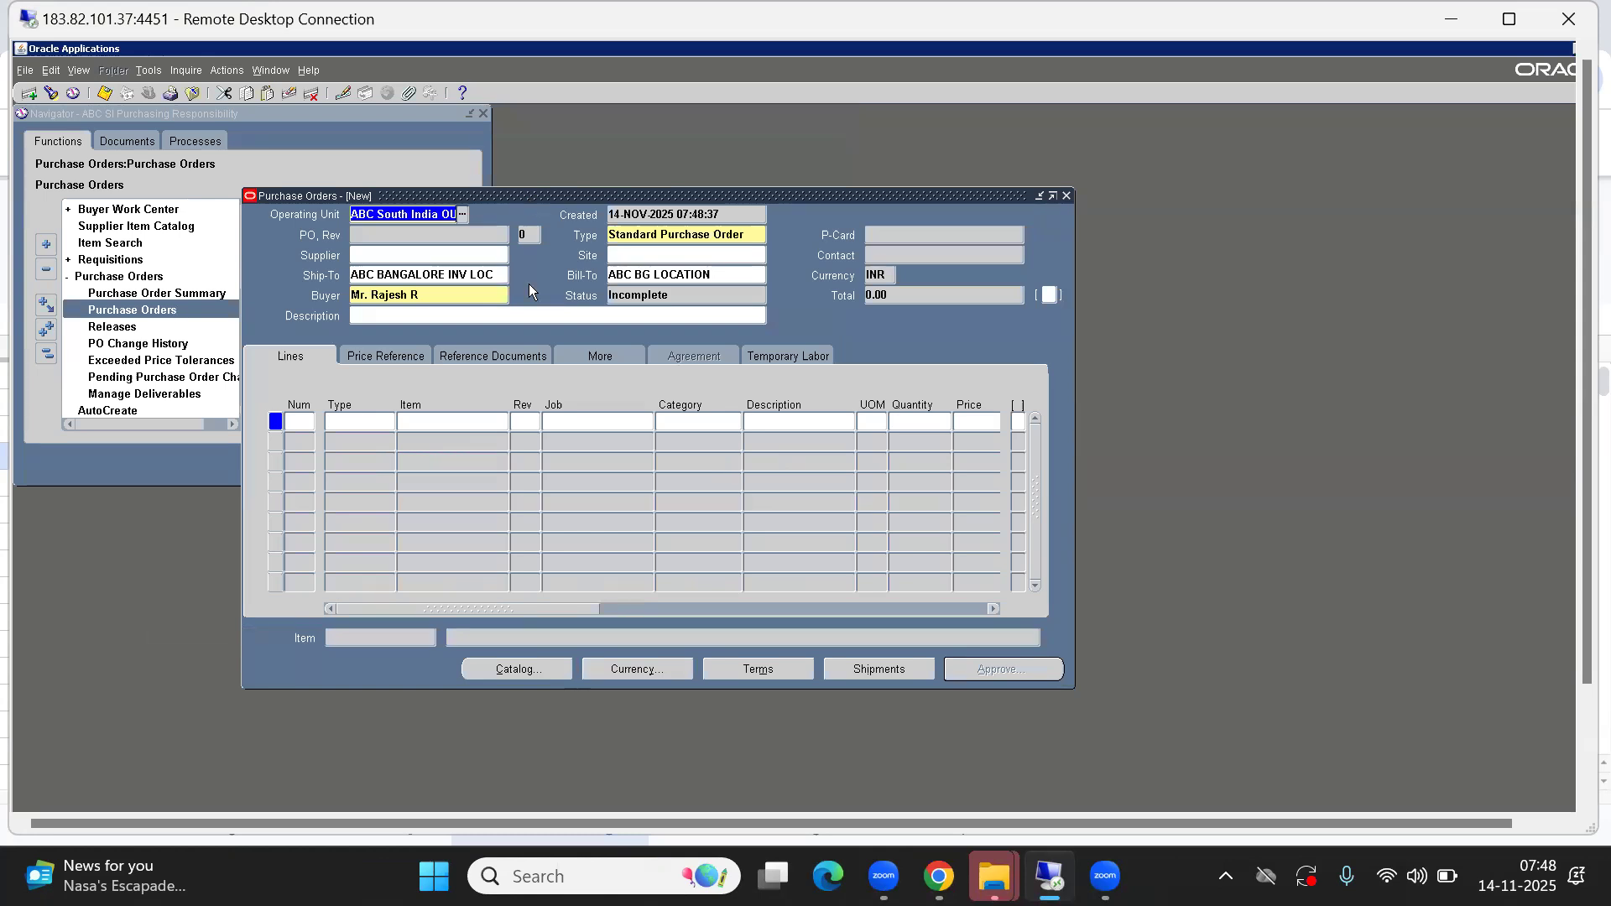
# Review the document types available for the new purchase order without choosing one
pyautogui.click(637, 237)
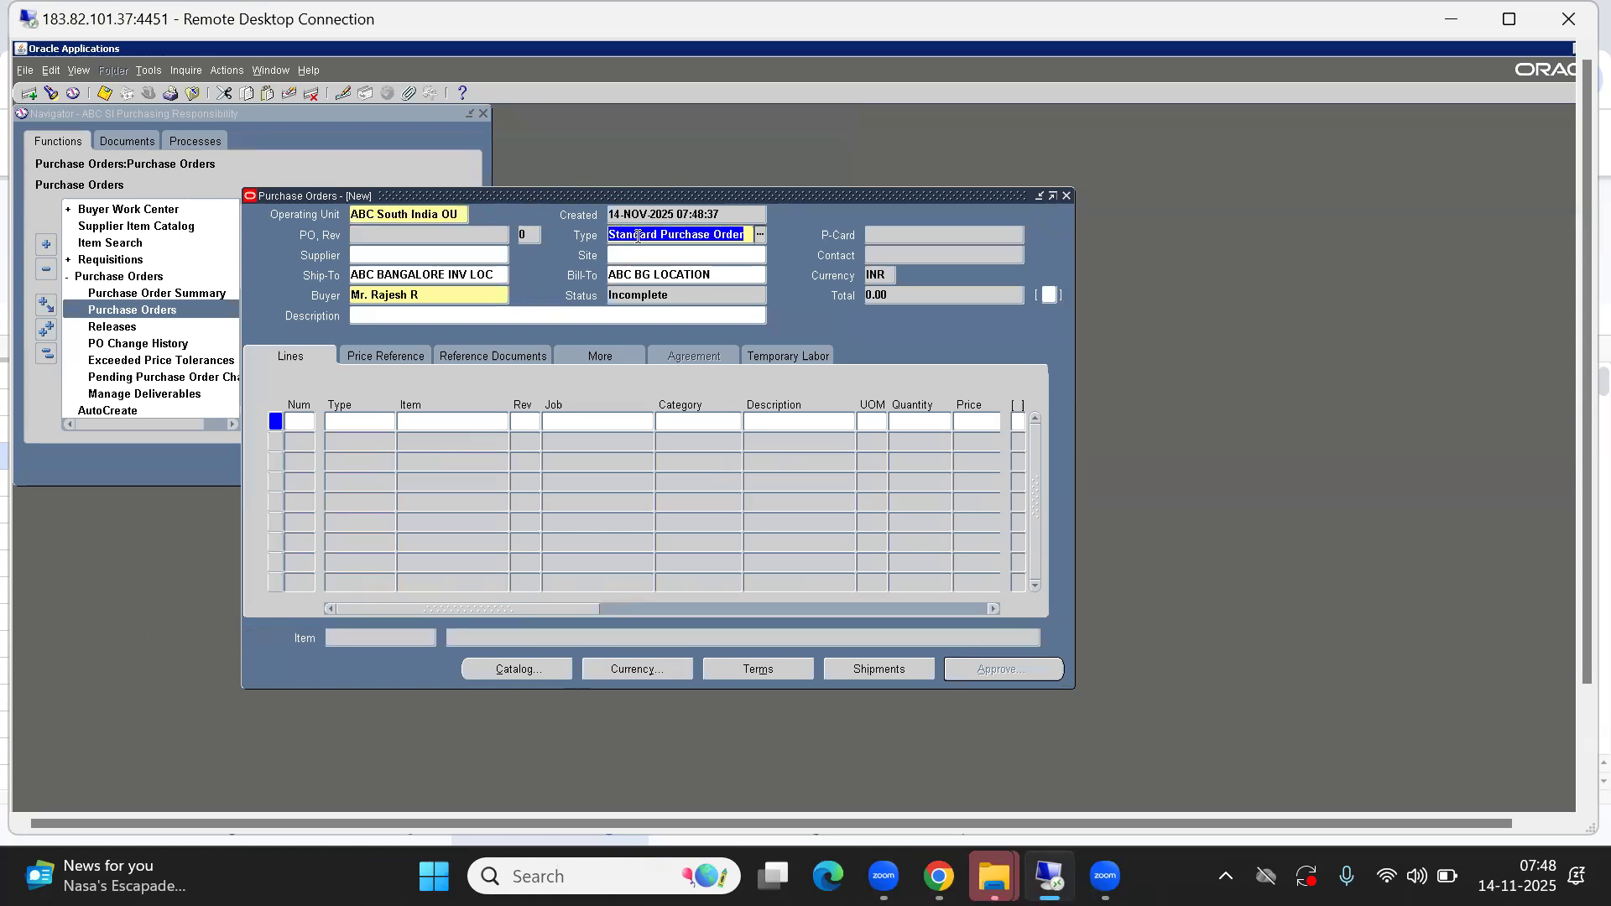
pyautogui.doubleClick(638, 236)
pyautogui.press('Down')
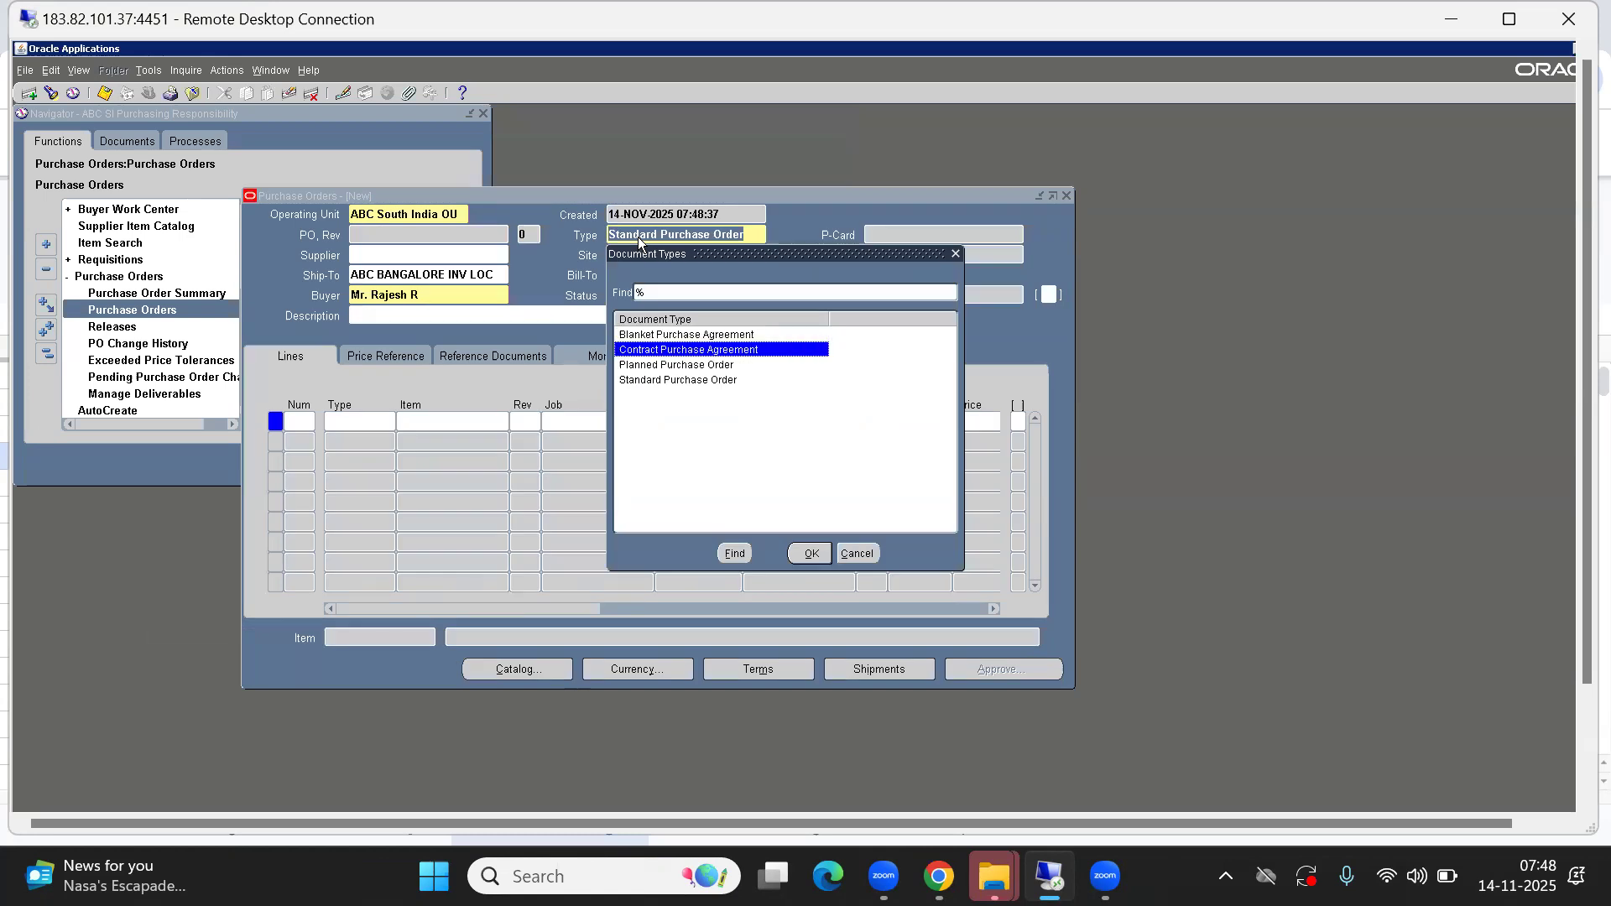
pyautogui.click(857, 552)
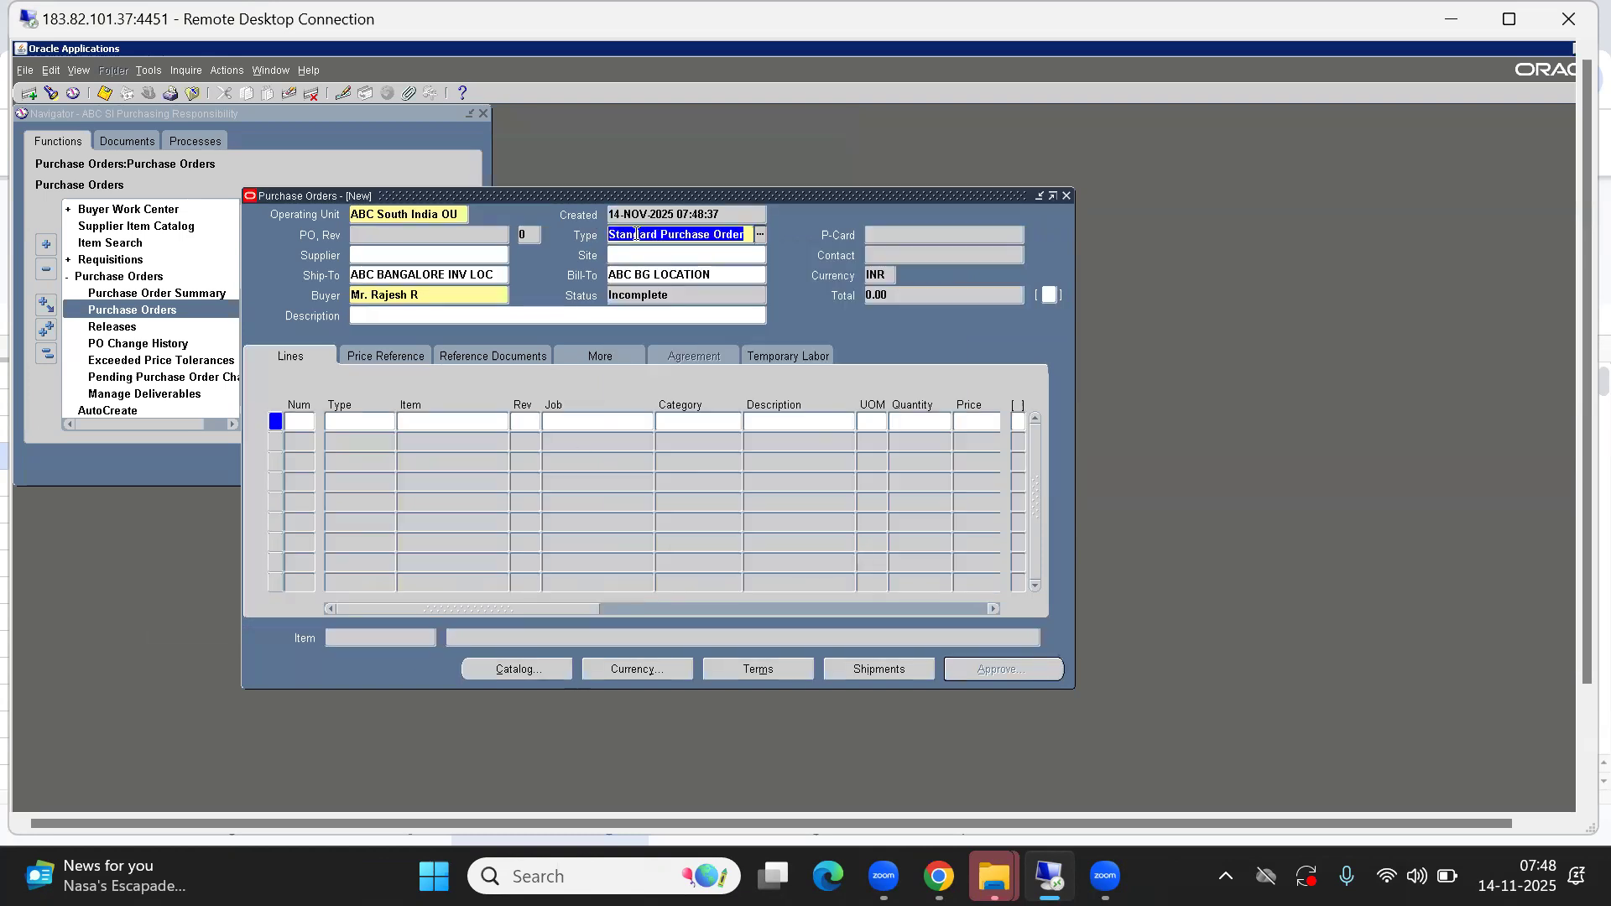
# Start line 1 with type ABC_Goods and set the order's document type to Contract Purchase Agreement
pyautogui.click(435, 422)
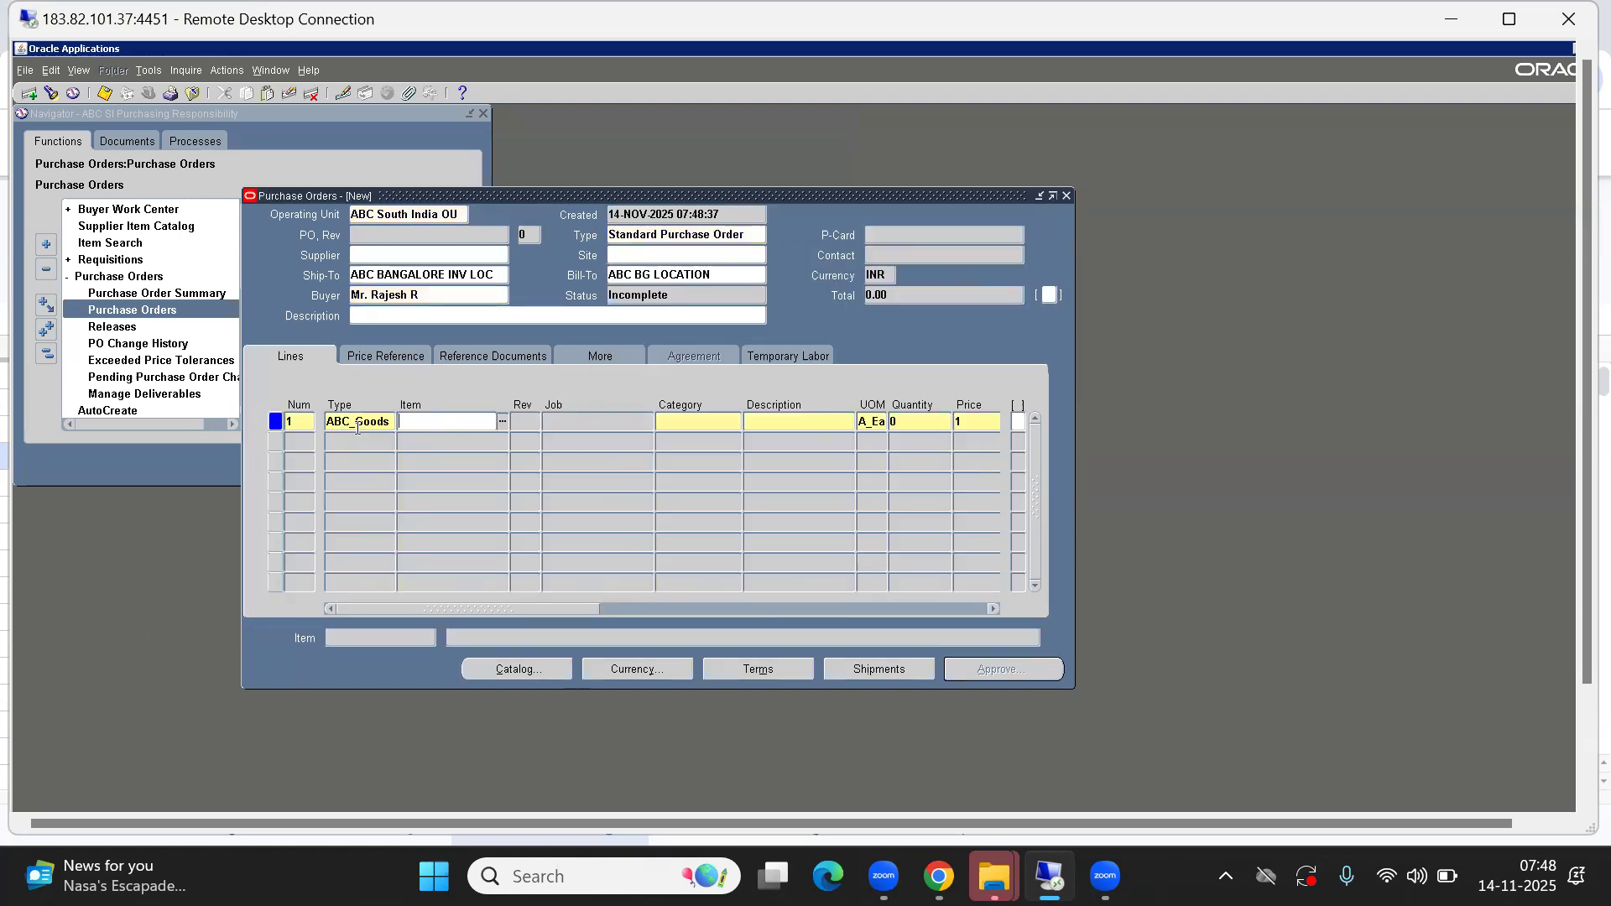
pyautogui.click(797, 423)
pyautogui.click(624, 235)
pyautogui.hotkey('ctrl', 'l')
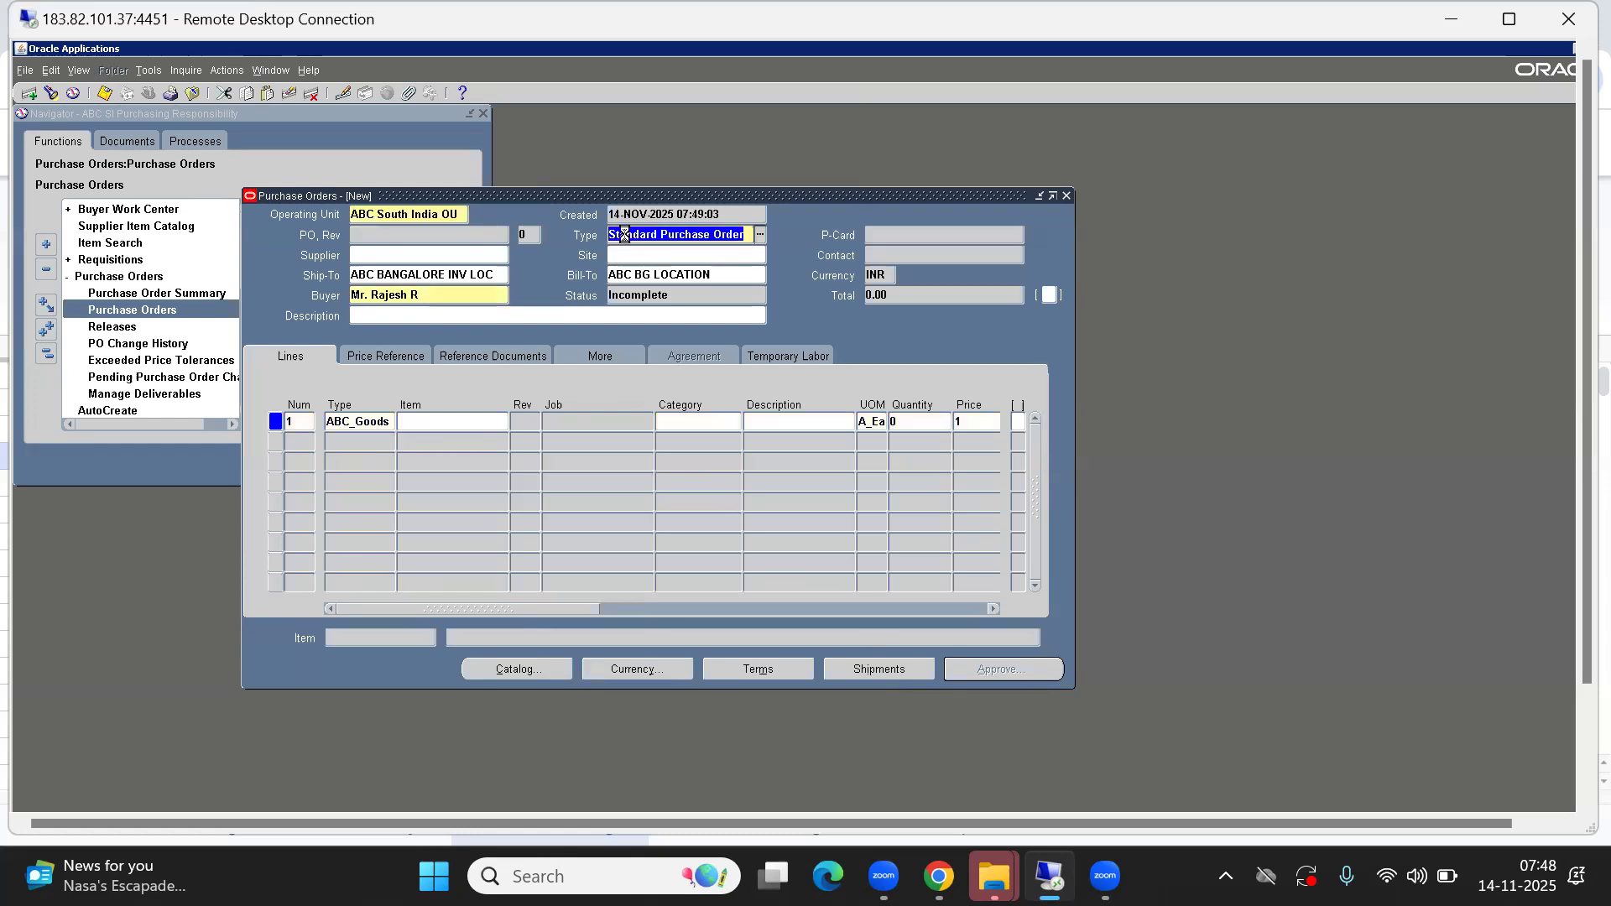
pyautogui.press('Down')
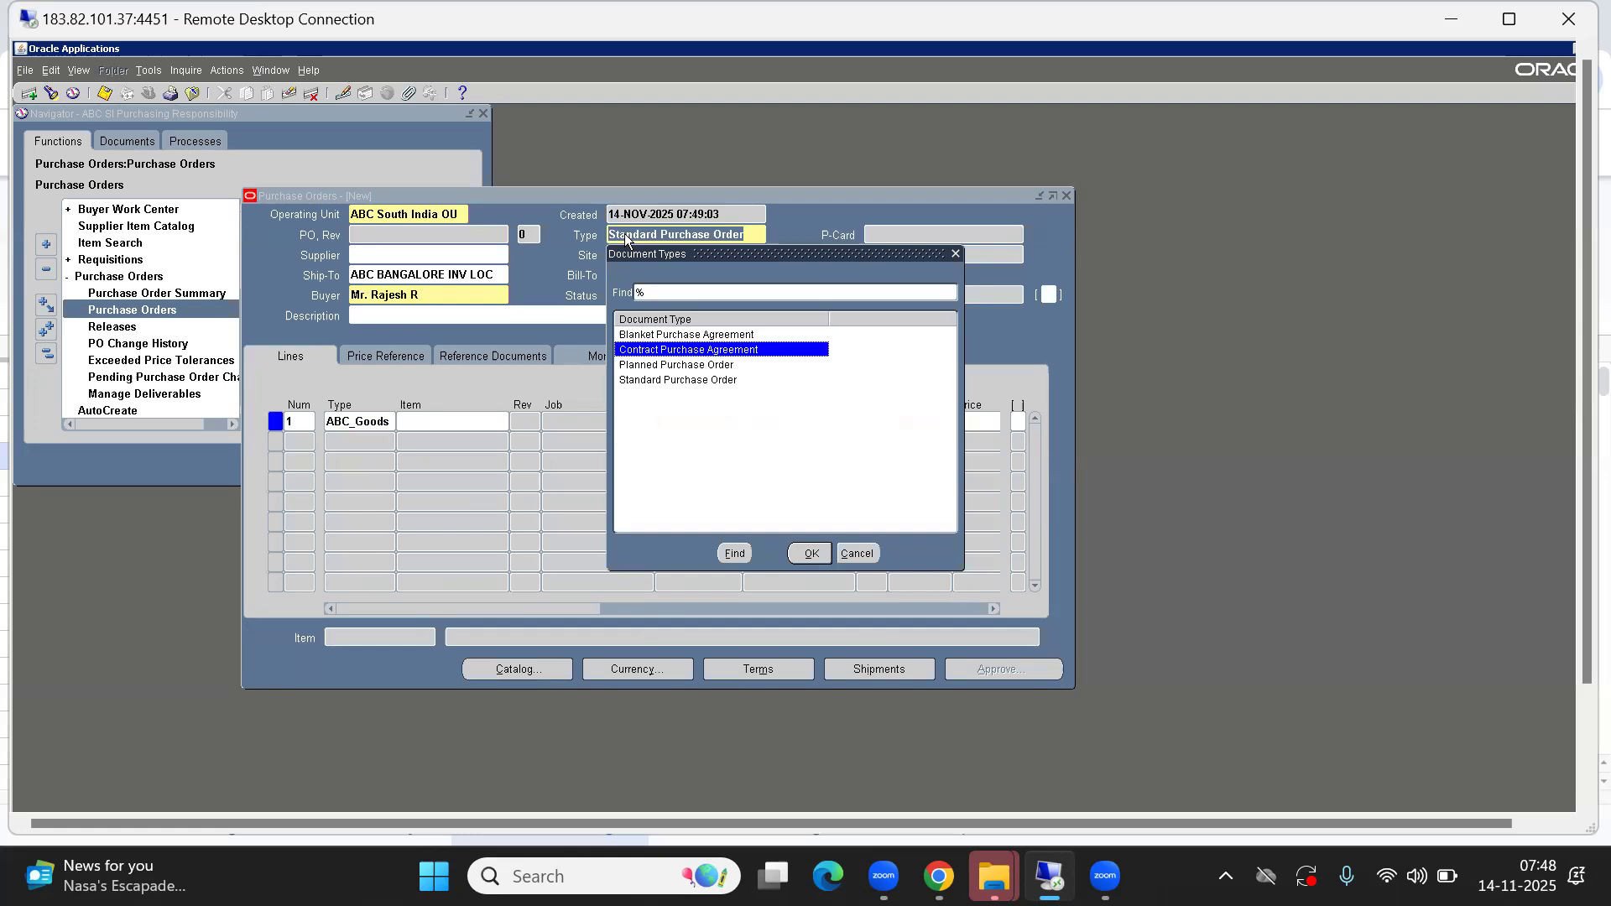
pyautogui.press('Return')
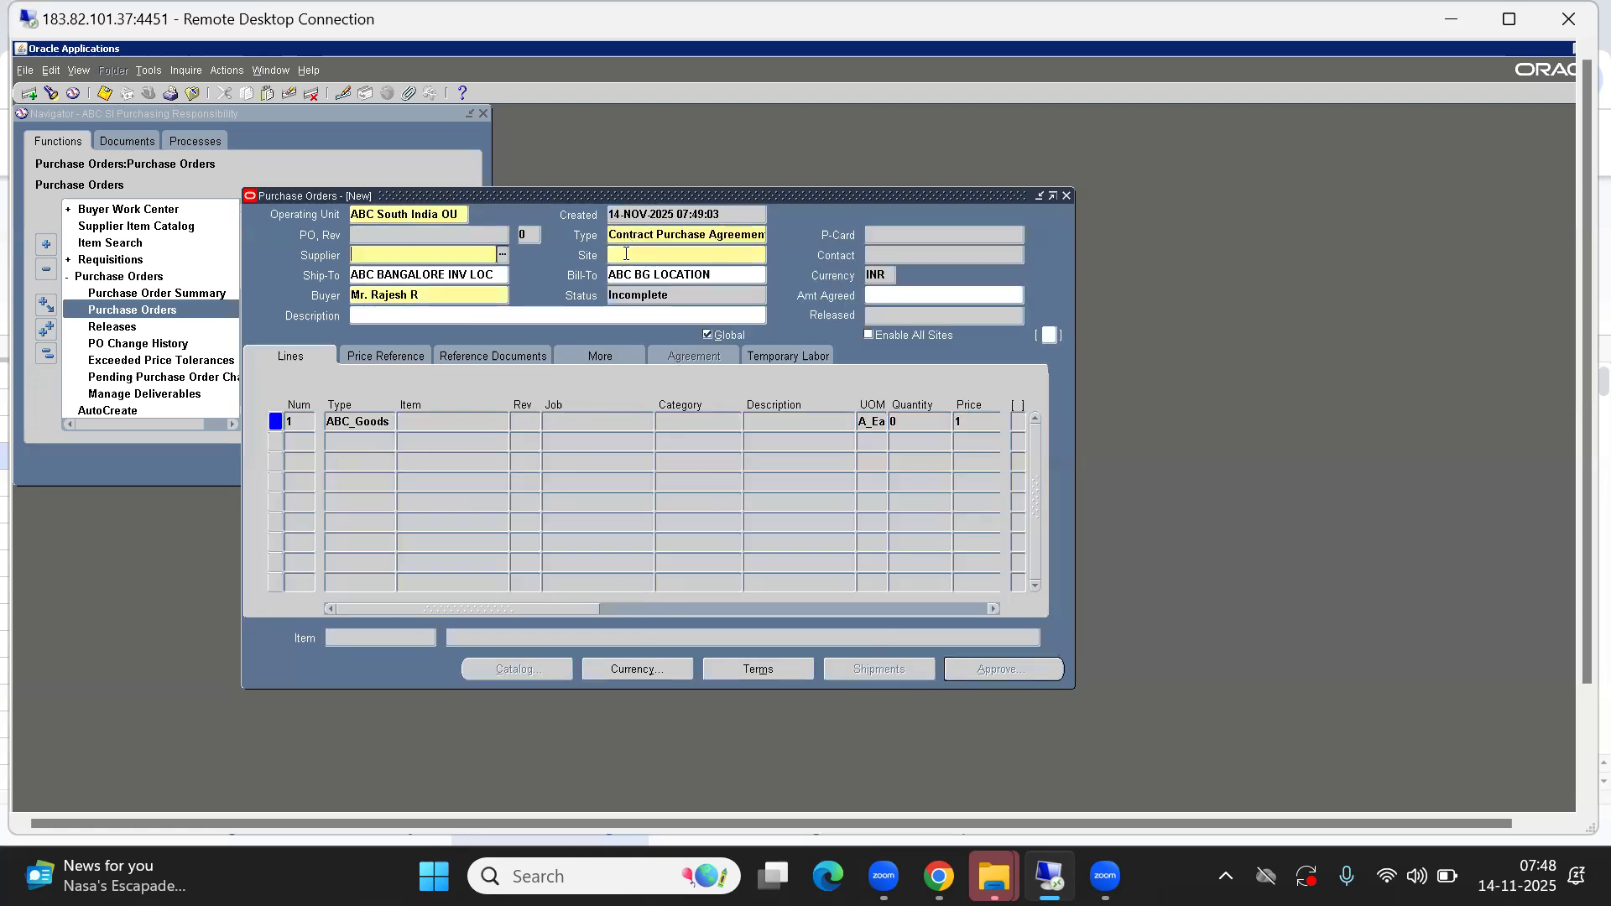
# Try to edit the type of line 1 on the contract agreement, and close the form without saving
pyautogui.click(363, 422)
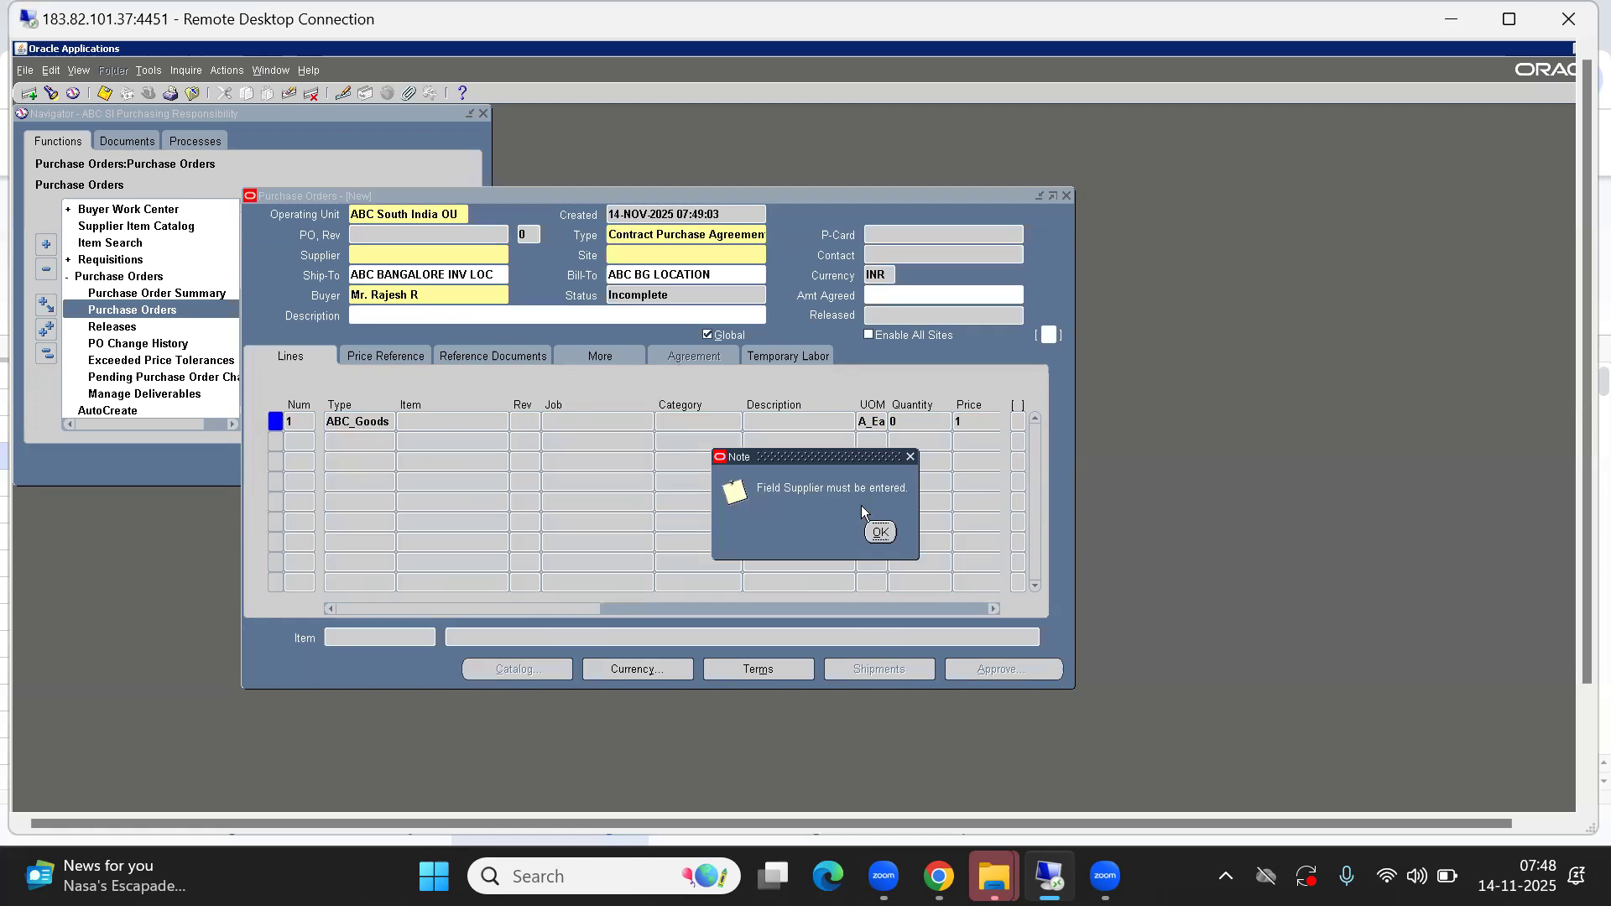
pyautogui.click(878, 531)
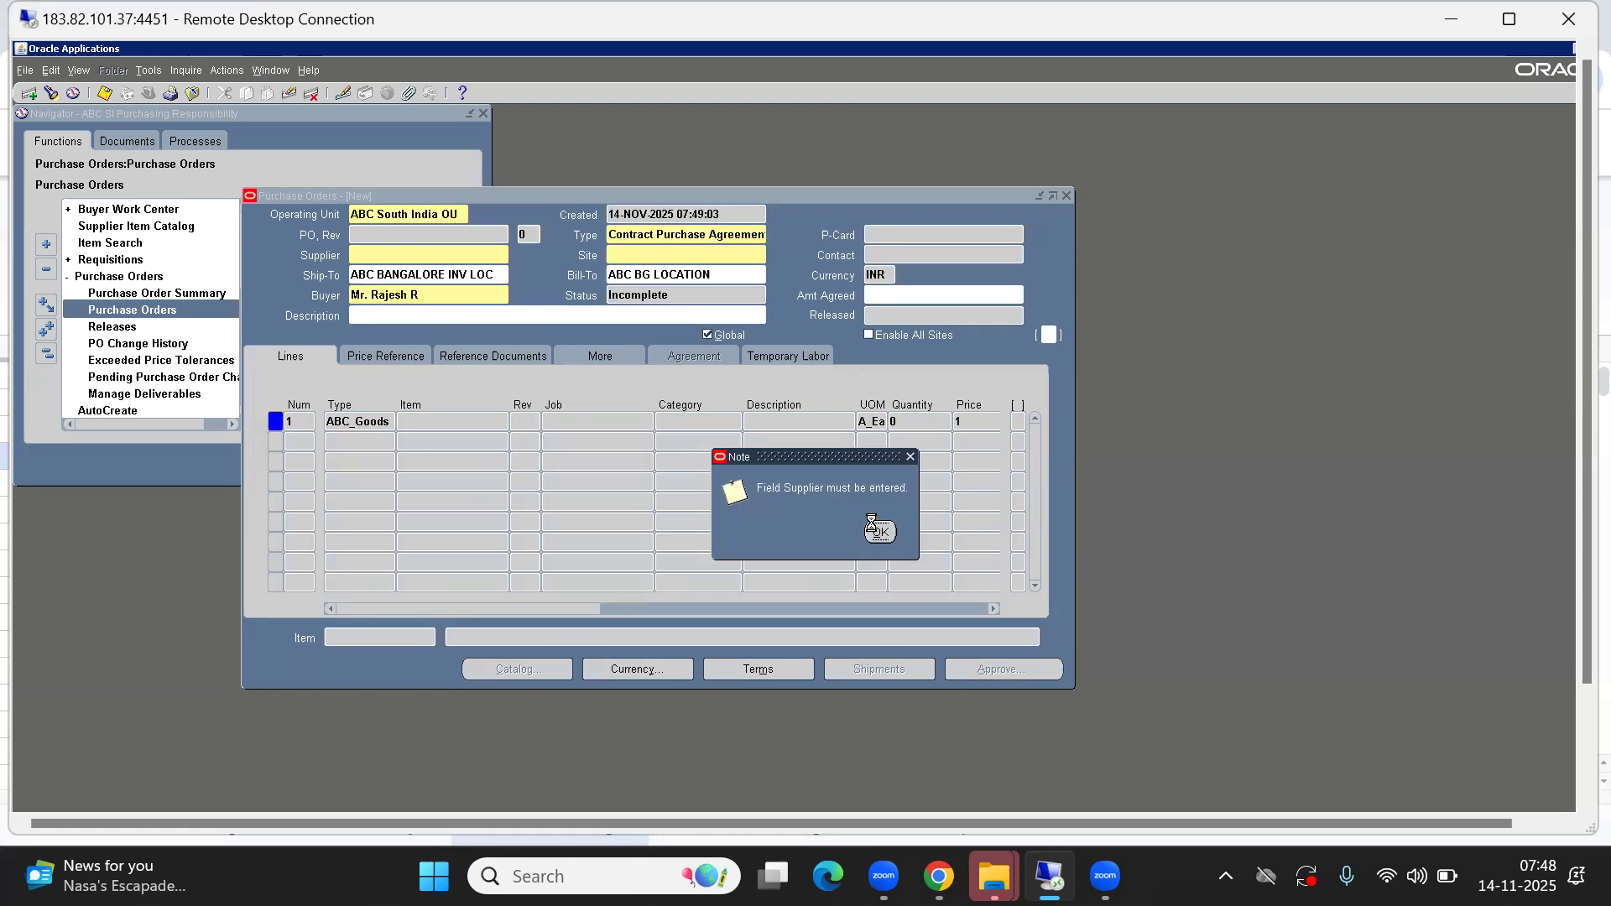
pyautogui.click(650, 237)
pyautogui.hotkey('ctrl', 's')
pyautogui.press('Return')
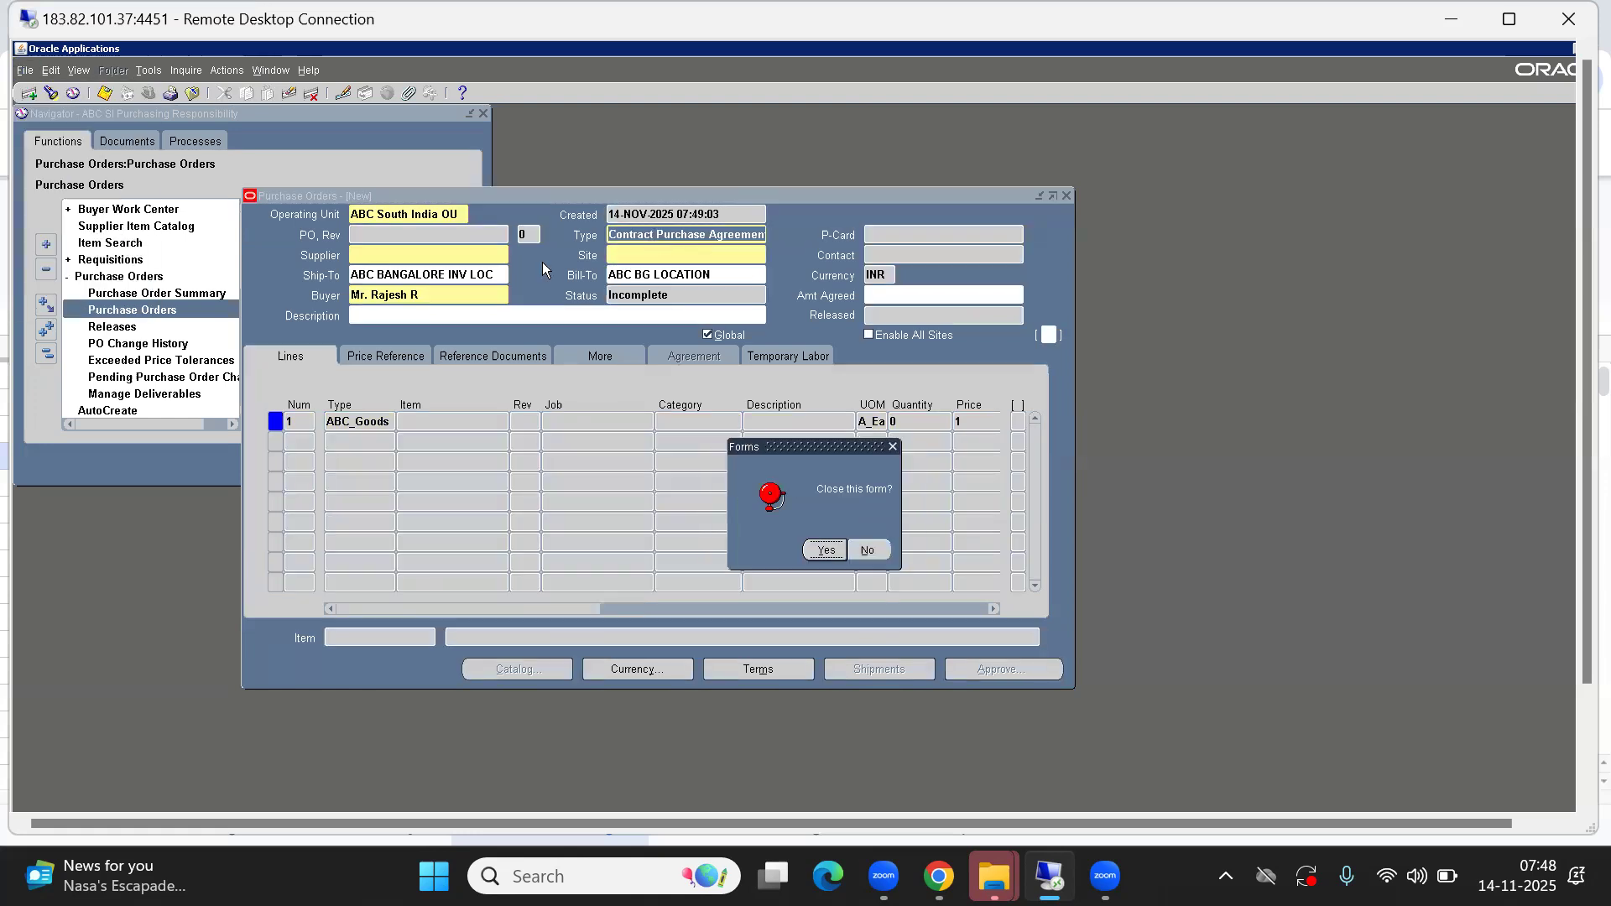
pyautogui.click(823, 550)
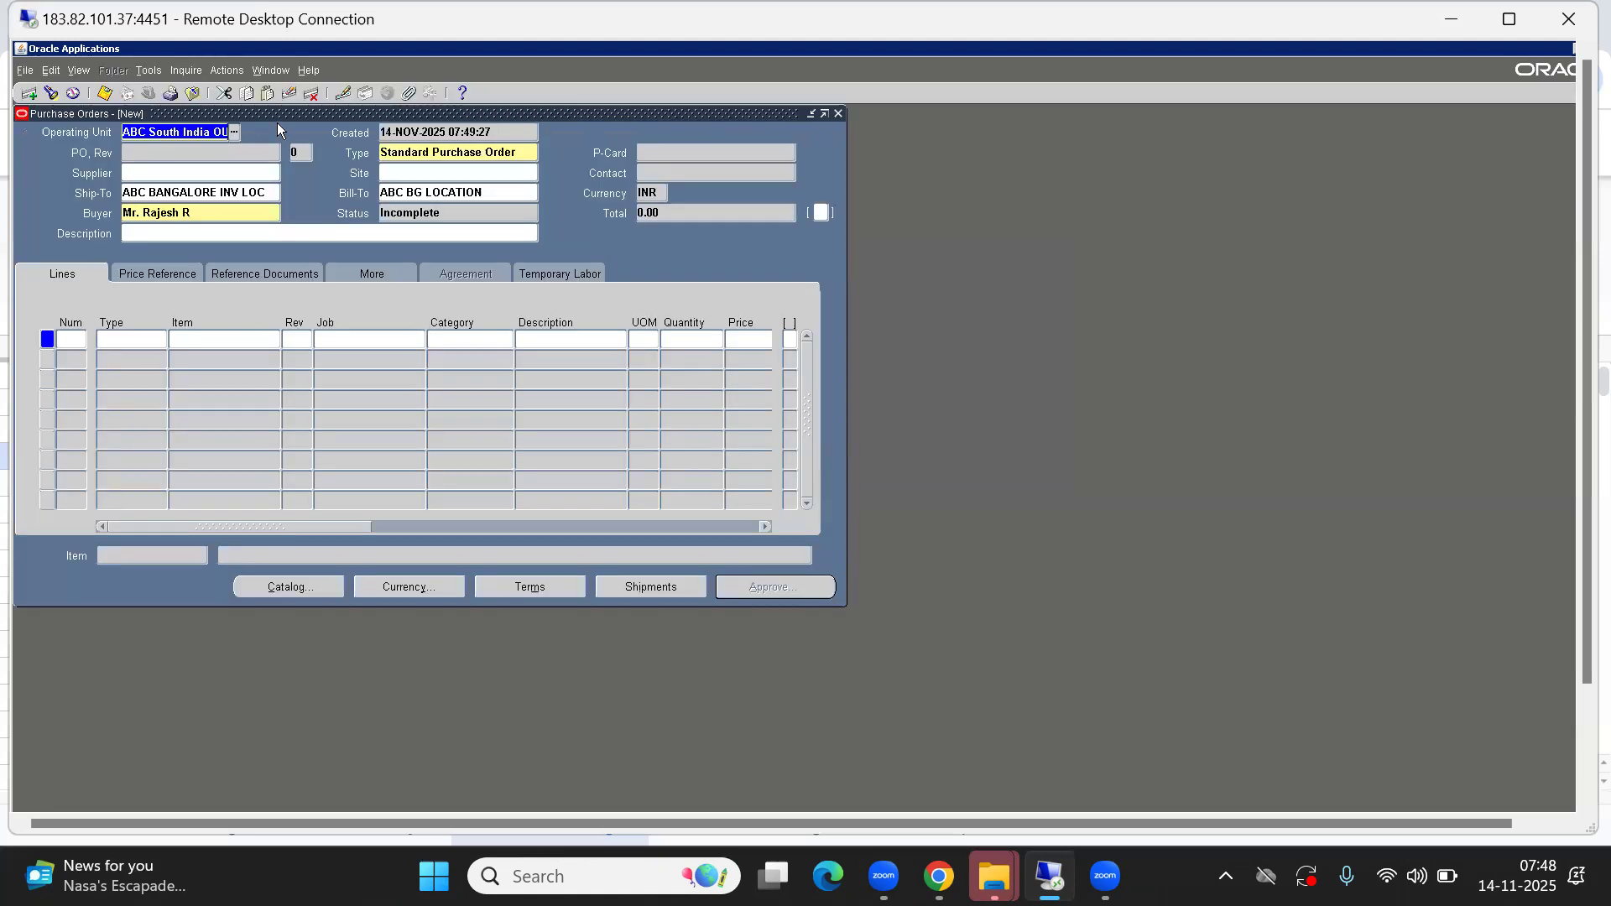
# Set the type of the fresh purchase order to Contract Purchase Agreement
pyautogui.moveTo(278, 114); pyautogui.dragTo(664, 174)
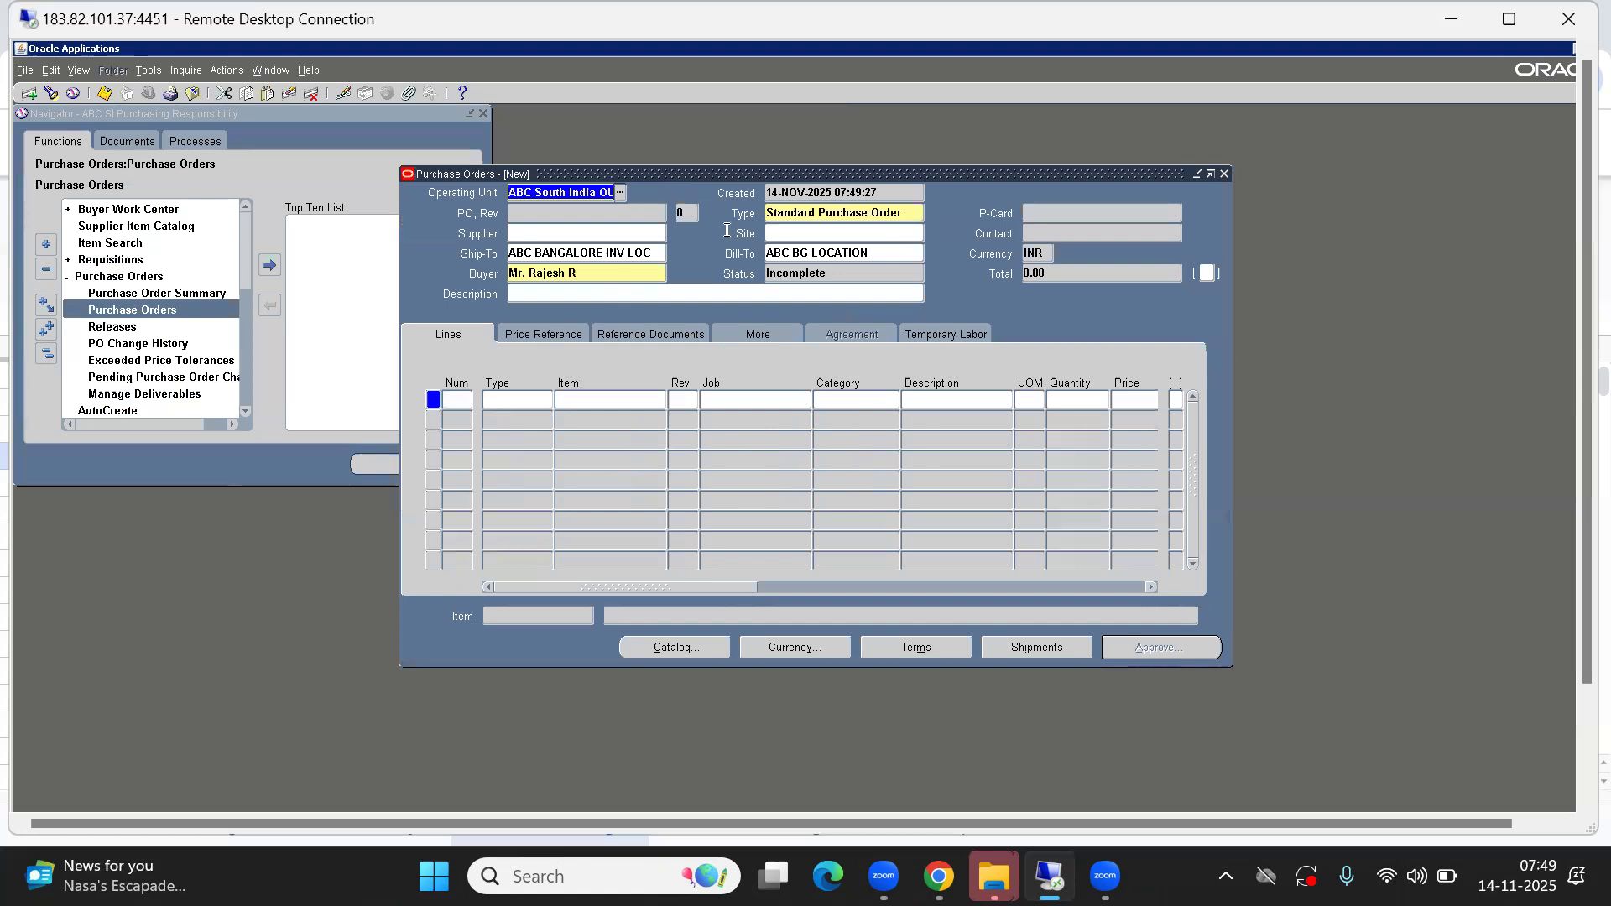
pyautogui.click(802, 213)
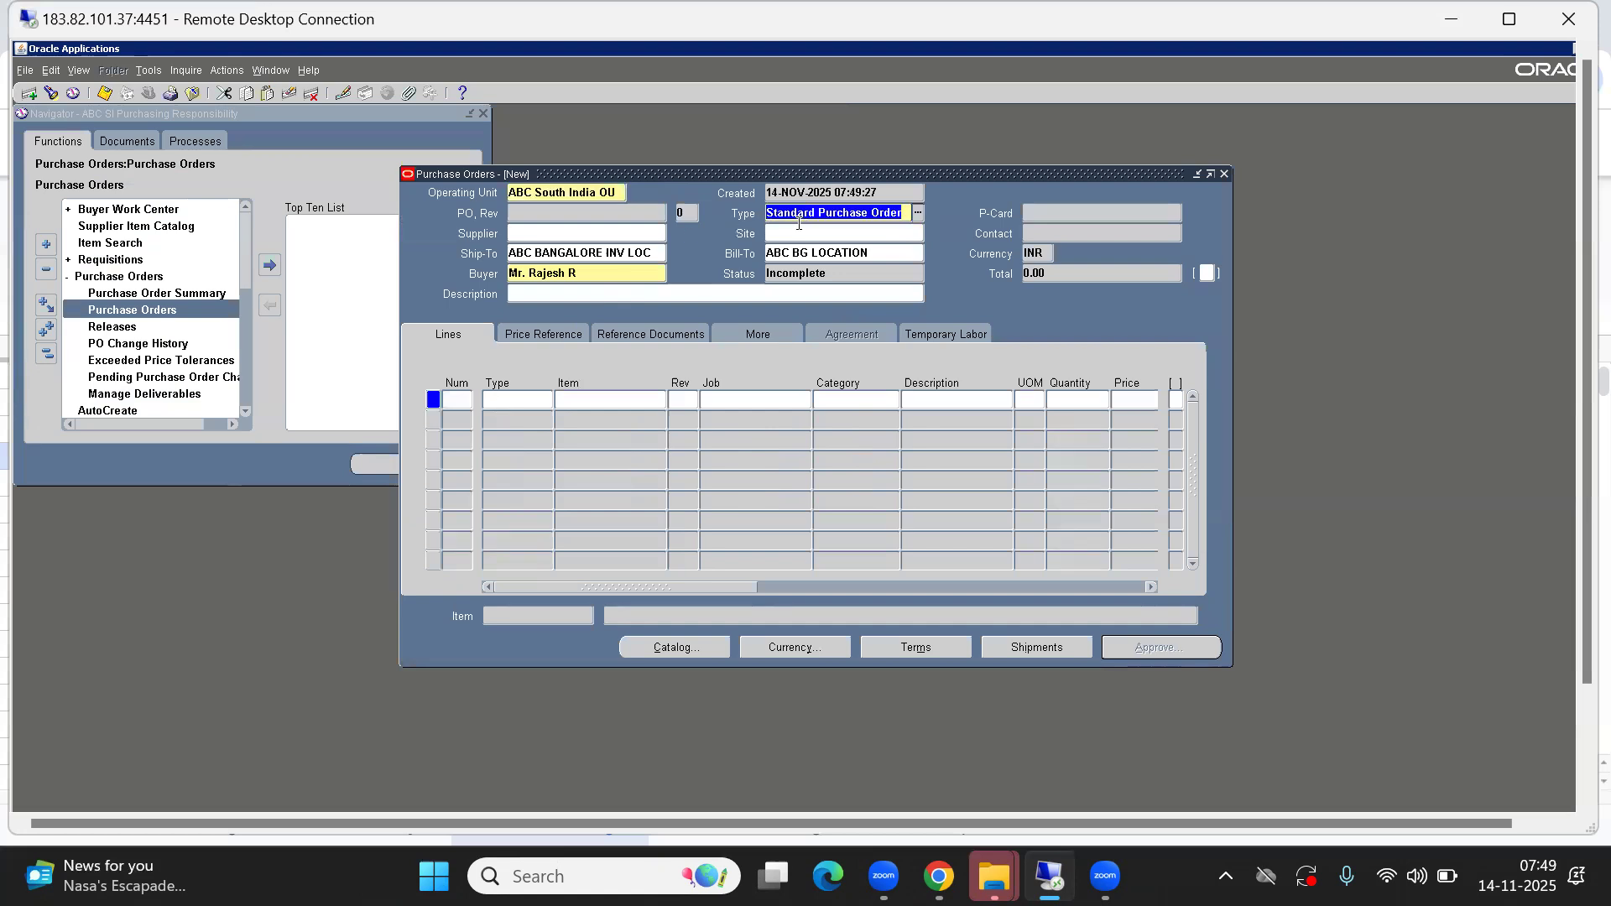
pyautogui.hotkey('ctrl', 'l')
pyautogui.press('Down')
pyautogui.press('Down')
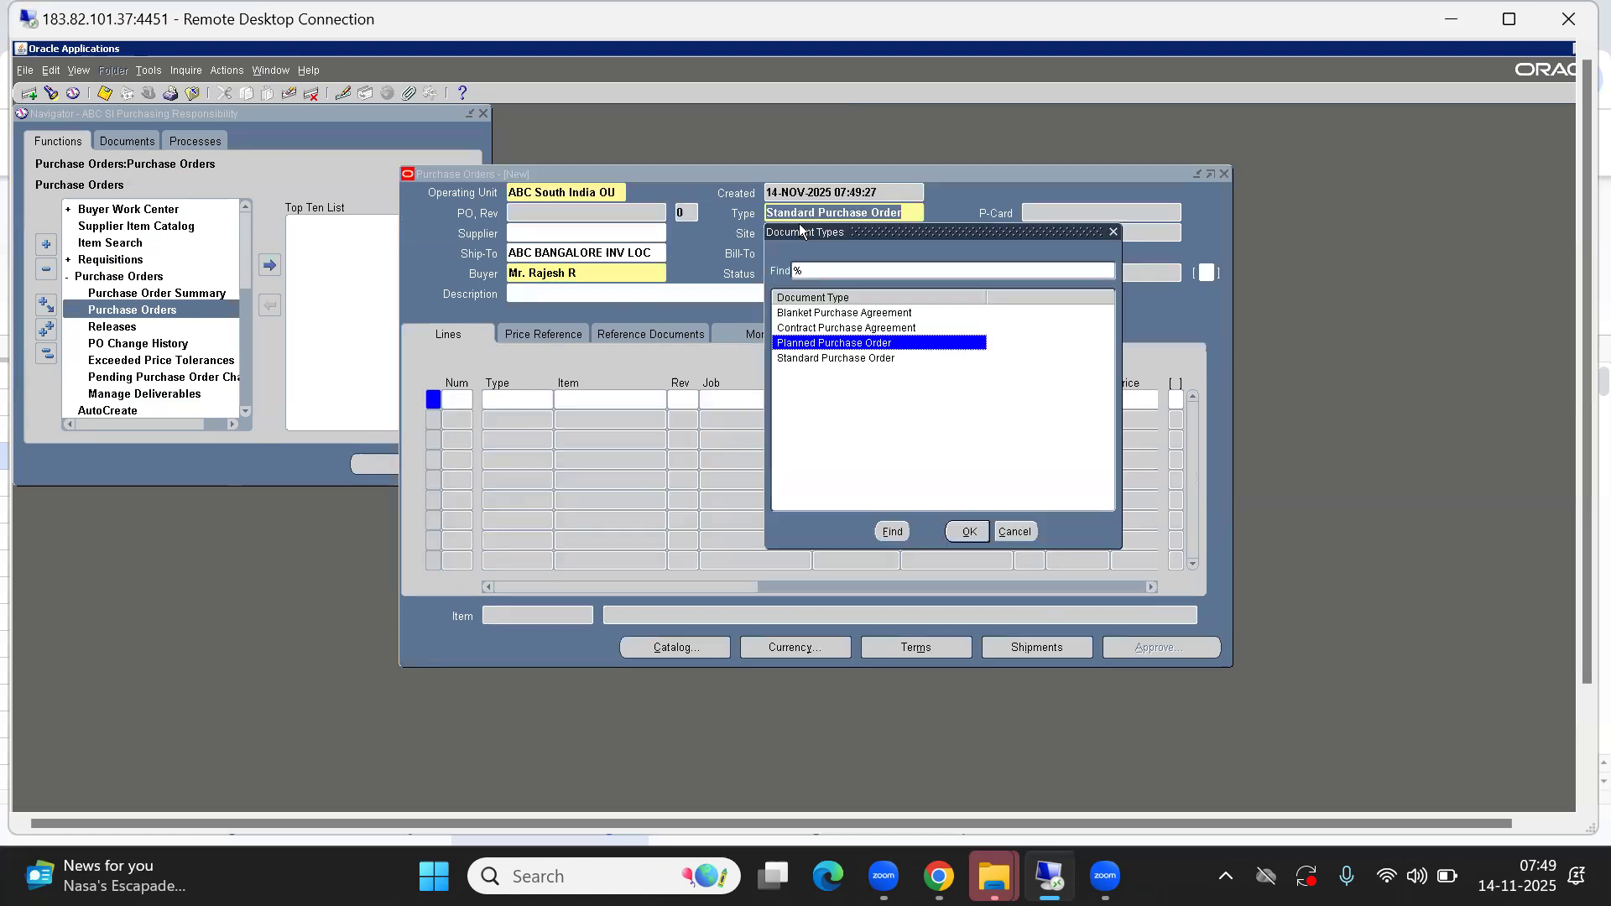
pyautogui.press('Up')
pyautogui.press('Return')
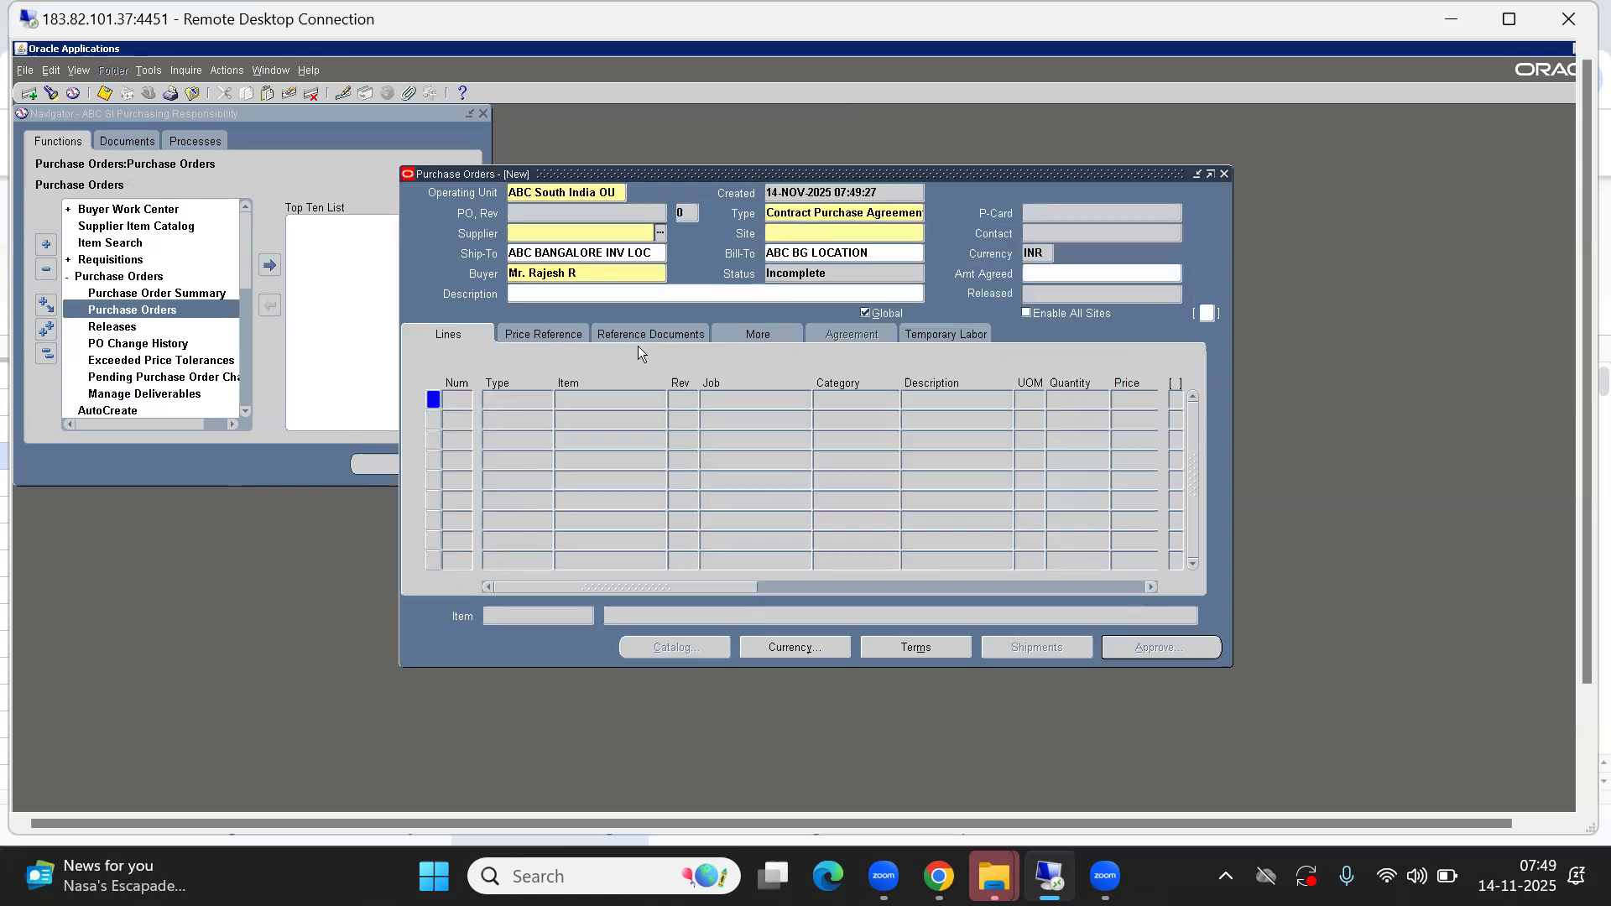
# Try to add a line and save the contract agreement with no supplier entered, and discard the form
pyautogui.click(457, 401)
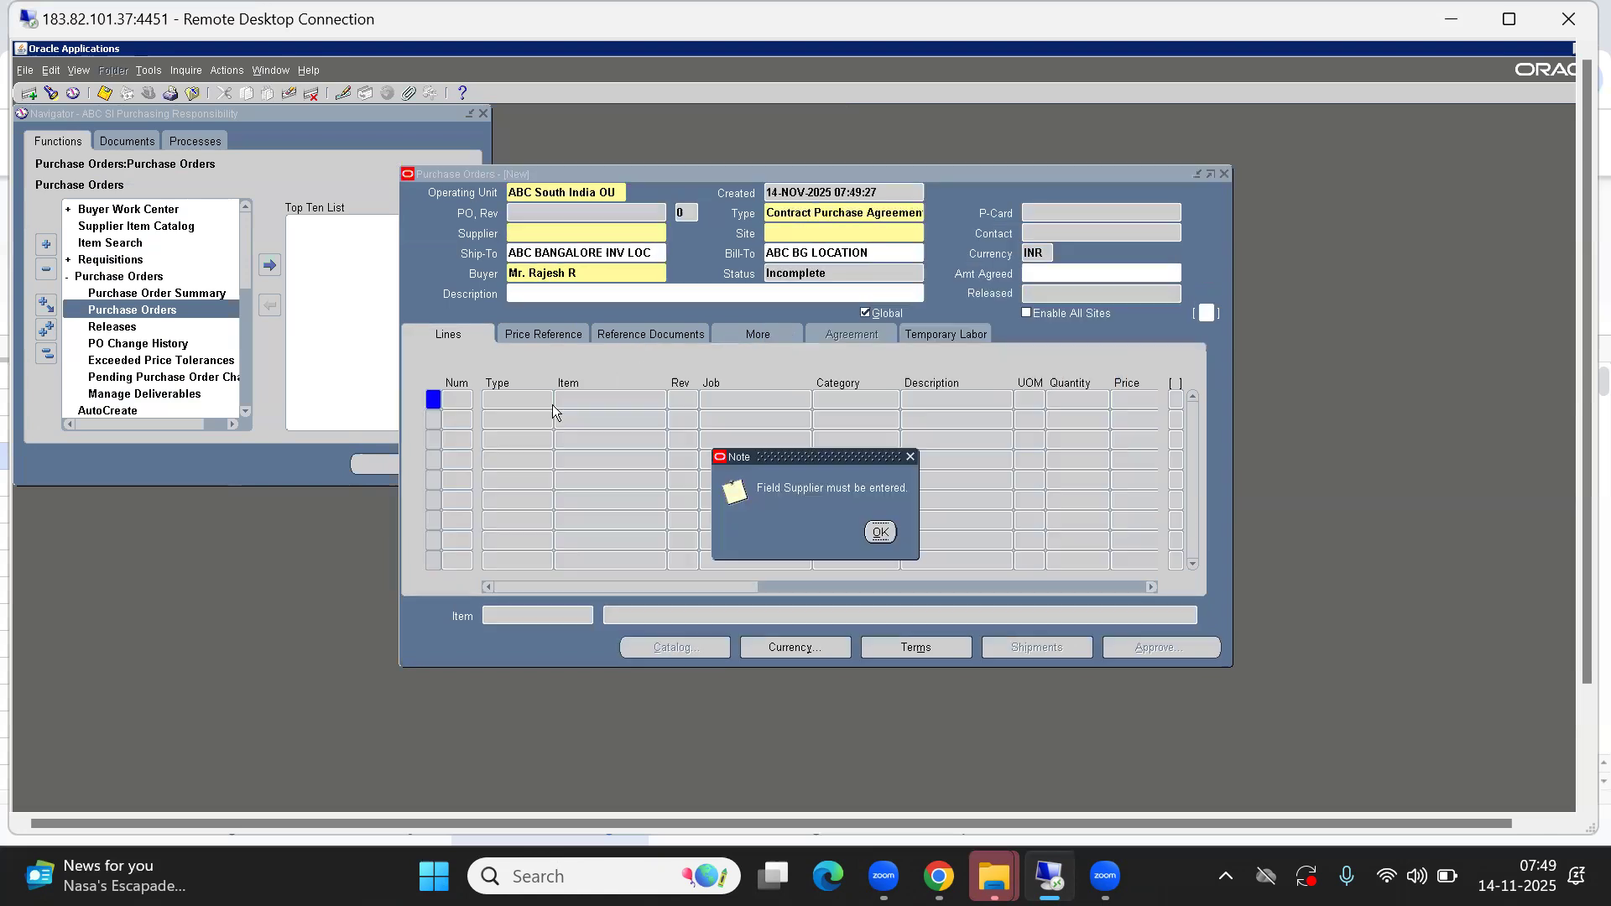
pyautogui.click(879, 531)
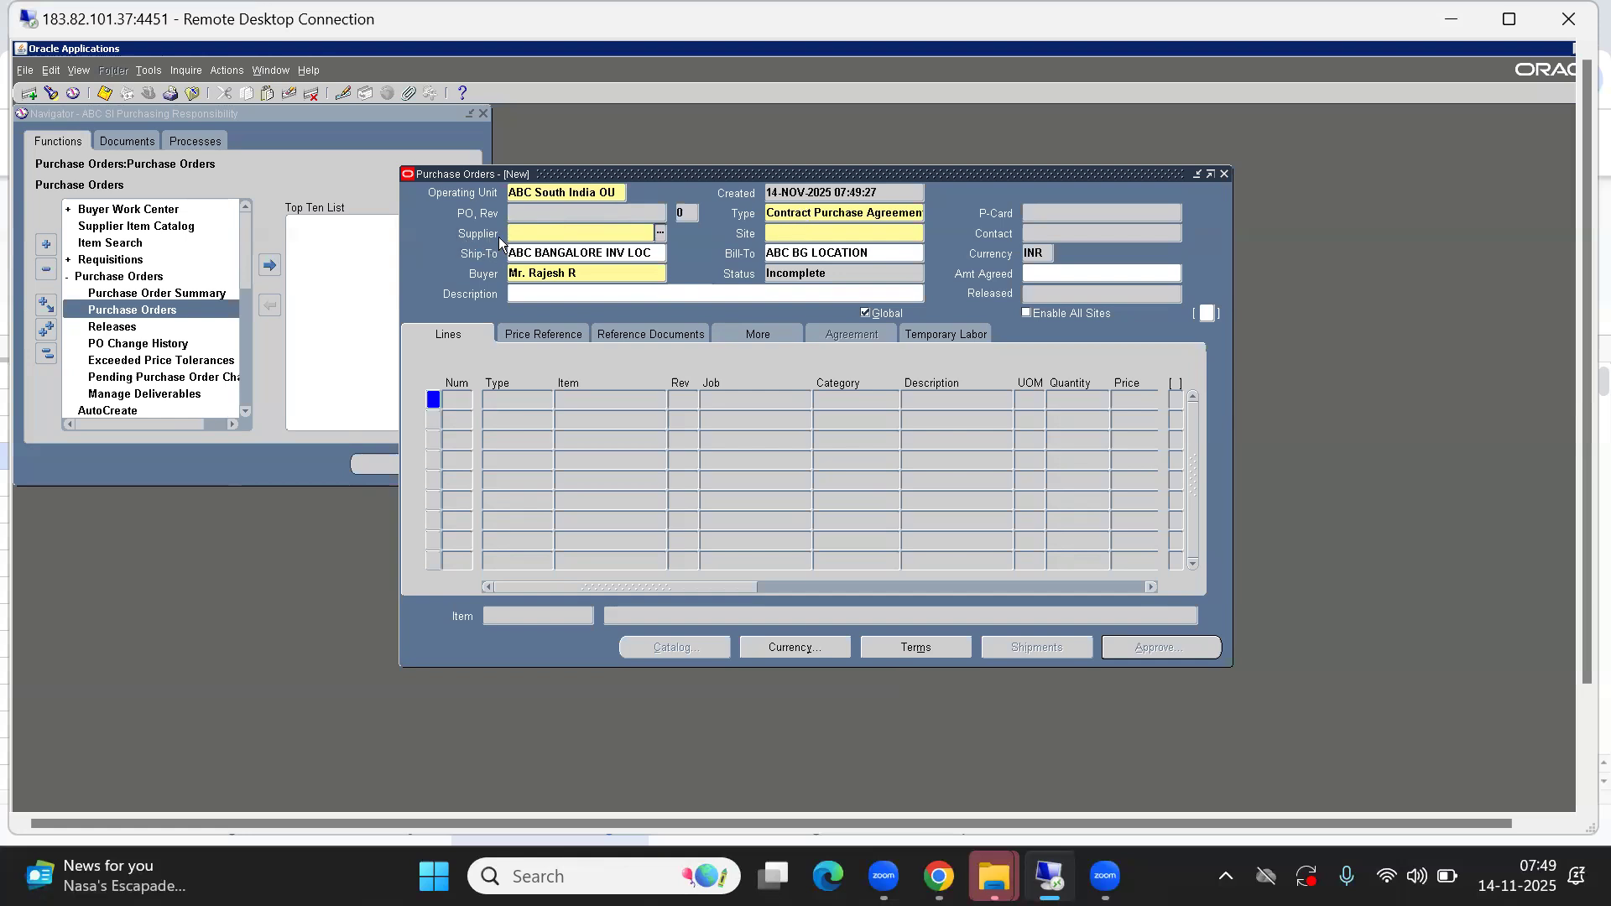
pyautogui.click(531, 212)
pyautogui.hotkey('ctrl', 's')
pyautogui.press('Return')
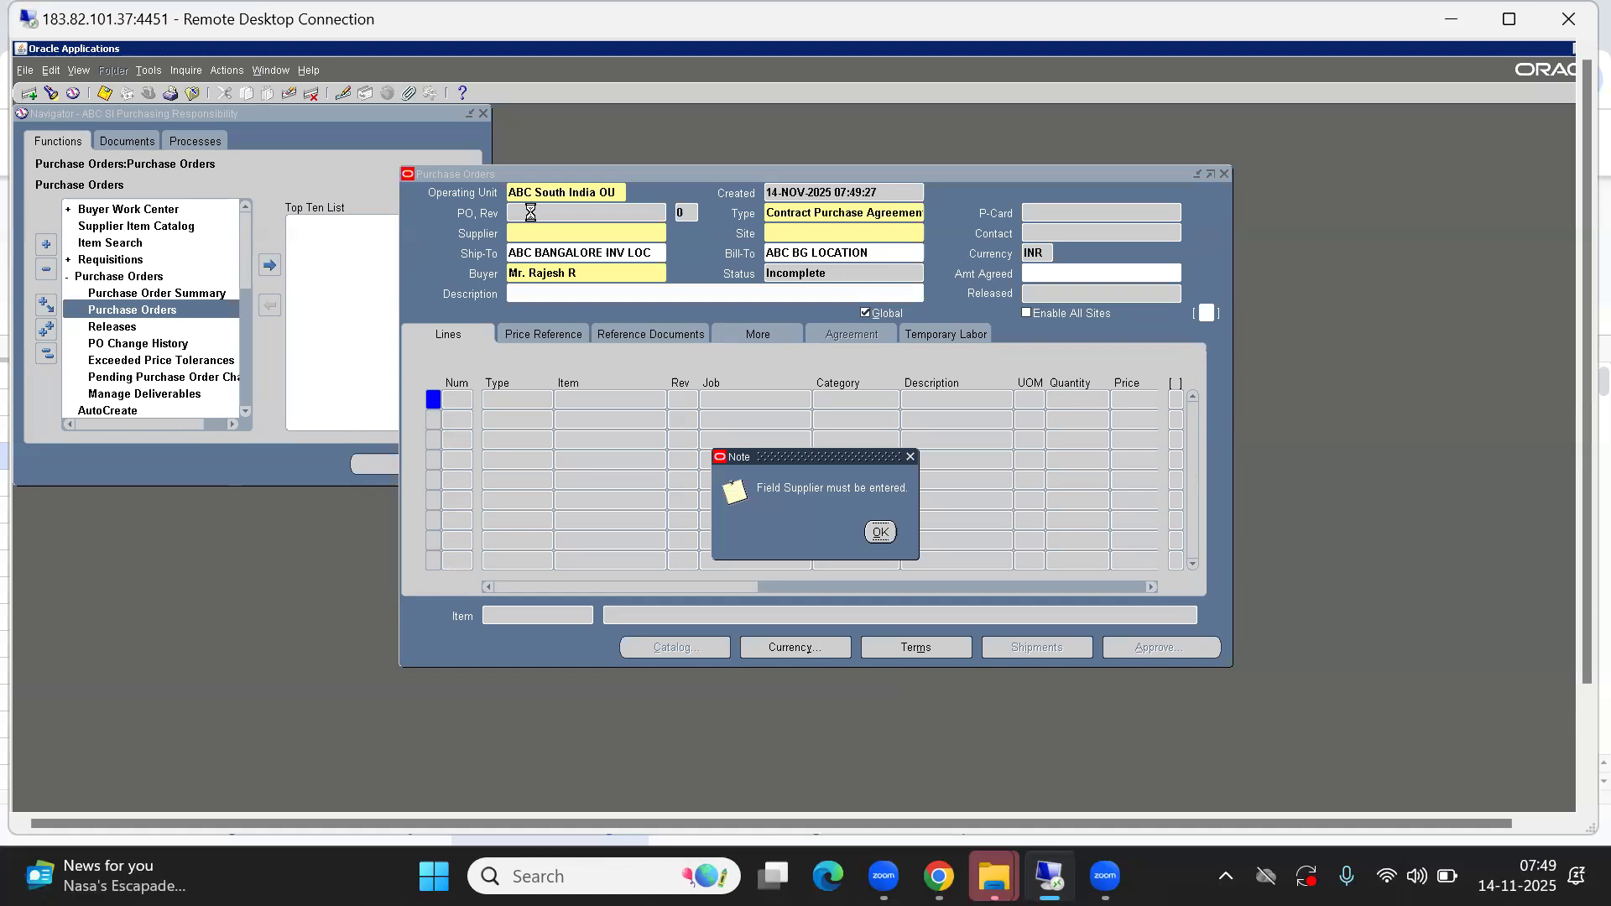
pyautogui.press('alt')
pyautogui.press('F4')
pyautogui.press('Return')
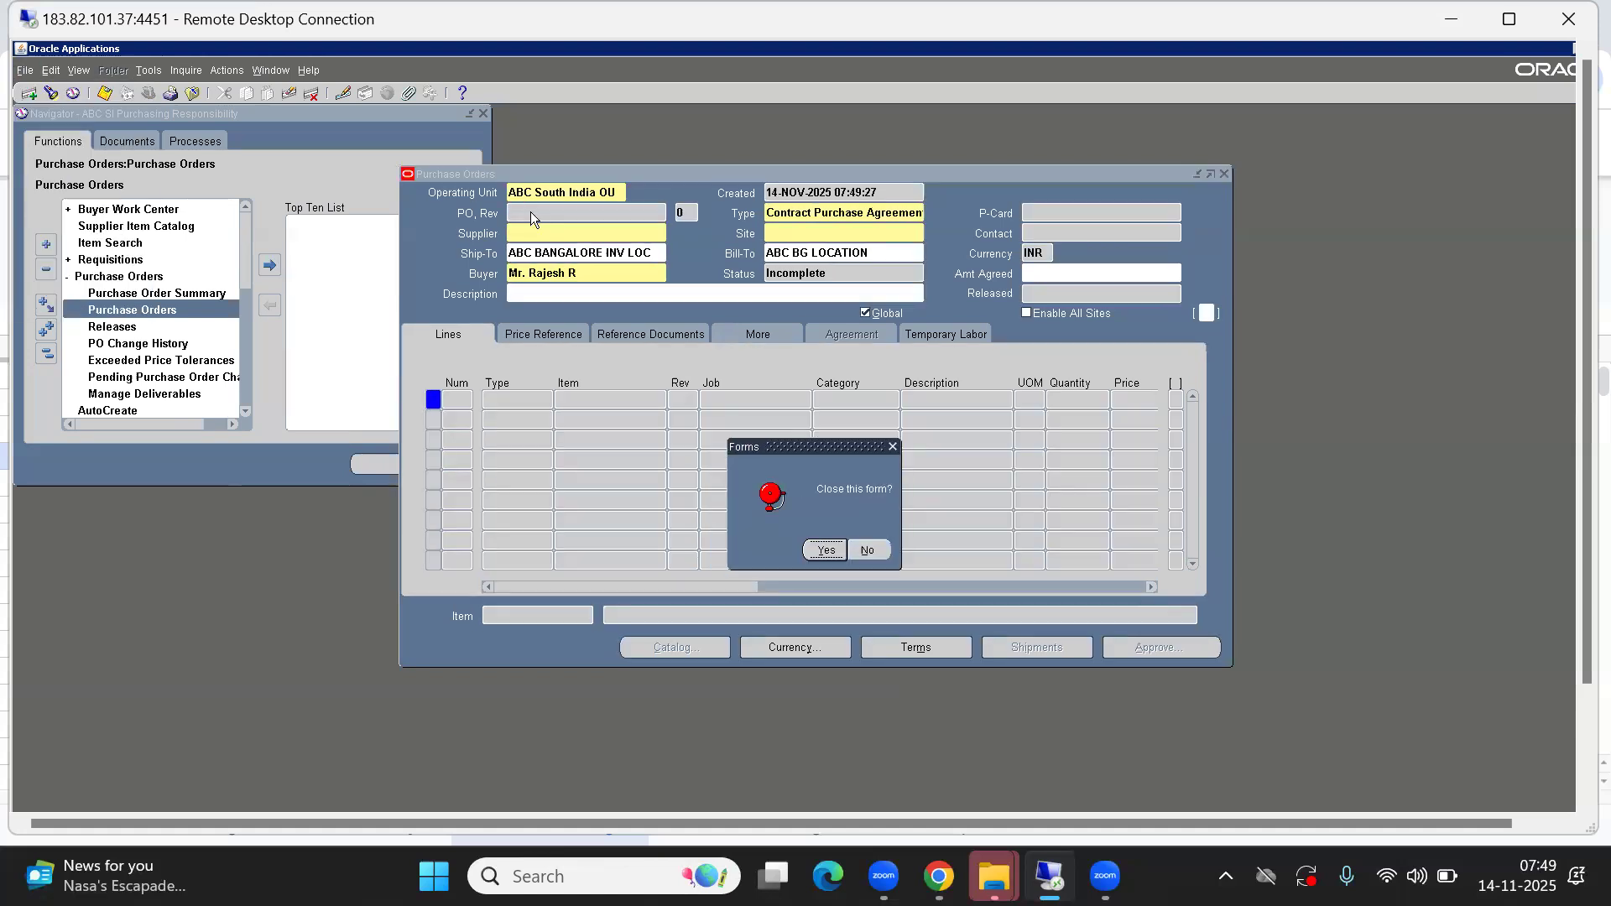
pyautogui.press('Return')
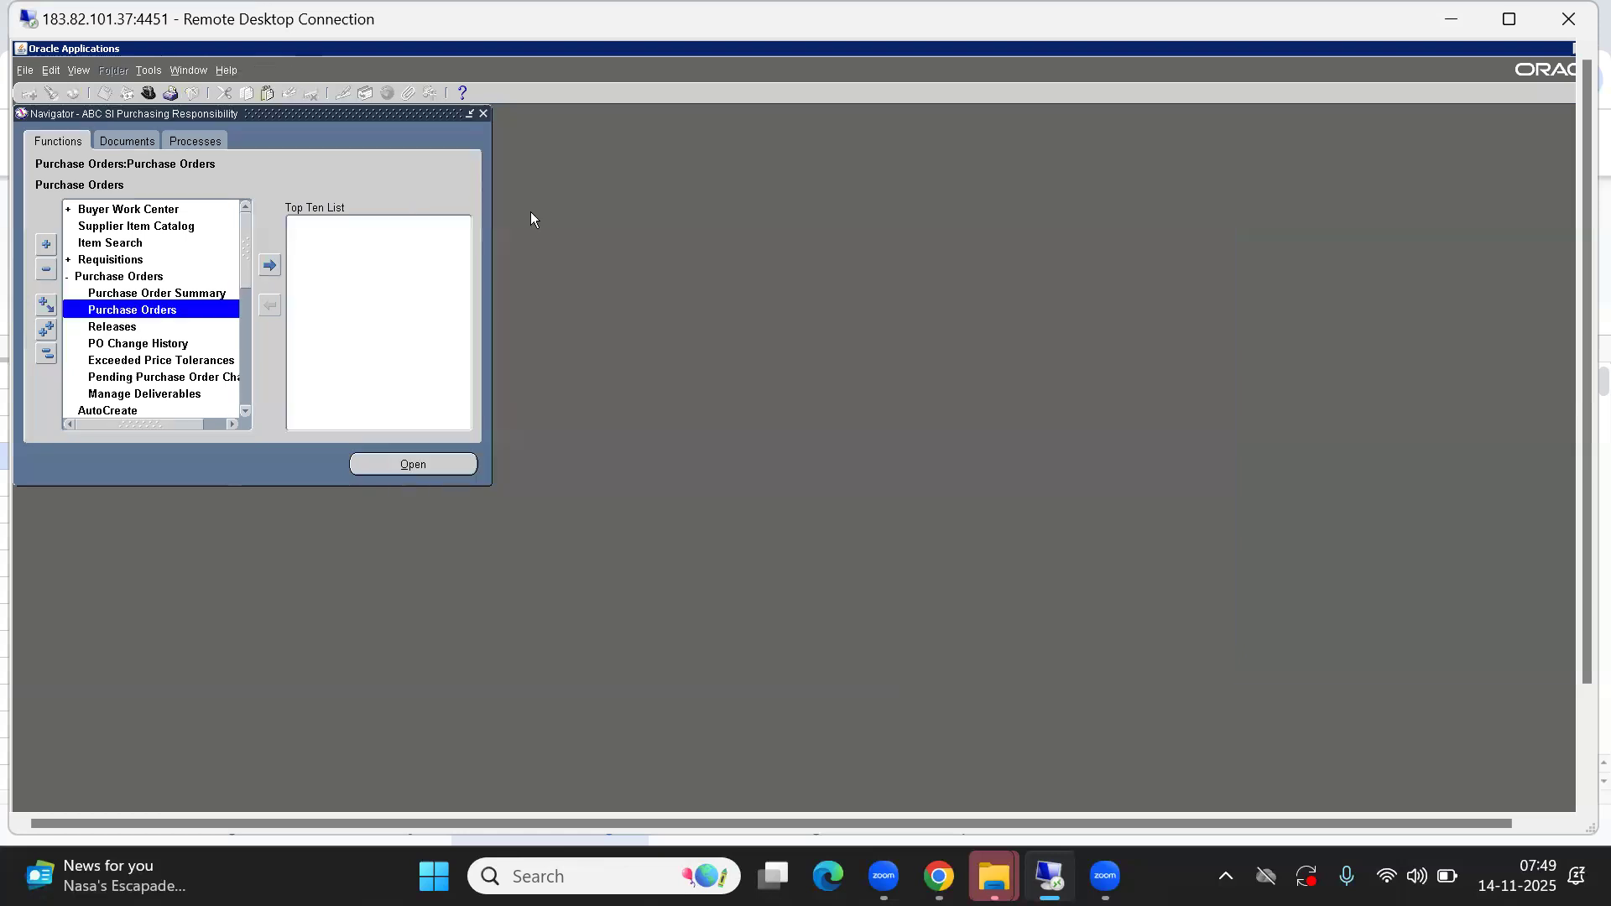
# Reopen the Purchase Orders form and query all existing purchase orders
pyautogui.press('Return')
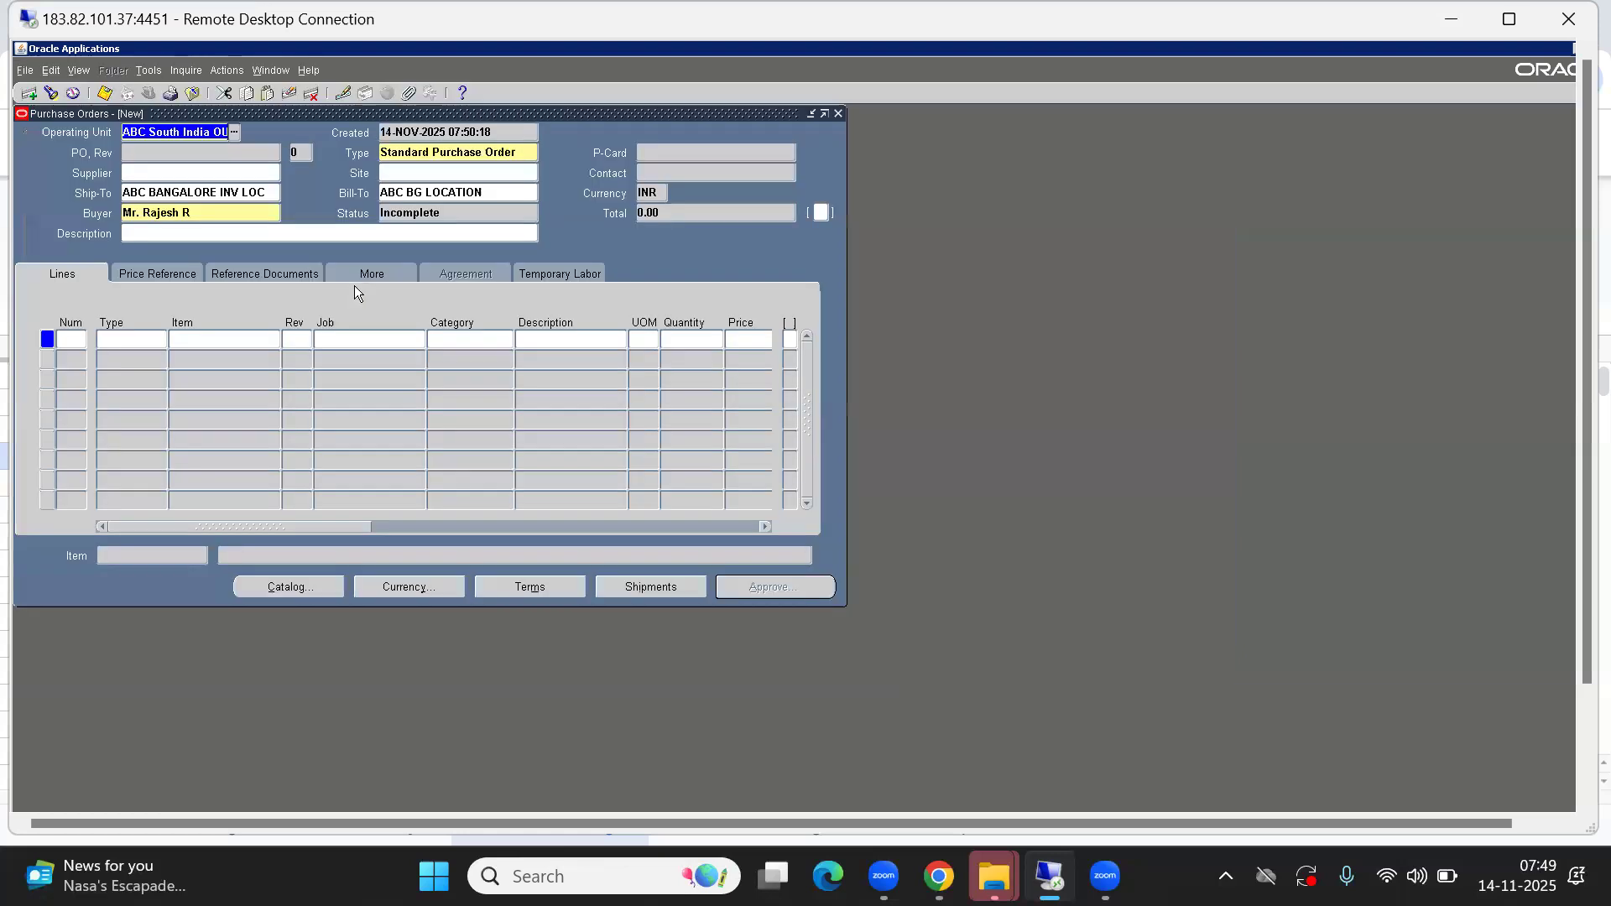
pyautogui.press('F11')
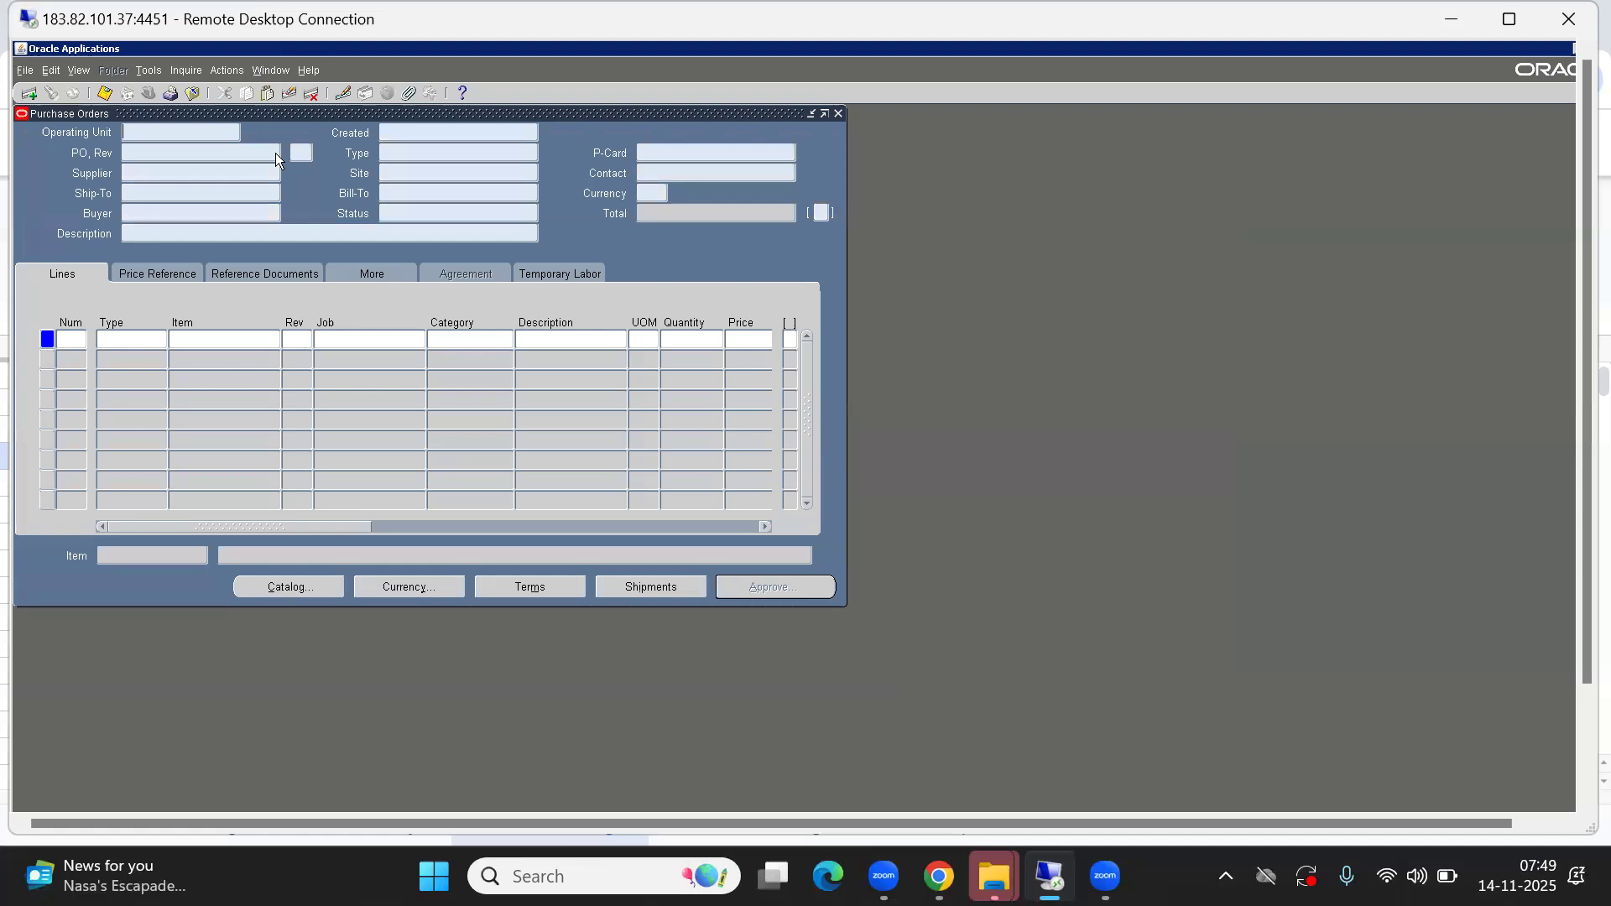
pyautogui.hotkey('ctrl', 'F11')
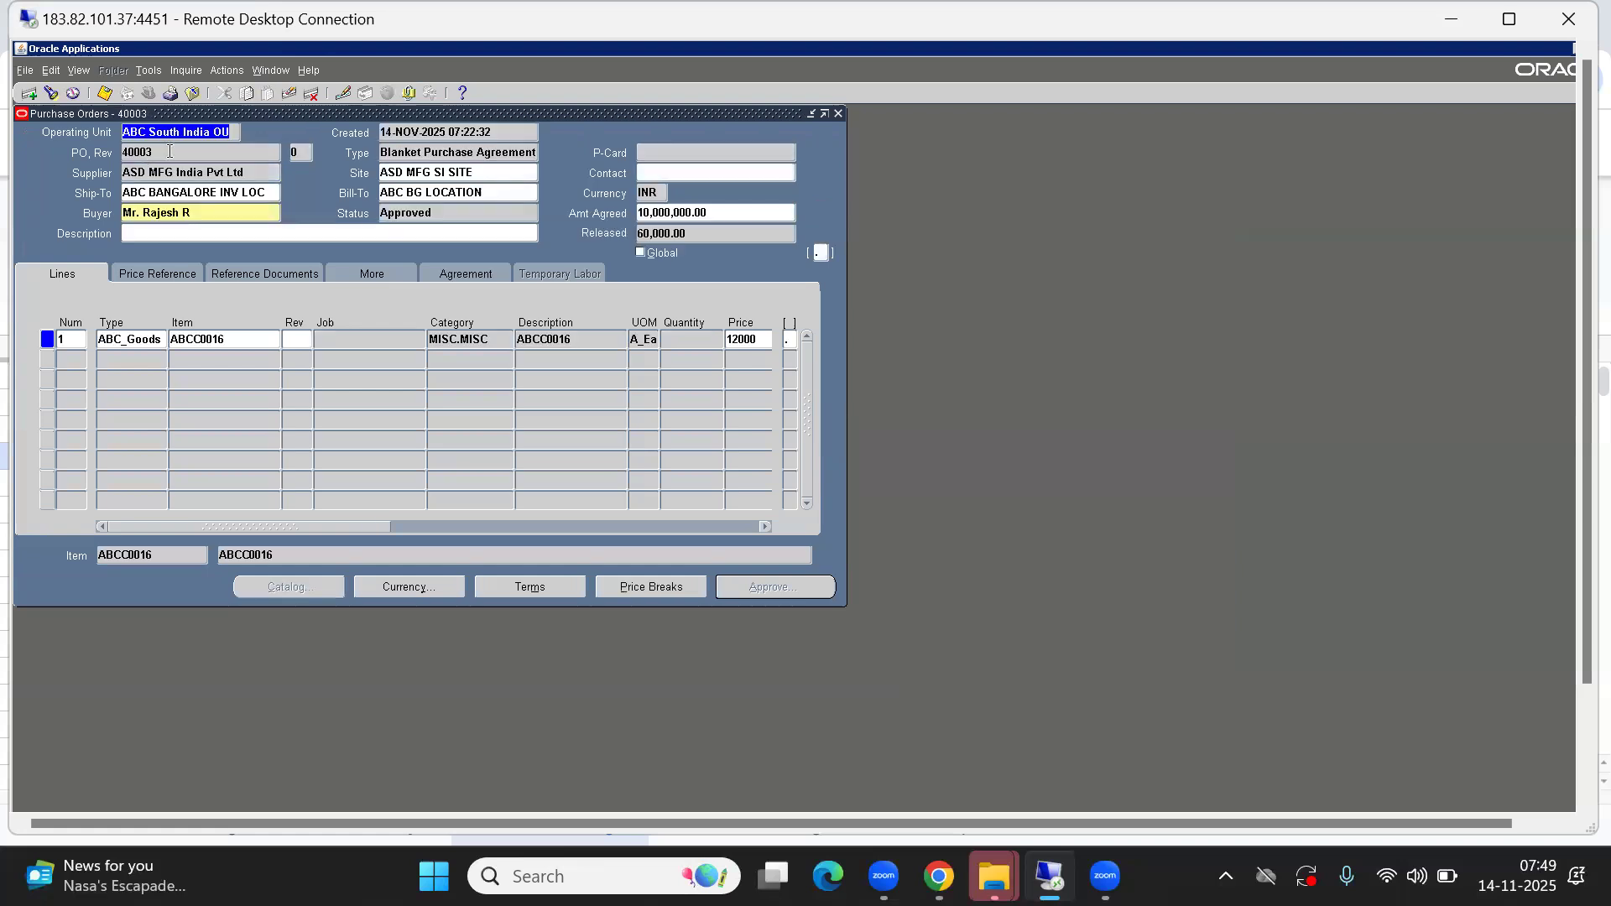
# Page through the existing orders to compare the blanket, planned and standard documents, ending on the blanket agreement
pyautogui.click(144, 153)
pyautogui.click(156, 174)
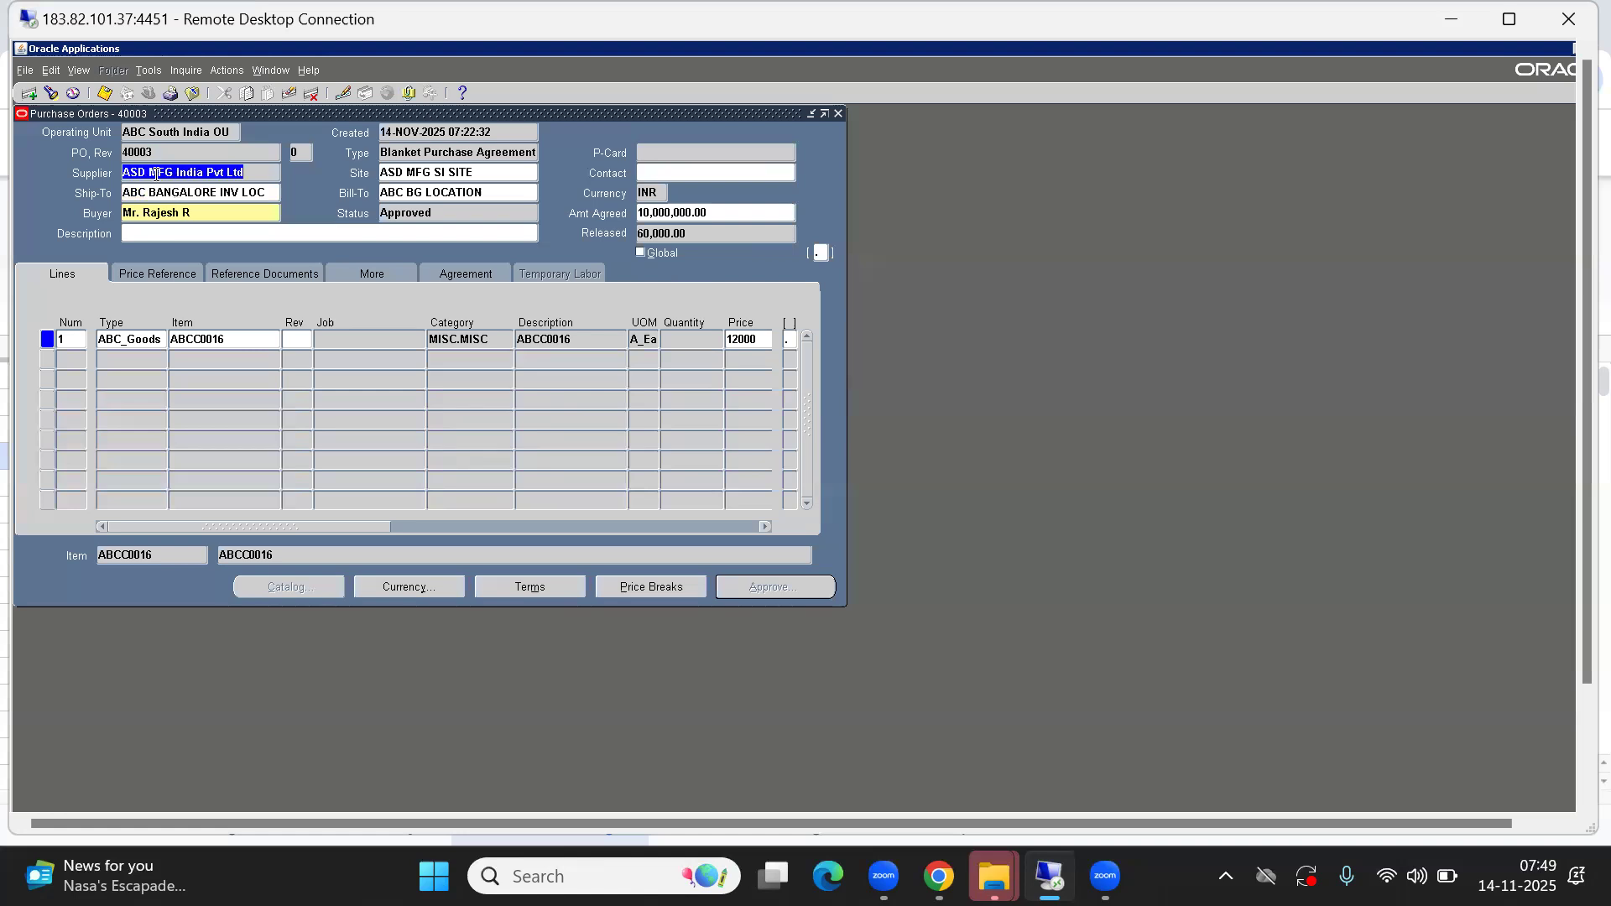
pyautogui.click(145, 153)
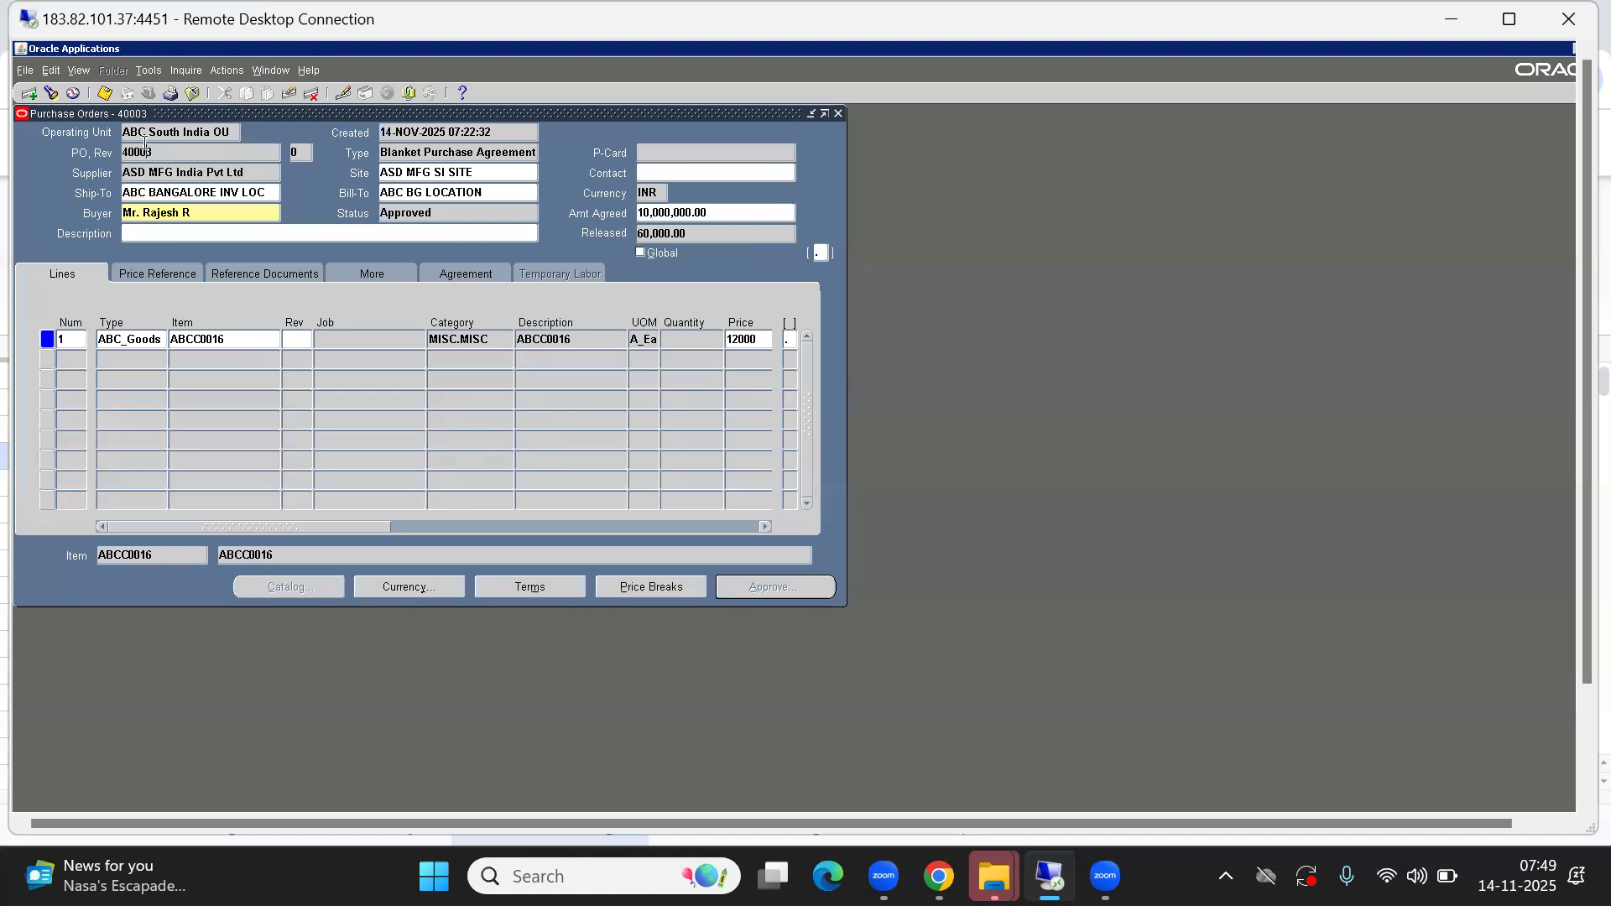
pyautogui.press('Down')
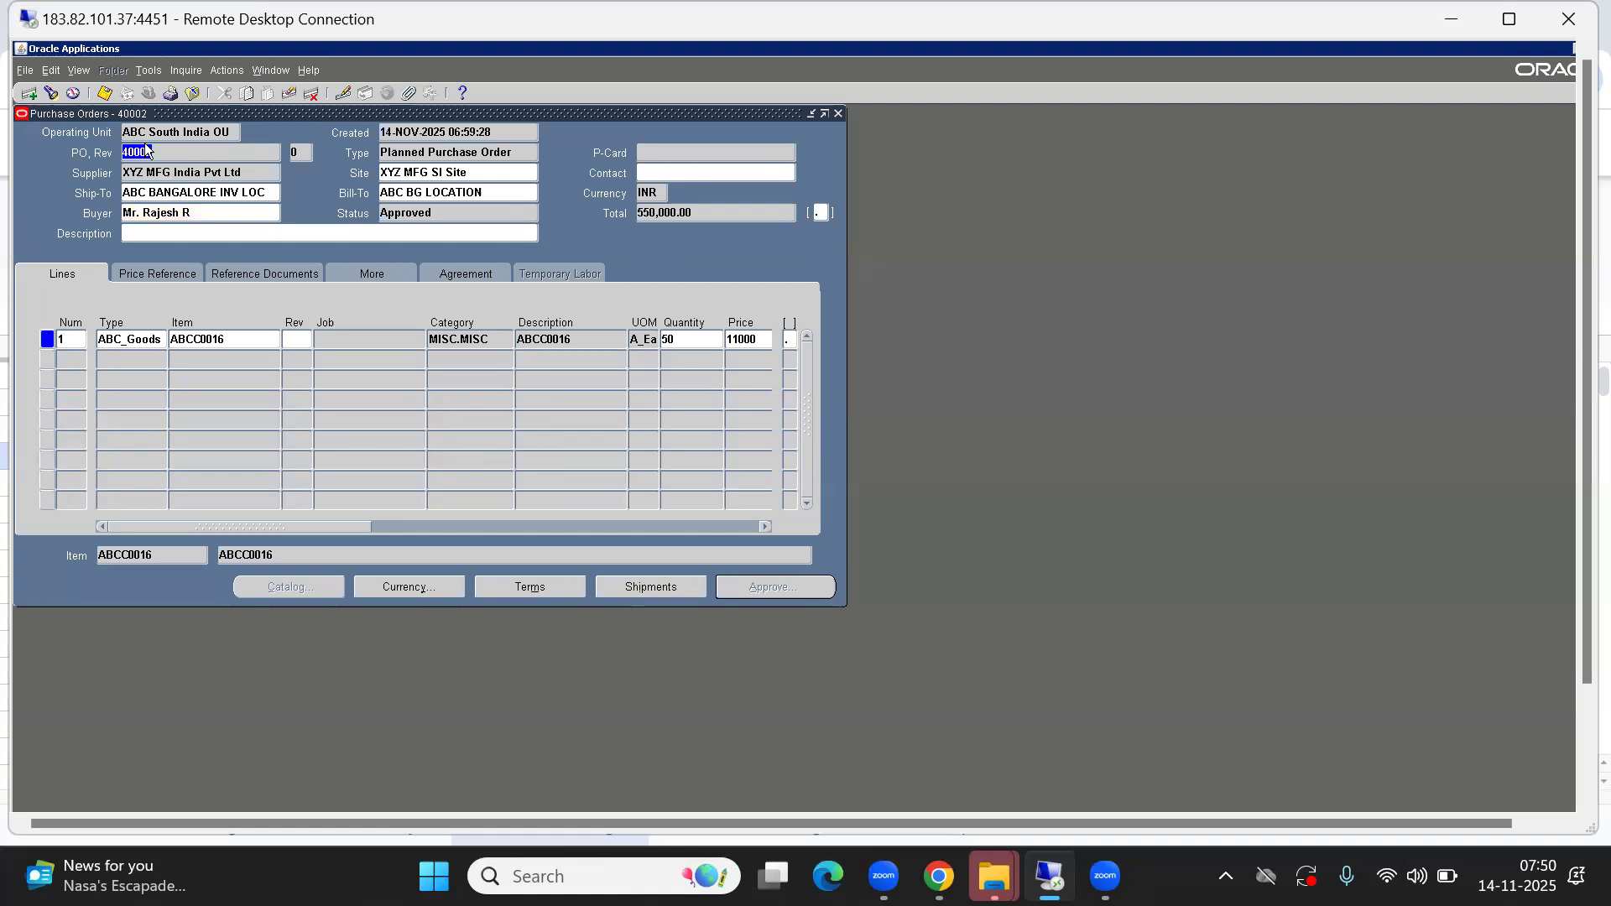
pyautogui.press('Down')
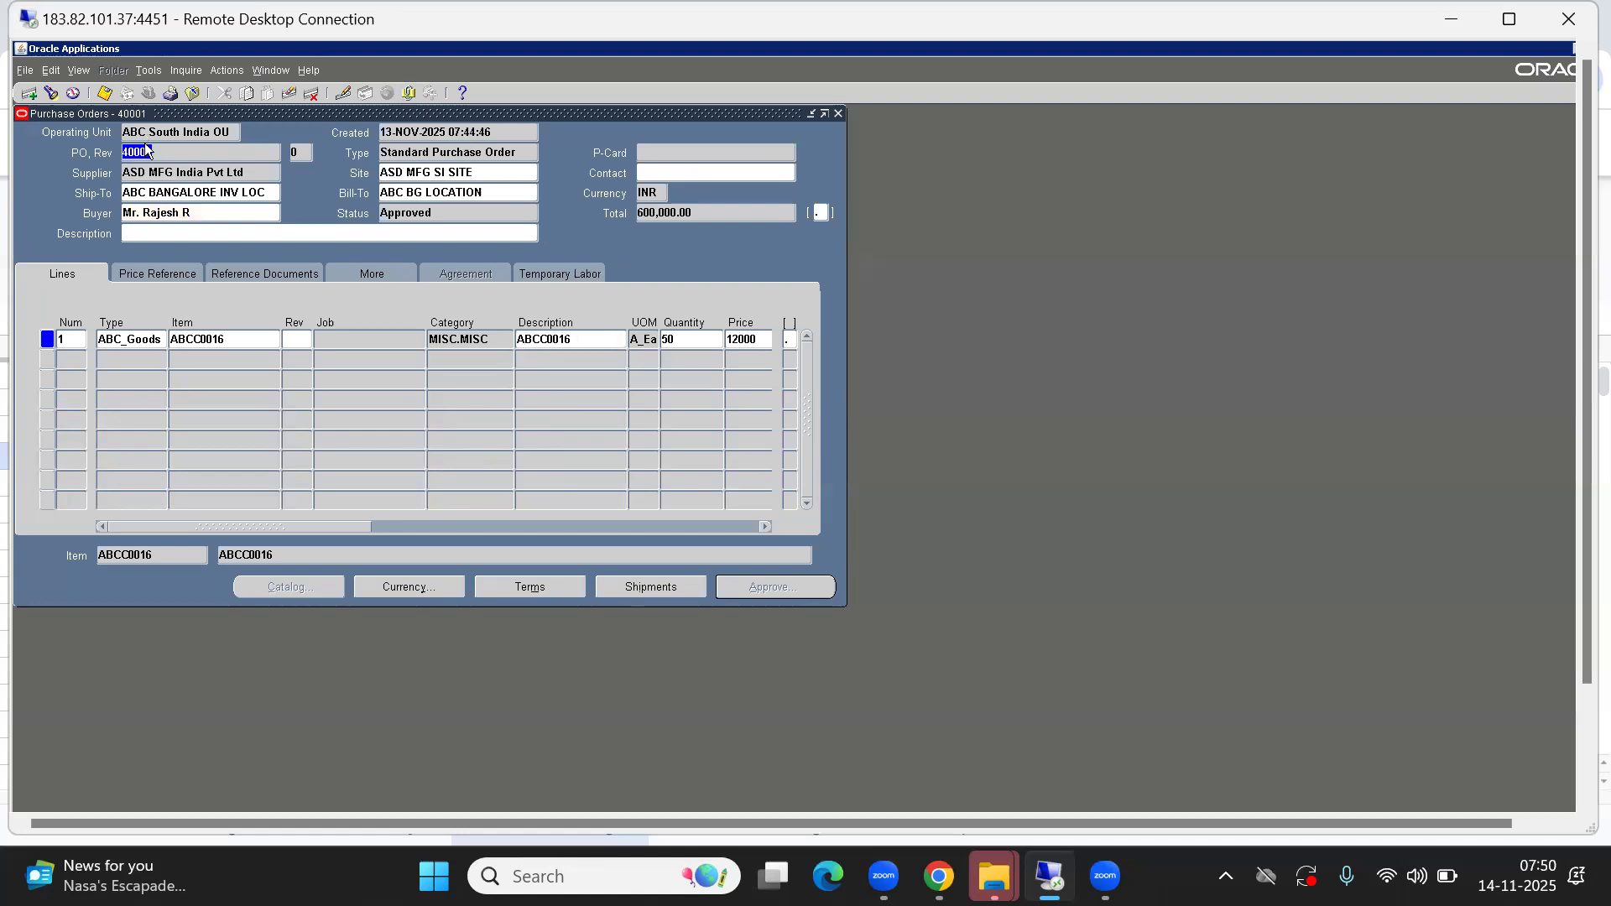
pyautogui.press('Up')
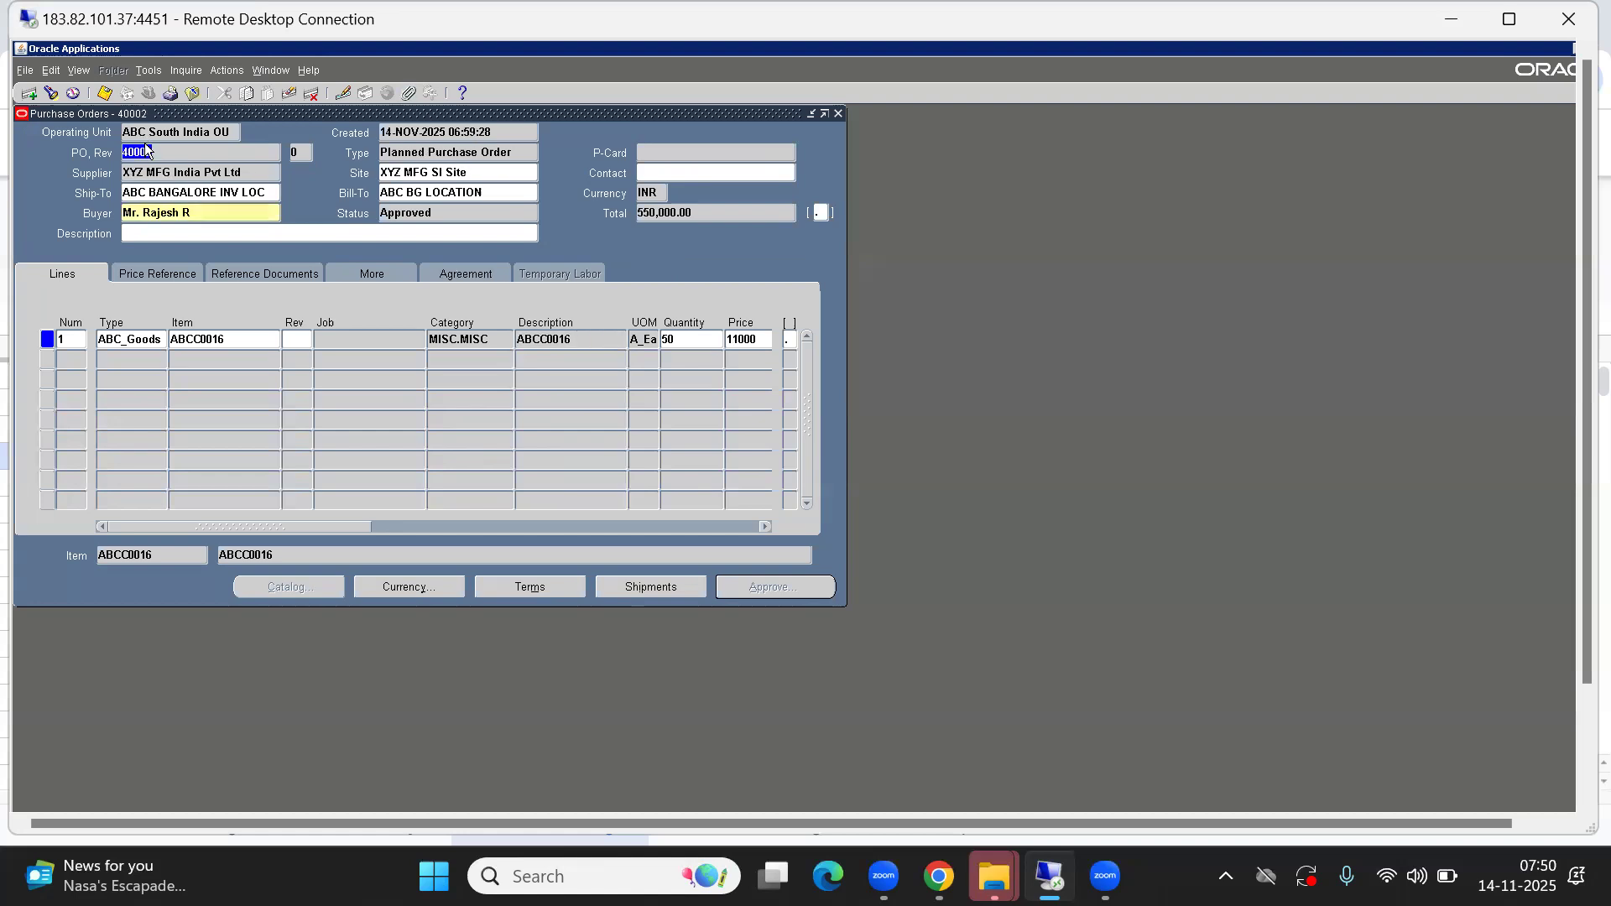
pyautogui.press('Up')
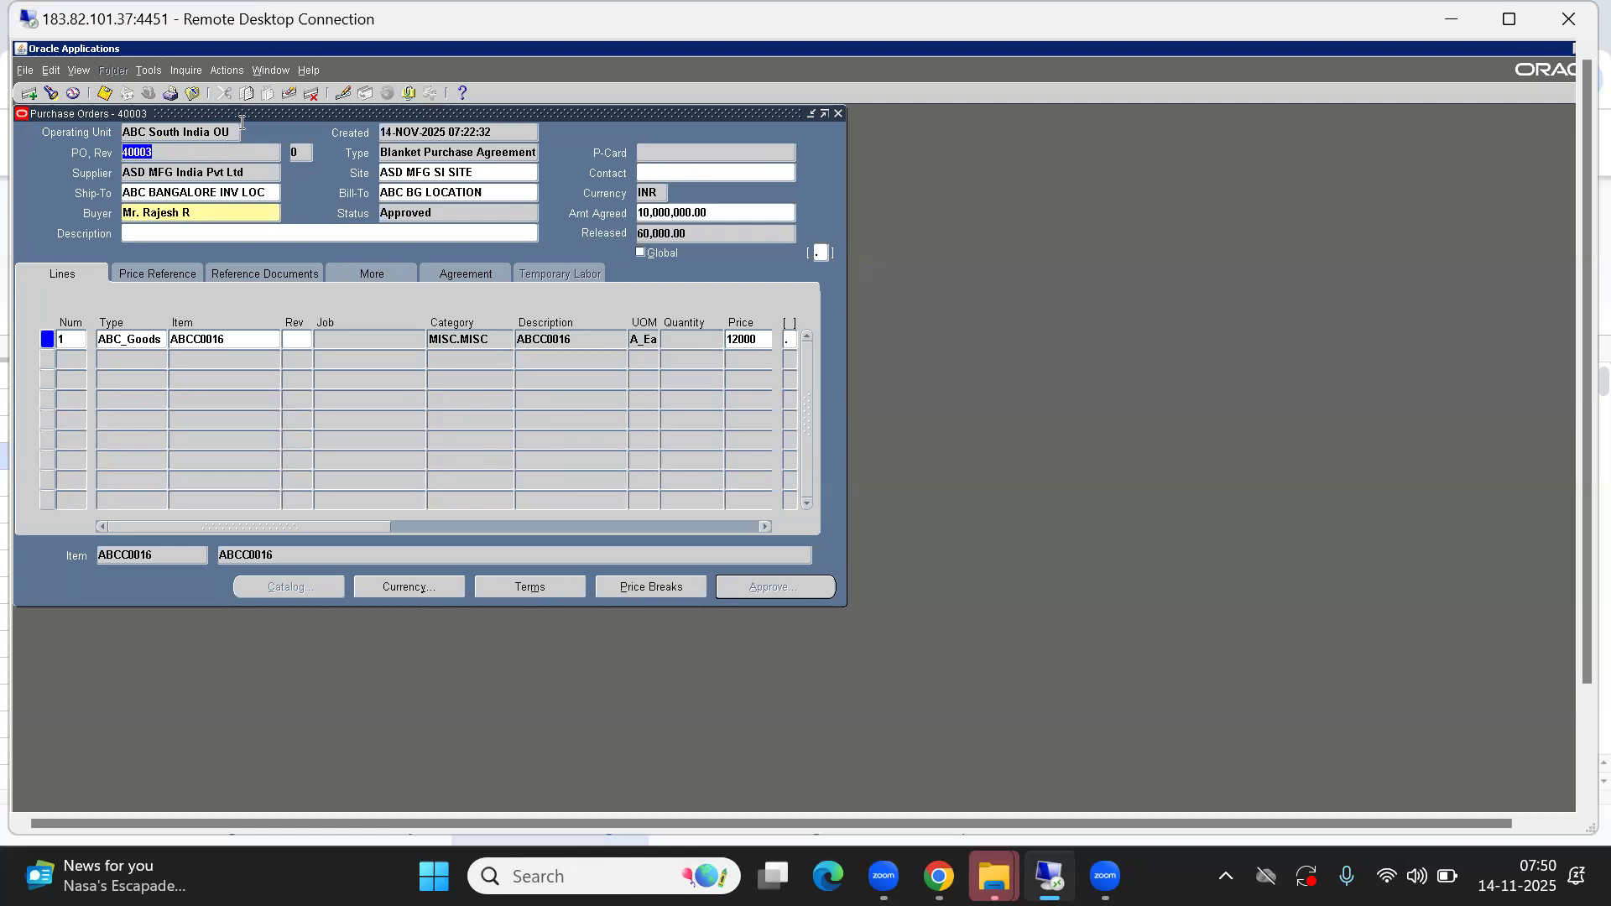
# Create a new purchase order record and set its type to Blanket Purchase Agreement
pyautogui.moveTo(245, 115); pyautogui.dragTo(564, 163)
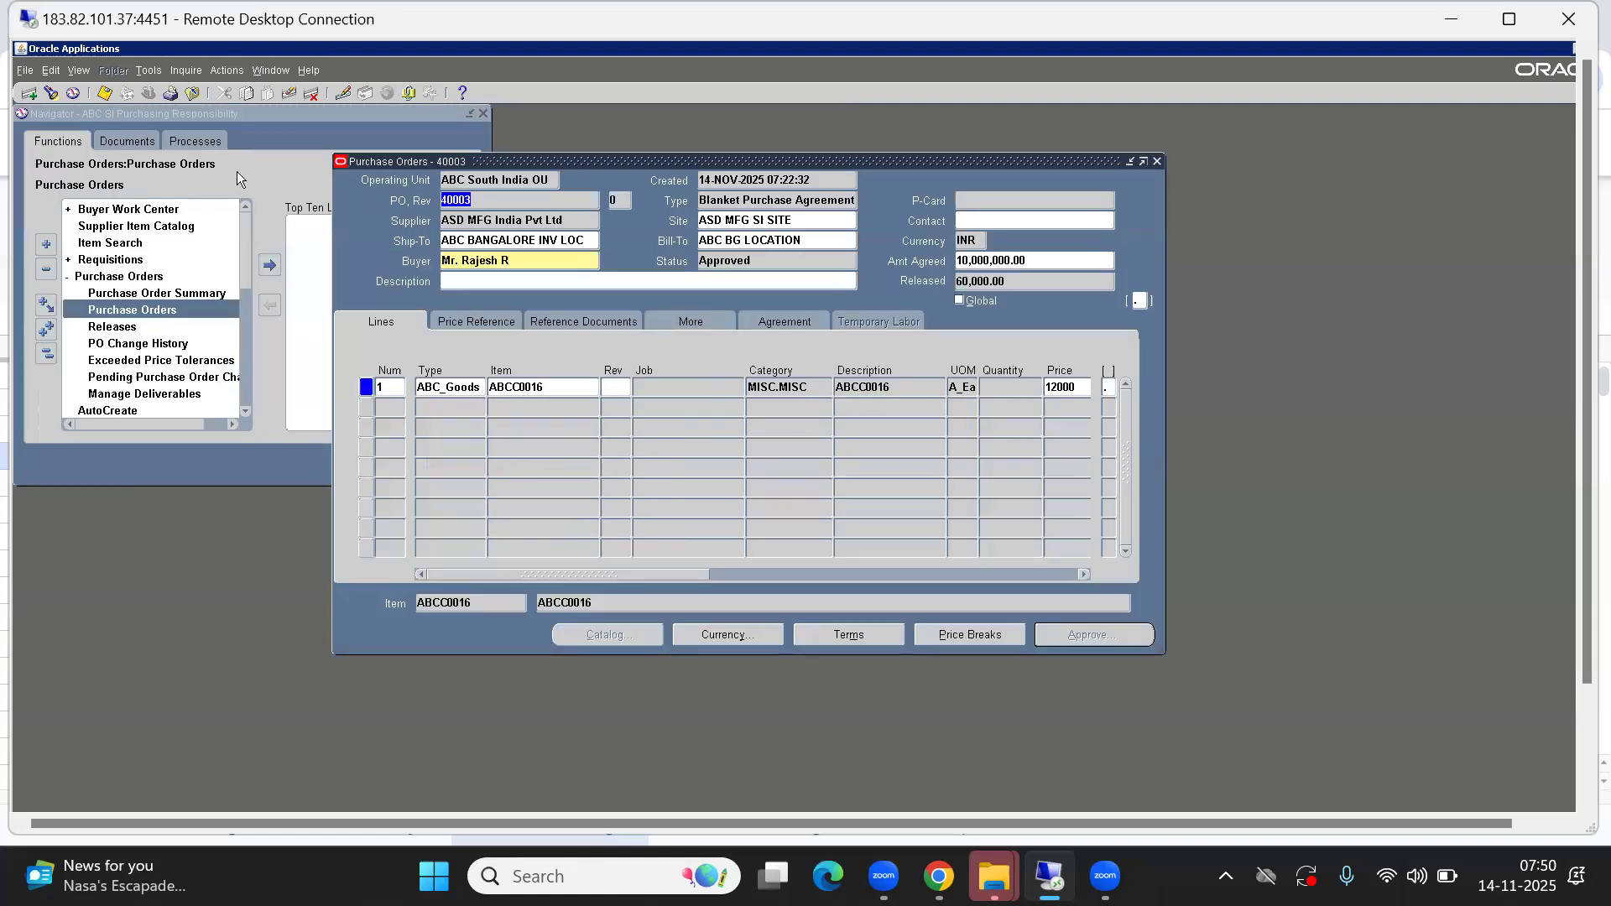
pyautogui.click(28, 93)
pyautogui.click(747, 192)
pyautogui.write('Blanket Purchase Agreement')
pyautogui.press('Tab')
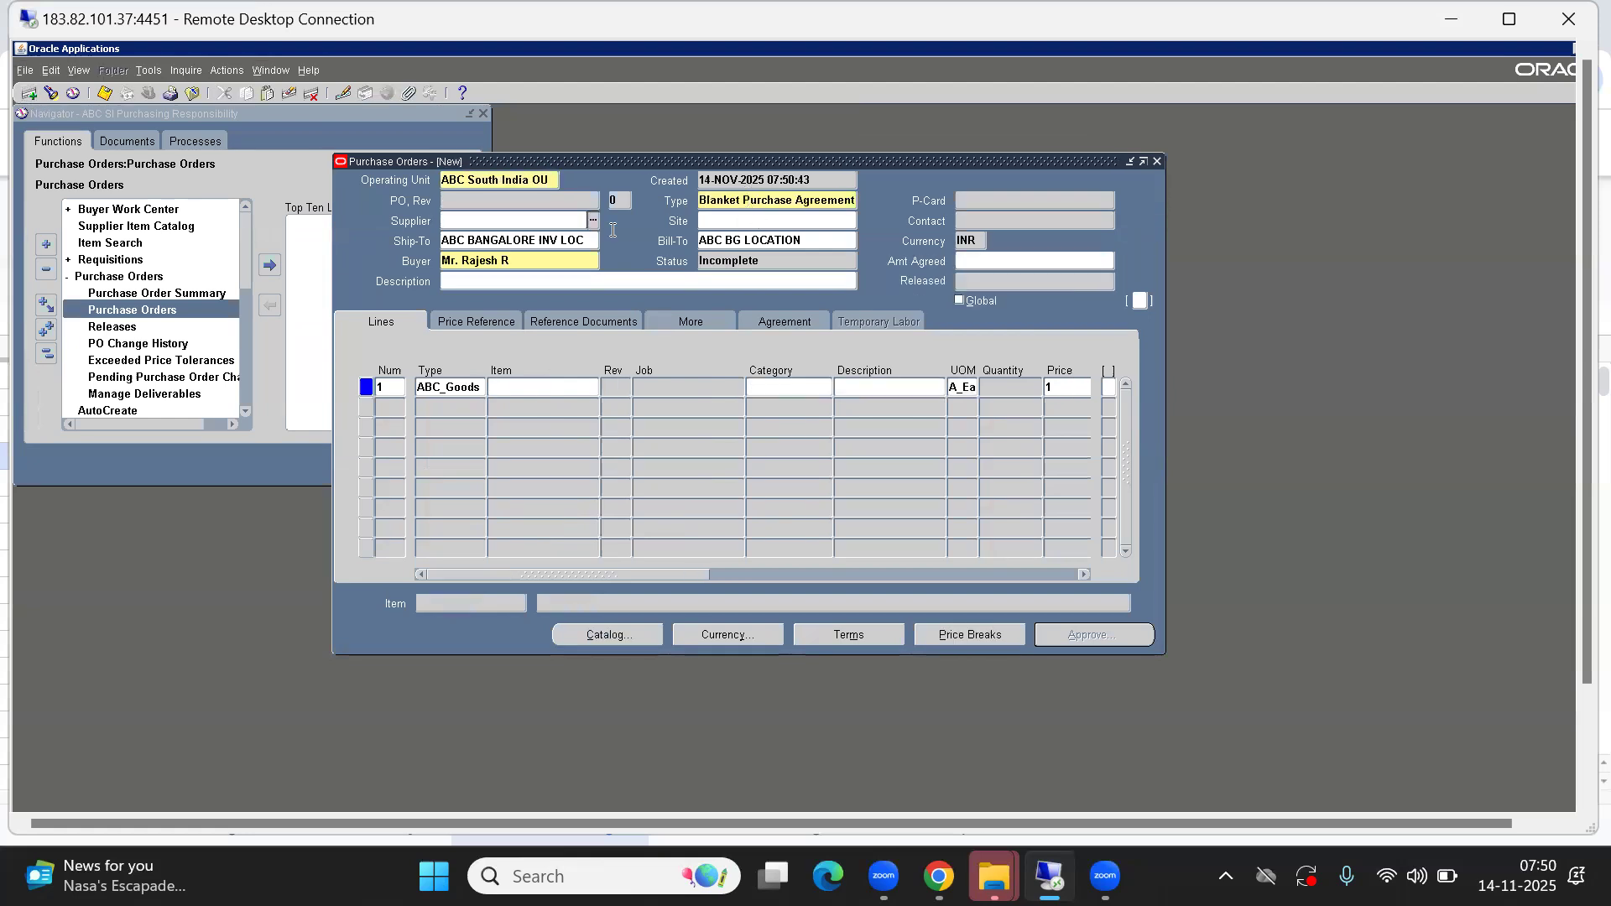
# Change the new record's document type to Contract Purchase Agreement
pyautogui.click(732, 201)
pyautogui.write('C')
pyautogui.press('Tab')
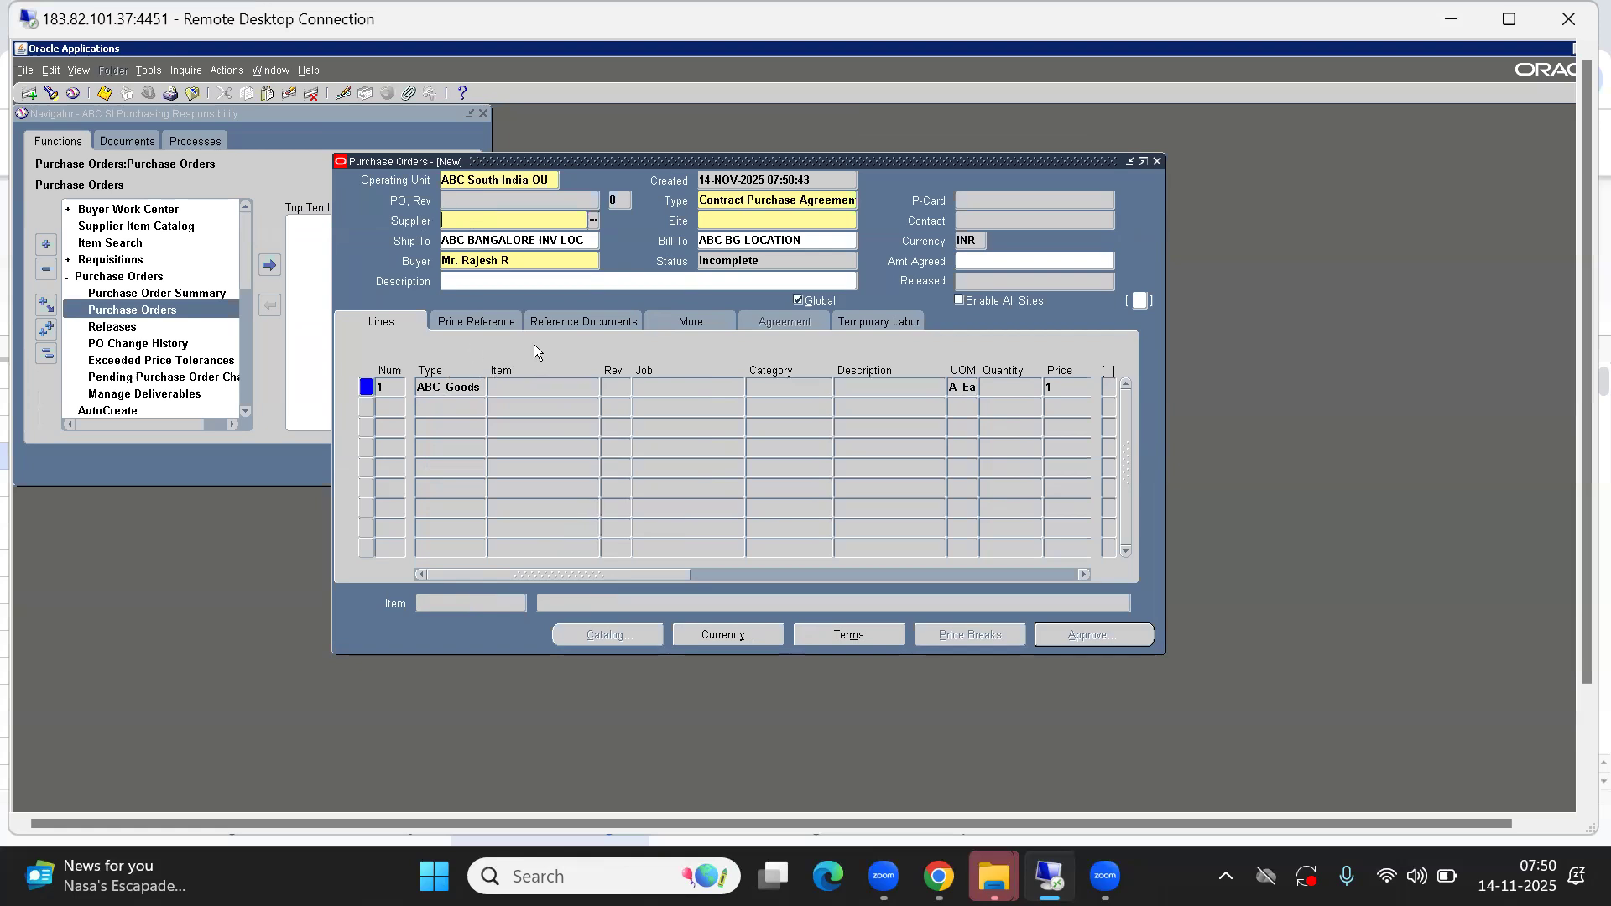
# Close the form without saving and open a blank Purchase Orders form
pyautogui.press('F4')
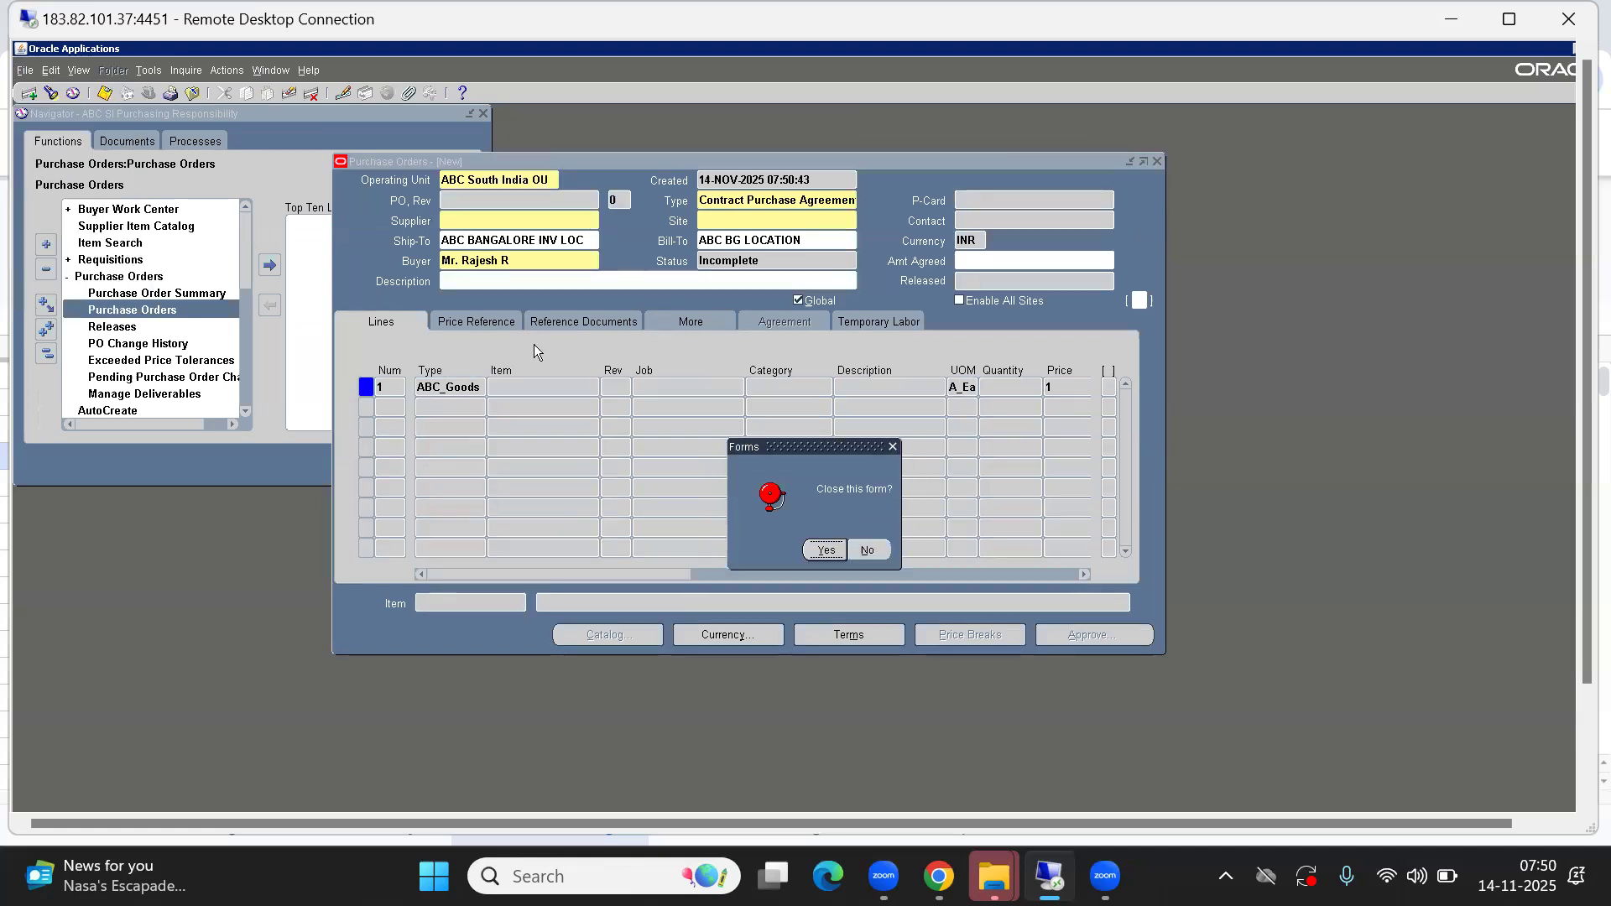
pyautogui.click(828, 552)
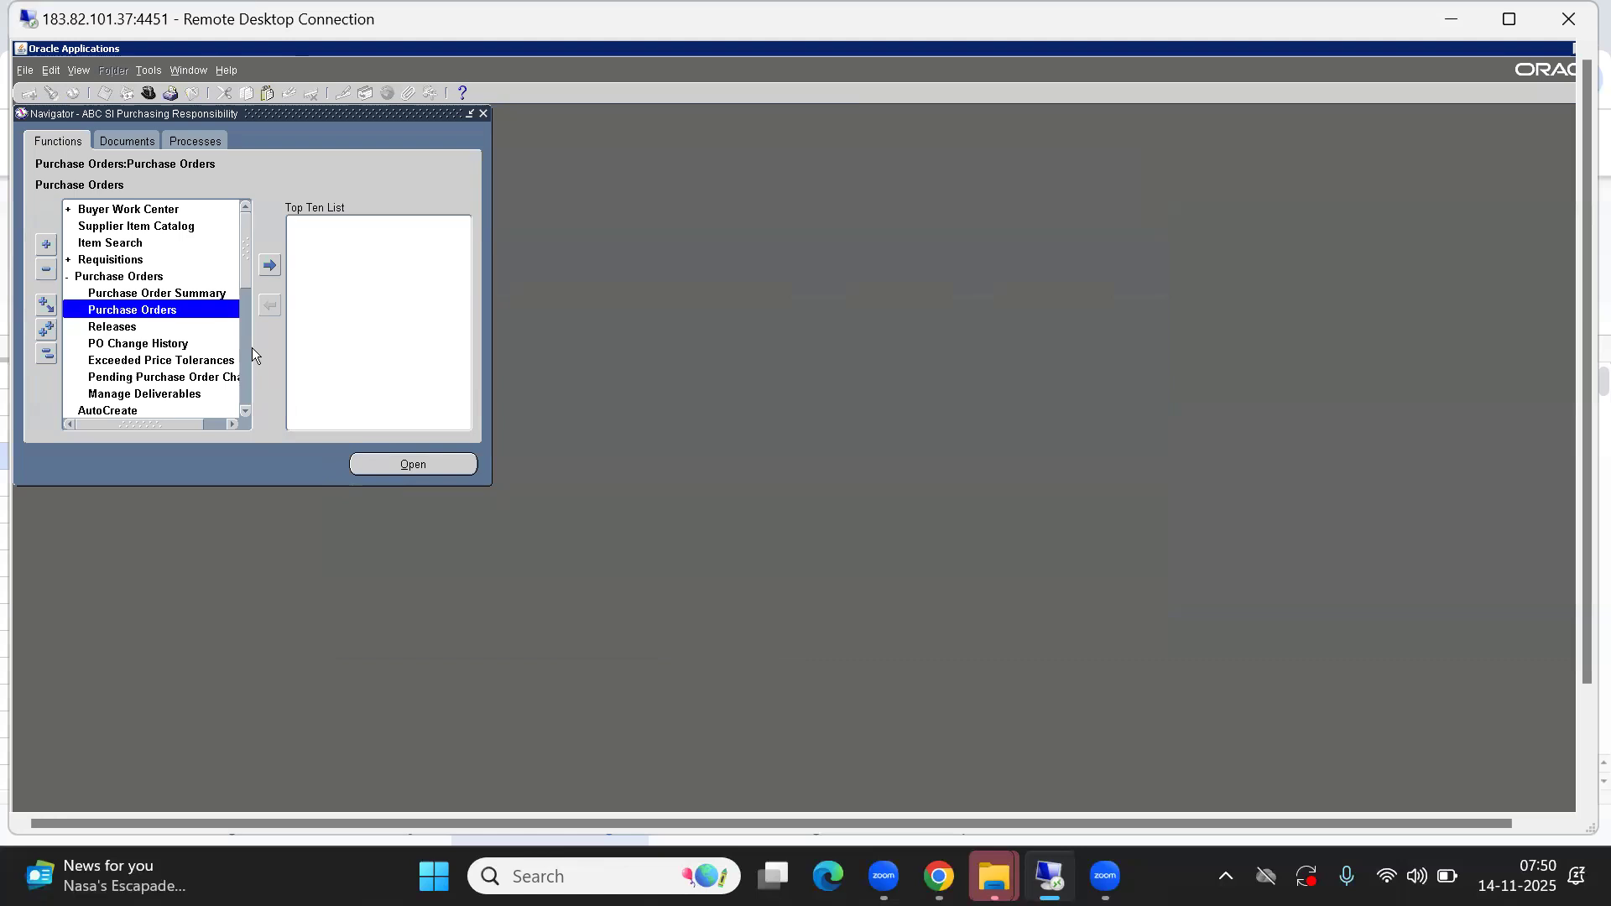
pyautogui.hotkey('alt', 'o')
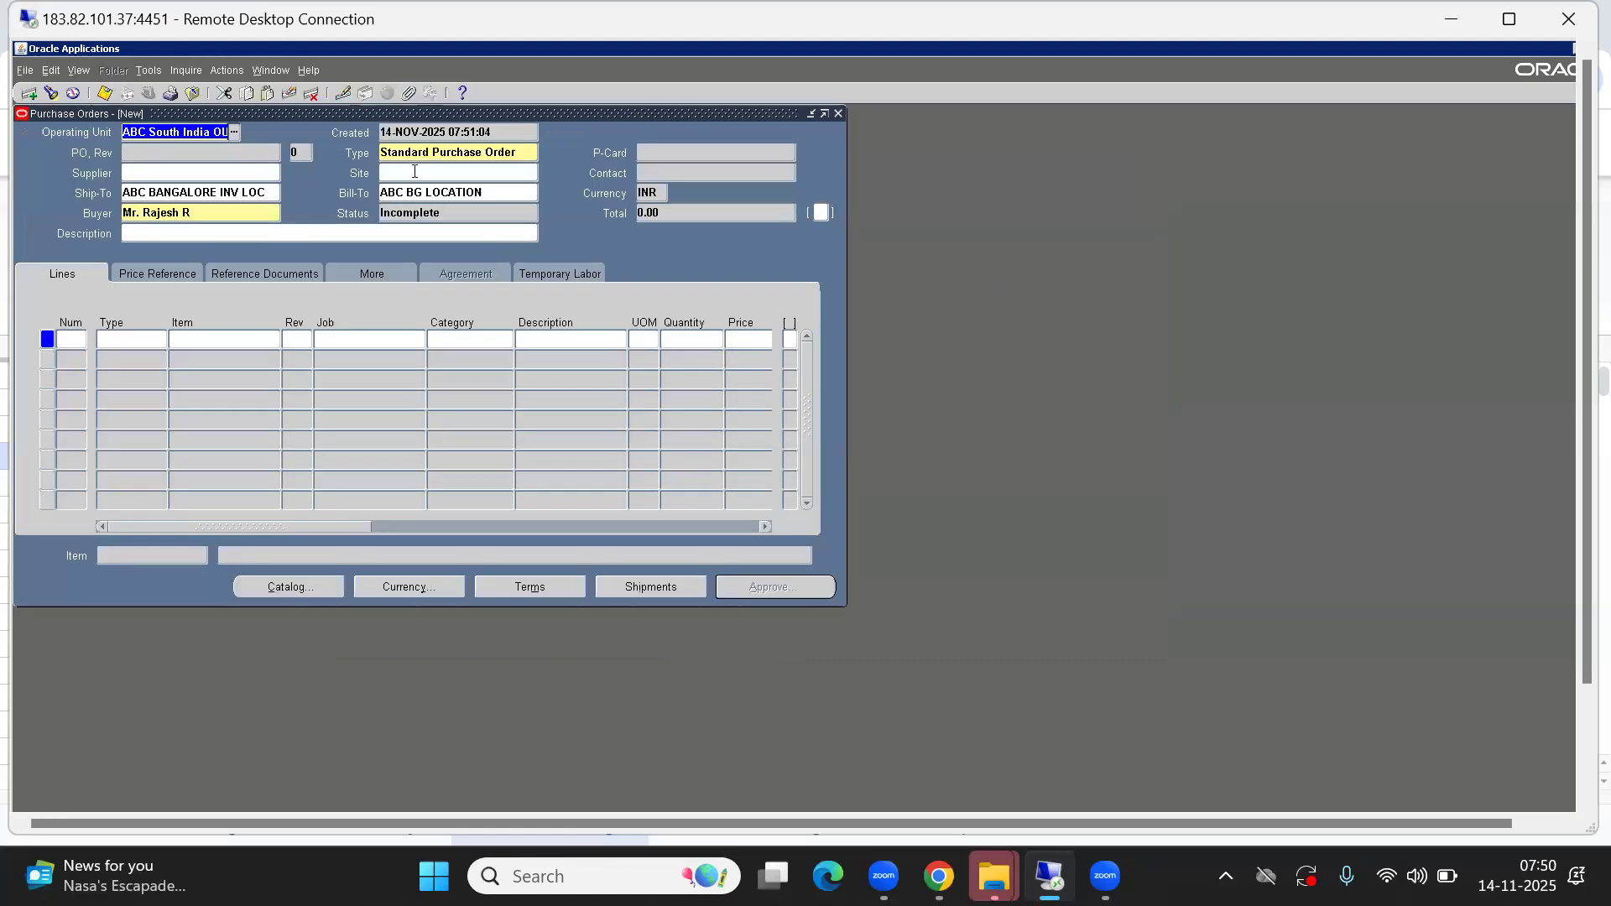
# Set the new purchase order's document type to Contract Purchase Agreement
pyautogui.doubleClick(411, 152)
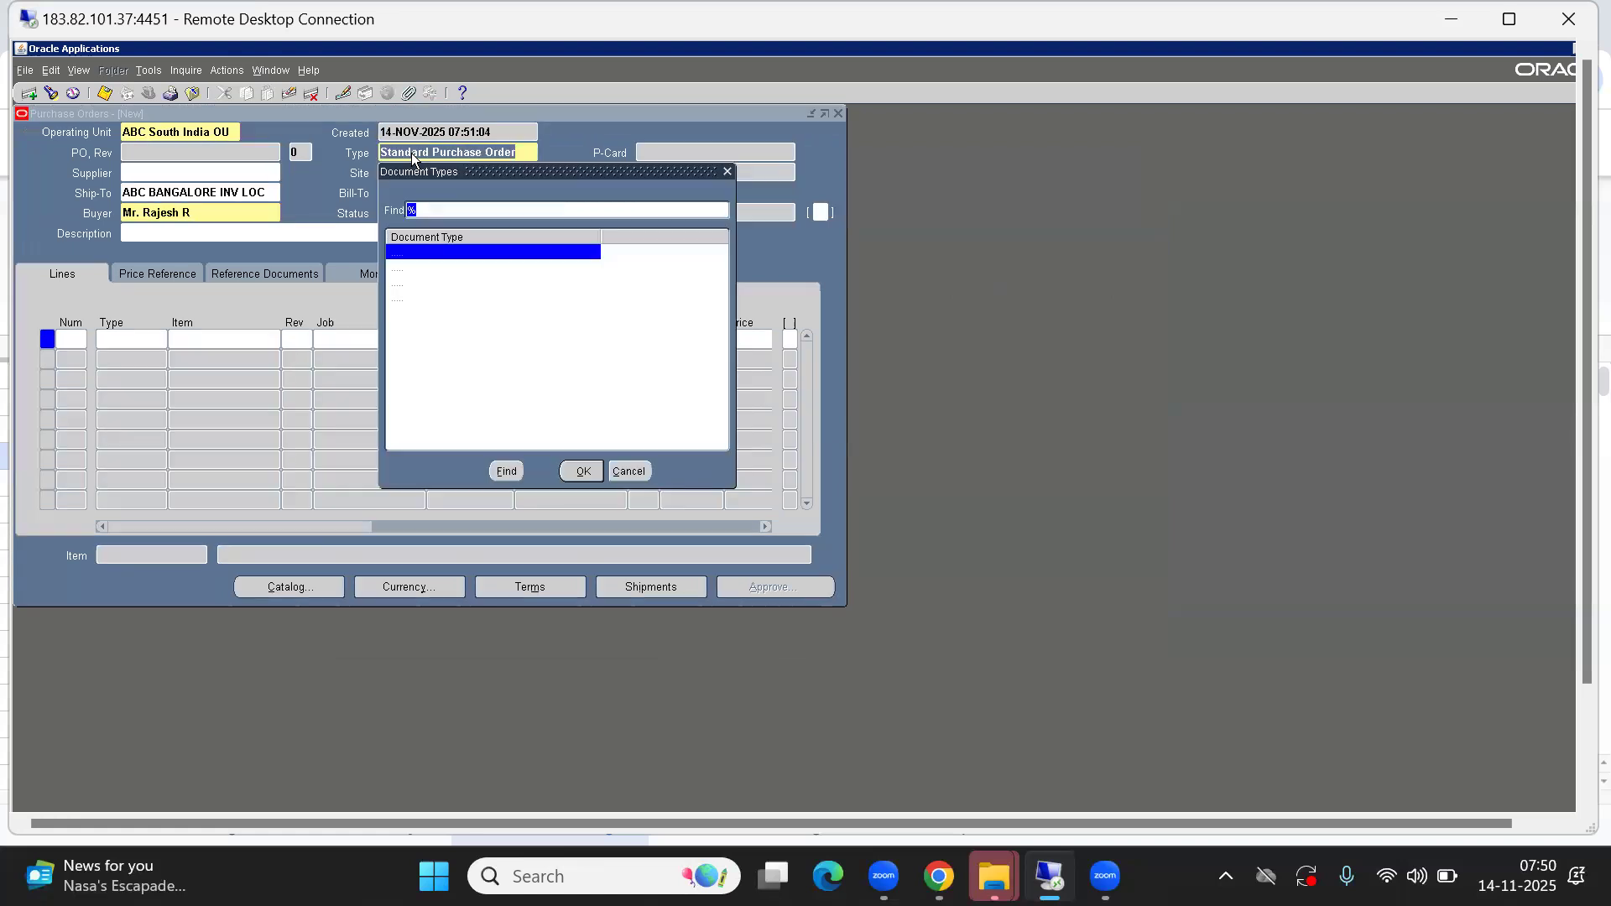
pyautogui.press('Up')
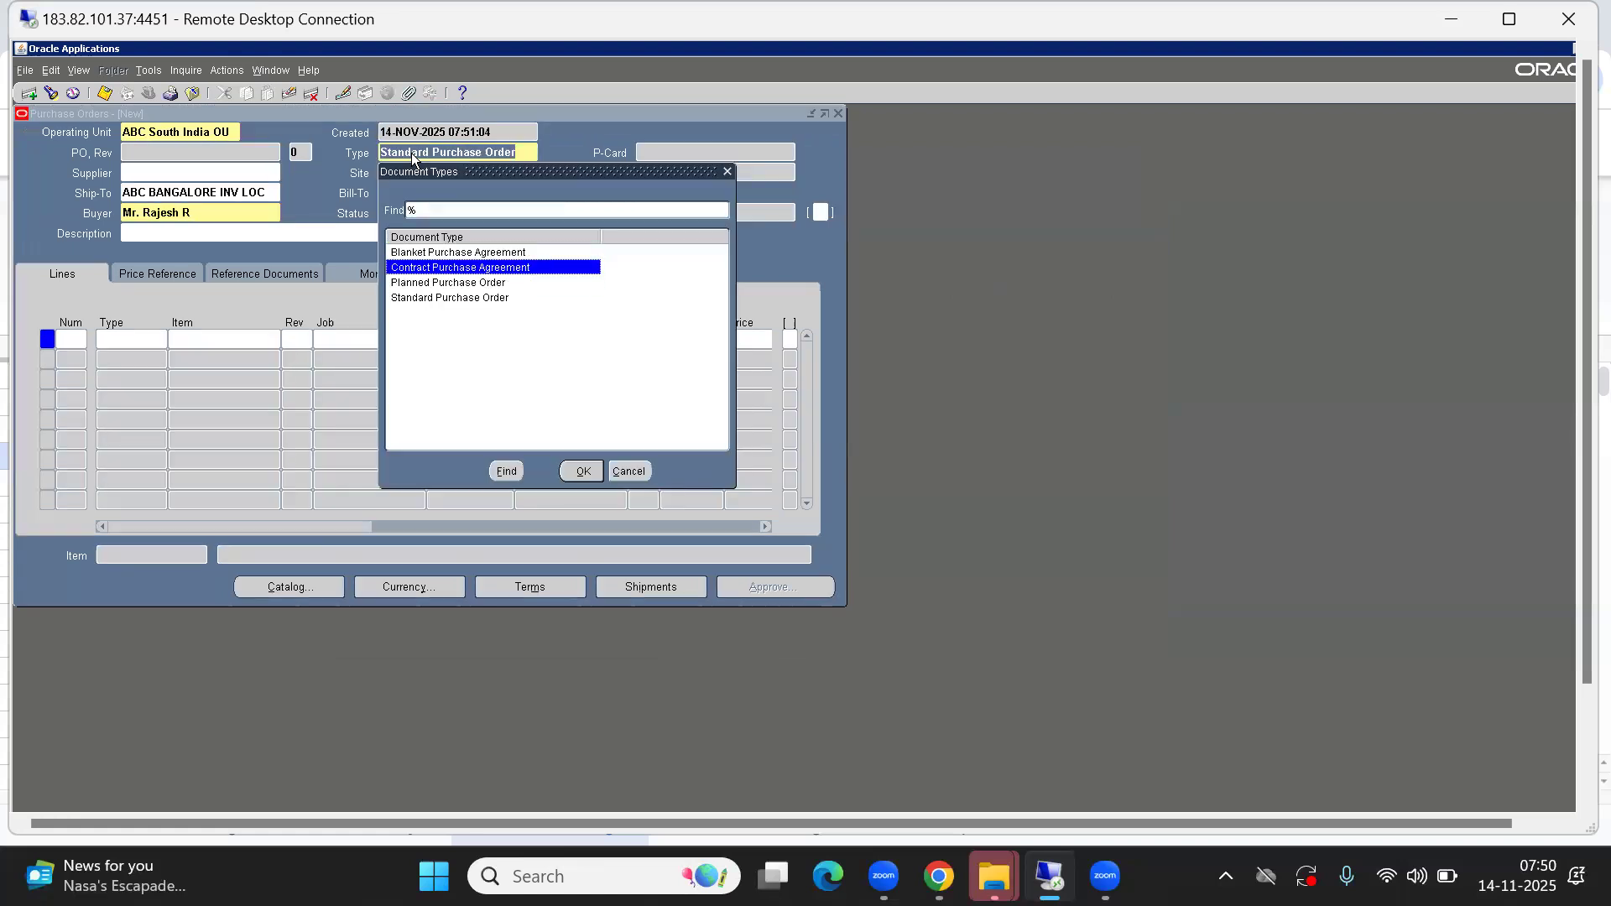
pyautogui.press('Return')
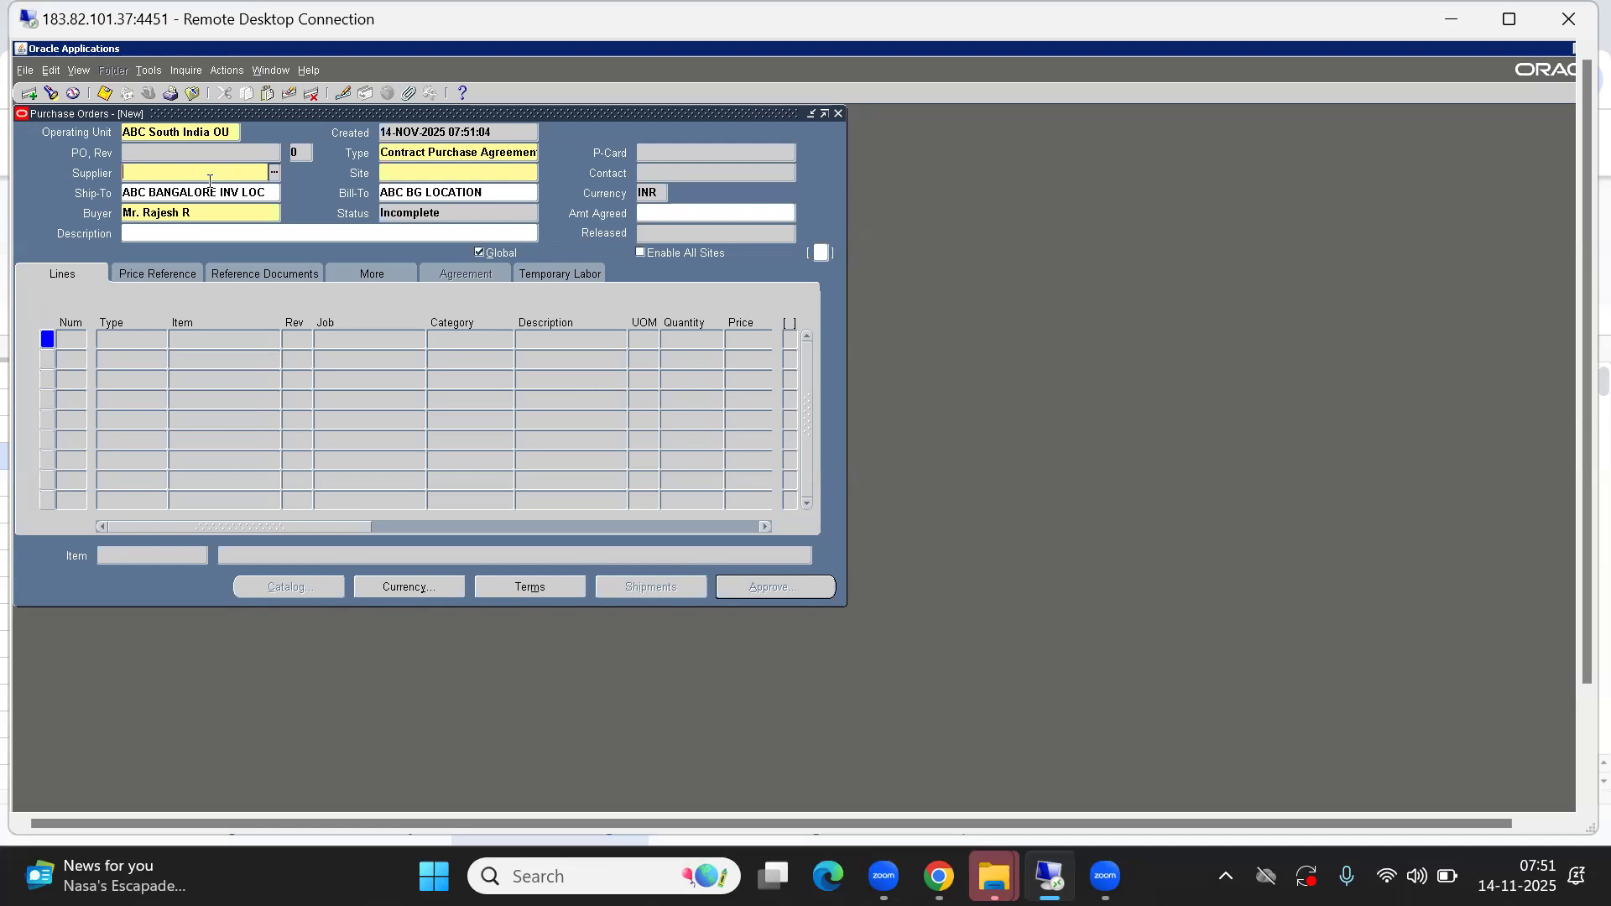
# Select XYZ MFG India Pvt Ltd as the agreement's supplier, with XYZ MFG SI Site as its site
pyautogui.doubleClick(171, 178)
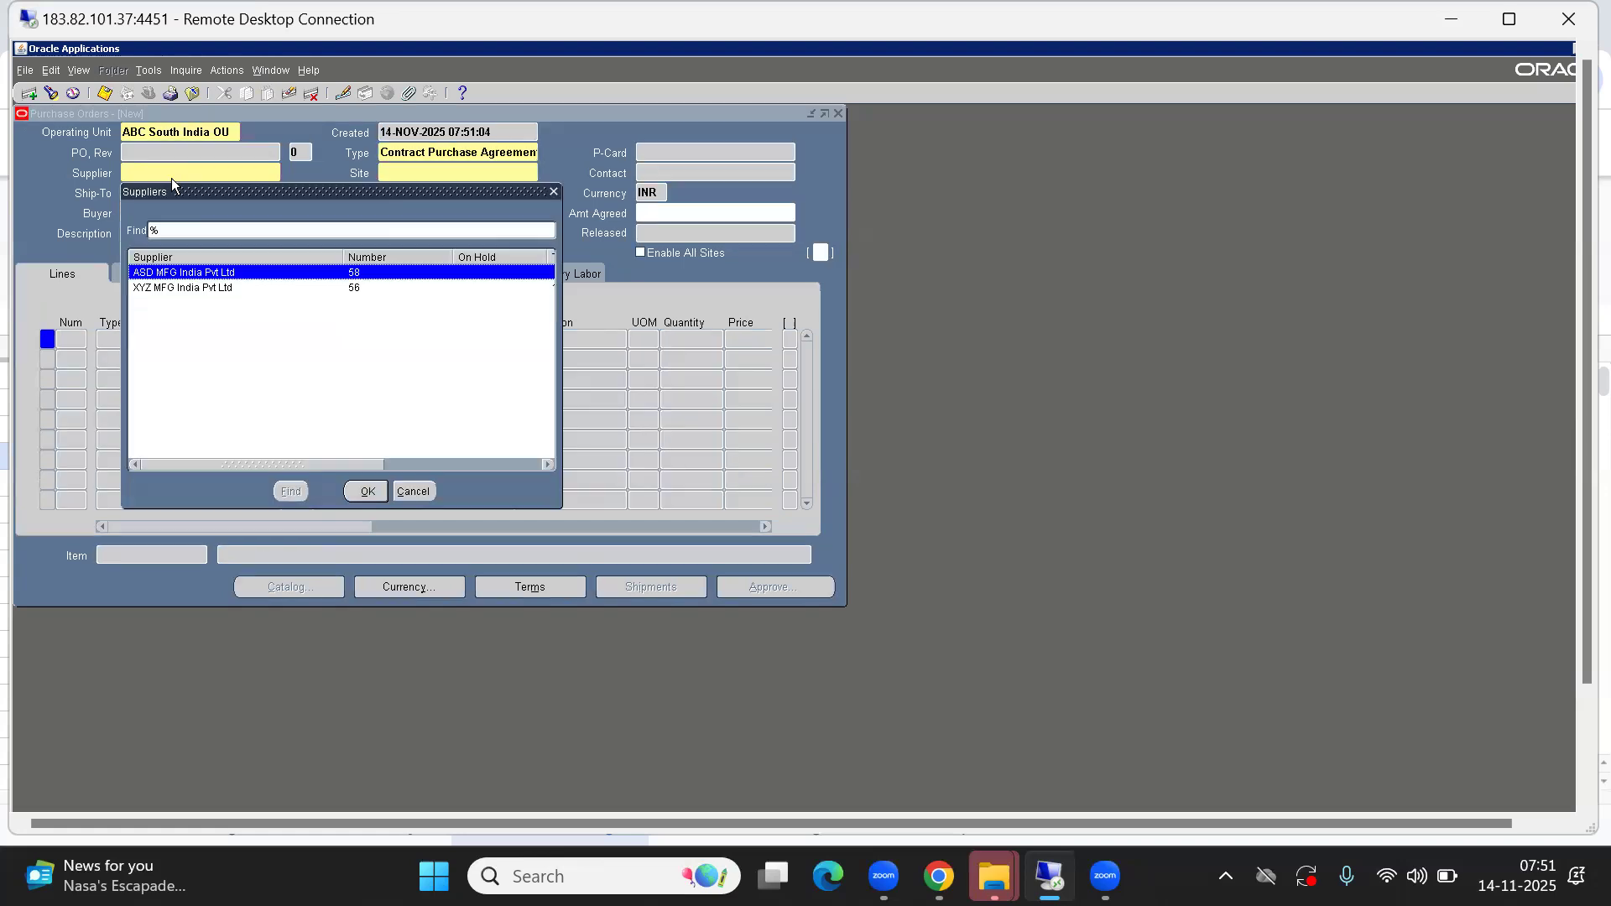
pyautogui.press('Down')
pyautogui.press('Return')
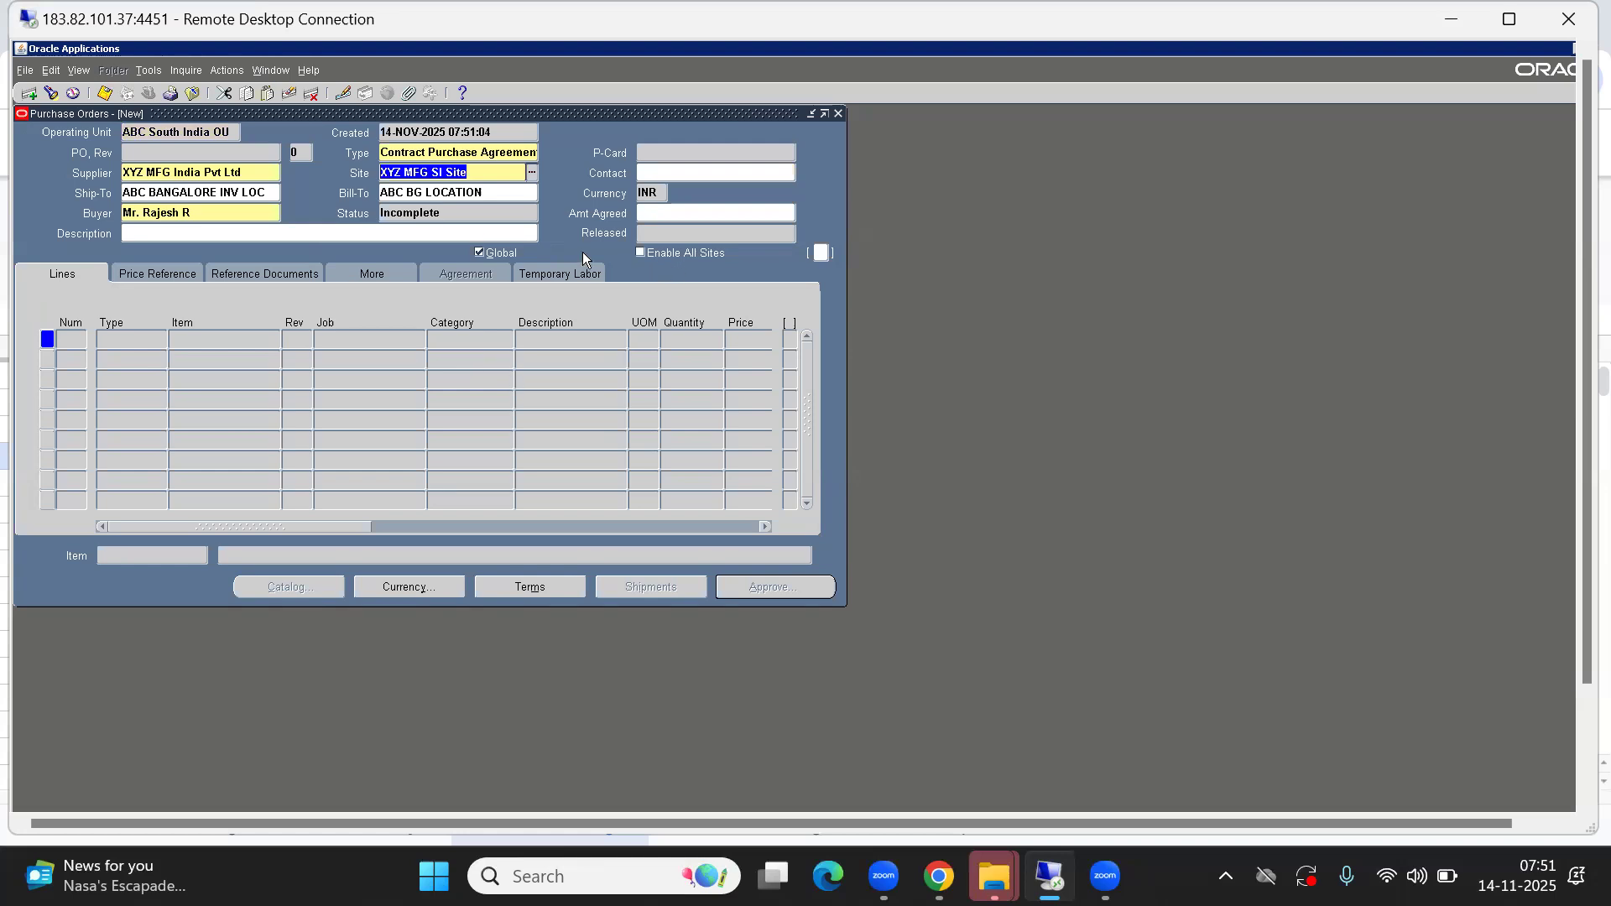
pyautogui.click(770, 271)
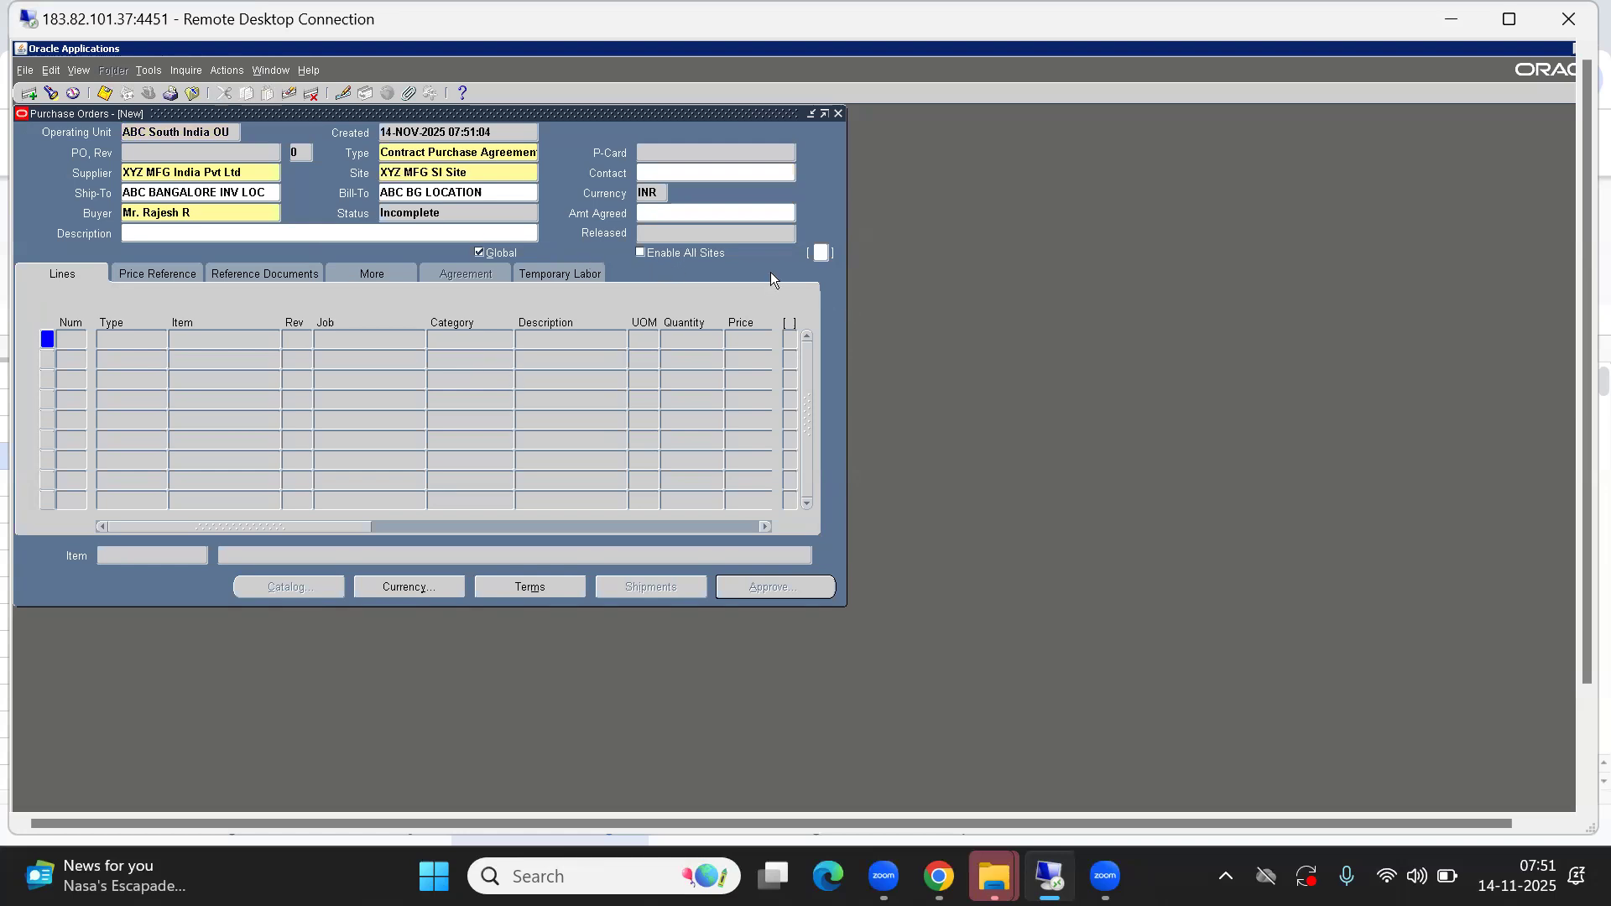
pyautogui.click(482, 254)
pyautogui.press('Tab')
# Open the agreement's terms and conditions and set the payment term to Net 30
pyautogui.click(529, 587)
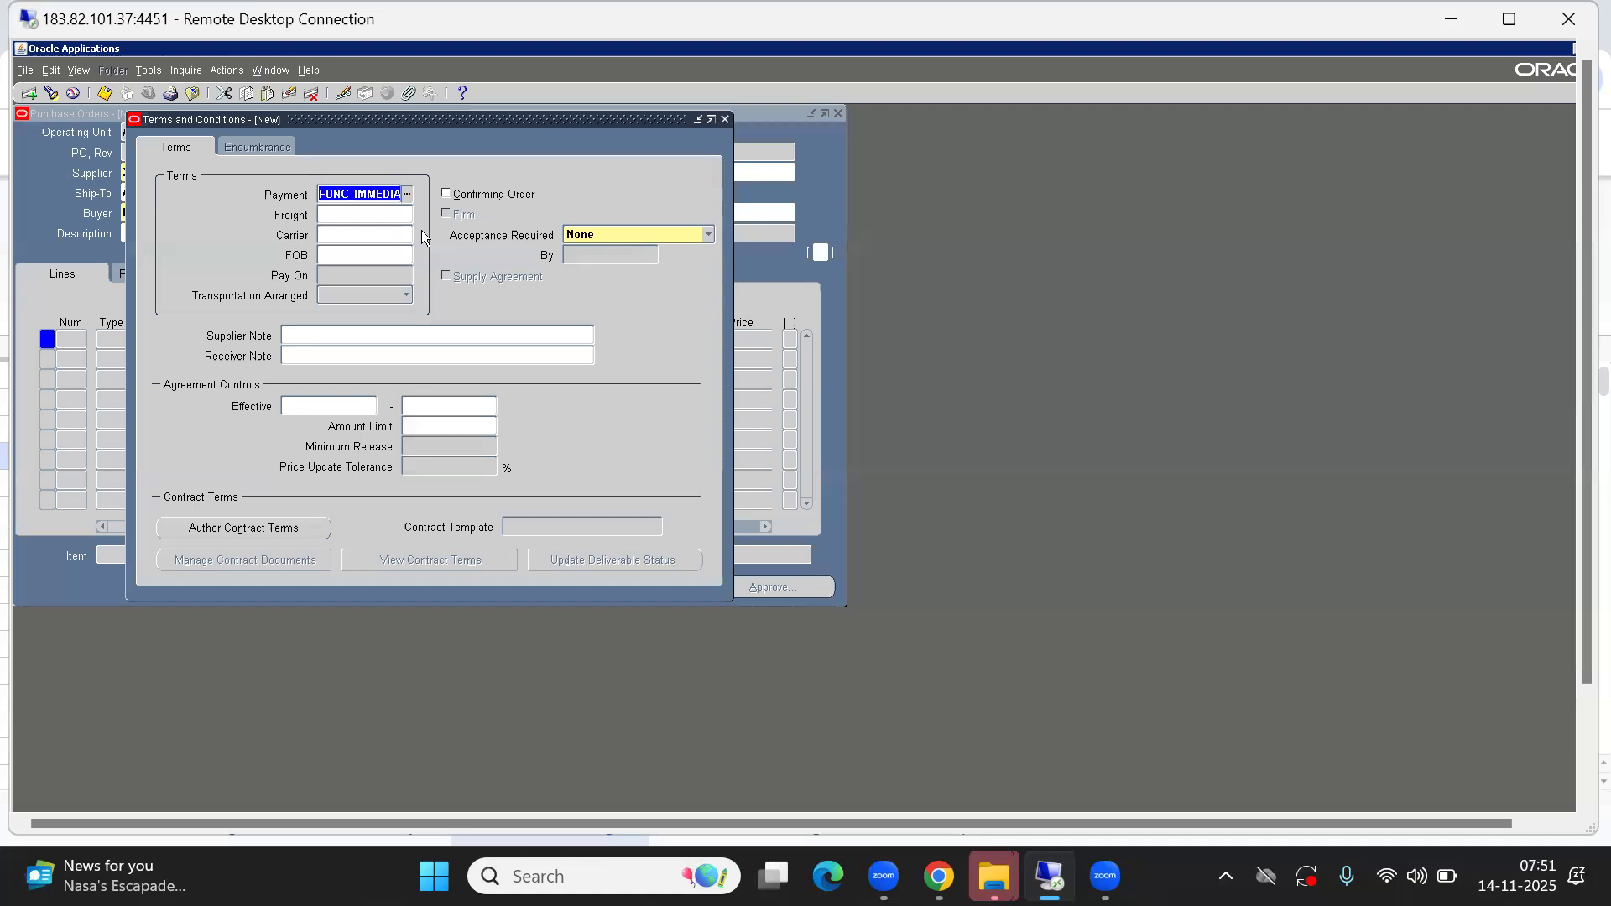
pyautogui.hotkey('ctrl', 'l')
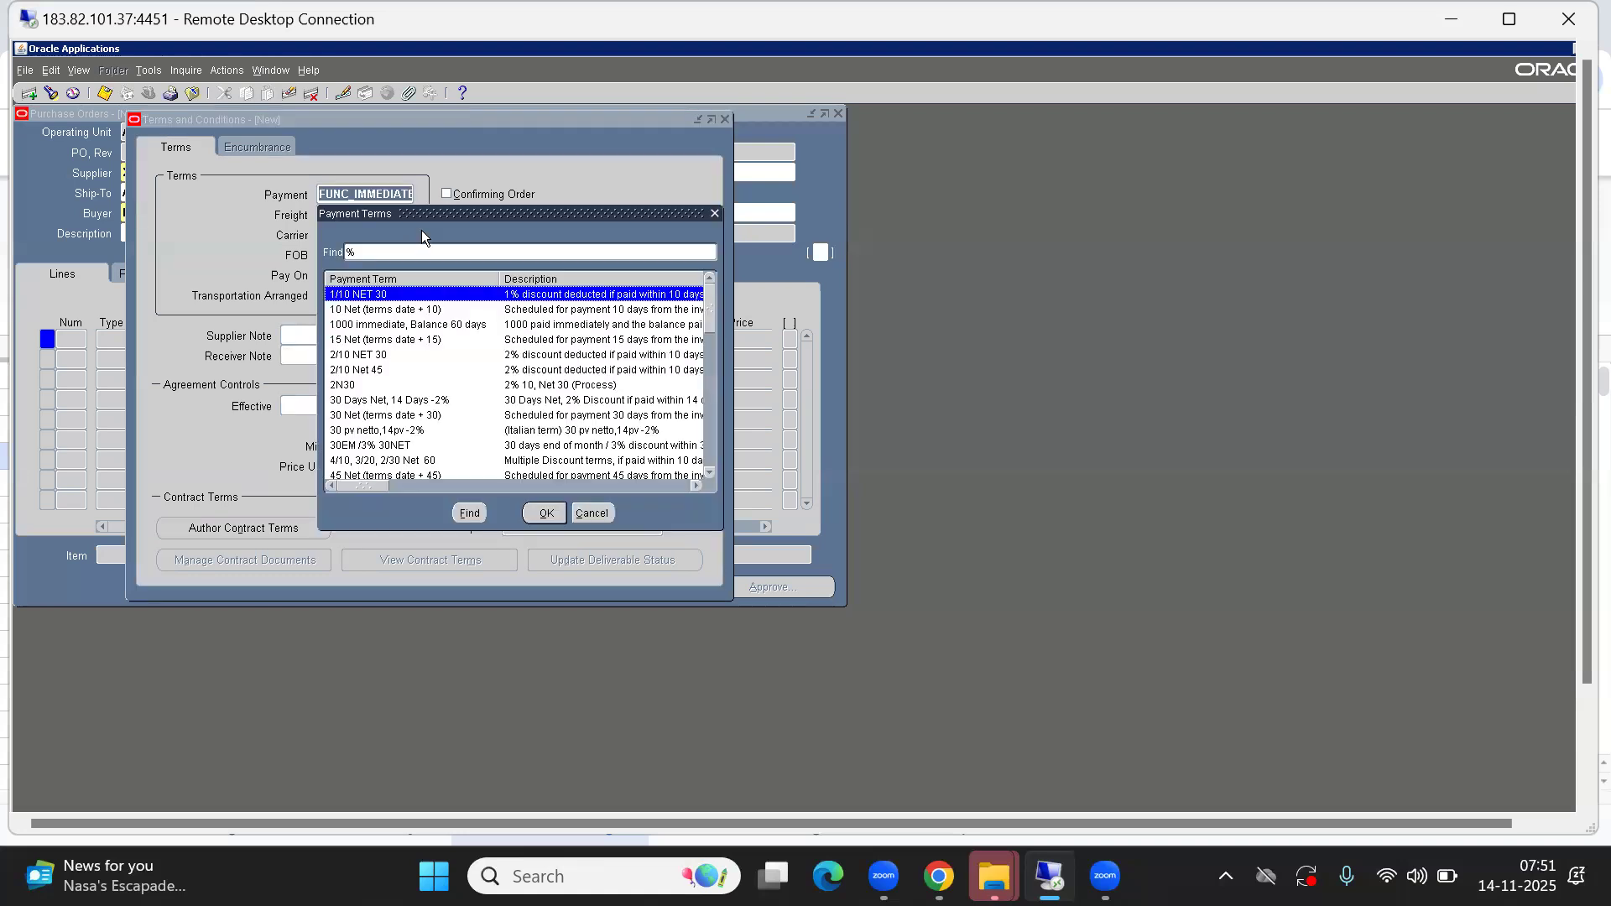
pyautogui.write('n')
pyautogui.press('Down')
pyautogui.press('Down')
pyautogui.press('Down')
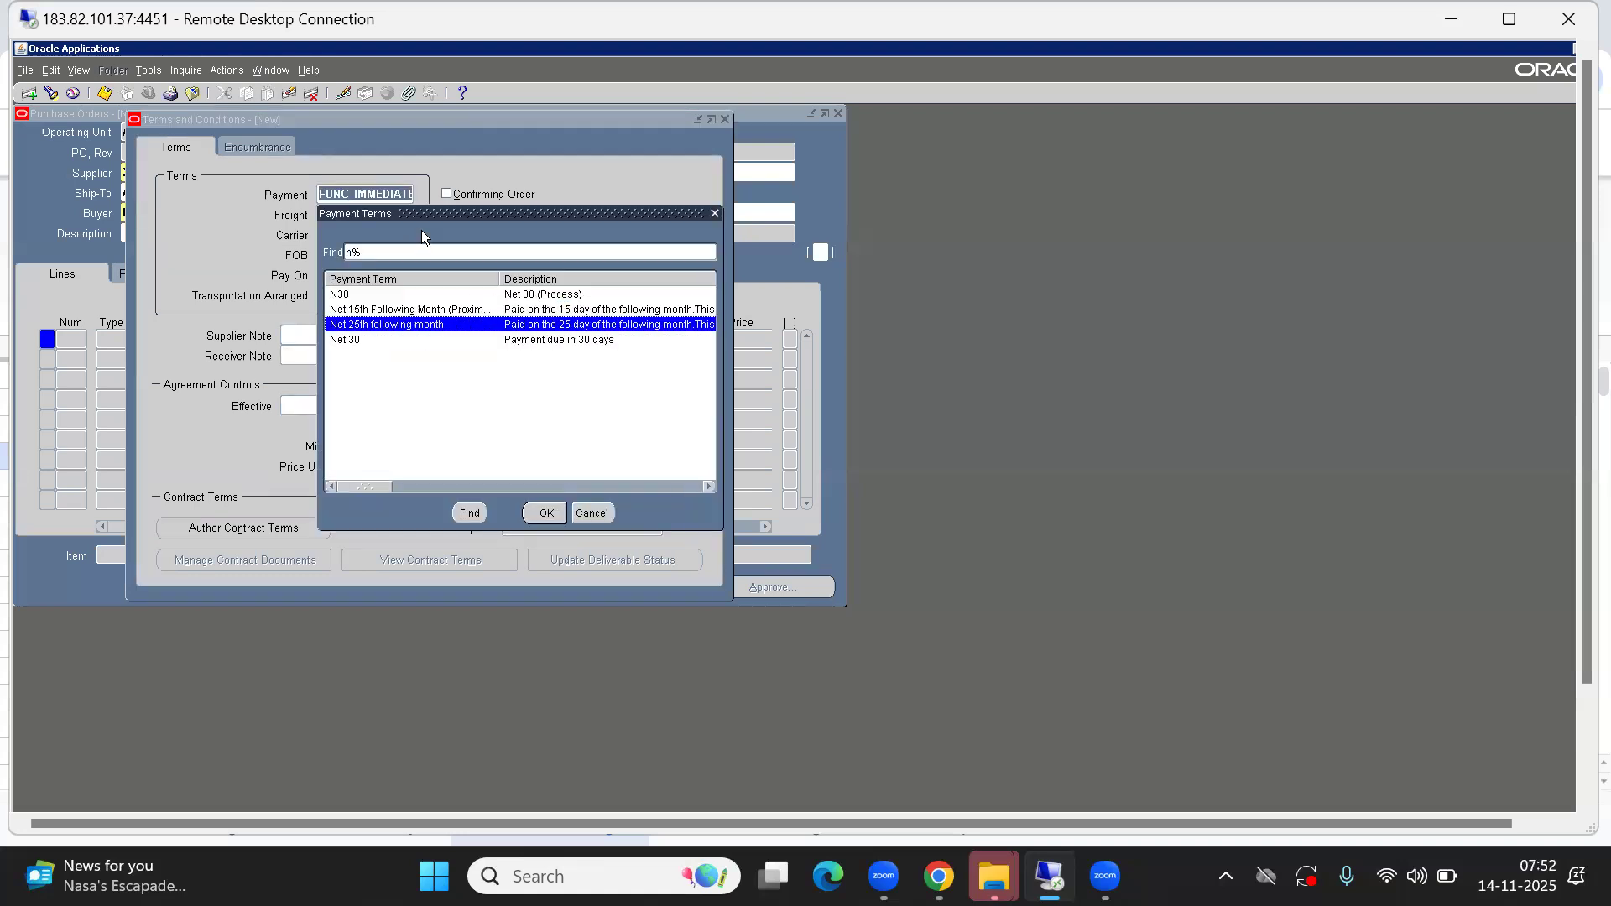
pyautogui.press('Return')
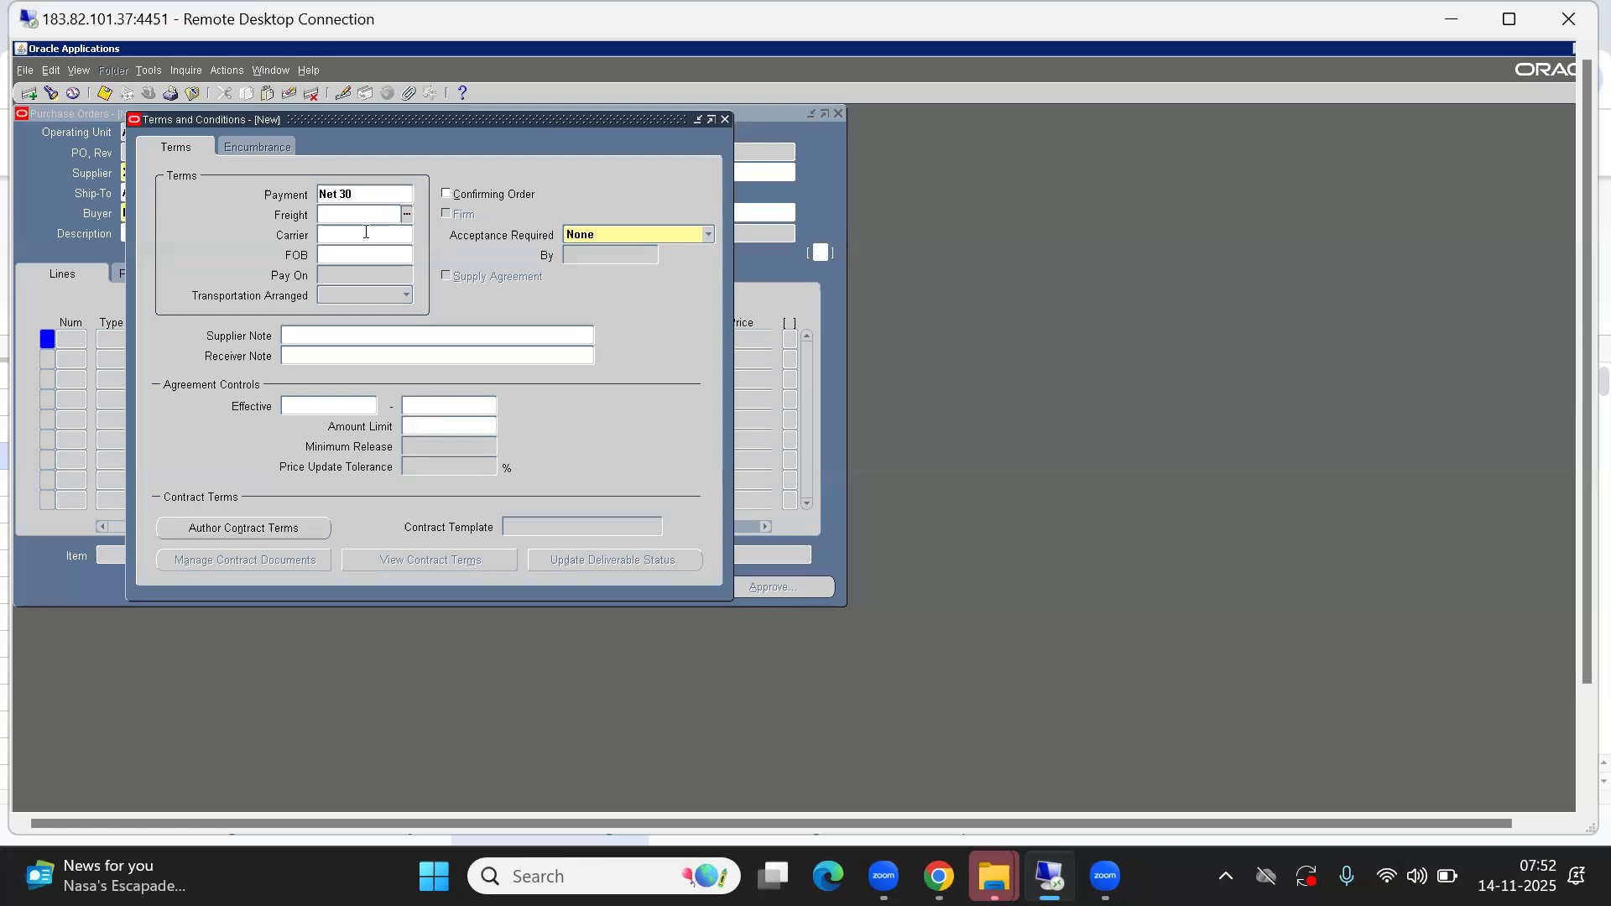
# Set the freight term to Paid in the terms and conditions
pyautogui.hotkey('ctrl', 'l')
pyautogui.press('Down')
pyautogui.press('Down')
pyautogui.press('Down')
pyautogui.press('Down')
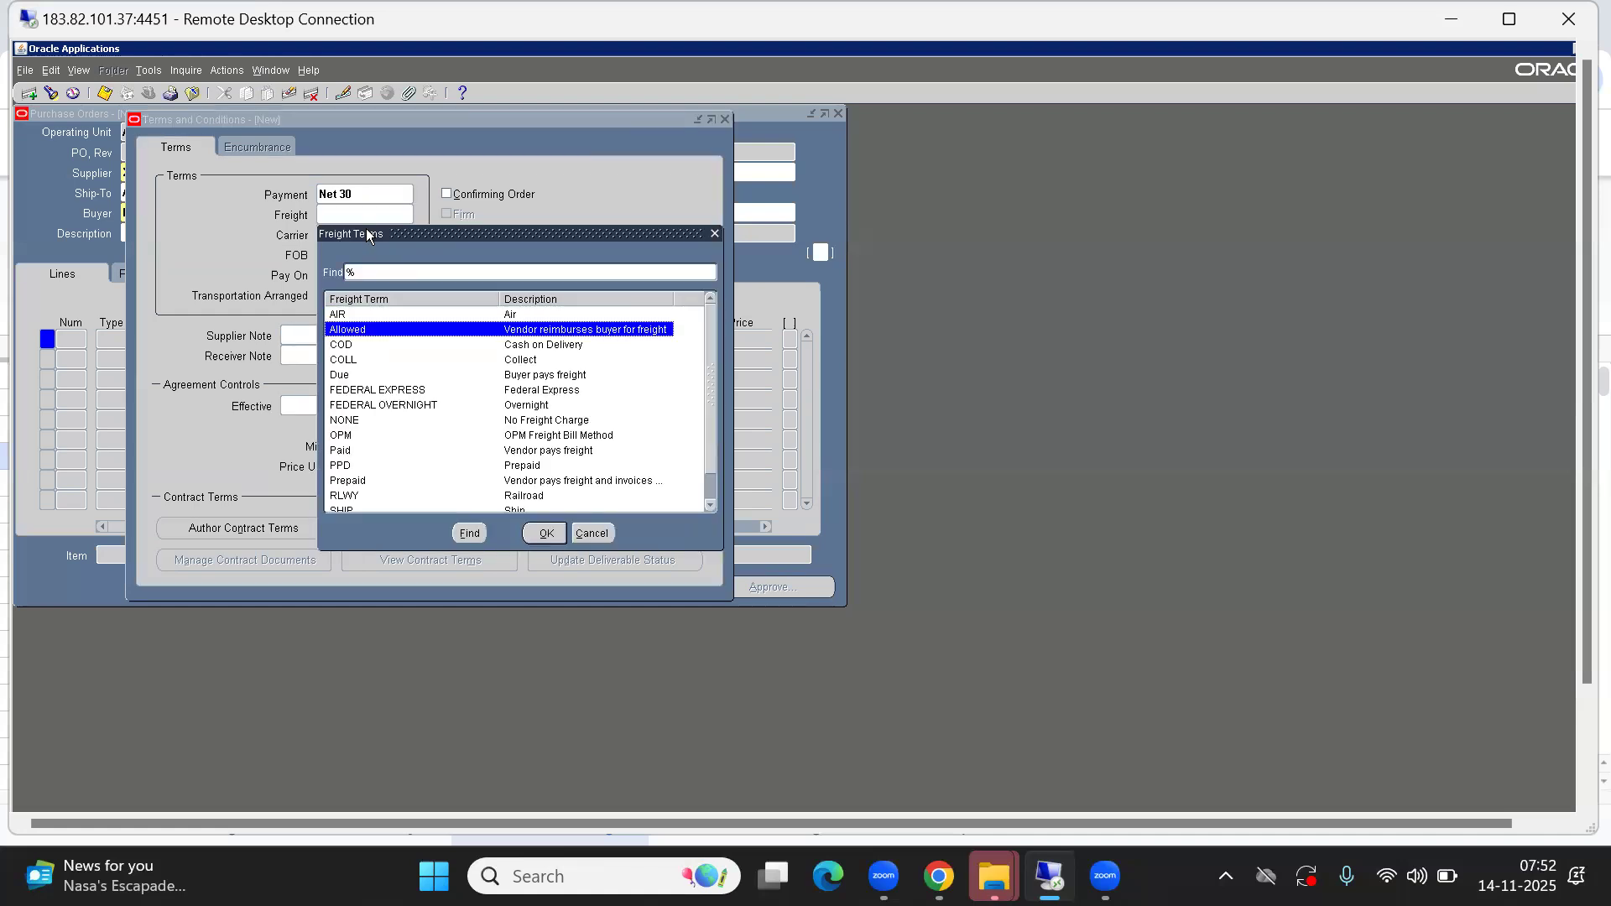
pyautogui.press('Down')
pyautogui.press('Down')
pyautogui.press('Down')
pyautogui.press('Down')
pyautogui.press('Down')
pyautogui.press('Return')
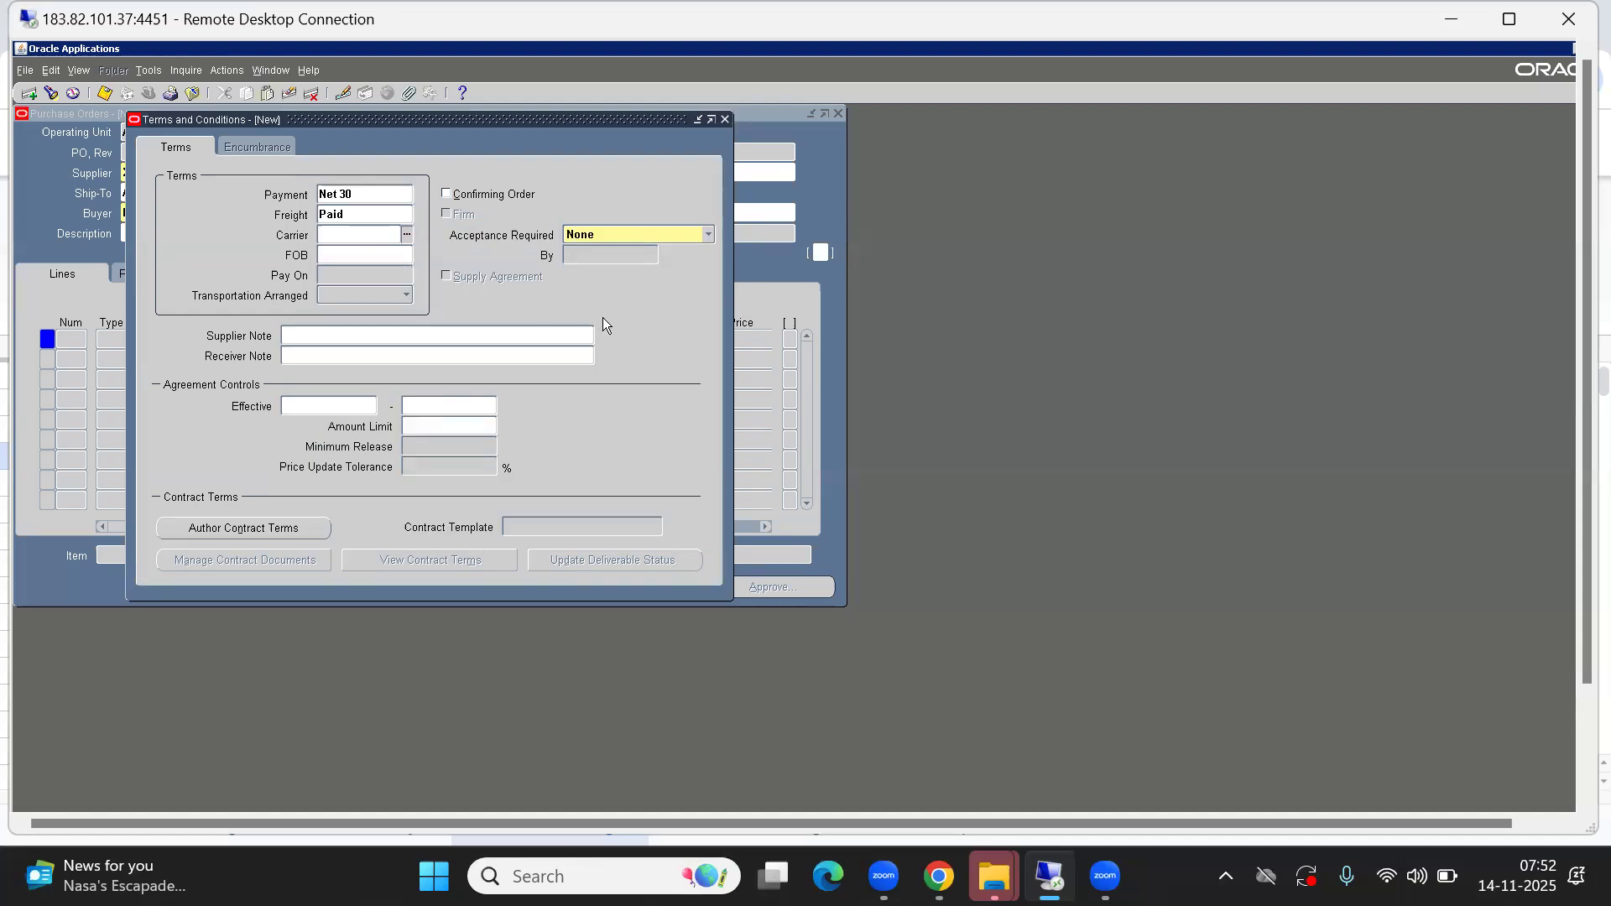
# Set the agreement's effective period from 14-NOV-2025 to 14-NOV-2027
pyautogui.click(334, 407)
pyautogui.click(370, 406)
pyautogui.press('Return')
pyautogui.click(370, 406)
pyautogui.hotkey('ctrl', 'c')
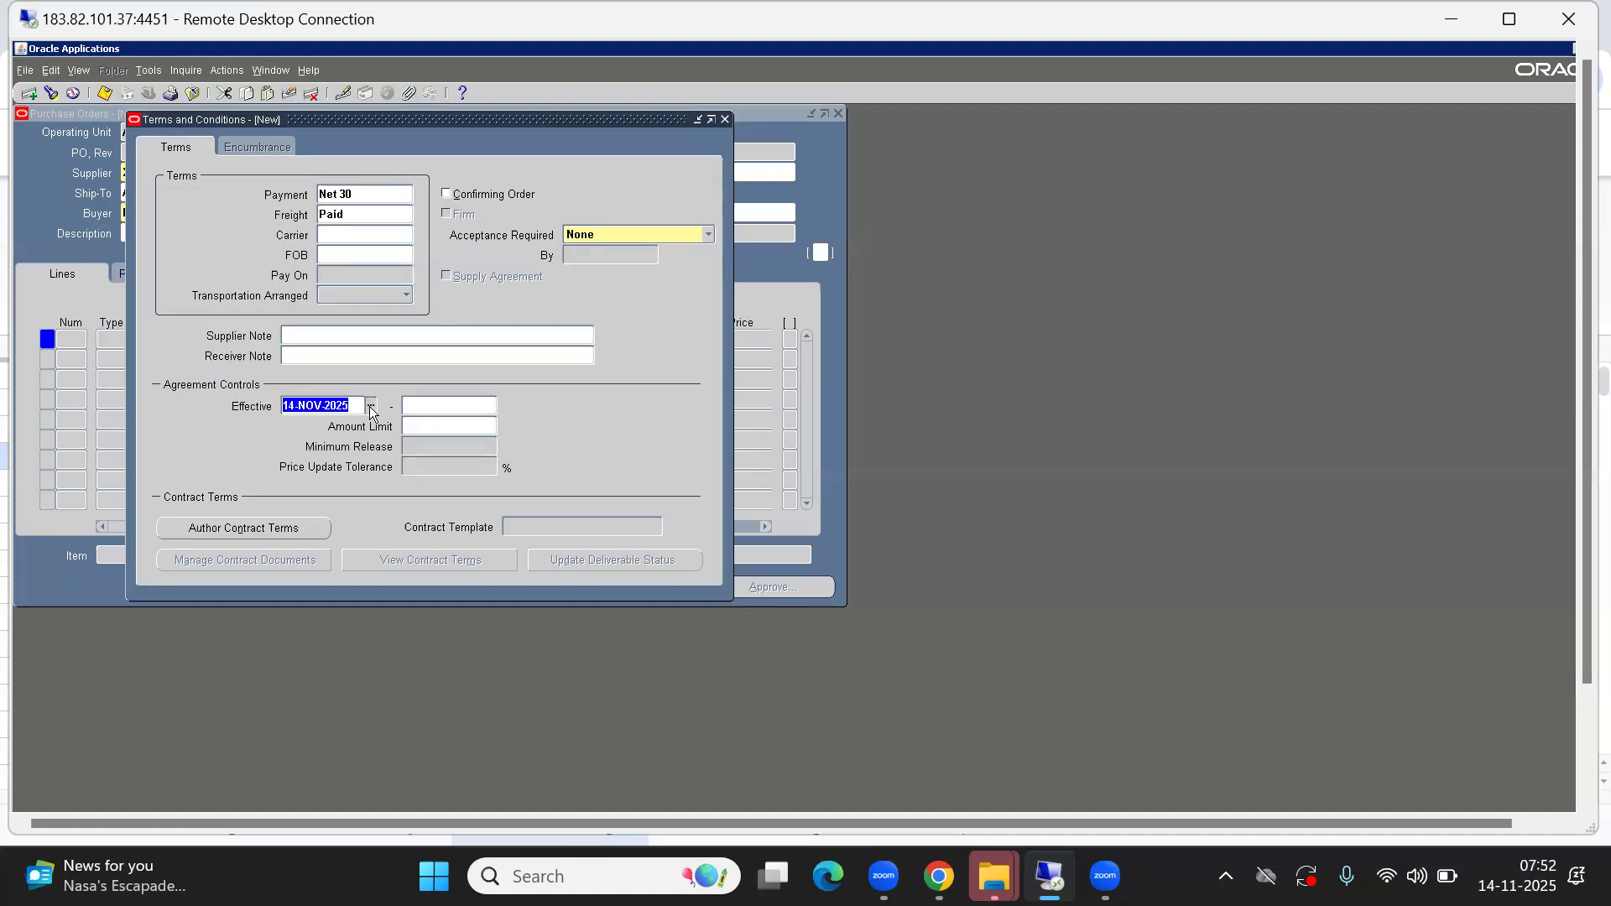
pyautogui.click(444, 410)
pyautogui.hotkey('ctrl', 'v')
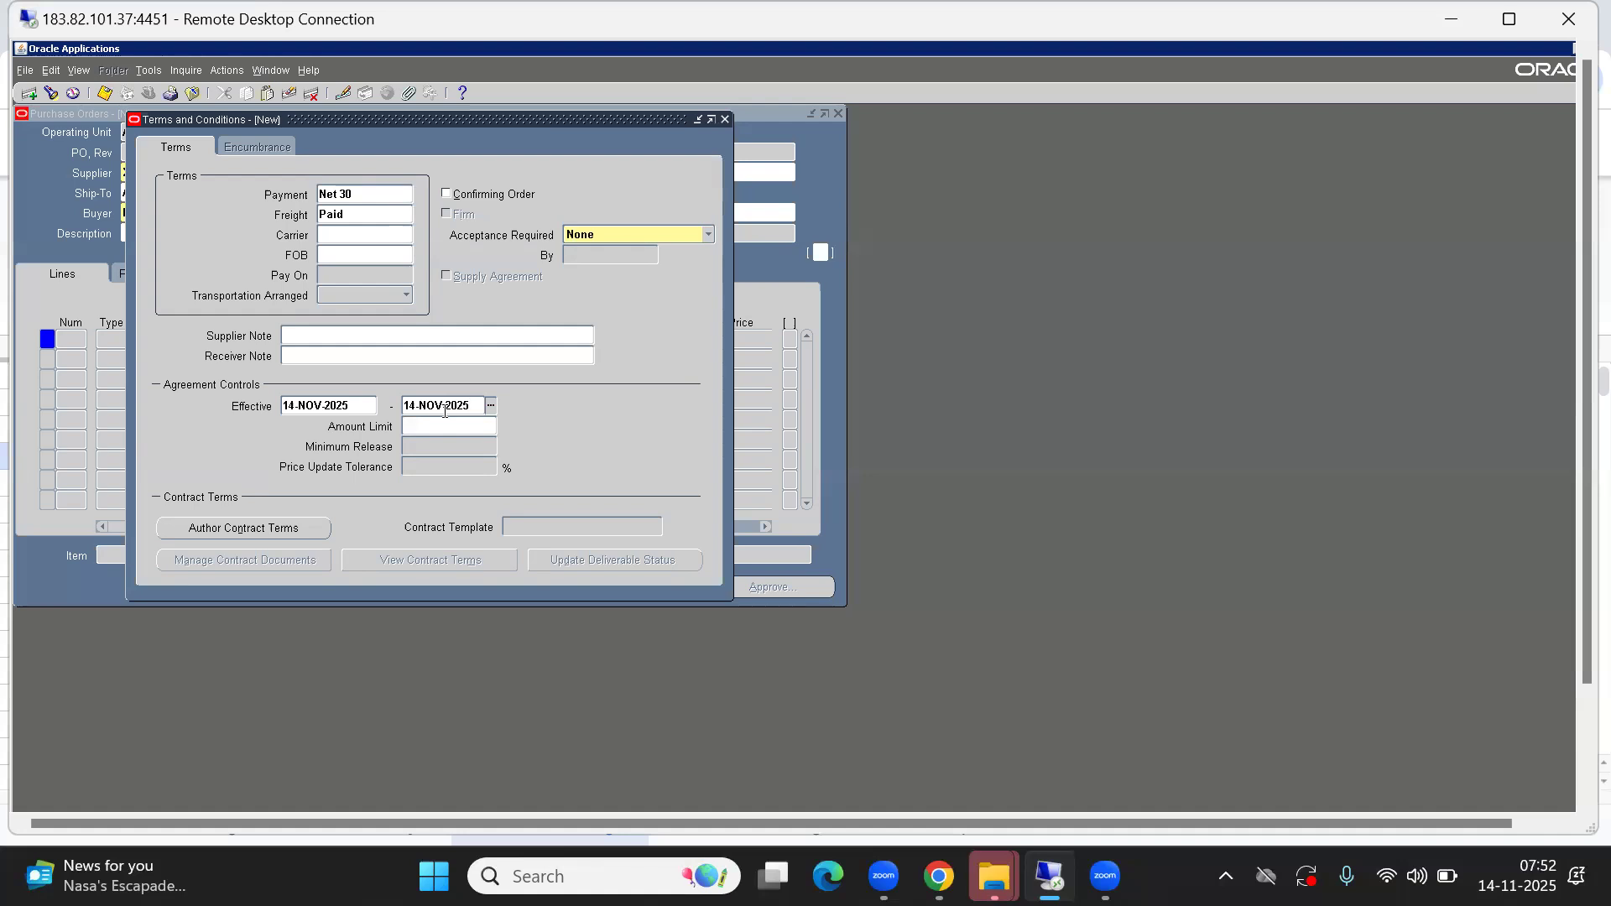
pyautogui.write('7')
# Return to the agreement header and set the amount agreed to 1,000,000.00
pyautogui.click(441, 428)
pyautogui.moveTo(471, 114); pyautogui.dragTo(450, 267)
pyautogui.click(665, 207)
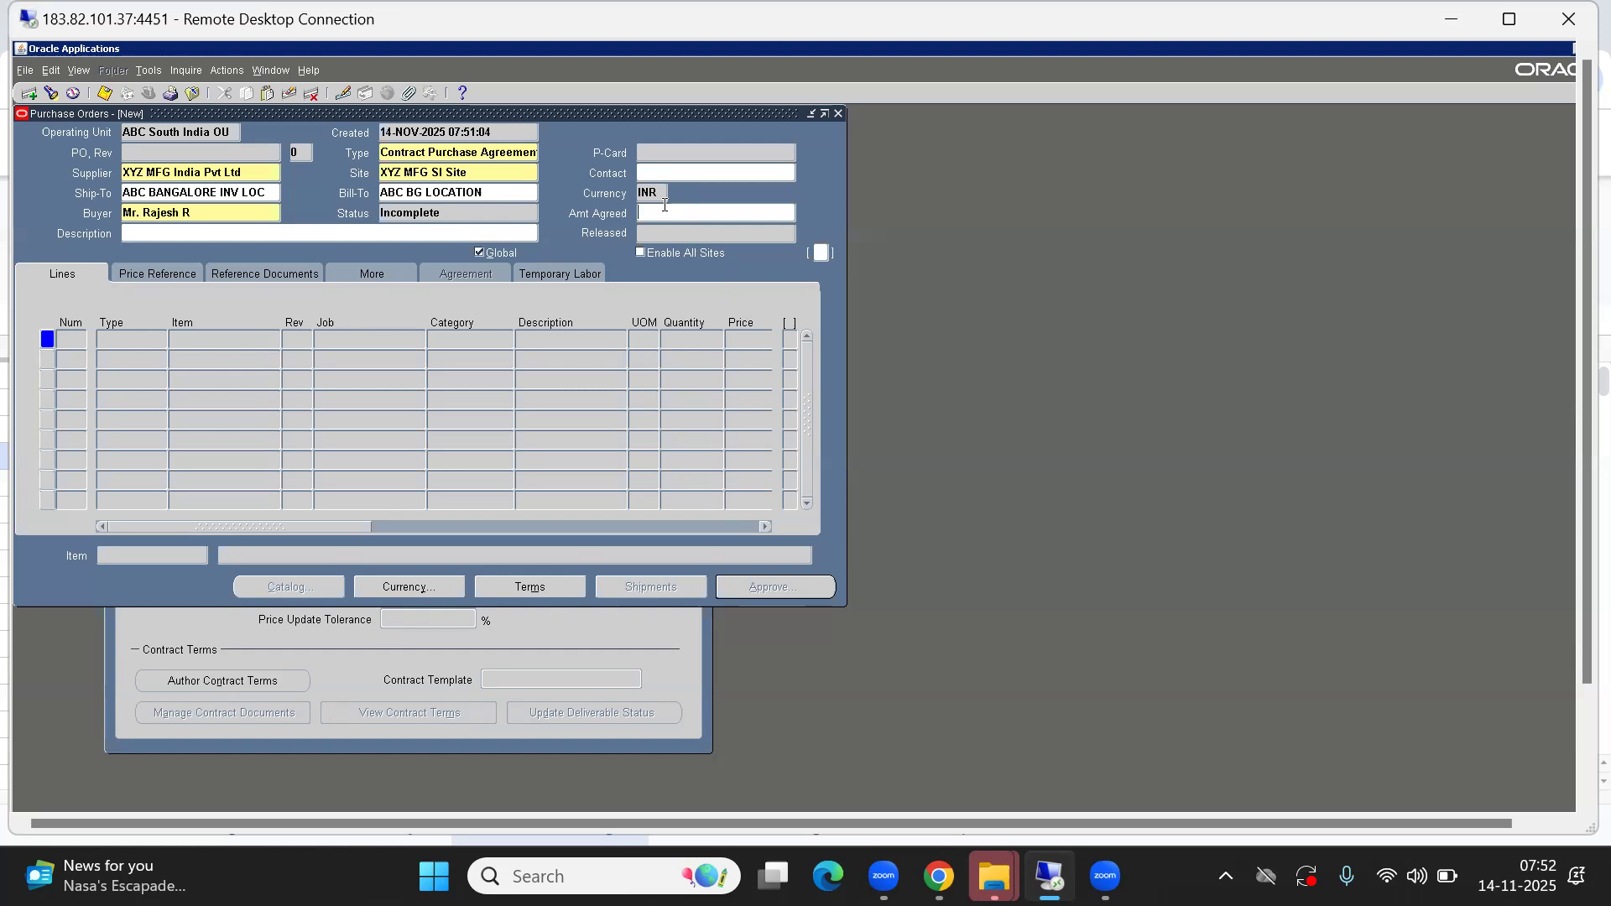
pyautogui.write('000,')
pyautogui.write('00')
pyautogui.write('0000')
pyautogui.press('Tab')
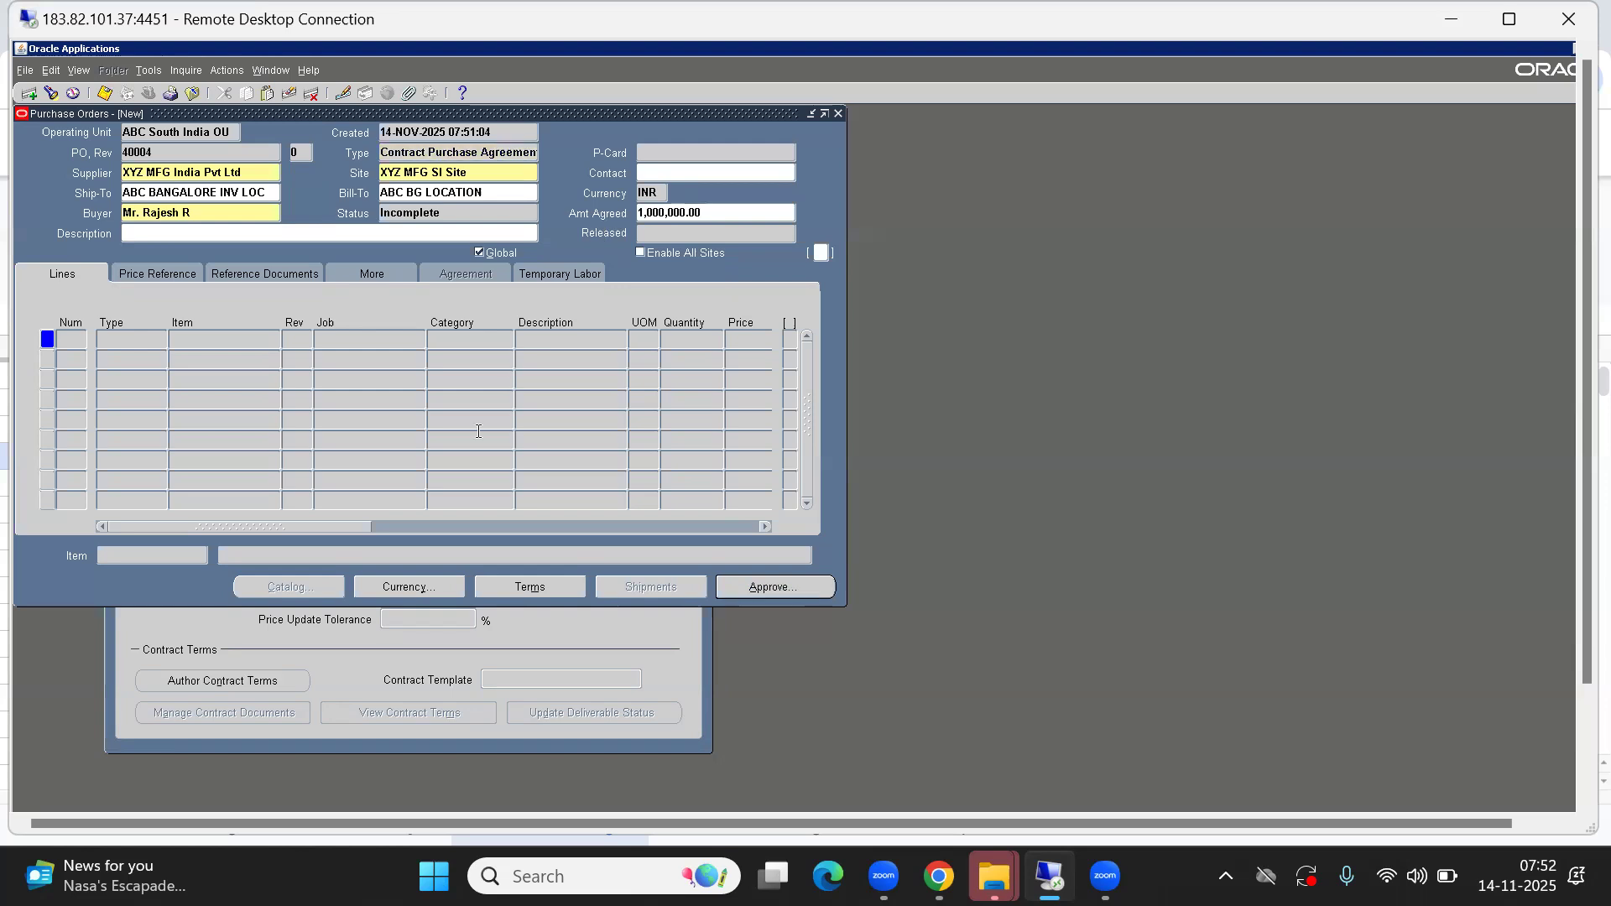
# Reopen the terms and conditions to review the agreement controls, including the amount limit, and close them
pyautogui.click(520, 586)
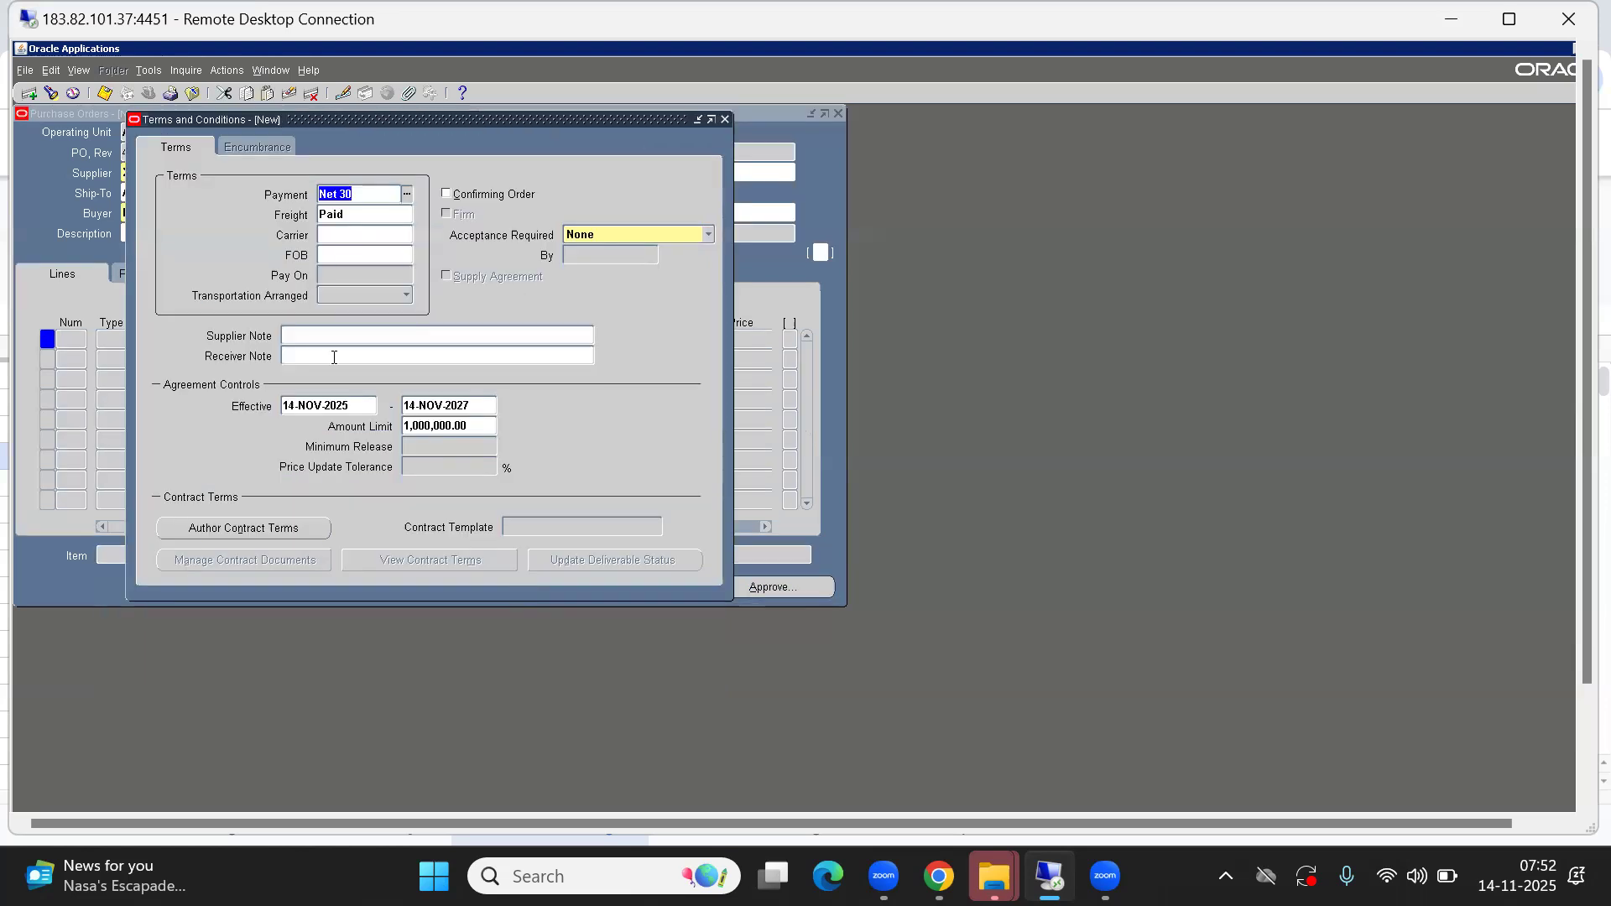
pyautogui.click(451, 423)
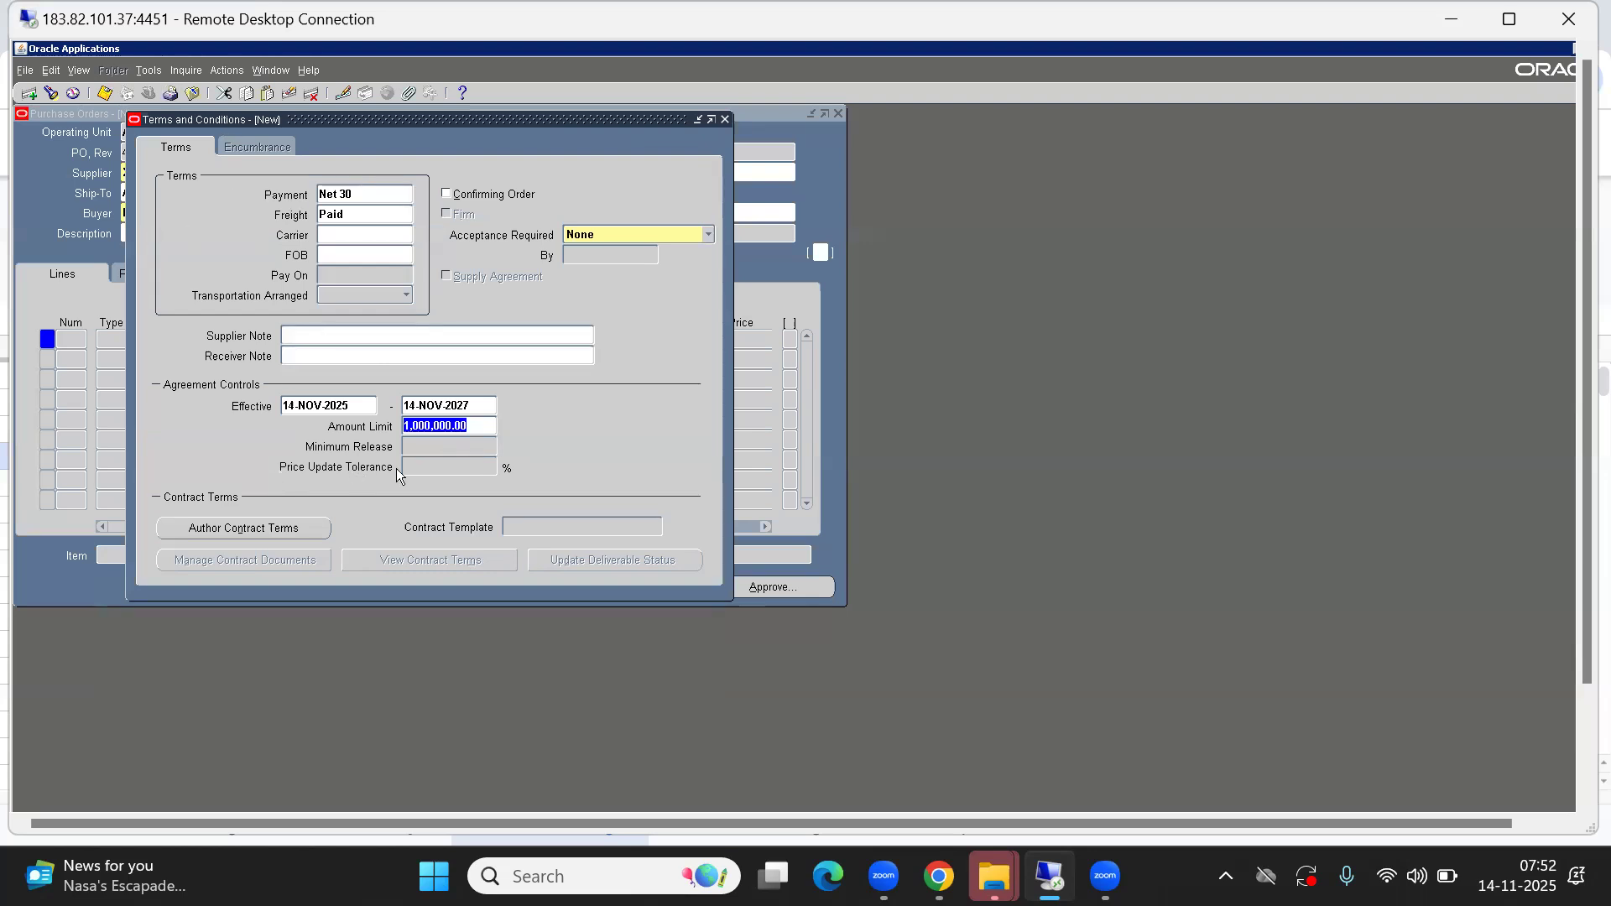
pyautogui.click(435, 464)
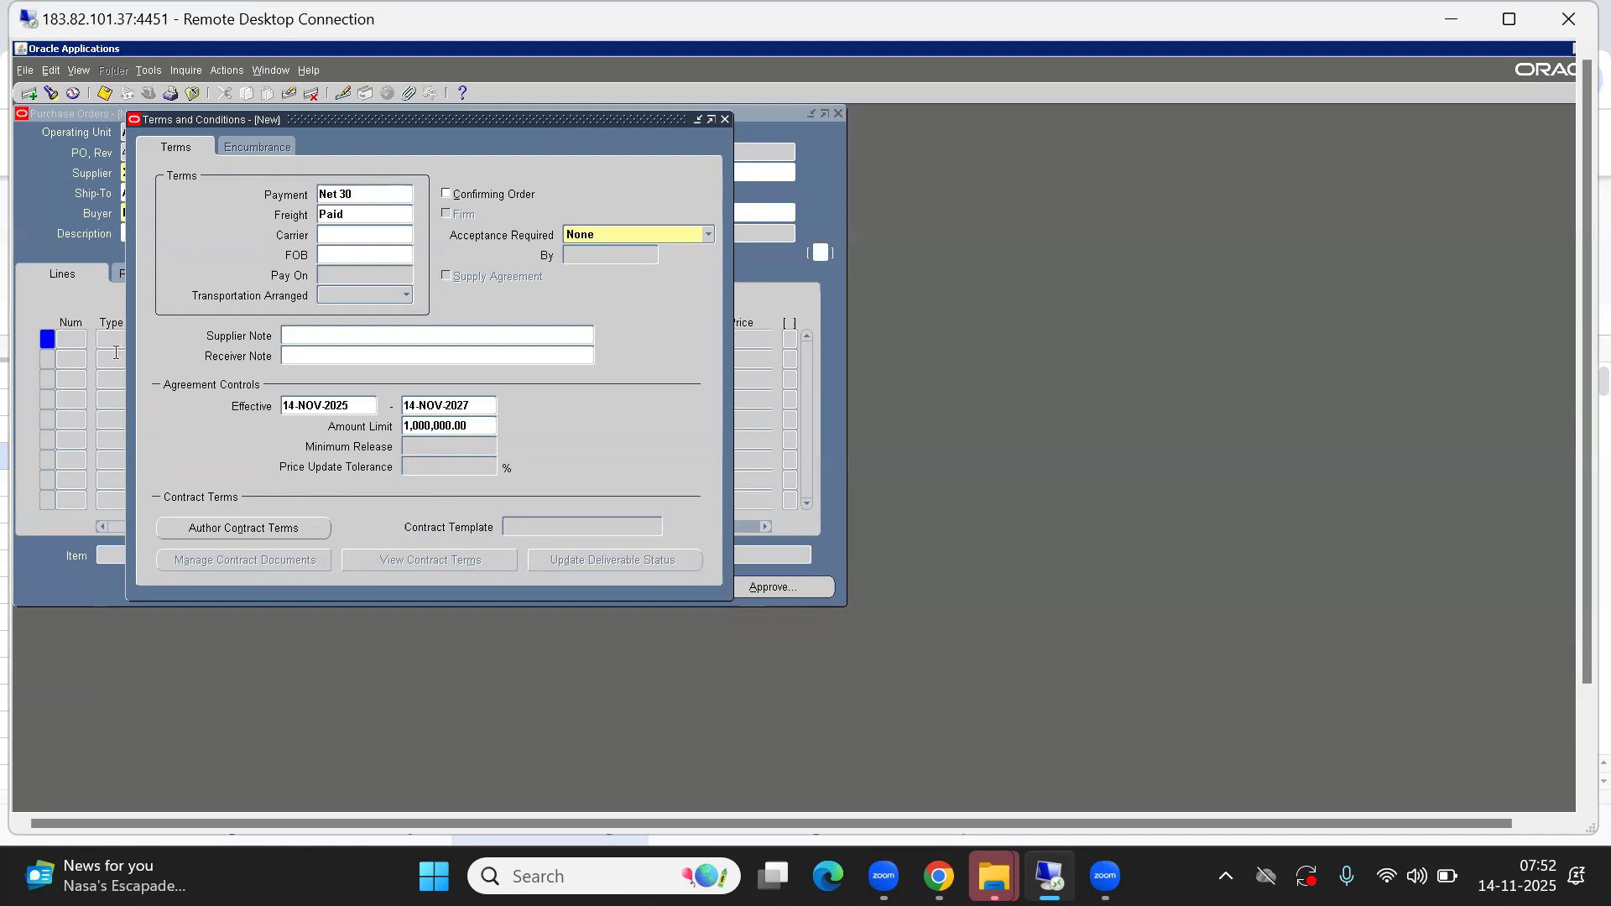
pyautogui.click(417, 446)
pyautogui.click(726, 119)
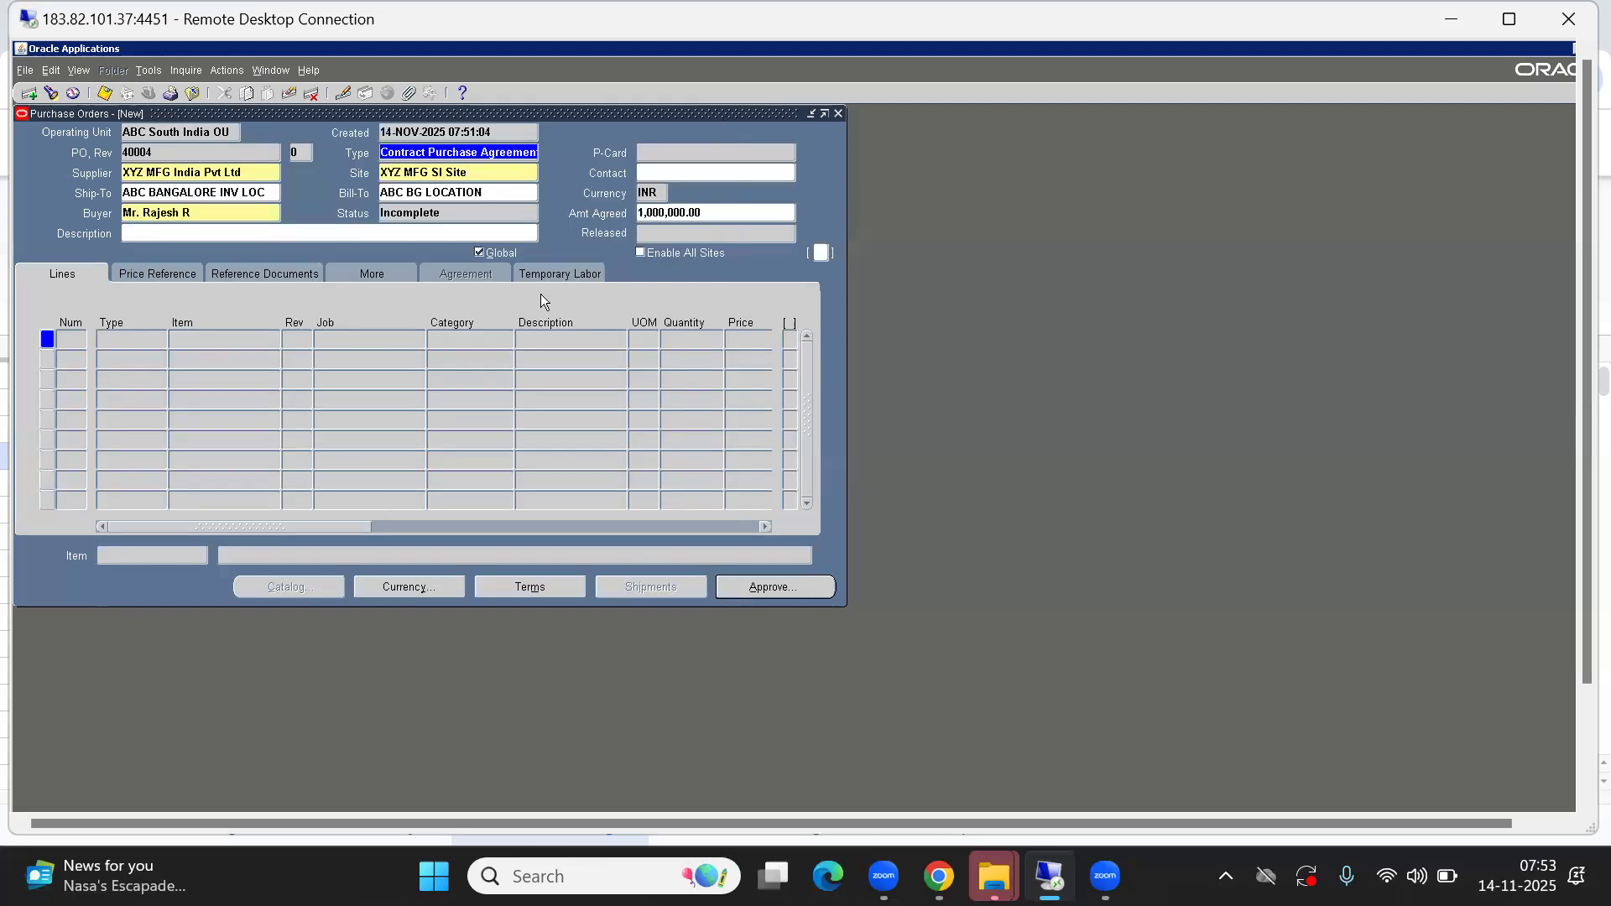
# Check the agreement's currency details and submit the contract agreement for approval
pyautogui.click(406, 586)
pyautogui.click(465, 416)
pyautogui.click(810, 594)
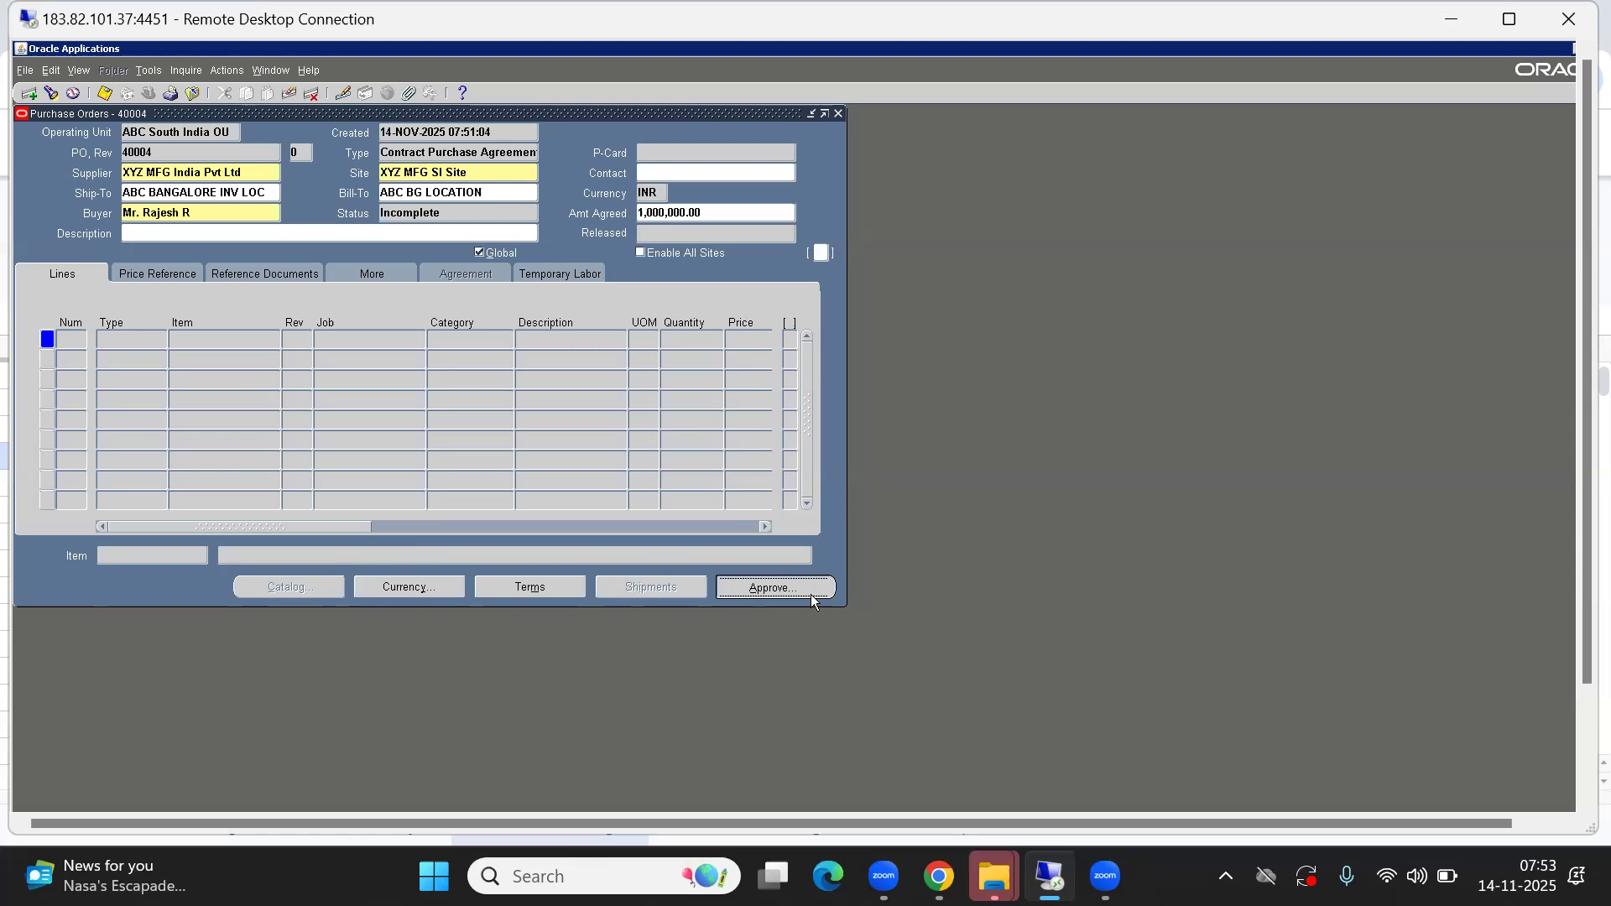
pyautogui.click(811, 594)
pyautogui.click(441, 543)
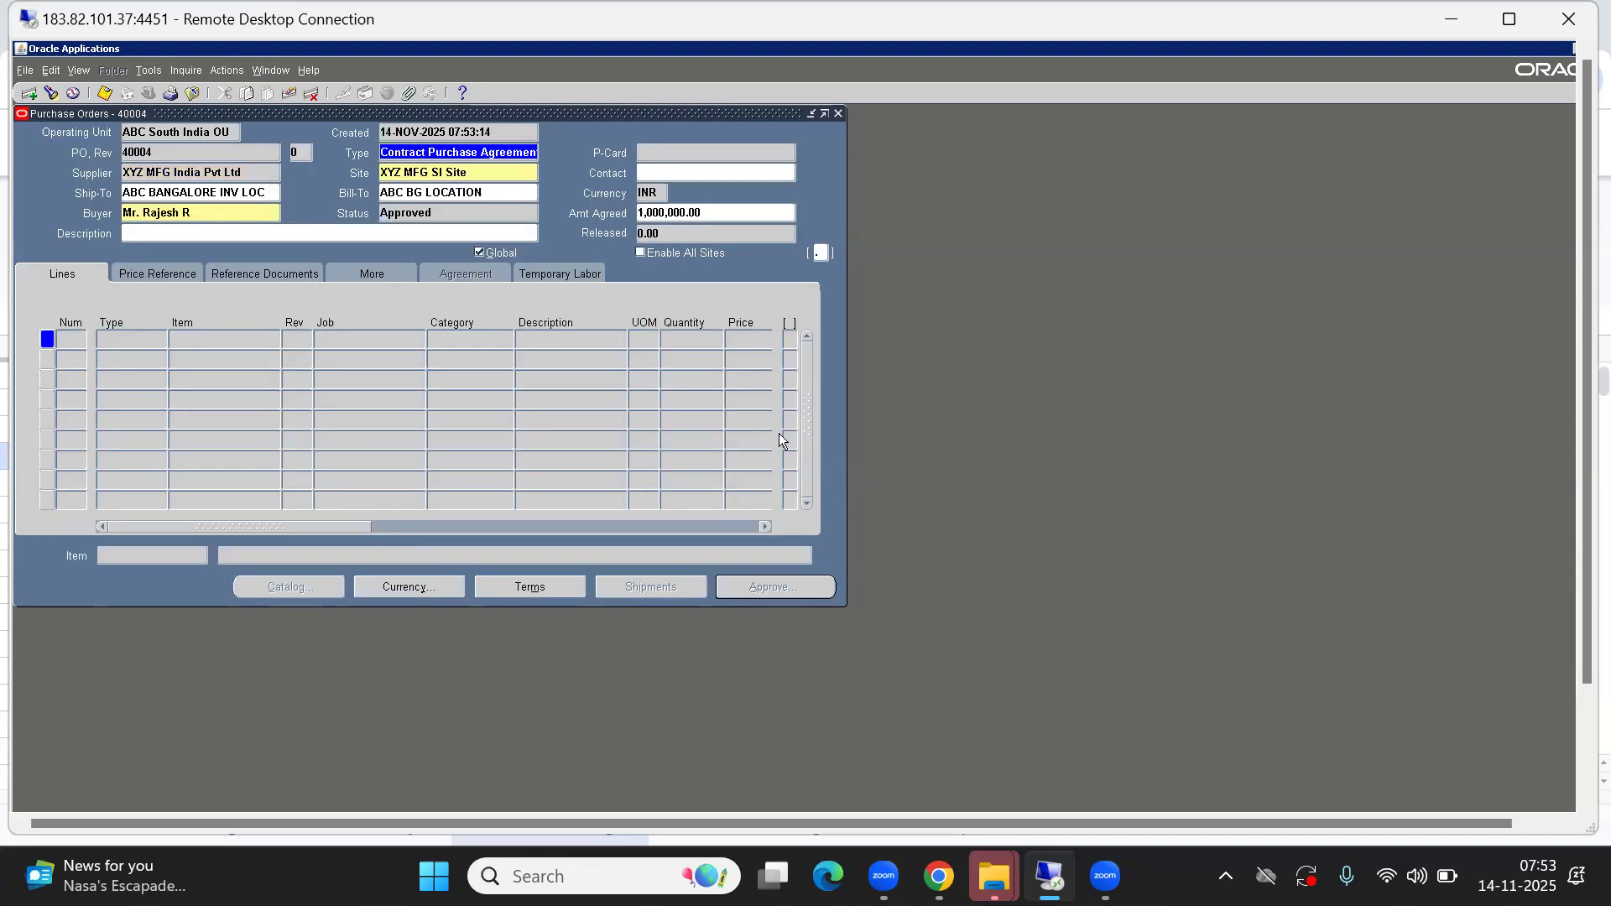
# Add an attachment to the approved agreement with the category Documents and the title Agreement
pyautogui.click(426, 211)
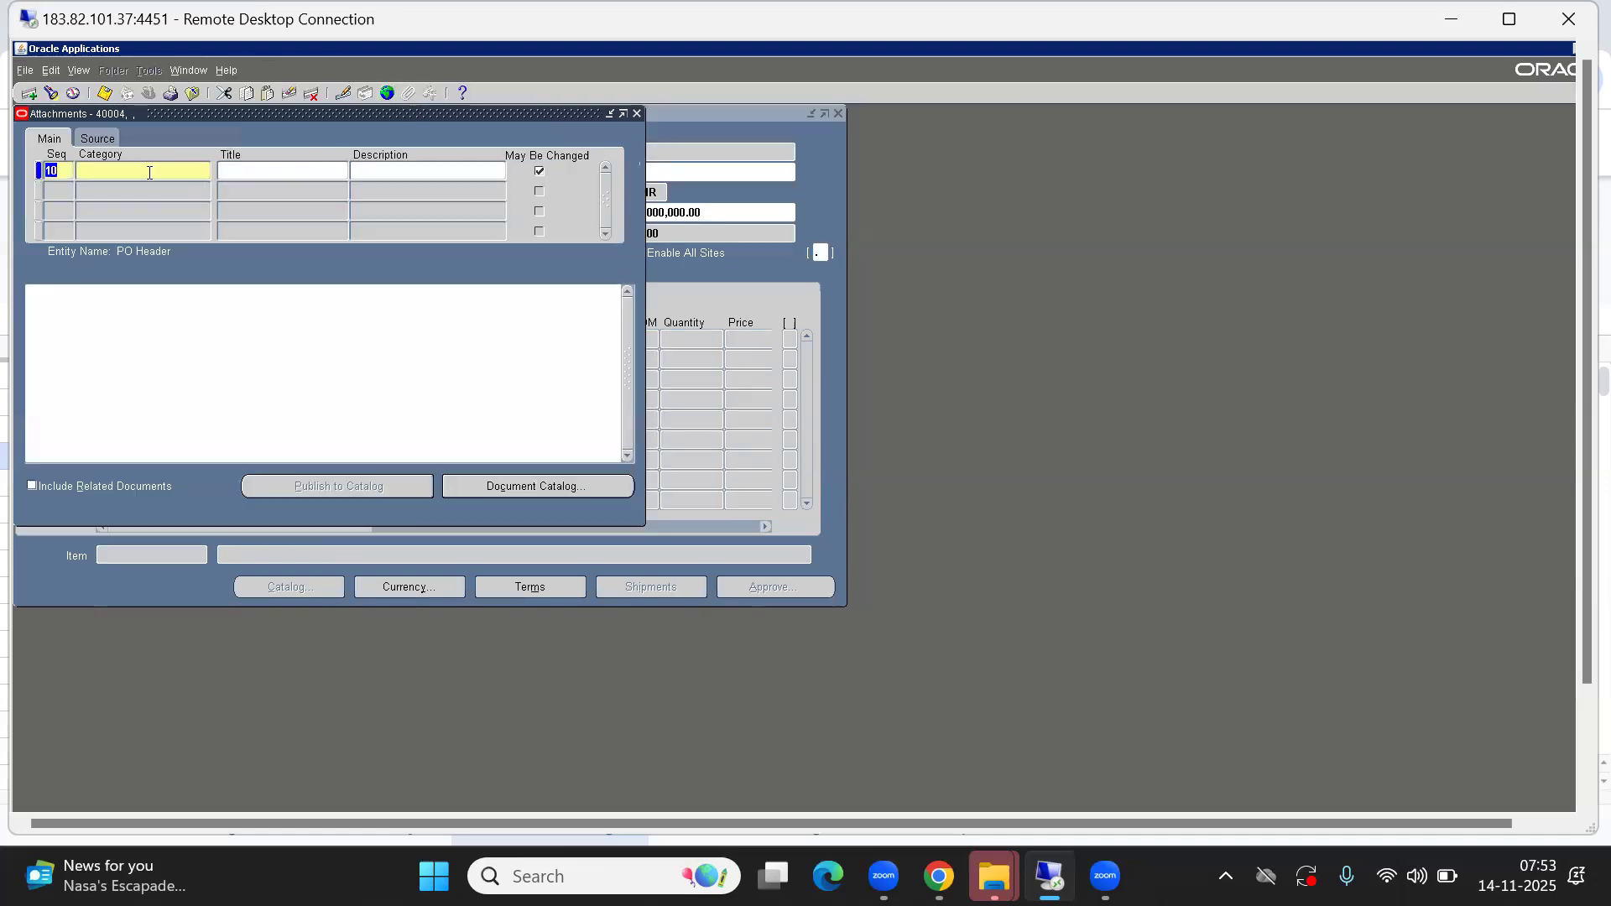
pyautogui.doubleClick(104, 170)
pyautogui.write('%')
pyautogui.press('Return')
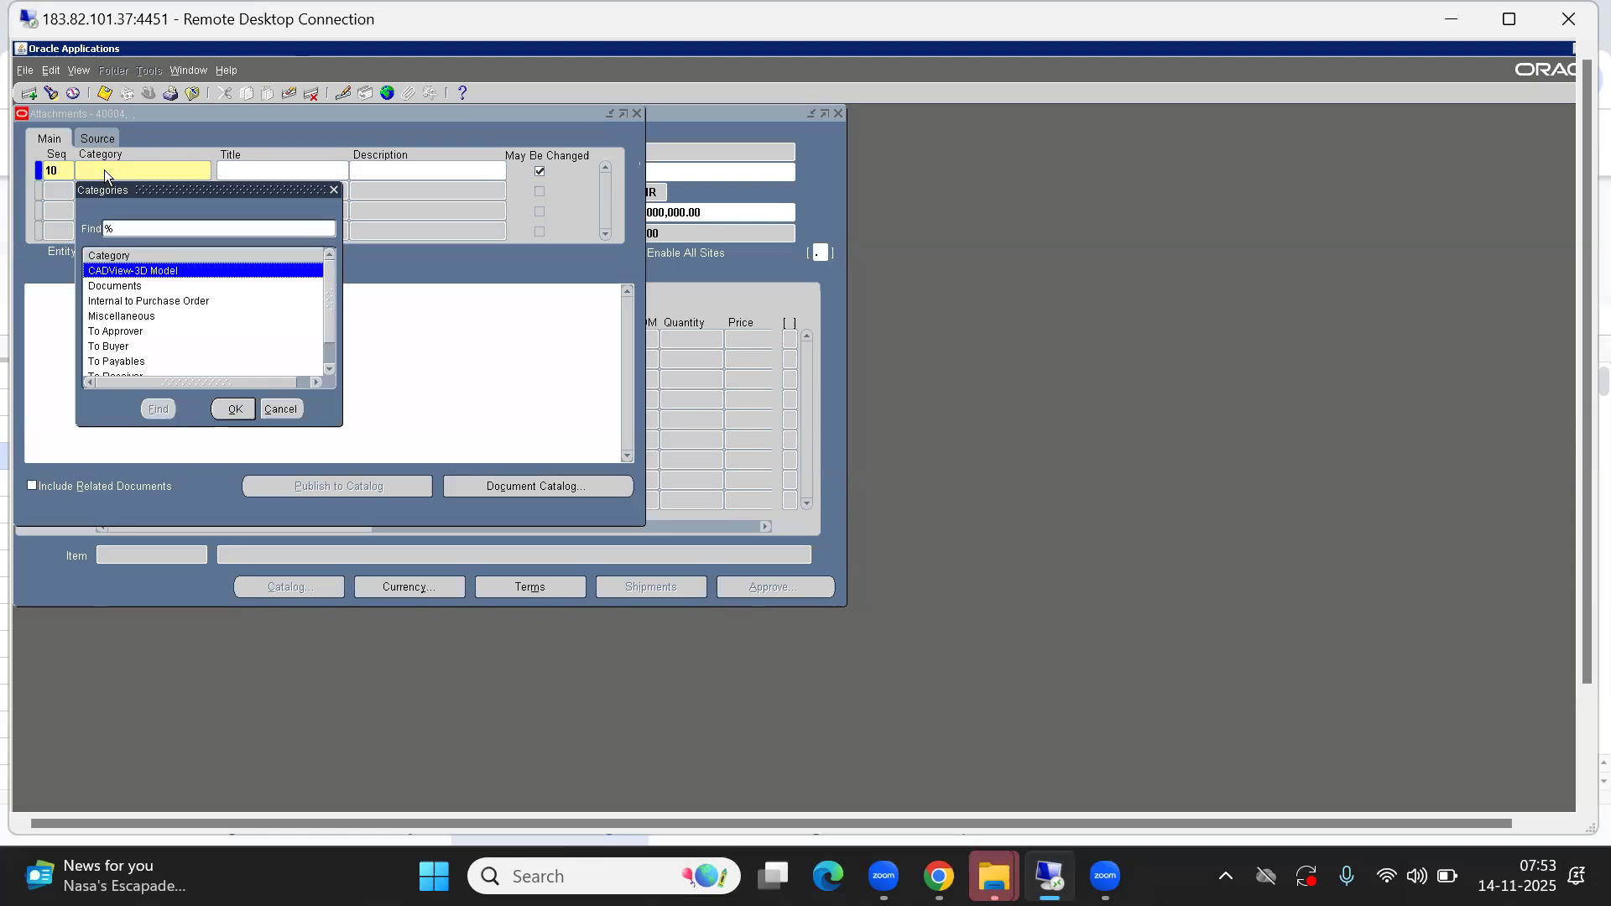
pyautogui.press('Down')
pyautogui.press('Return')
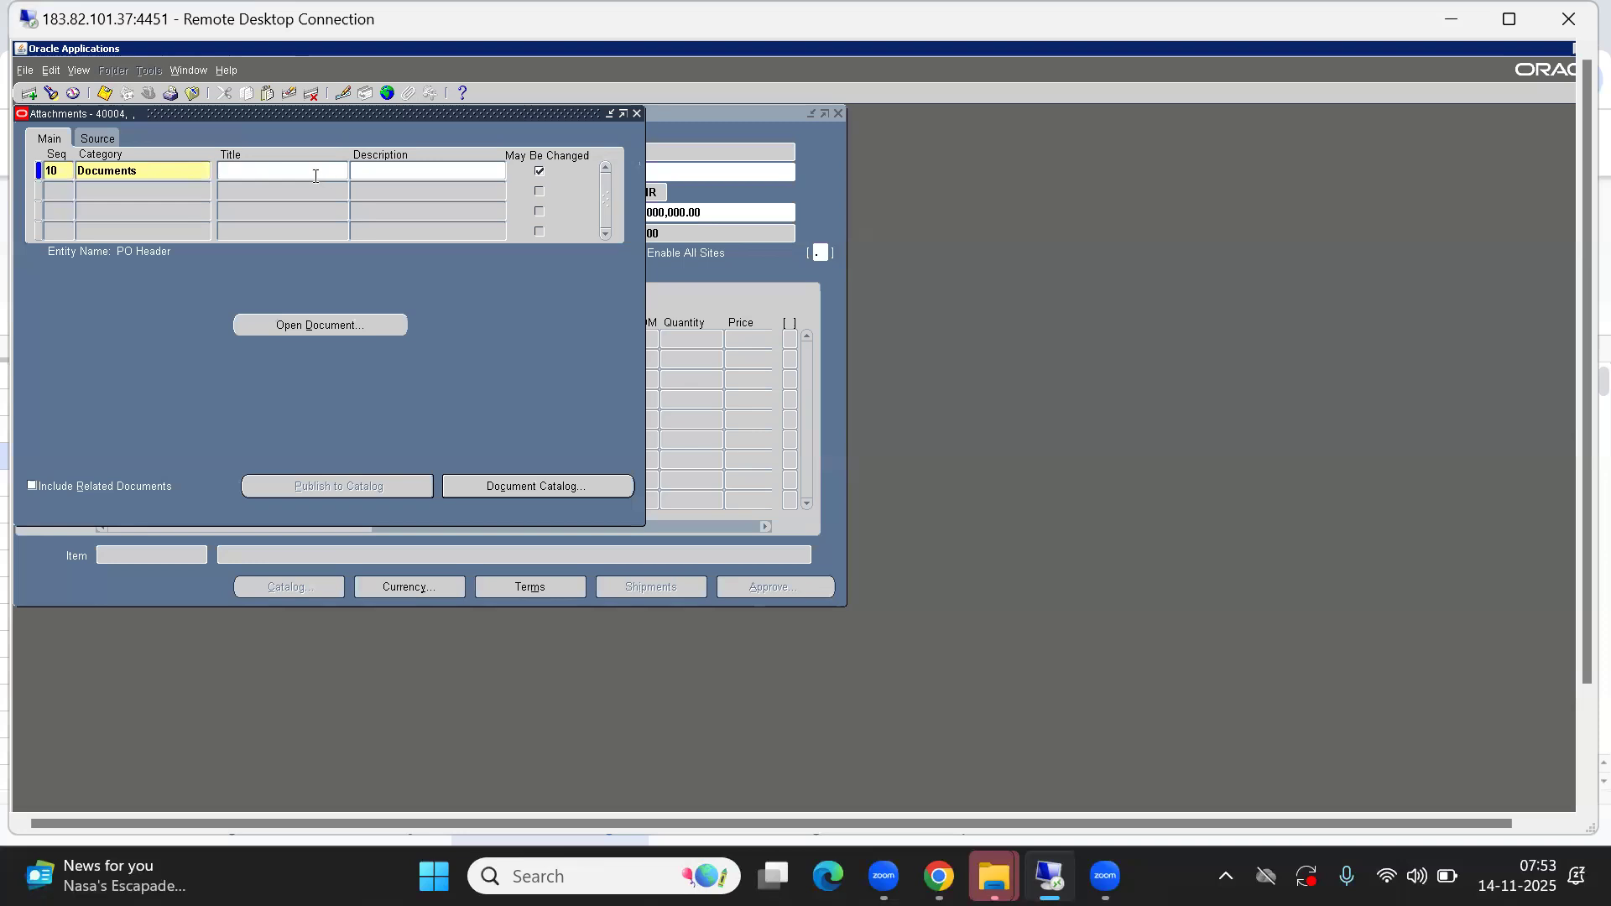
pyautogui.write('A')
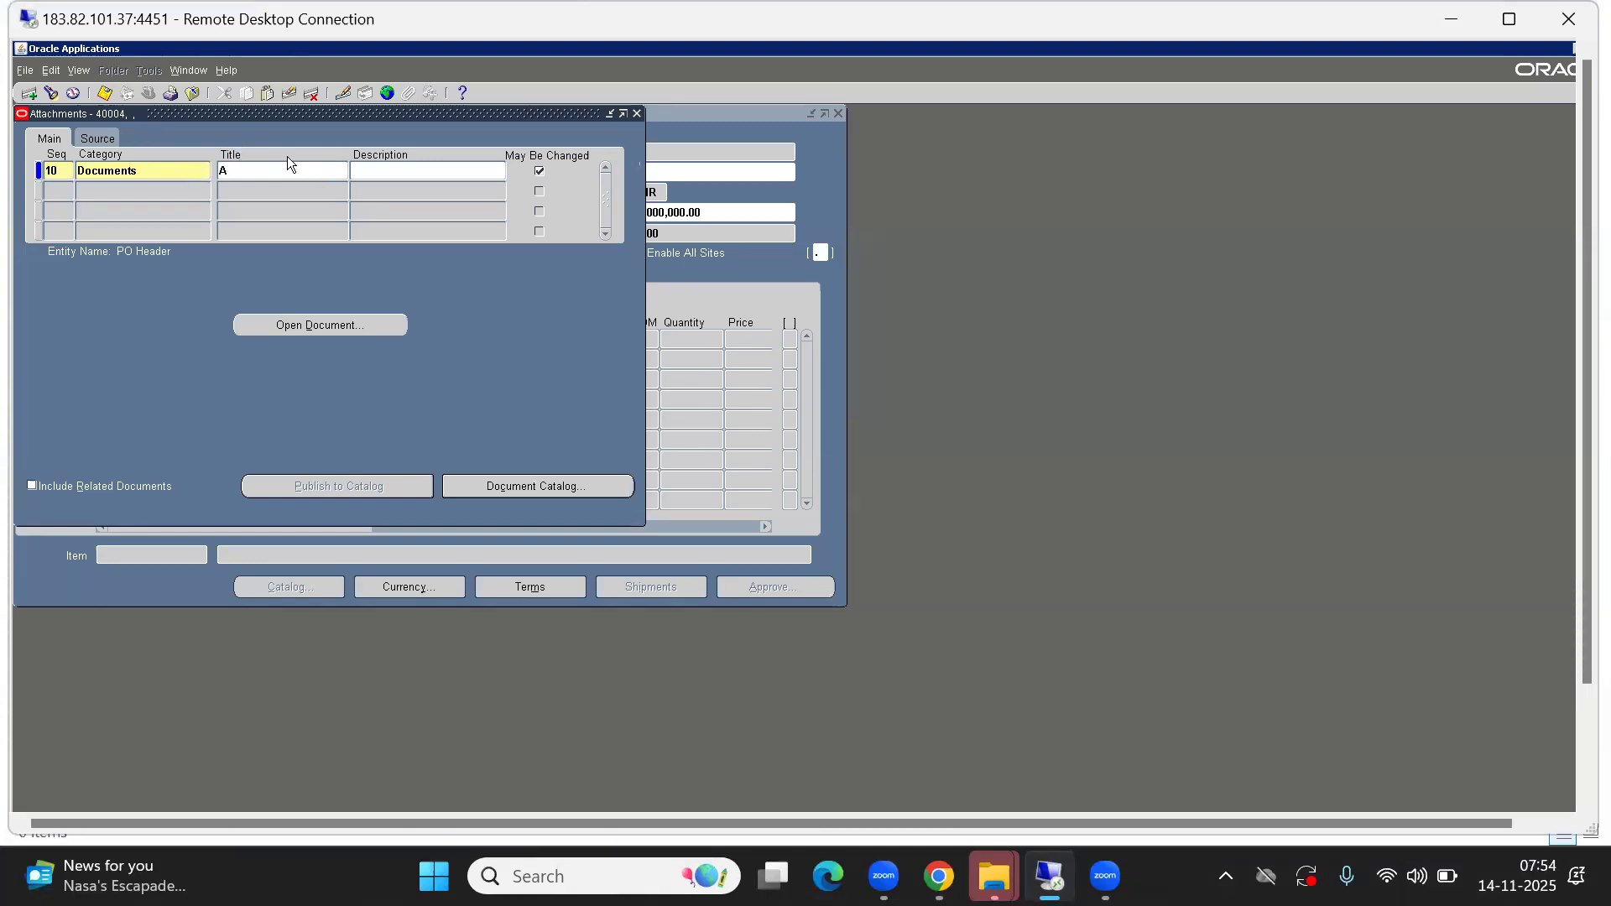
pyautogui.write('greement')
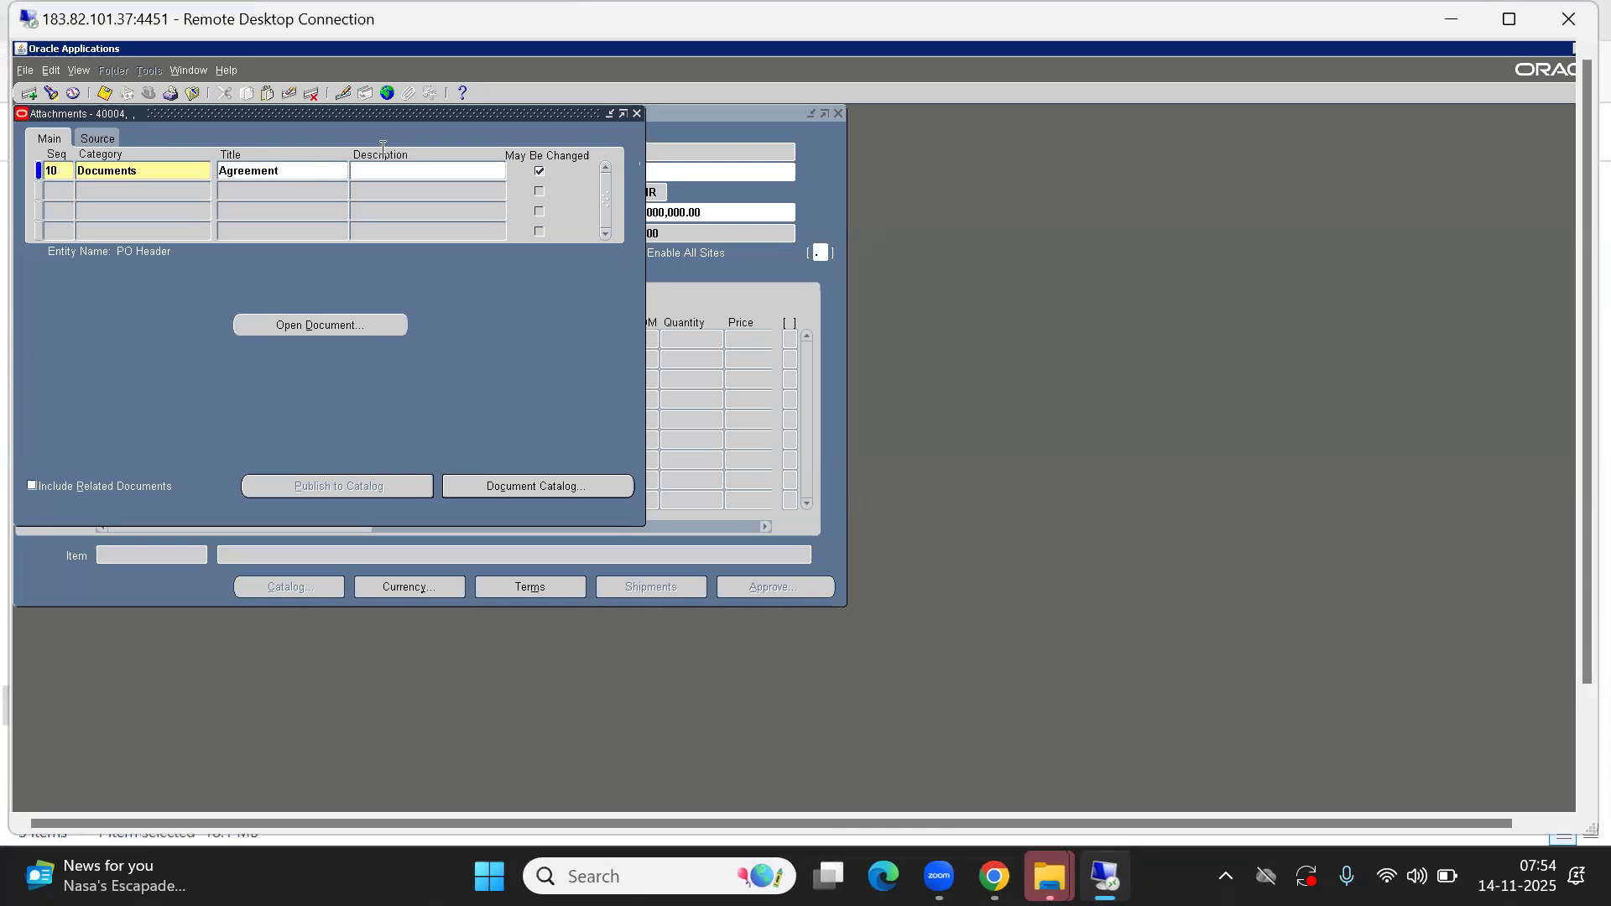
# Upload hs_err_pid2460.log from the Desktop as the attachment's source file, confirm the upload and close the attachments
pyautogui.click(95, 140)
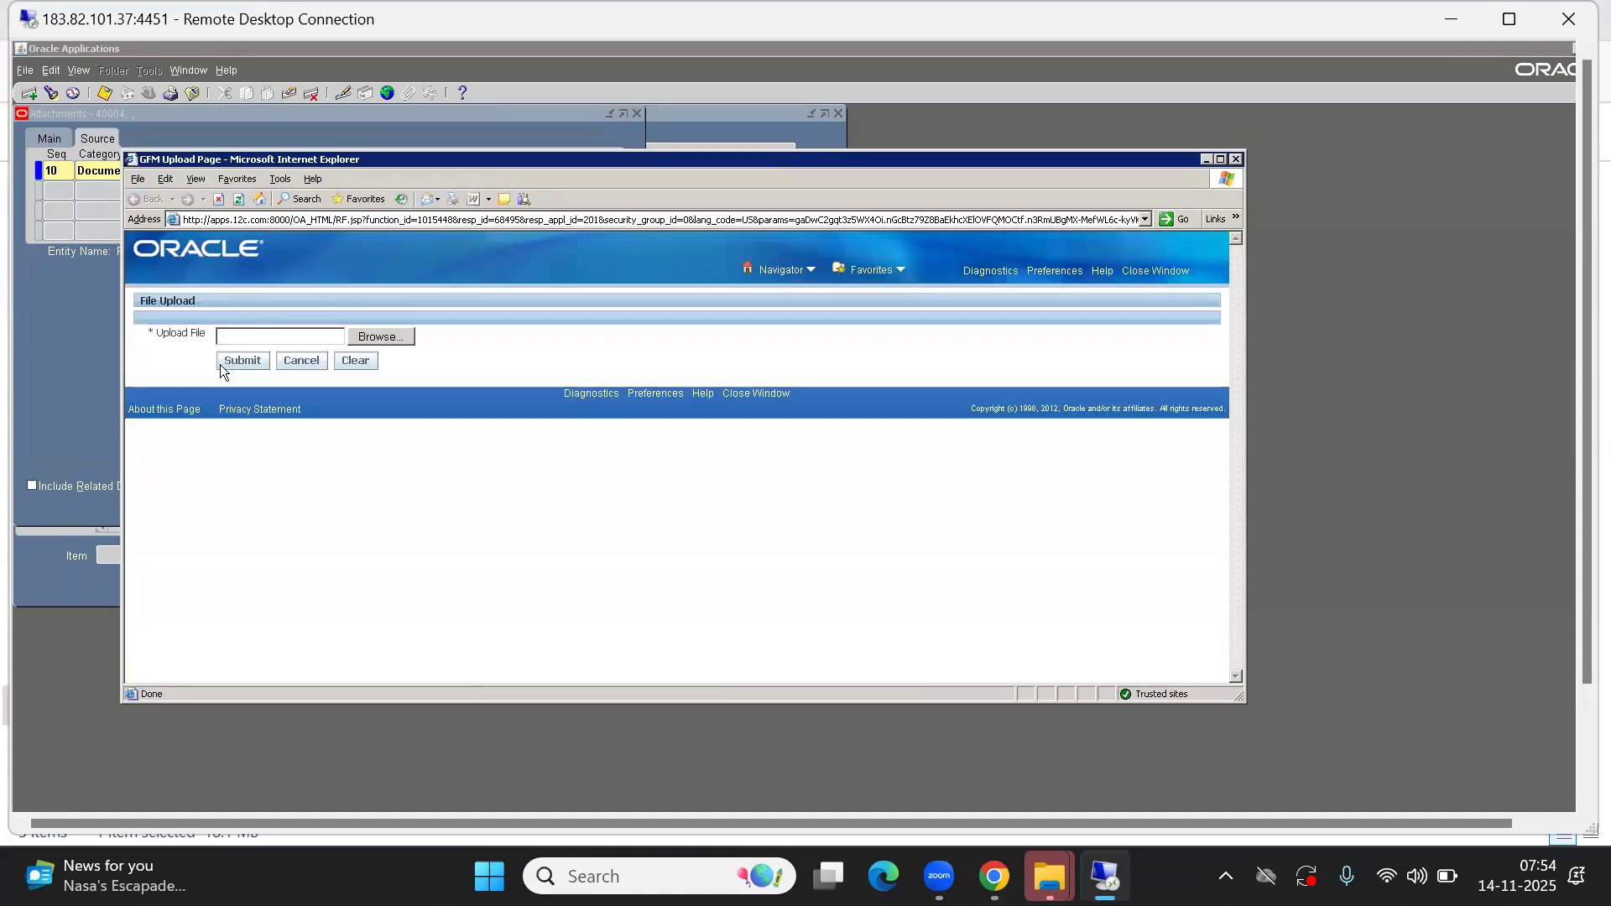
pyautogui.click(384, 337)
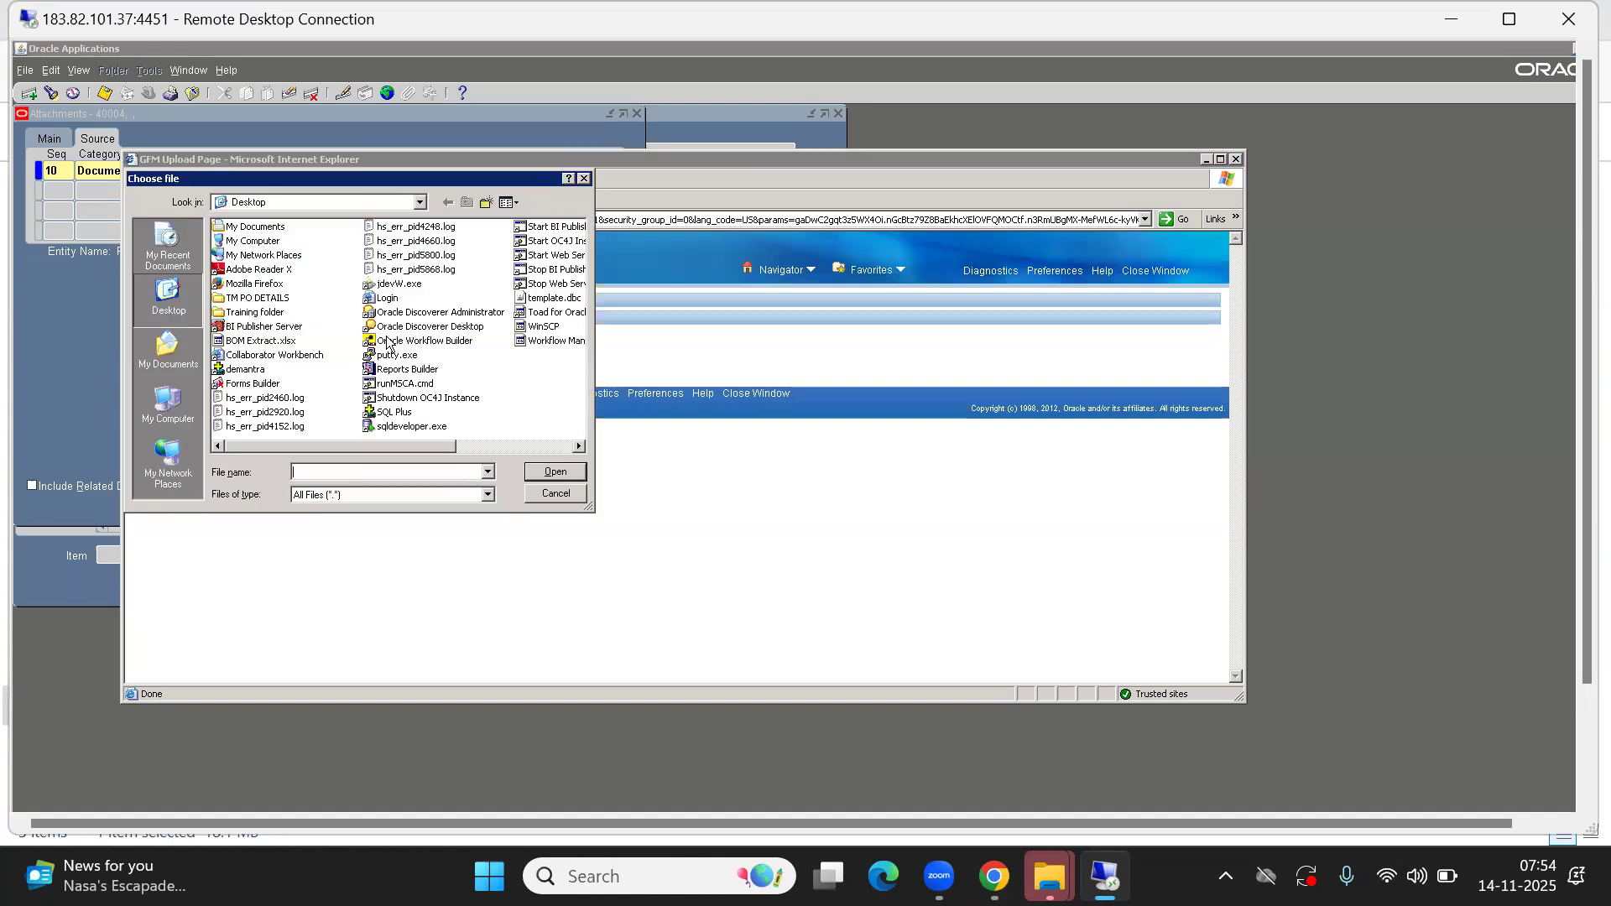
pyautogui.click(254, 399)
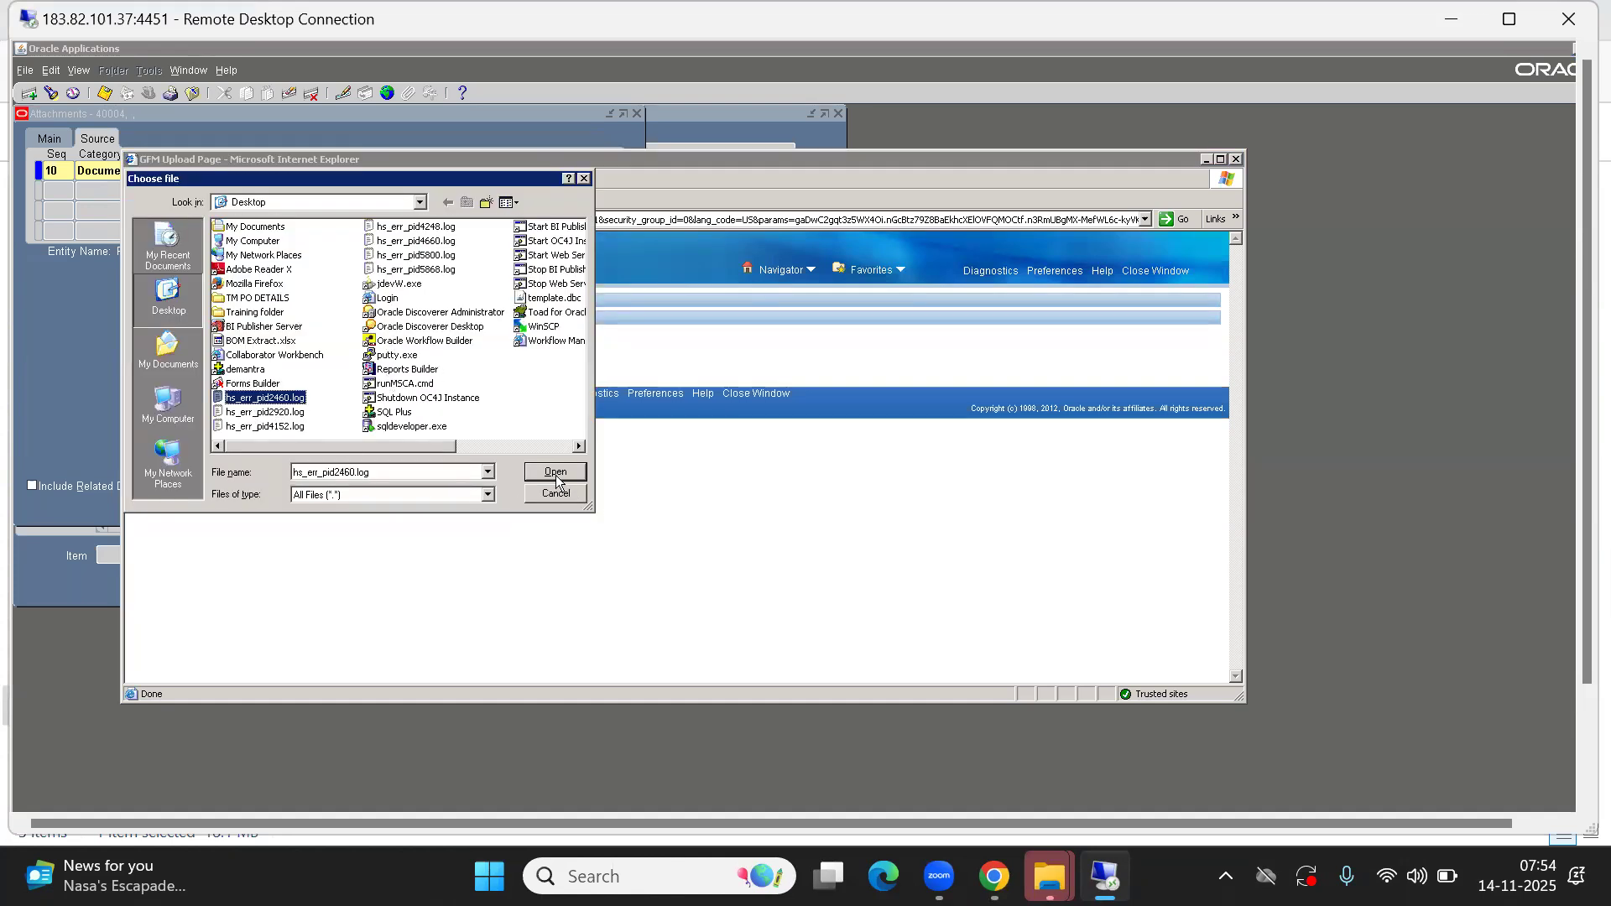
pyautogui.click(555, 472)
pyautogui.click(243, 365)
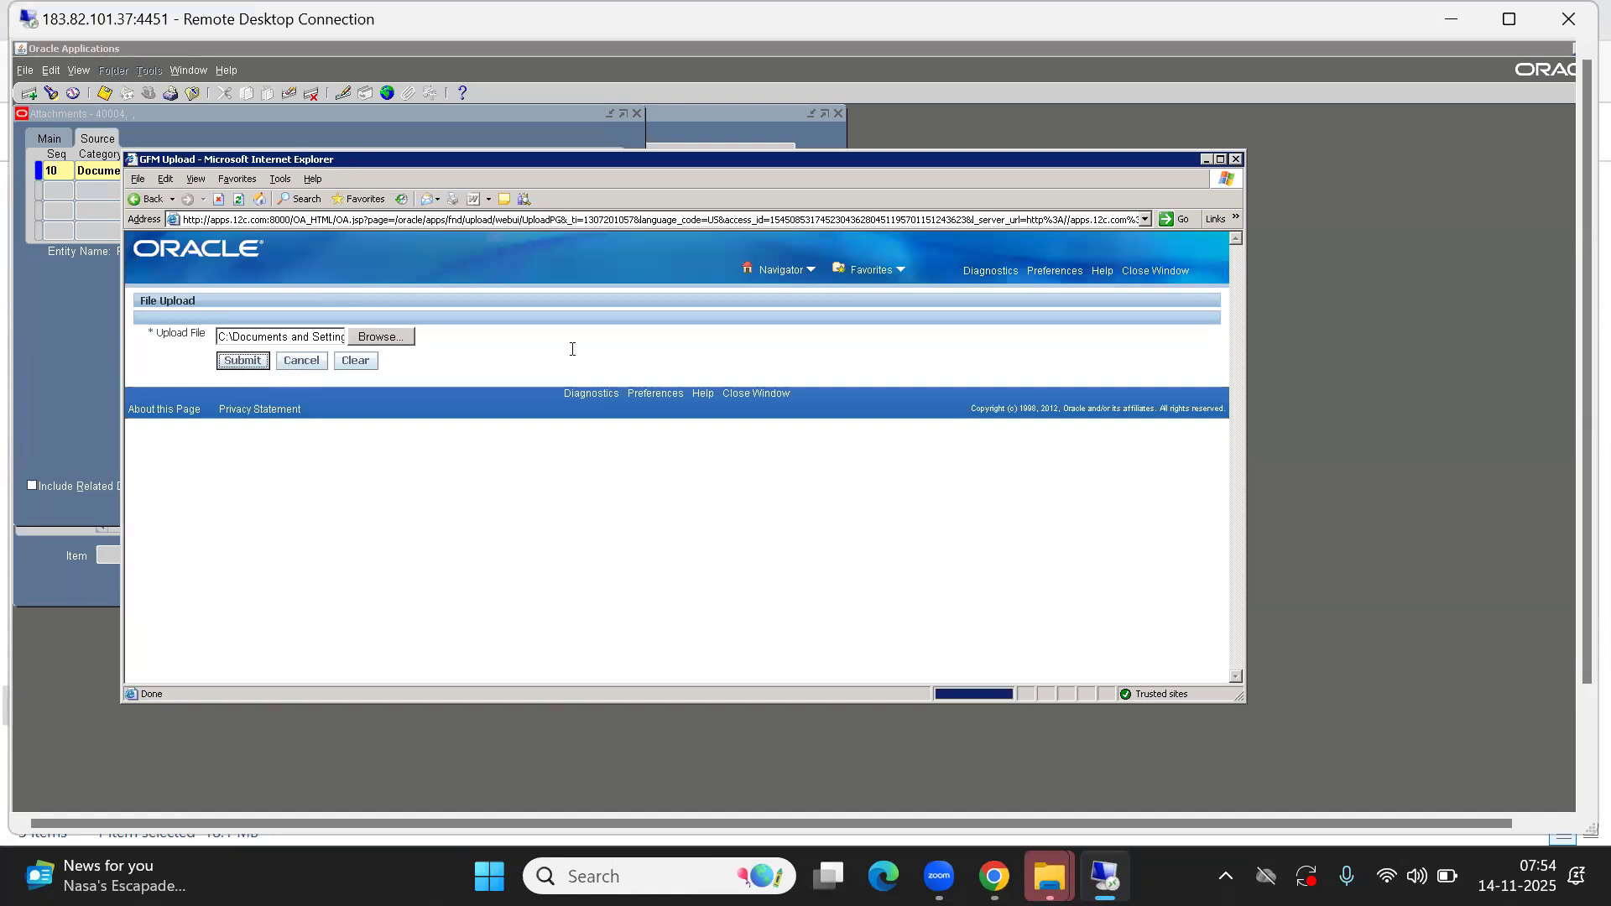
pyautogui.click(1154, 270)
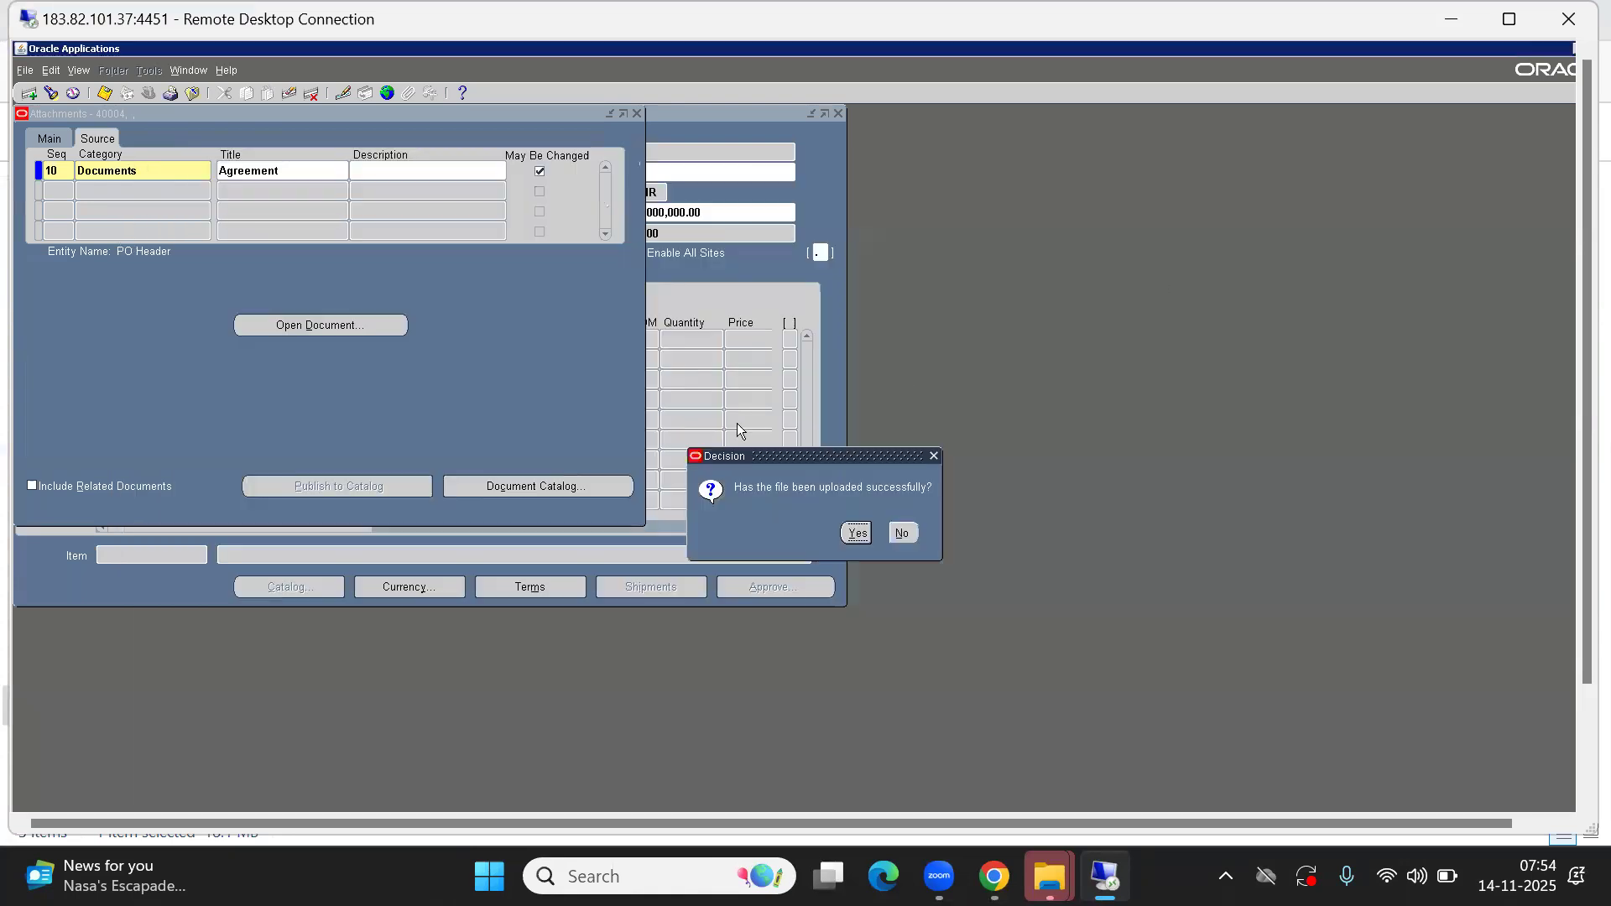
pyautogui.click(856, 534)
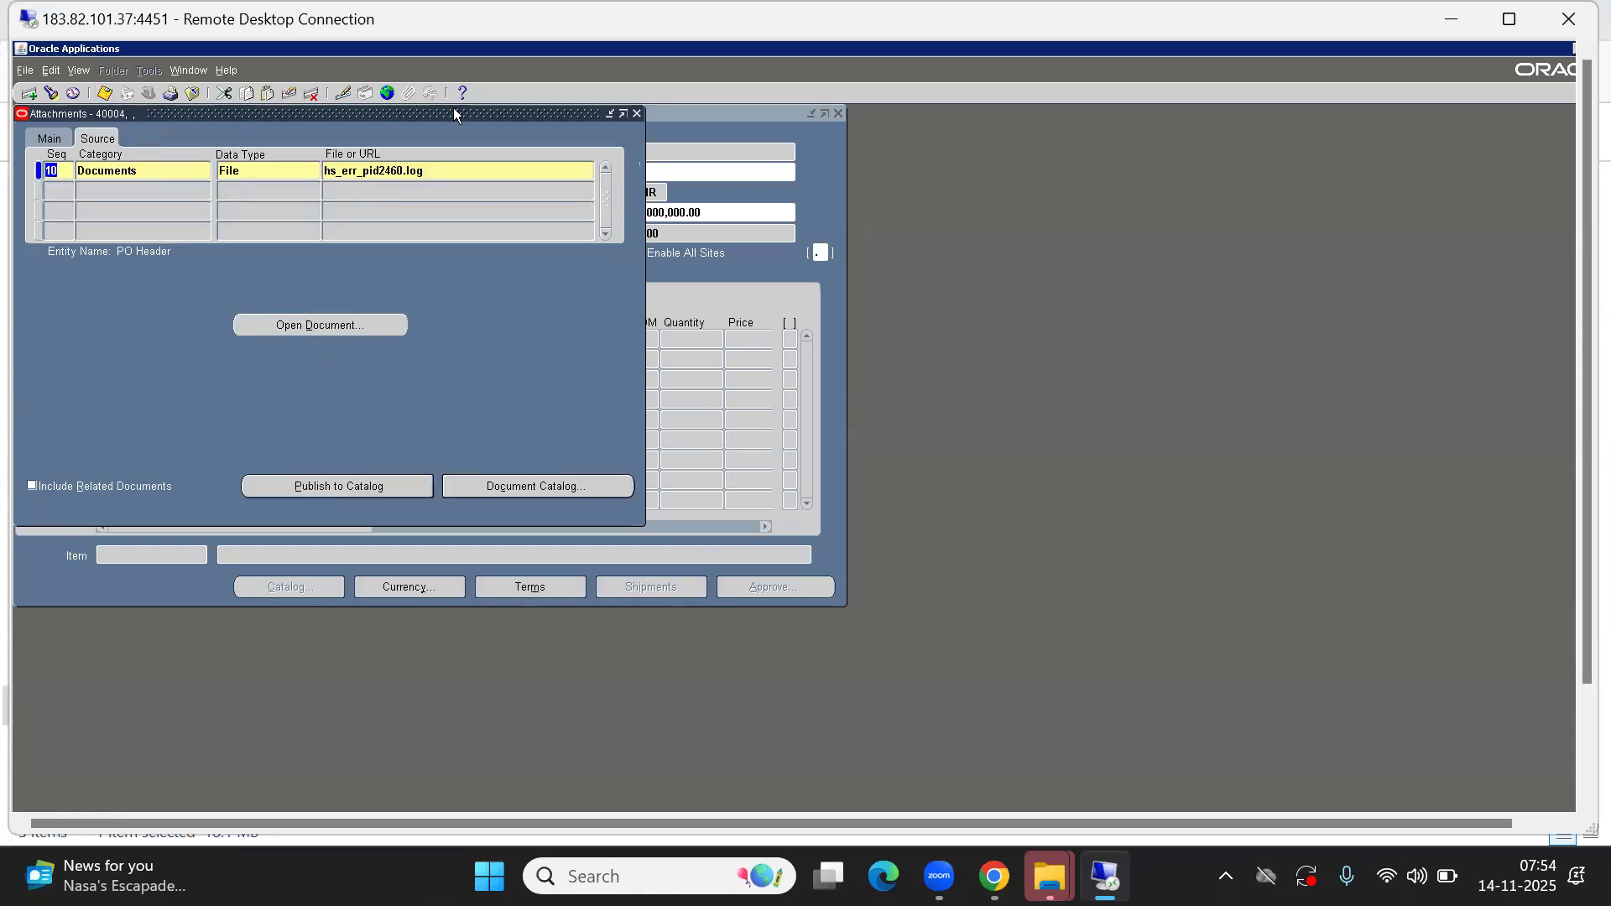
pyautogui.click(639, 111)
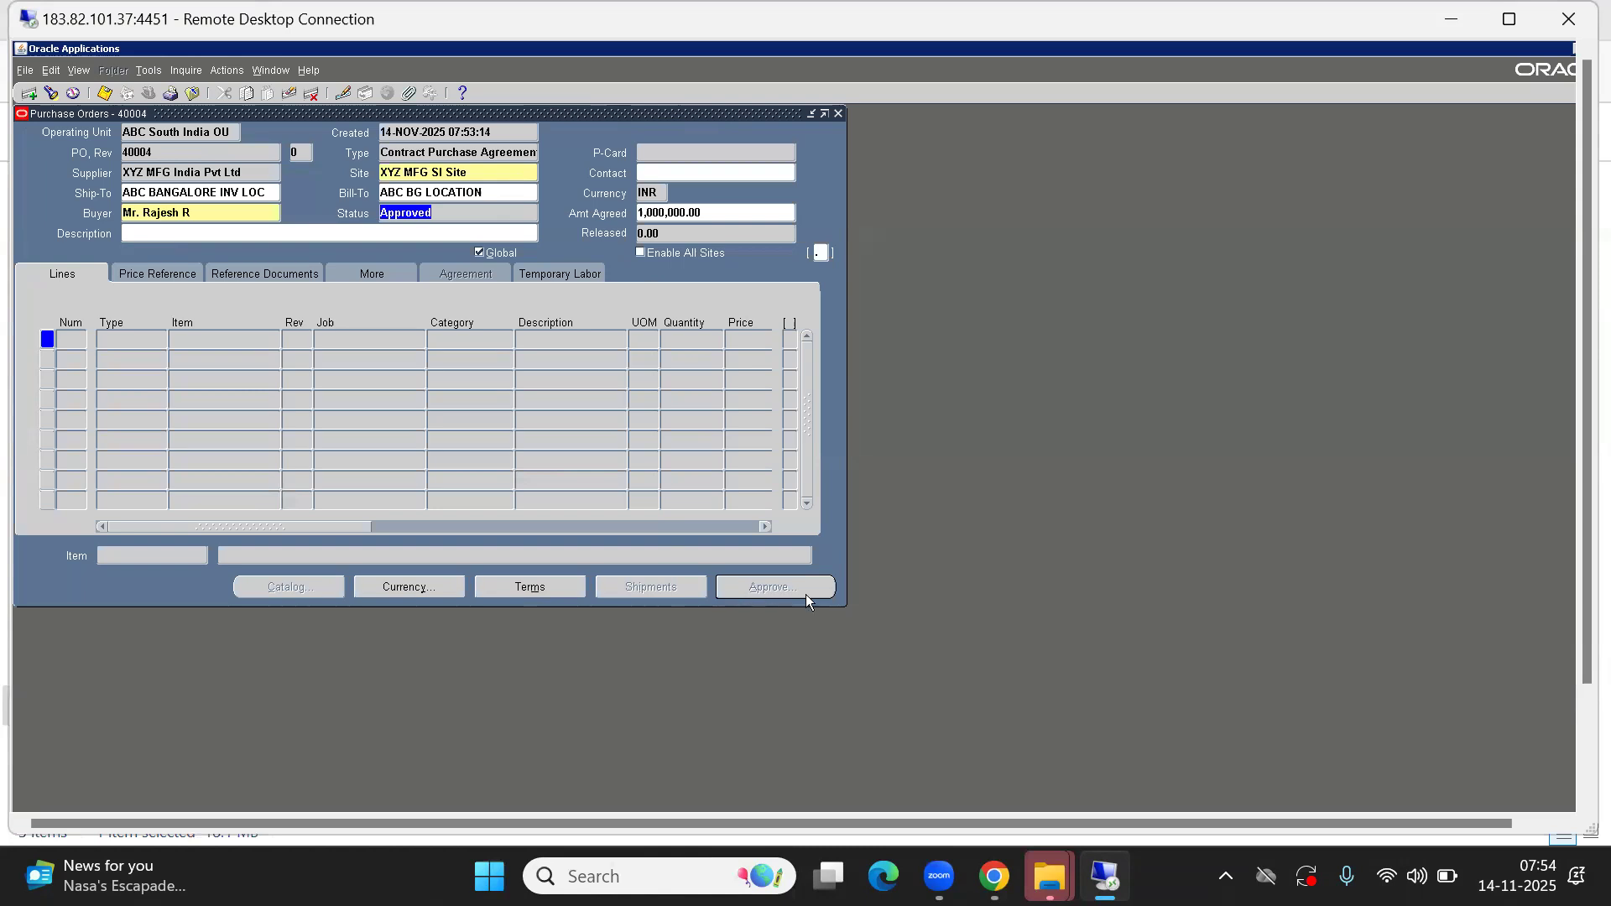
# Try to raise the approved agreement's amount agreed to 9,000,000.00
pyautogui.click(669, 212)
pyautogui.click(669, 212)
pyautogui.press('BackSpace')
pyautogui.write('9')
pyautogui.press('Tab')
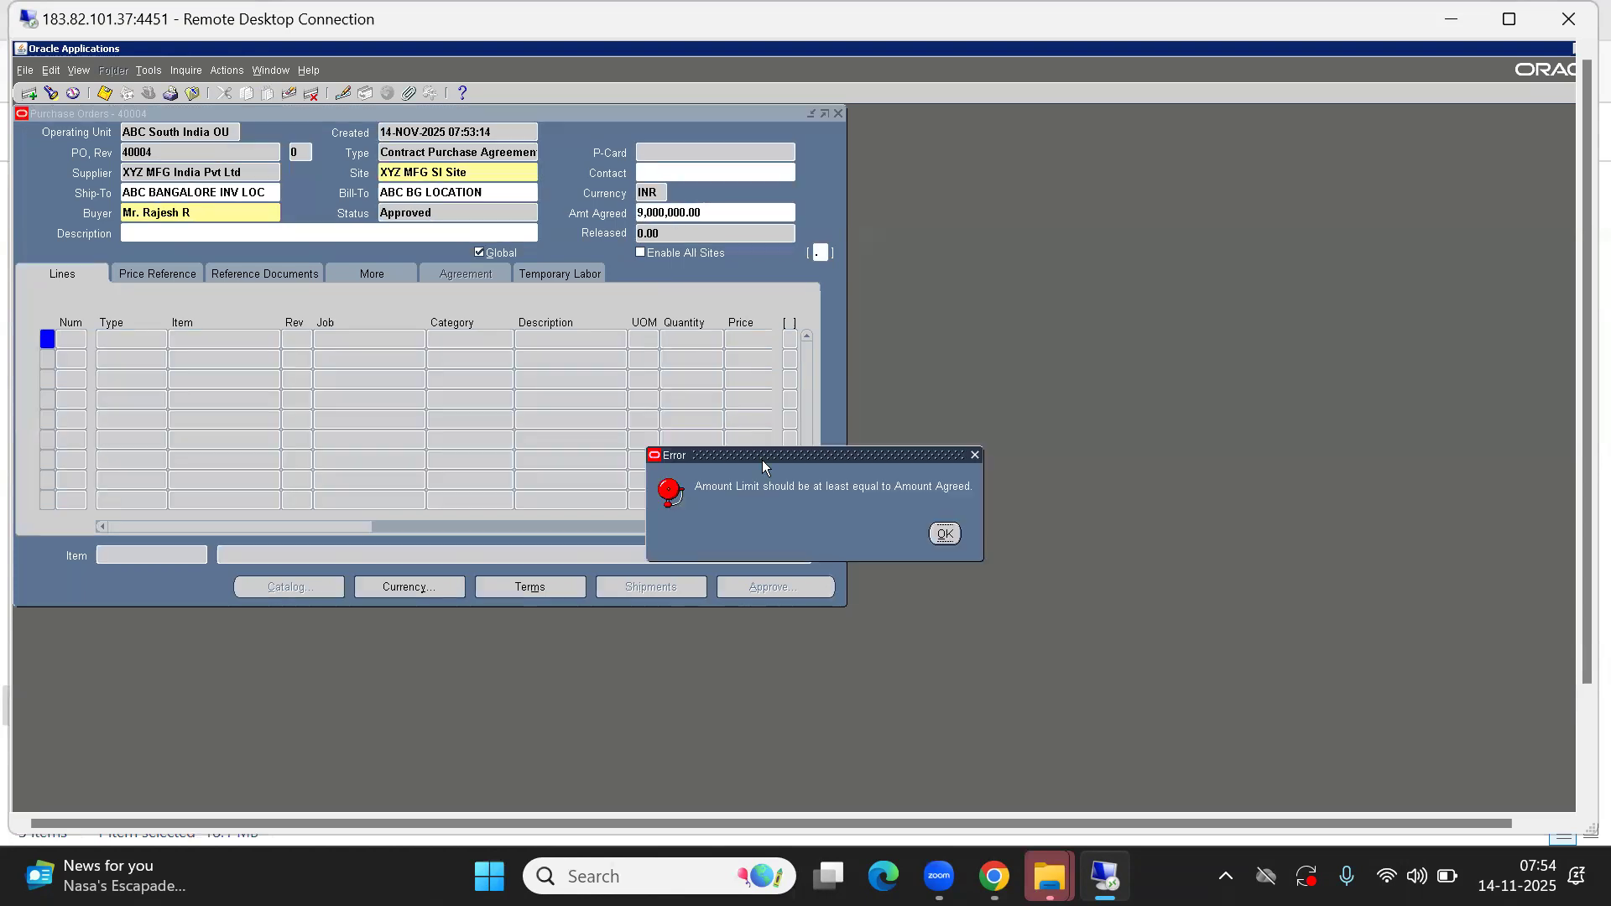
# Dismiss the error, set the amount limit to 9,000,000.00 in the agreement's terms, and accept the new document revision
pyautogui.click(943, 535)
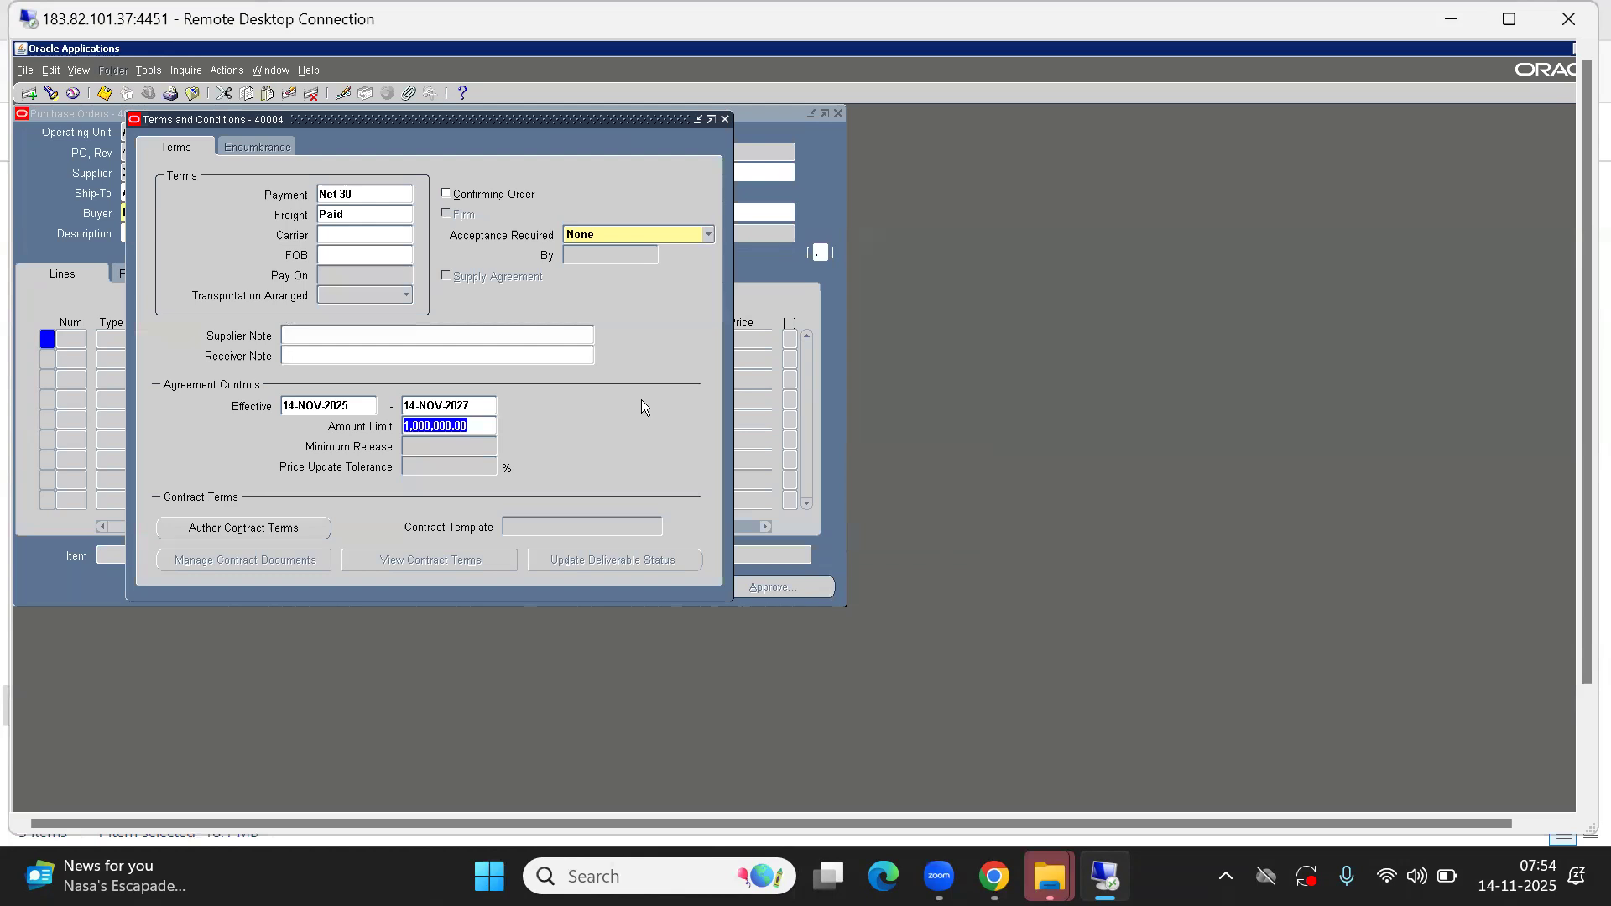
pyautogui.click(410, 427)
pyautogui.press('BackSpace')
pyautogui.write('9')
pyautogui.press('Tab')
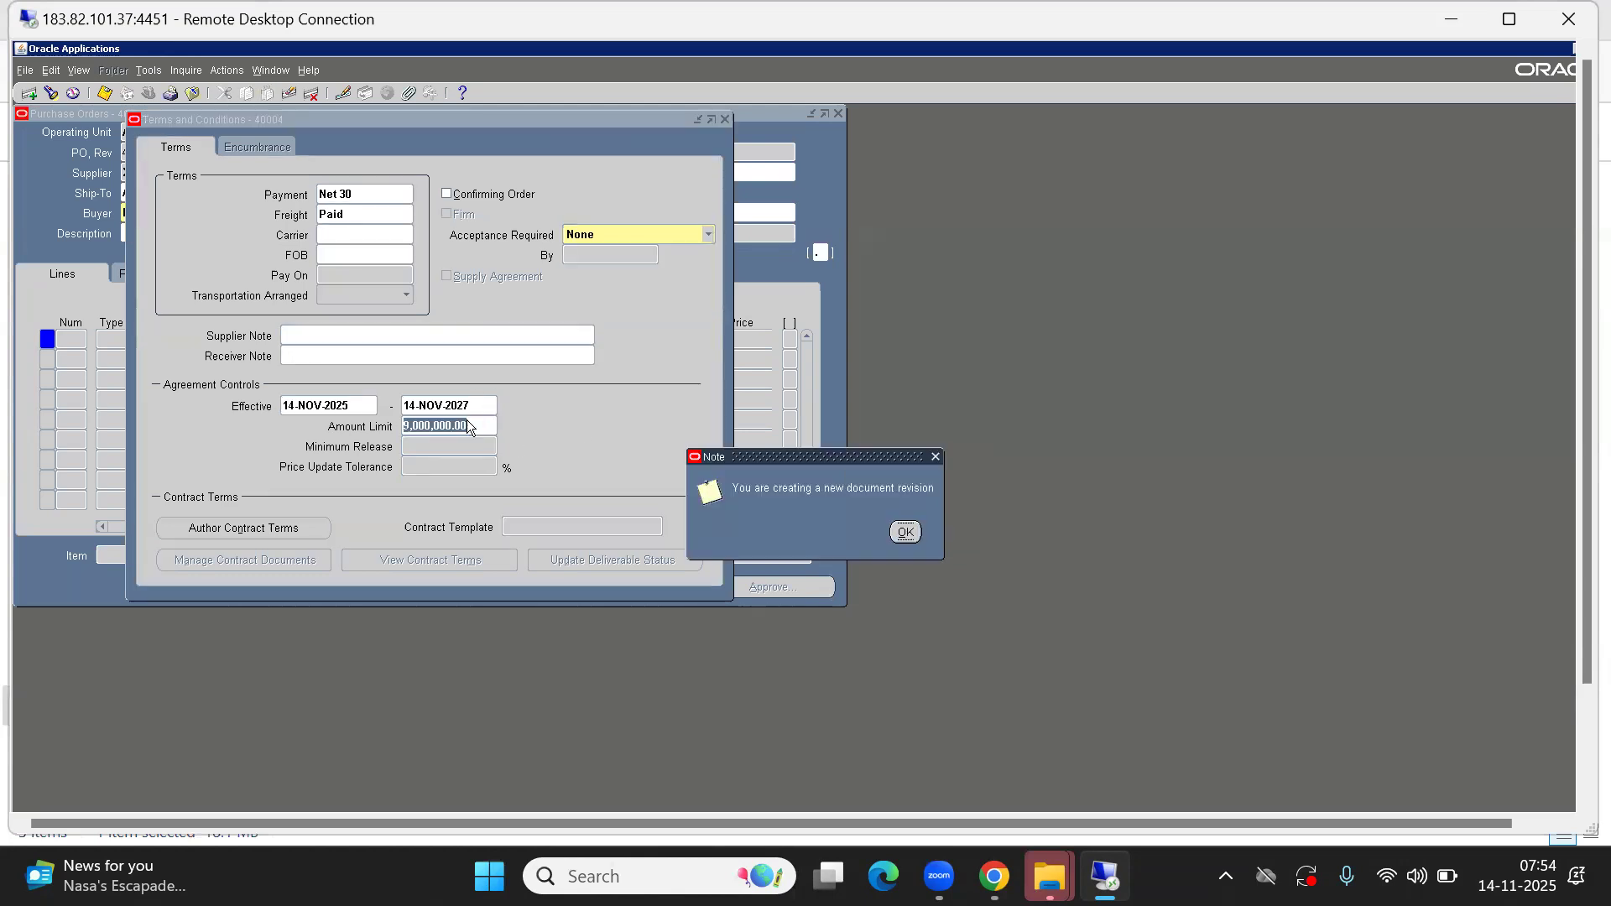
pyautogui.click(906, 529)
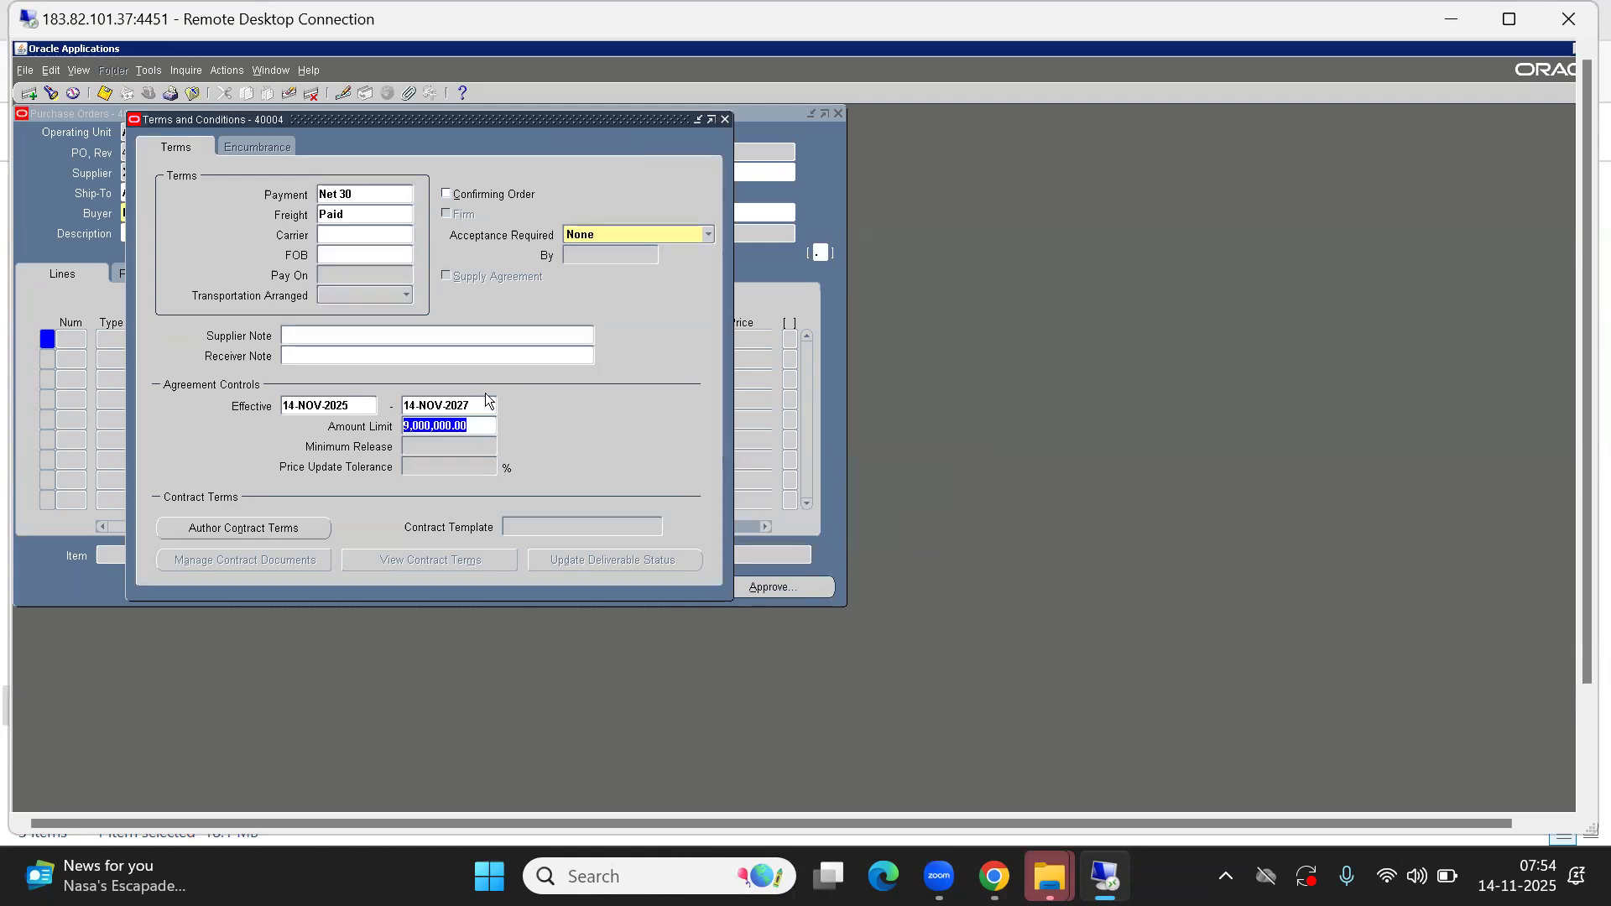
pyautogui.click(726, 120)
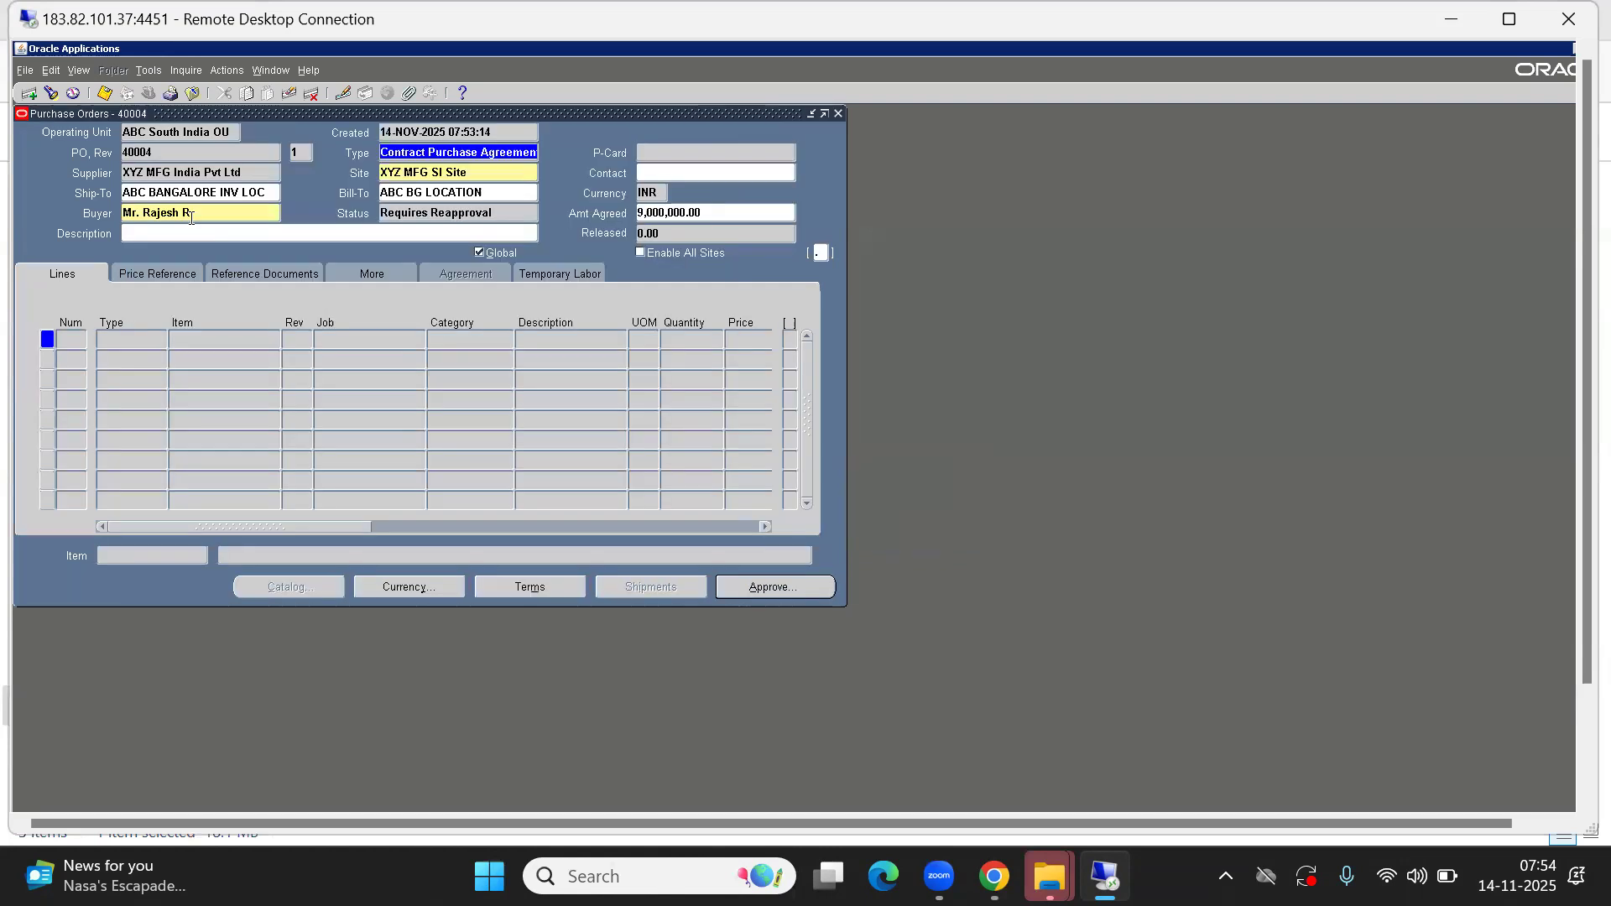
pyautogui.click(303, 152)
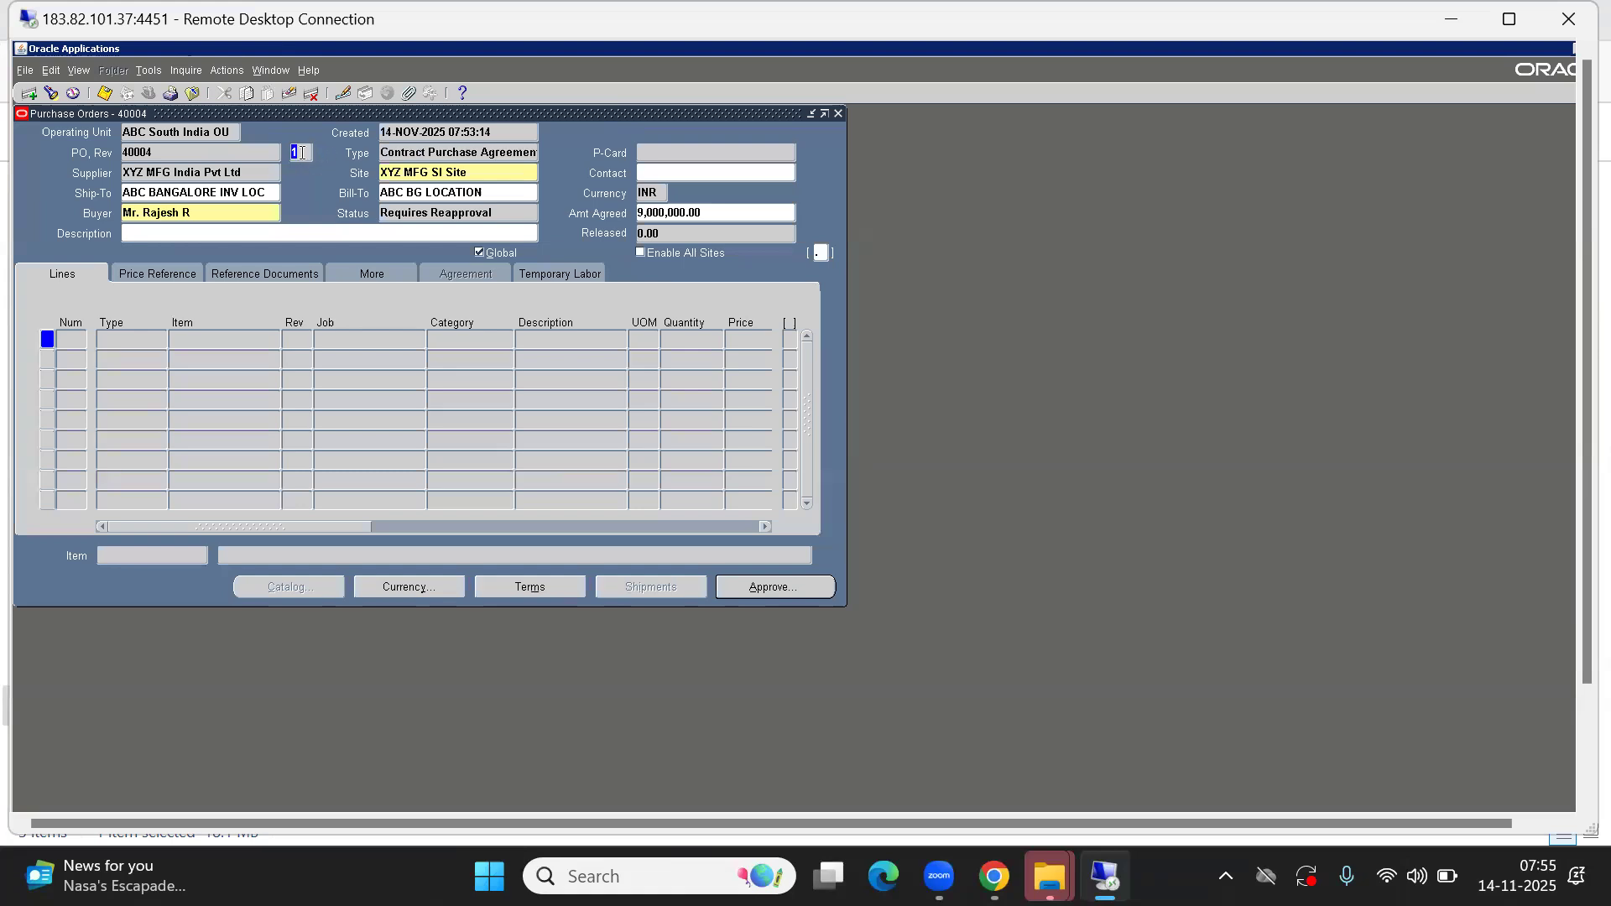
# Open contract terms authoring from the agreement's terms, examine its clauses and deliverables, and return to the agreement header
pyautogui.click(514, 586)
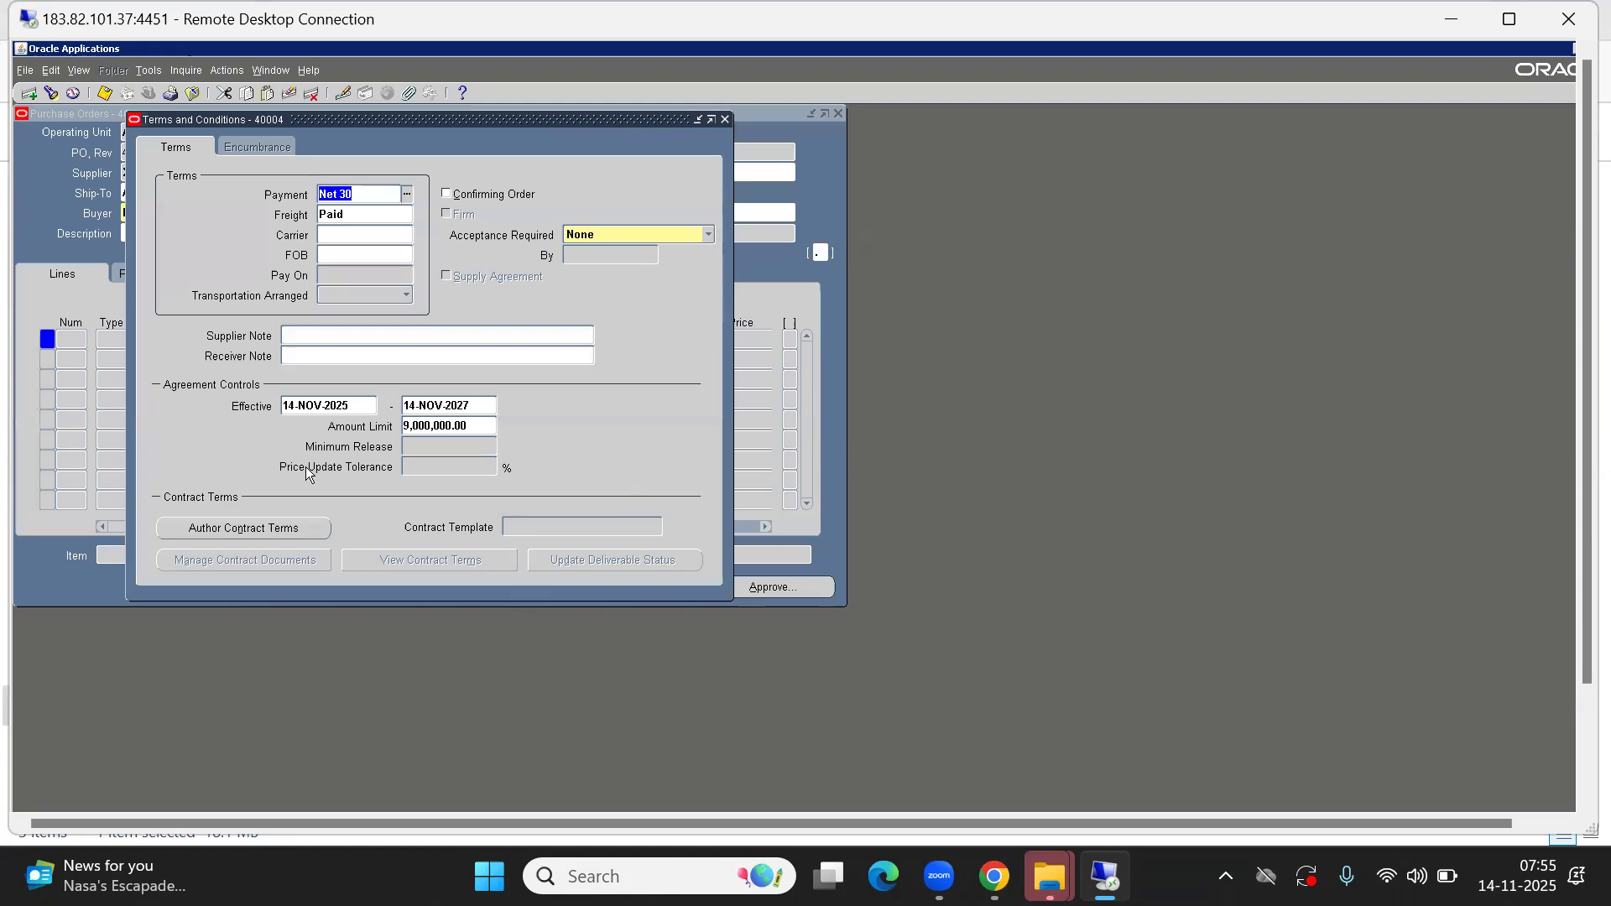
pyautogui.click(209, 530)
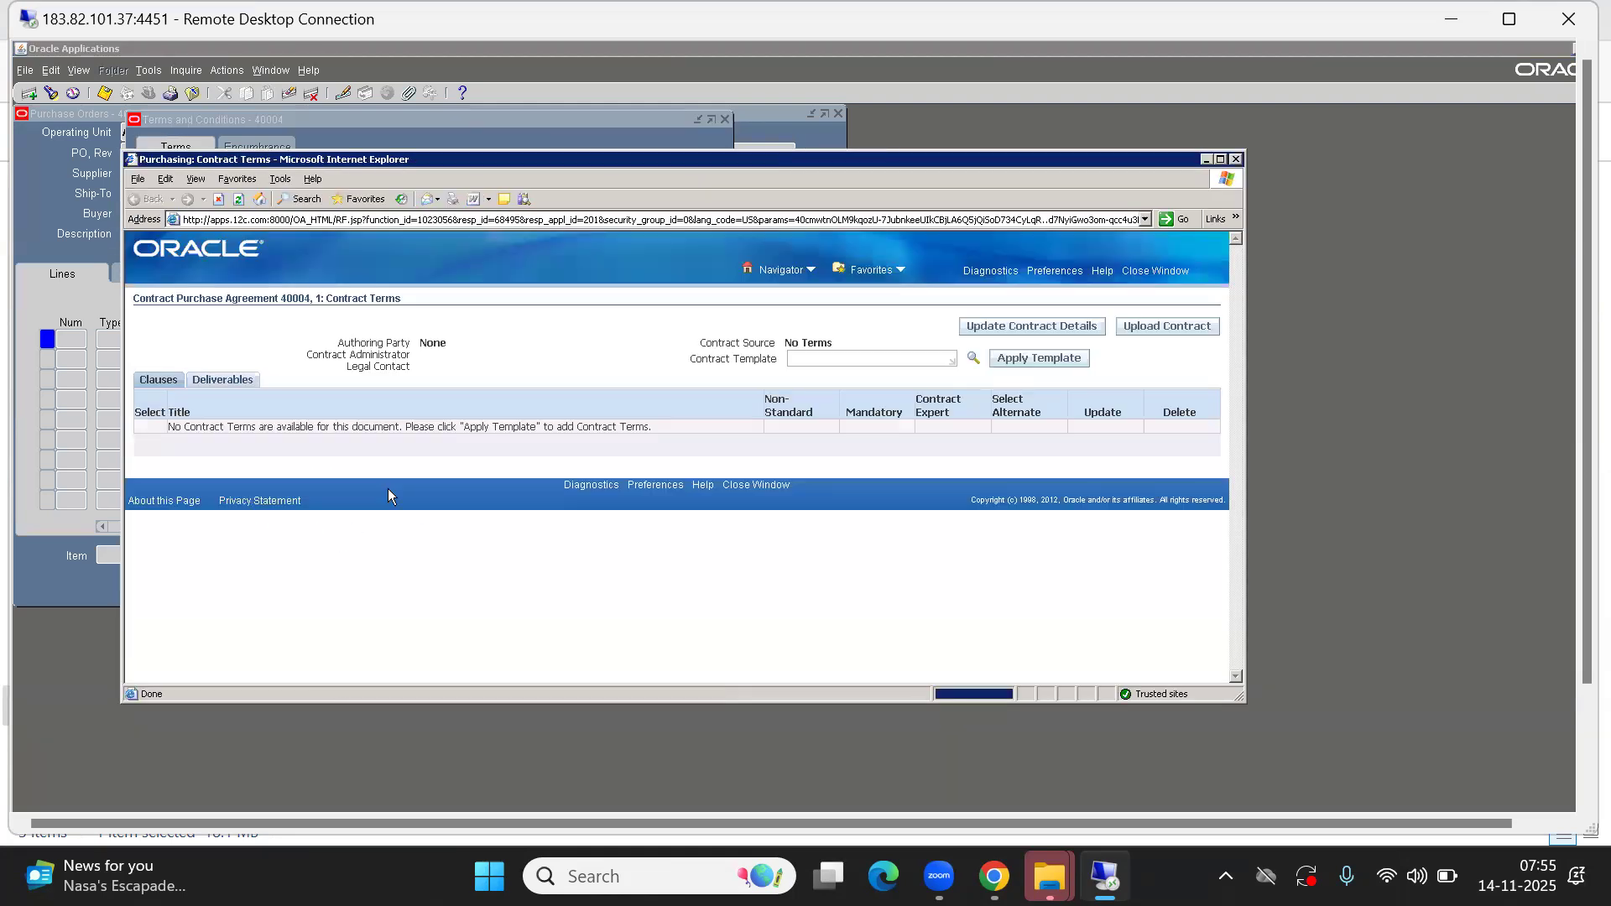
pyautogui.moveTo(570, 160); pyautogui.dragTo(840, 274)
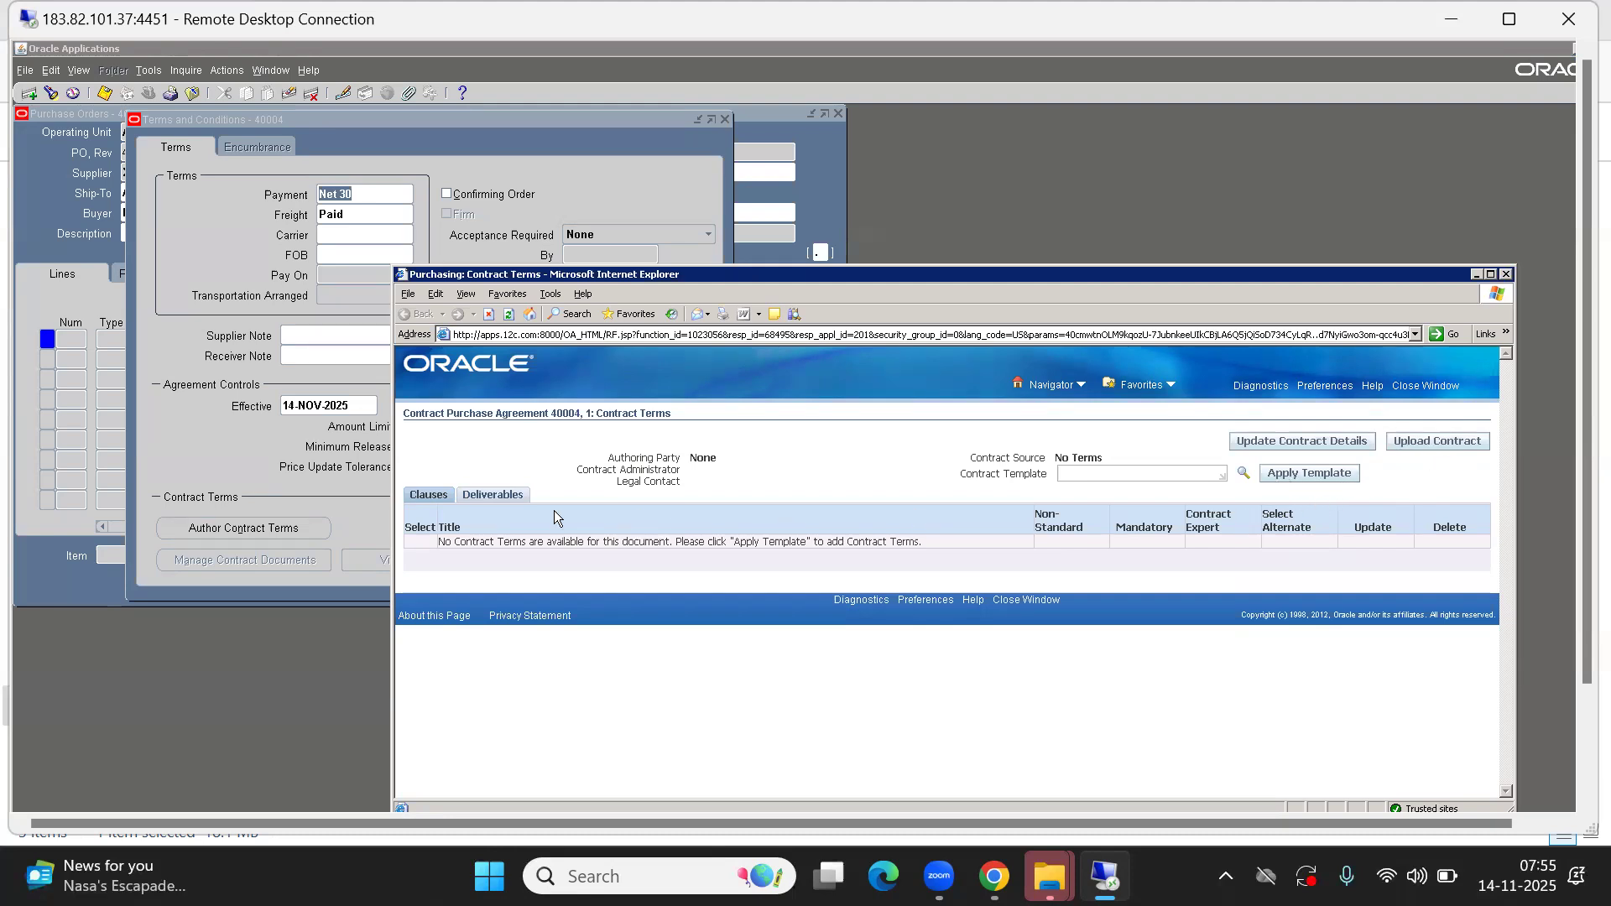
pyautogui.click(483, 497)
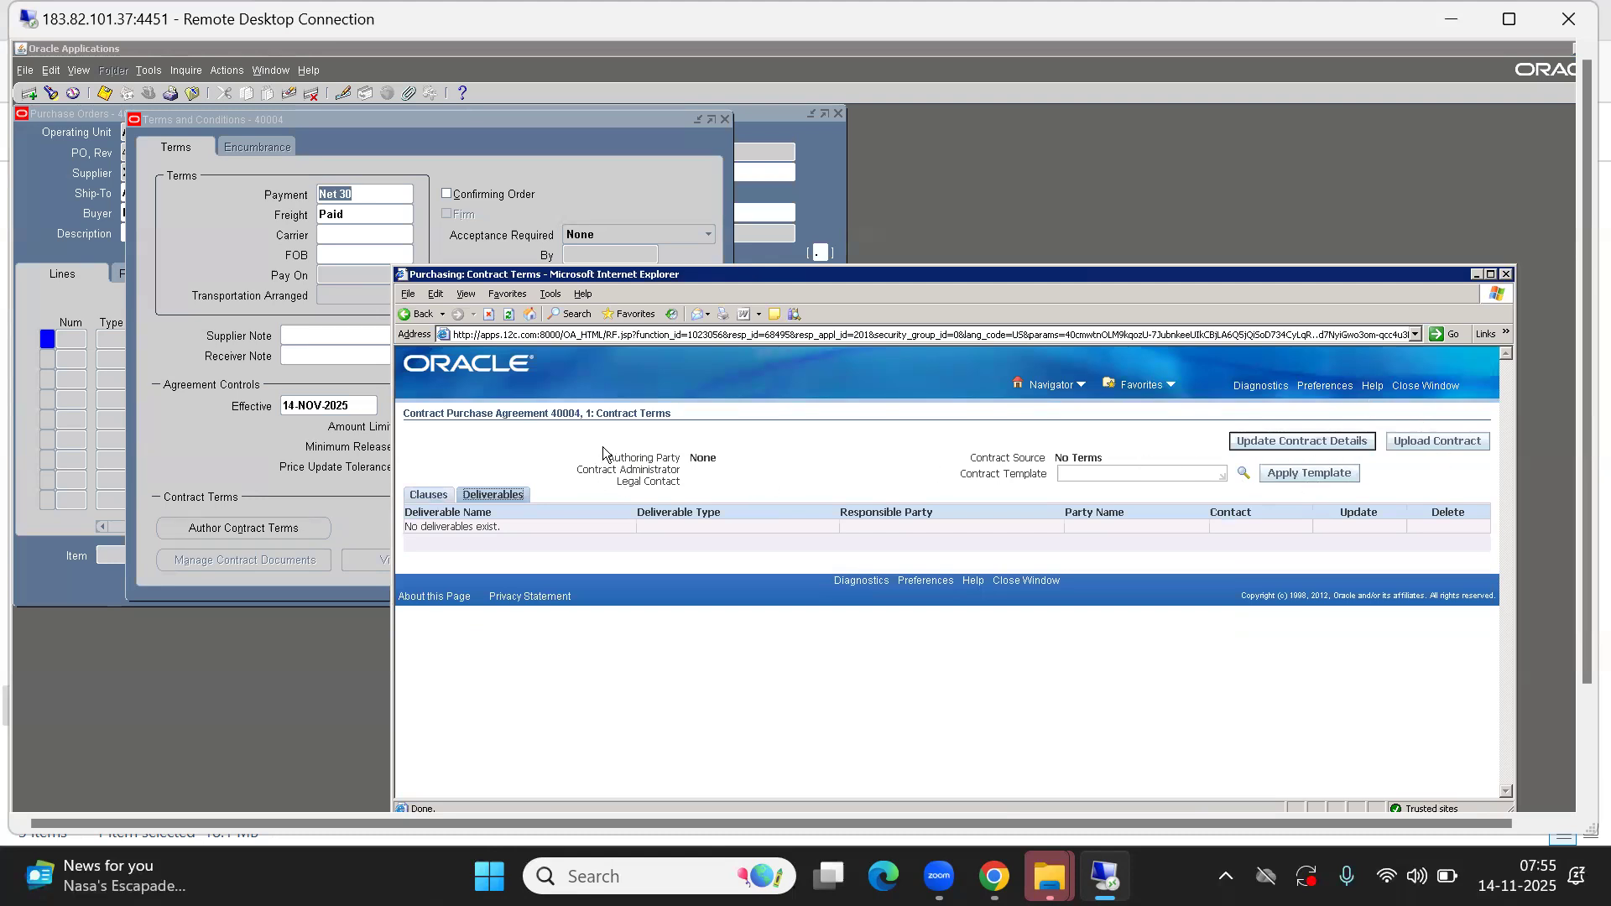
pyautogui.moveTo(404, 411); pyautogui.dragTo(717, 537)
pyautogui.moveTo(1035, 523); pyautogui.dragTo(1358, 528)
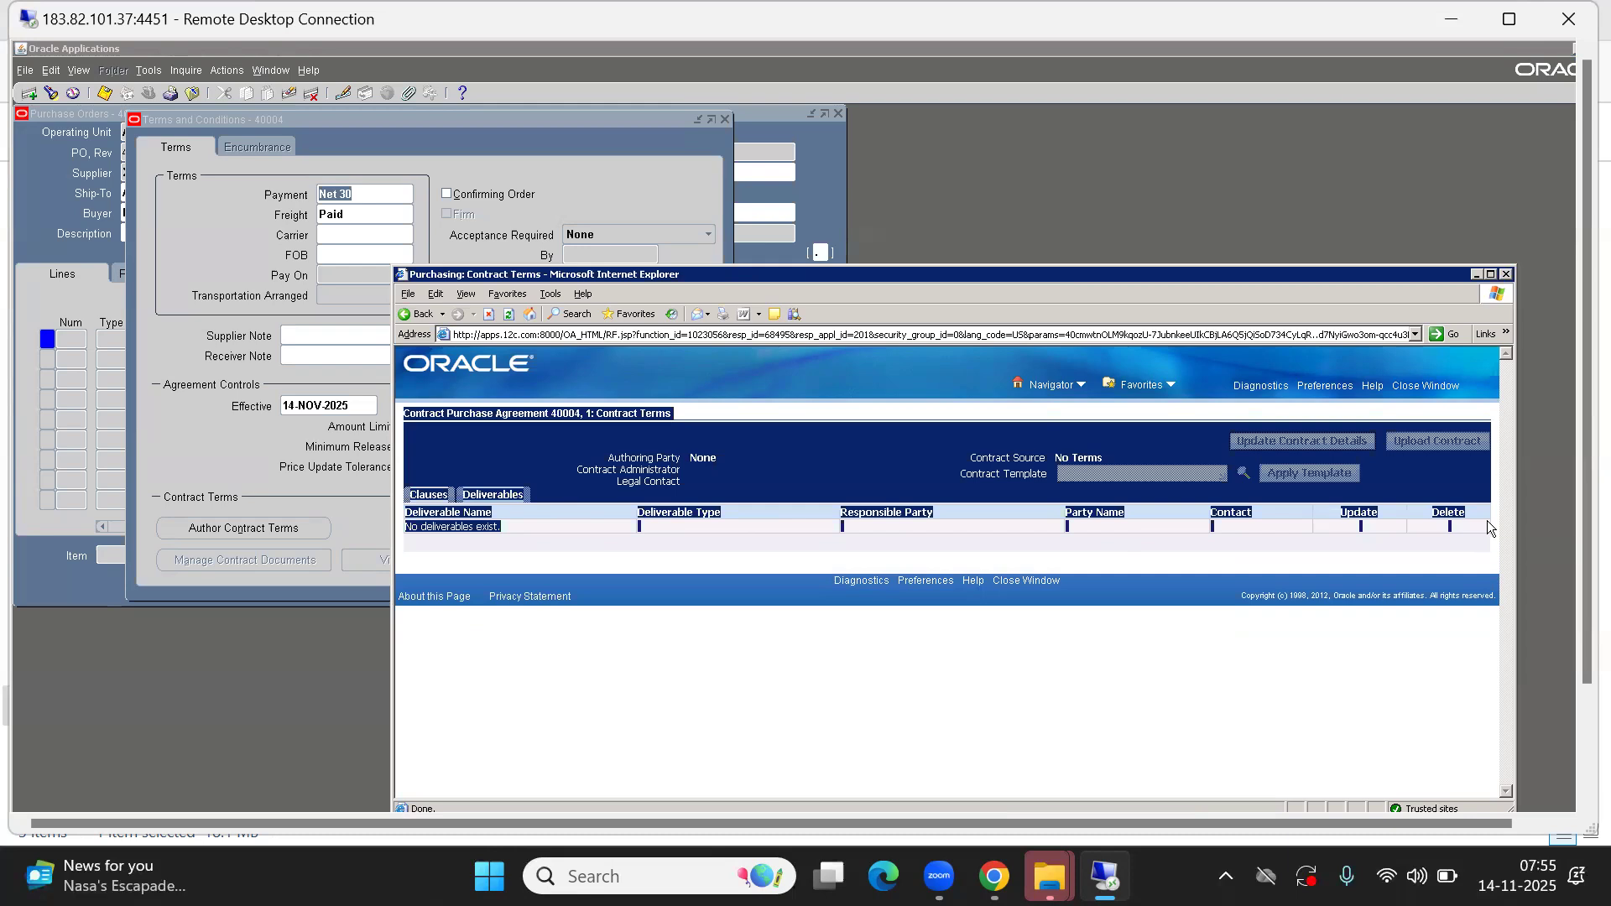
pyautogui.click(1109, 551)
pyautogui.click(428, 495)
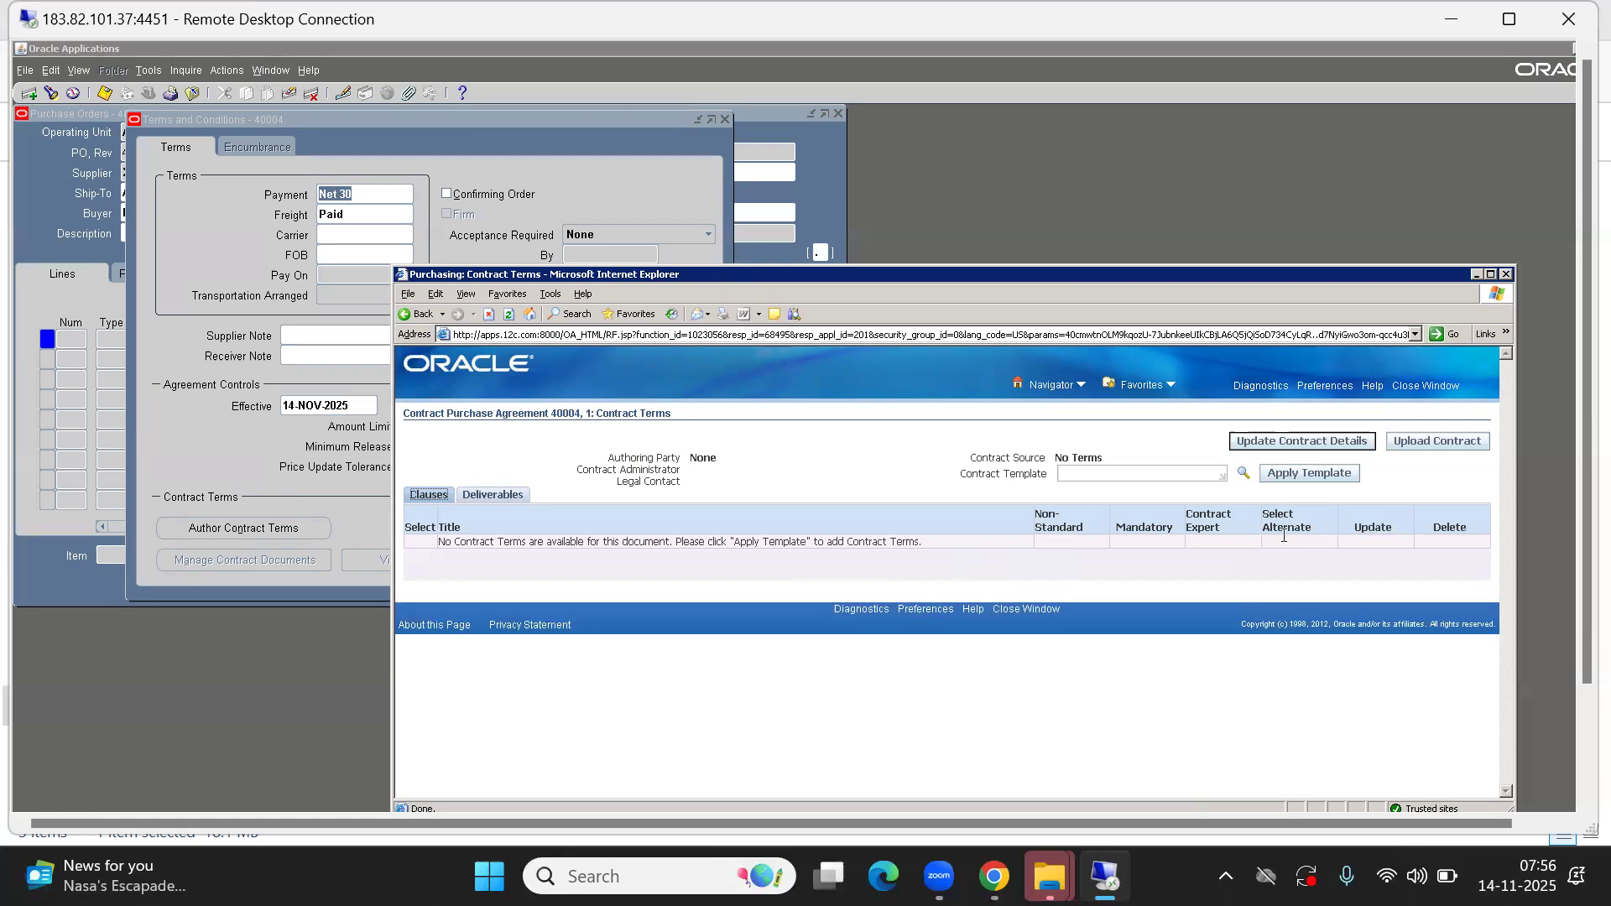
pyautogui.click(1413, 388)
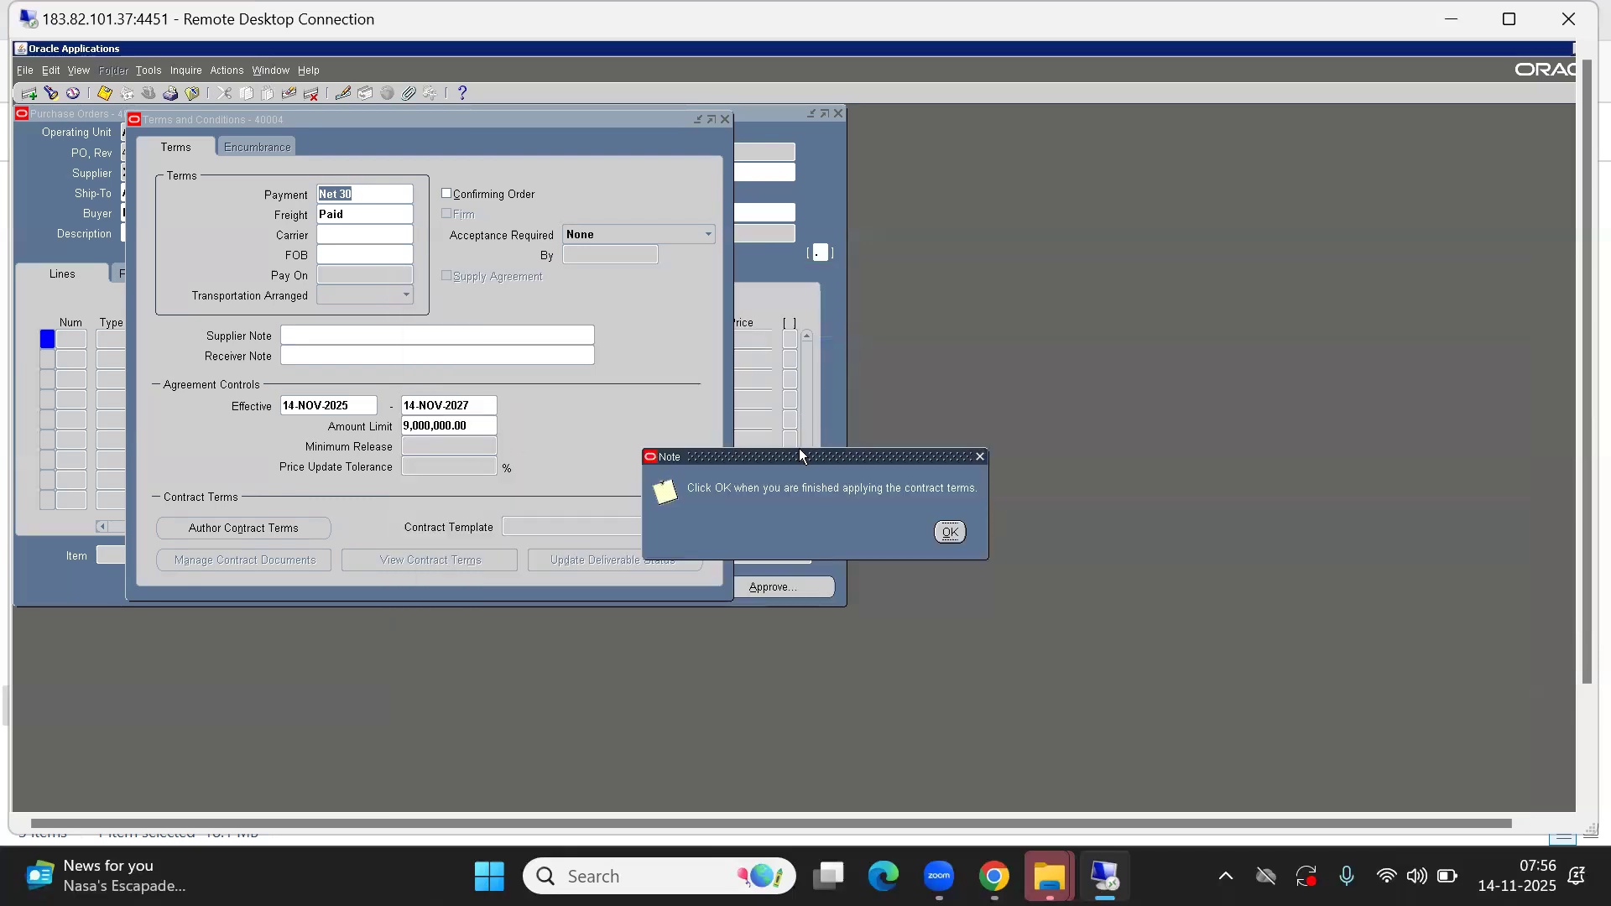
pyautogui.click(950, 532)
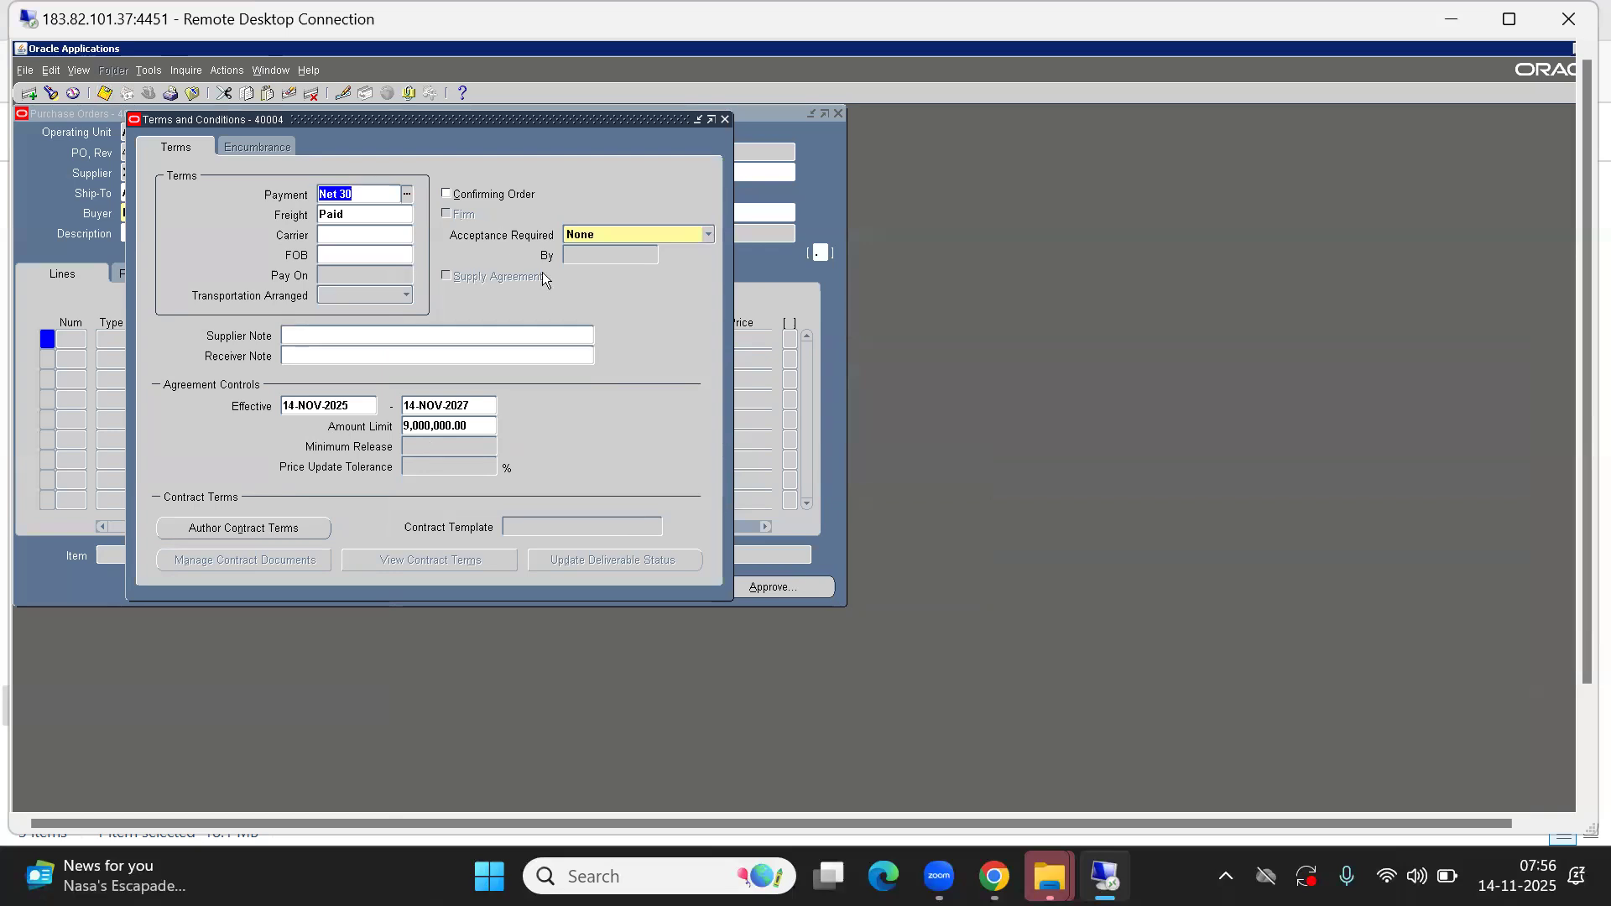
pyautogui.click(725, 119)
# Check the revised agreement's amount, status and revision, submit it for approval, and close the purchase order form
pyautogui.click(684, 205)
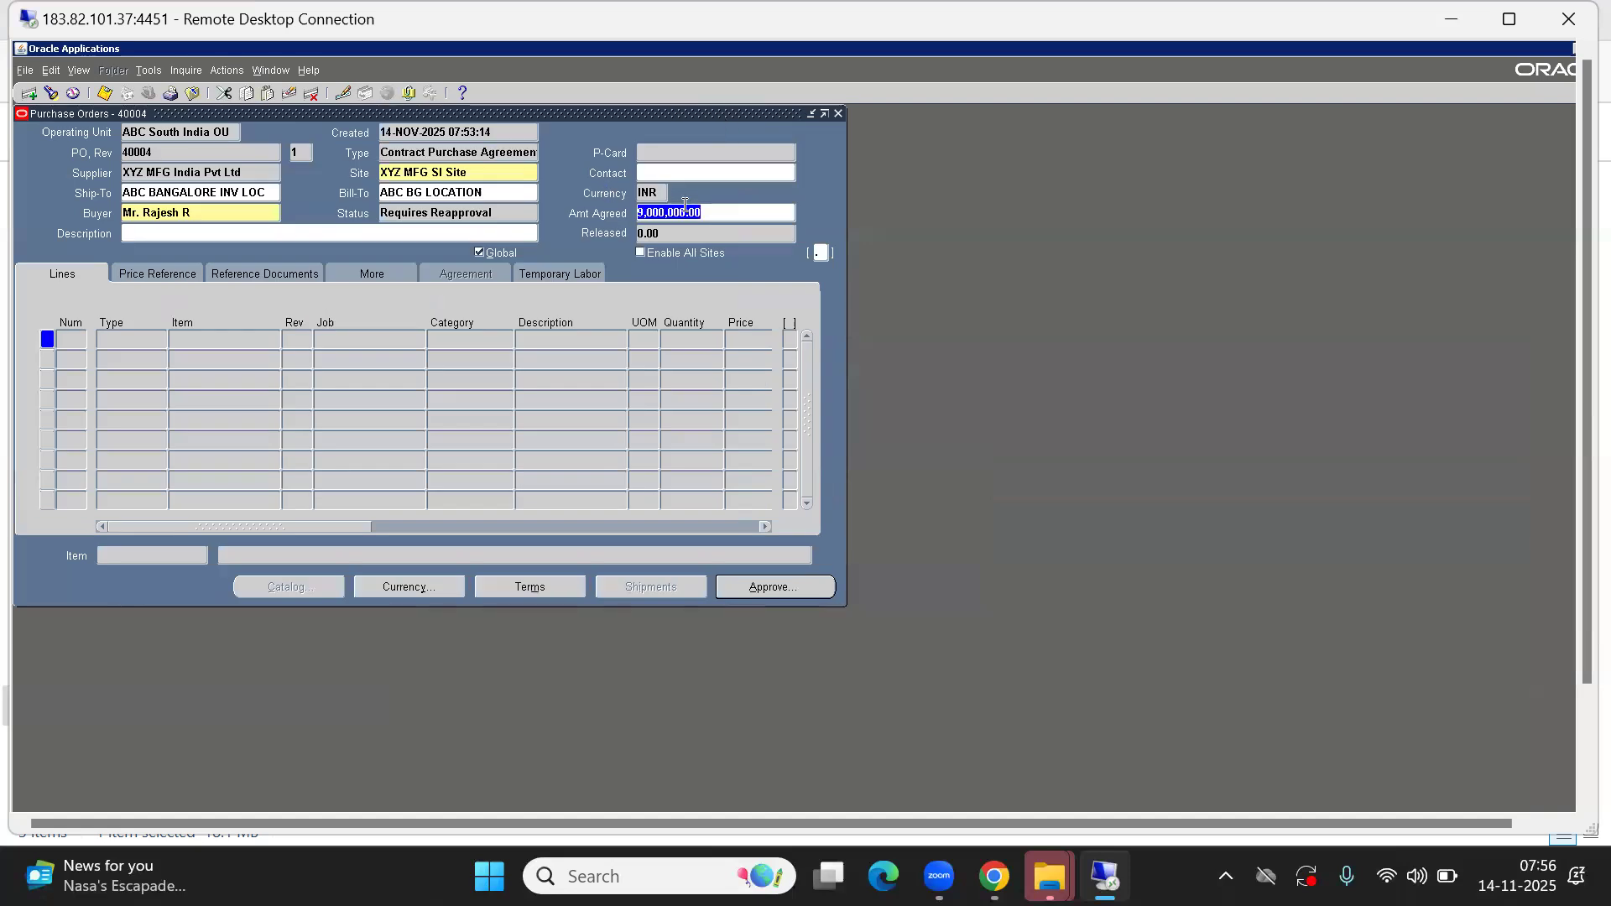
pyautogui.click(500, 213)
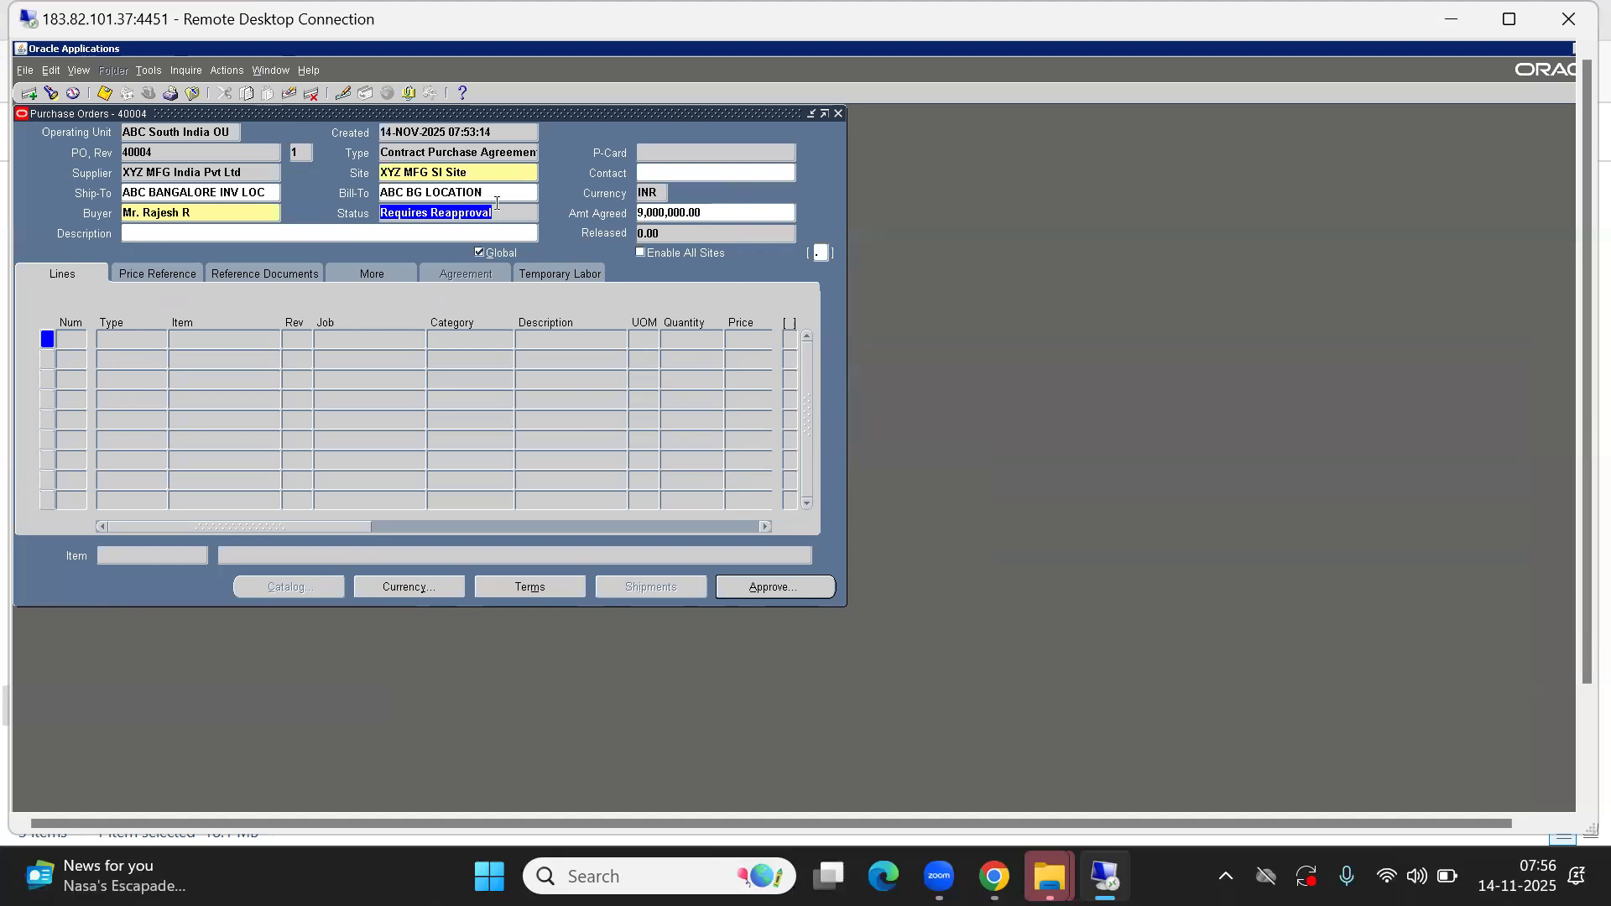
pyautogui.click(309, 155)
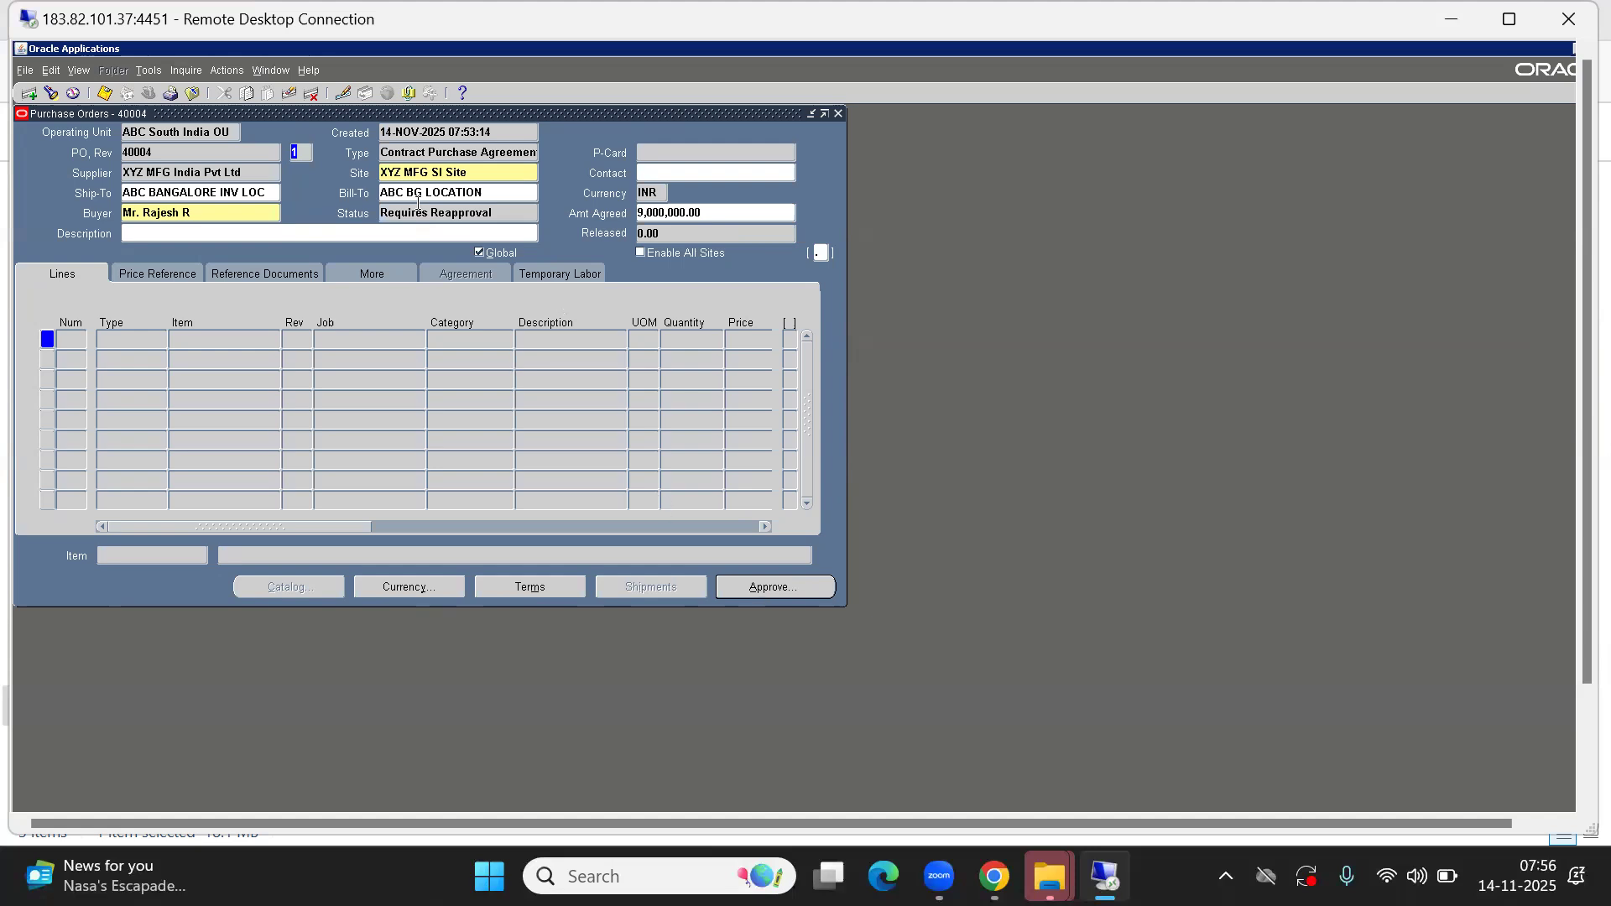
pyautogui.click(747, 595)
pyautogui.click(446, 542)
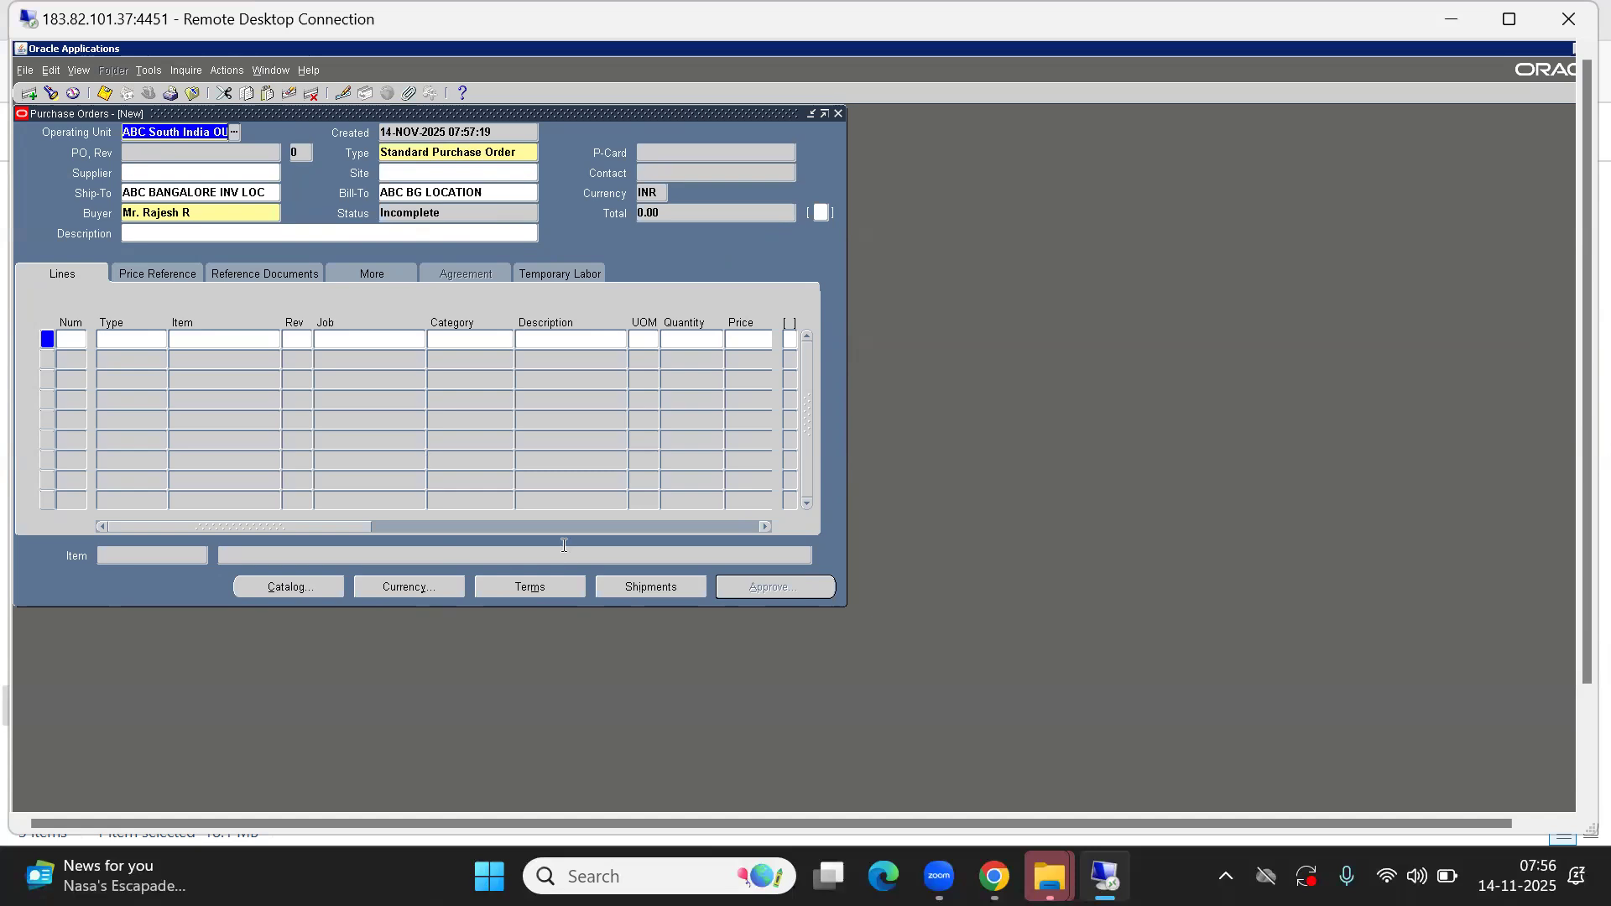
pyautogui.hotkey('alt', 'f')
pyautogui.press('c')
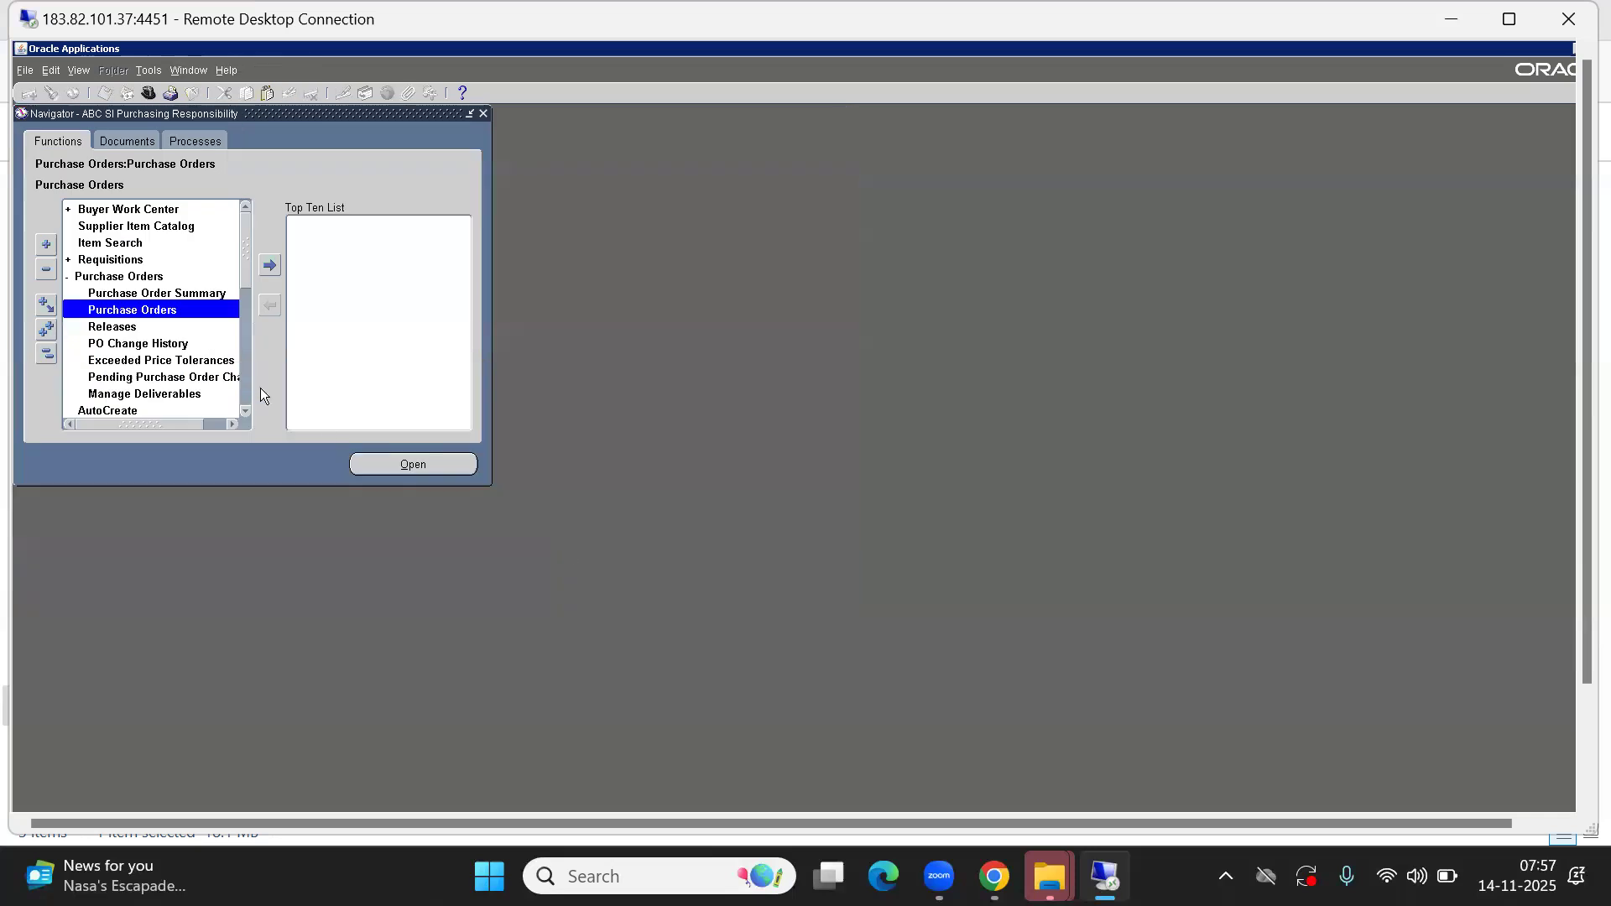
pyautogui.doubleClick(127, 308)
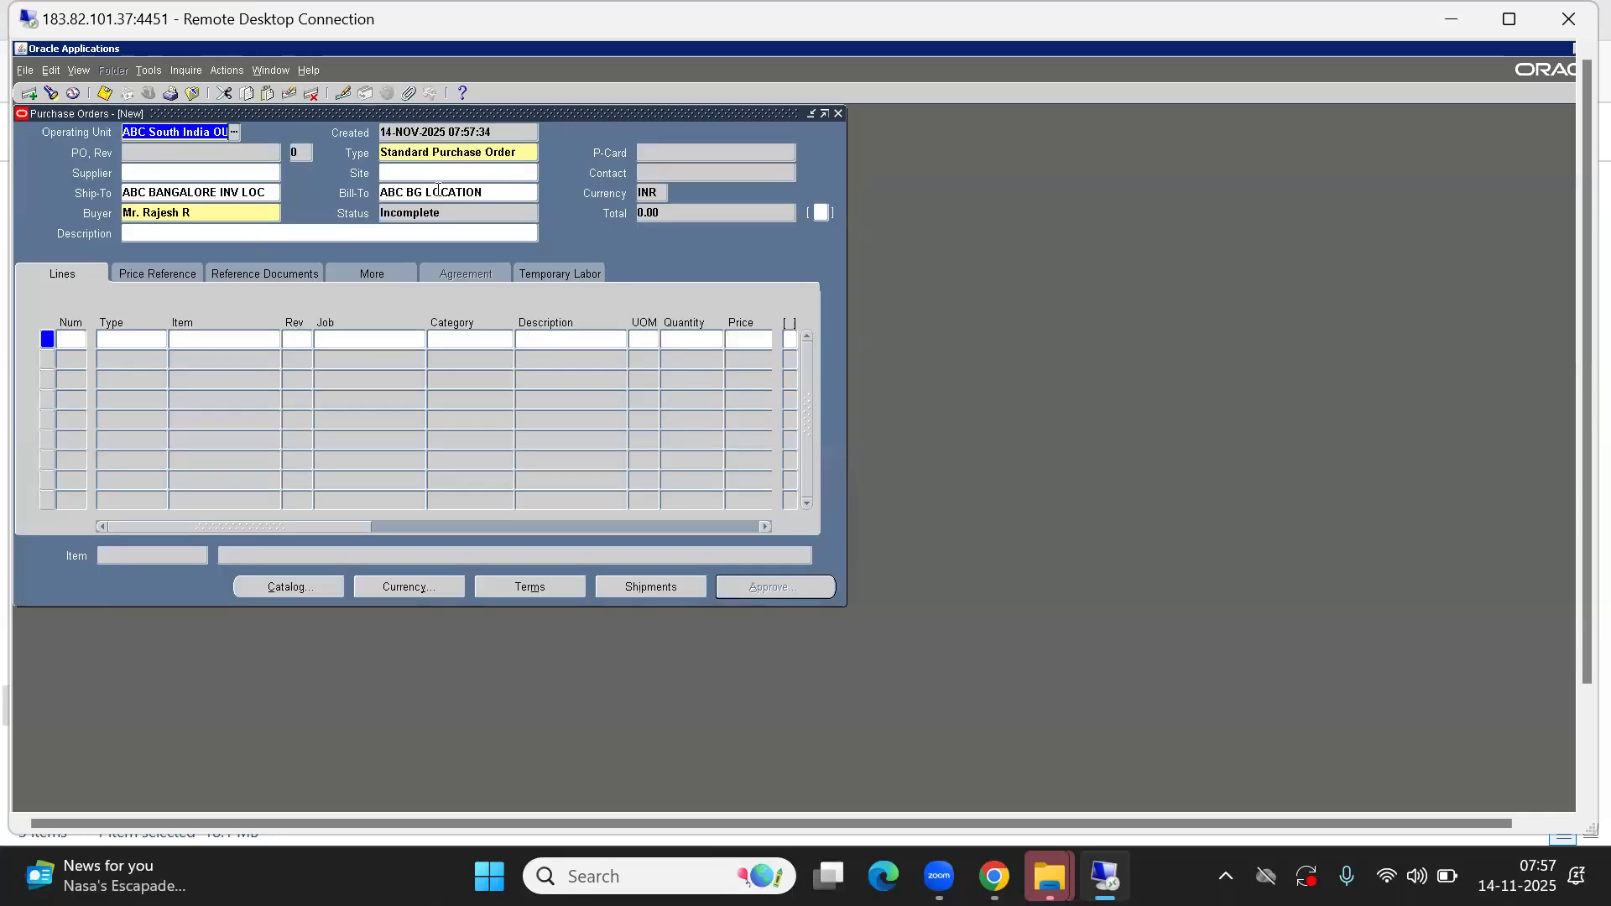
pyautogui.press('F11')
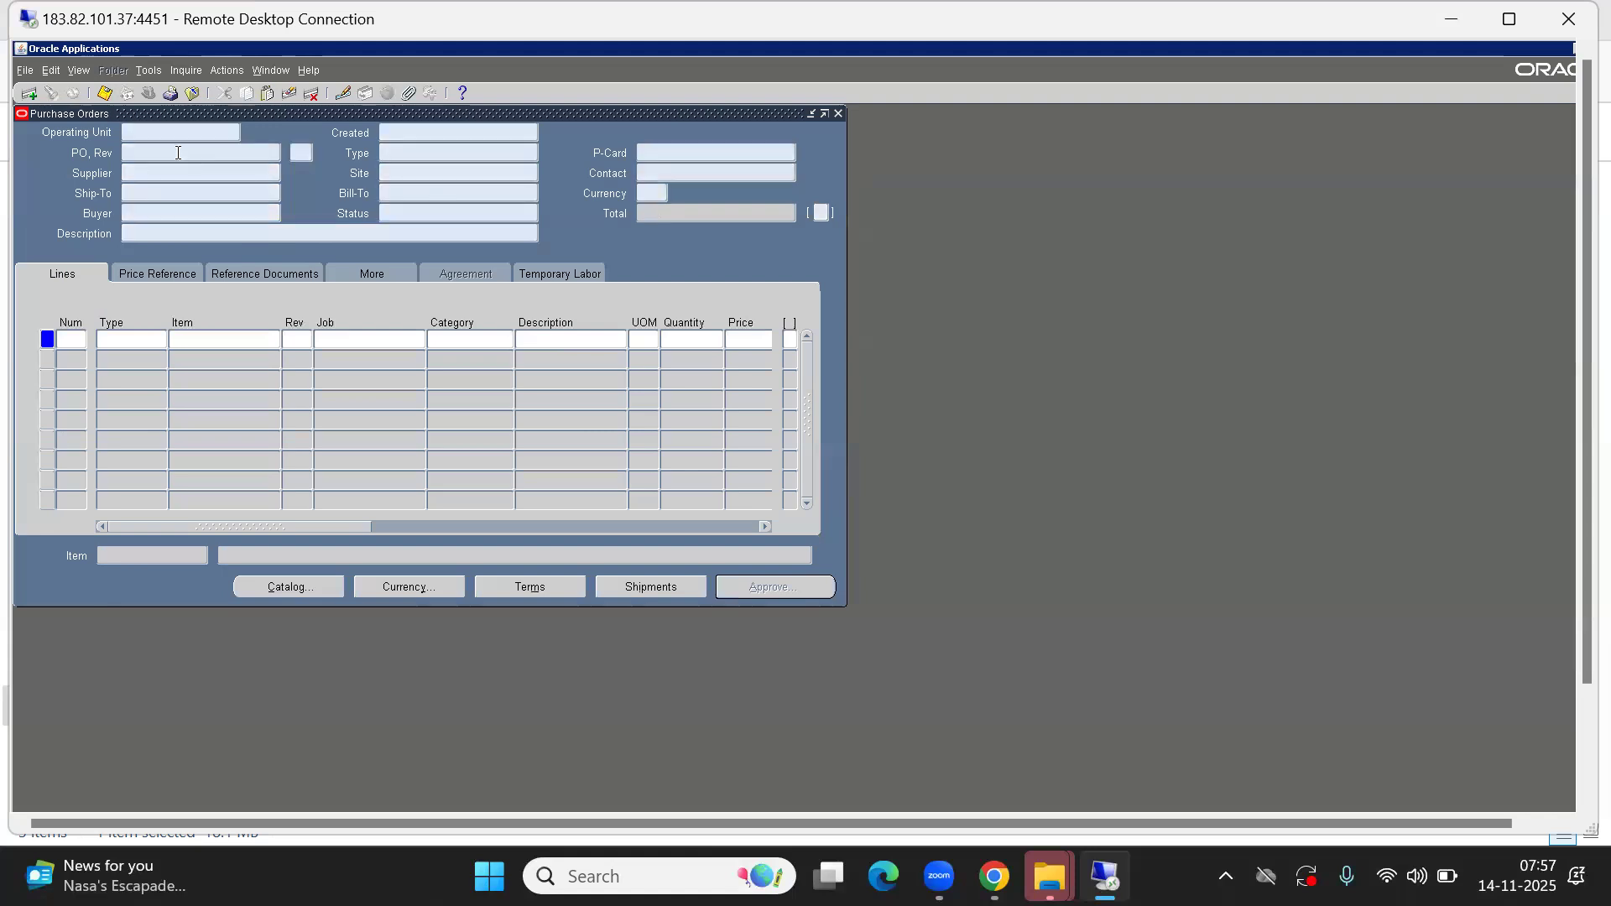
pyautogui.press('F4')
# Open Purchase Order Summary and find the contract agreement's header by looking up document numbers that start with 4000
pyautogui.press('Up')
pyautogui.press('Return')
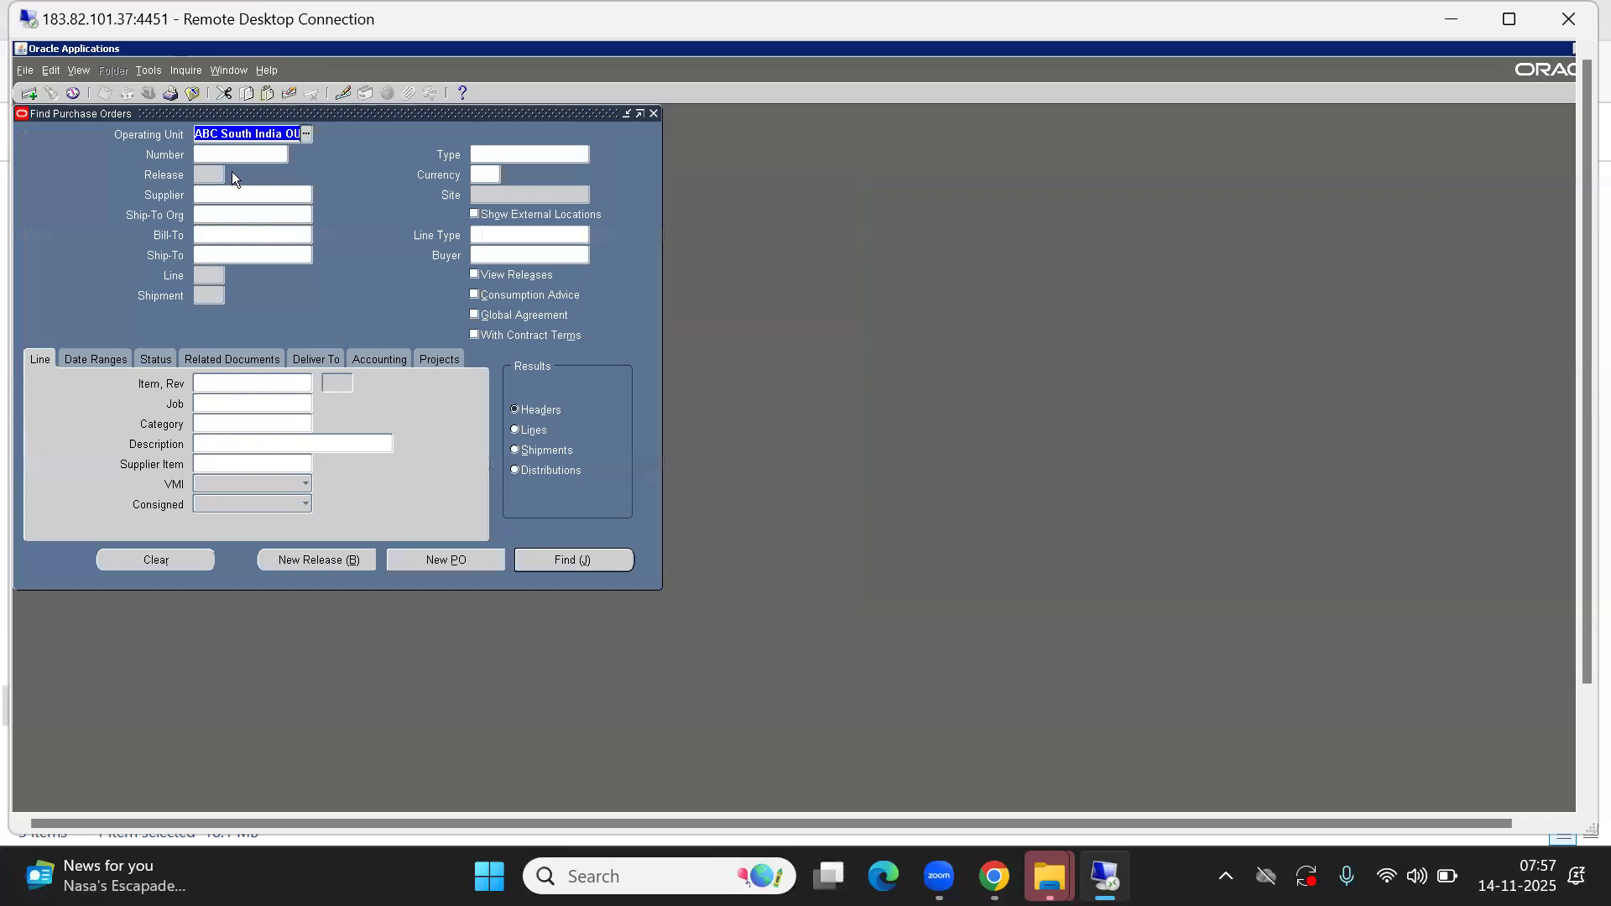
pyautogui.click(201, 154)
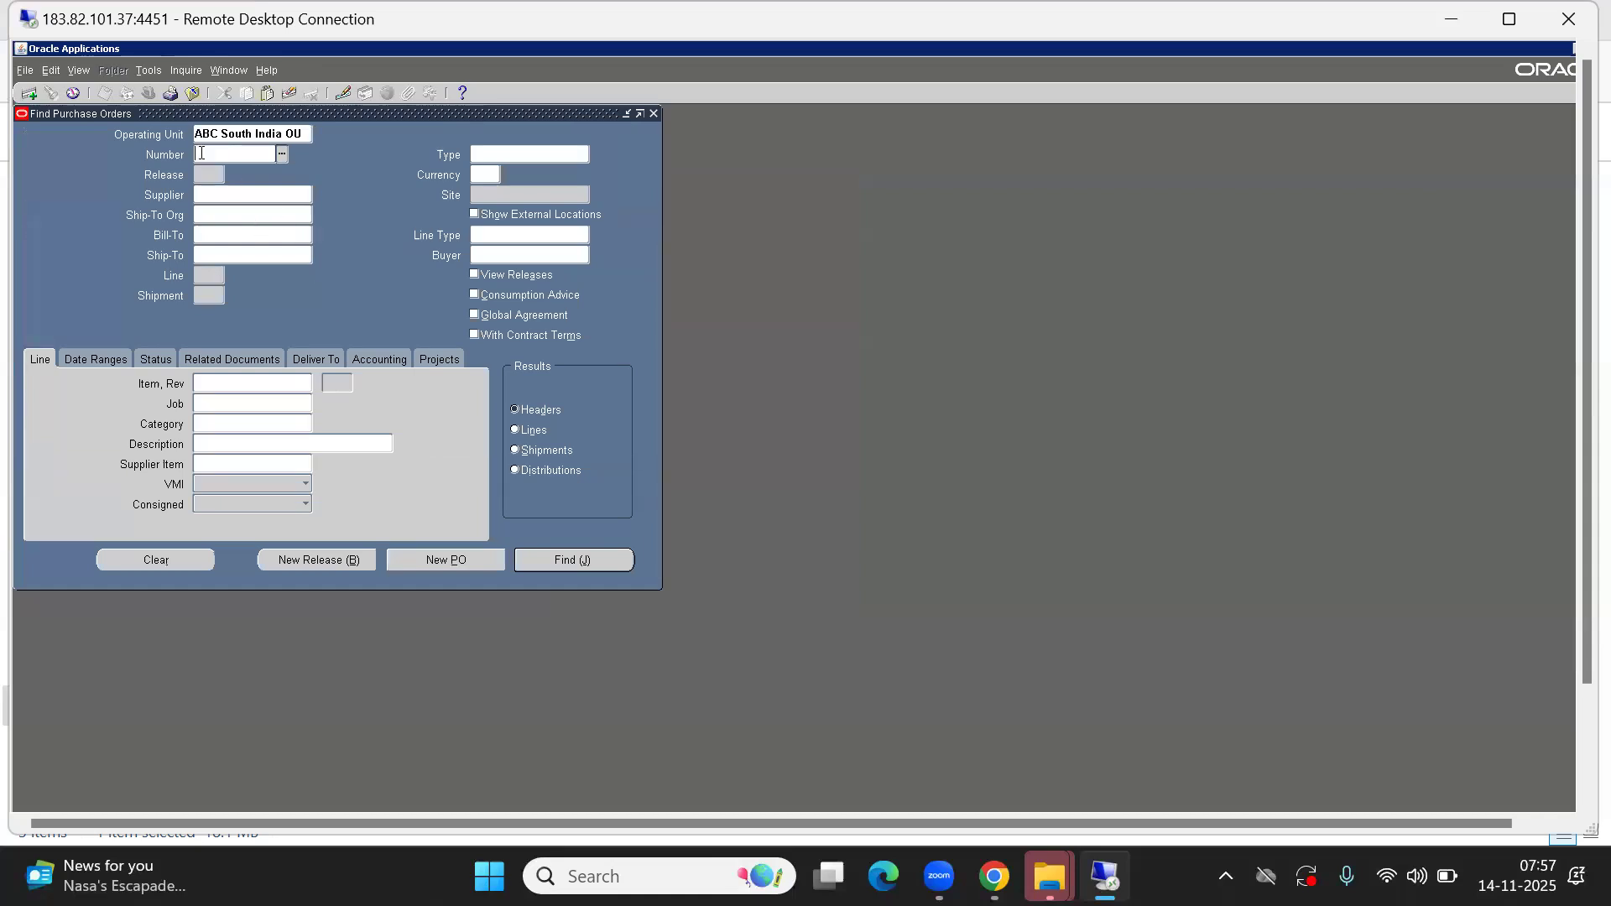
pyautogui.hotkey('ctrl', 'l')
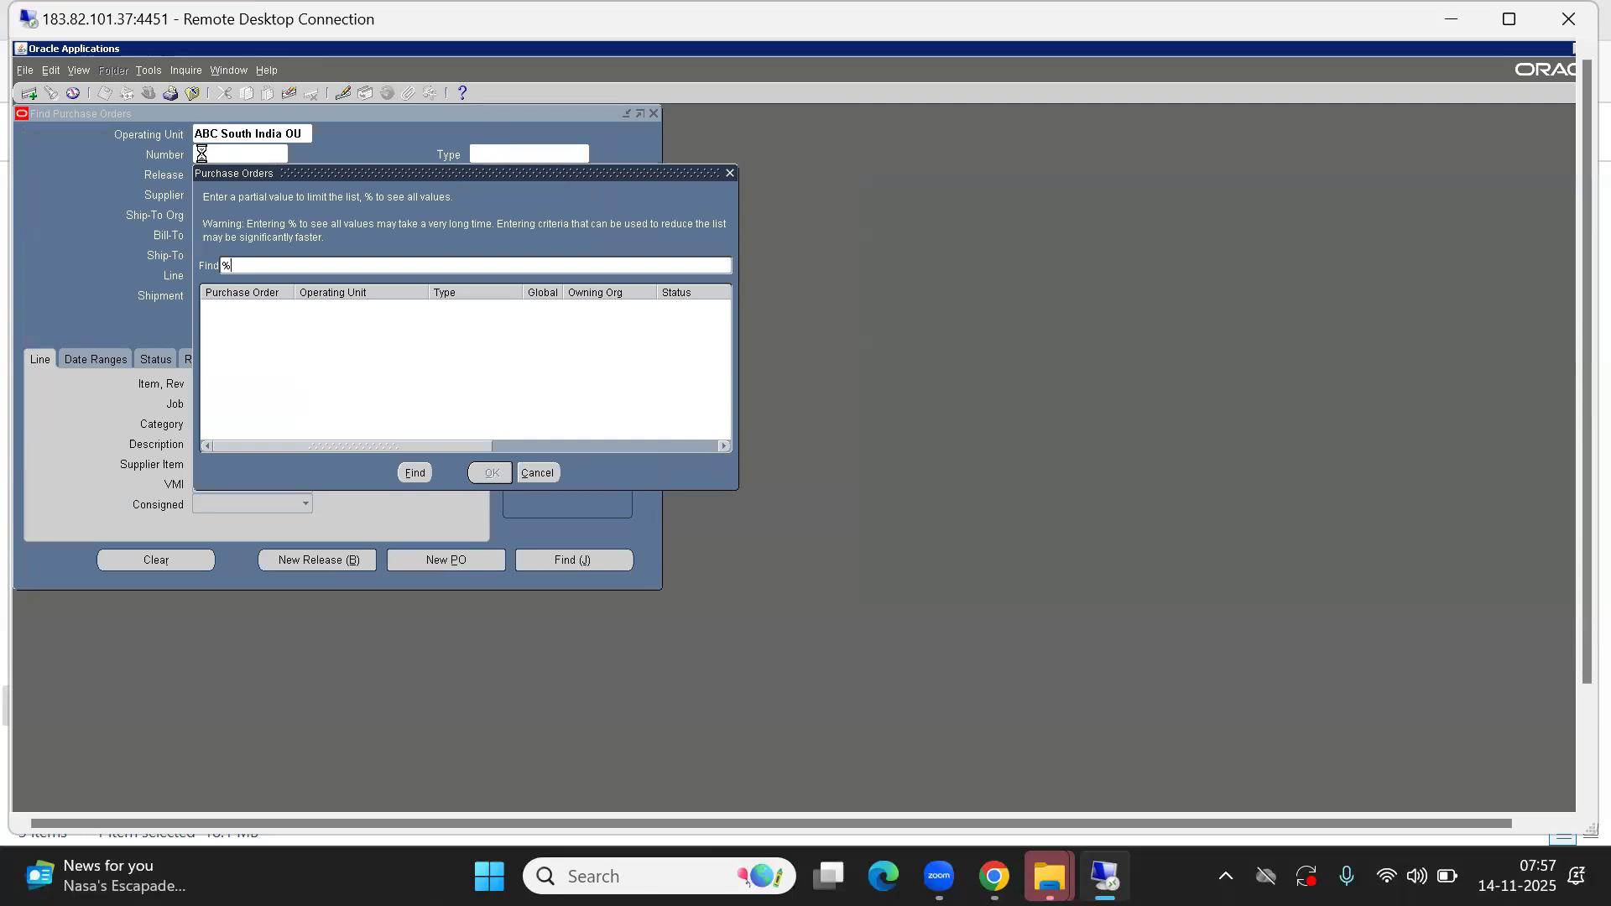
pyautogui.write('4000')
pyautogui.press('Return')
pyautogui.press('Down')
pyautogui.press('Down')
pyautogui.press('Down')
pyautogui.press('Down')
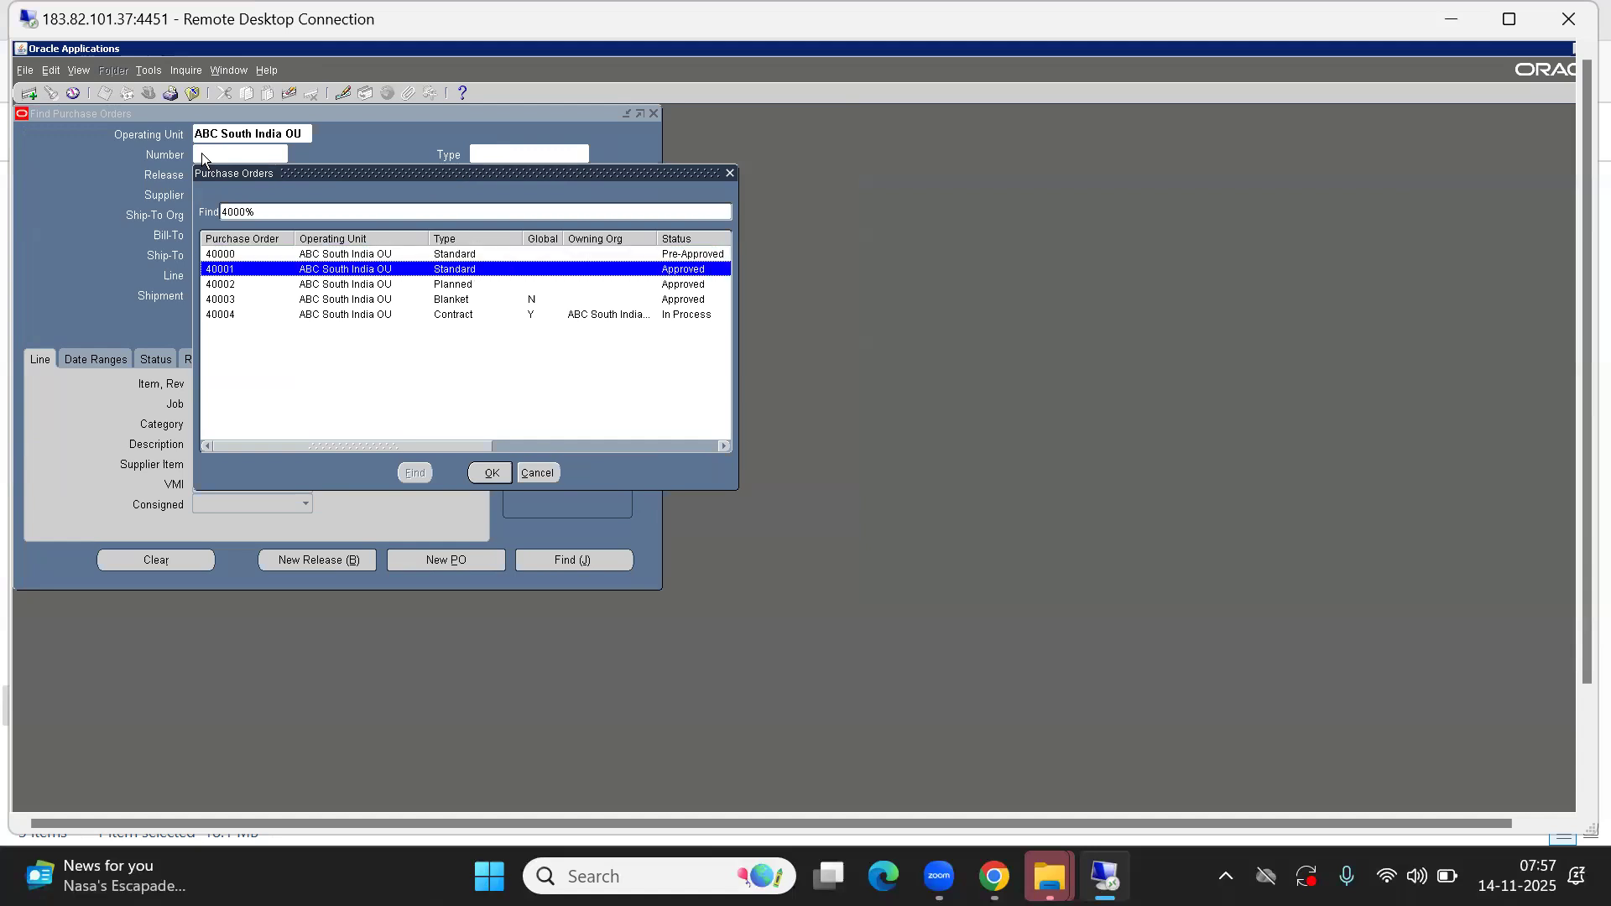
pyautogui.press('Return')
pyautogui.click(572, 561)
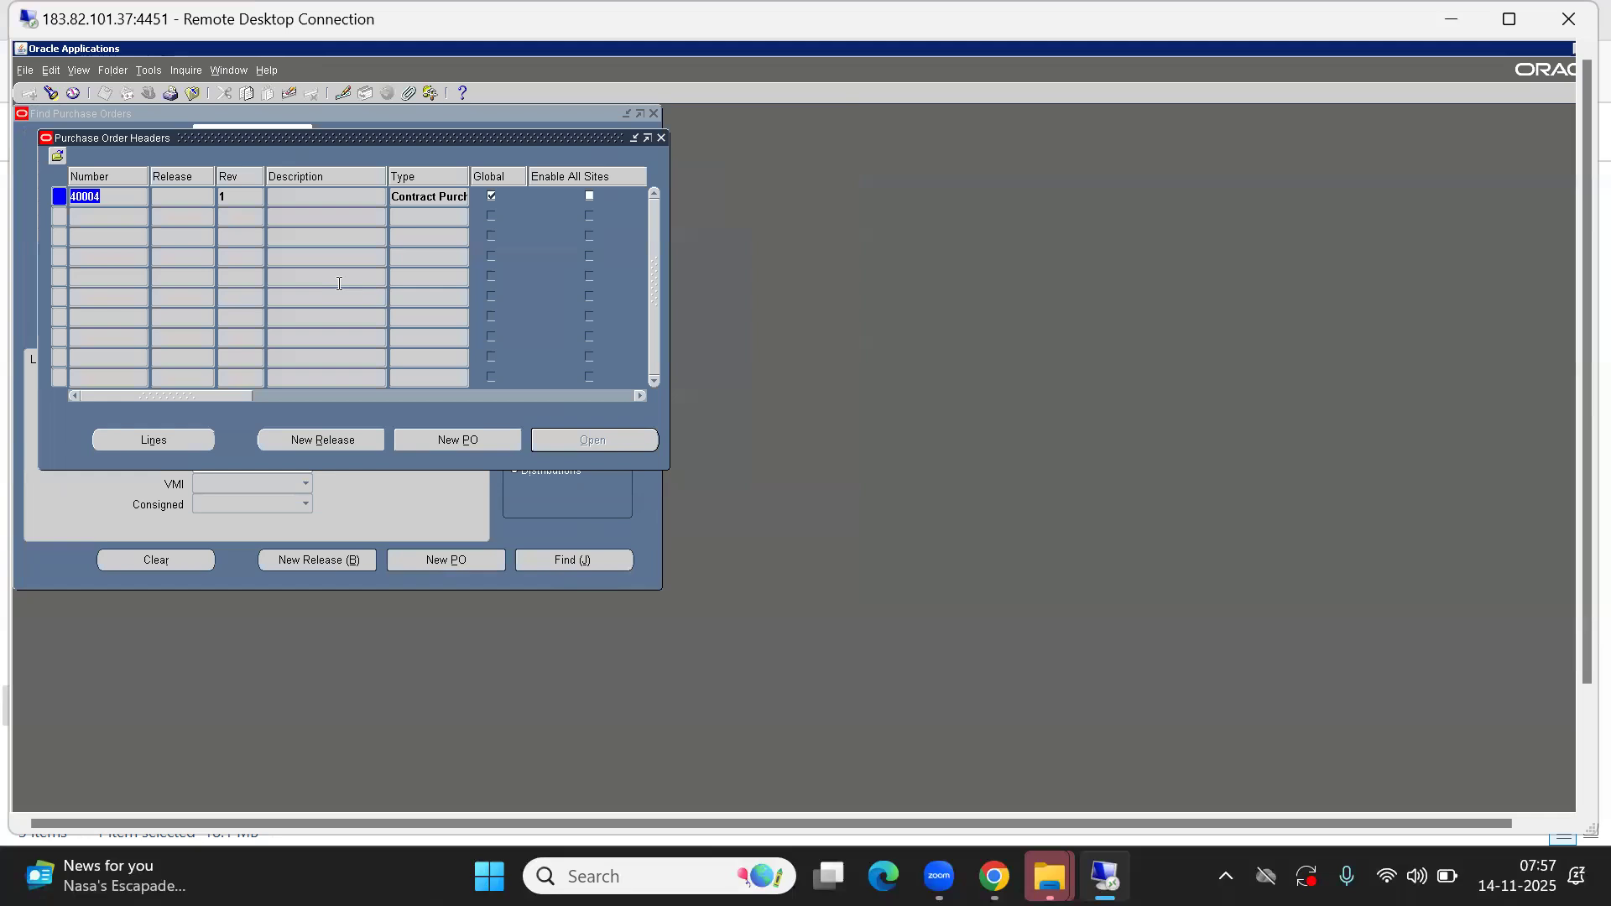
# Check the agreement's approval status and view its action history
pyautogui.moveTo(250, 394); pyautogui.dragTo(352, 389)
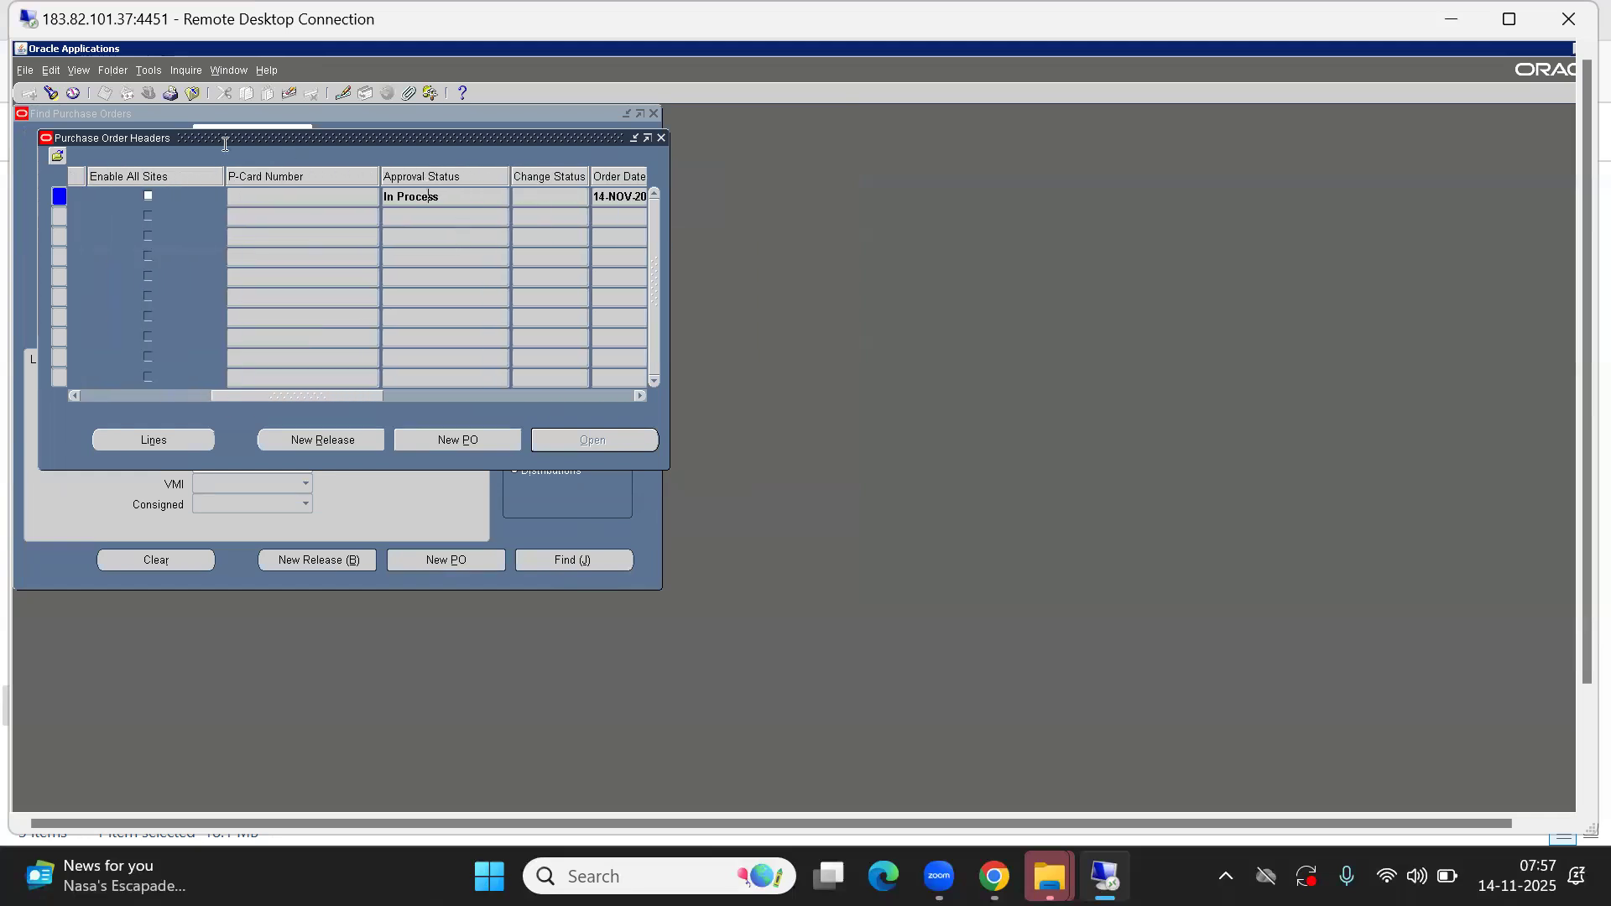
pyautogui.click(149, 71)
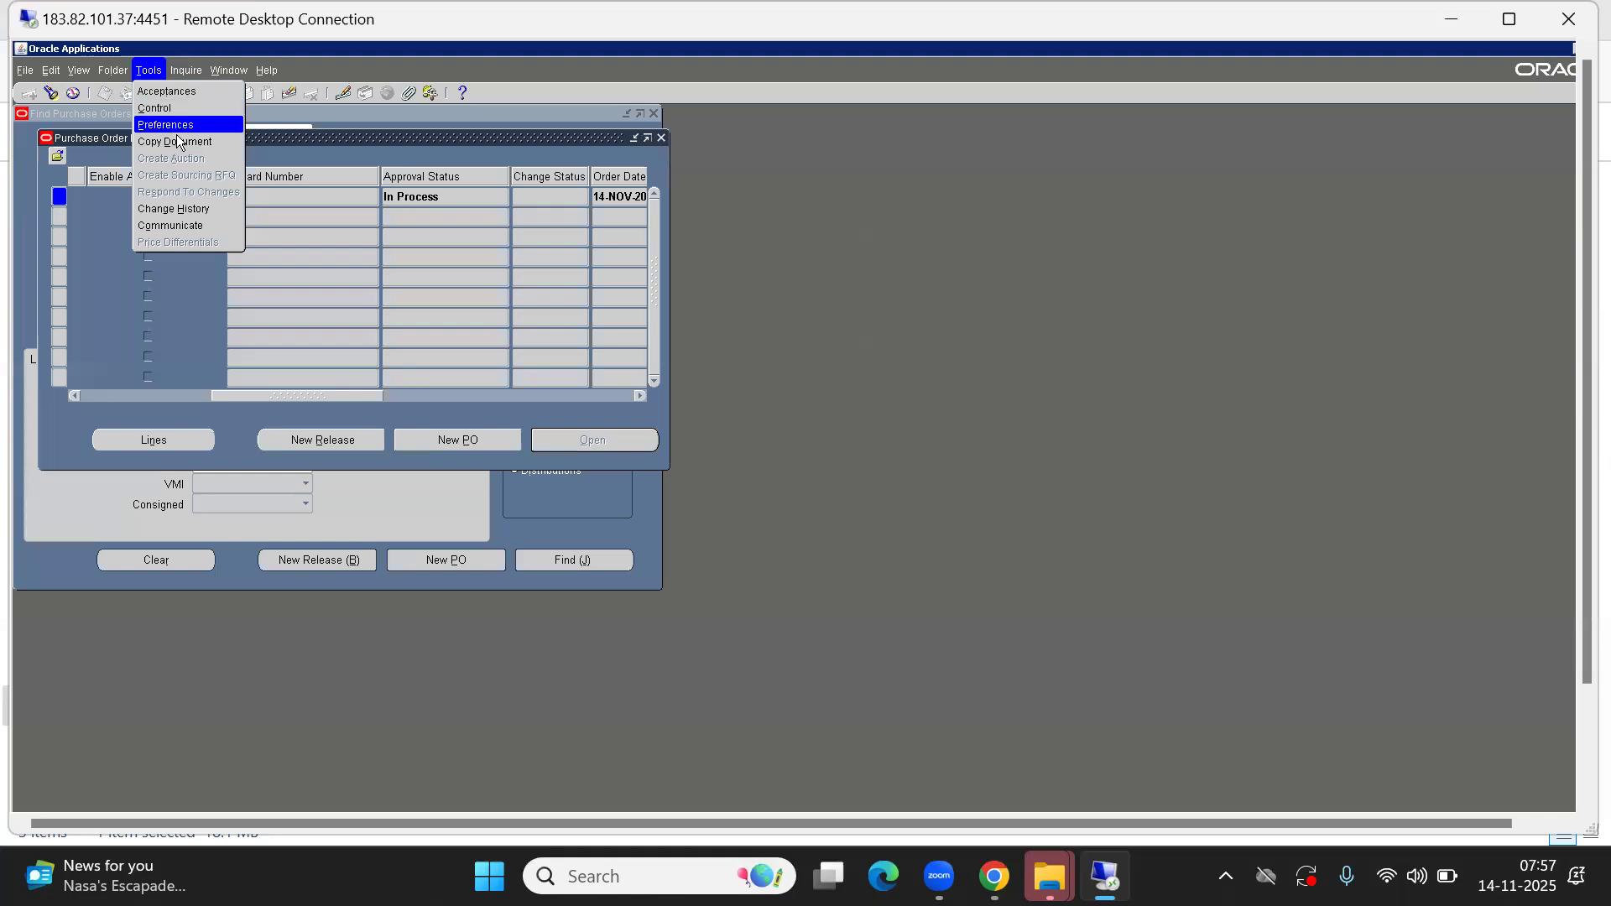
pyautogui.click(186, 67)
pyautogui.click(235, 143)
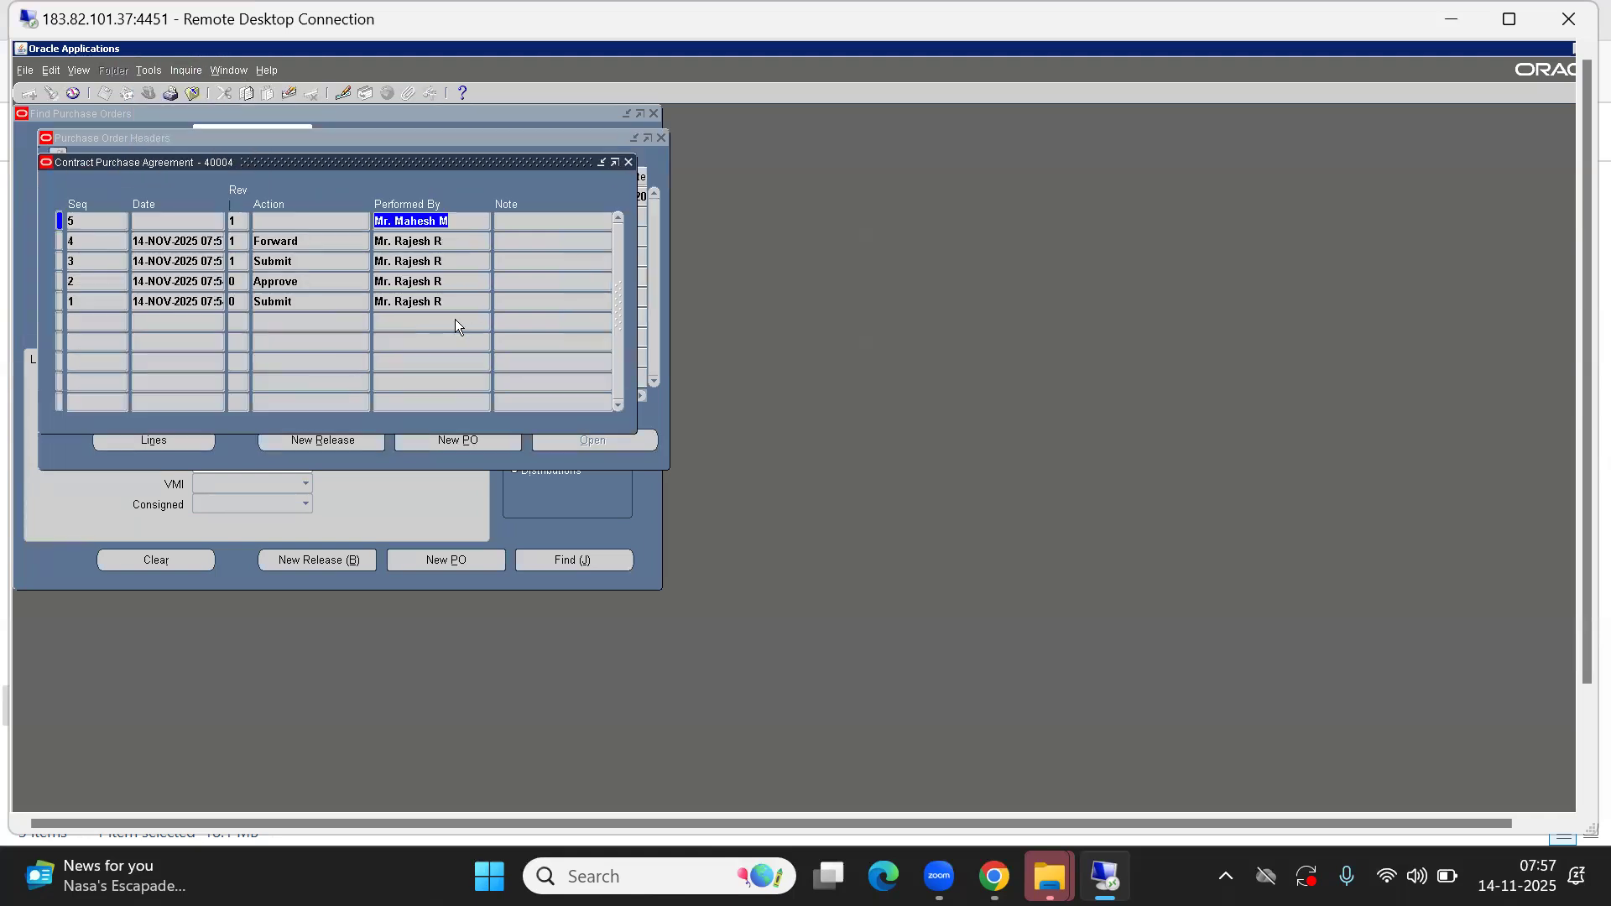
pyautogui.click(628, 162)
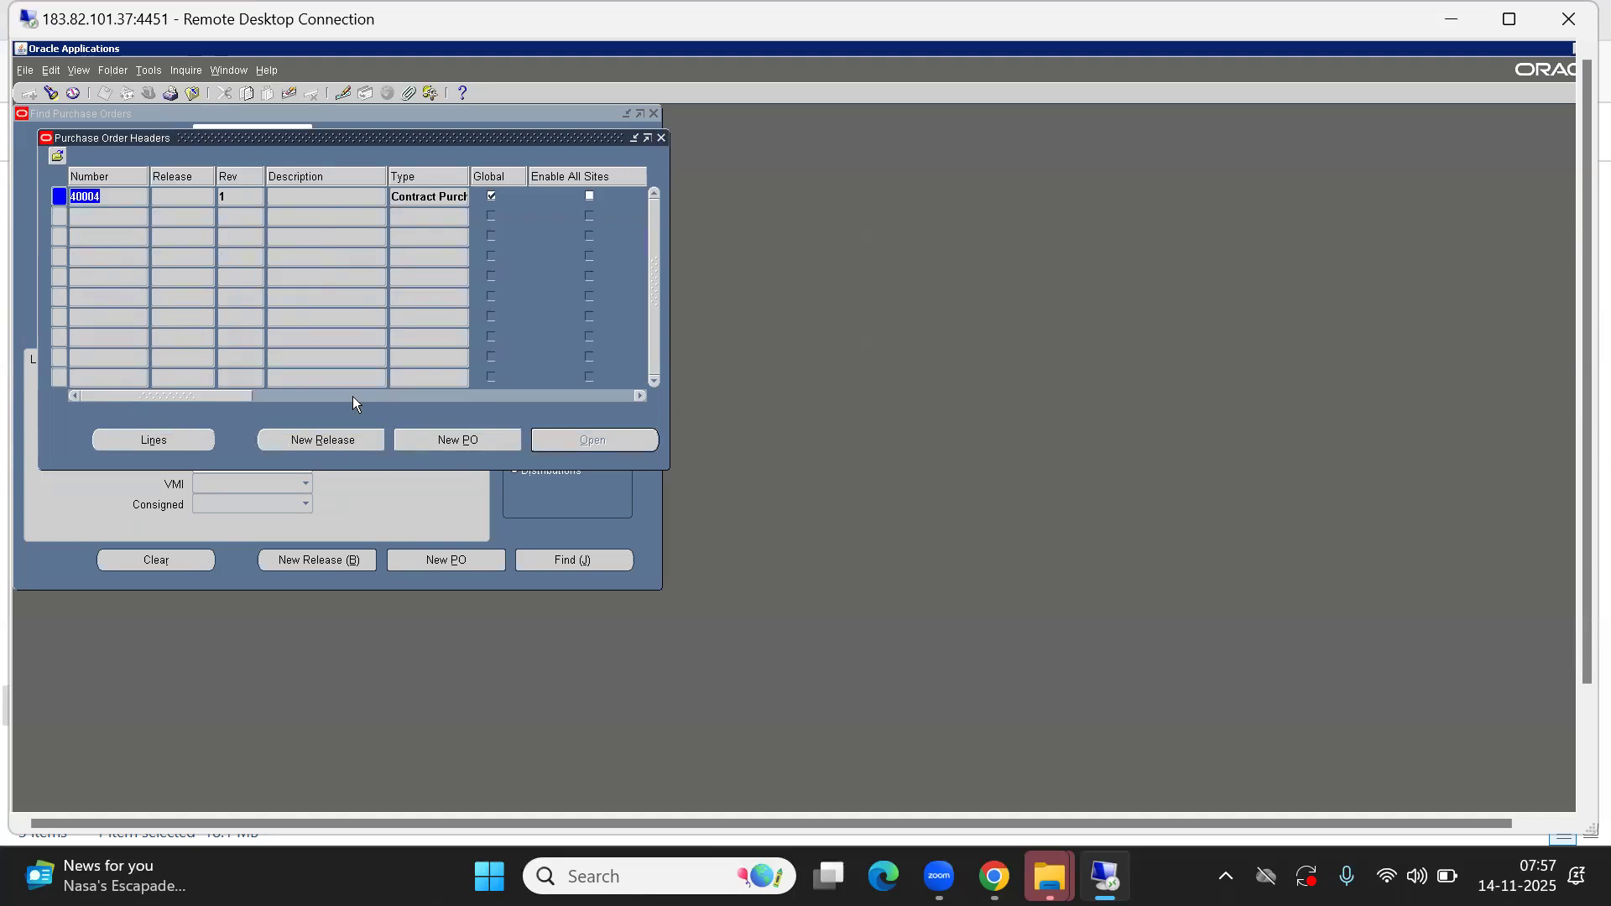
# Review the agreement header's supplier, currency and amount columns and try to open its lines
pyautogui.moveTo(161, 393); pyautogui.dragTo(437, 362)
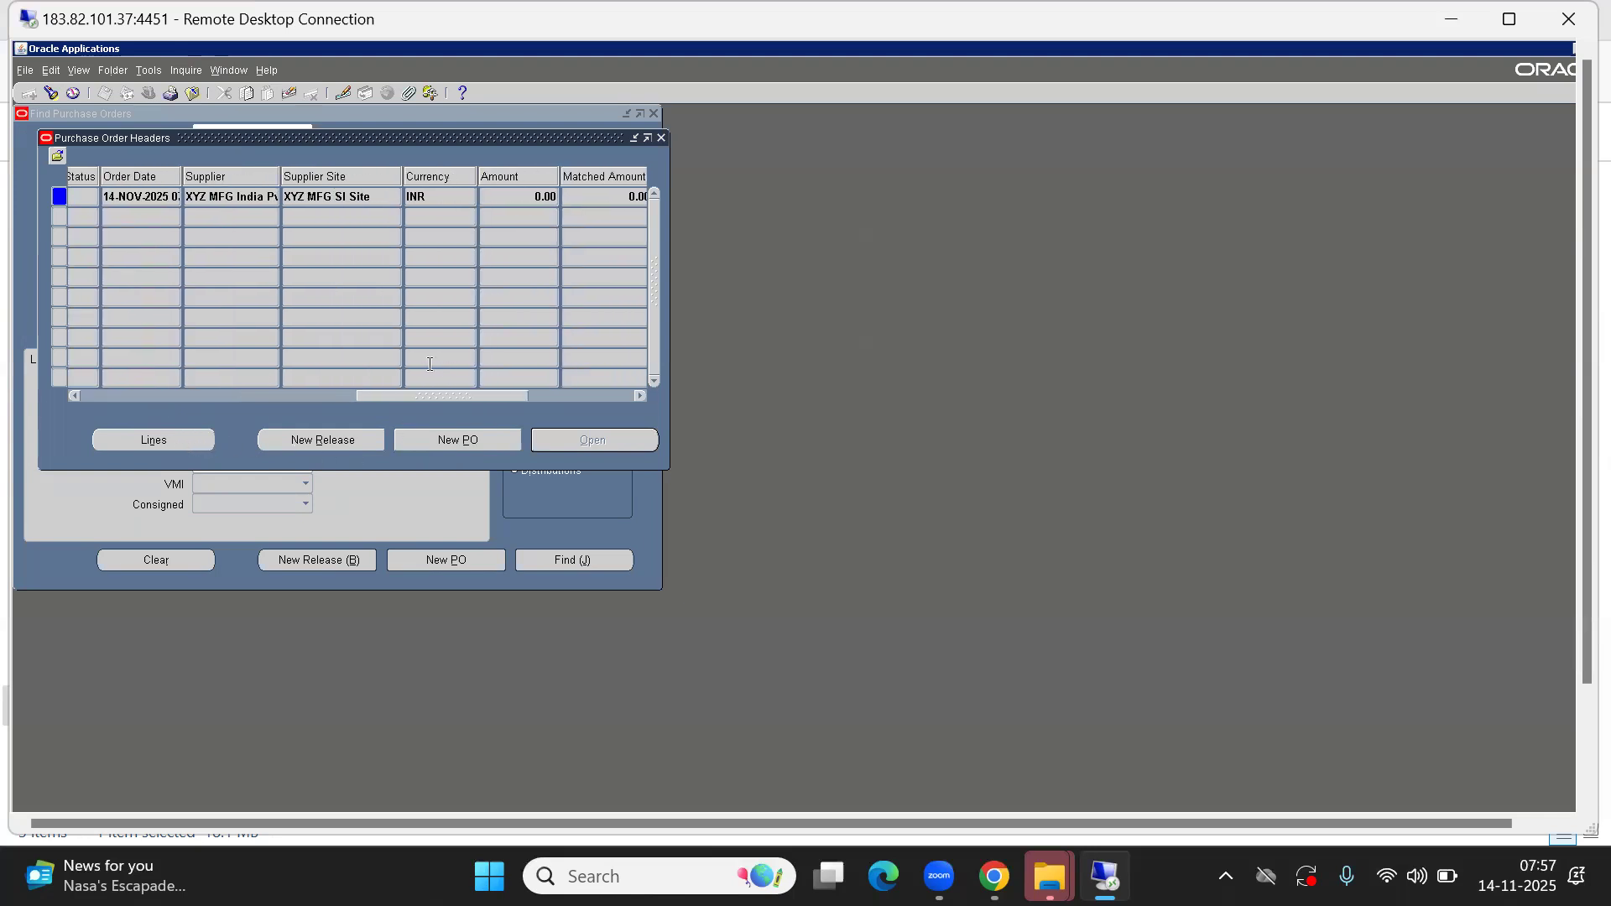
pyautogui.moveTo(399, 395); pyautogui.dragTo(126, 361)
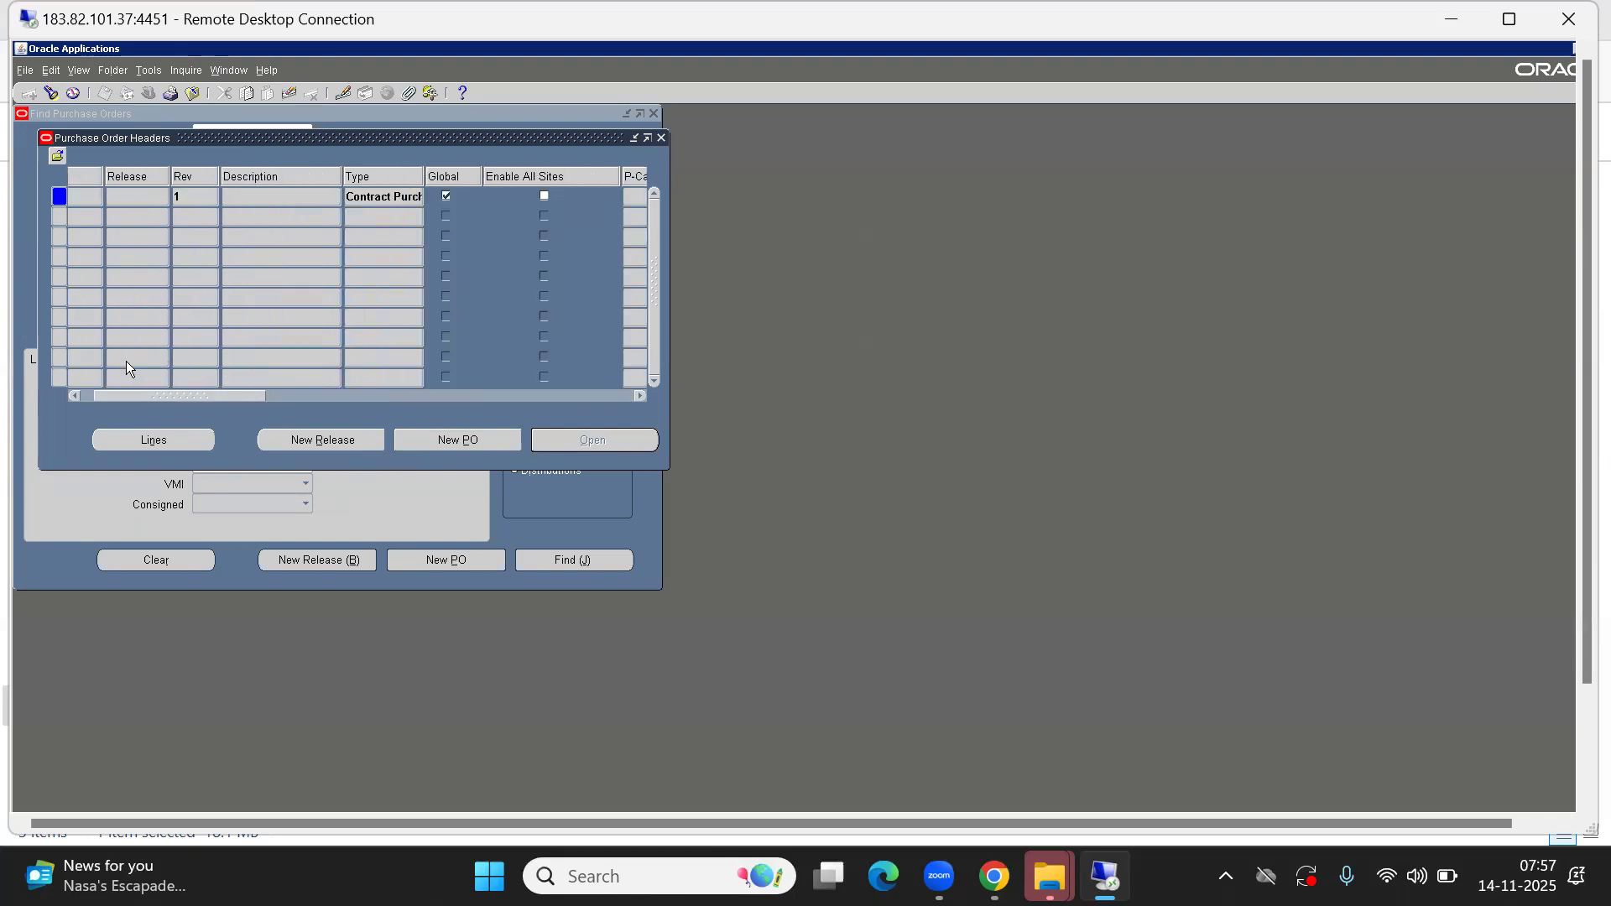
pyautogui.click(153, 443)
pyautogui.press('Return')
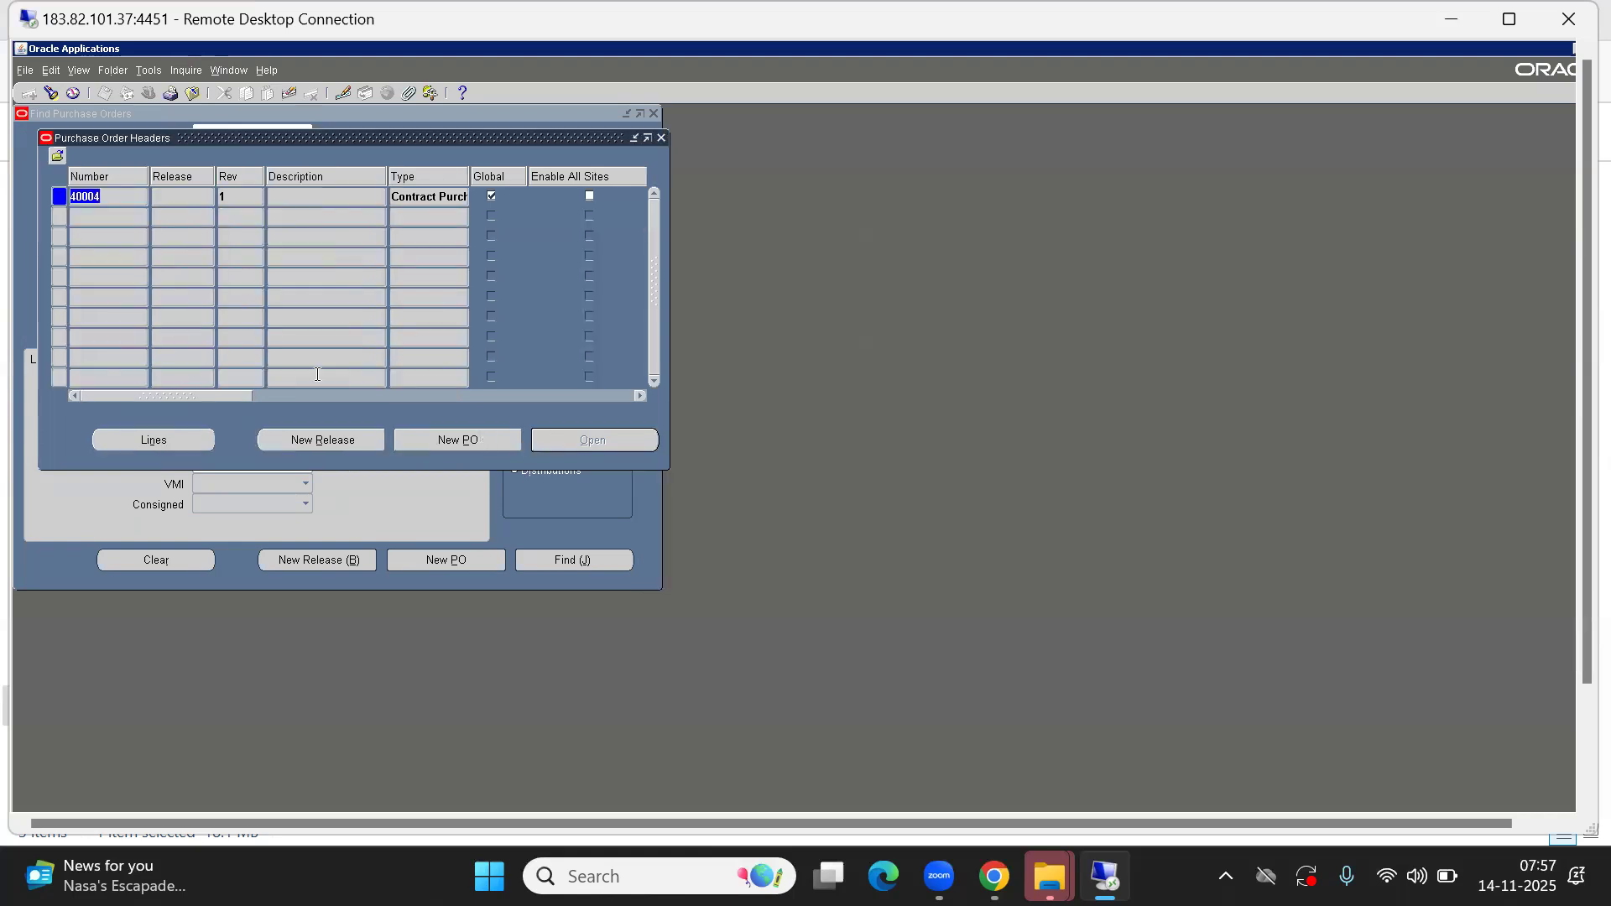
pyautogui.hotkey('alt', 'f')
pyautogui.press('c')
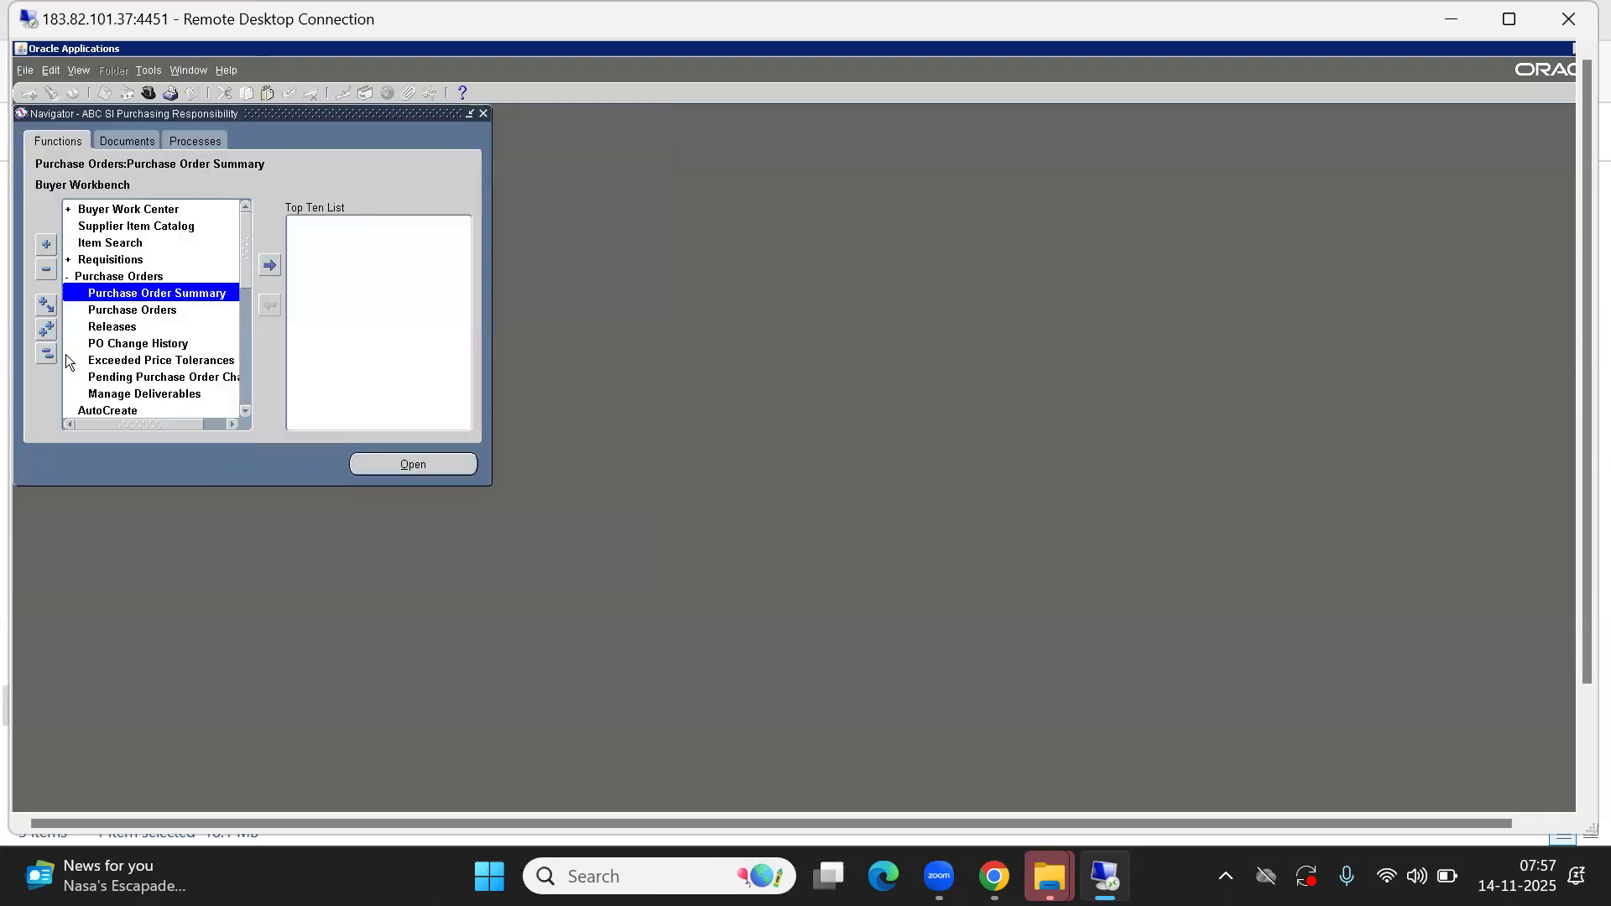
pyautogui.click(124, 311)
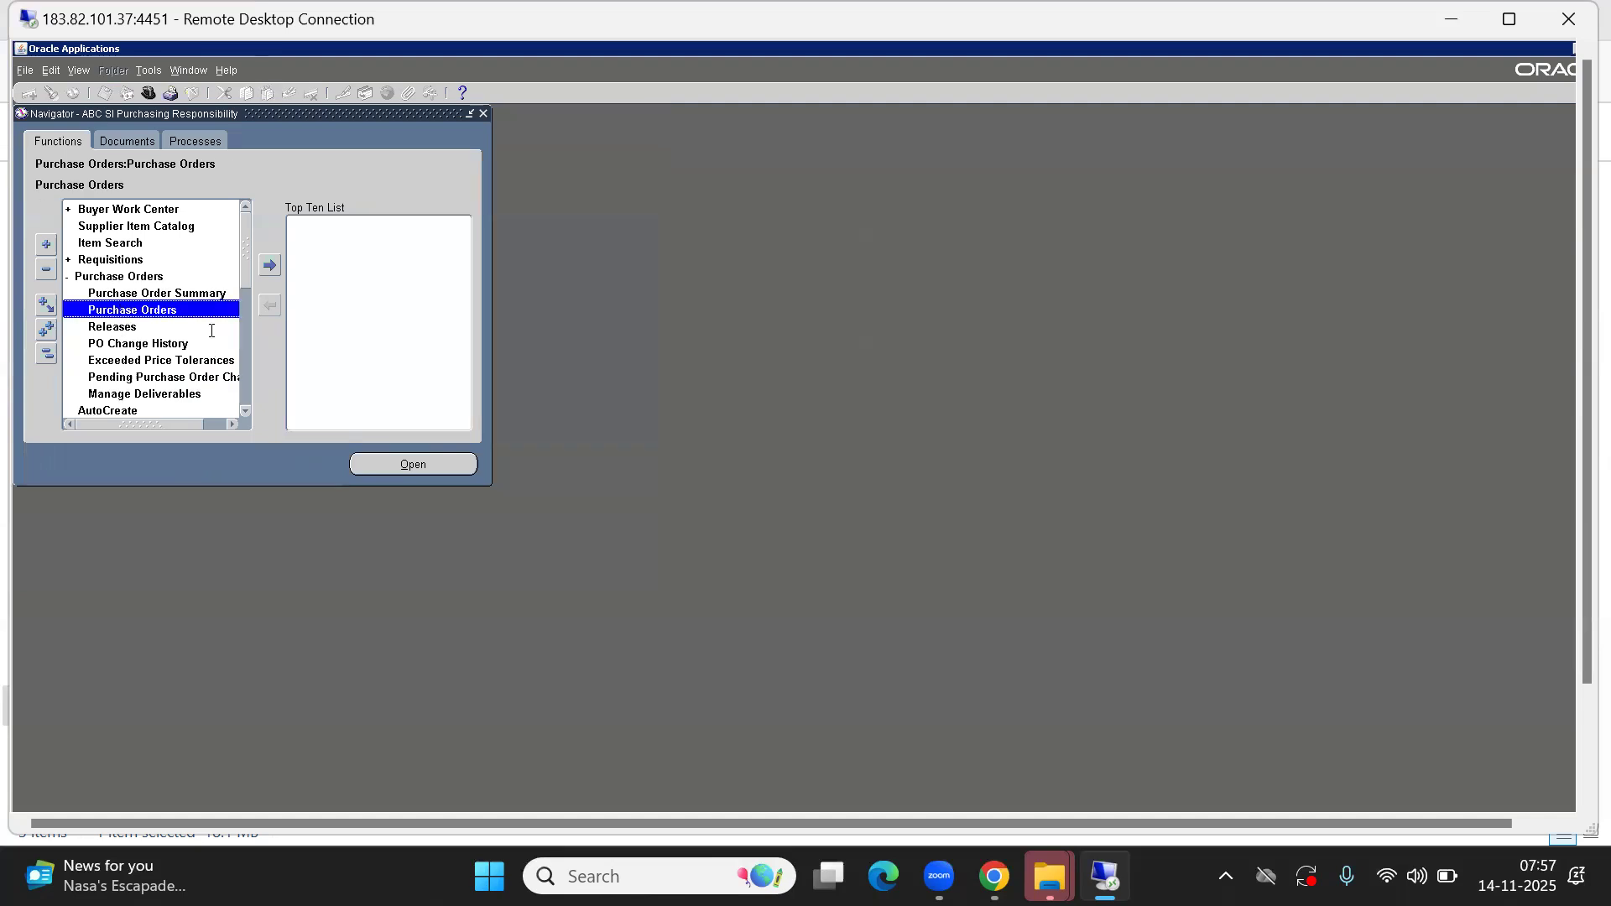
pyautogui.hotkey('alt', 'f')
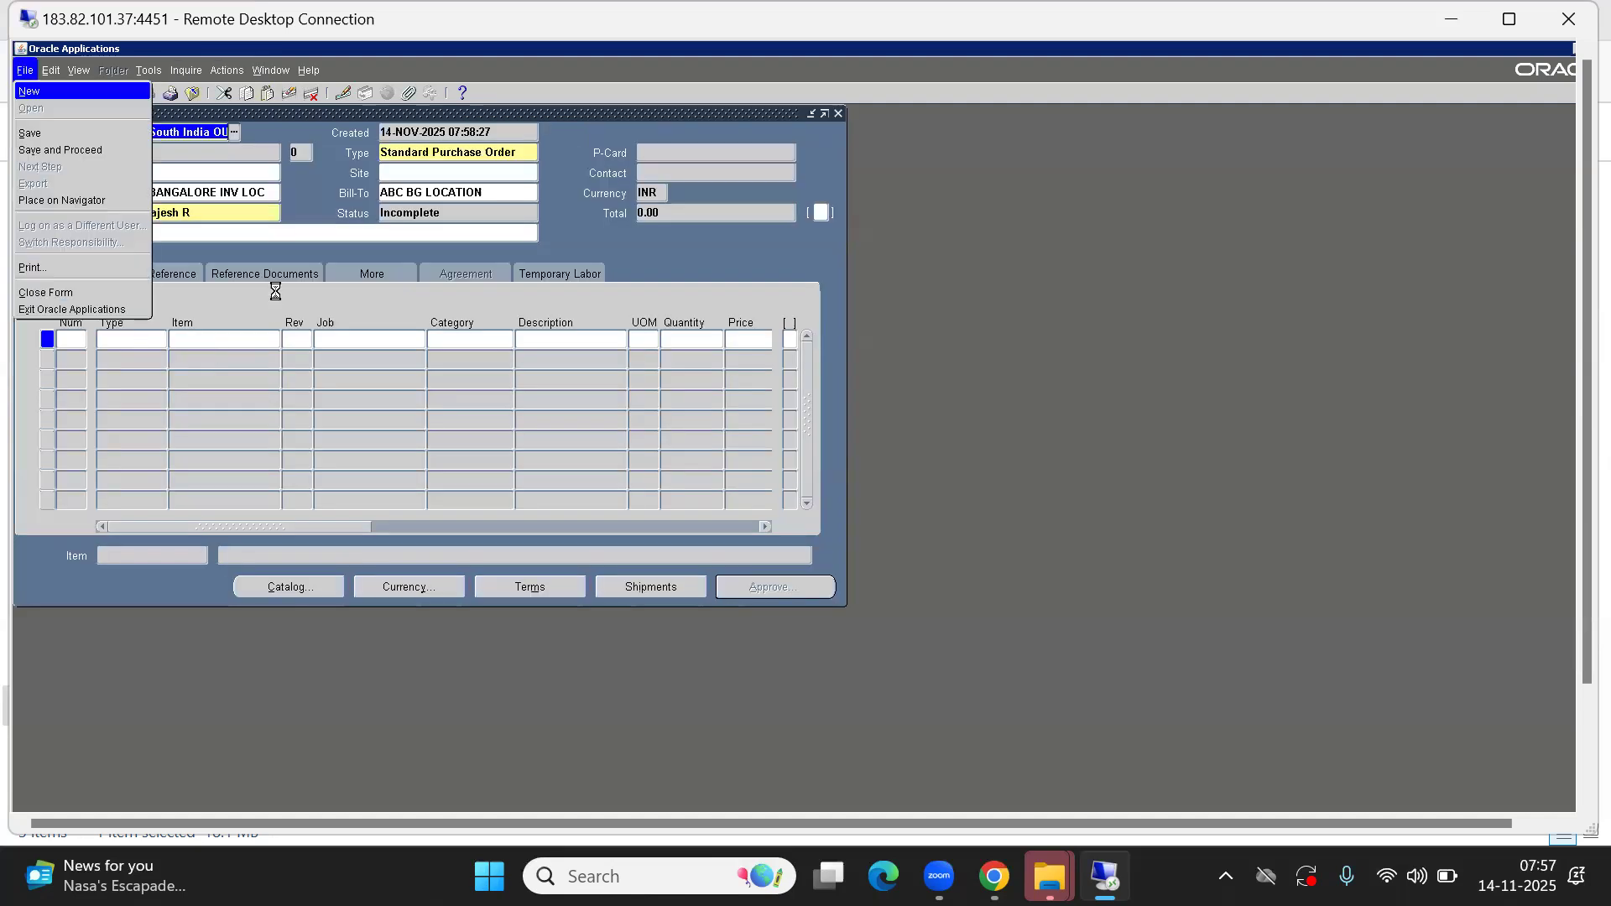
pyautogui.press('c')
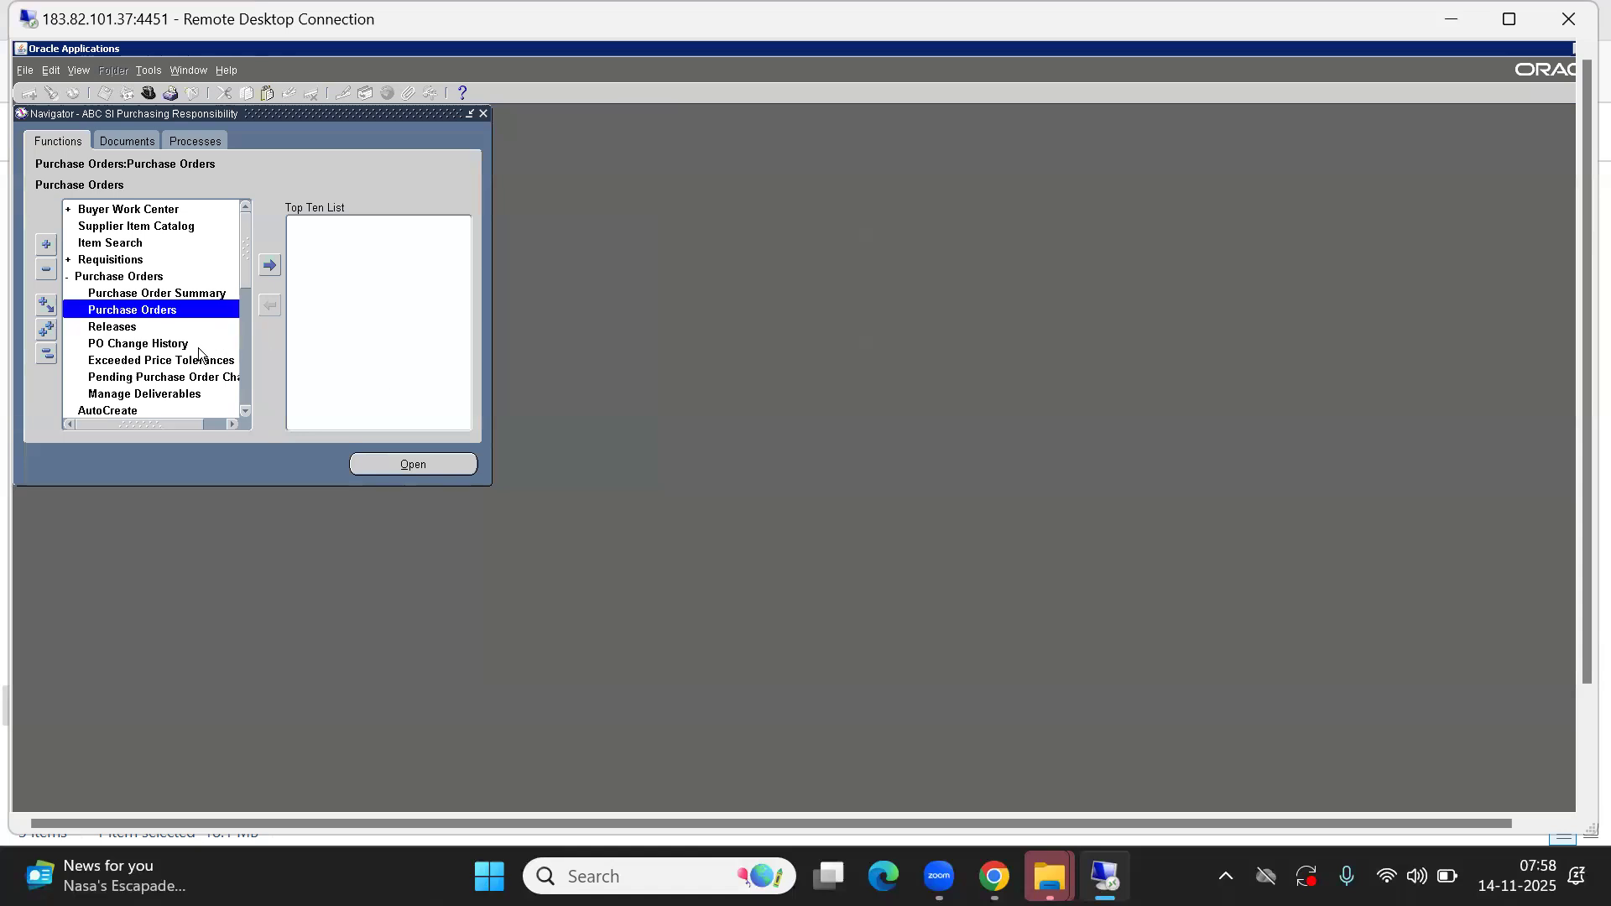
# Open Purchase Order Summary and find the headers of type Contract Purchase Agreement
pyautogui.doubleClick(138, 293)
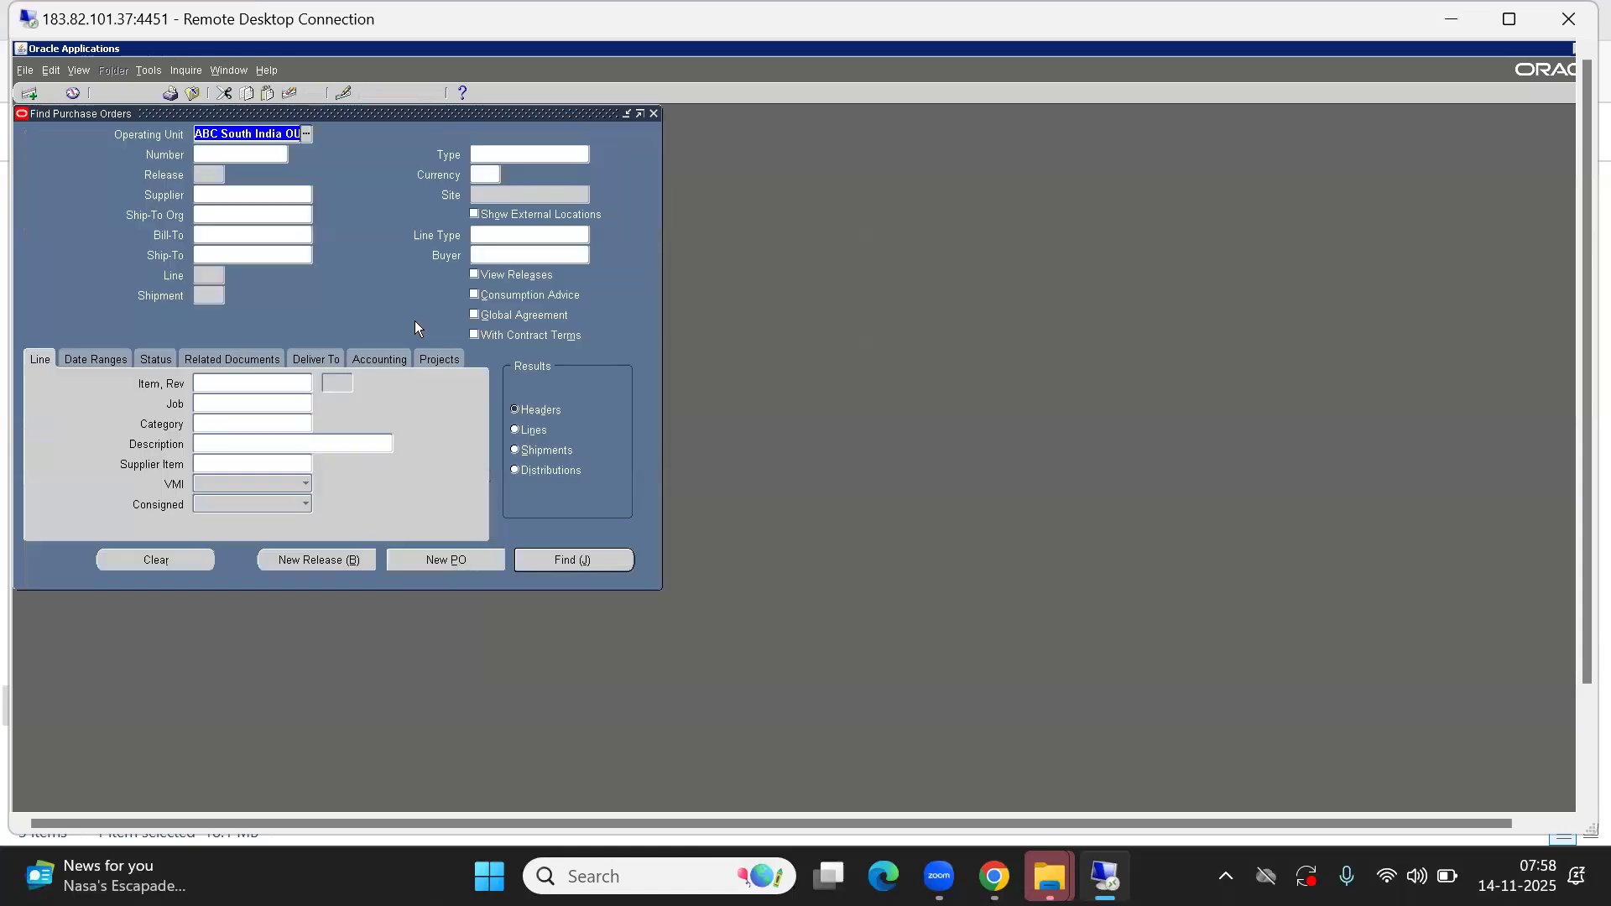
pyautogui.click(529, 151)
pyautogui.write('c')
pyautogui.press('Tab')
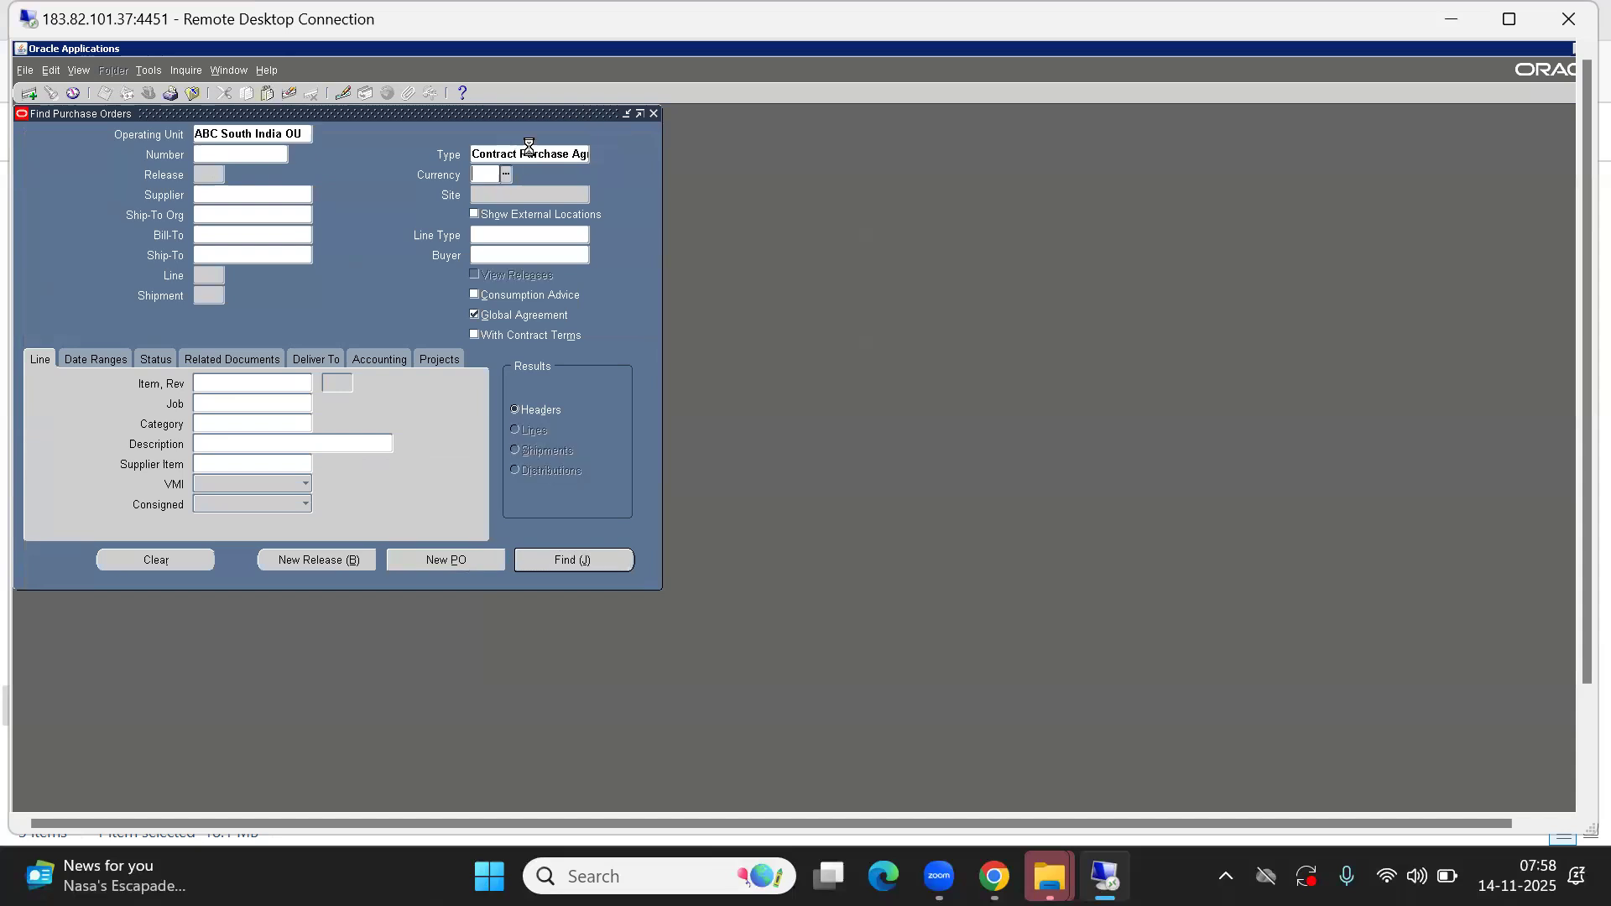
pyautogui.press('Return')
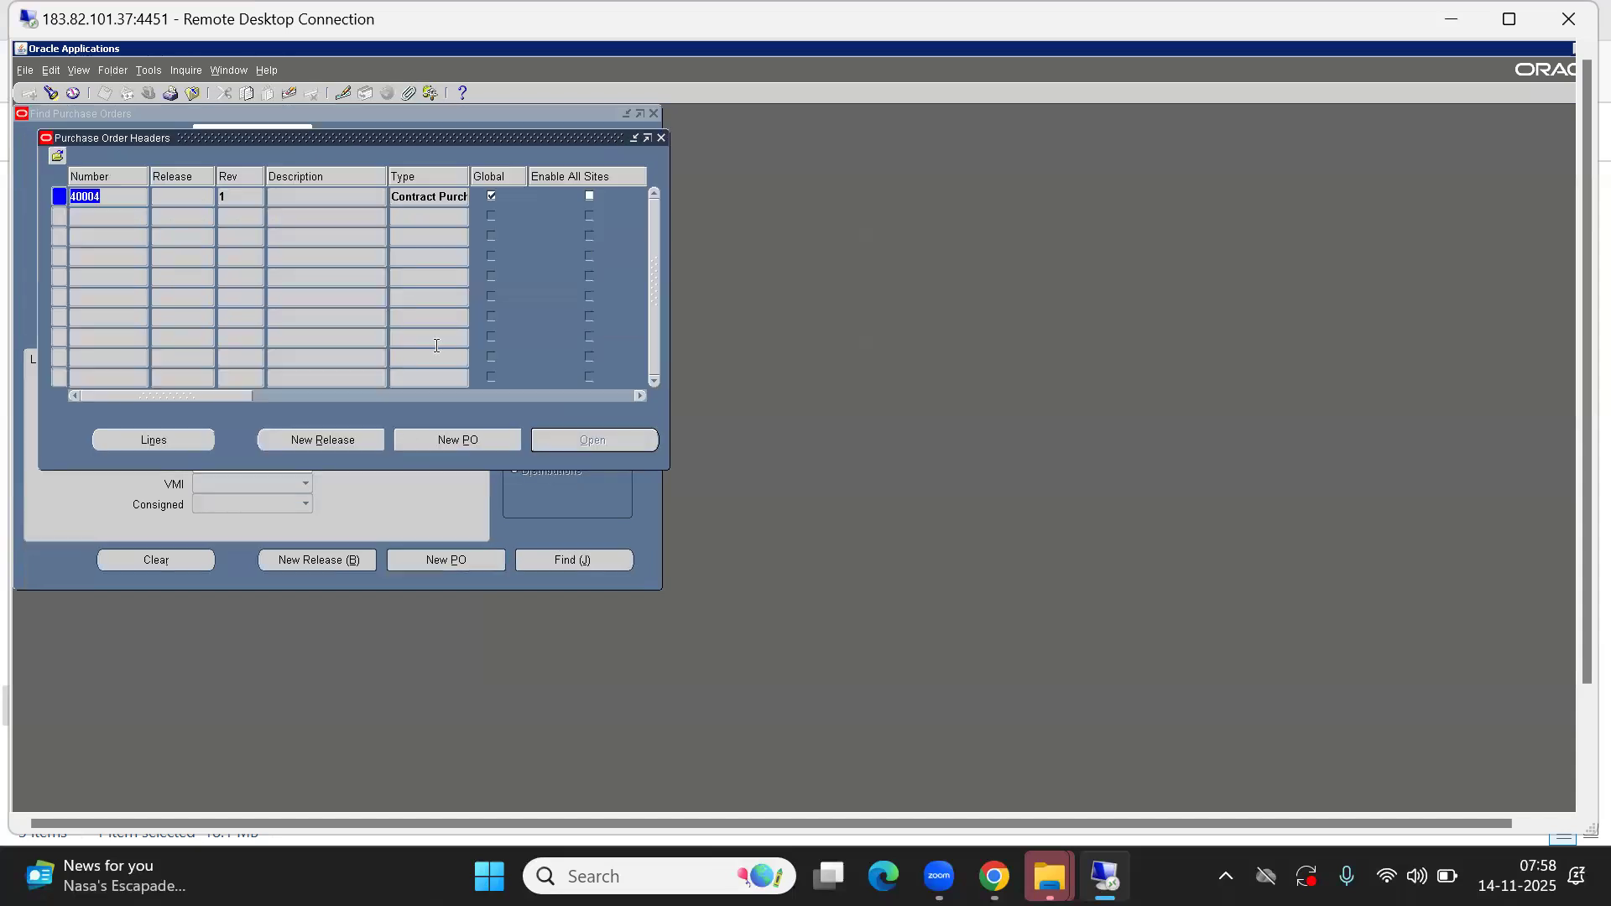
# Add the Amount Agreed field to the purchase order headers grid, beside the Buyer column
pyautogui.moveTo(283, 390); pyautogui.dragTo(572, 359)
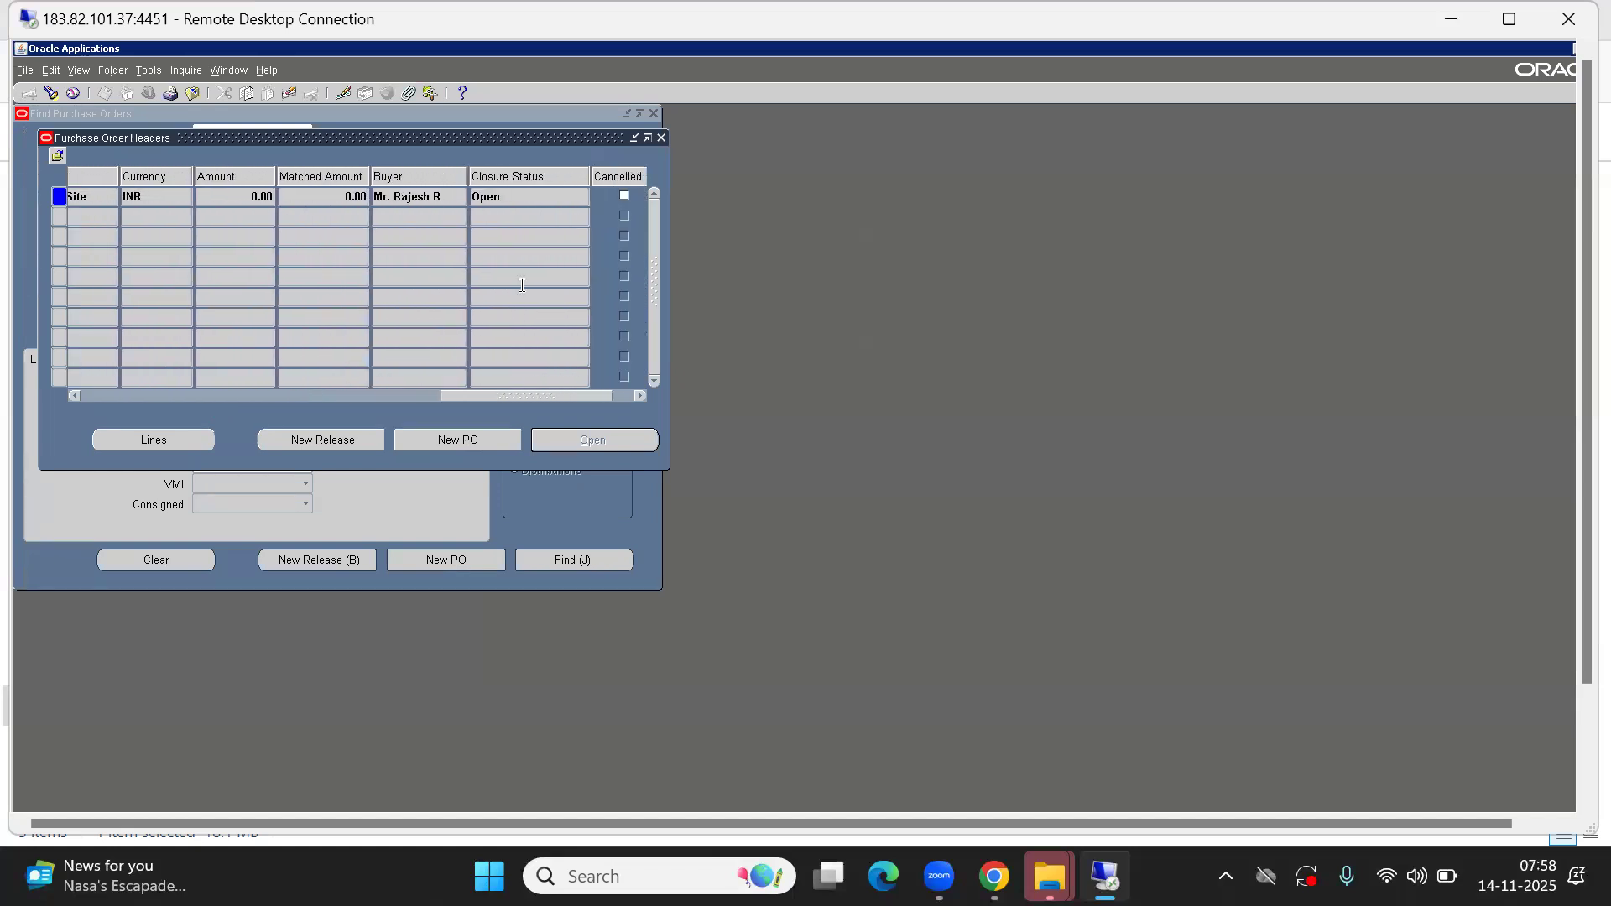
pyautogui.rightClick(408, 200)
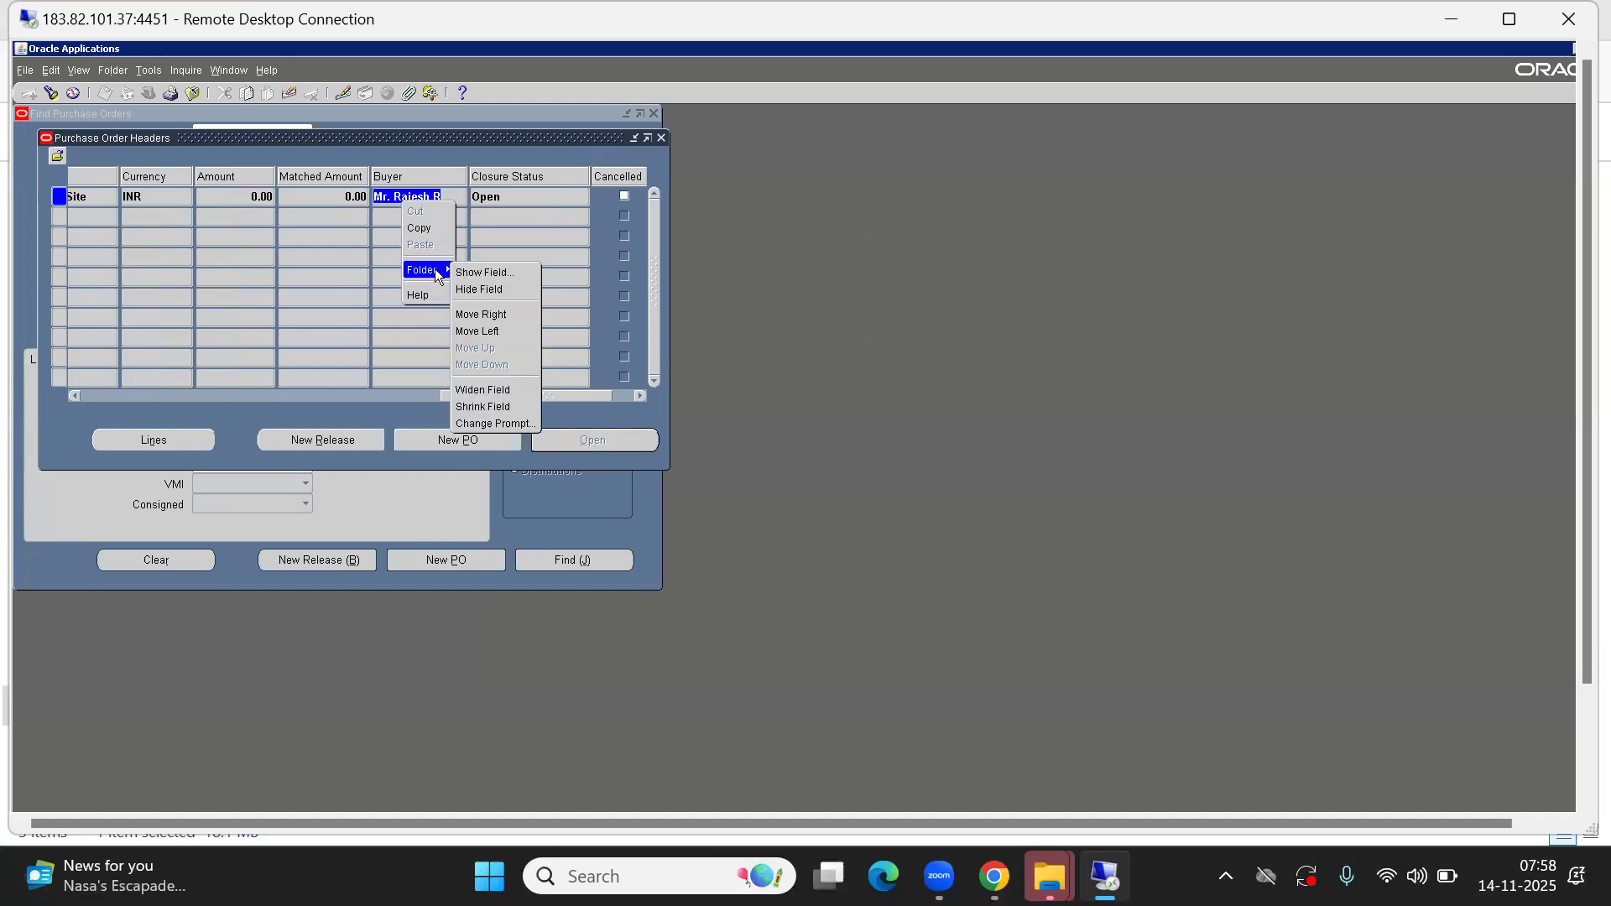
pyautogui.click(483, 272)
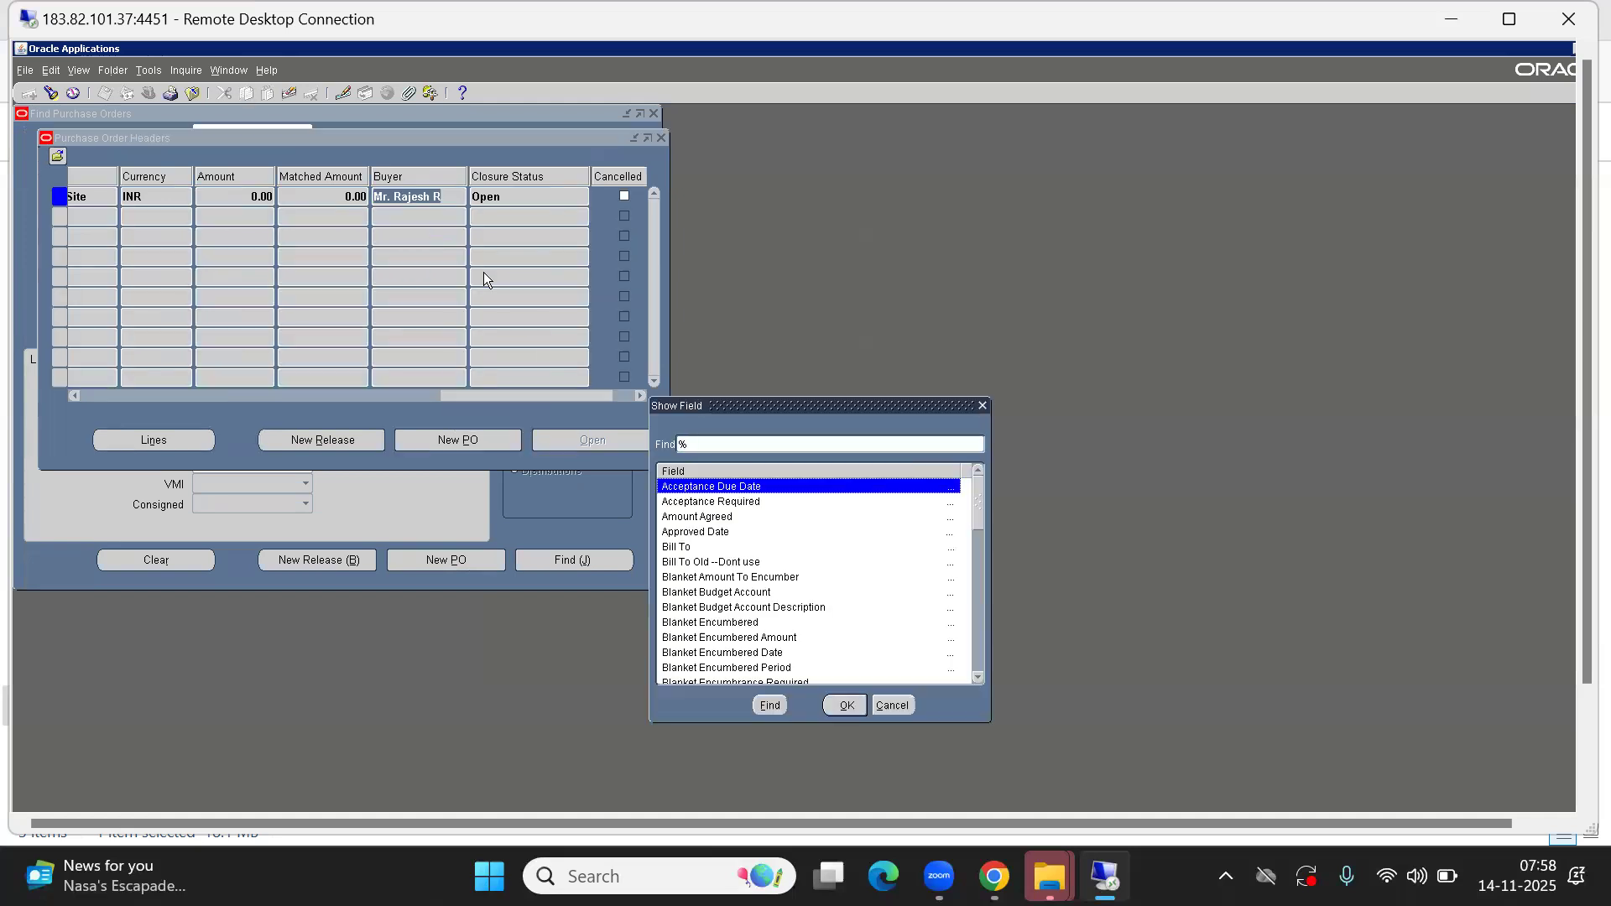
pyautogui.write('a')
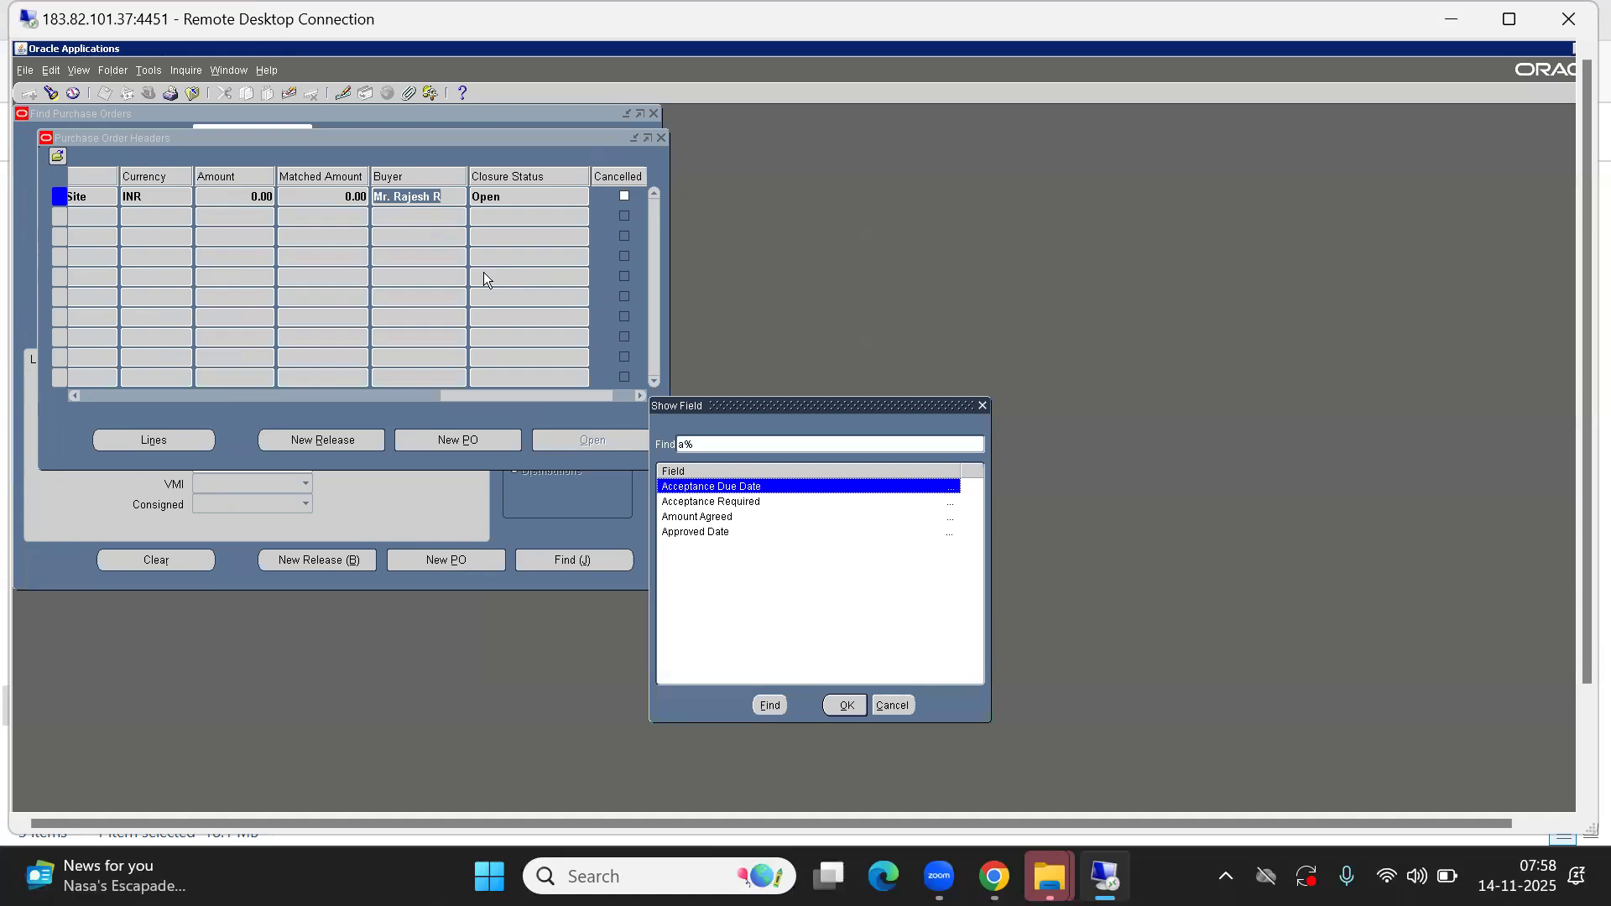
pyautogui.press('Down')
pyautogui.press('Down')
pyautogui.press('Return')
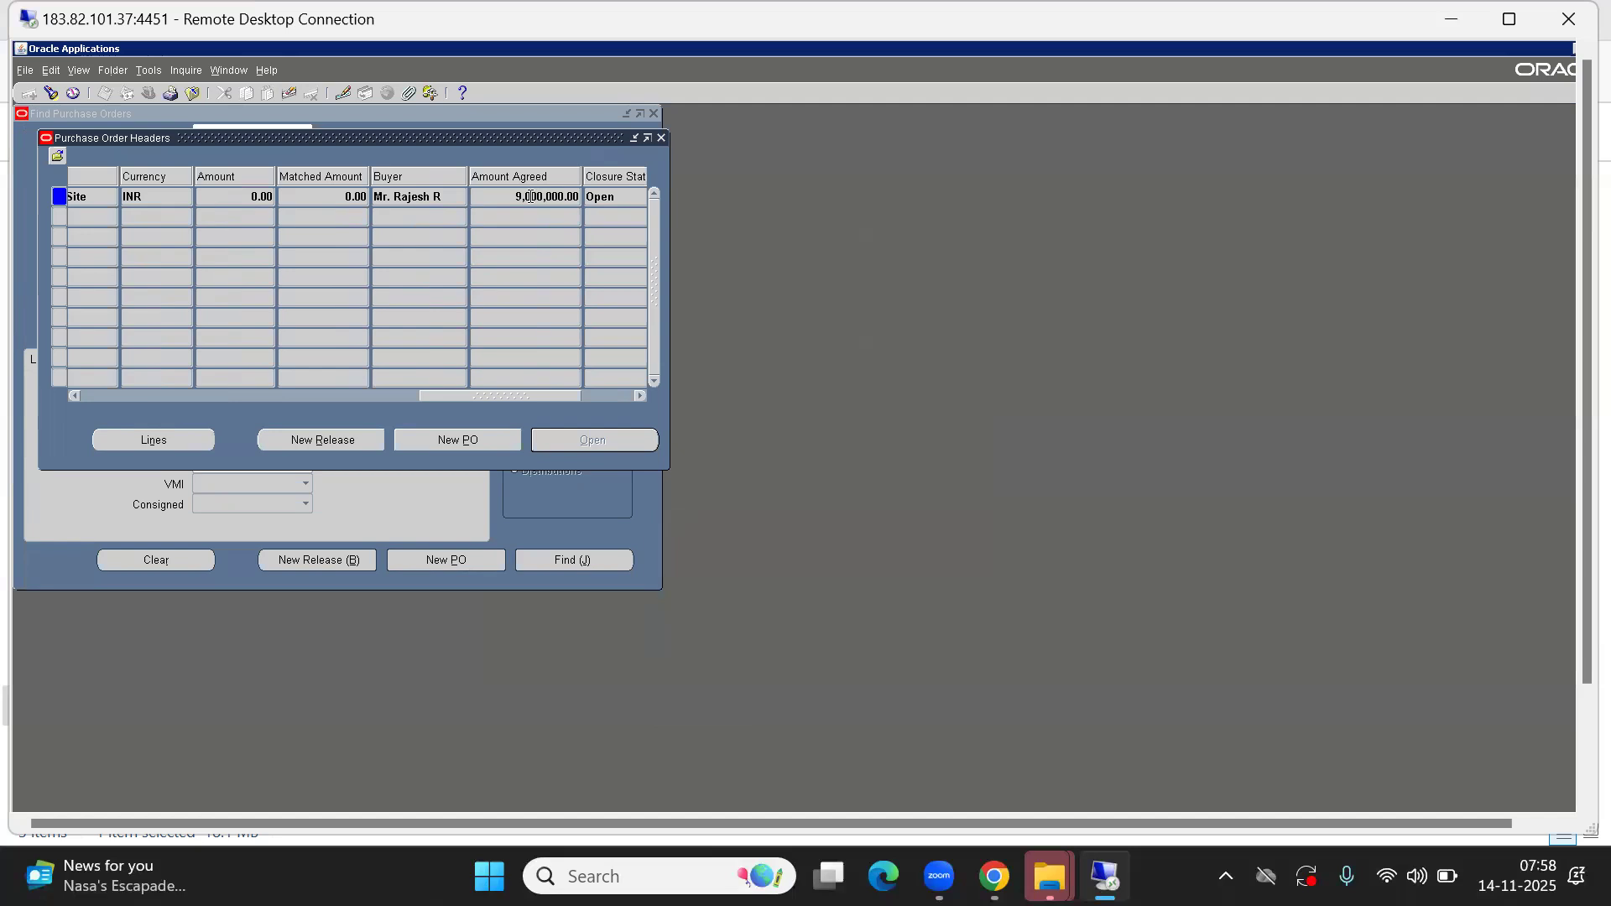
# Check the contract agreement's agreed amount in its header row and close the summary forms
pyautogui.moveTo(531, 197); pyautogui.dragTo(521, 197)
pyautogui.click(525, 196)
pyautogui.moveTo(532, 197); pyautogui.dragTo(502, 196)
pyautogui.press('F4')
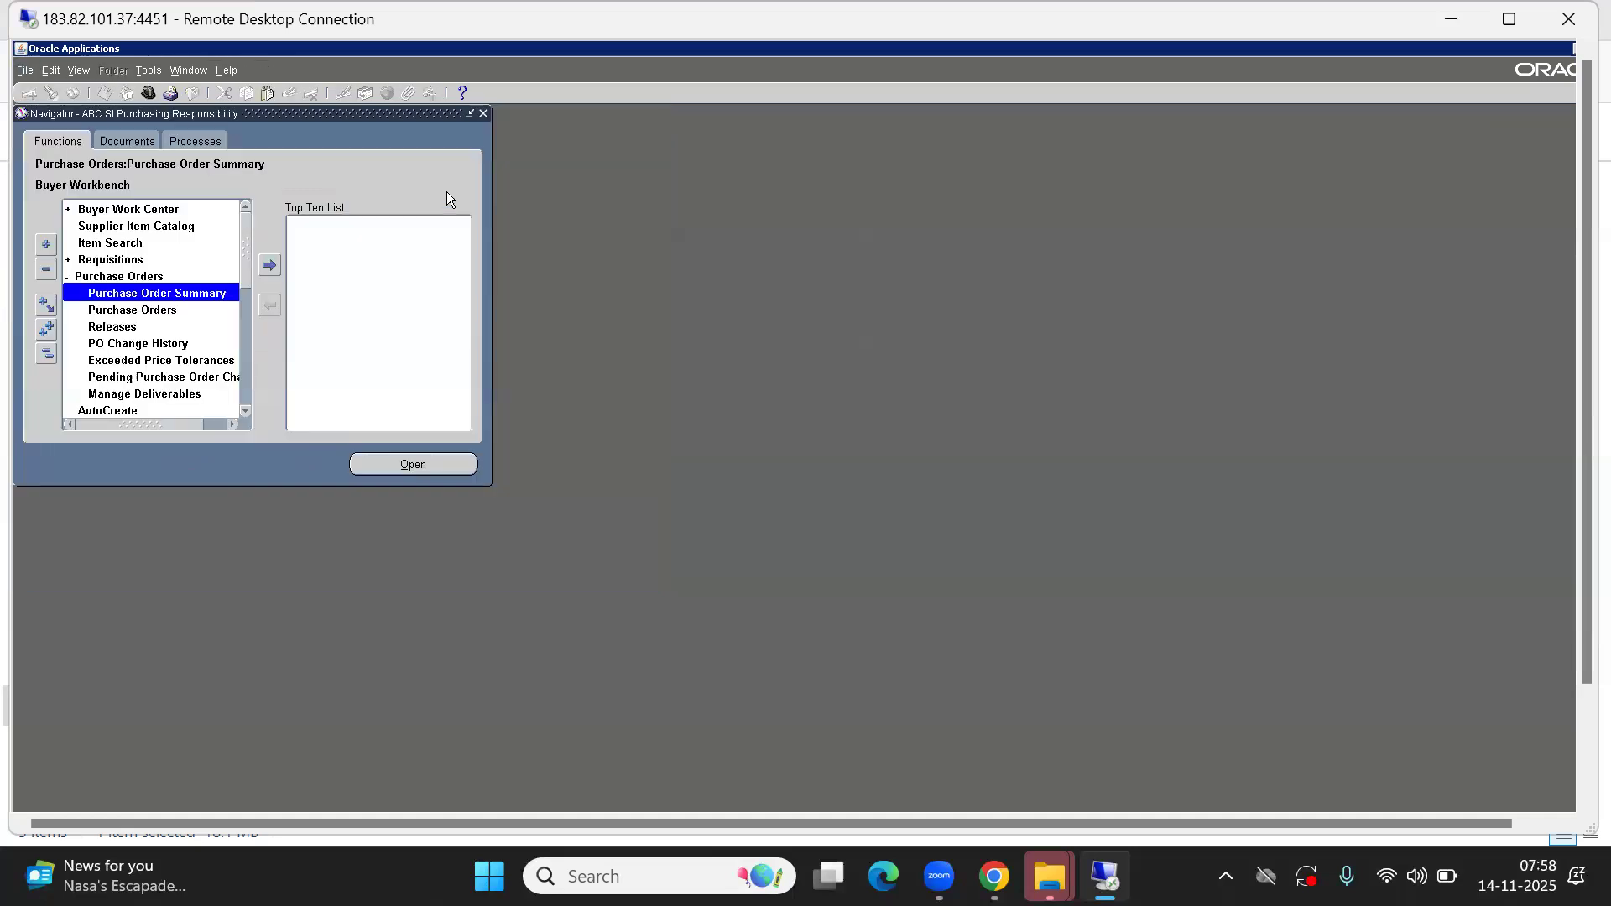
# Start a new purchase order document and set its type to Contract Purchase Agreement
pyautogui.click(155, 310)
pyautogui.doubleClick(154, 305)
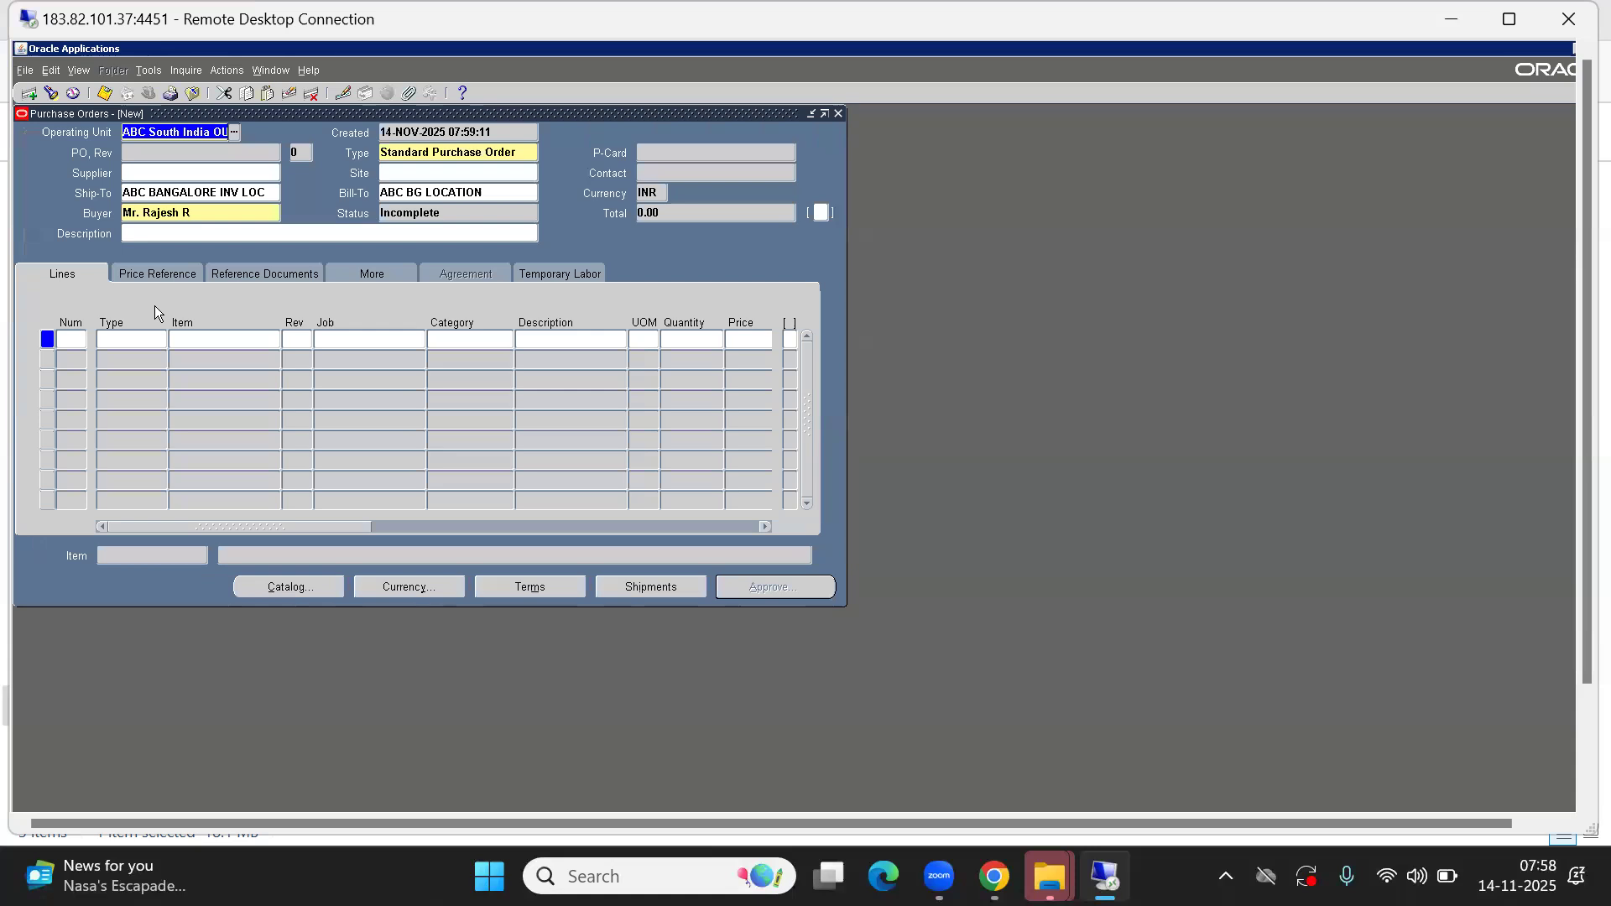
pyautogui.click(423, 156)
pyautogui.press('Tab')
pyautogui.click(413, 150)
pyautogui.write('C')
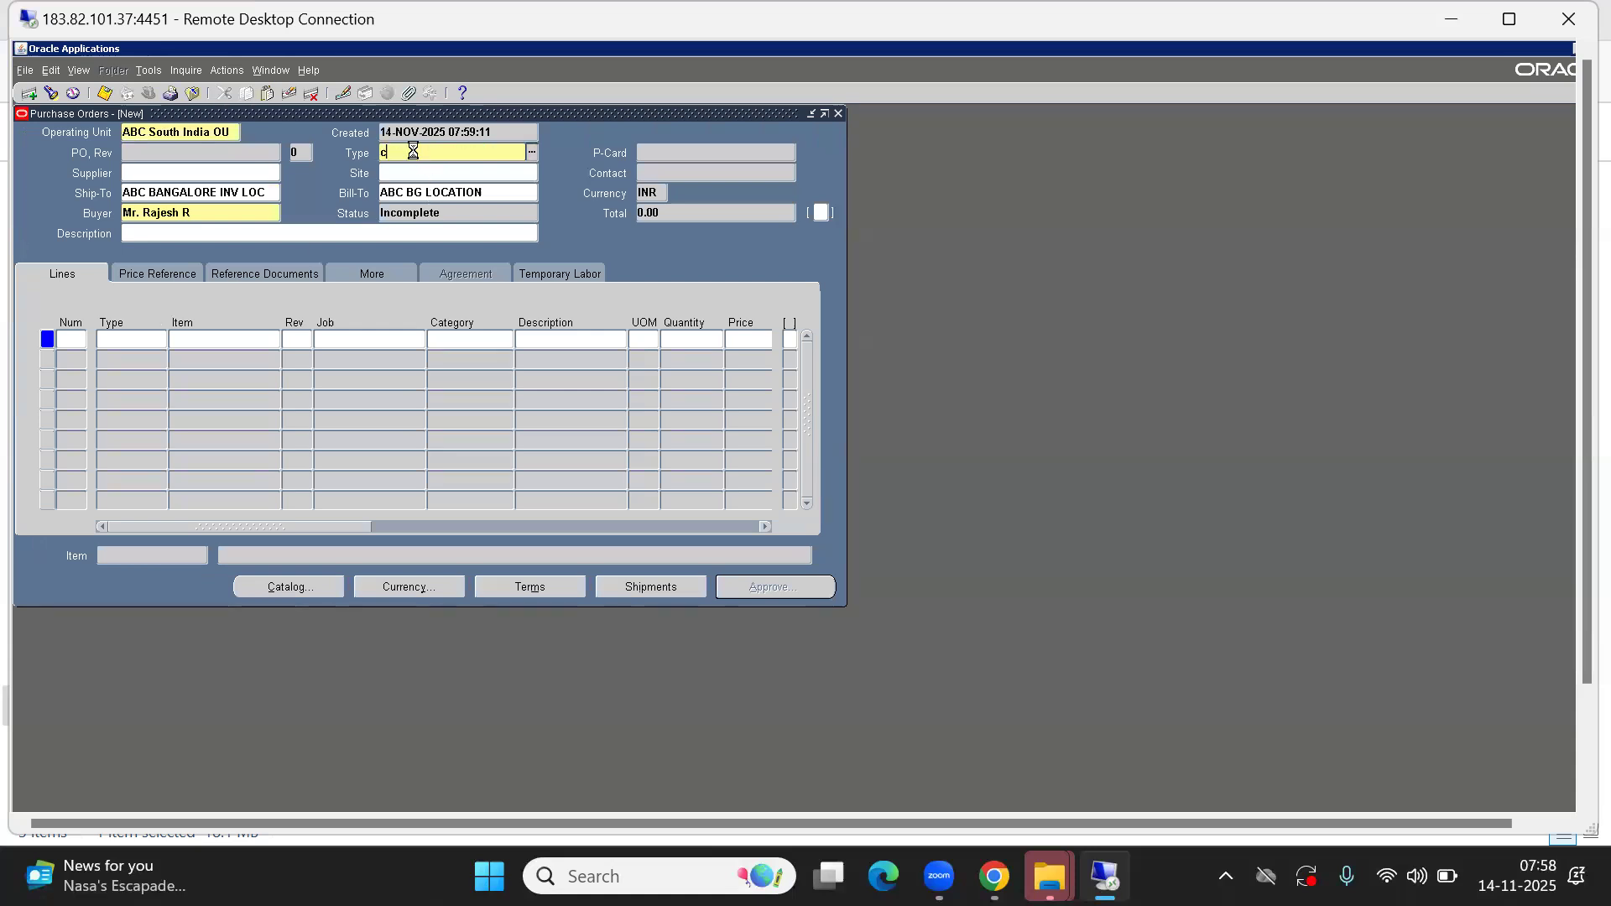
pyautogui.press('Tab')
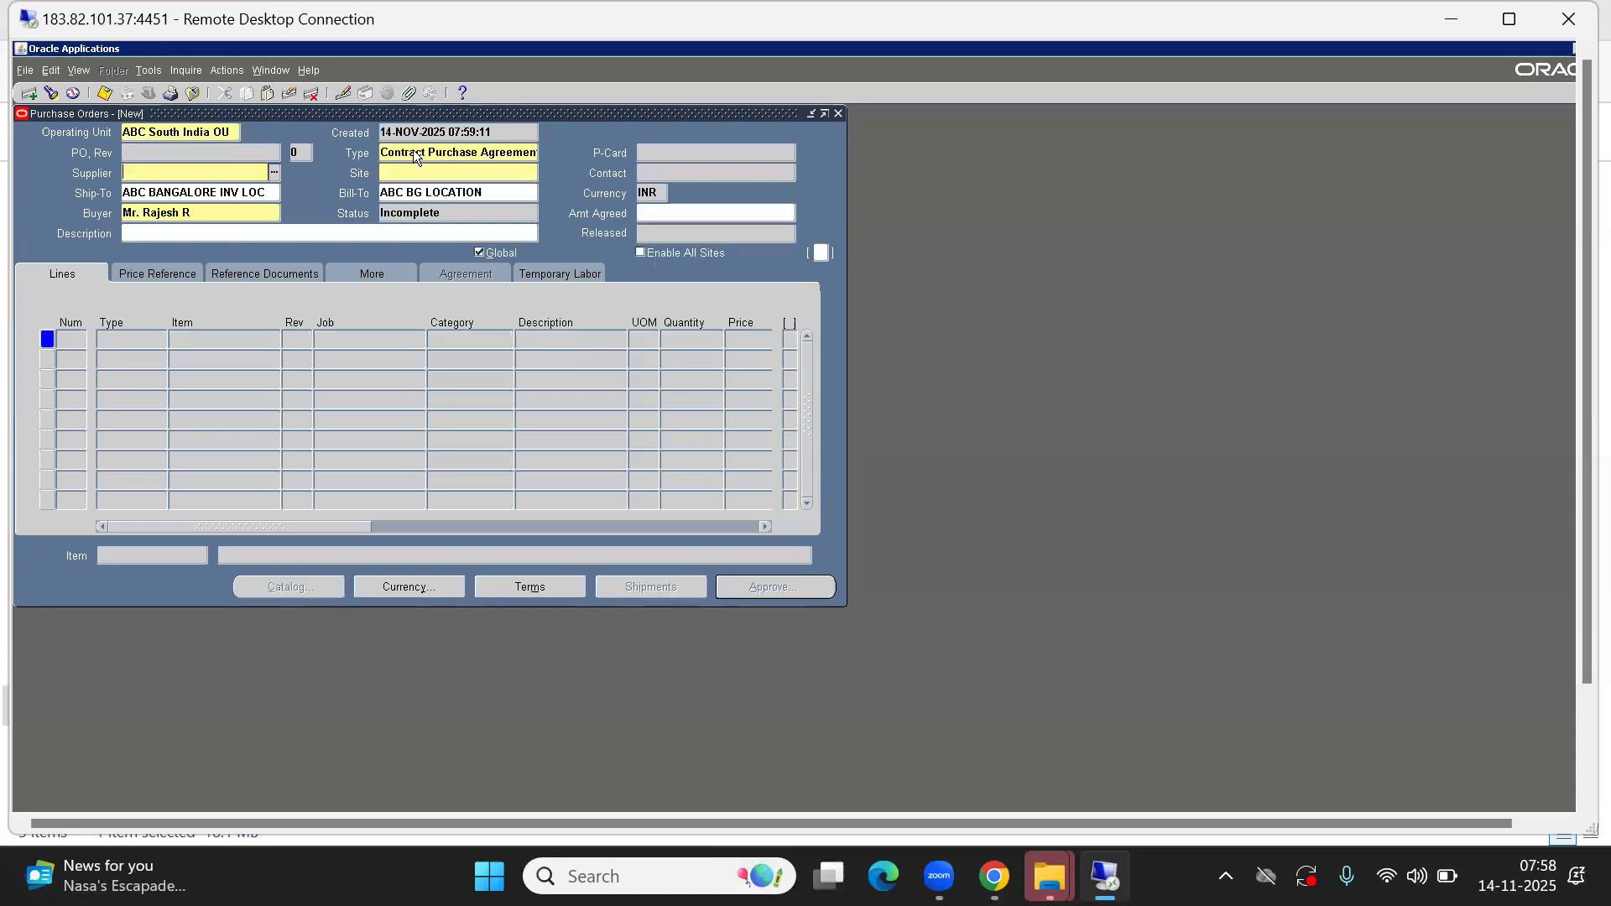
# Select XYZ MFG India Pvt Ltd with site XYZ MFG SI Site as the agreement's supplier
pyautogui.click(278, 167)
pyautogui.write('%')
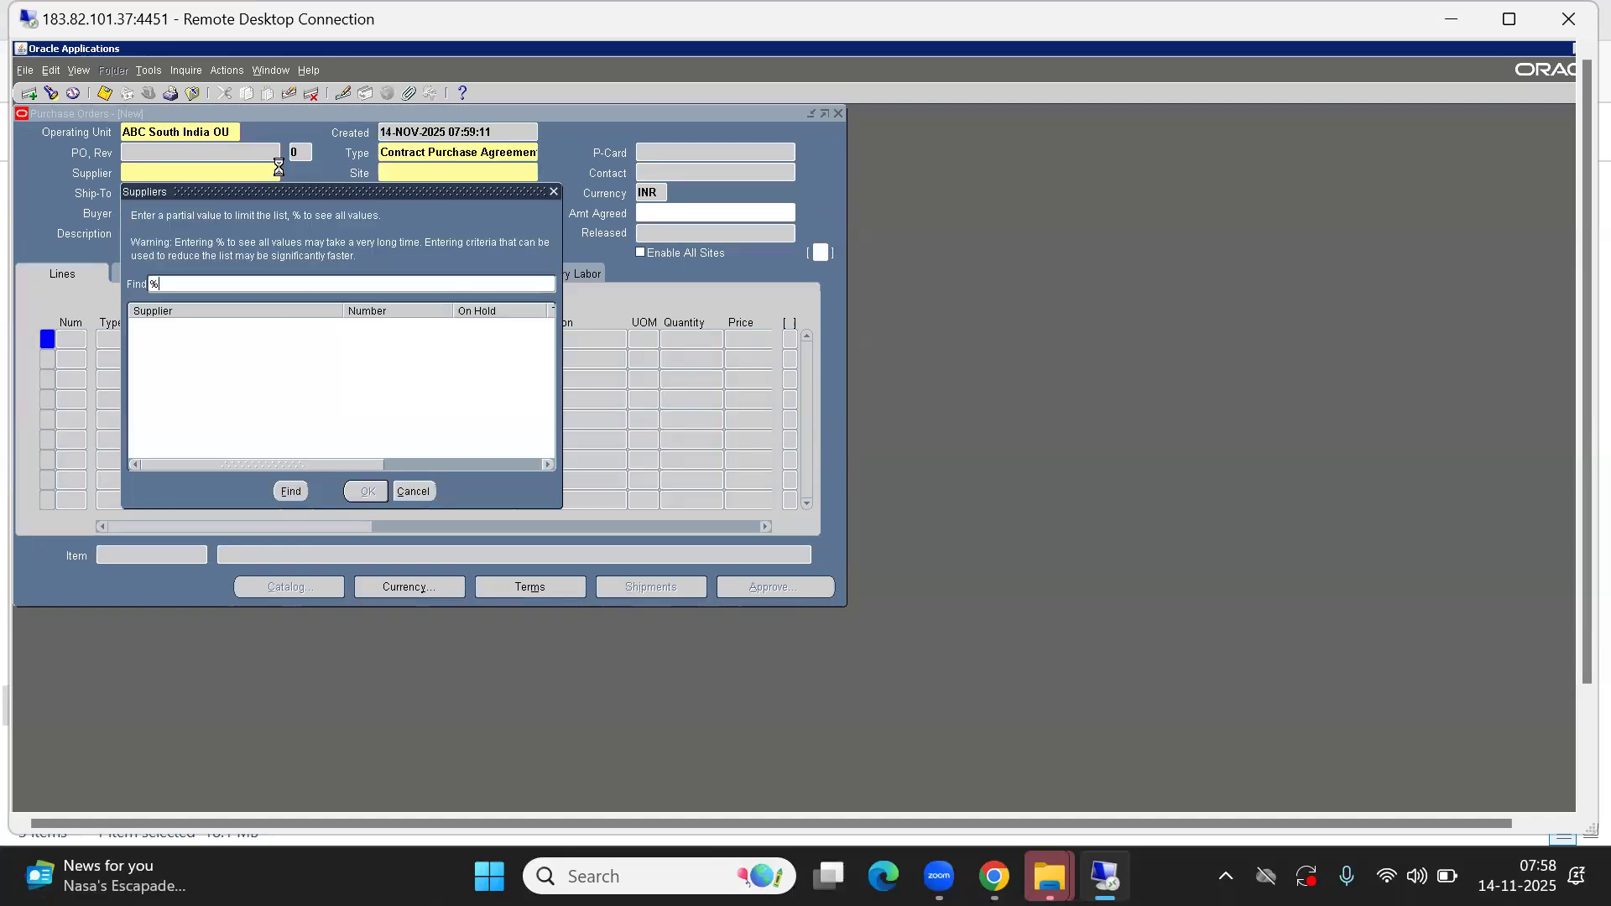
pyautogui.press('Return')
pyautogui.press('Down')
pyautogui.press('Return')
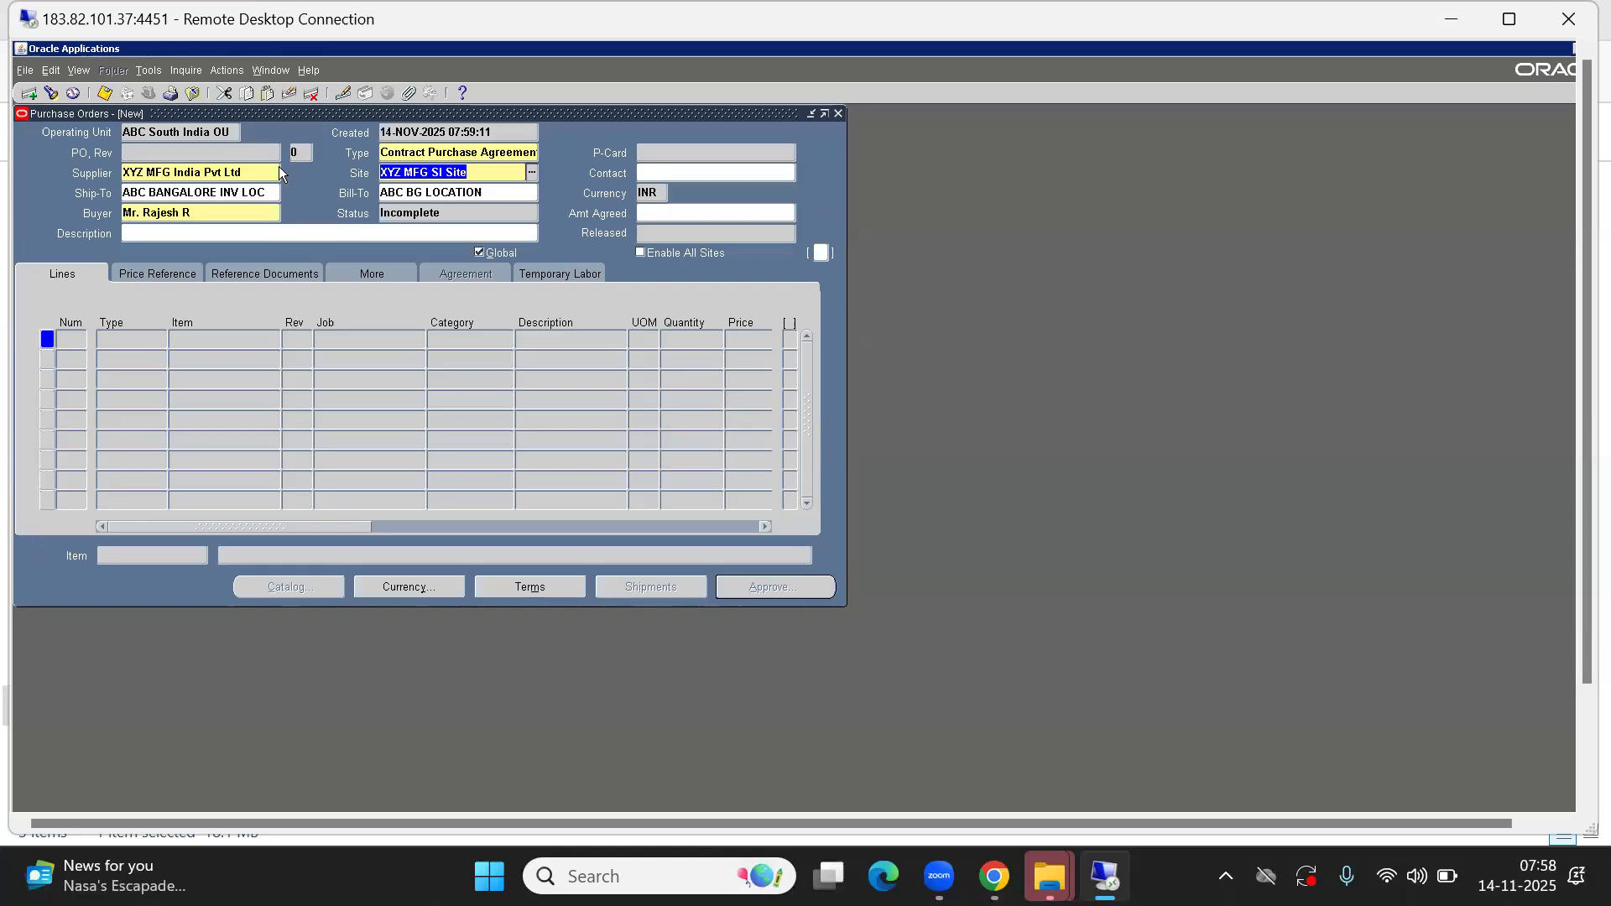
# Set the new agreement's agreed amount to 1,000,000.00
pyautogui.click(651, 213)
pyautogui.write('100')
pyautogui.write('00')
pyautogui.write('000.00')
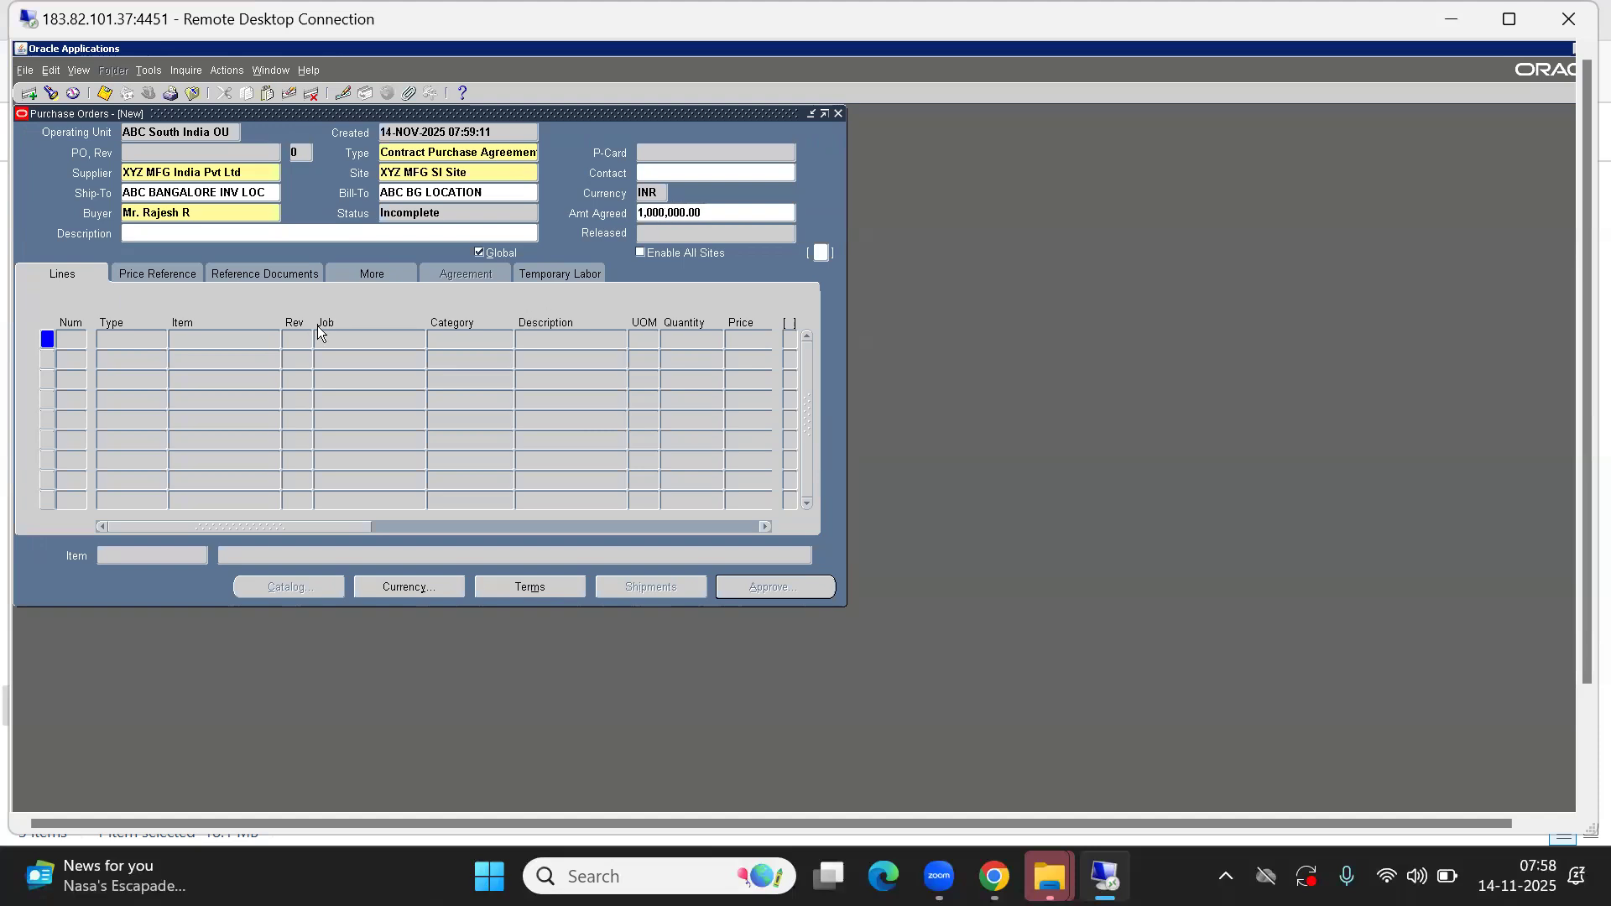
# Set the agreement's payment terms to Net 30 and its freight terms to Paid
pyautogui.click(527, 585)
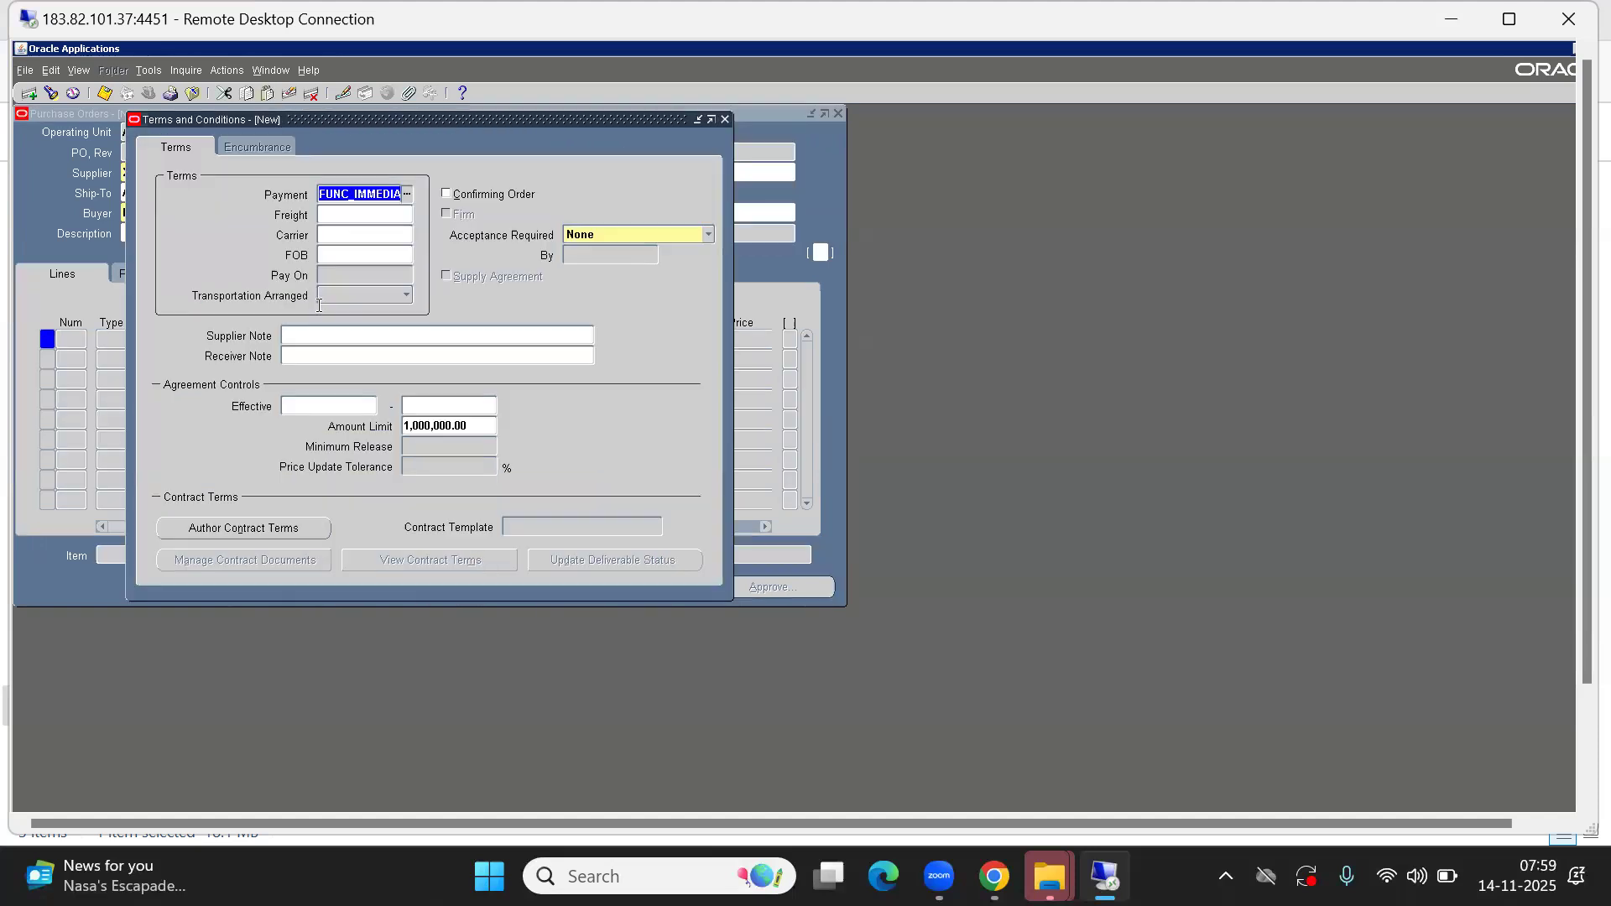
pyautogui.write('no')
pyautogui.press('Tab')
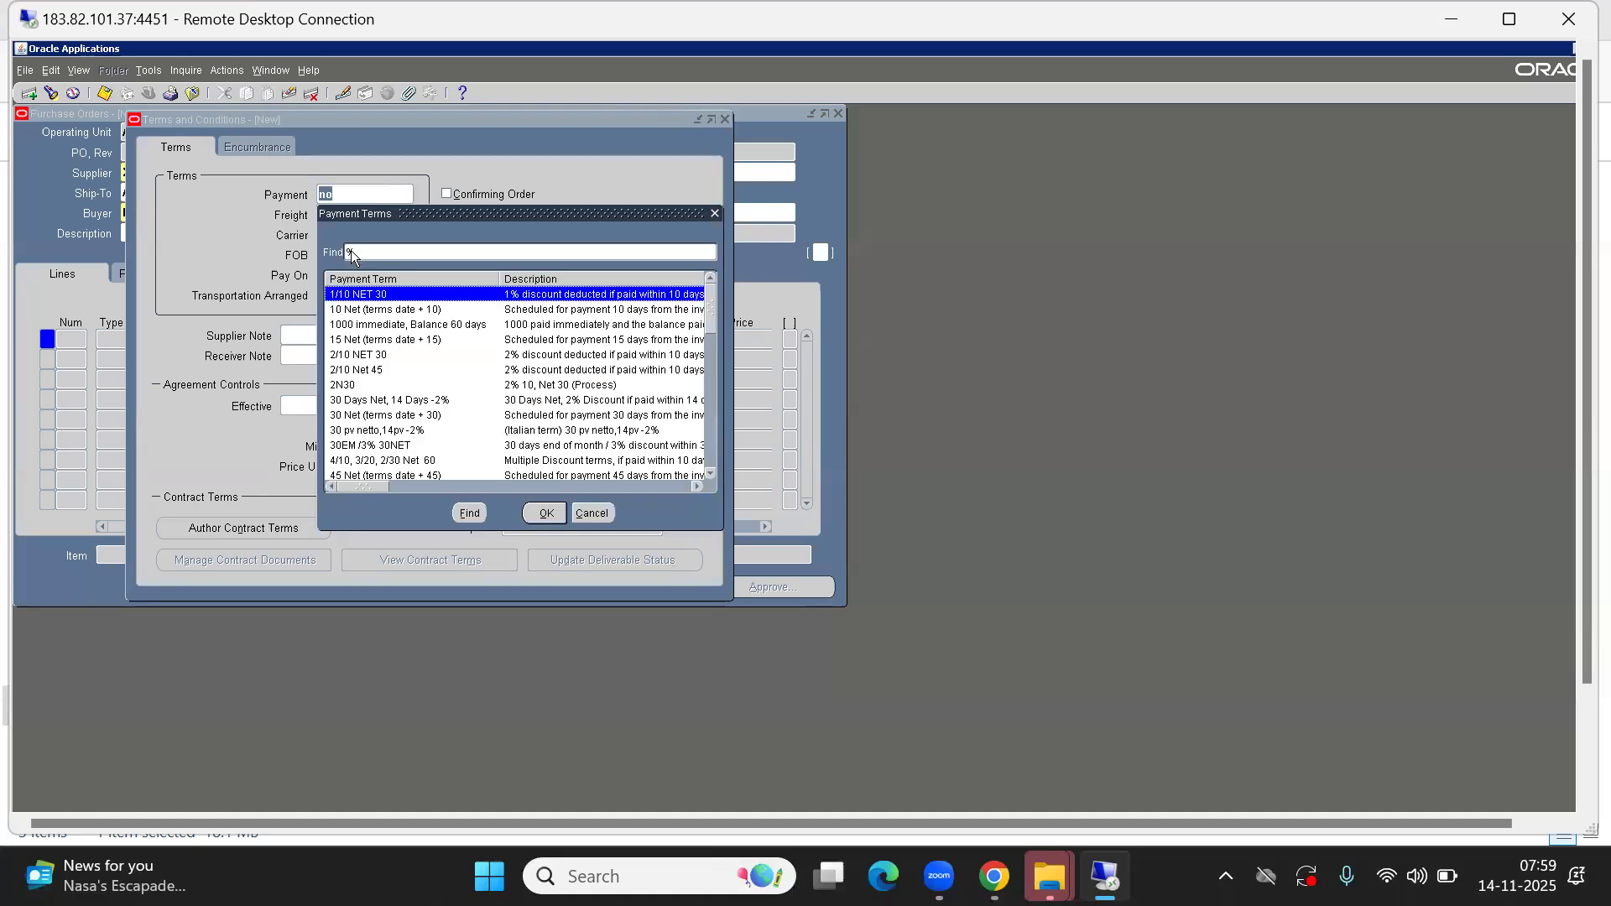
pyautogui.write('n')
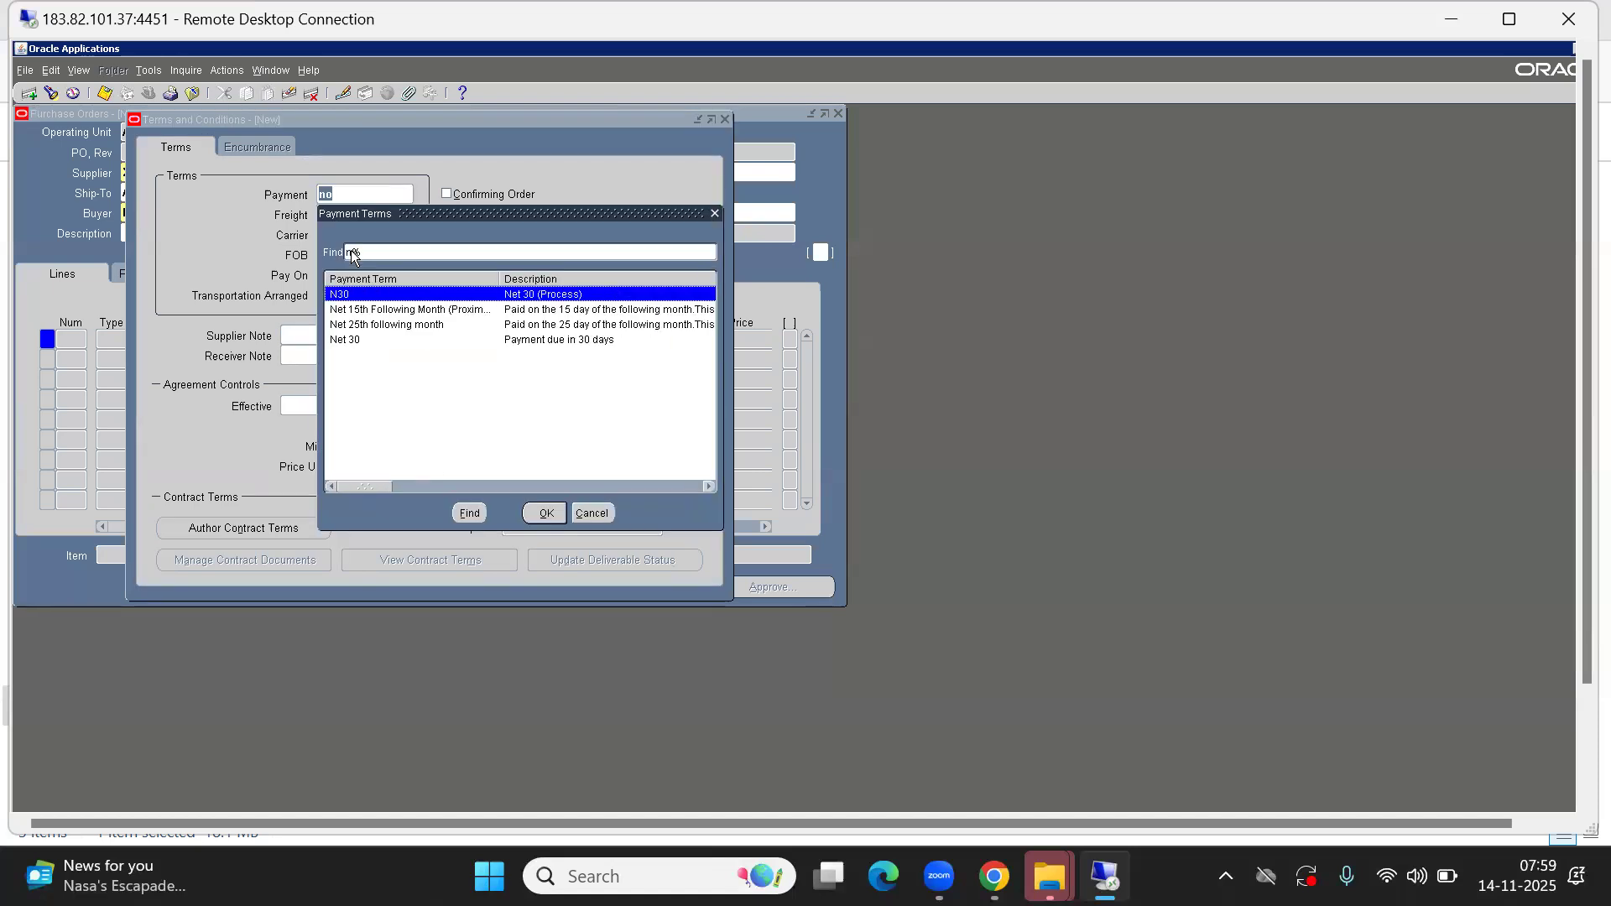
pyautogui.press('Down')
pyautogui.press('Down')
pyautogui.press('Down')
pyautogui.press('Return')
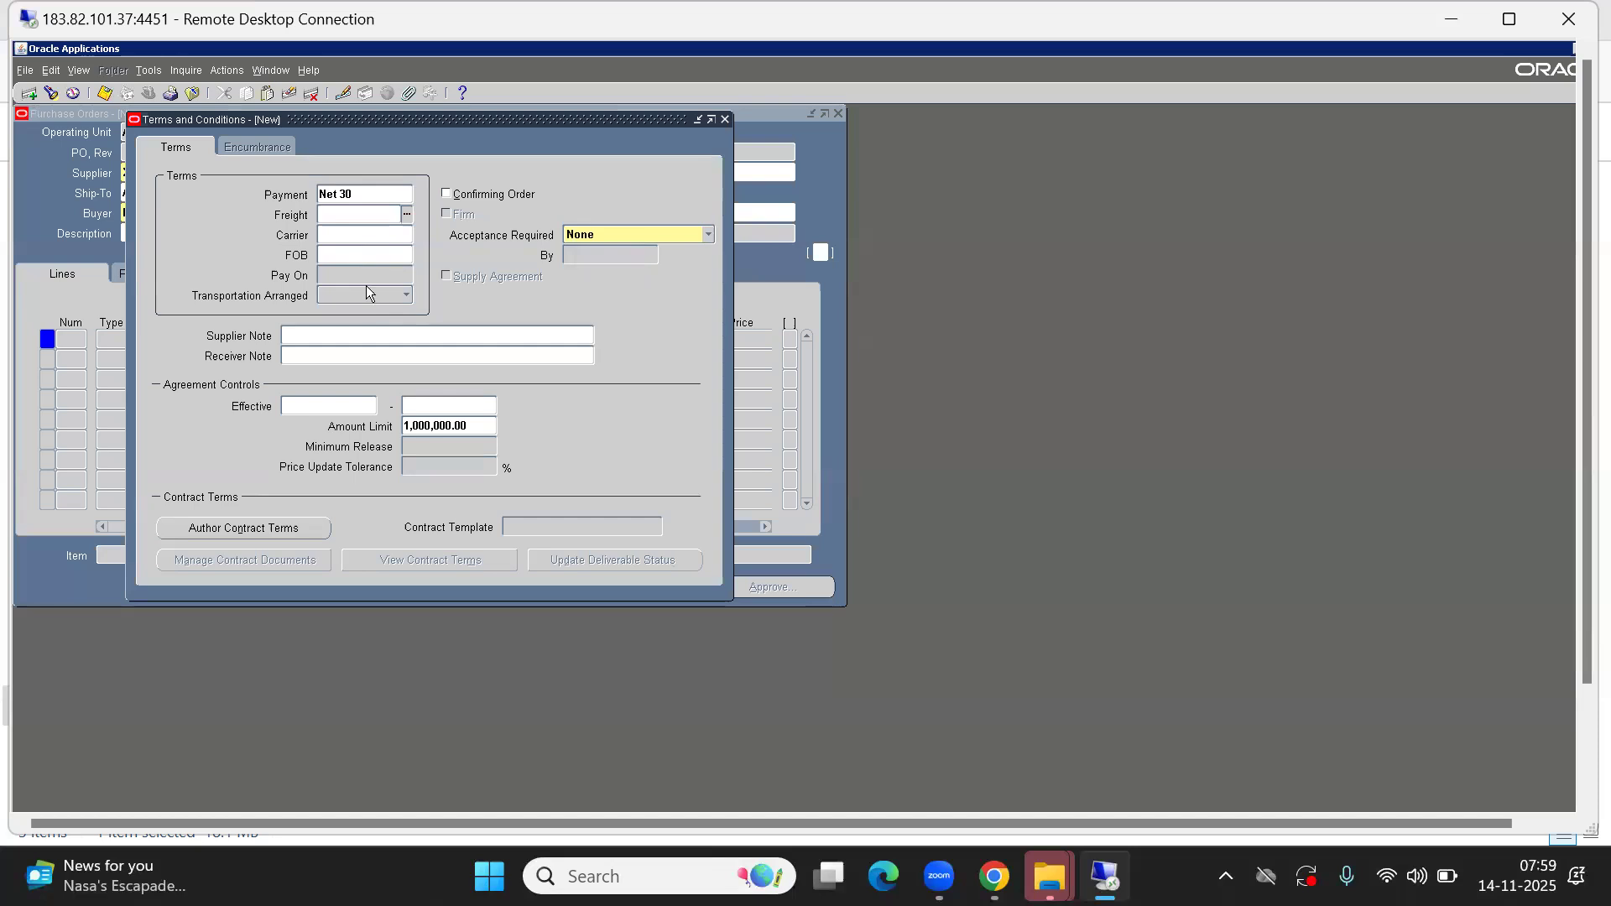
pyautogui.write('pa')
pyautogui.press('Tab')
# Make the agreement effective from 14-NOV-2025 to 14-NOV-2027
pyautogui.doubleClick(324, 405)
pyautogui.press('Return')
pyautogui.click(343, 406)
pyautogui.hotkey('ctrl', 'c')
pyautogui.click(453, 406)
pyautogui.hotkey('ctrl', 'v')
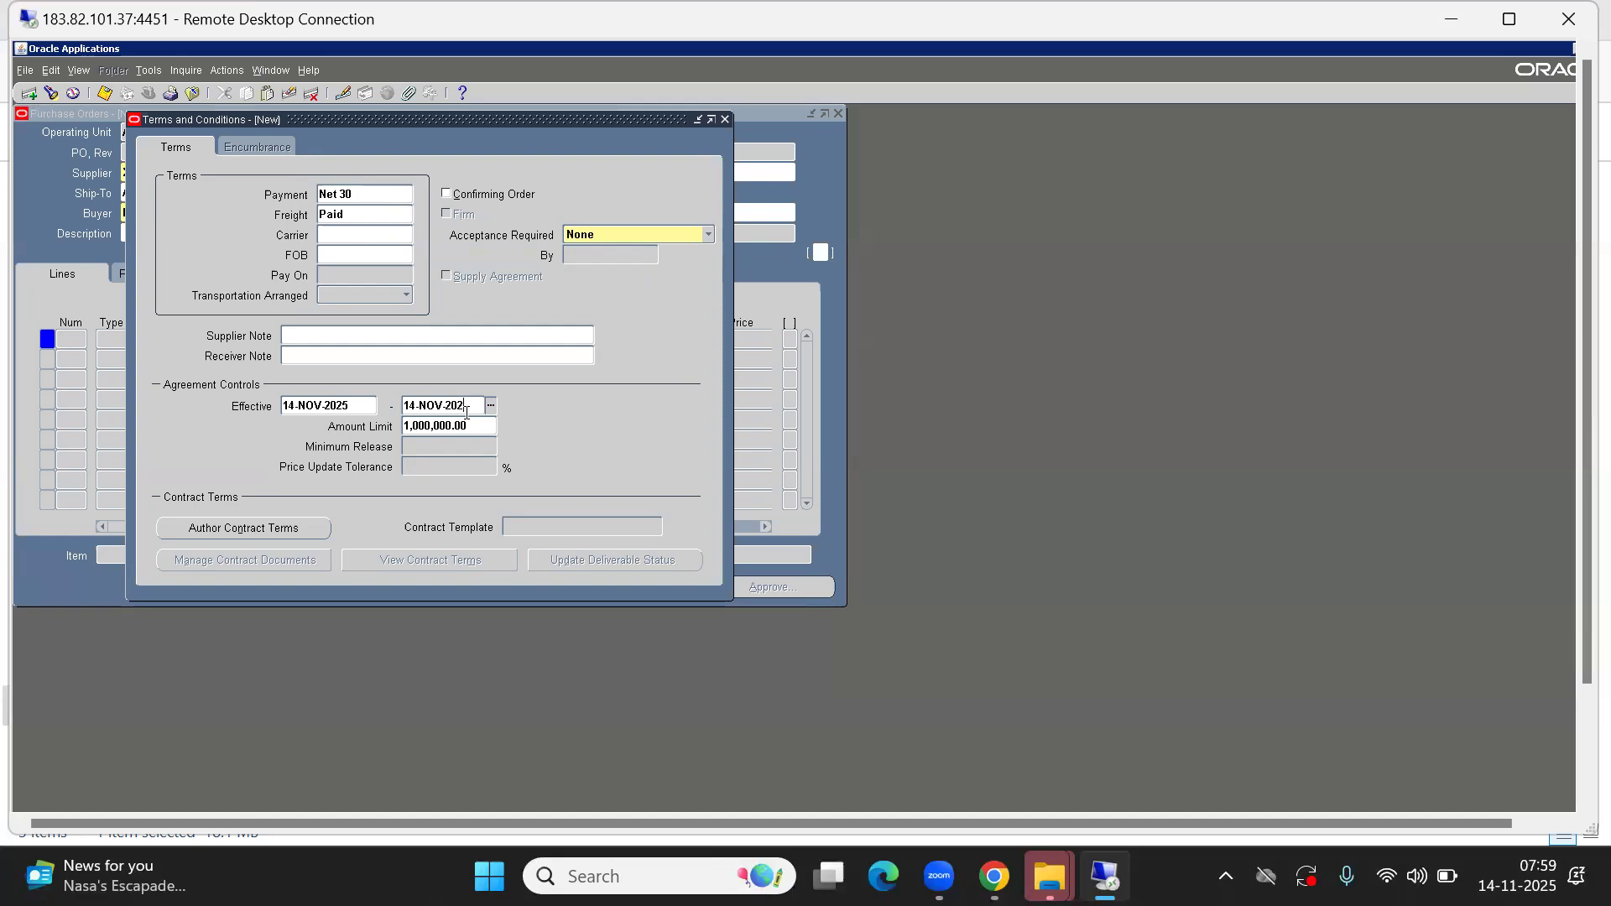
pyautogui.write('7')
pyautogui.press('Tab')
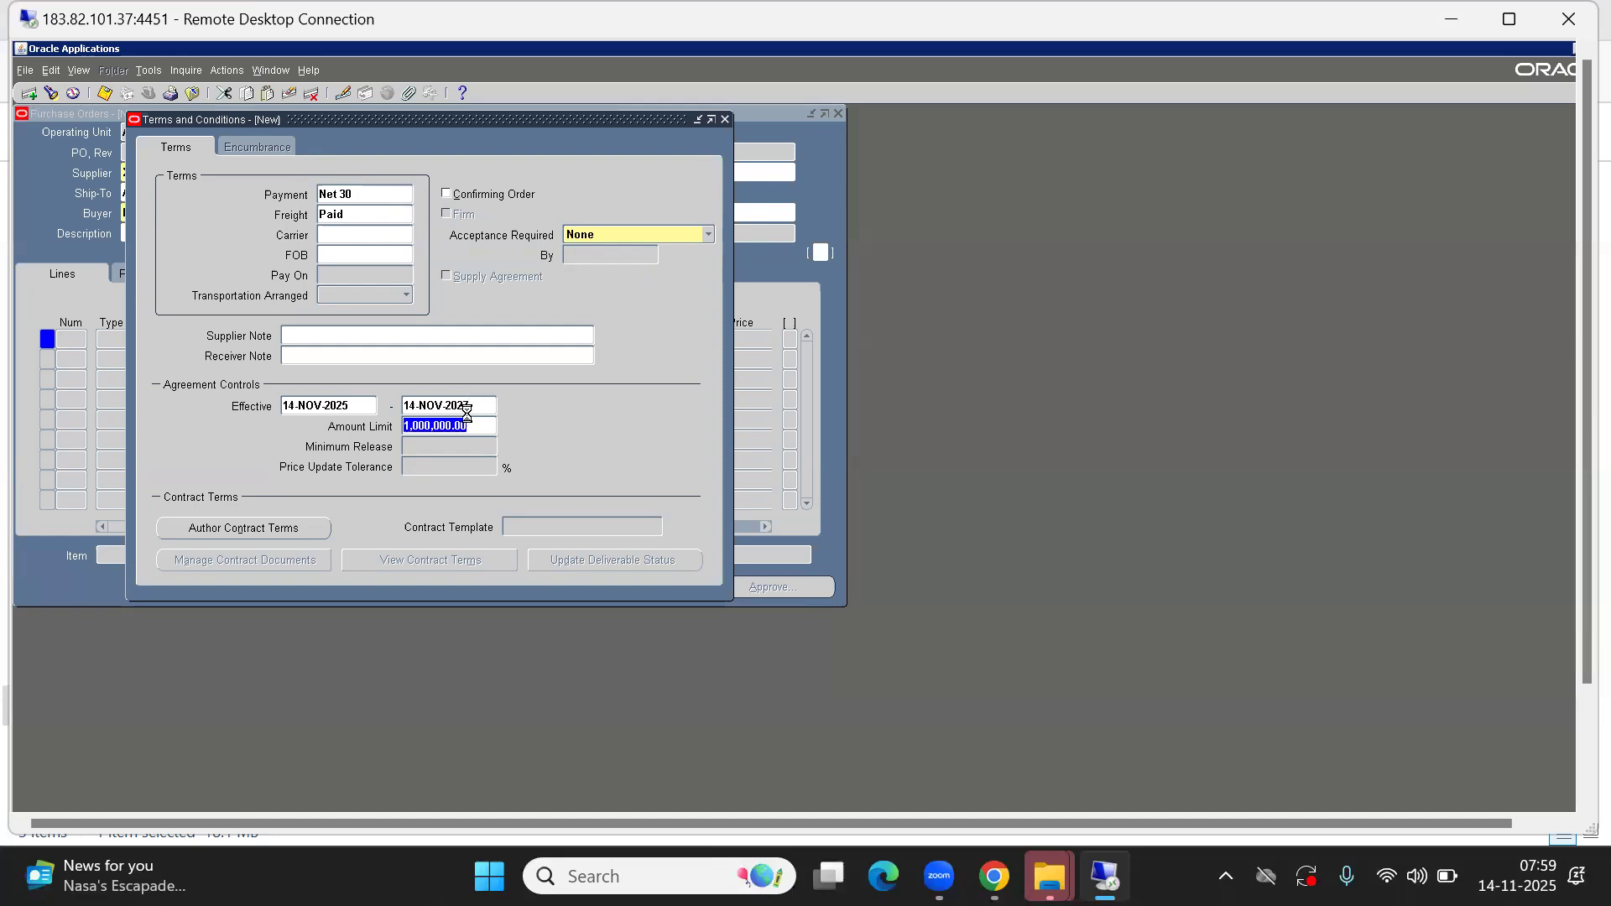
# Submit the new contract agreement for approval and copy its document number
pyautogui.click(725, 119)
pyautogui.click(780, 587)
pyautogui.click(456, 541)
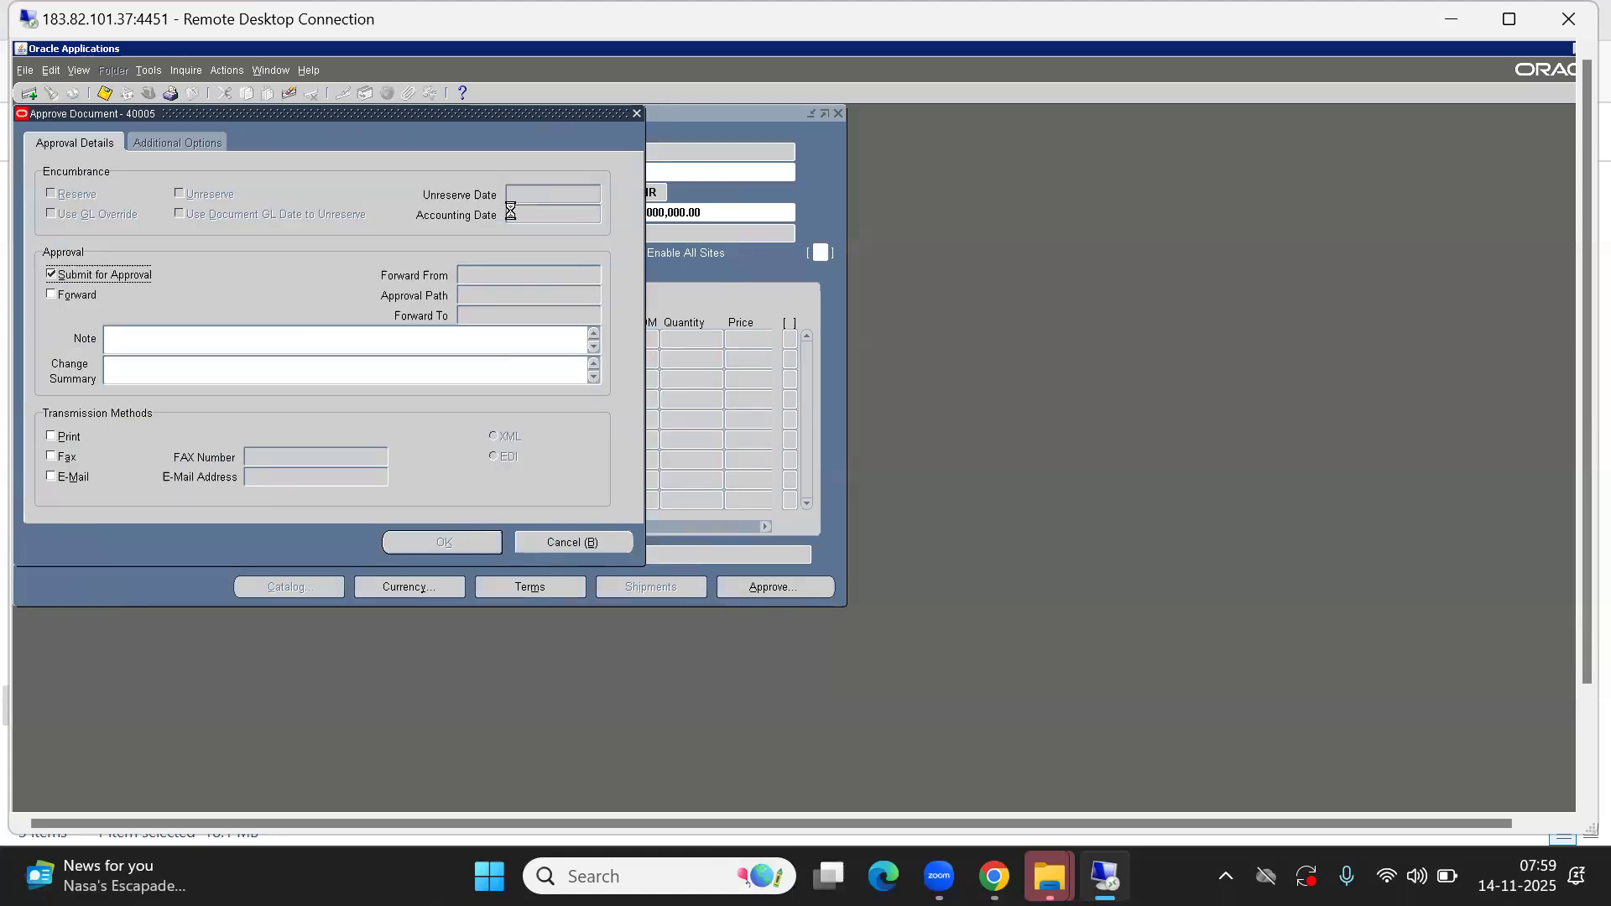
pyautogui.click(181, 151)
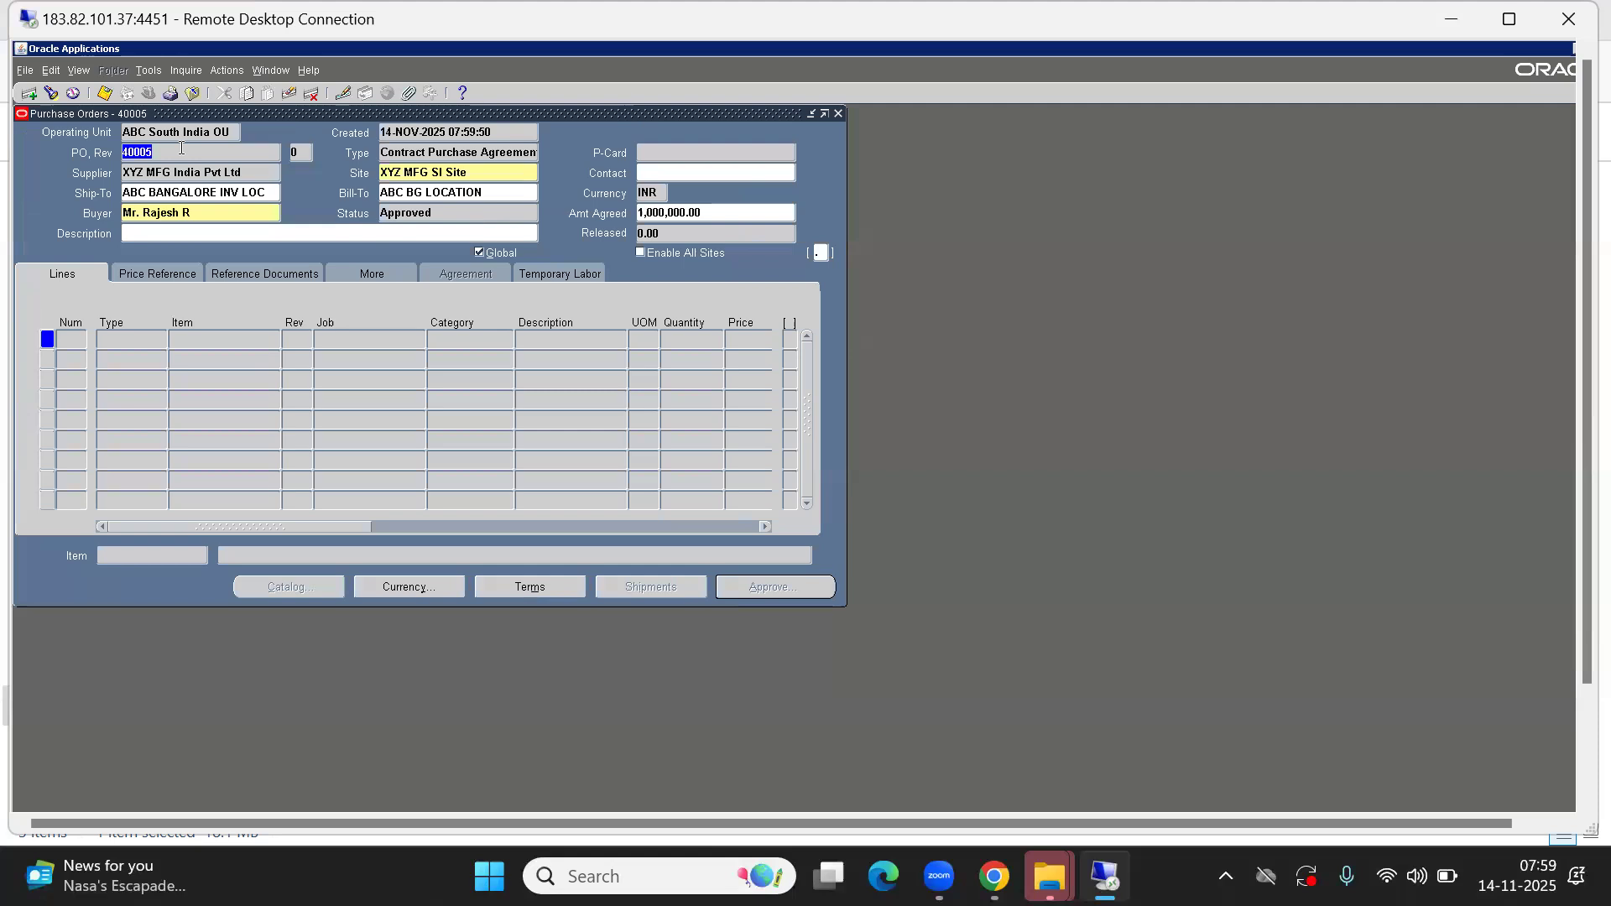
pyautogui.press('F4')
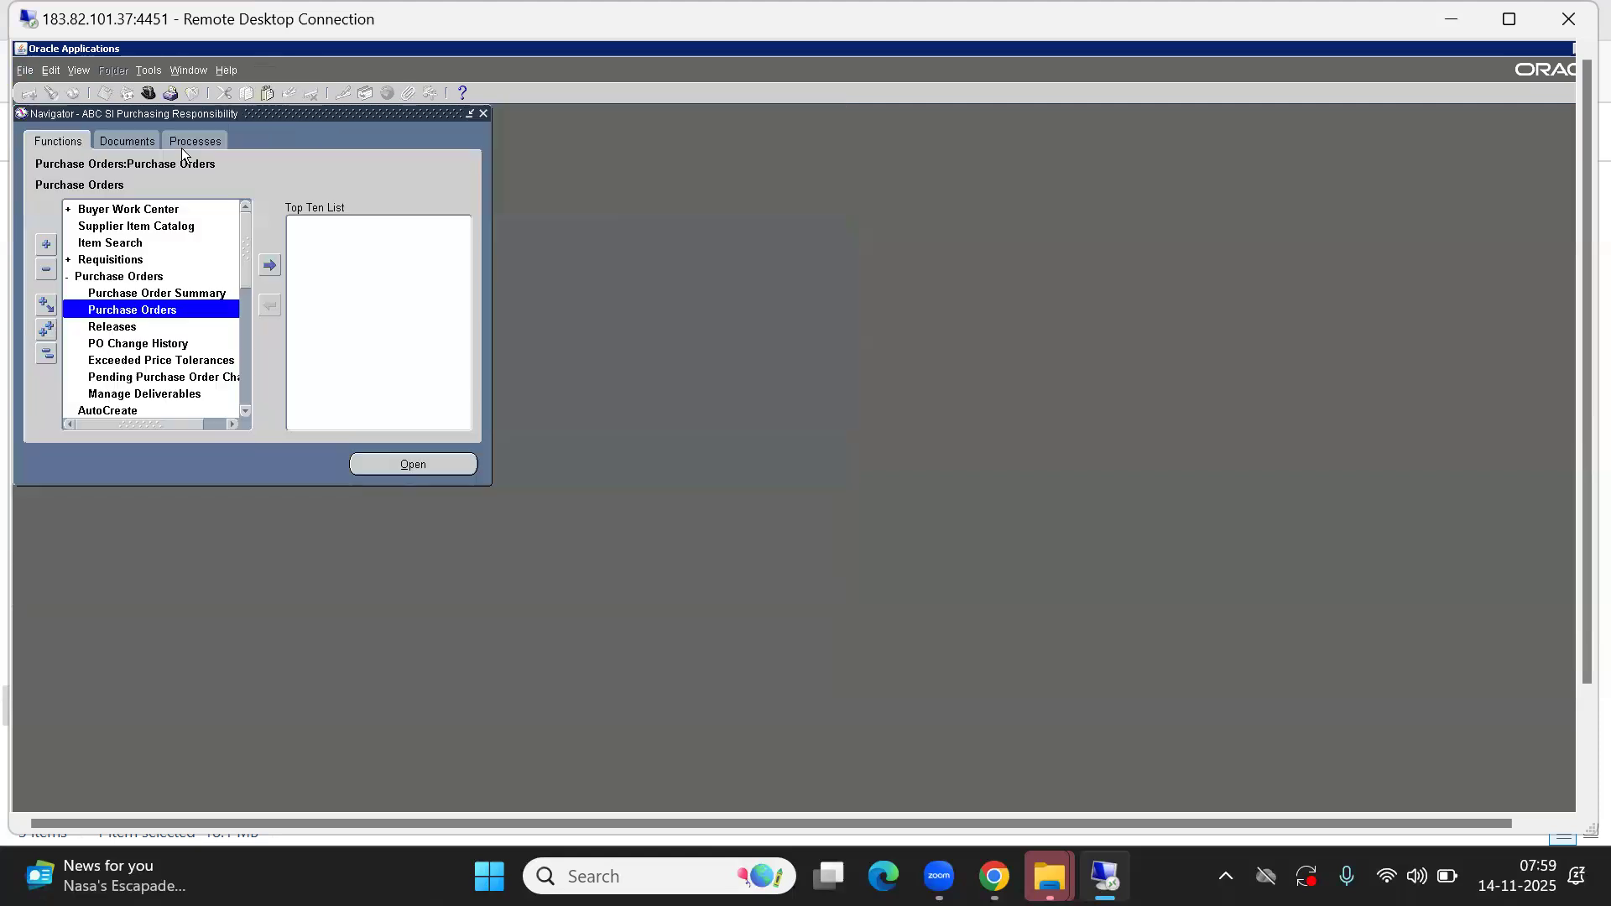
# Open Receipts under Receiving and enter the copied agreement number as the purchase order to find
pyautogui.click(47, 354)
pyautogui.write('rec')
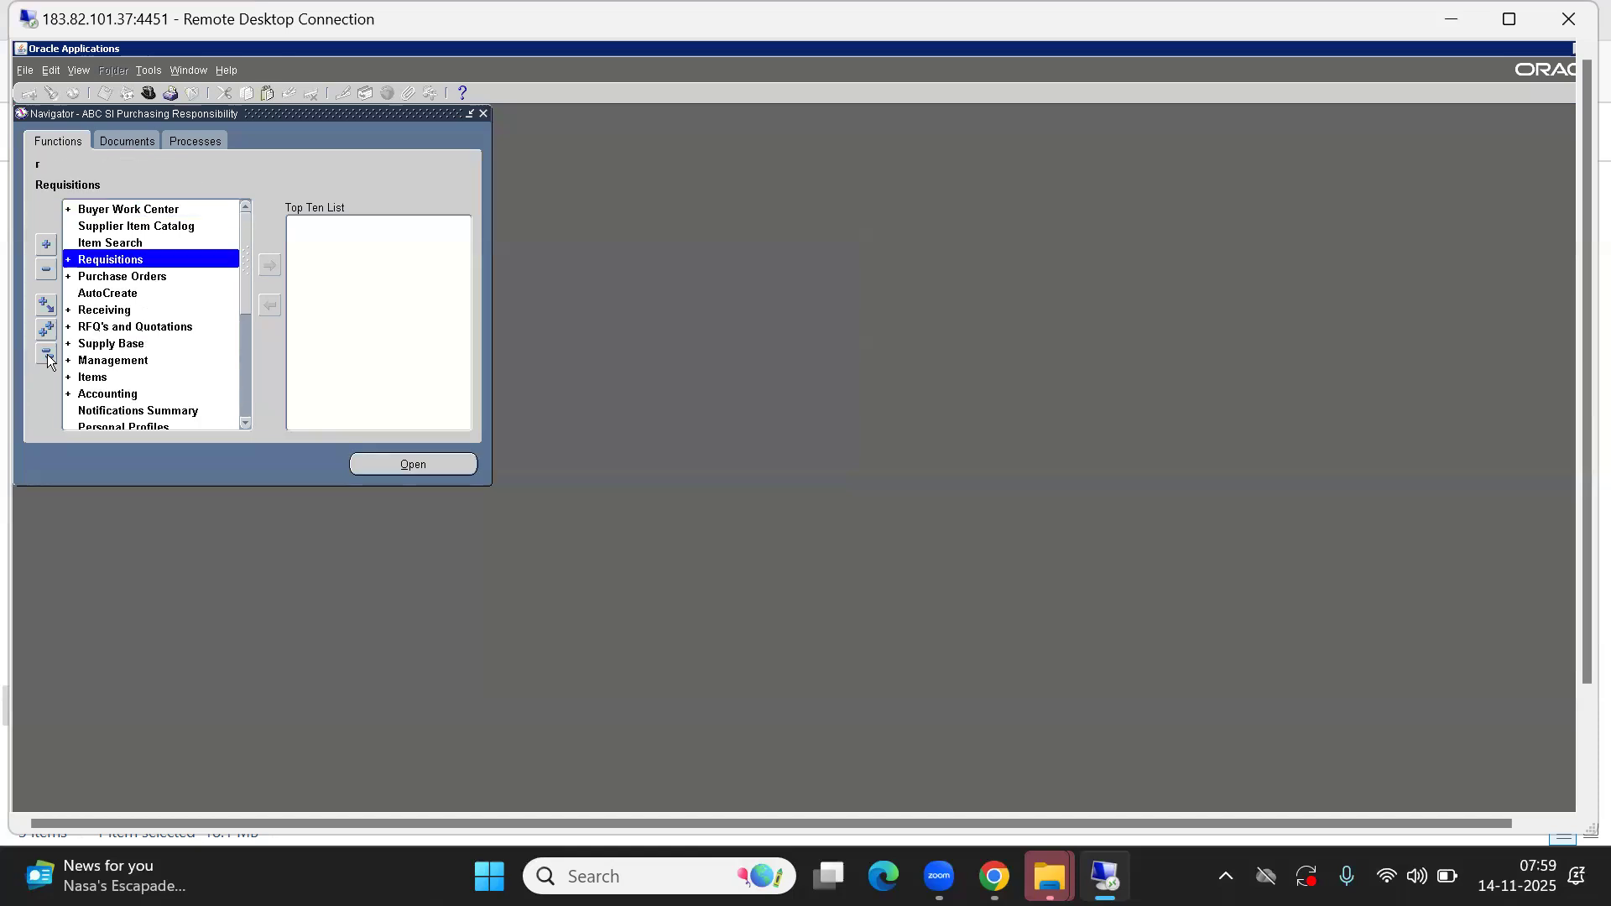
pyautogui.press('Return')
pyautogui.press('Return')
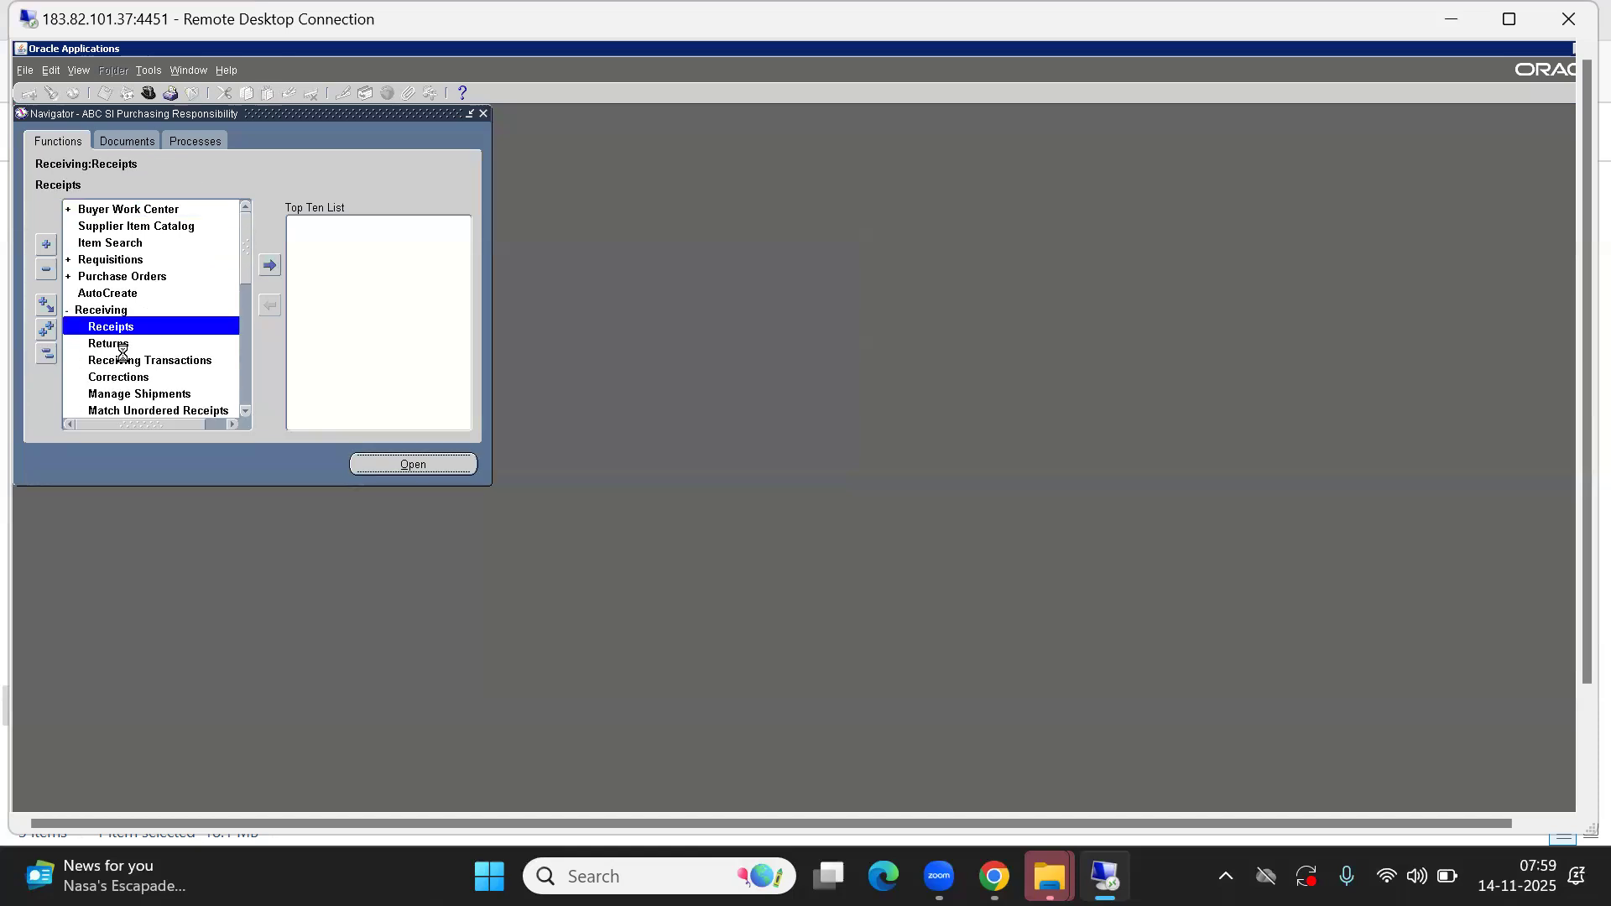
pyautogui.click(184, 256)
pyautogui.hotkey('ctrl', 'v')
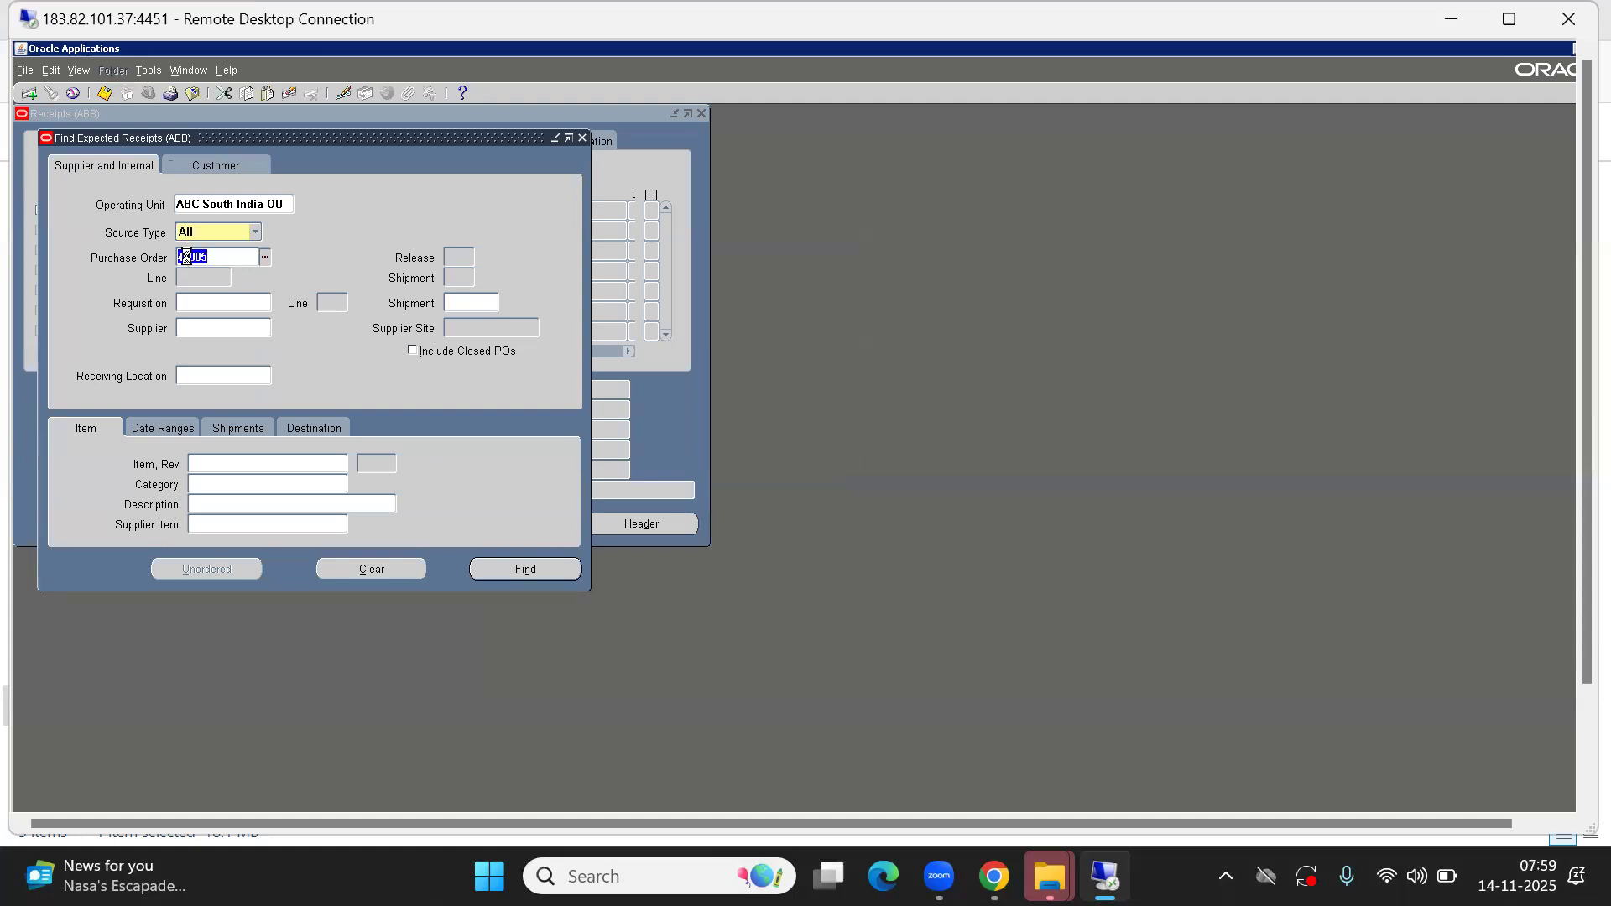
# List the purchase orders starting with 4000 and examine which document types are available for receiving
pyautogui.hotkey('ctrl', 'l')
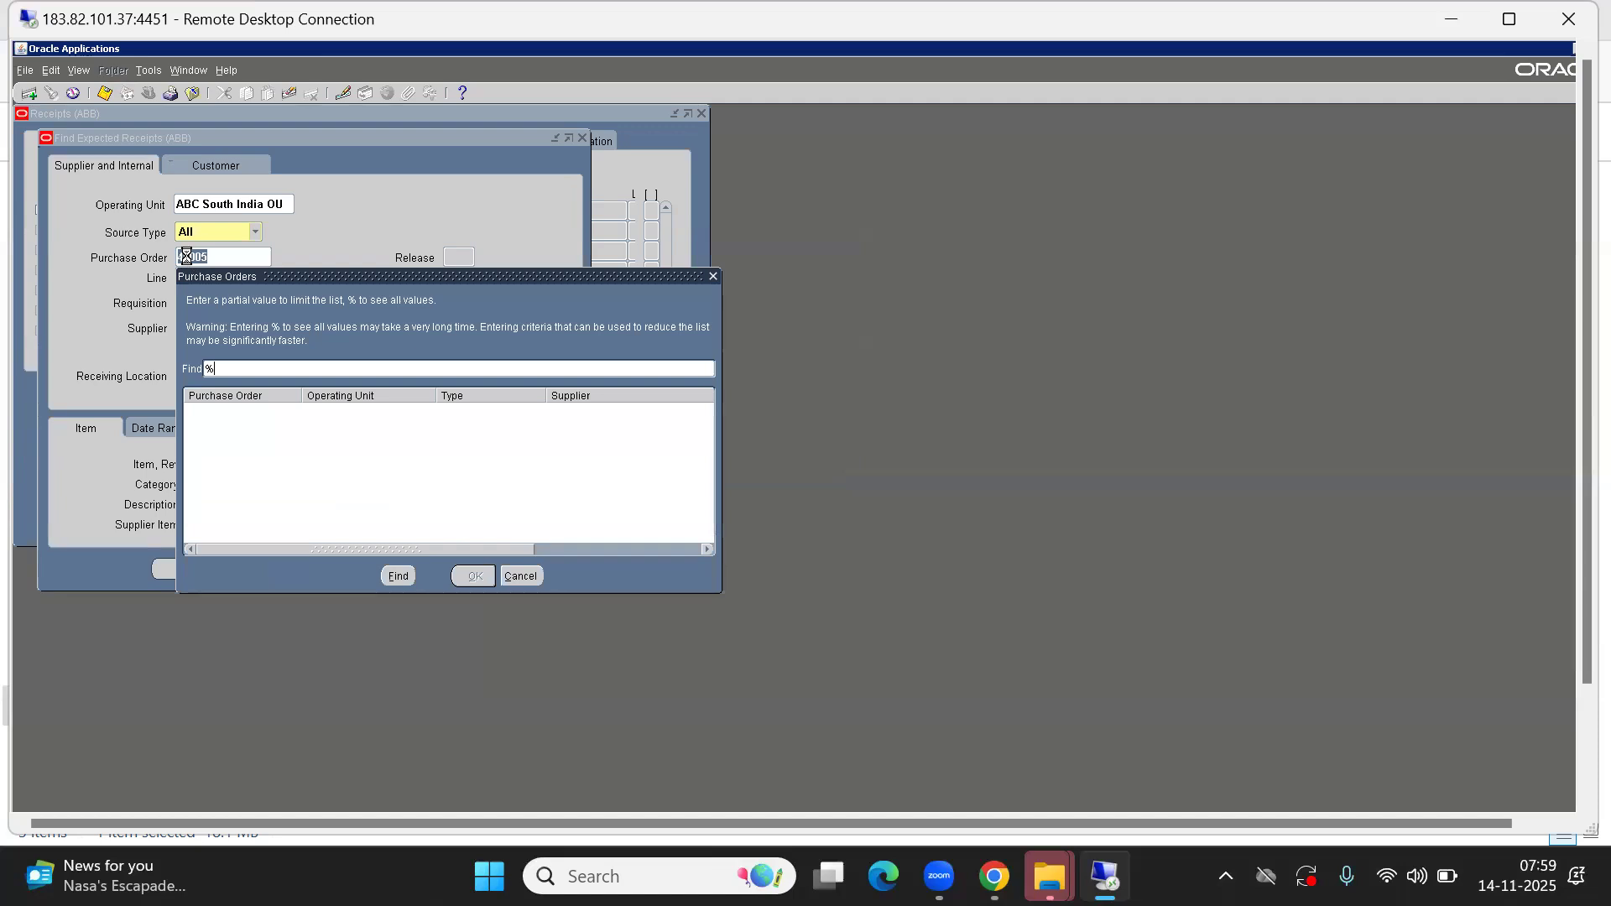
pyautogui.write('4000')
pyautogui.press('Return')
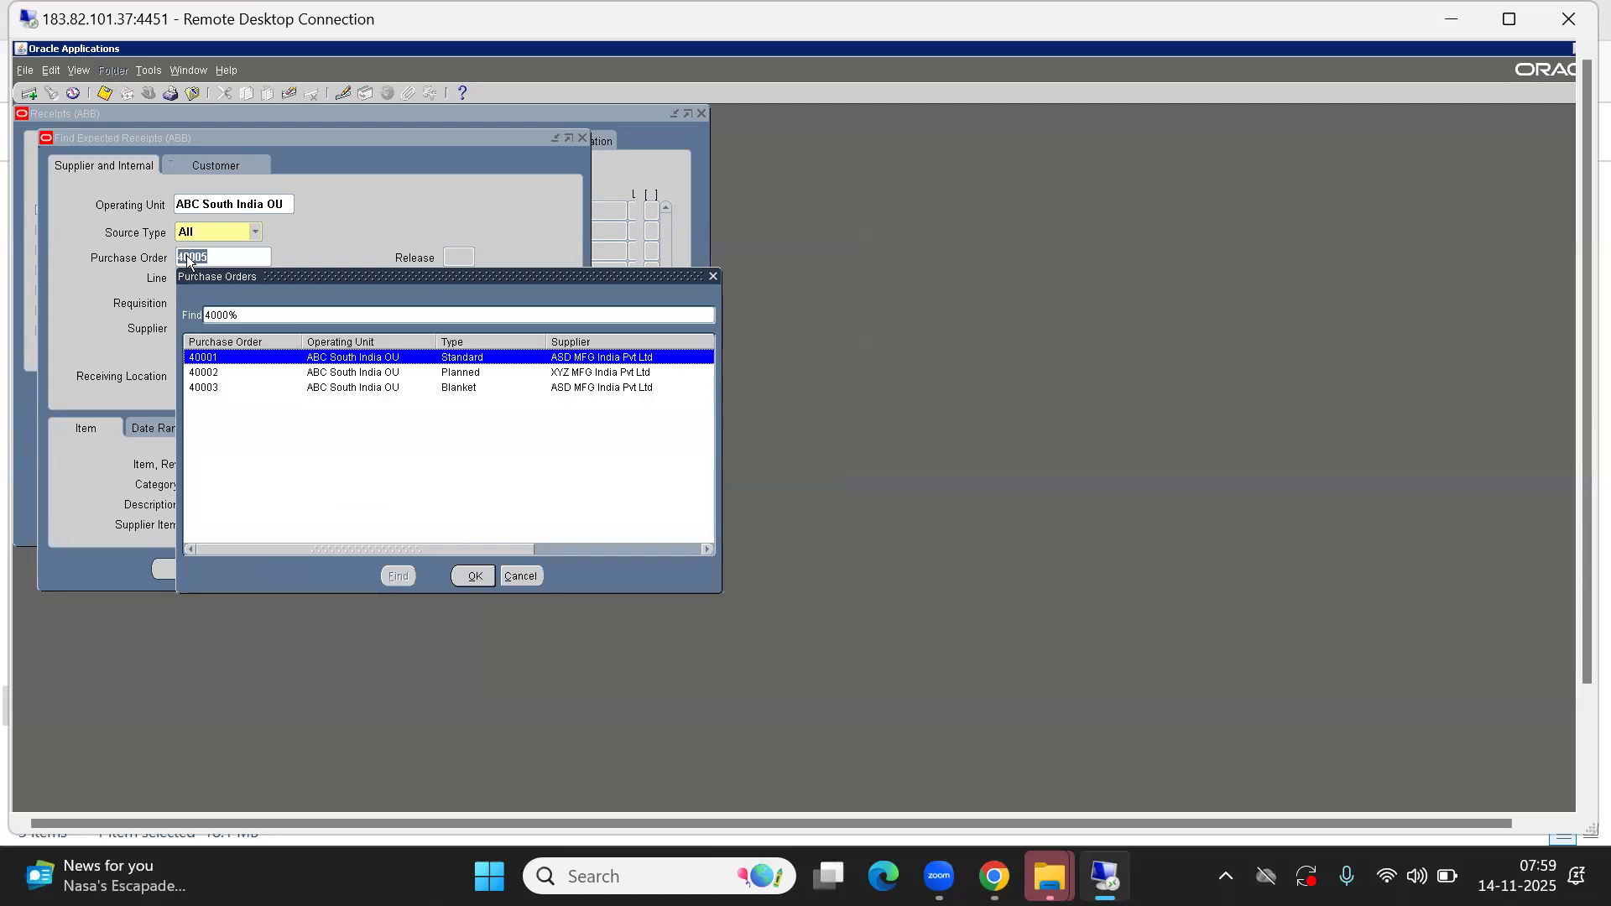
pyautogui.press('Down')
pyautogui.press('Down')
pyautogui.press('Up')
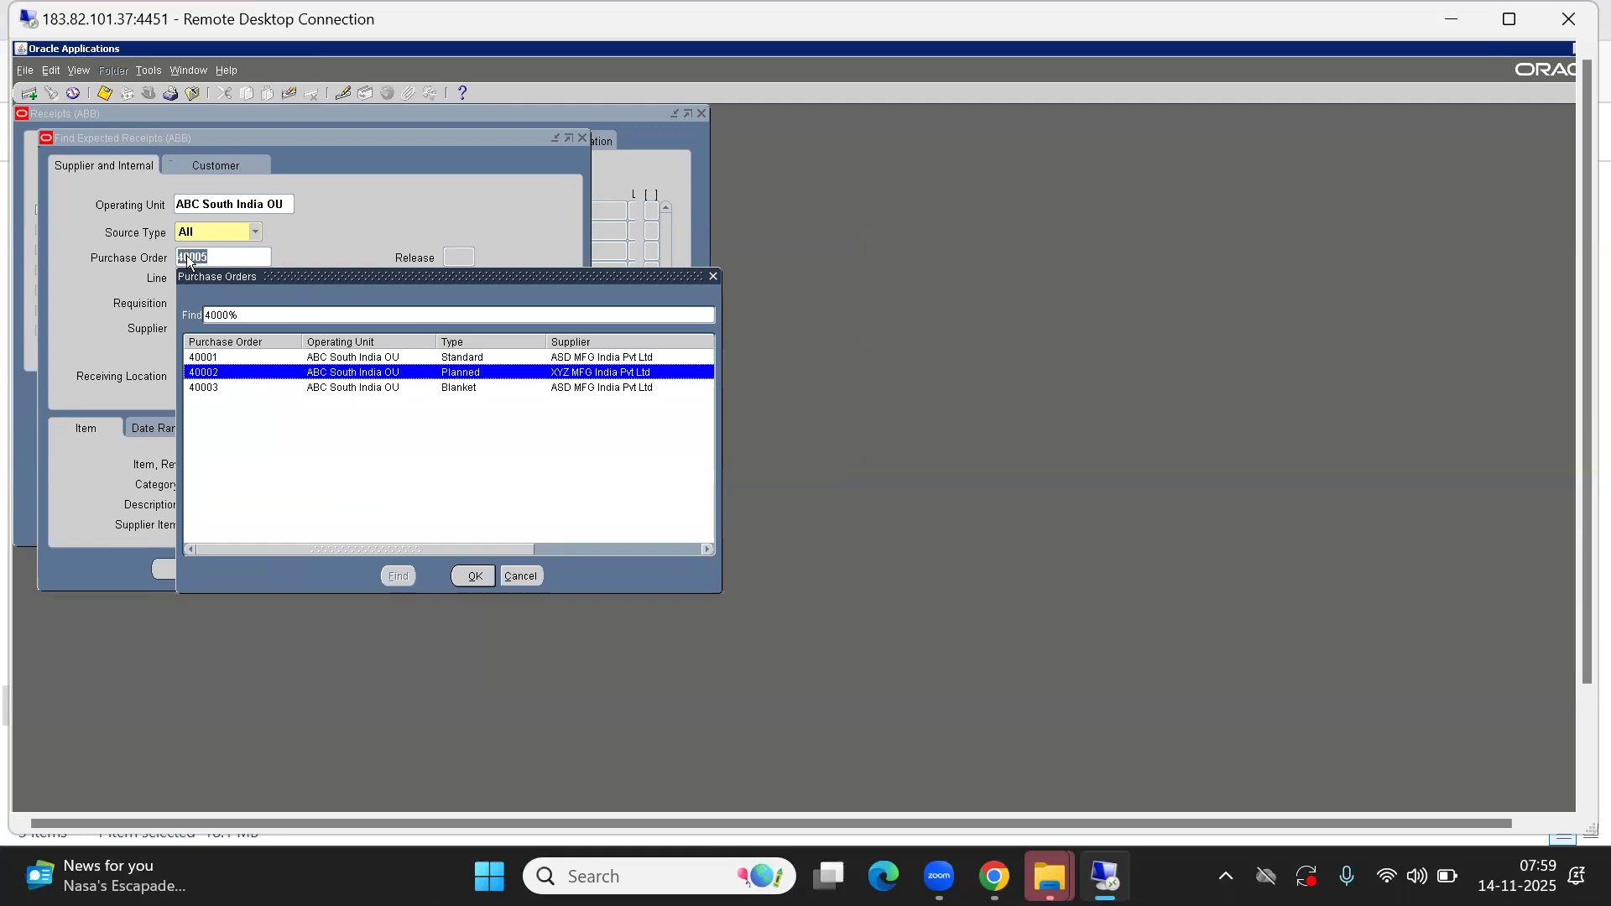
pyautogui.press('Down')
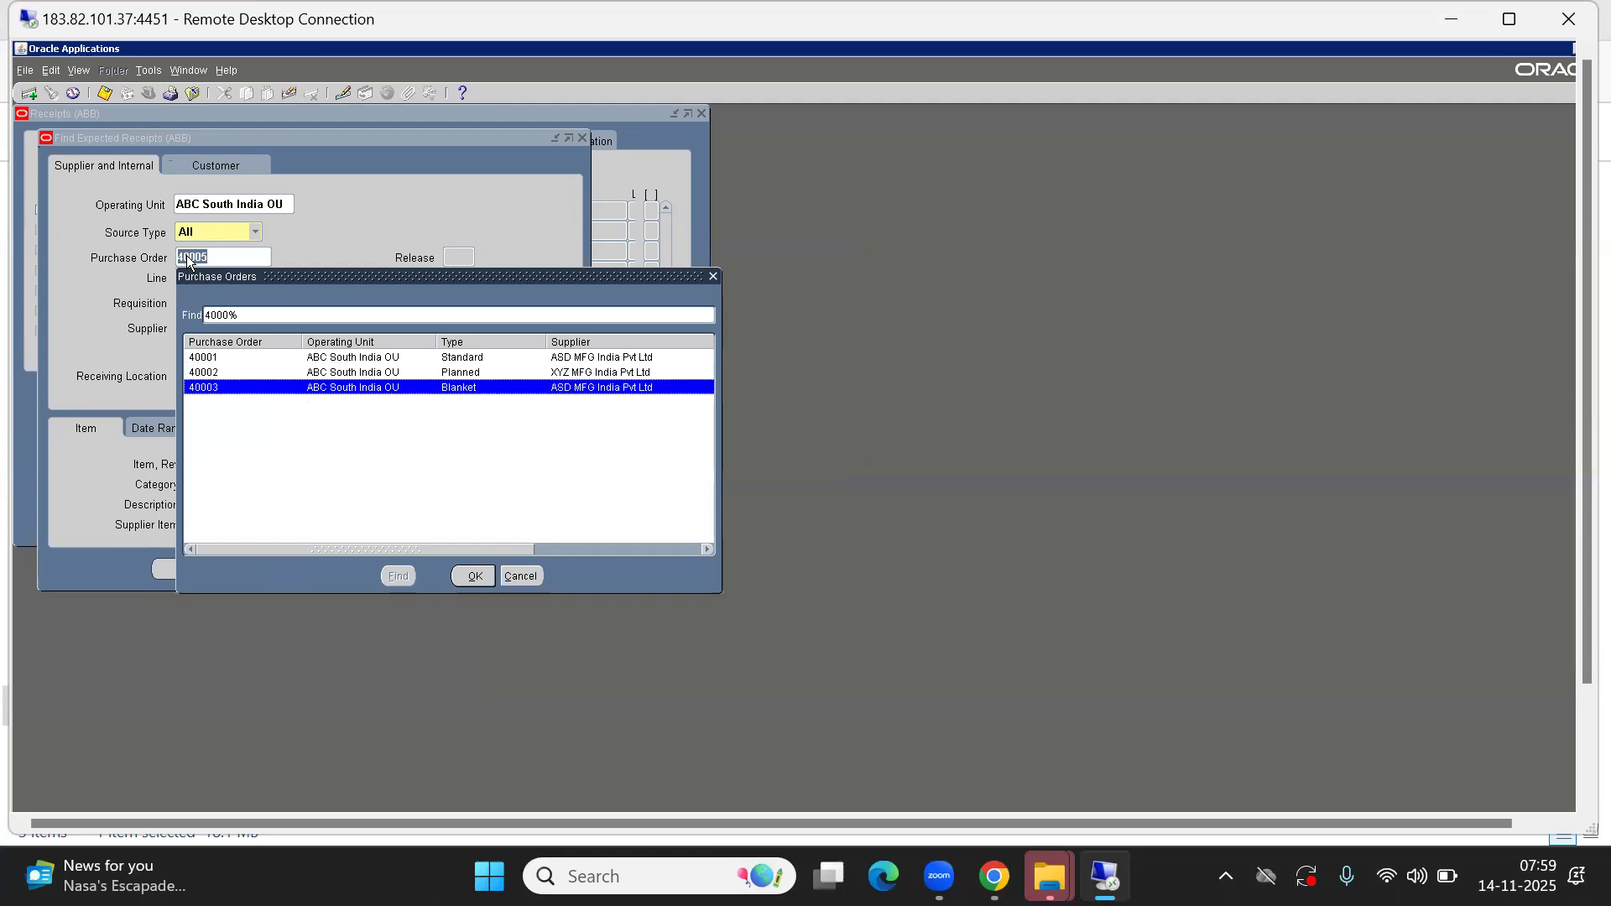
# Look through the document types in the purchase order list, leave it without choosing one, and close the Receipts form
pyautogui.press('Up')
pyautogui.press('Up')
pyautogui.press('Down')
pyautogui.press('Down')
pyautogui.click(520, 577)
pyautogui.click(225, 257)
pyautogui.doubleClick(225, 257)
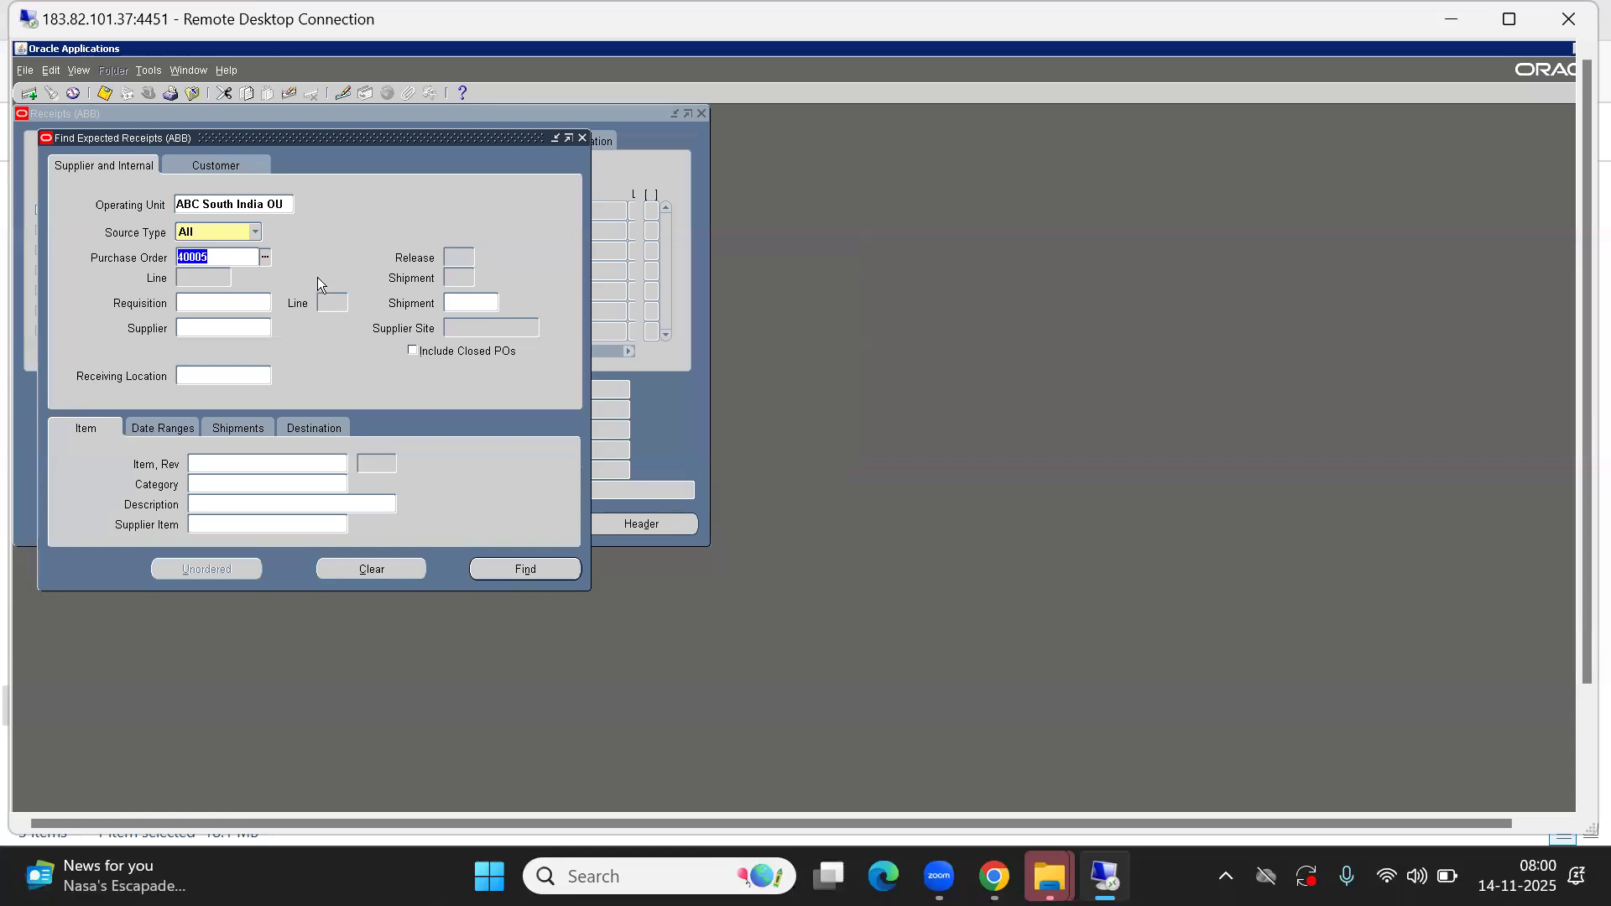
pyautogui.hotkey('alt', 'f')
pyautogui.press('c')
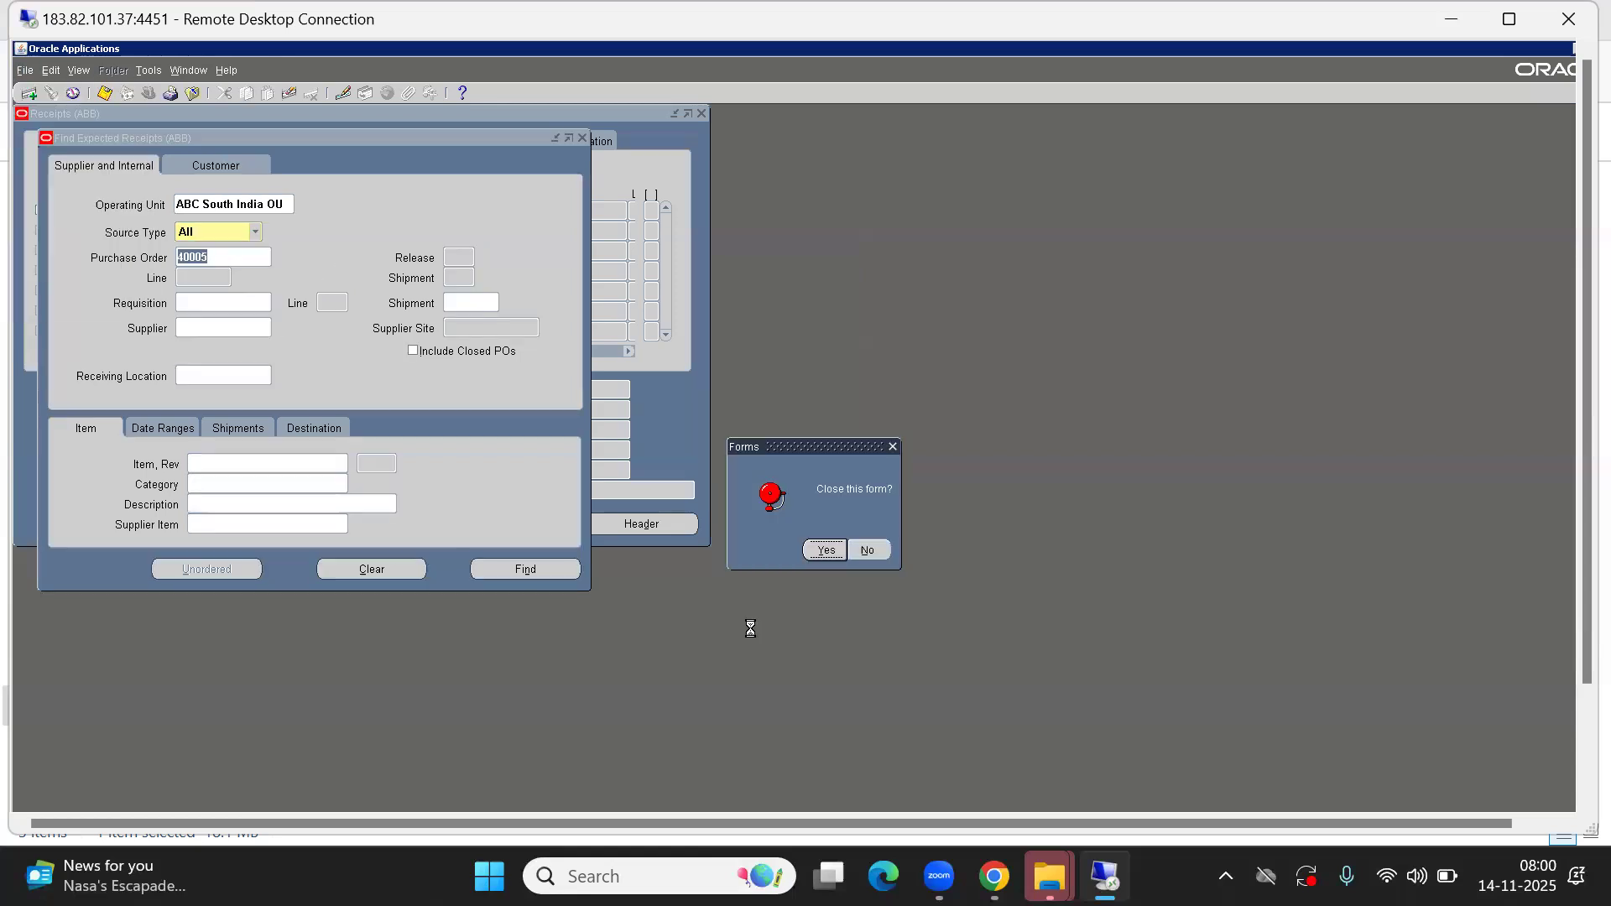
pyautogui.click(831, 554)
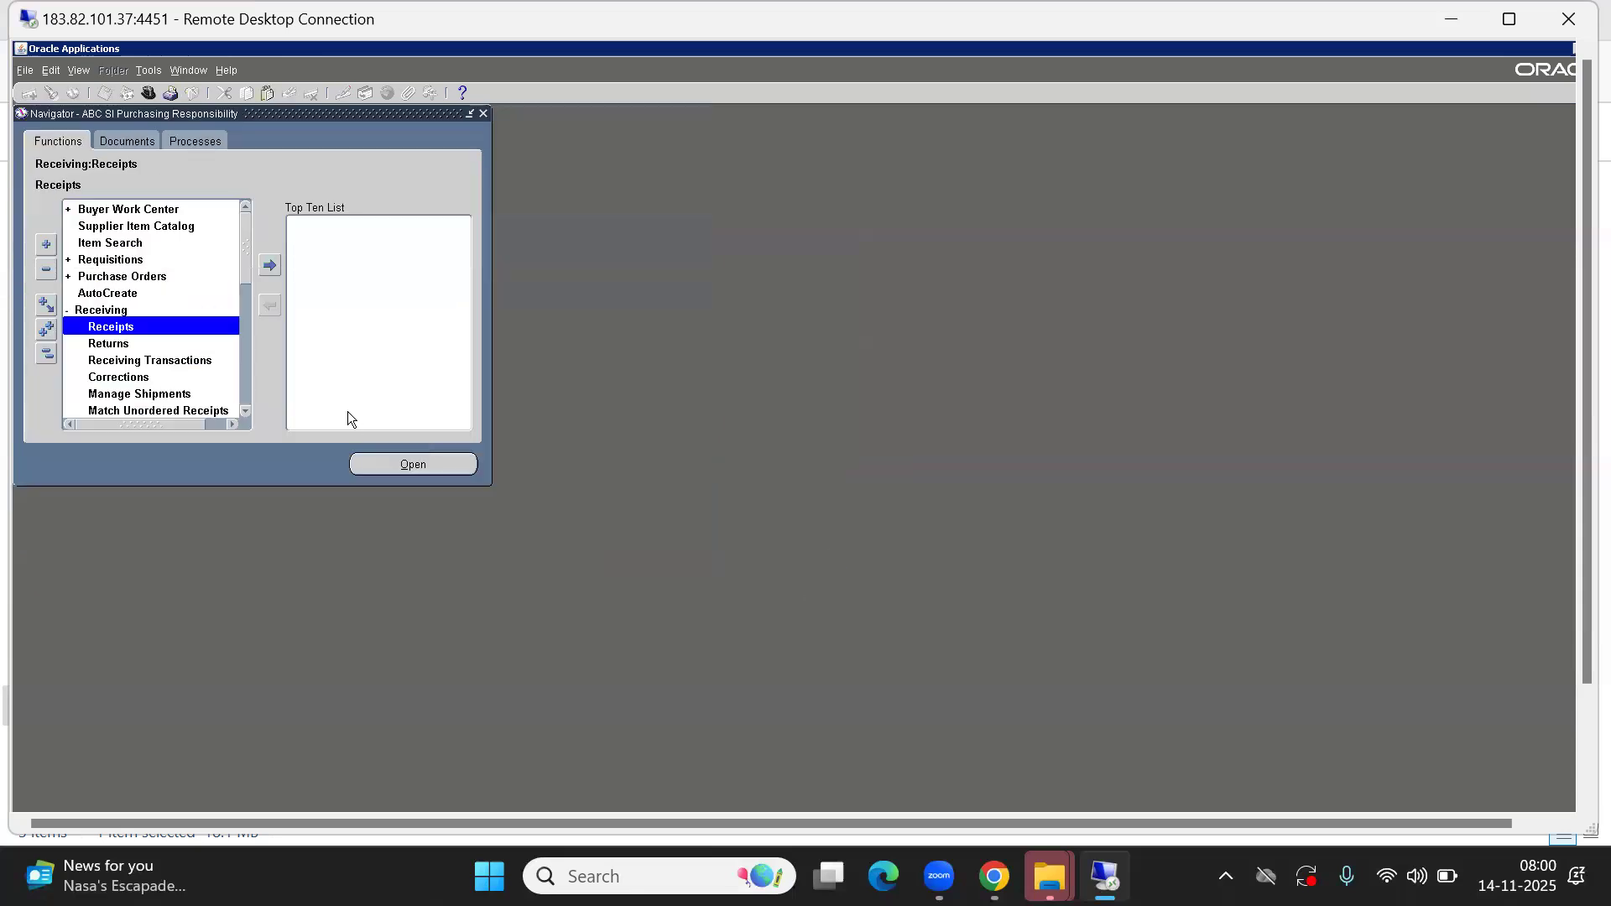
# Open a new purchase order from the Purchase Orders function and place its window beside the Navigator
pyautogui.click(48, 356)
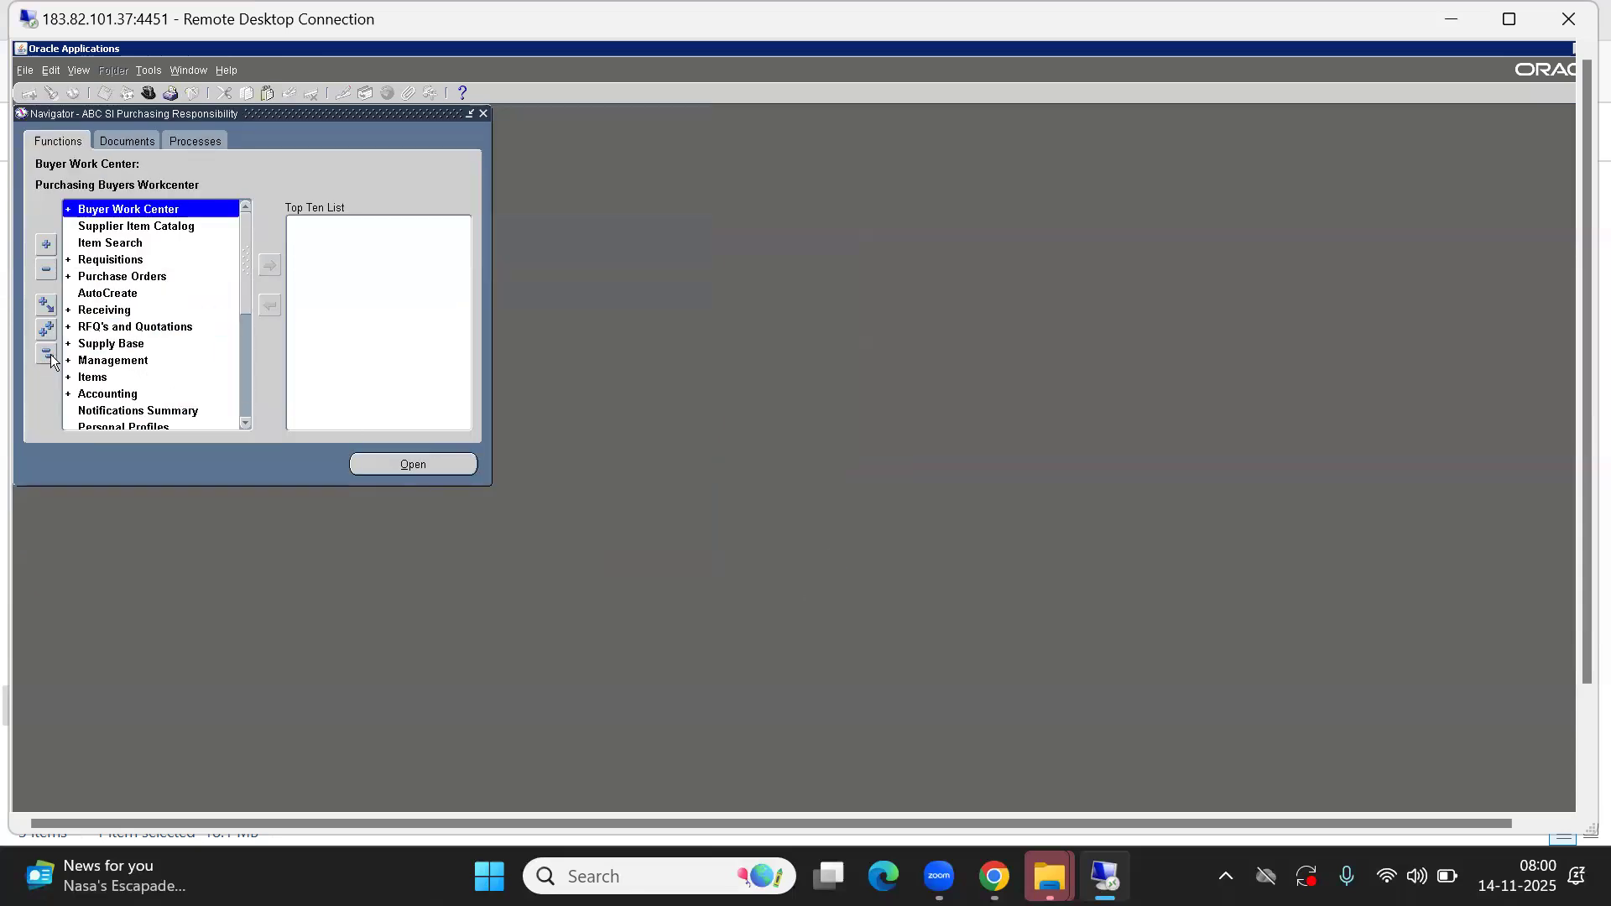
pyautogui.press('Down')
pyautogui.press('Down')
pyautogui.press('Up')
pyautogui.press('Up')
pyautogui.press('Down')
pyautogui.press('Down')
pyautogui.press('Down')
pyautogui.press('Down')
pyautogui.press('Return')
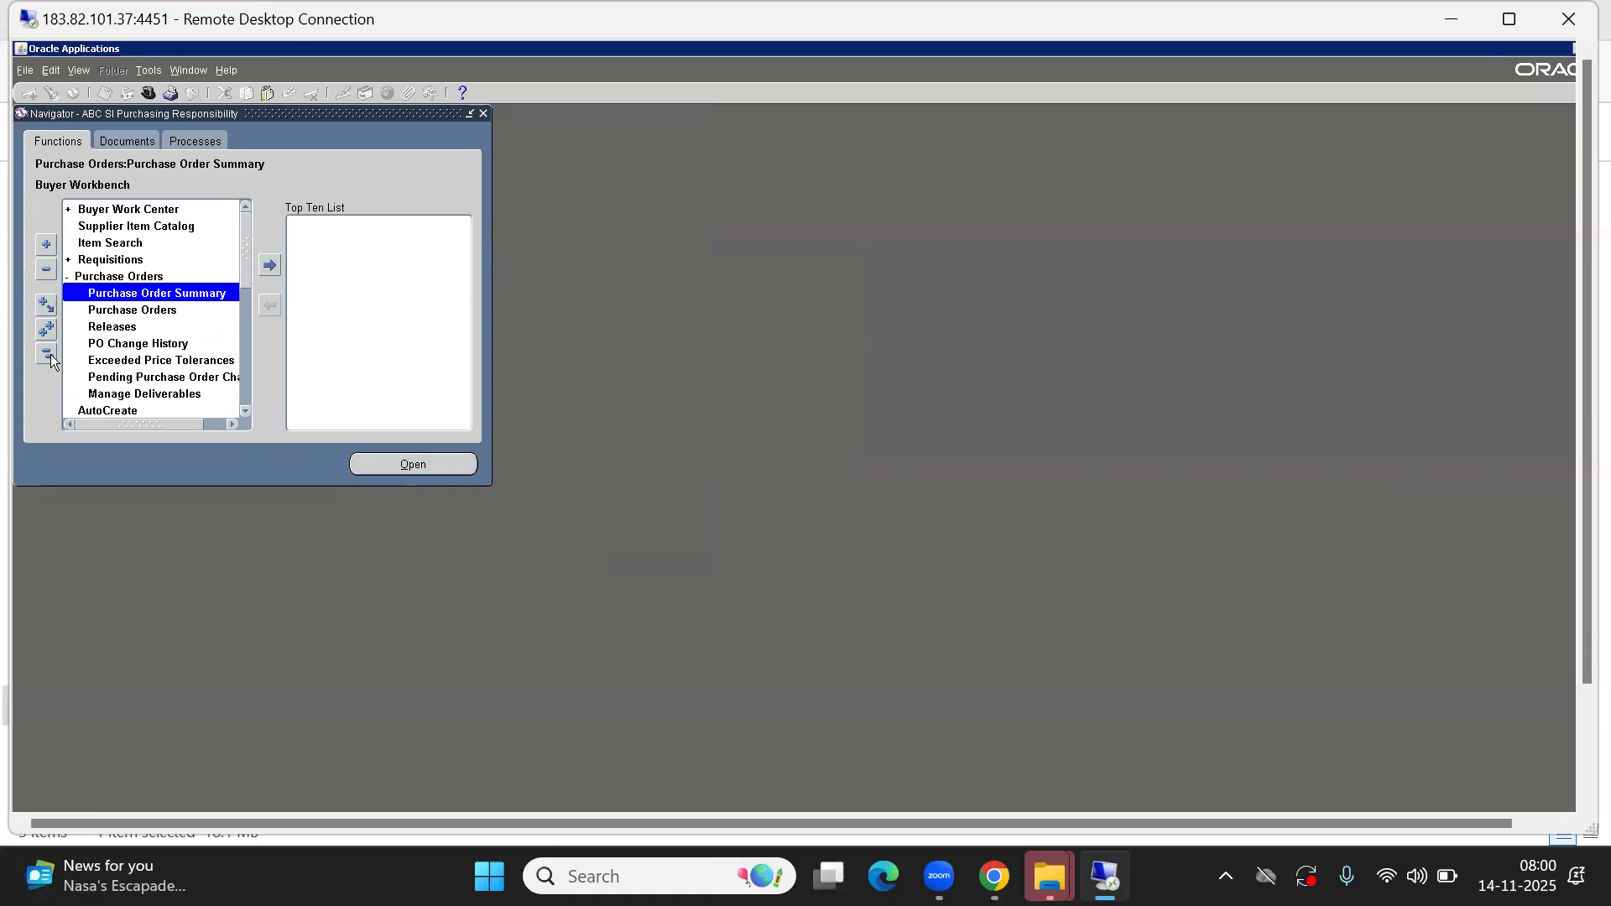
pyautogui.press('Down')
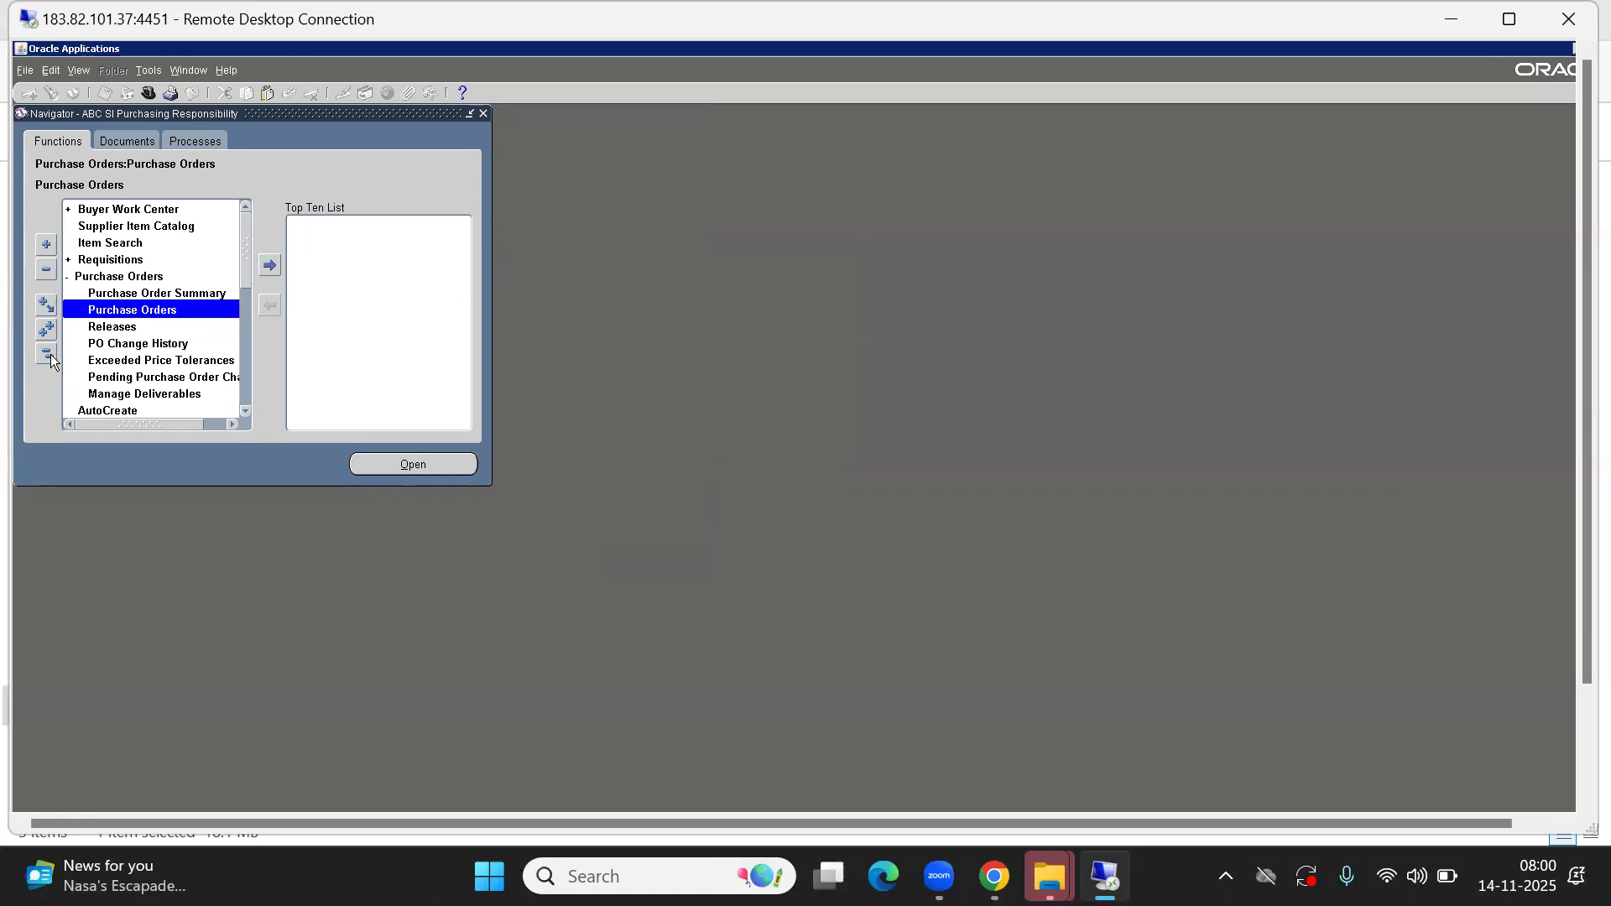
pyautogui.press('Return')
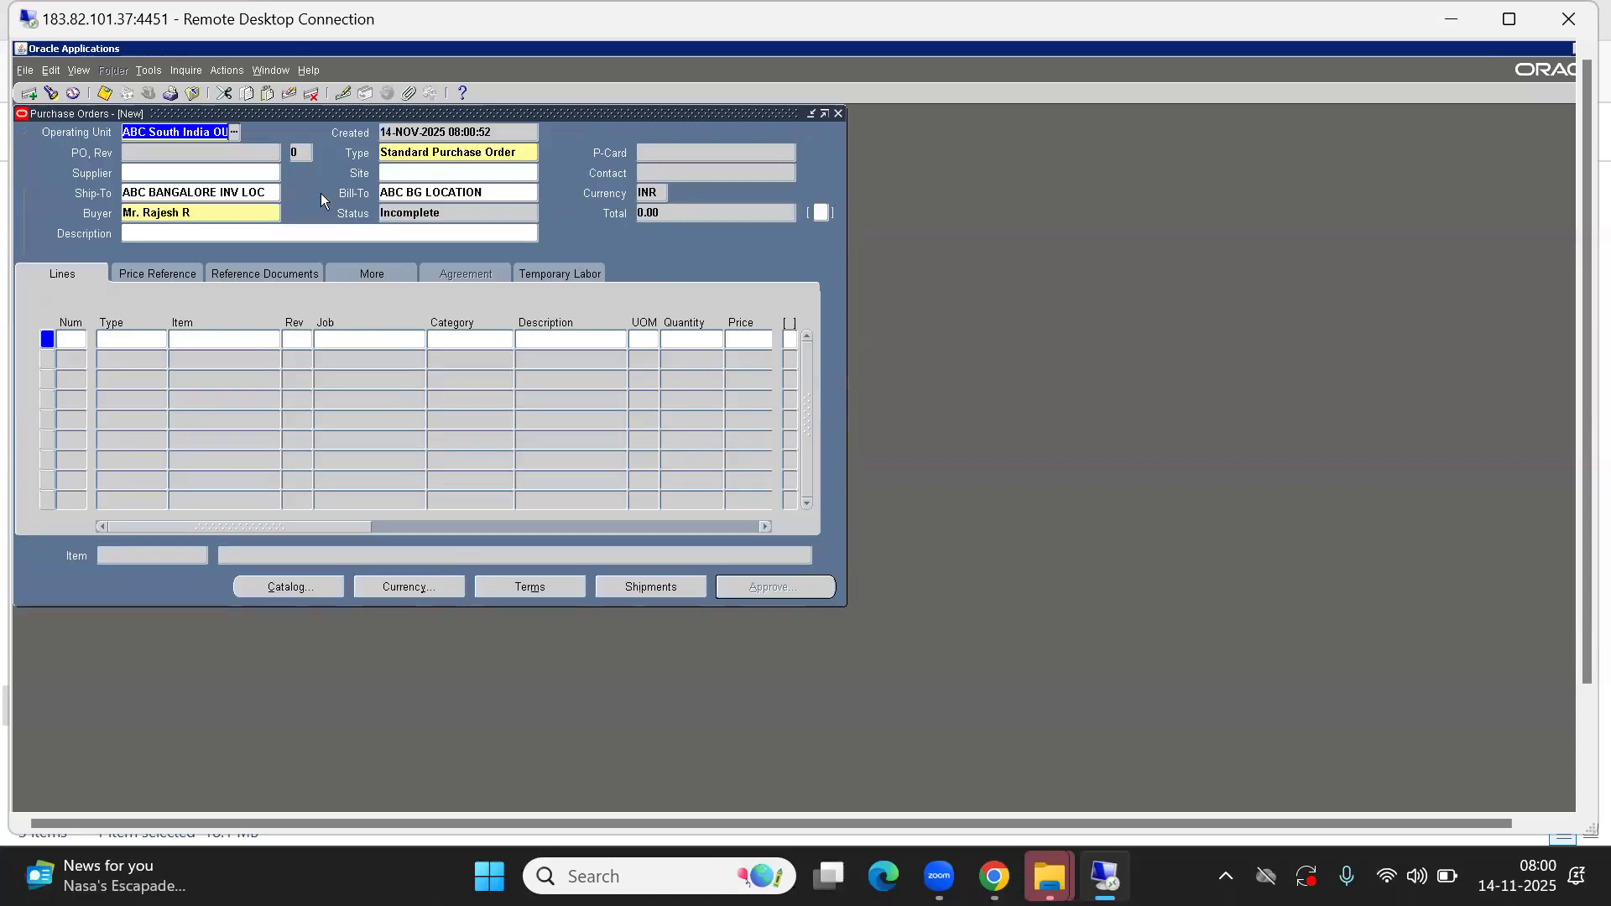
pyautogui.moveTo(302, 113); pyautogui.dragTo(592, 171)
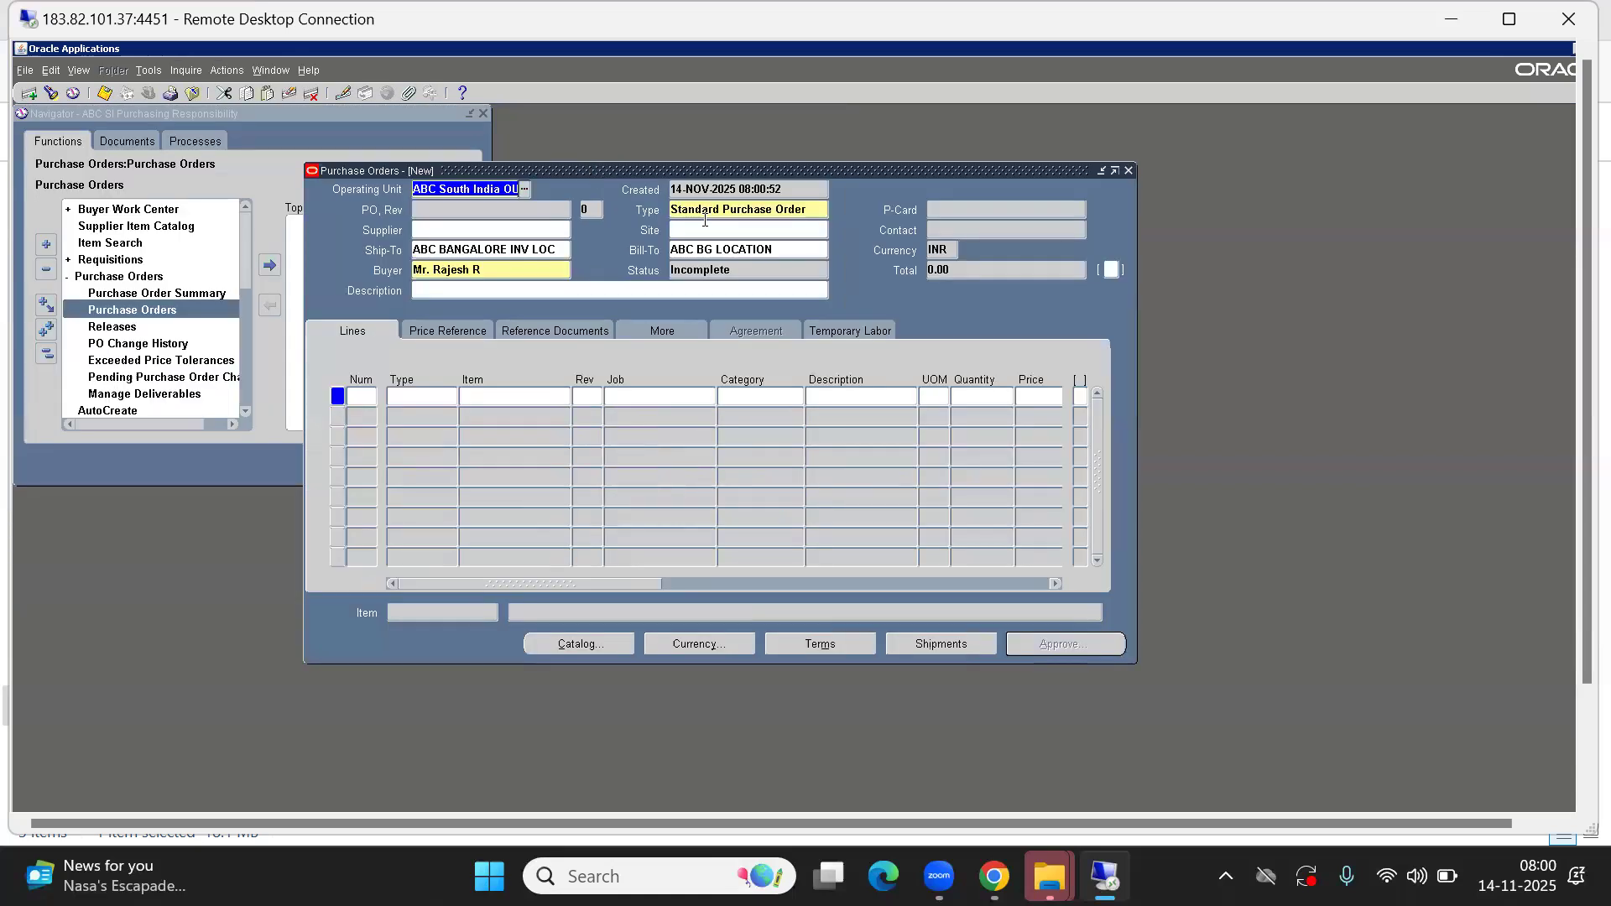
# Choose XYZ MFG India Pvt Ltd as the supplier of the new standard purchase order
pyautogui.press('Tab')
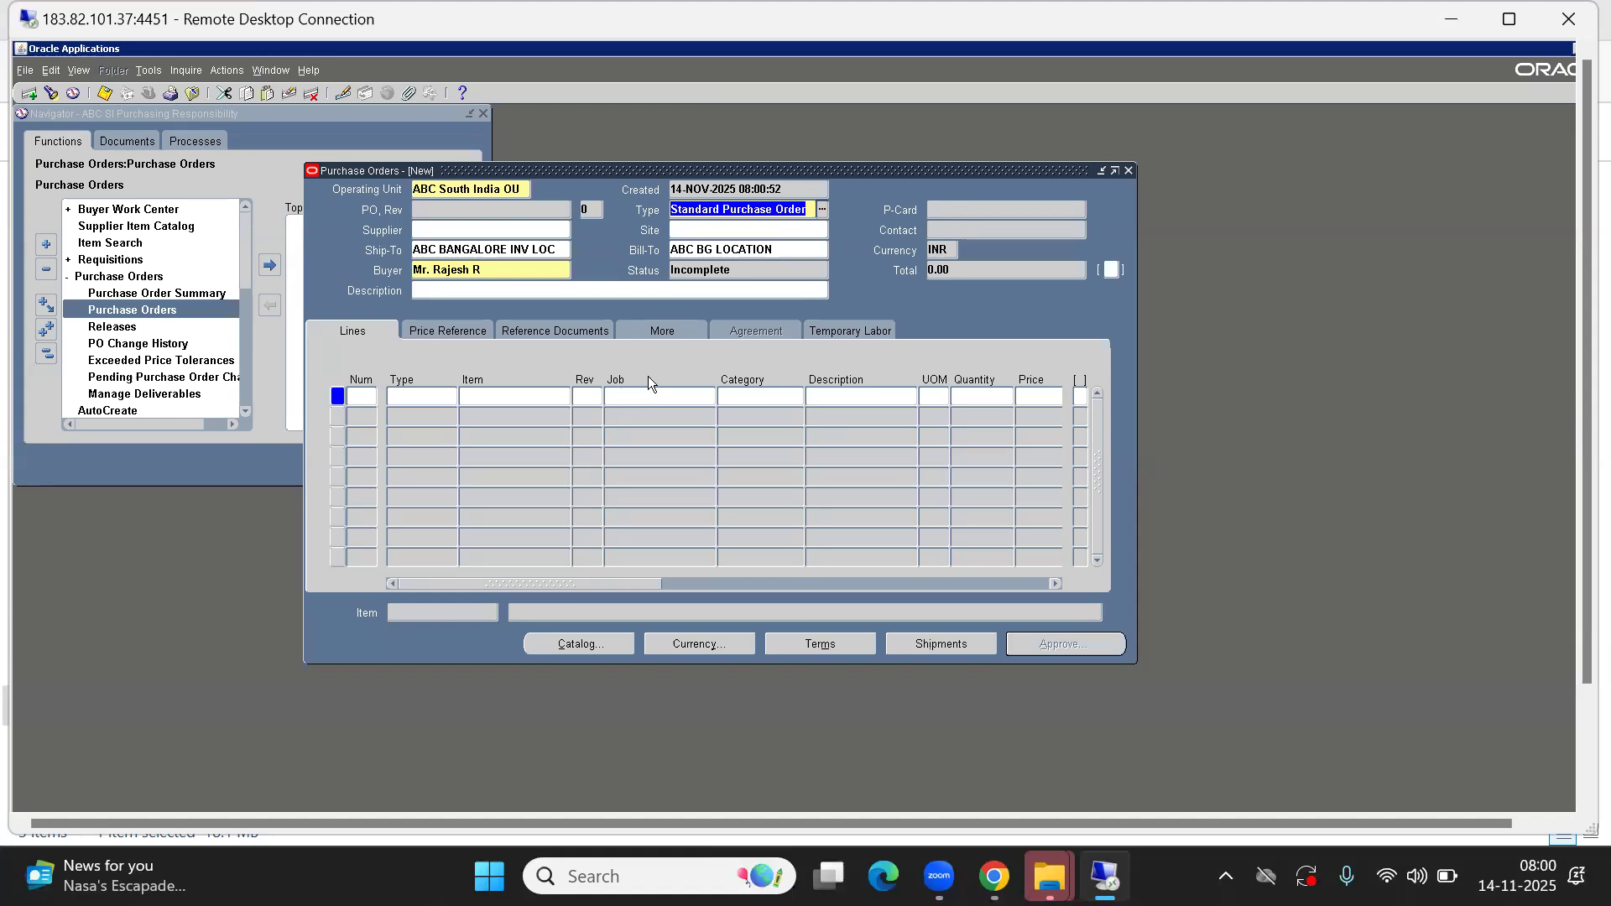
pyautogui.click(430, 228)
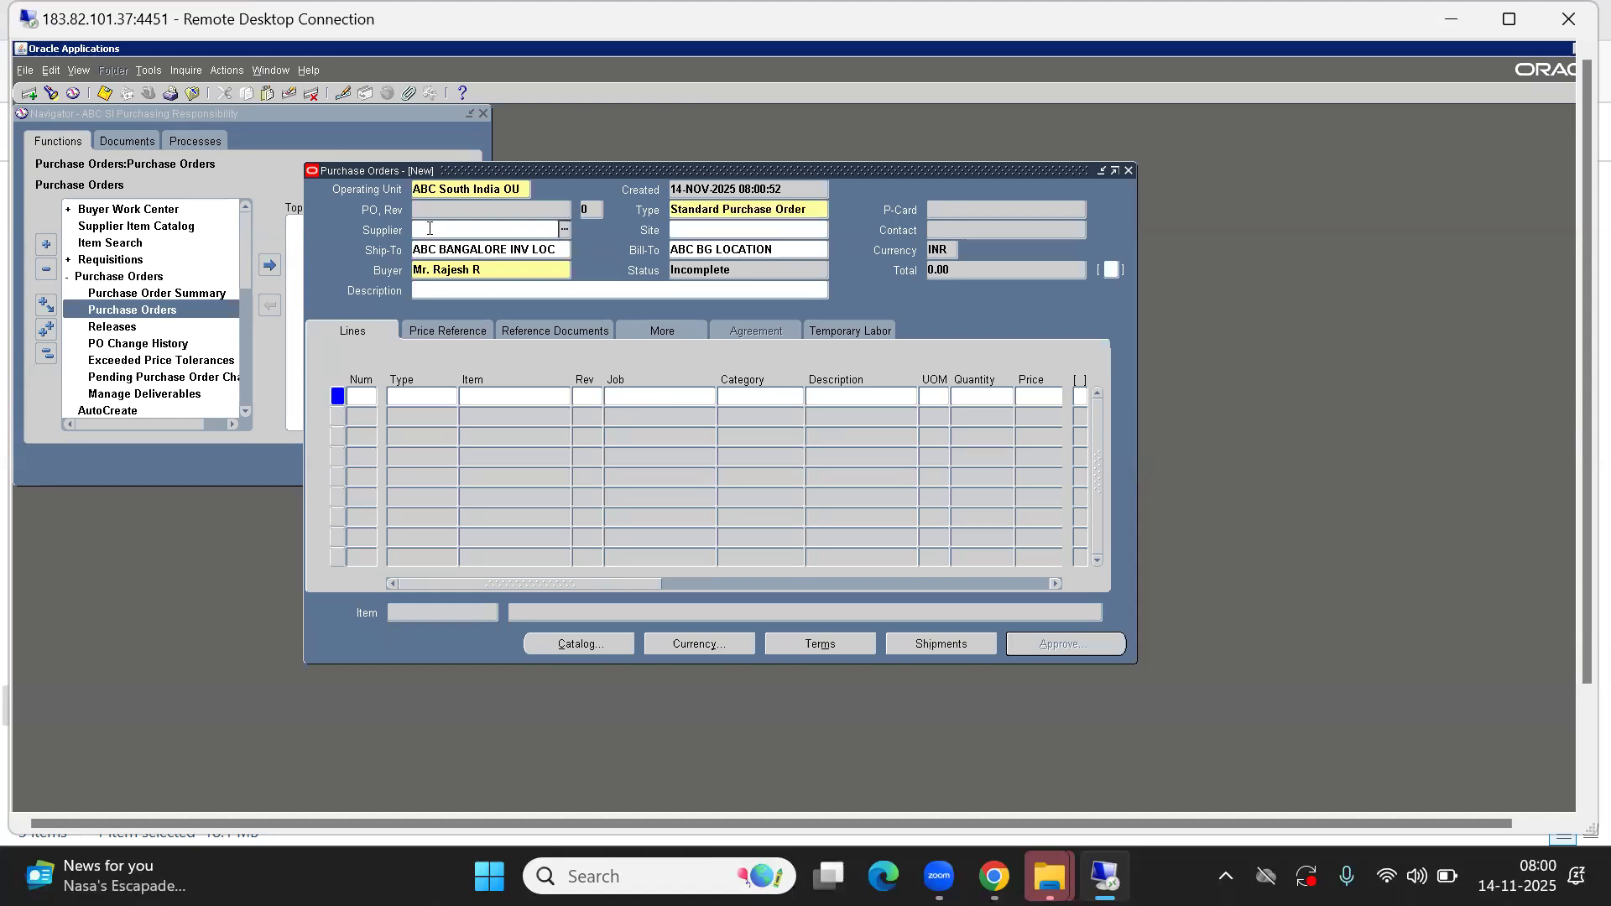
pyautogui.hotkey('ctrl', 'l')
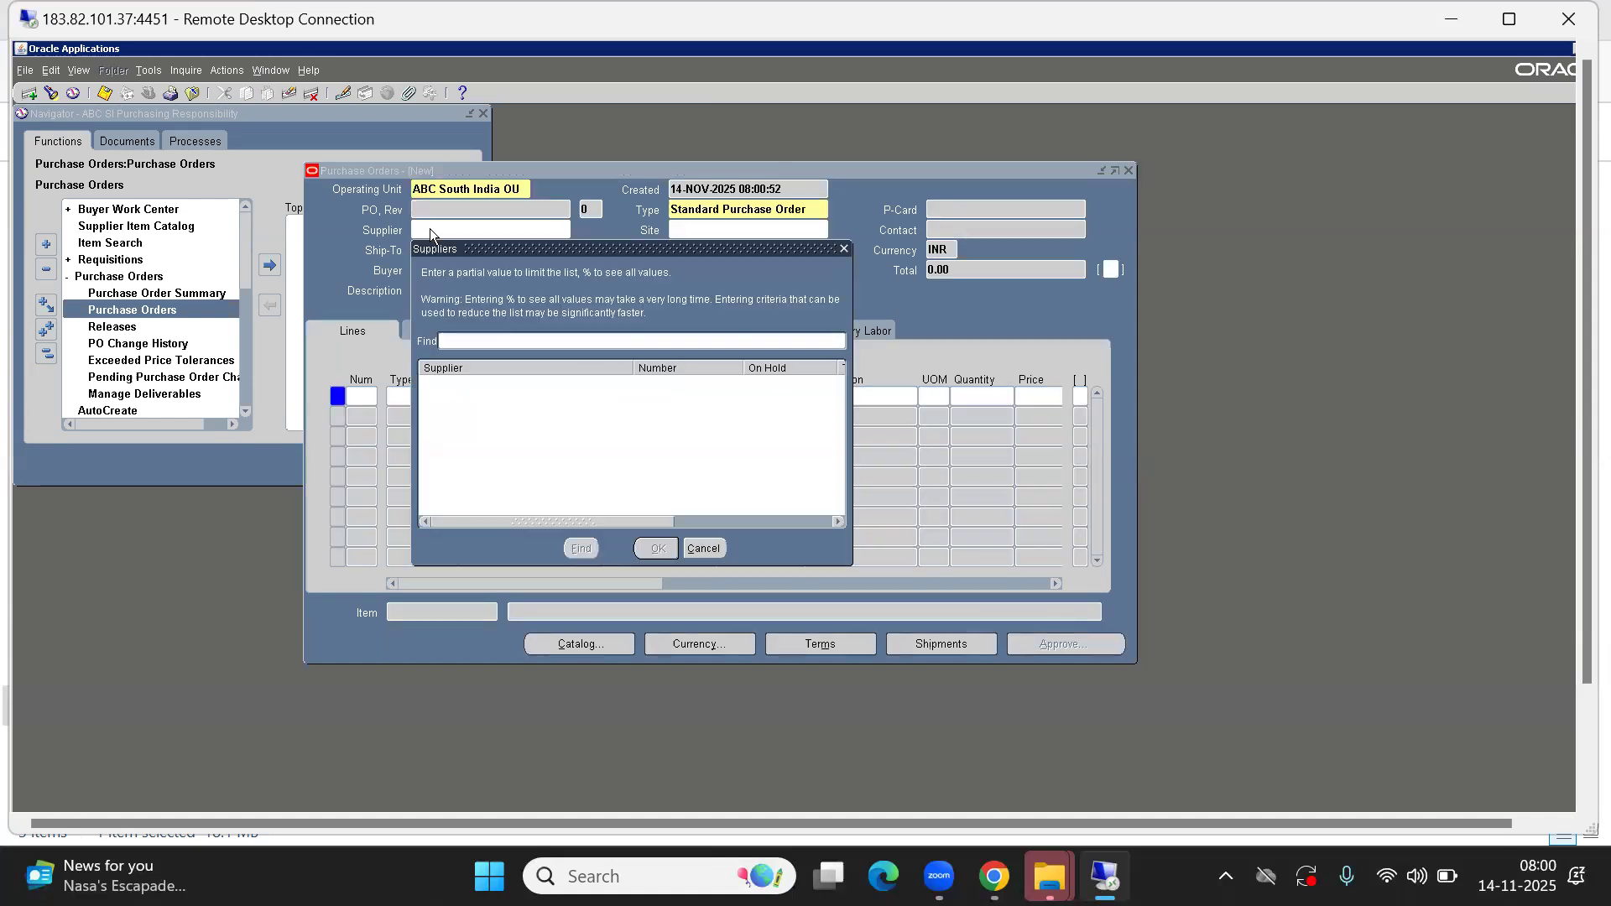
pyautogui.write('x')
pyautogui.press('Return')
pyautogui.press('Down')
pyautogui.press('Return')
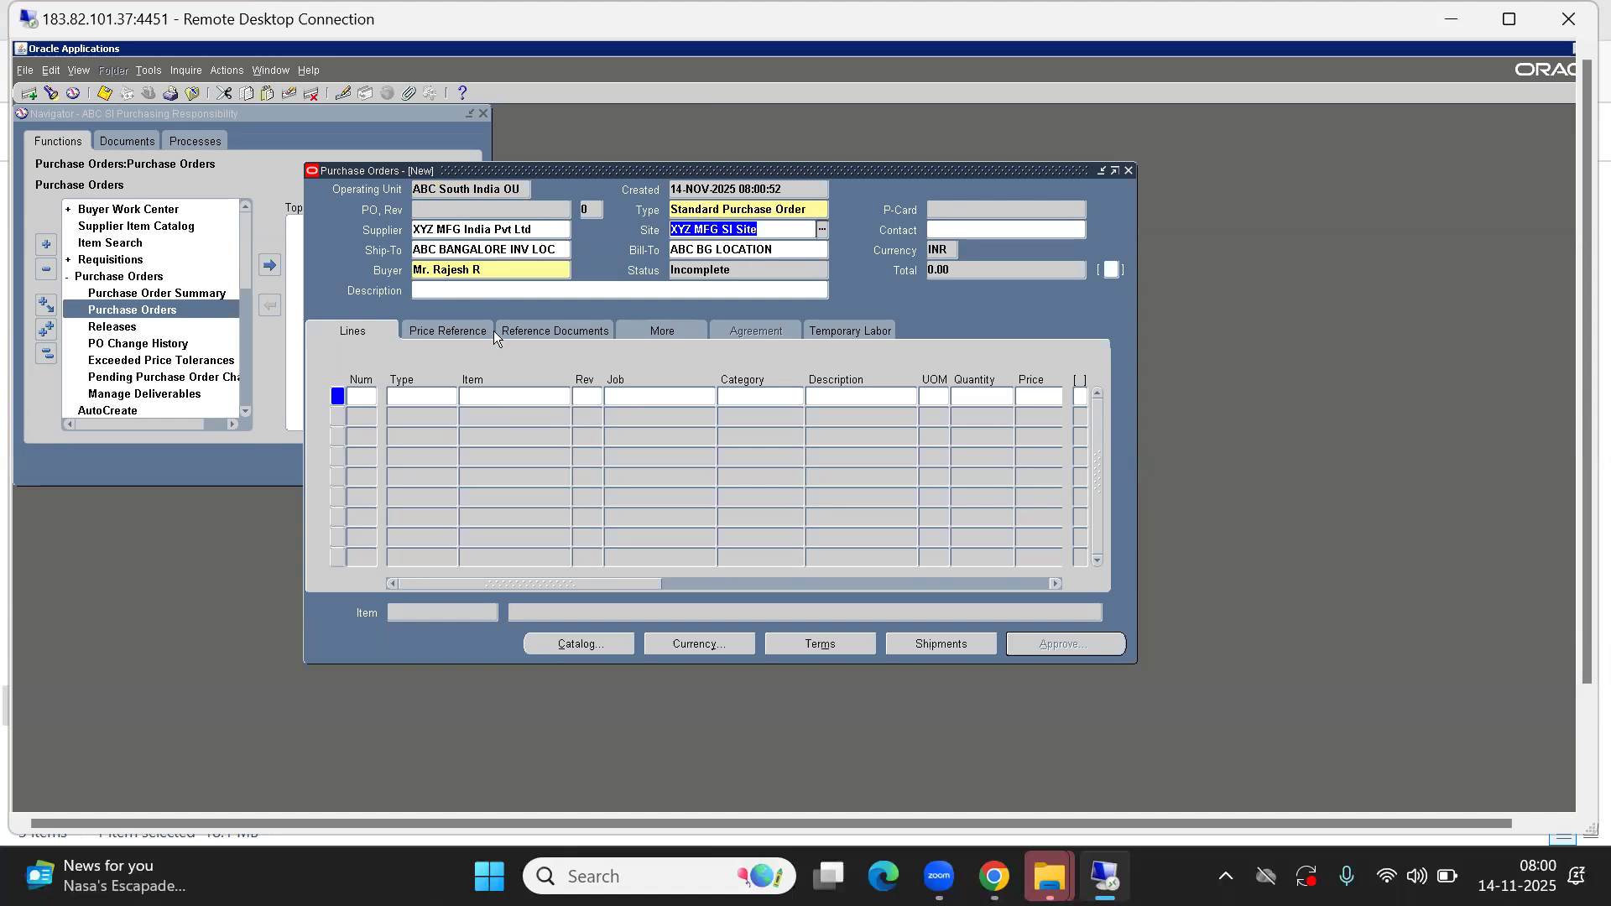
# Find contracts matching 4000% in the reference documents of line 1 and assign the newer contract agreement to the line
pyautogui.click(532, 330)
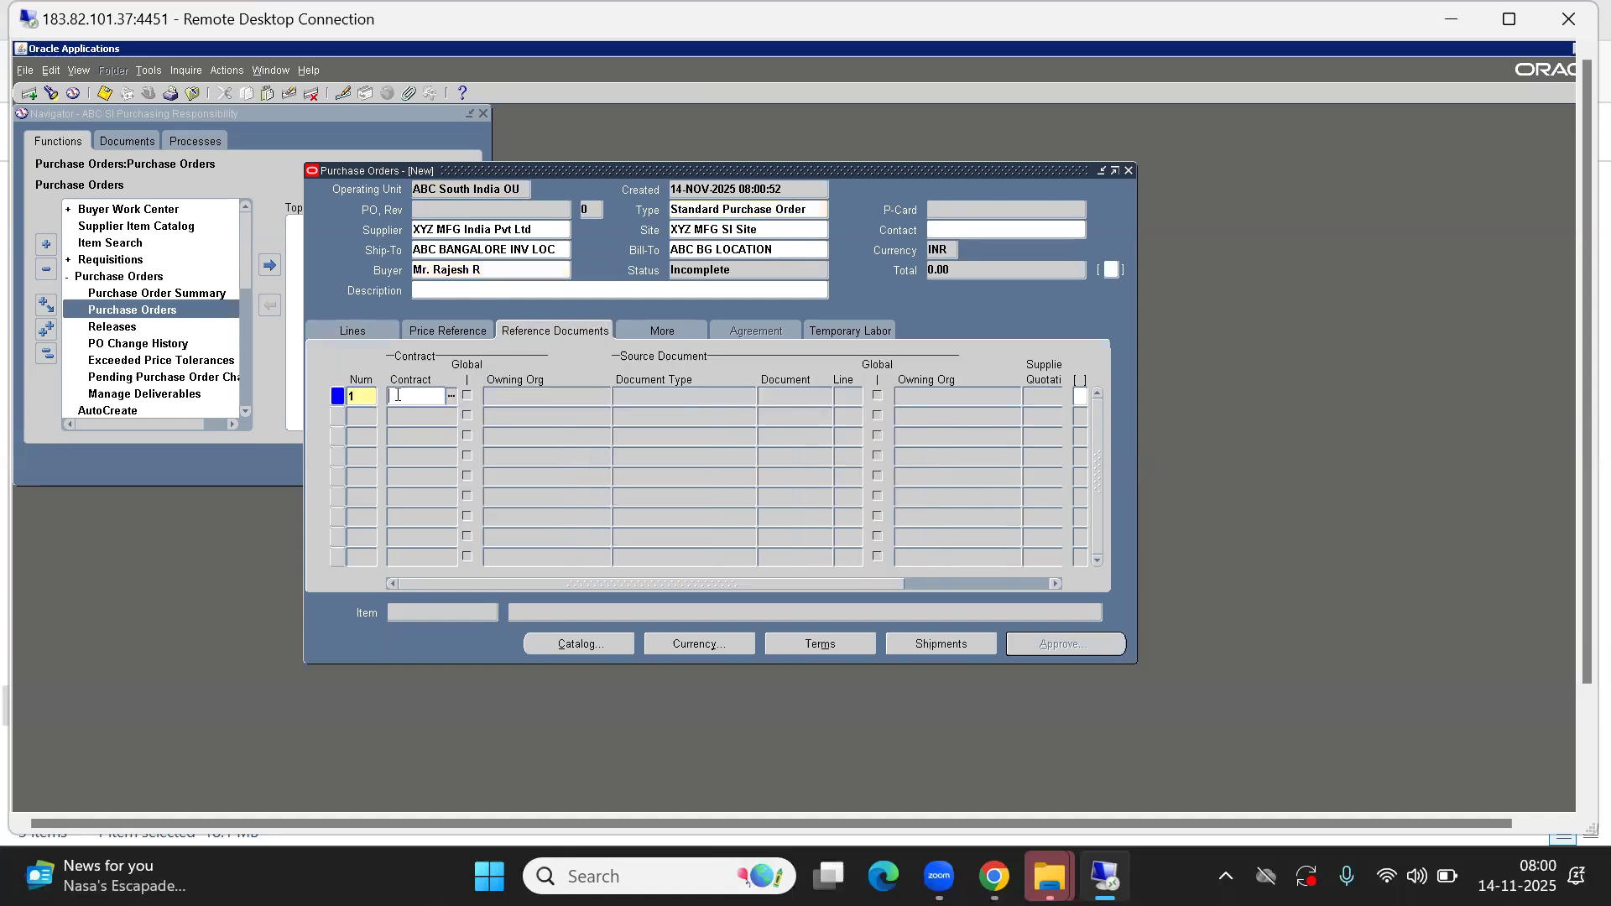
pyautogui.doubleClick(397, 395)
pyautogui.write('4000%')
pyautogui.press('Return')
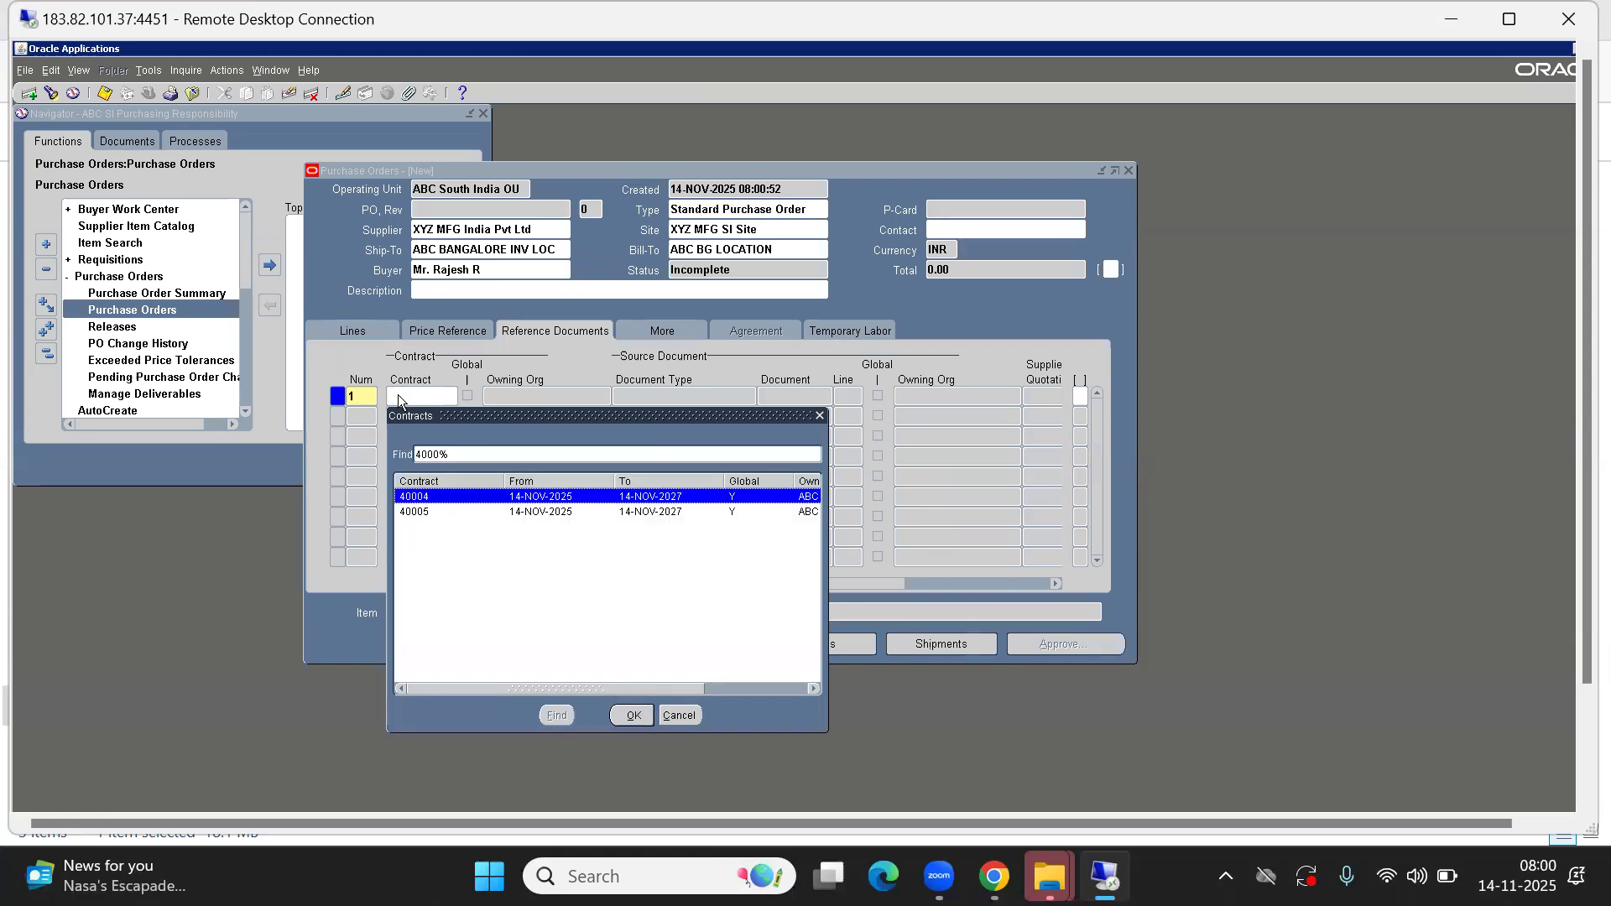
pyautogui.click(473, 511)
pyautogui.click(634, 714)
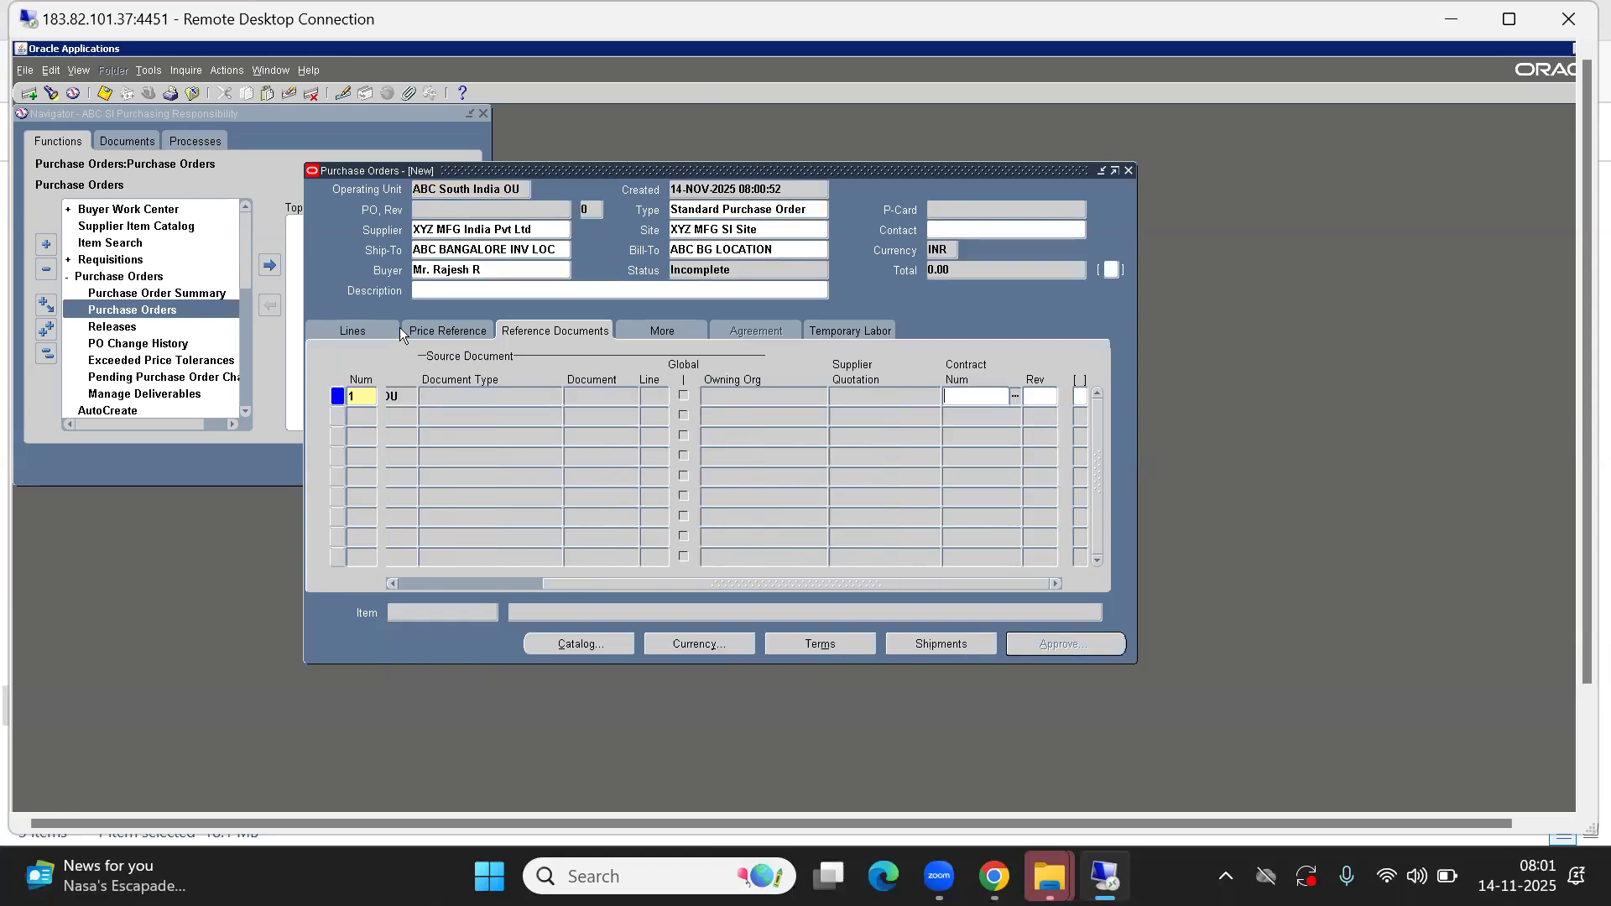
pyautogui.moveTo(602, 582); pyautogui.dragTo(331, 569)
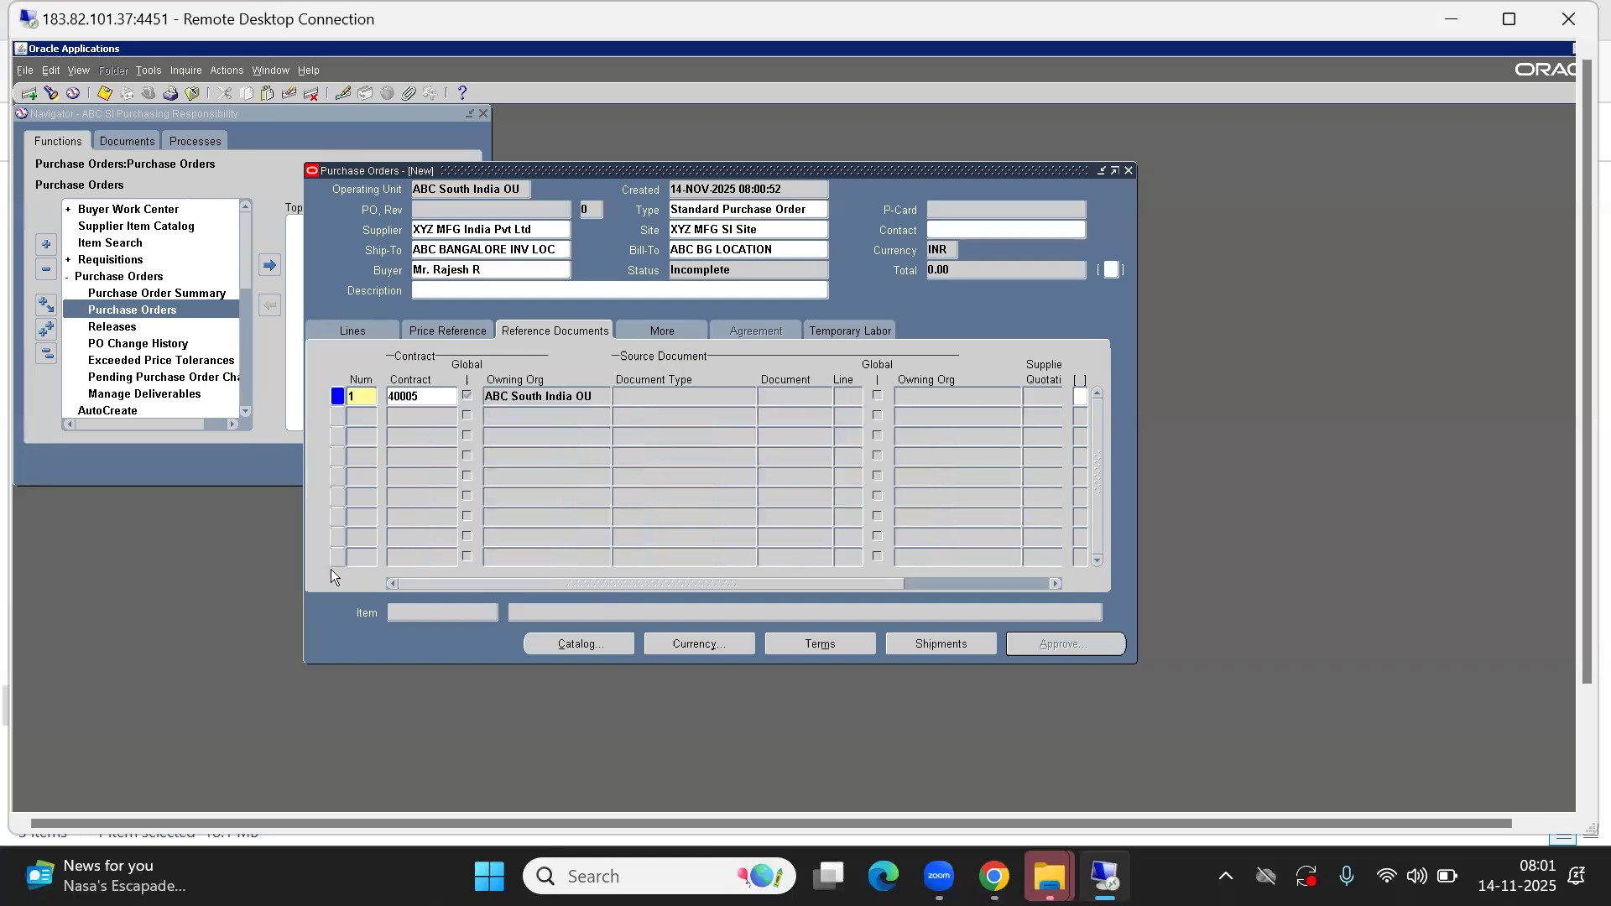
pyautogui.click(519, 396)
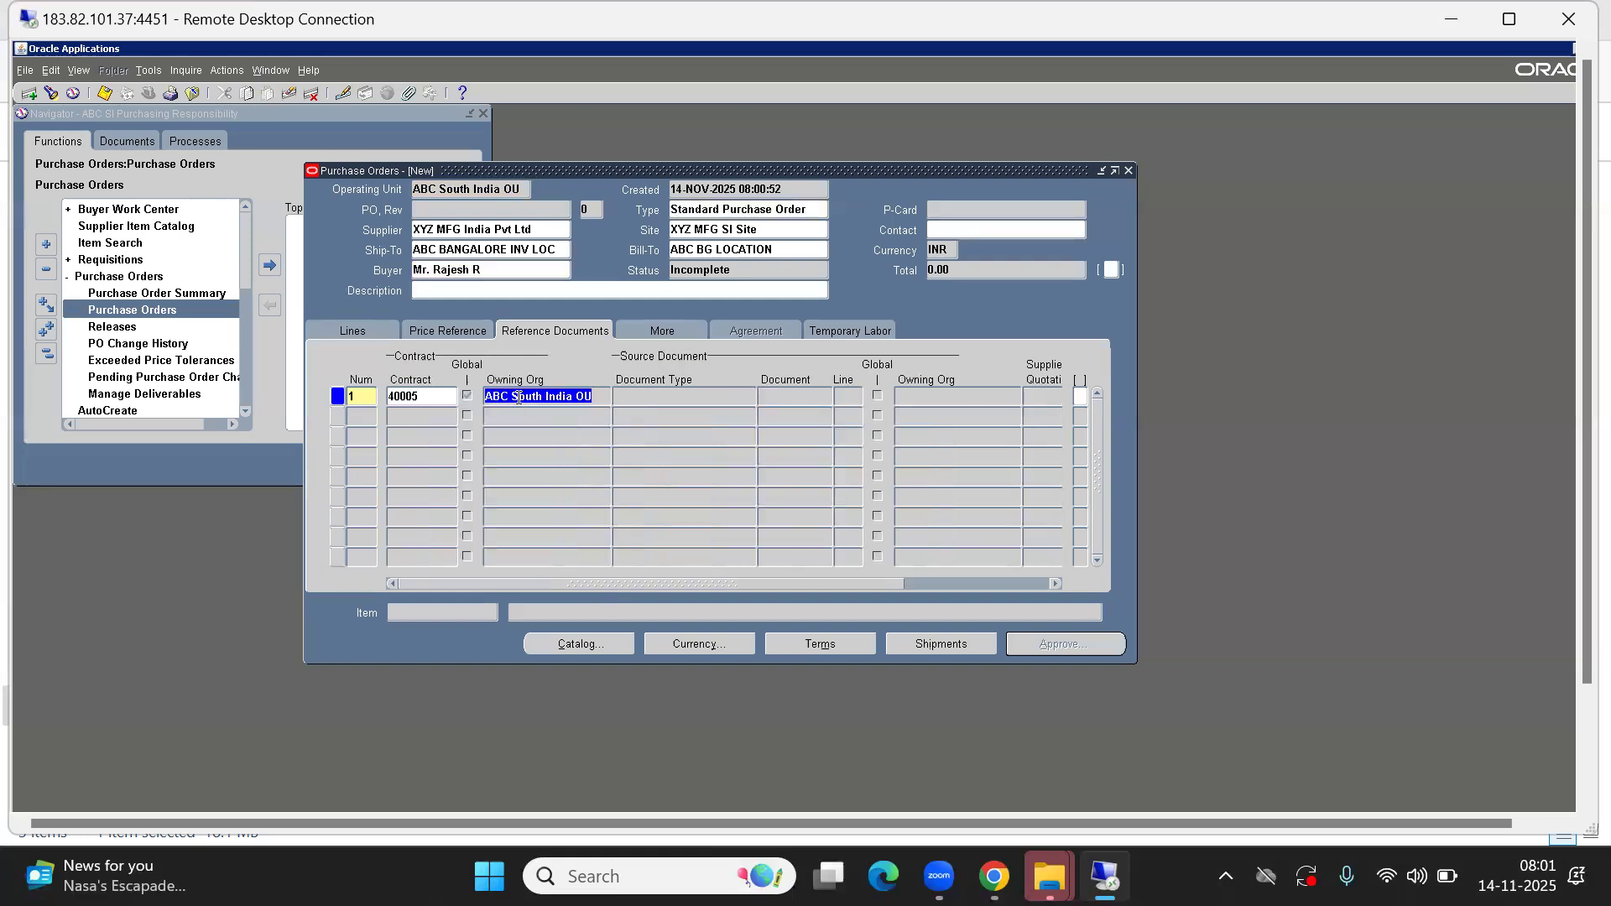
pyautogui.doubleClick(420, 396)
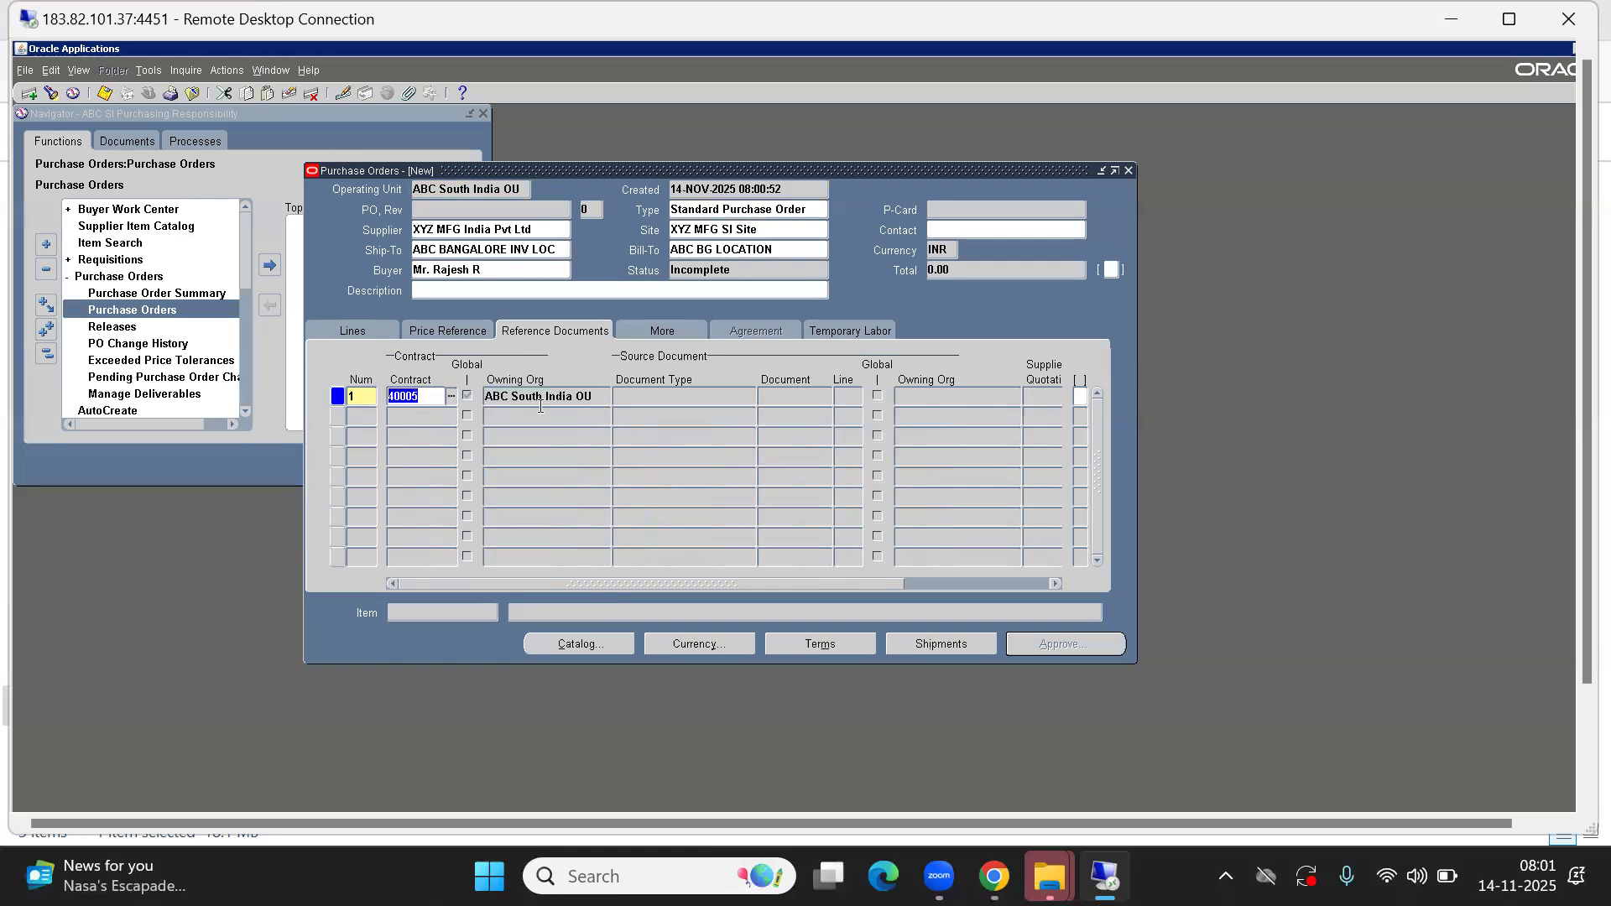
# Enter item ABCC0016 on line 1 of the purchase order with a quantity of 20
pyautogui.click(352, 332)
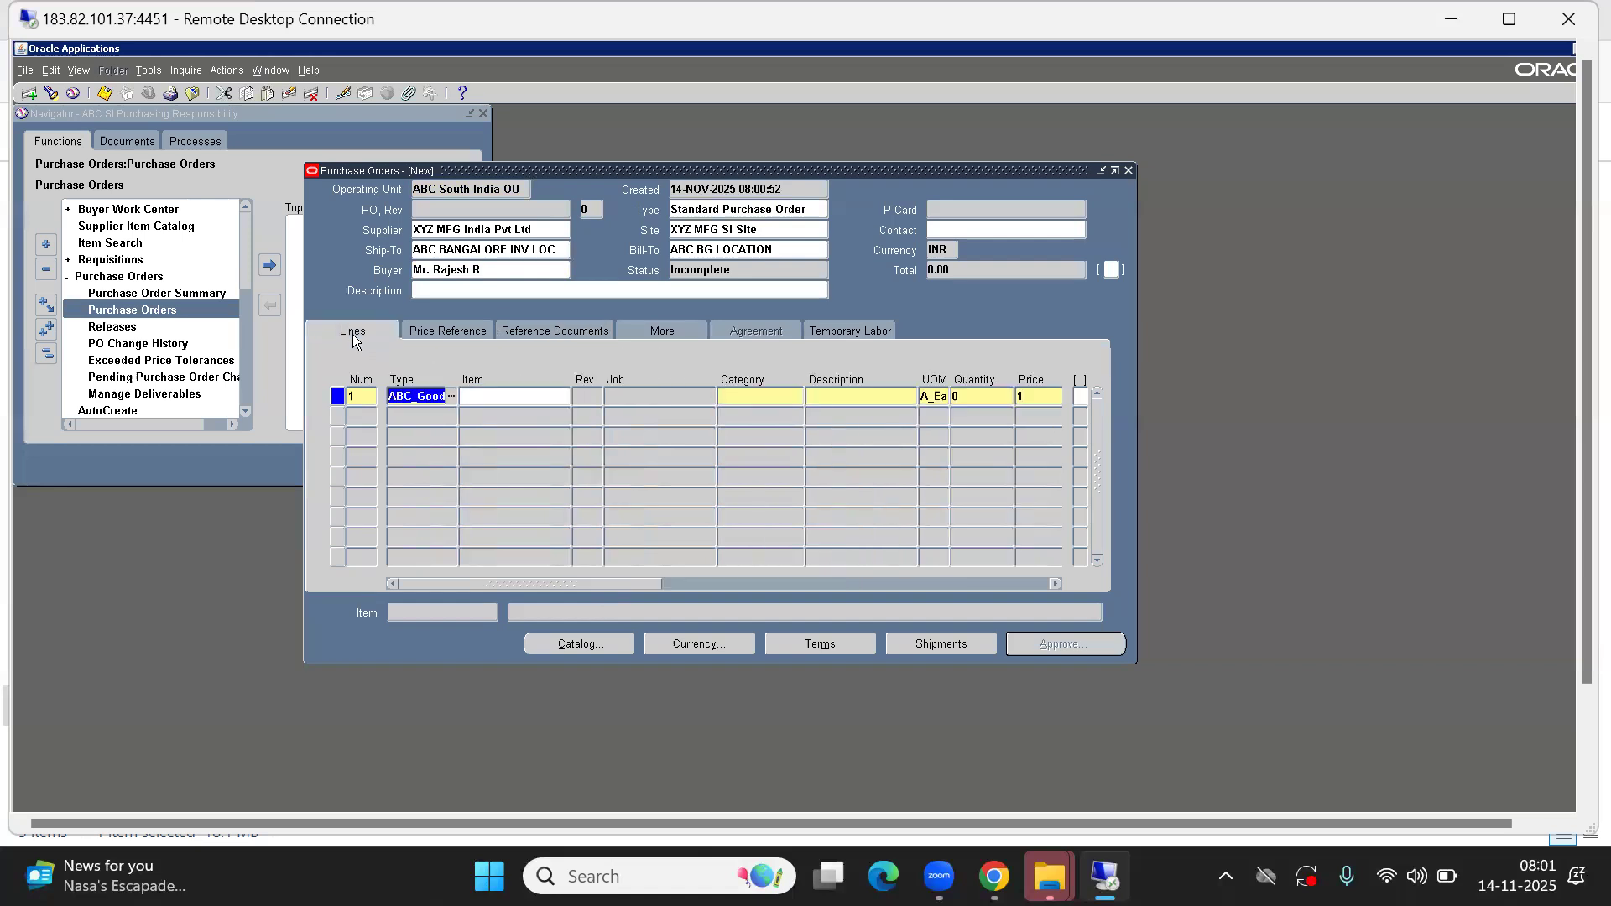
pyautogui.click(503, 395)
pyautogui.hotkey('ctrl', 'l')
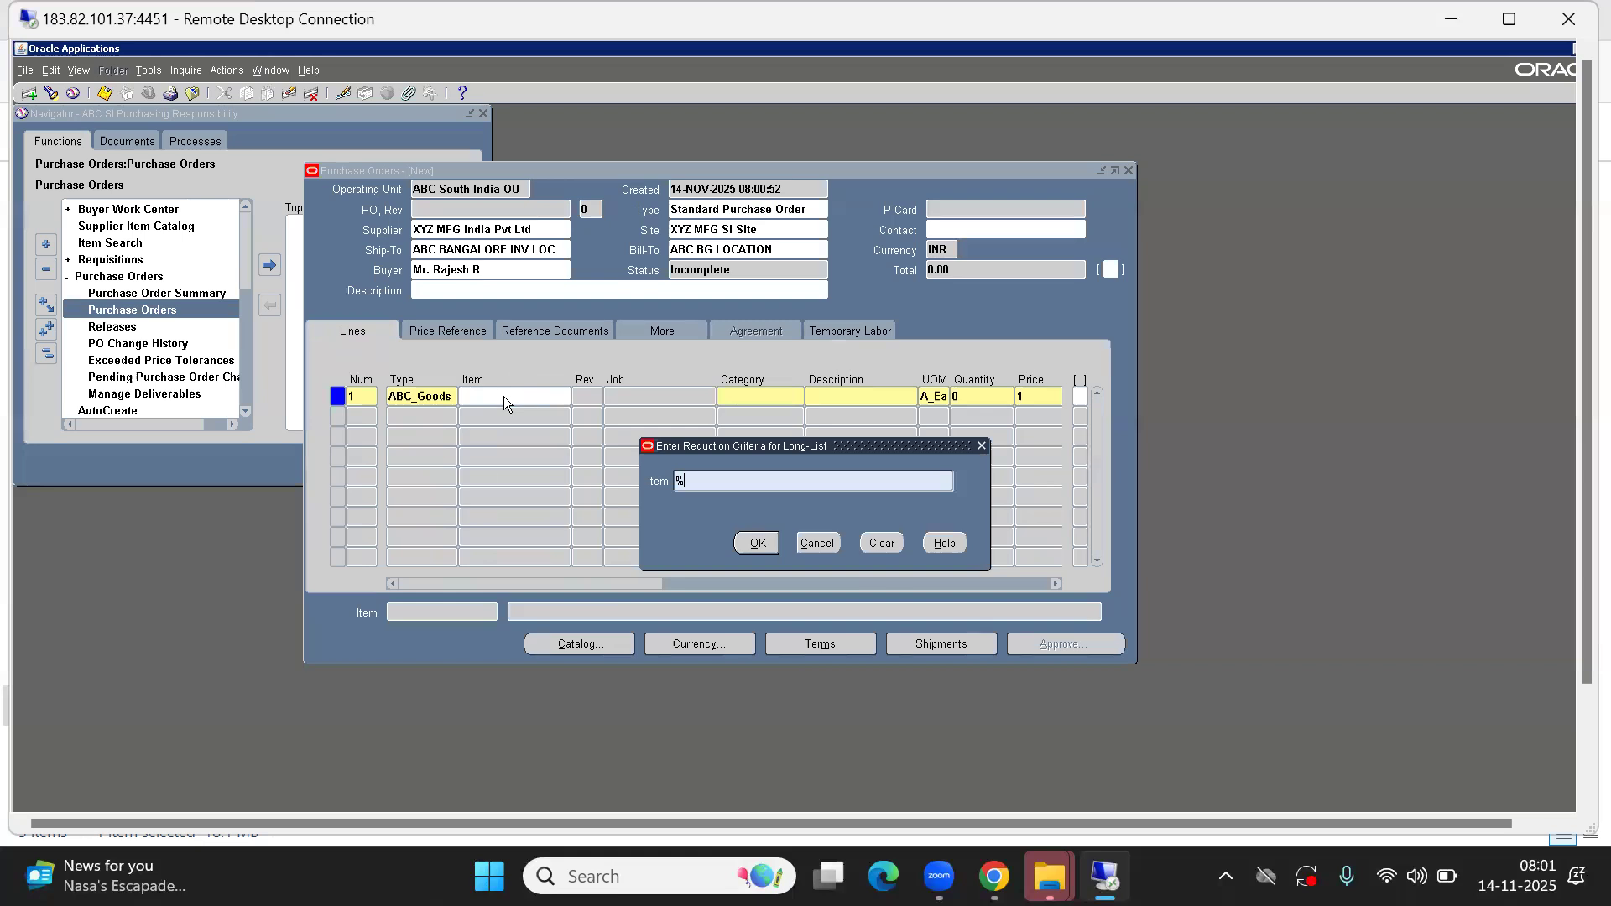
pyautogui.press('Return')
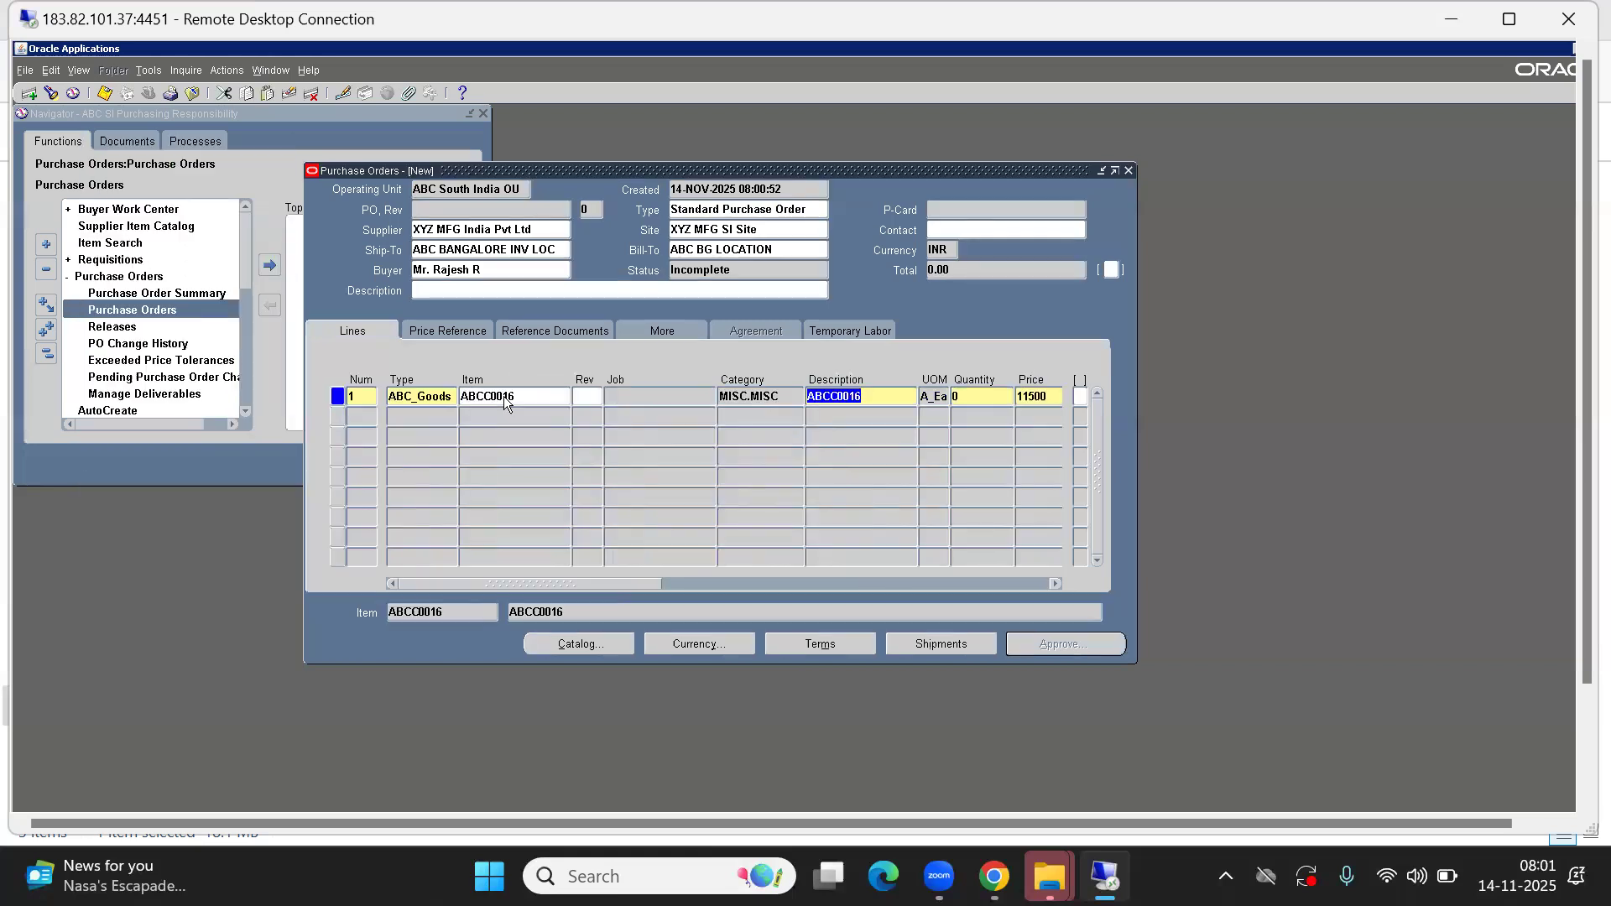
pyautogui.press('Tab')
pyautogui.write('10')
pyautogui.press('BackSpace')
pyautogui.press('BackSpace')
pyautogui.write('20')
pyautogui.press('Tab')
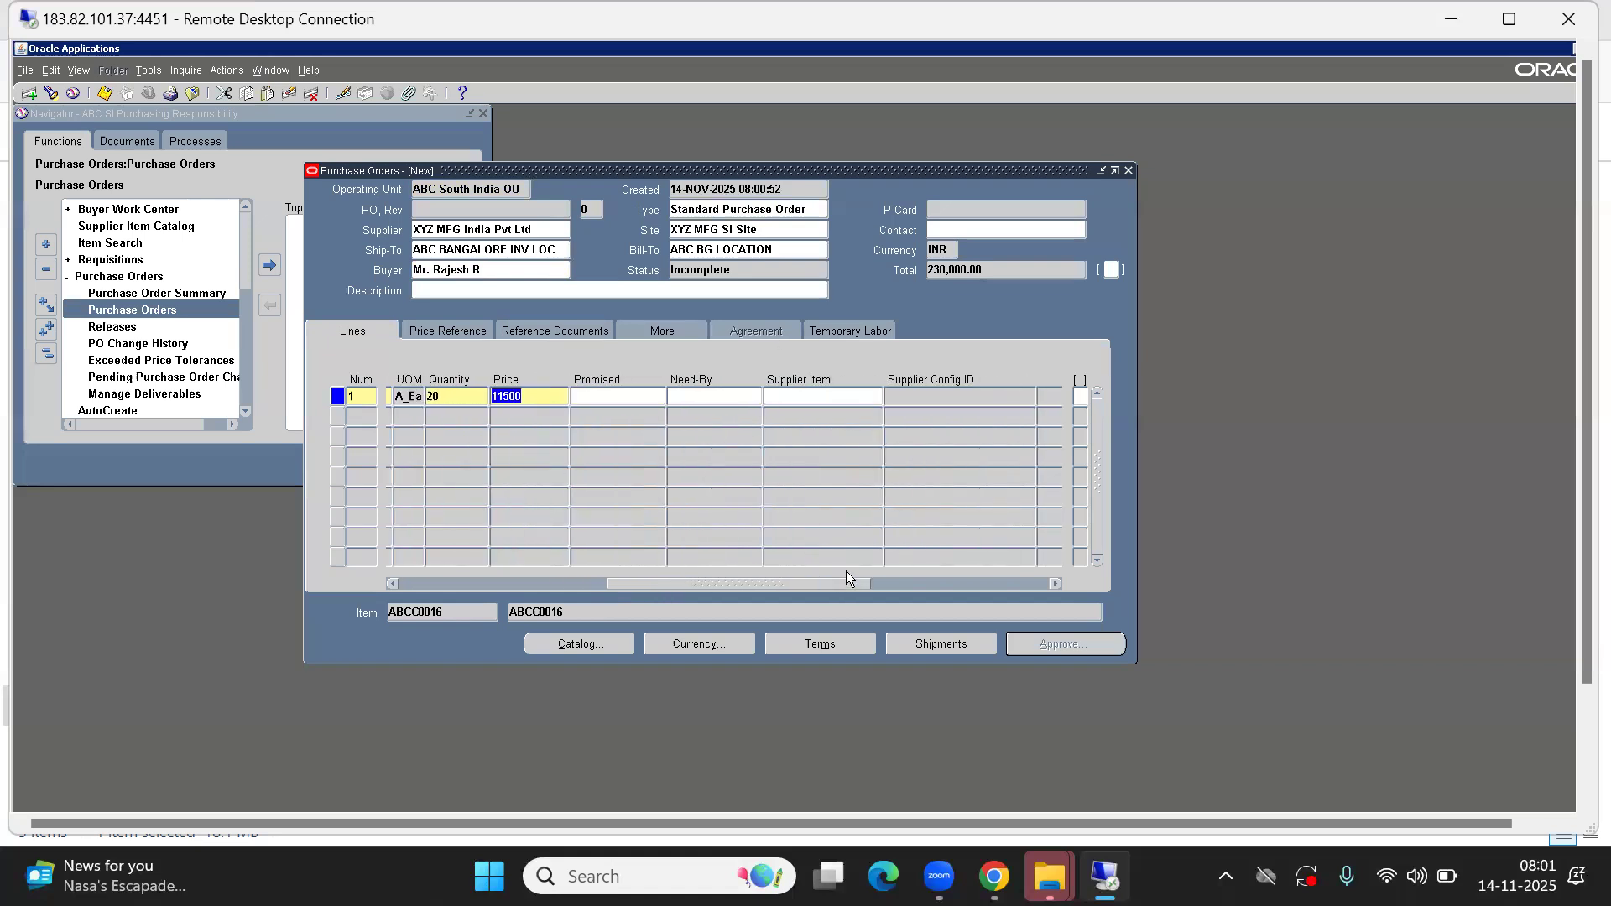
# Set the need-by date of line 1 to 21-NOV-2025
pyautogui.click(712, 396)
pyautogui.hotkey('ctrl', 'l')
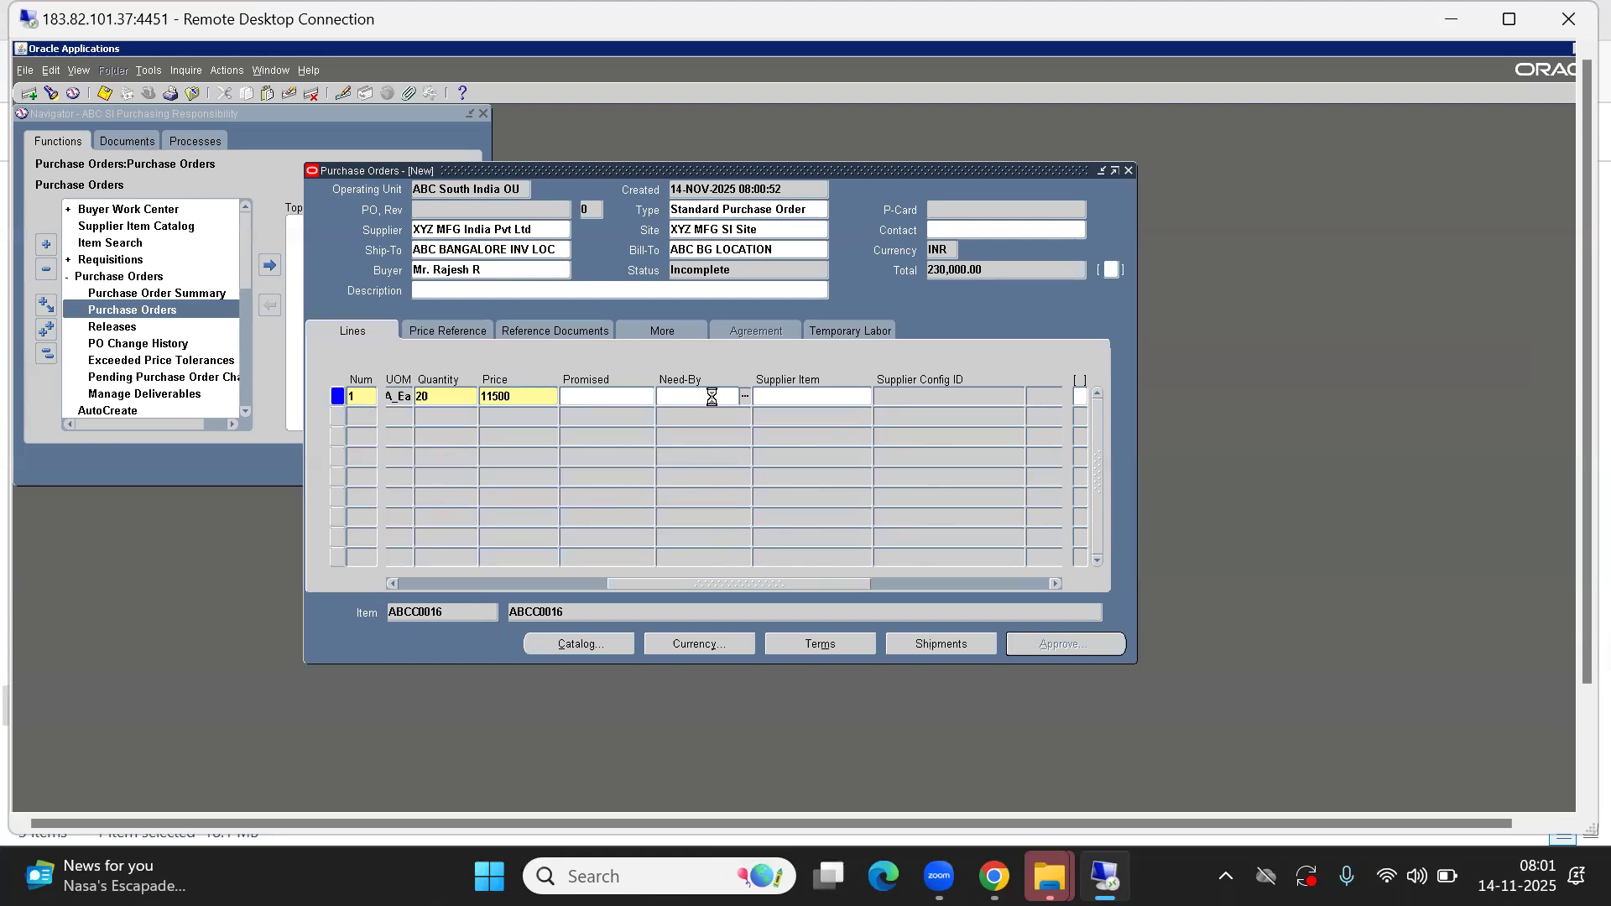
pyautogui.click(242, 318)
pyautogui.press('Return')
# Open the line's shipments and set the ship-to organization to ABB
pyautogui.click(946, 646)
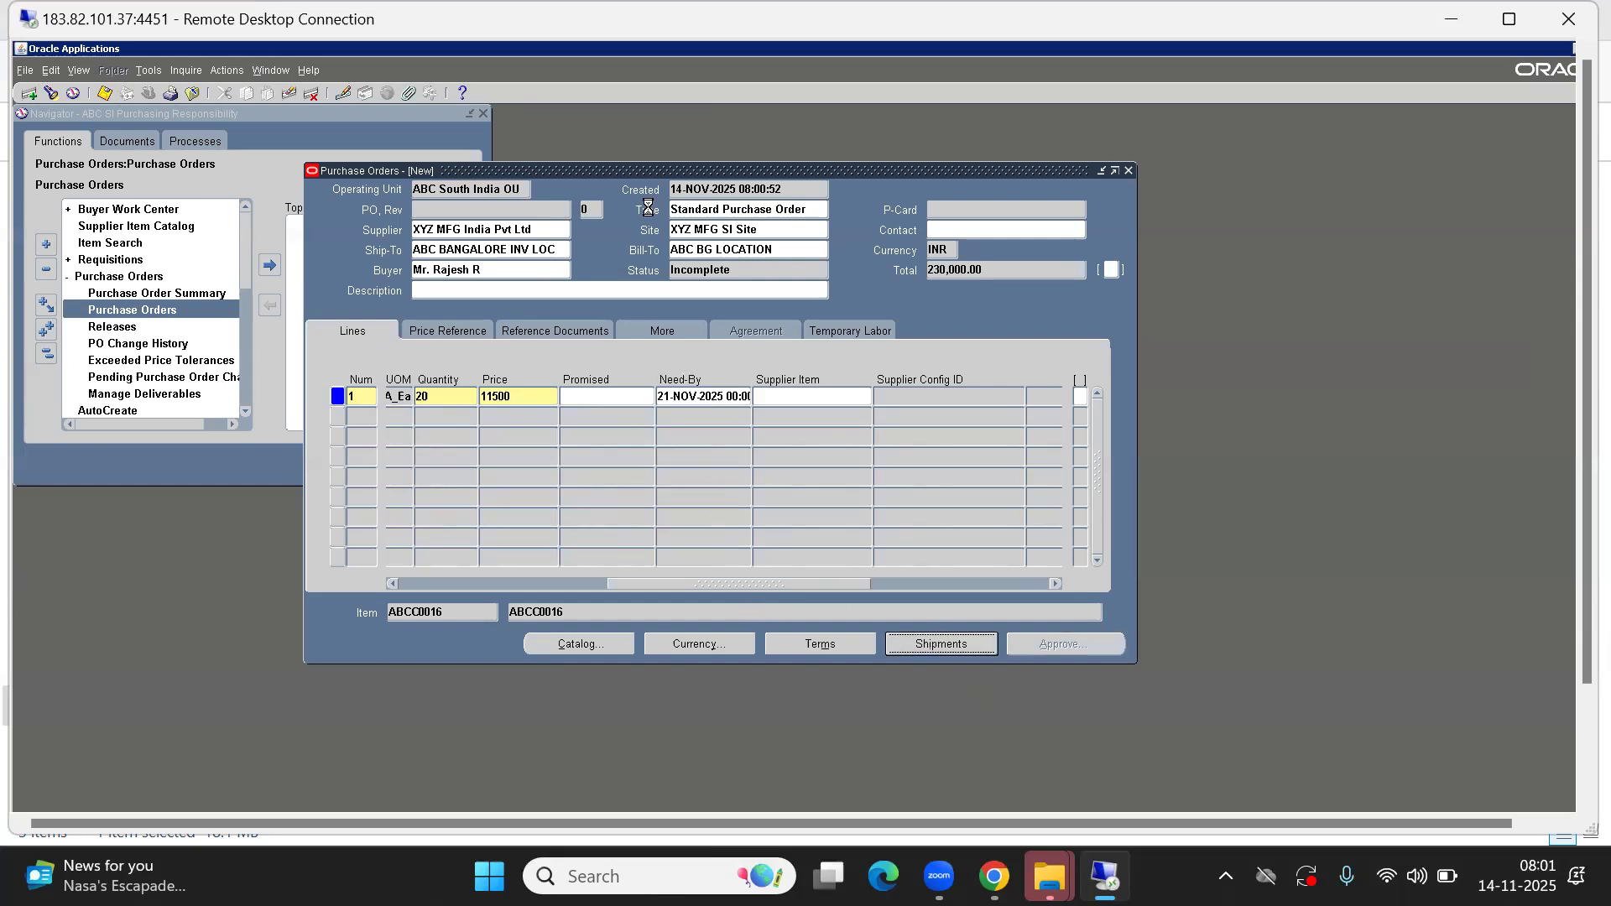
pyautogui.click(425, 304)
pyautogui.write('BB')
pyautogui.press('Tab')
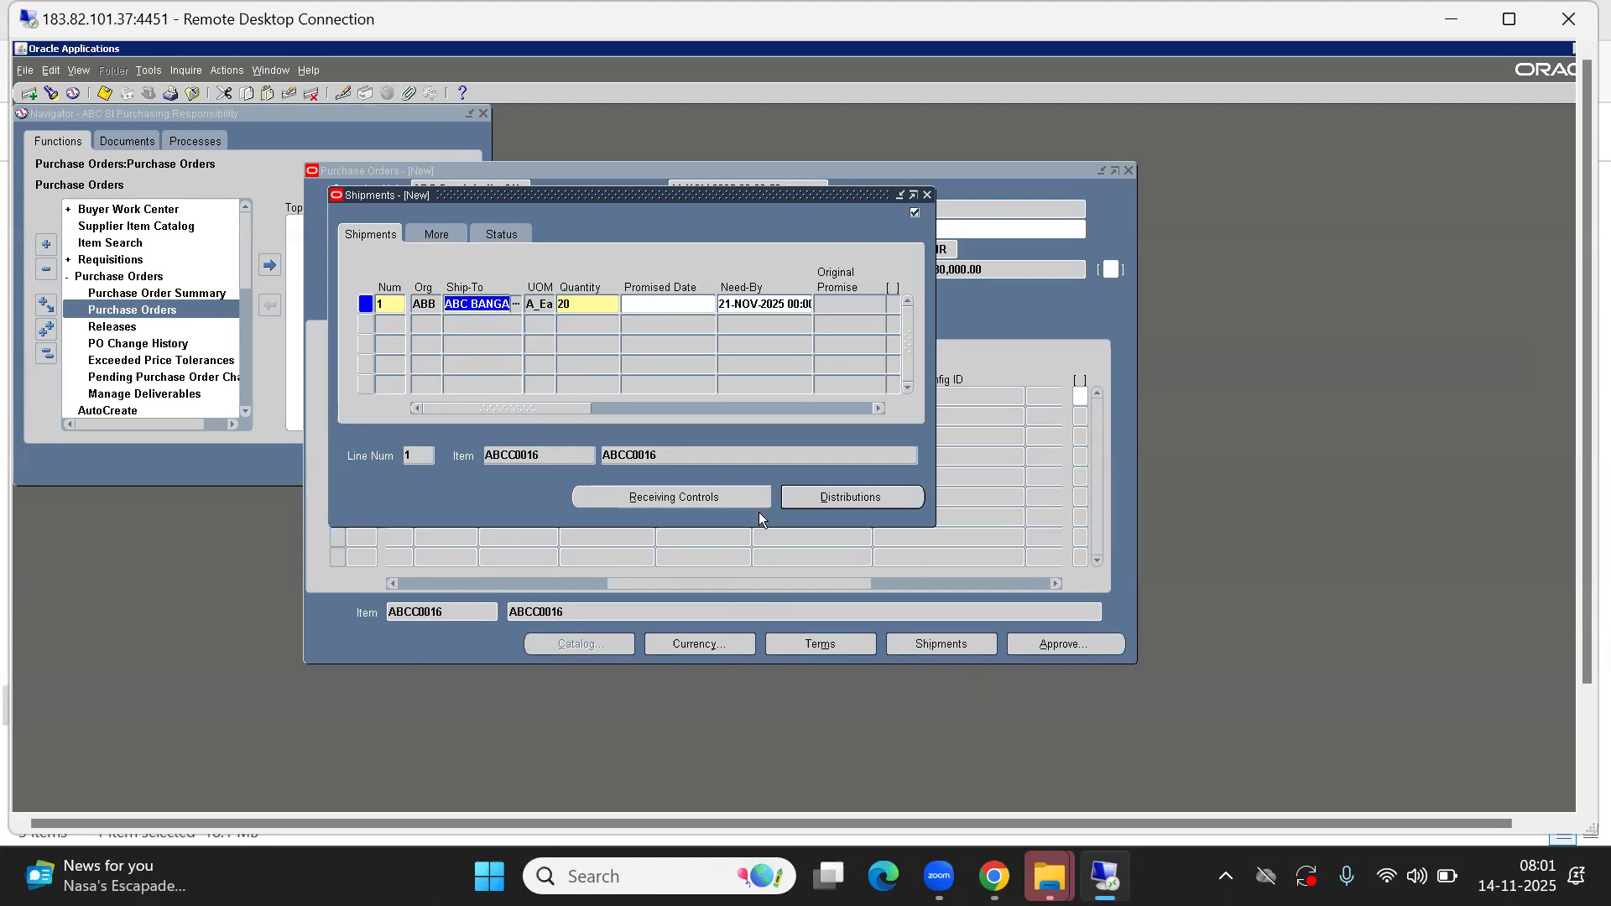
pyautogui.moveTo(562, 198); pyautogui.dragTo(537, 315)
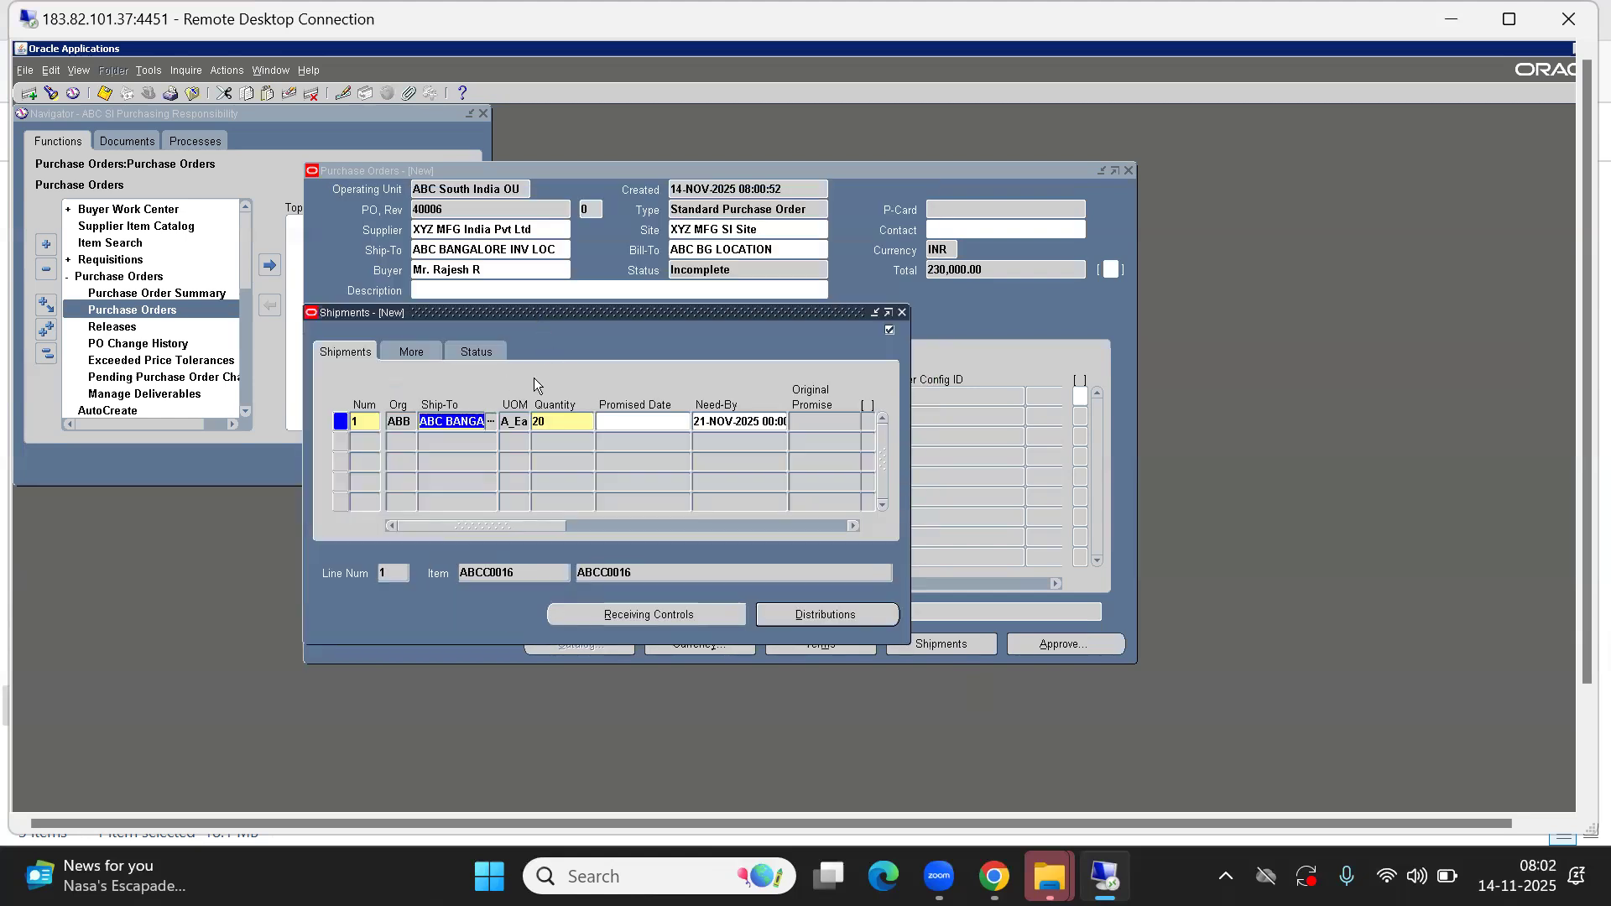
# Set the subinventory to AB Storage in the shipment's distribution and close the distributions
pyautogui.click(831, 615)
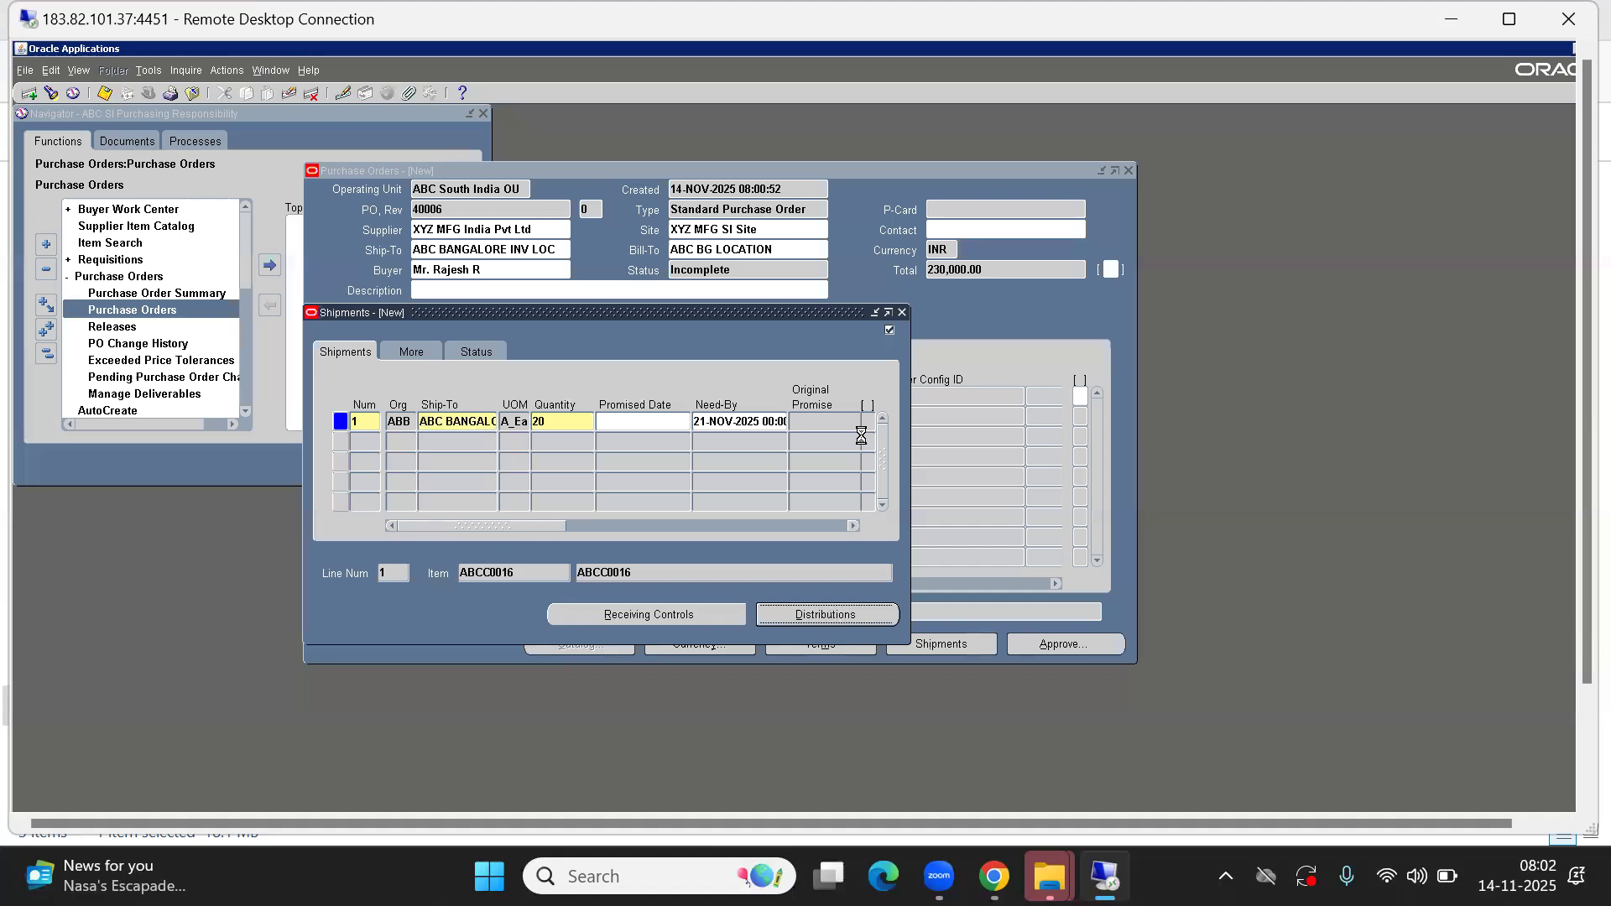
pyautogui.click(734, 446)
pyautogui.hotkey('ctrl', 'l')
pyautogui.press('Return')
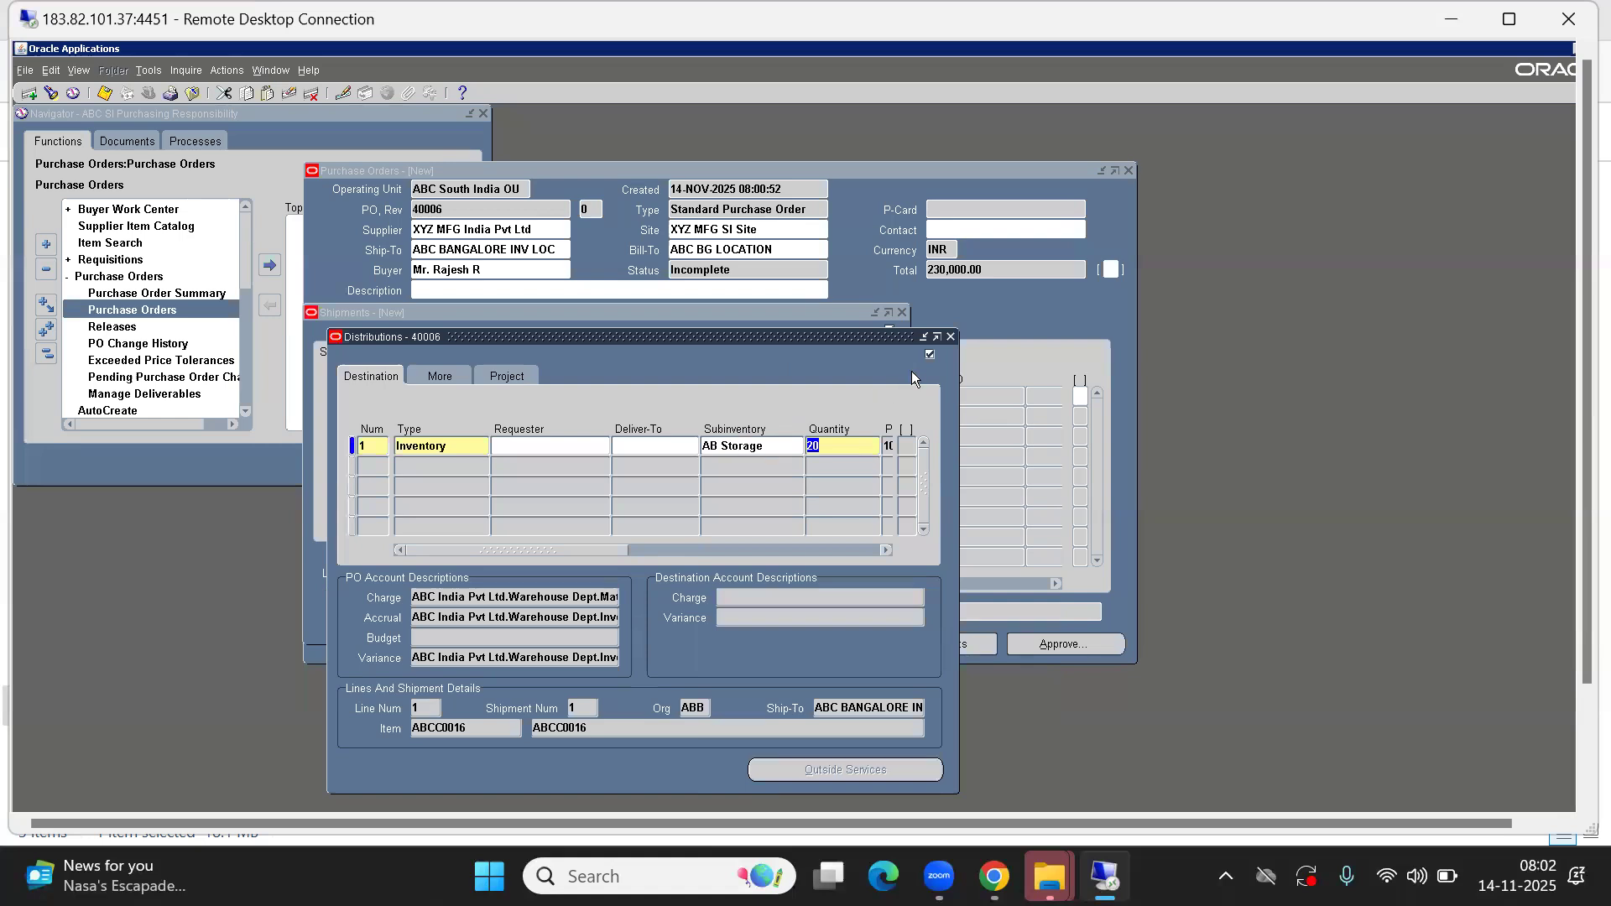
pyautogui.click(950, 338)
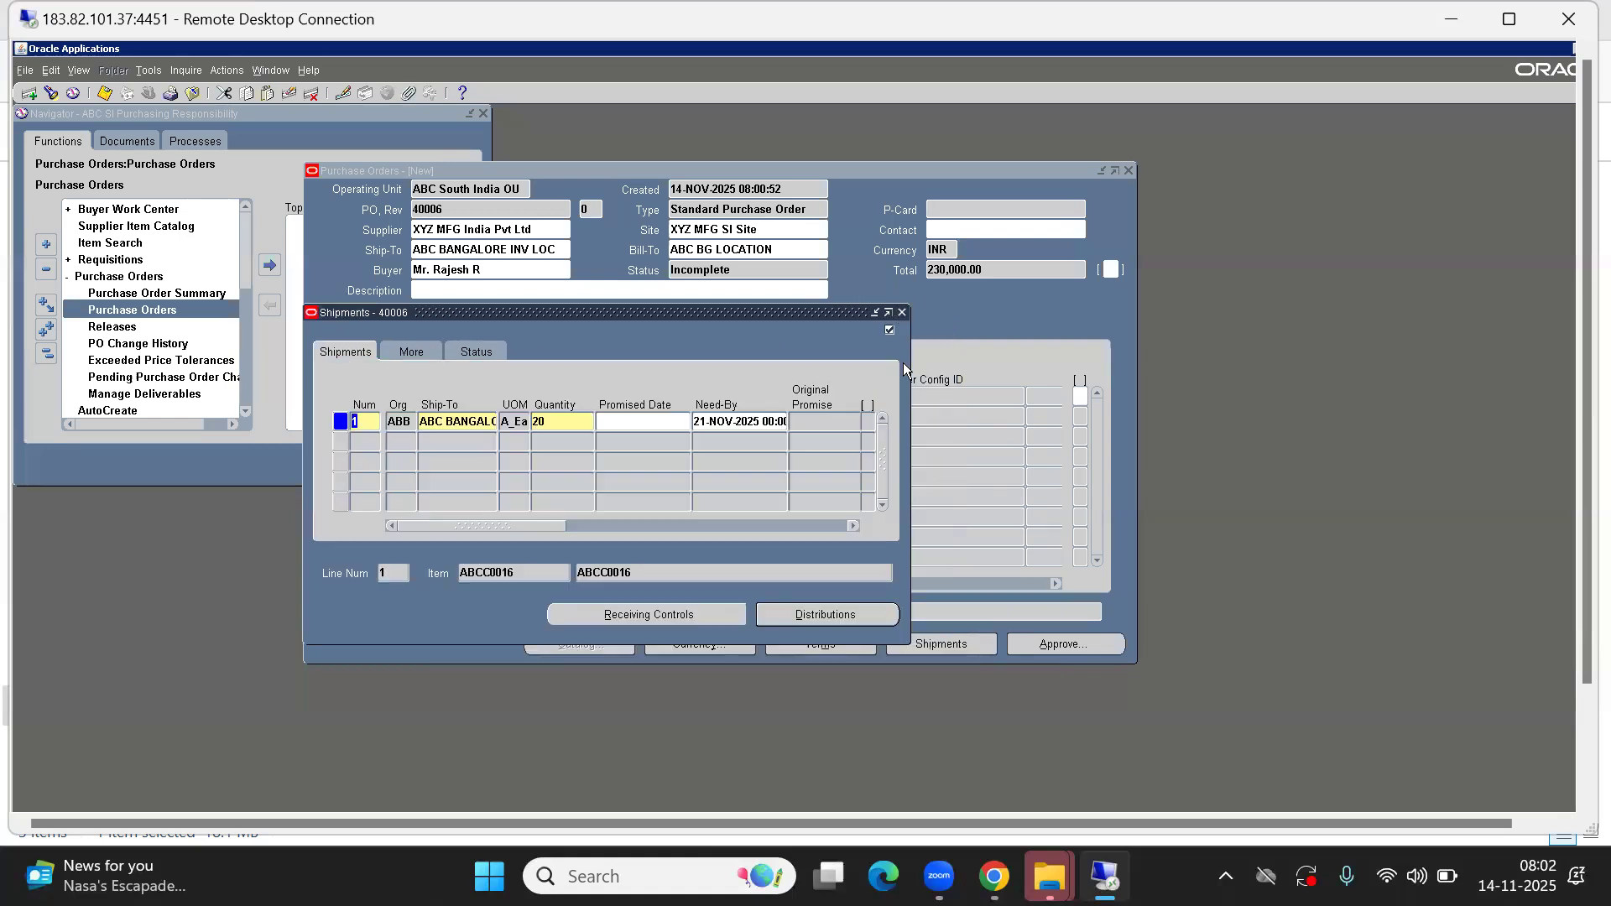
# Close the shipments and submit the standard purchase order for approval
pyautogui.click(902, 312)
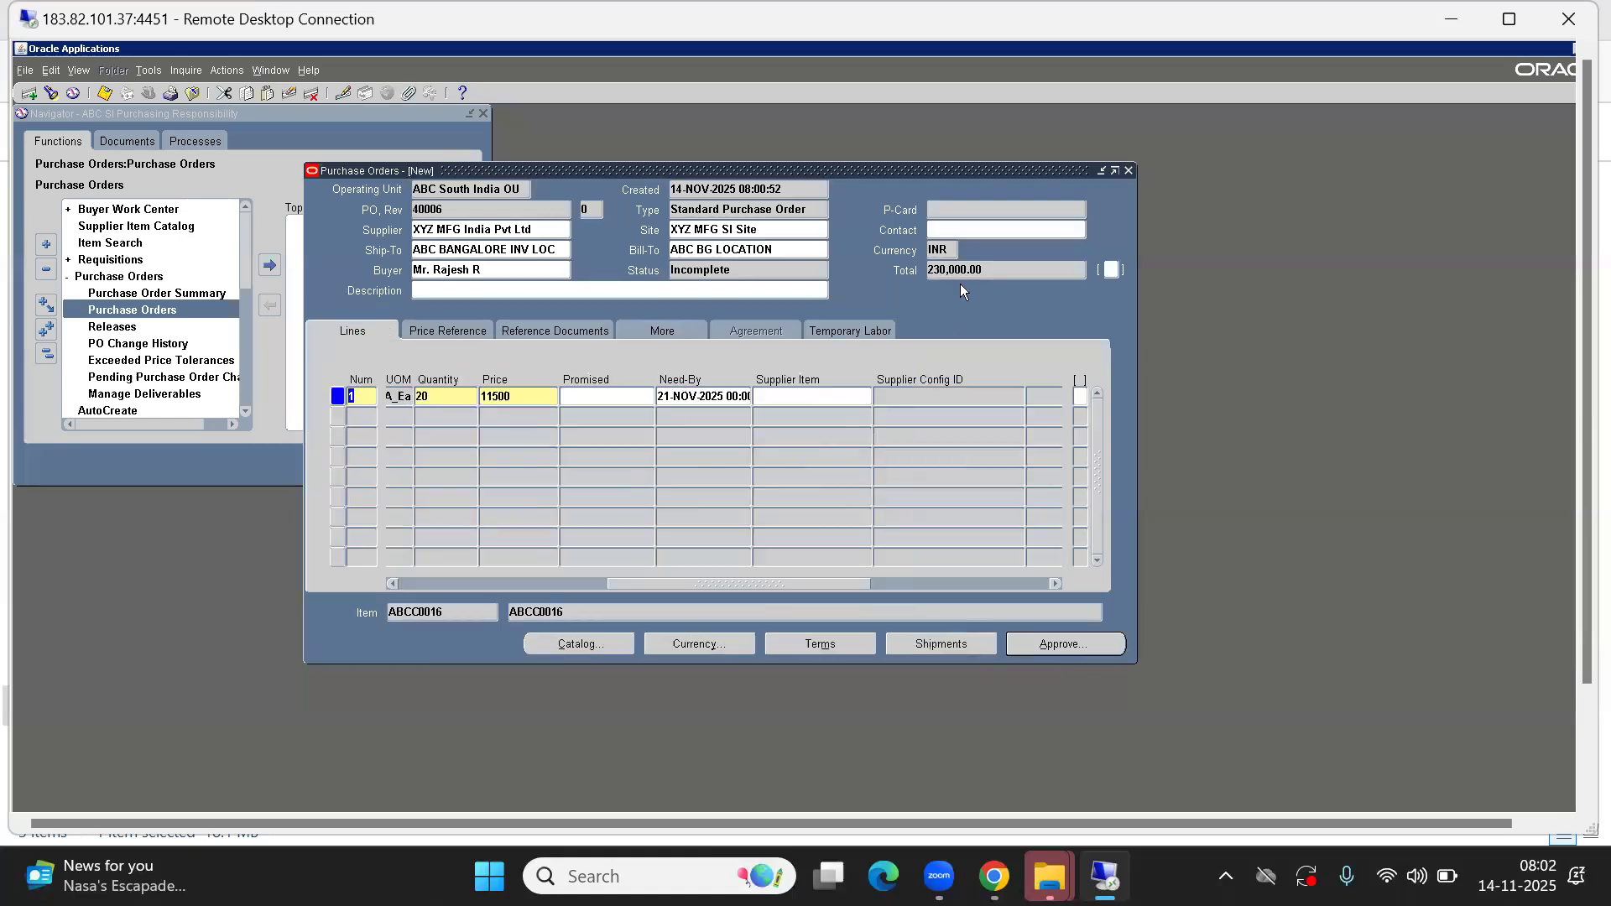
pyautogui.click(1047, 645)
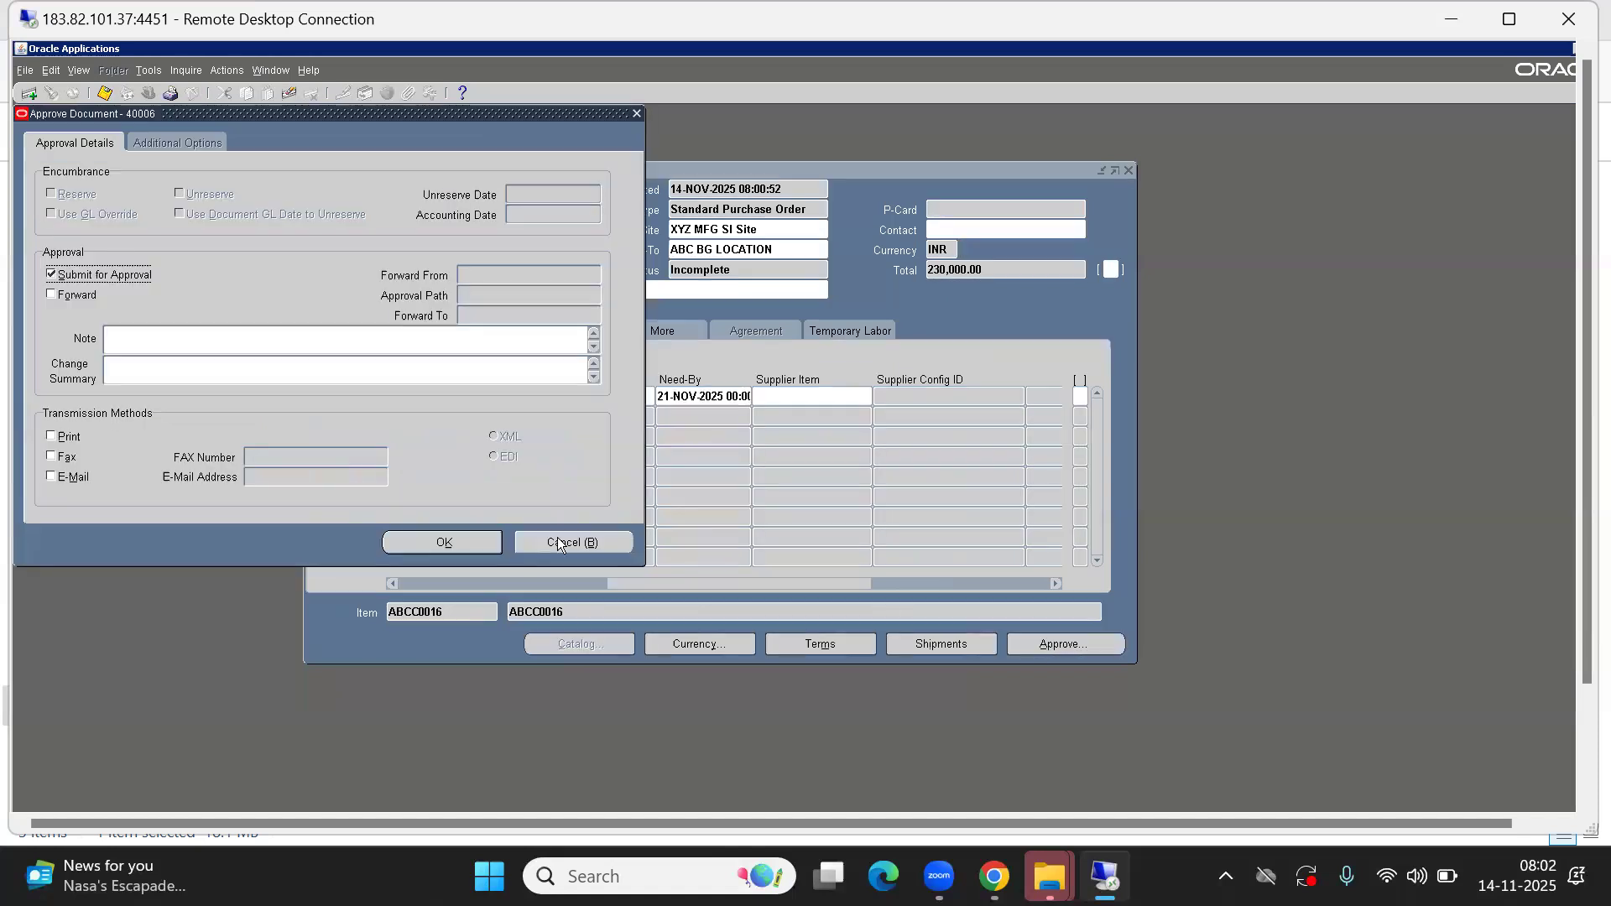
pyautogui.click(446, 542)
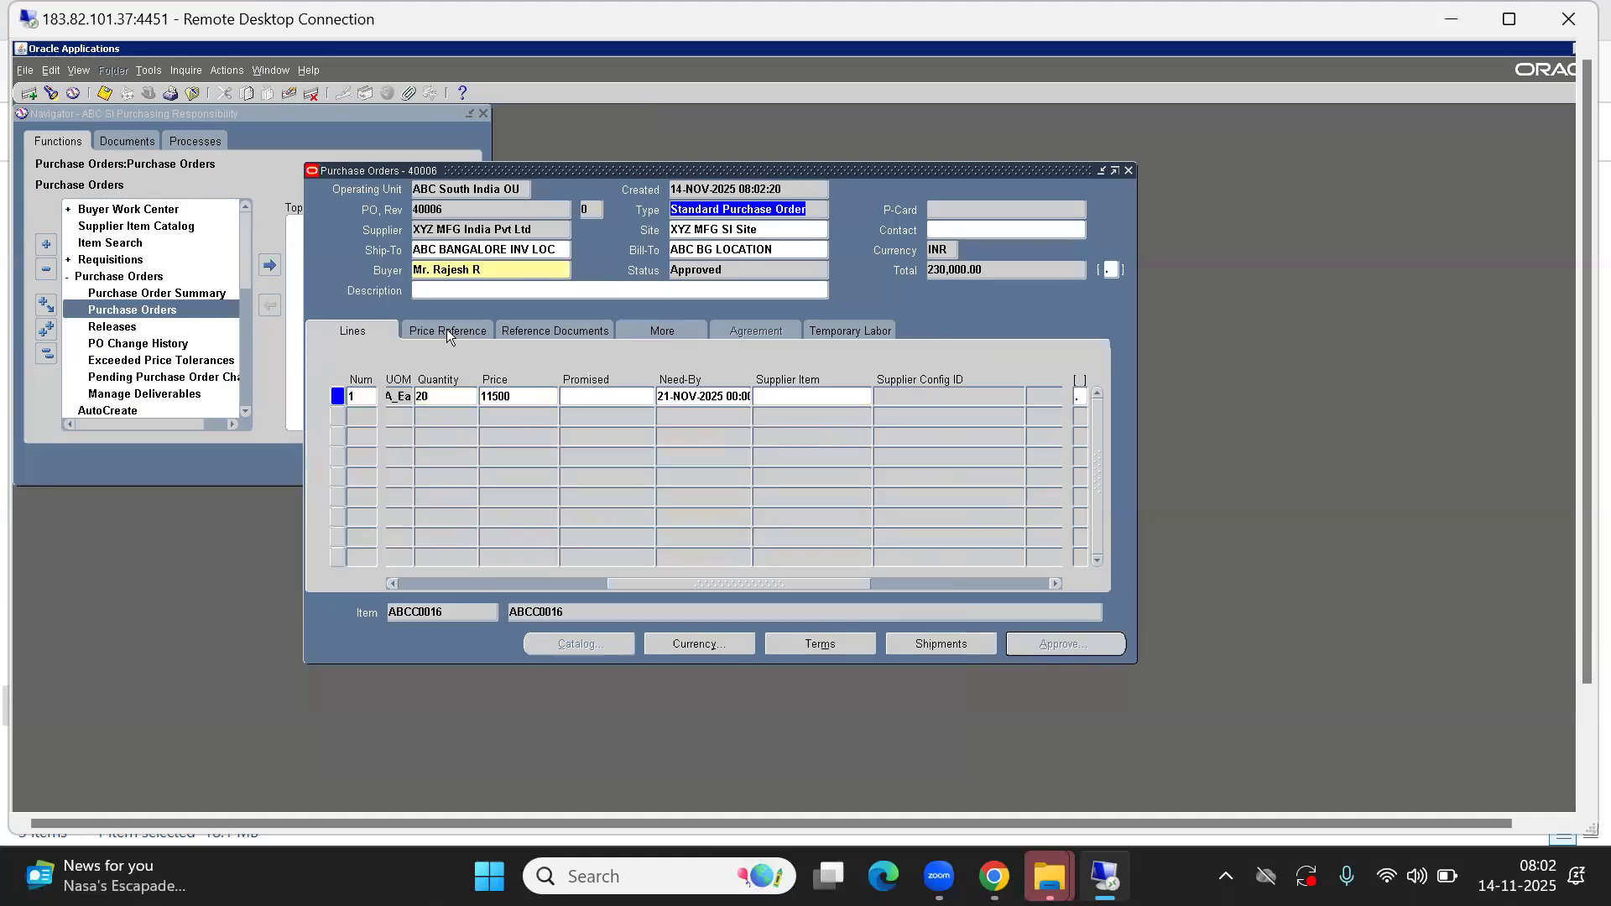
# Examine the contract and source document references on line 1 of the approved purchase order
pyautogui.click(447, 331)
pyautogui.click(550, 332)
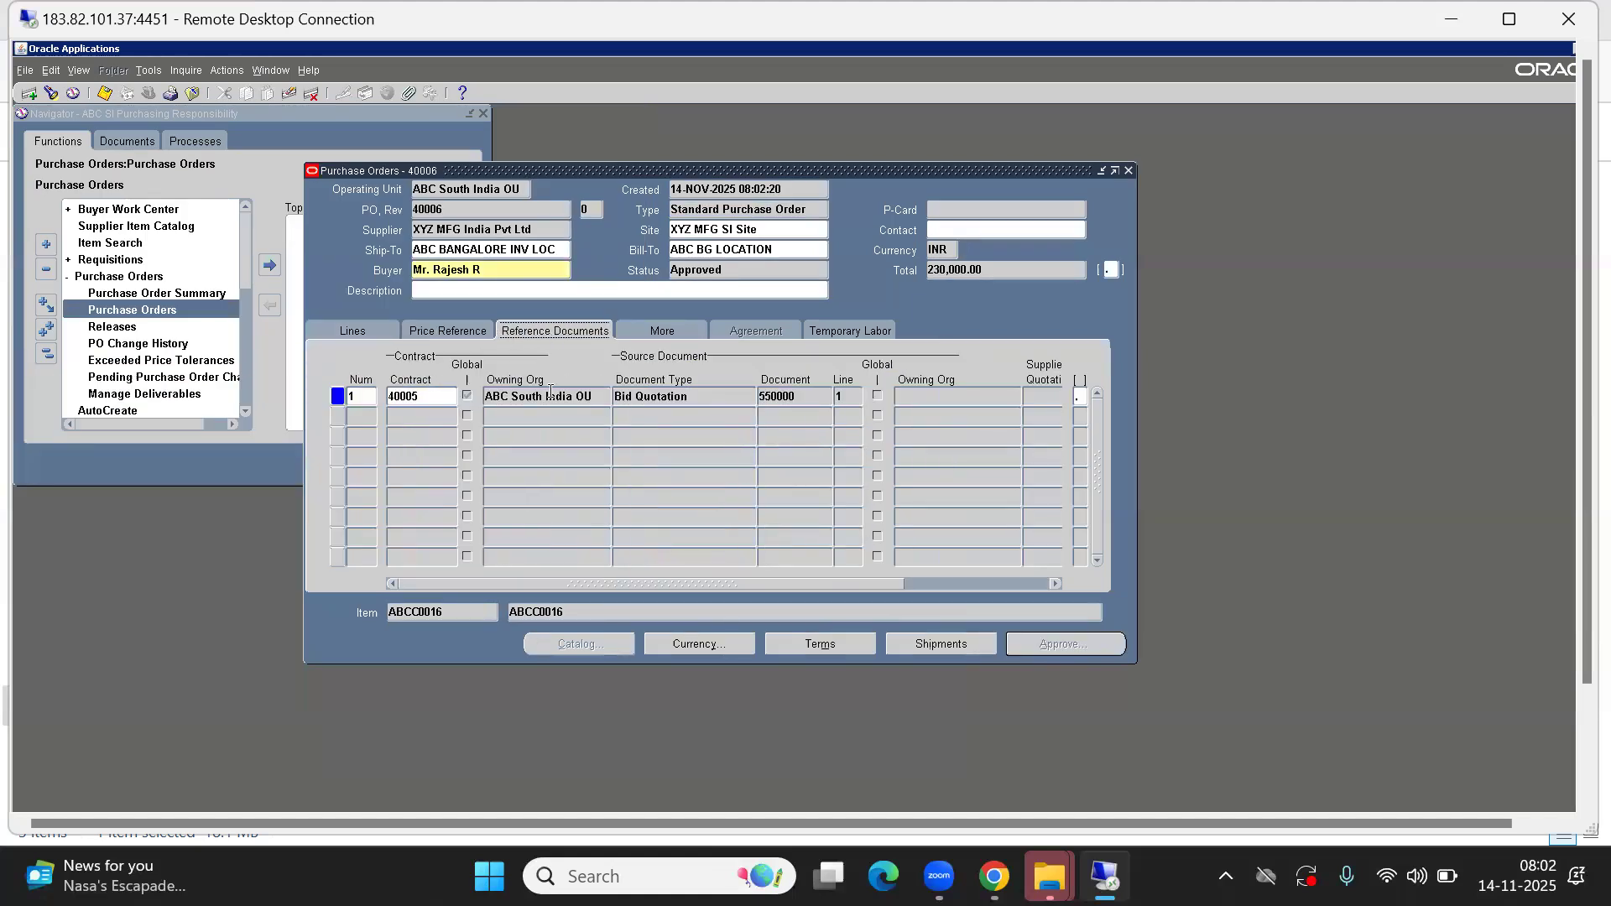
pyautogui.click(693, 398)
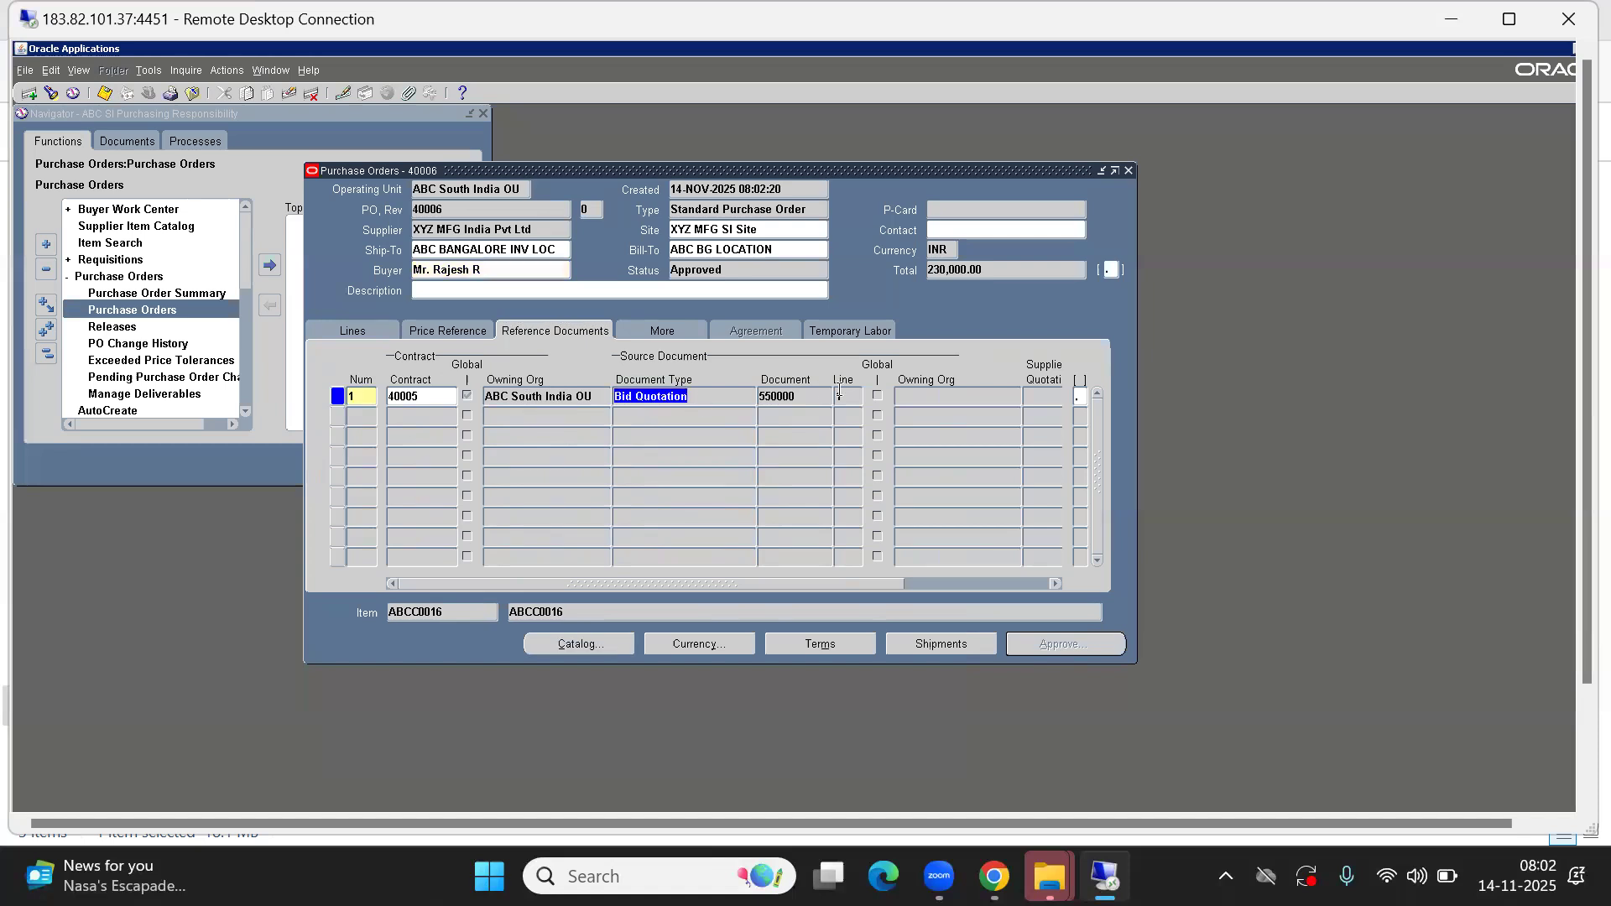
pyautogui.click(803, 394)
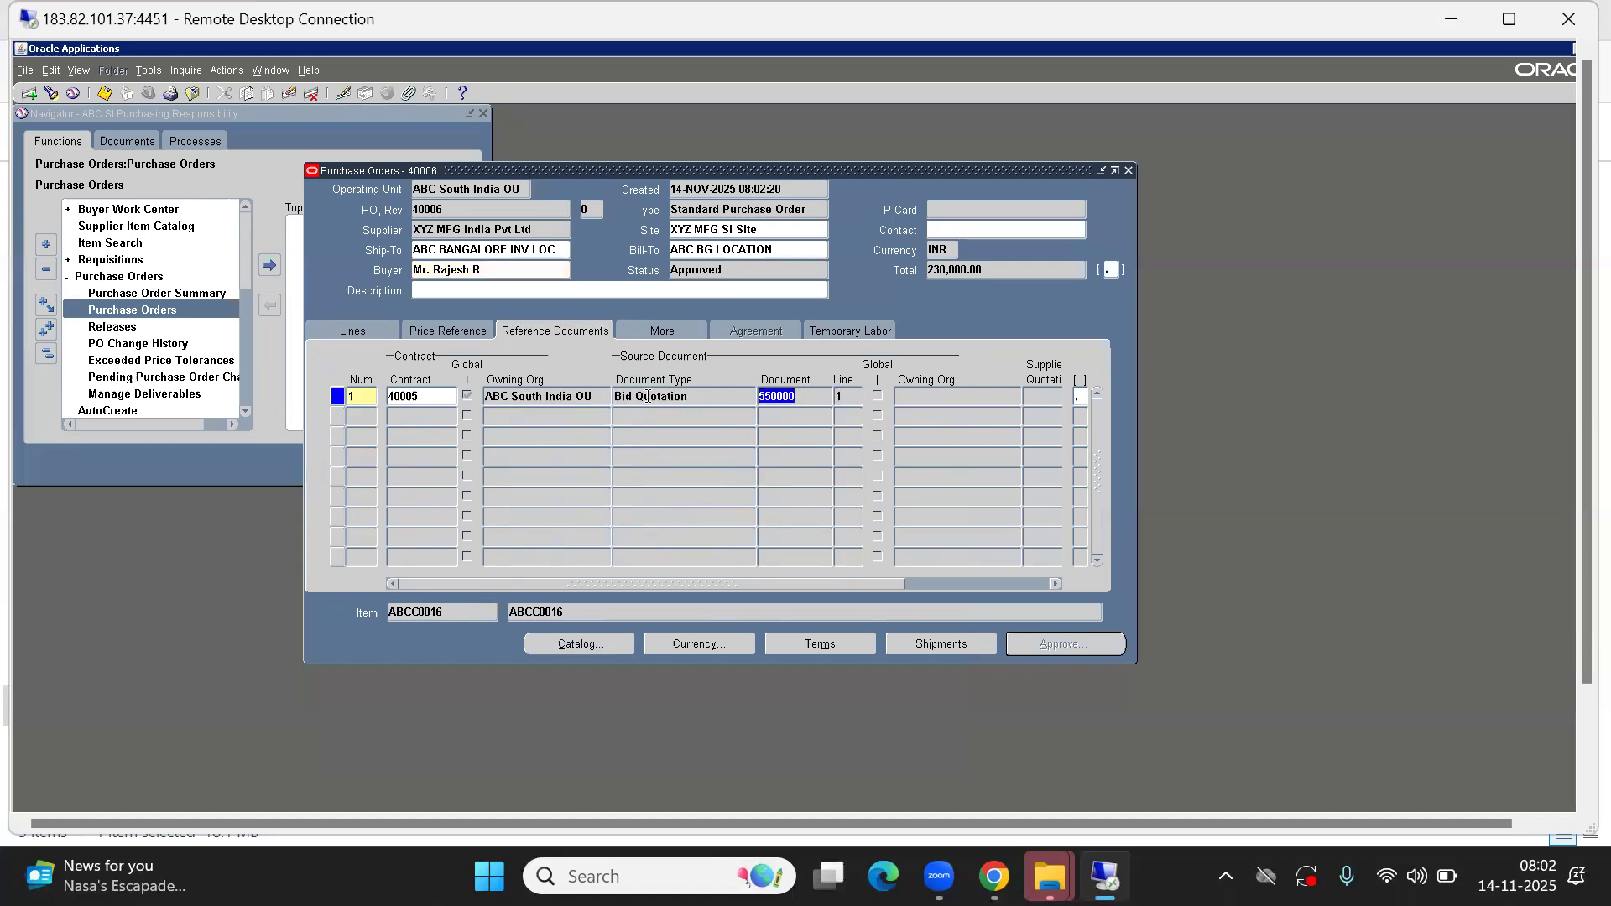
# Review the approved purchase order's line details and its contract reference
pyautogui.click(316, 331)
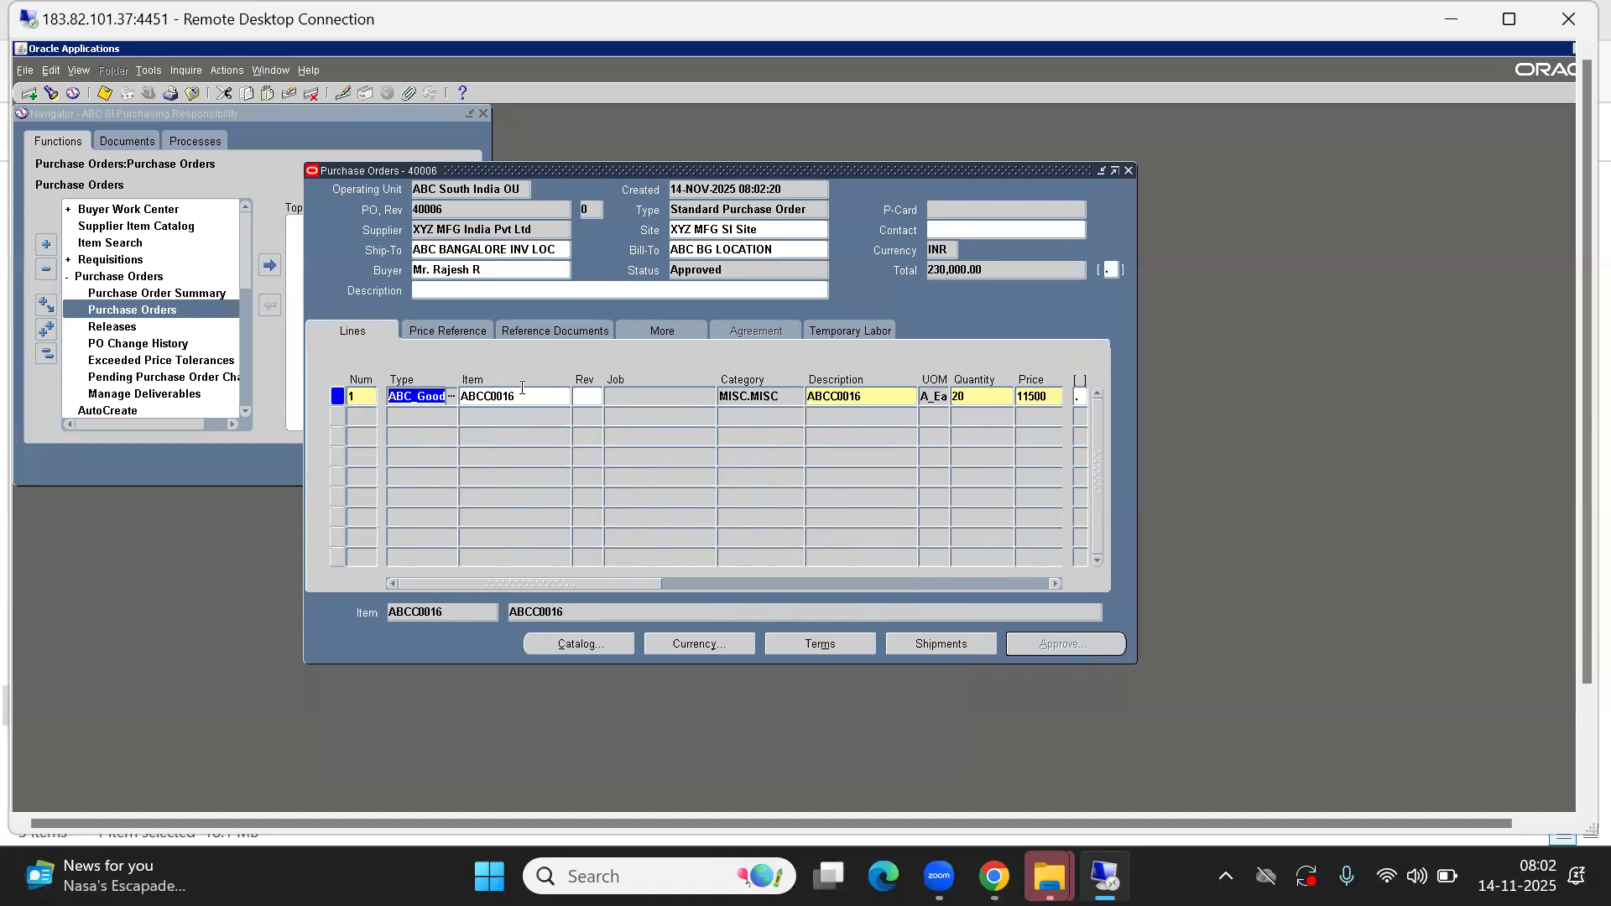
pyautogui.click(555, 330)
pyautogui.click(420, 396)
pyautogui.moveTo(420, 396); pyautogui.dragTo(363, 402)
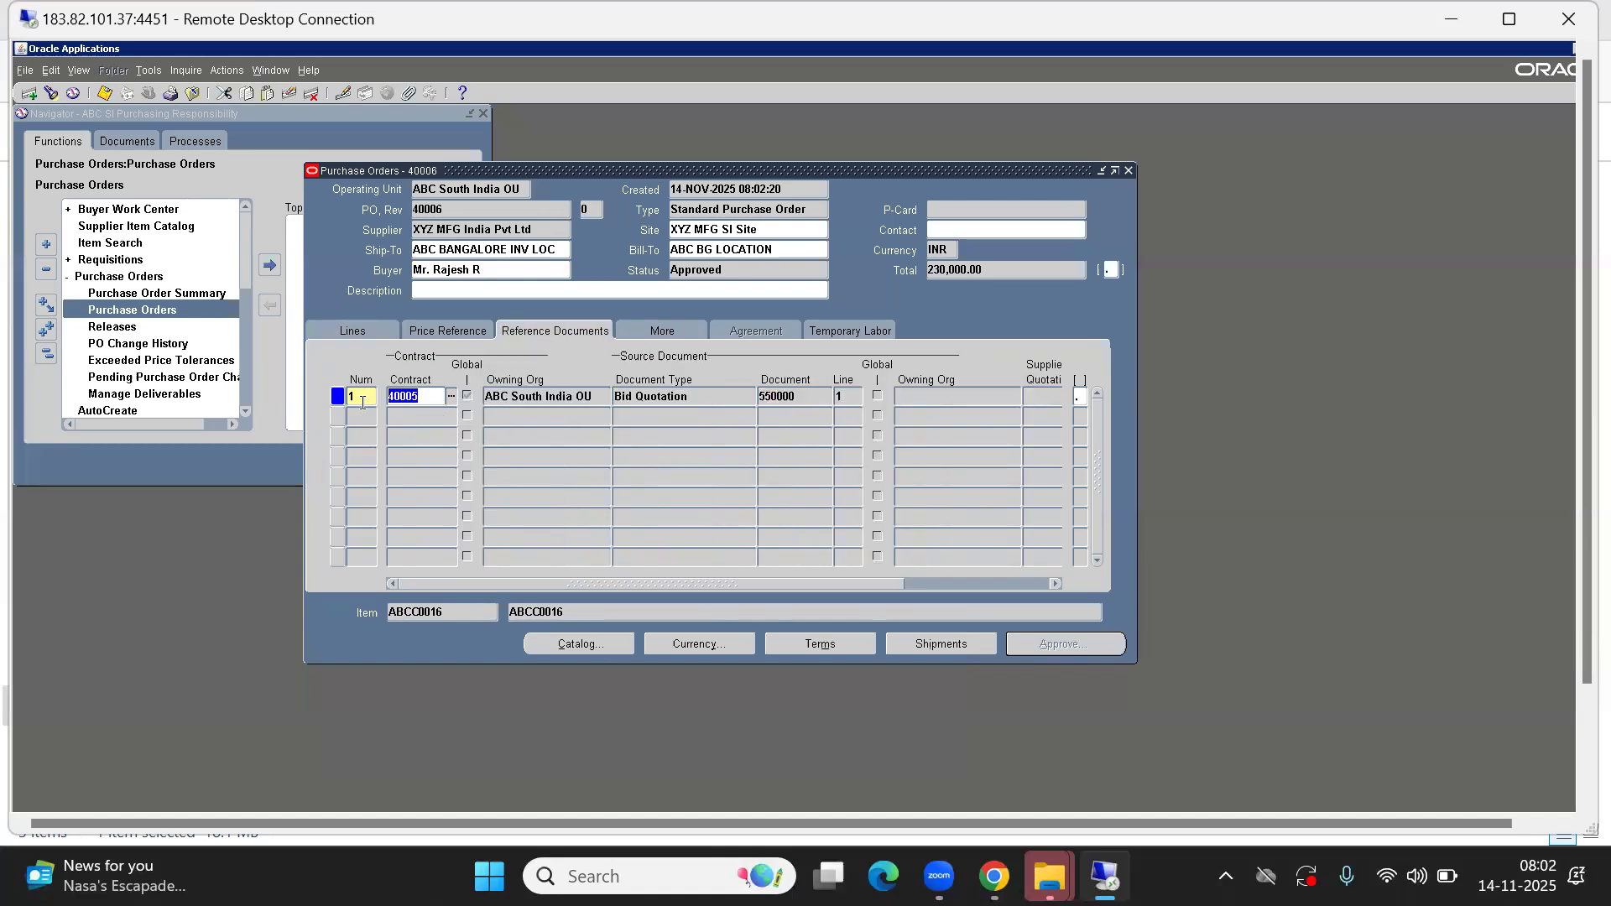
# Open a second Purchase Orders form from the collapsed Navigator list and query the contract purchase agreement by its number
pyautogui.press('alt')
pyautogui.press('alt')
pyautogui.click(150, 203)
pyautogui.click(48, 355)
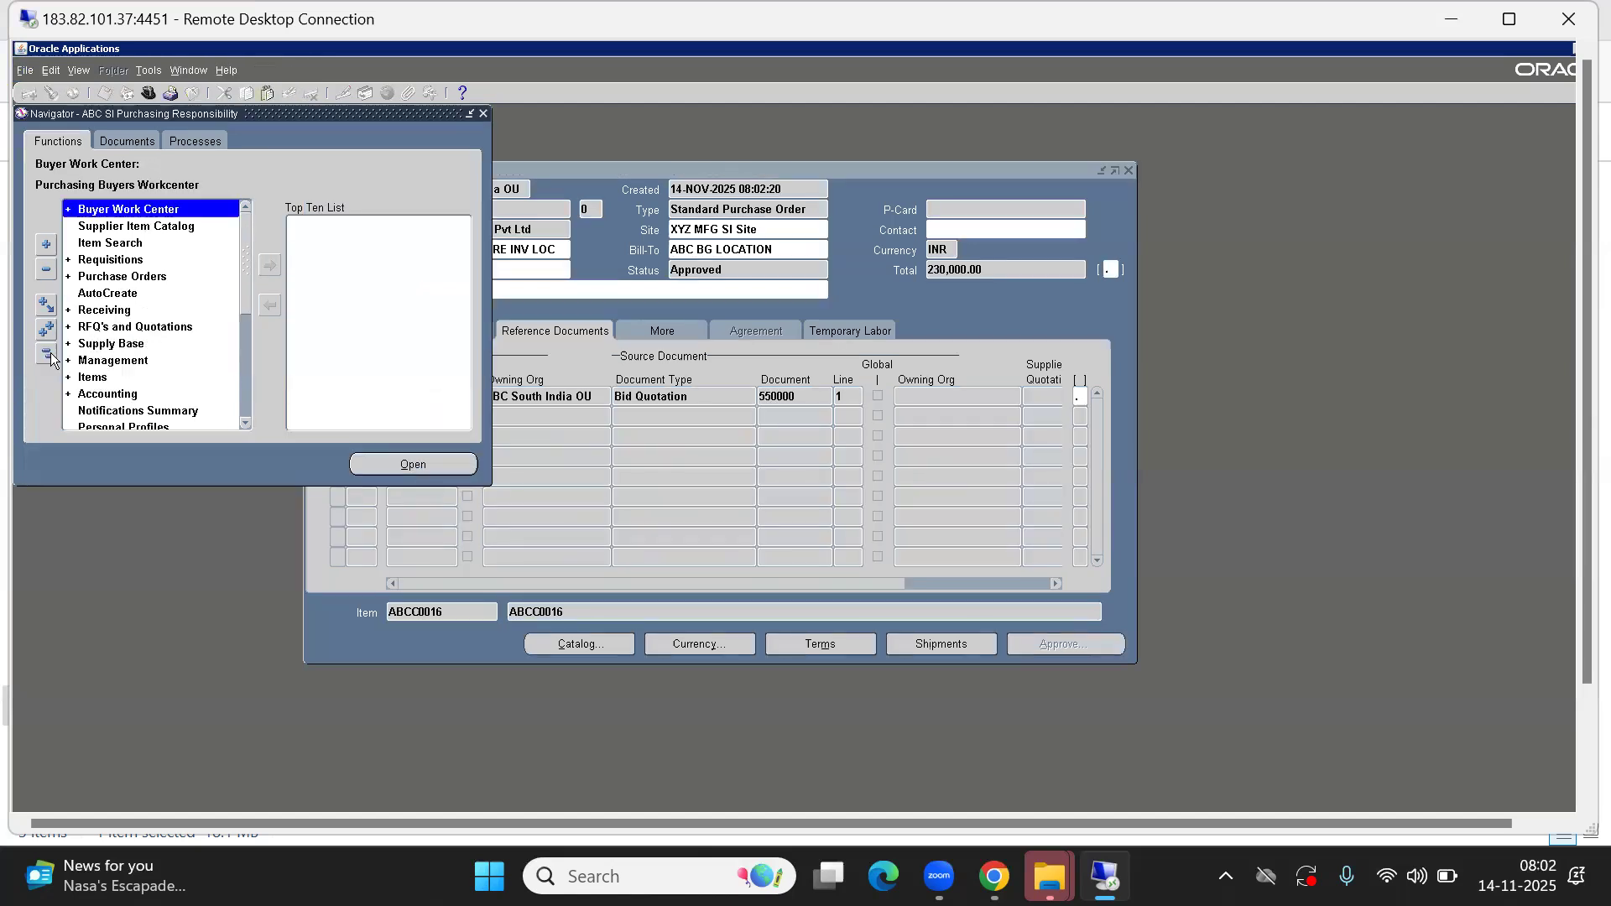
pyautogui.press('p')
pyautogui.press('Return')
pyautogui.press('Down')
pyautogui.press('Return')
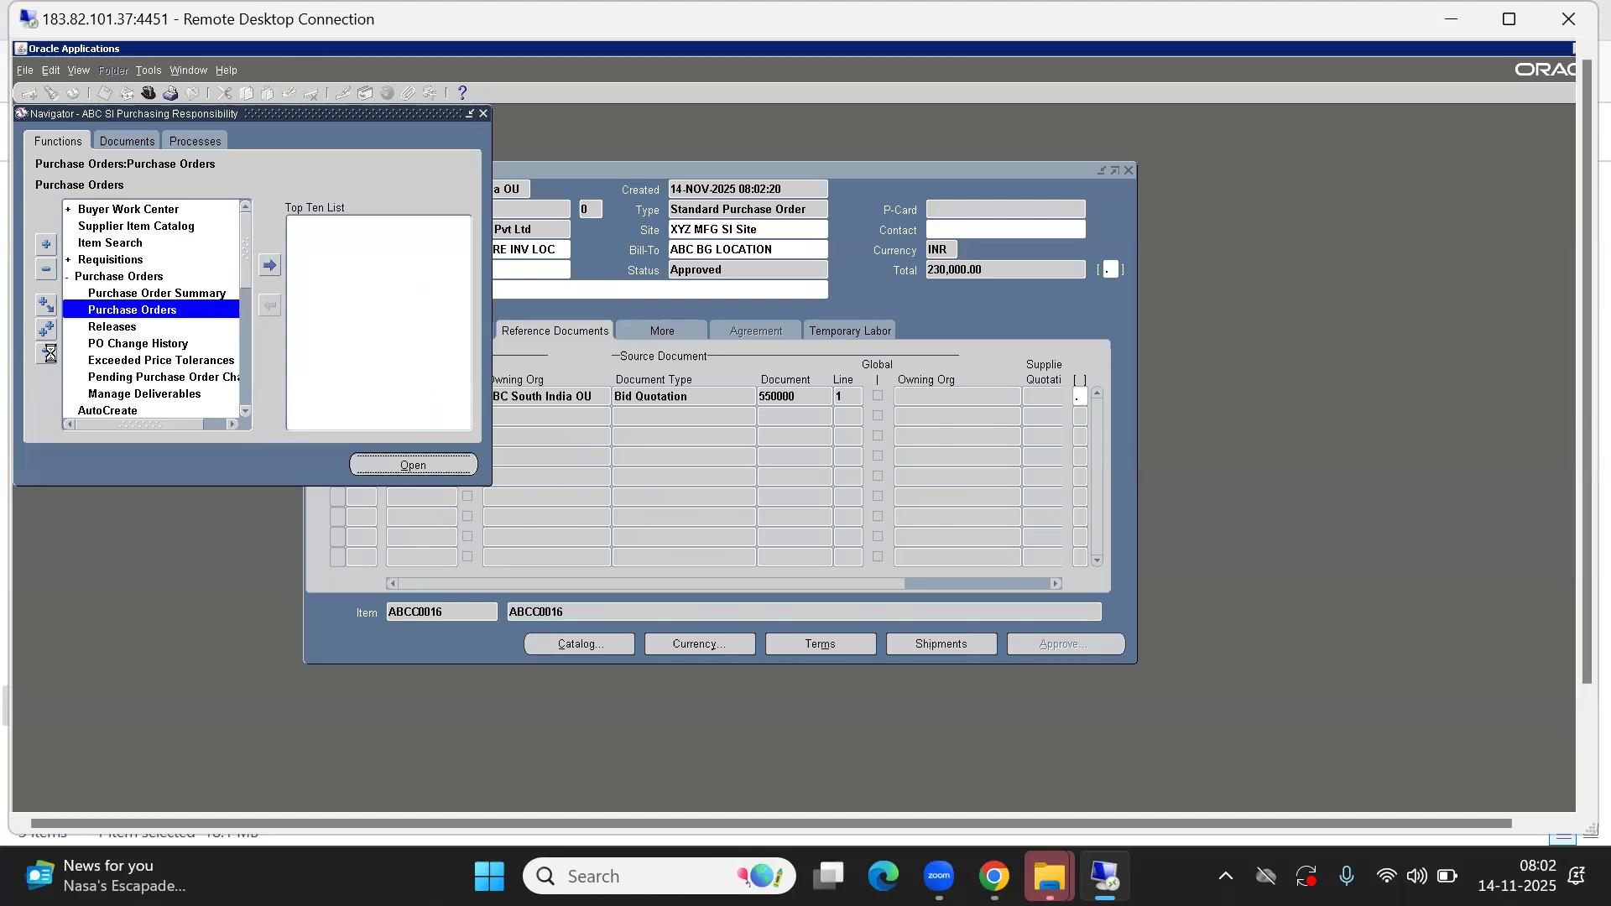
pyautogui.press('F11')
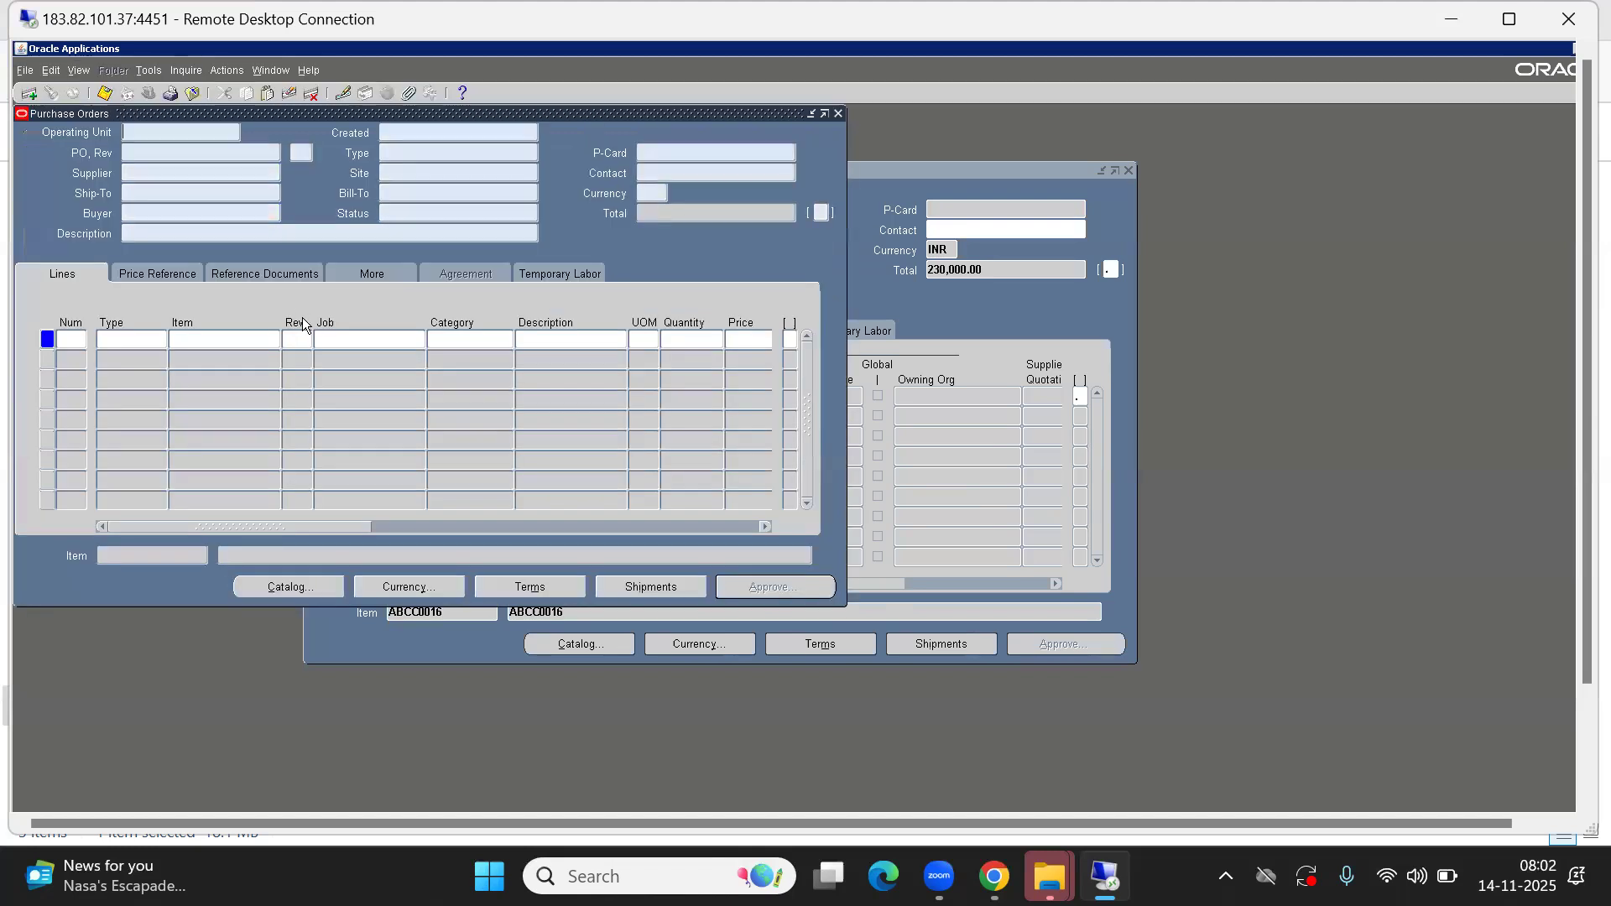
pyautogui.click(132, 154)
pyautogui.write('40005')
pyautogui.hotkey('ctrl', 'F11')
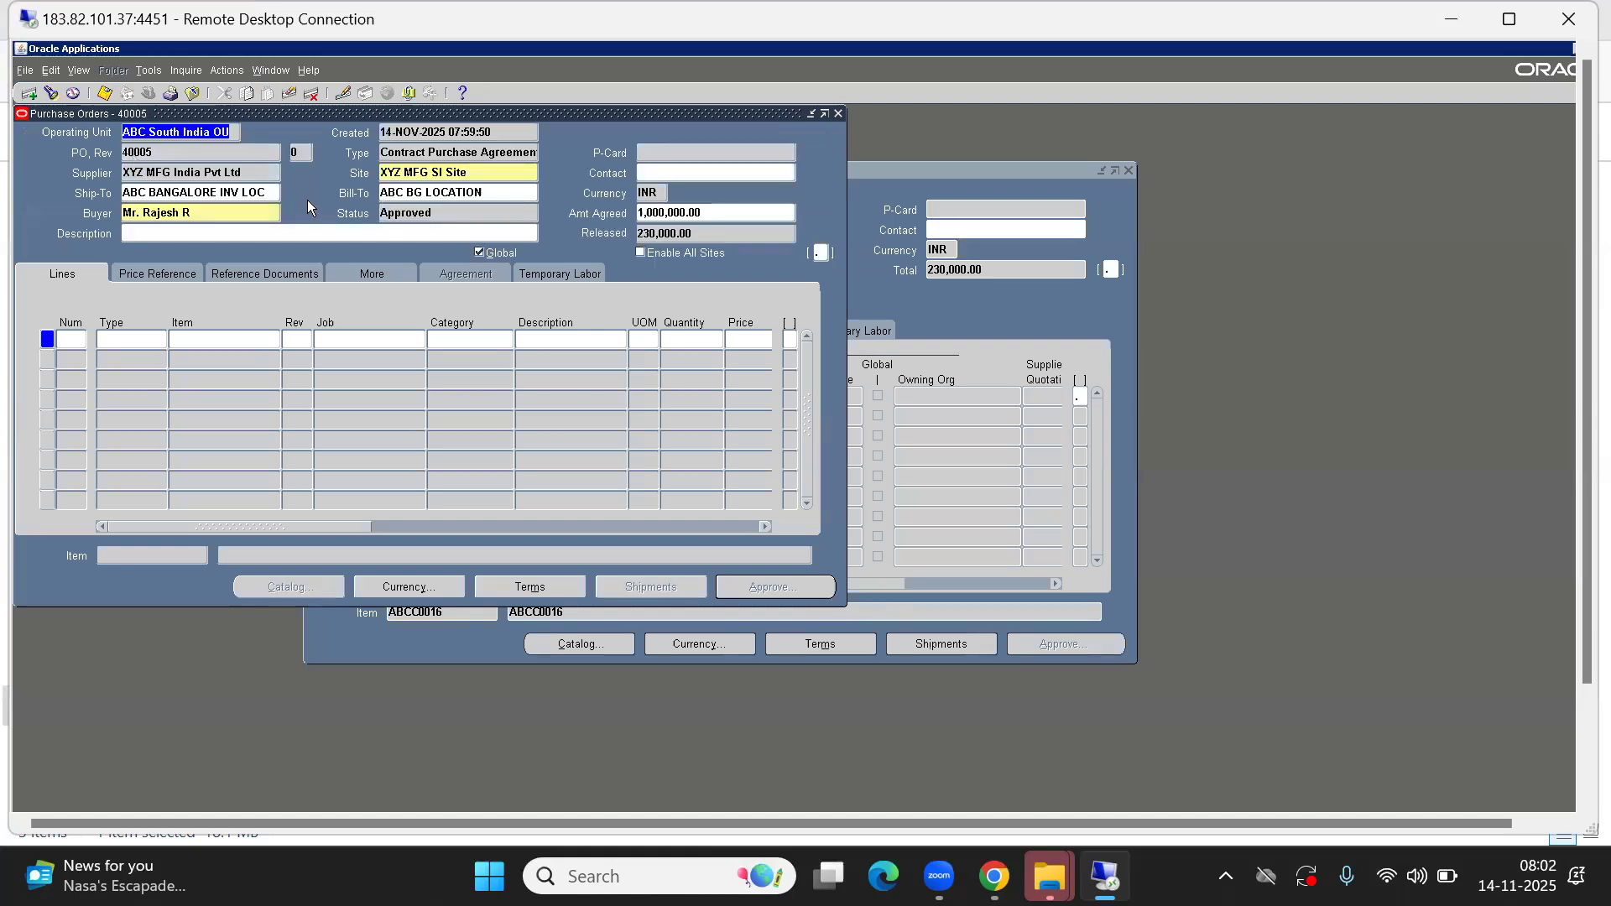
# Compare the released amount with the agreed amount on the contract purchase agreement
pyautogui.click(681, 234)
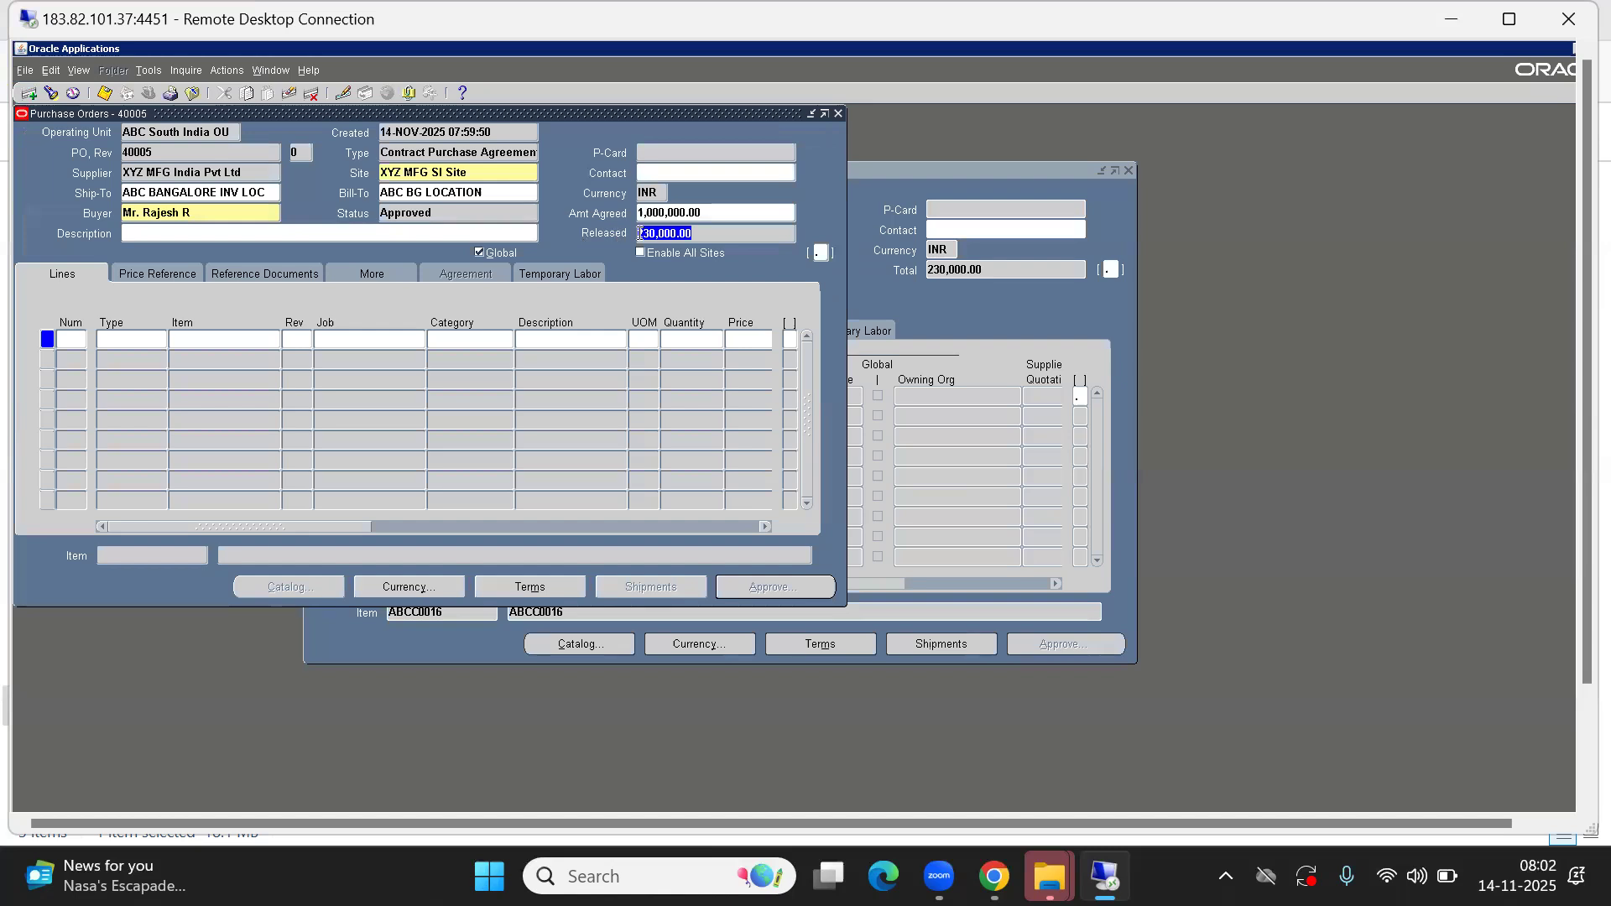
pyautogui.click(696, 232)
pyautogui.moveTo(614, 240); pyautogui.dragTo(594, 242)
pyautogui.click(664, 213)
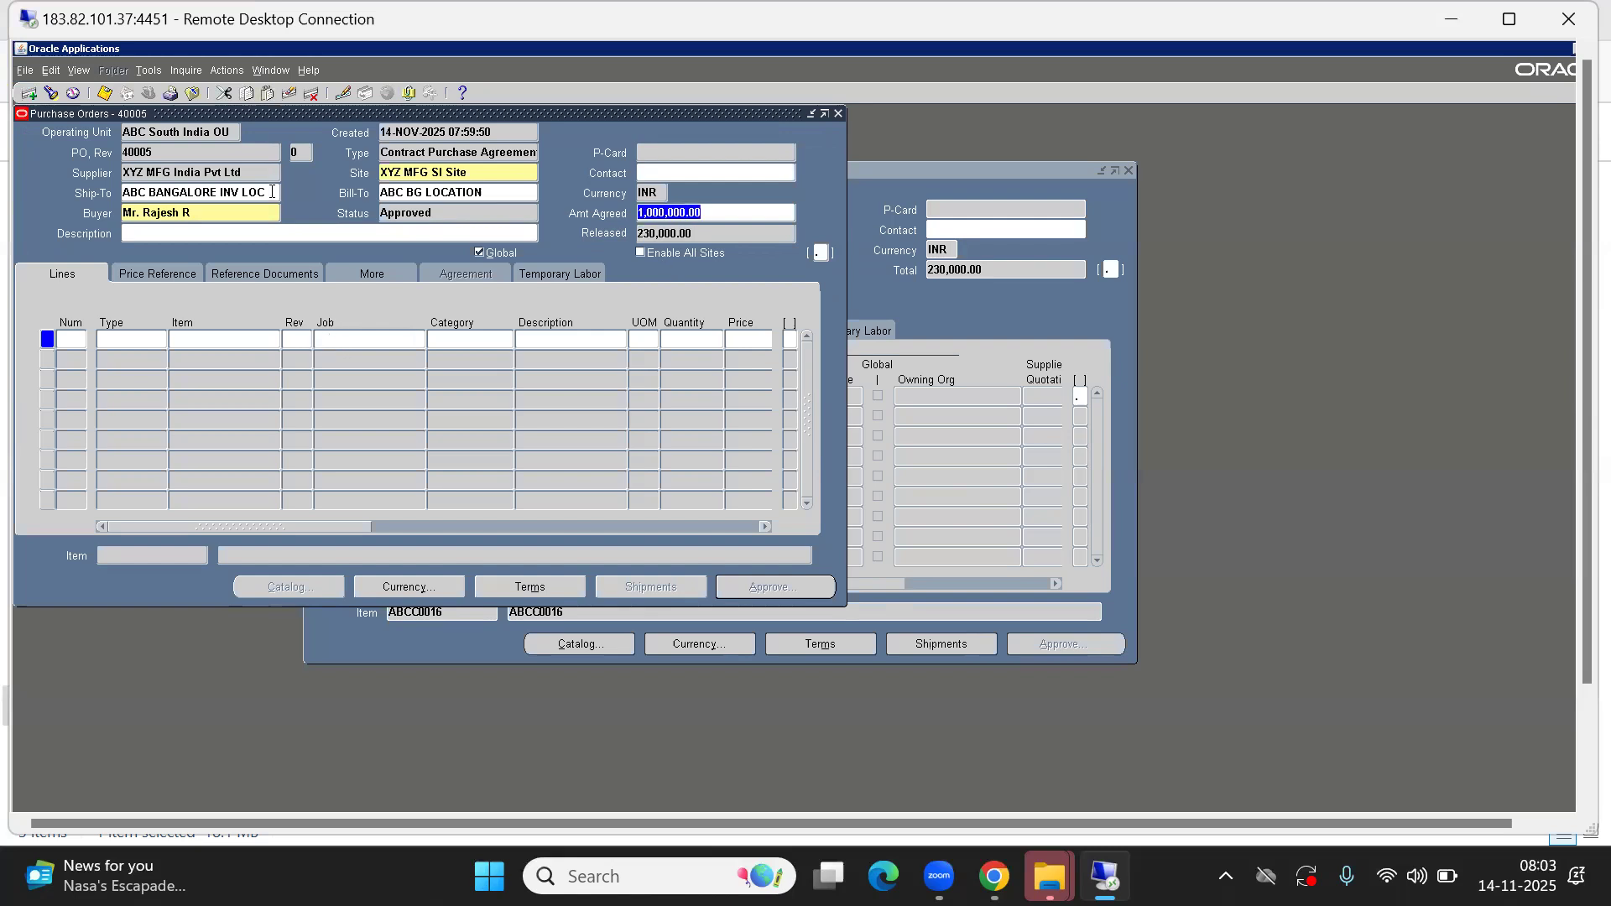
pyautogui.click(698, 235)
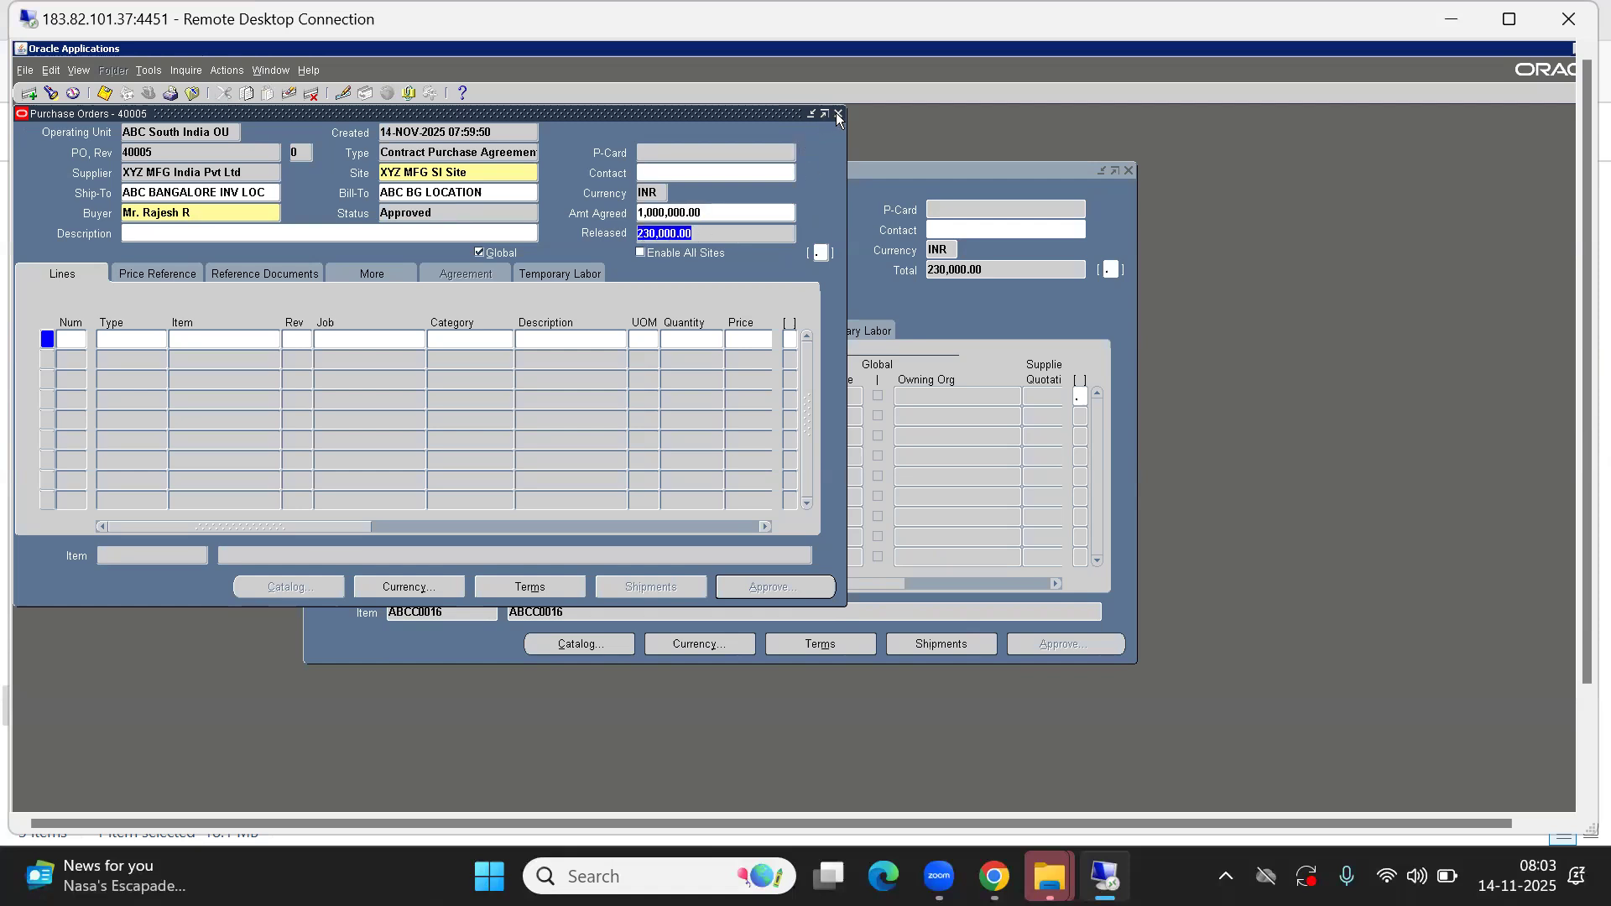
# Query purchasing documents whose type matches B% to find the blanket purchase agreement
pyautogui.click(162, 132)
pyautogui.press('F11')
pyautogui.click(401, 150)
pyautogui.write('B%')
pyautogui.hotkey('ctrl', 'F11')
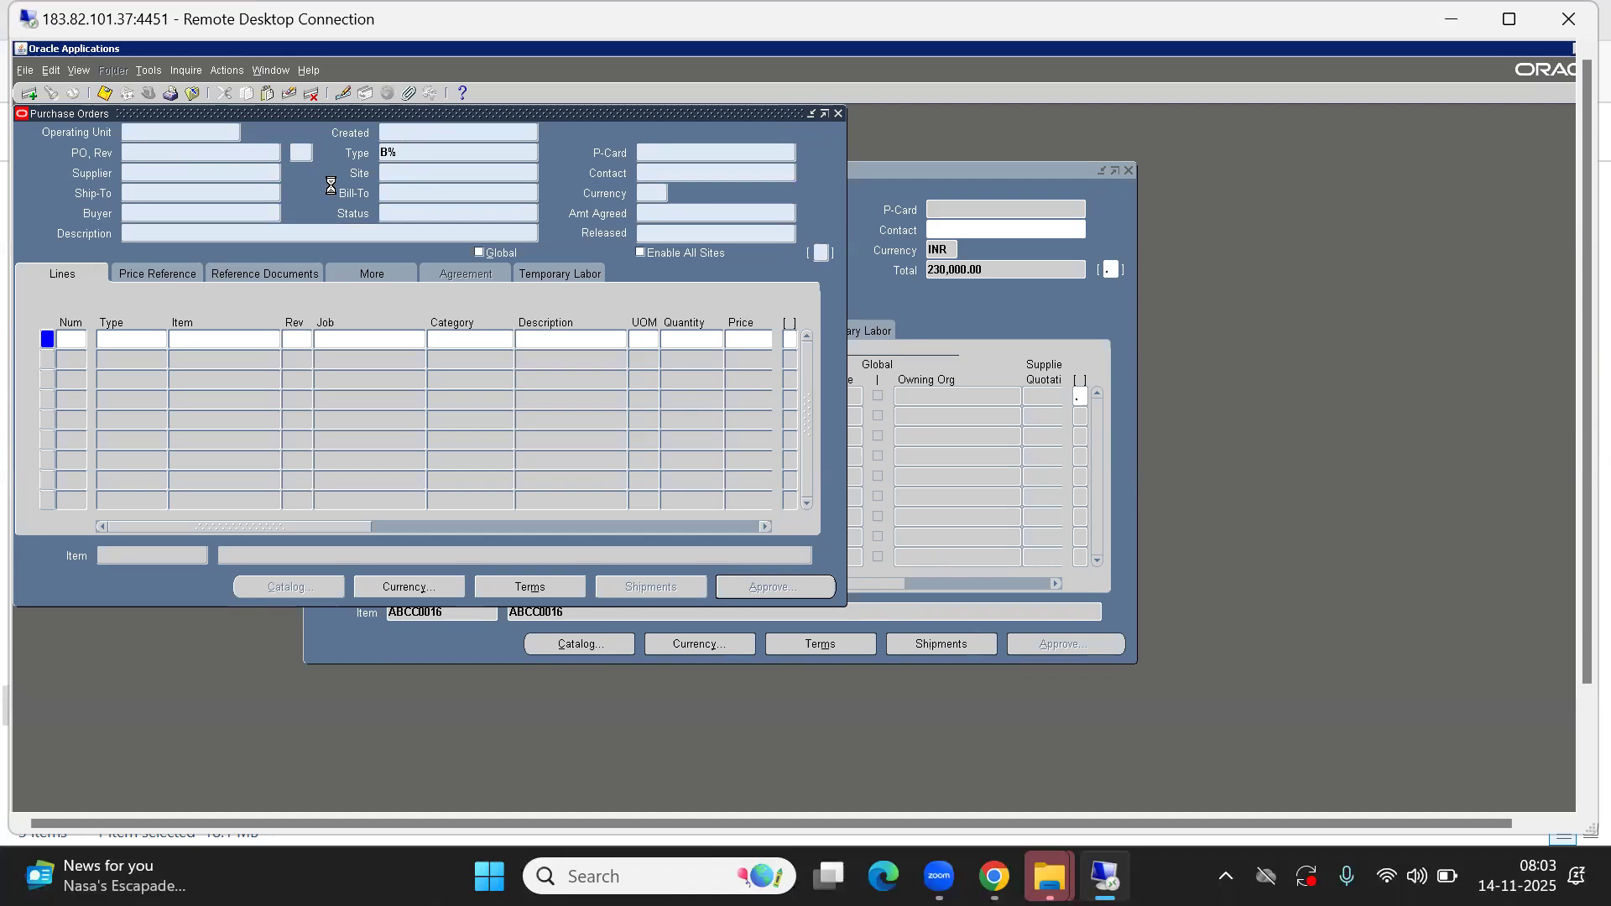
# Examine the blanket purchase agreement's released amount and document number, checking for further records
pyautogui.click(660, 232)
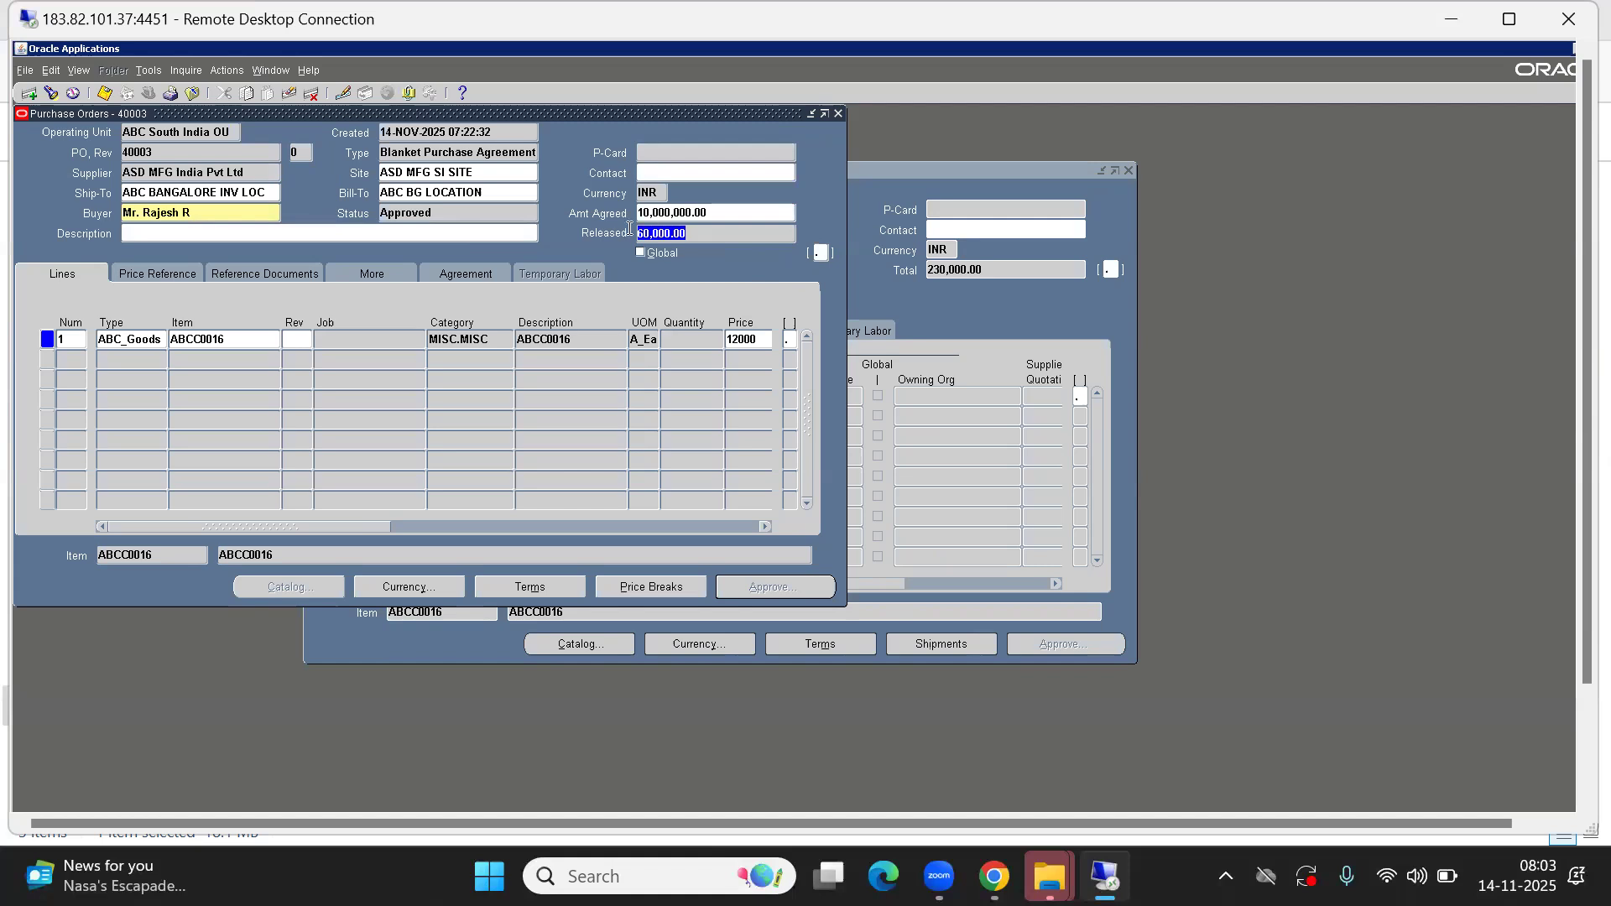
pyautogui.click(161, 149)
pyautogui.press('Down')
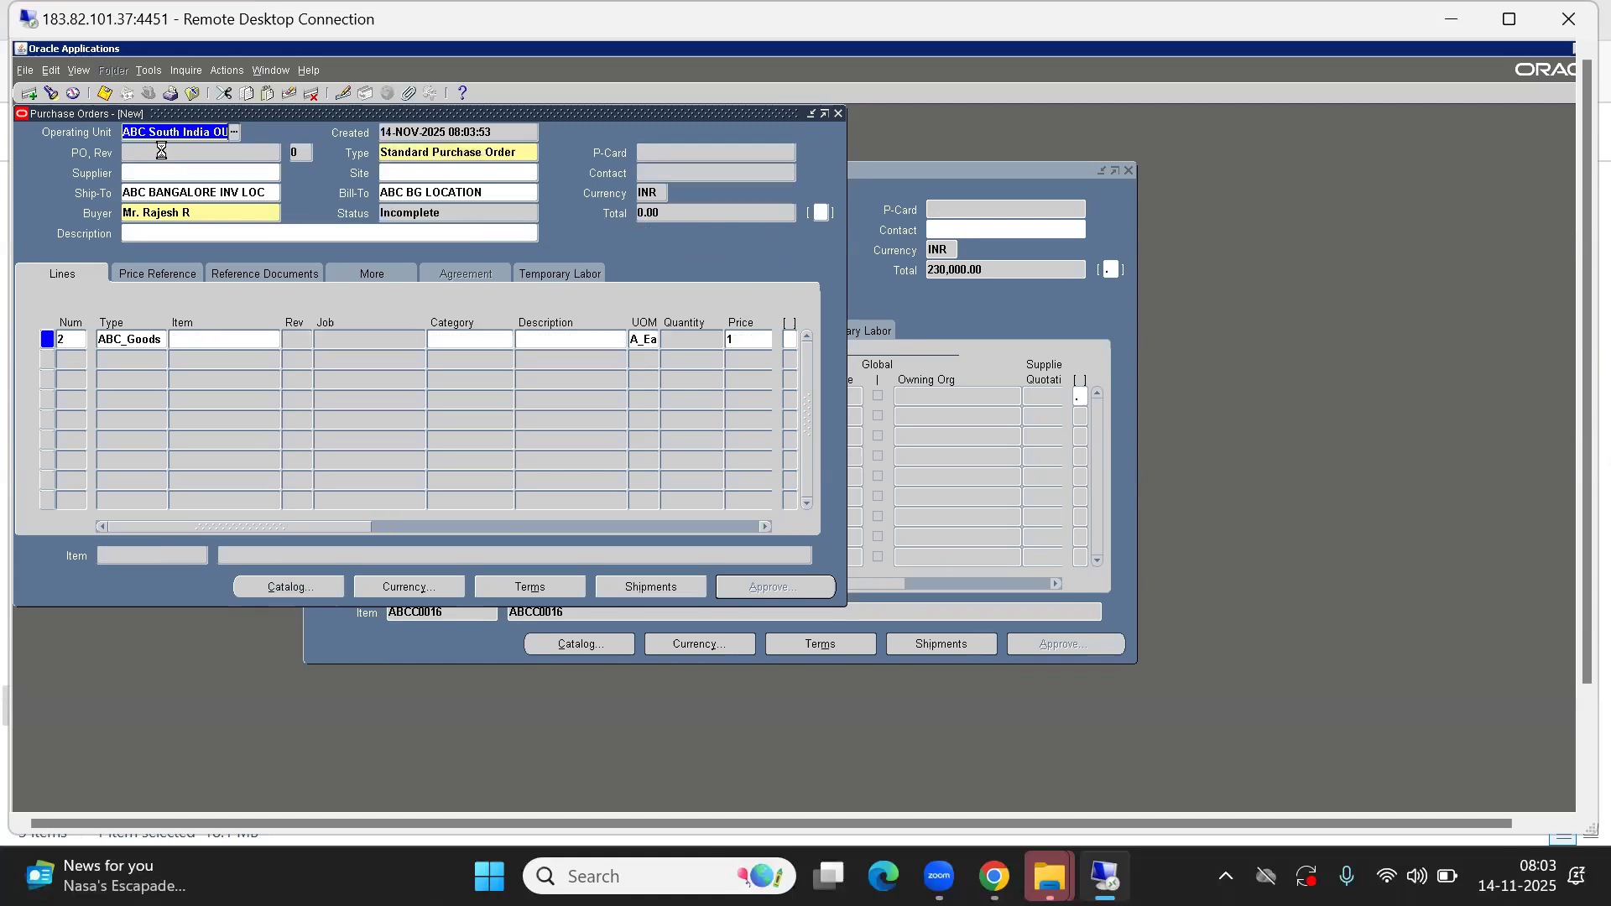
pyautogui.press('Up')
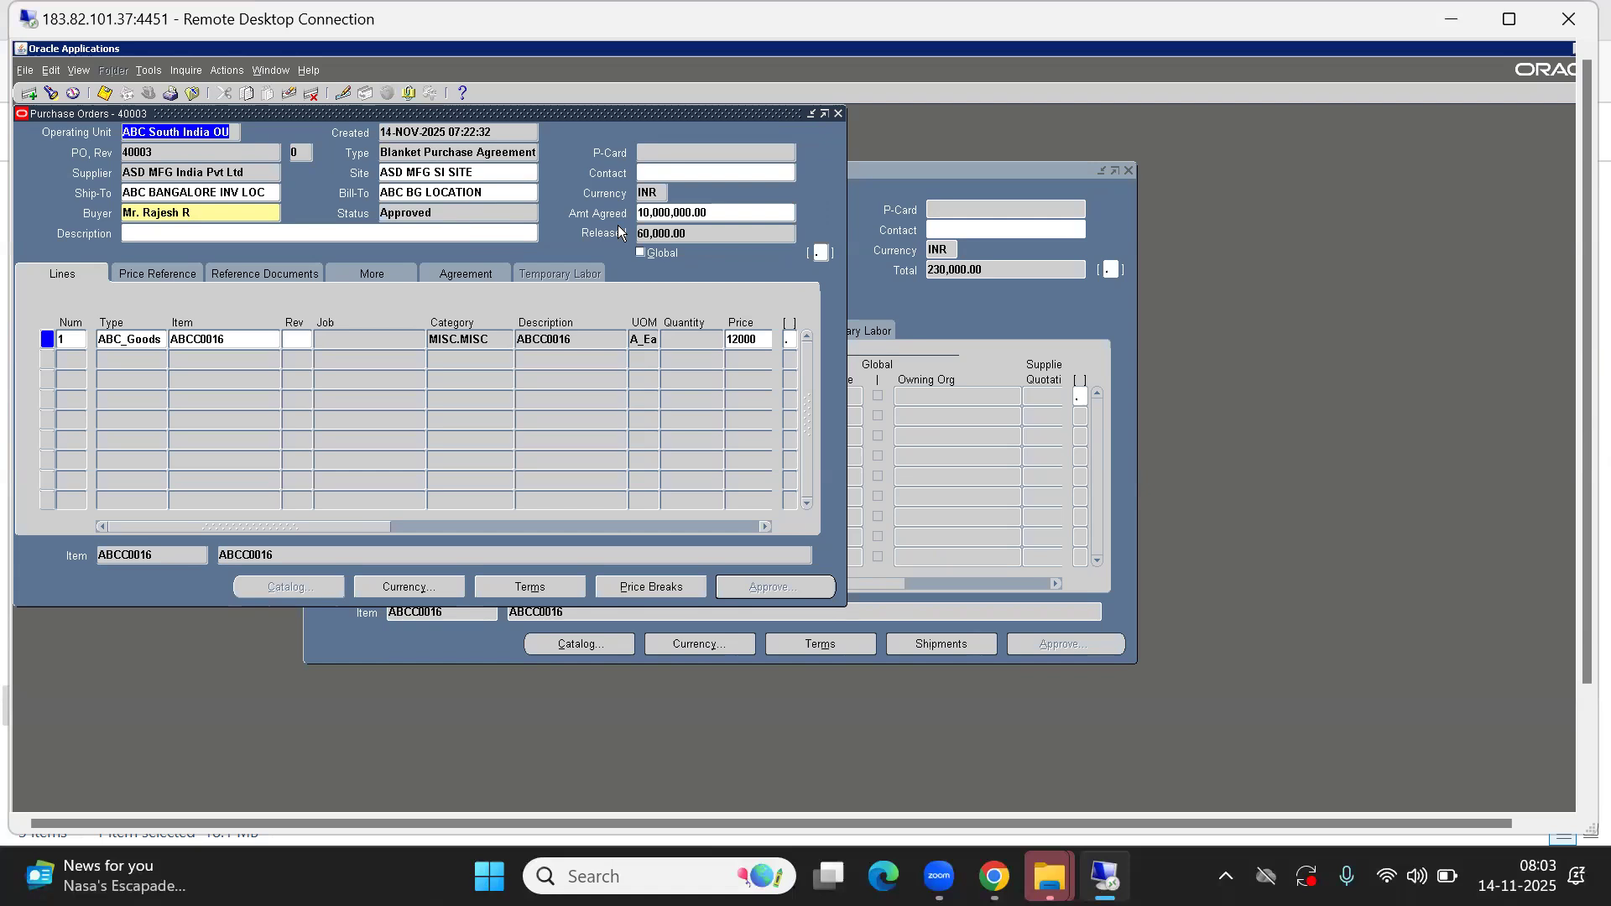
pyautogui.click(650, 234)
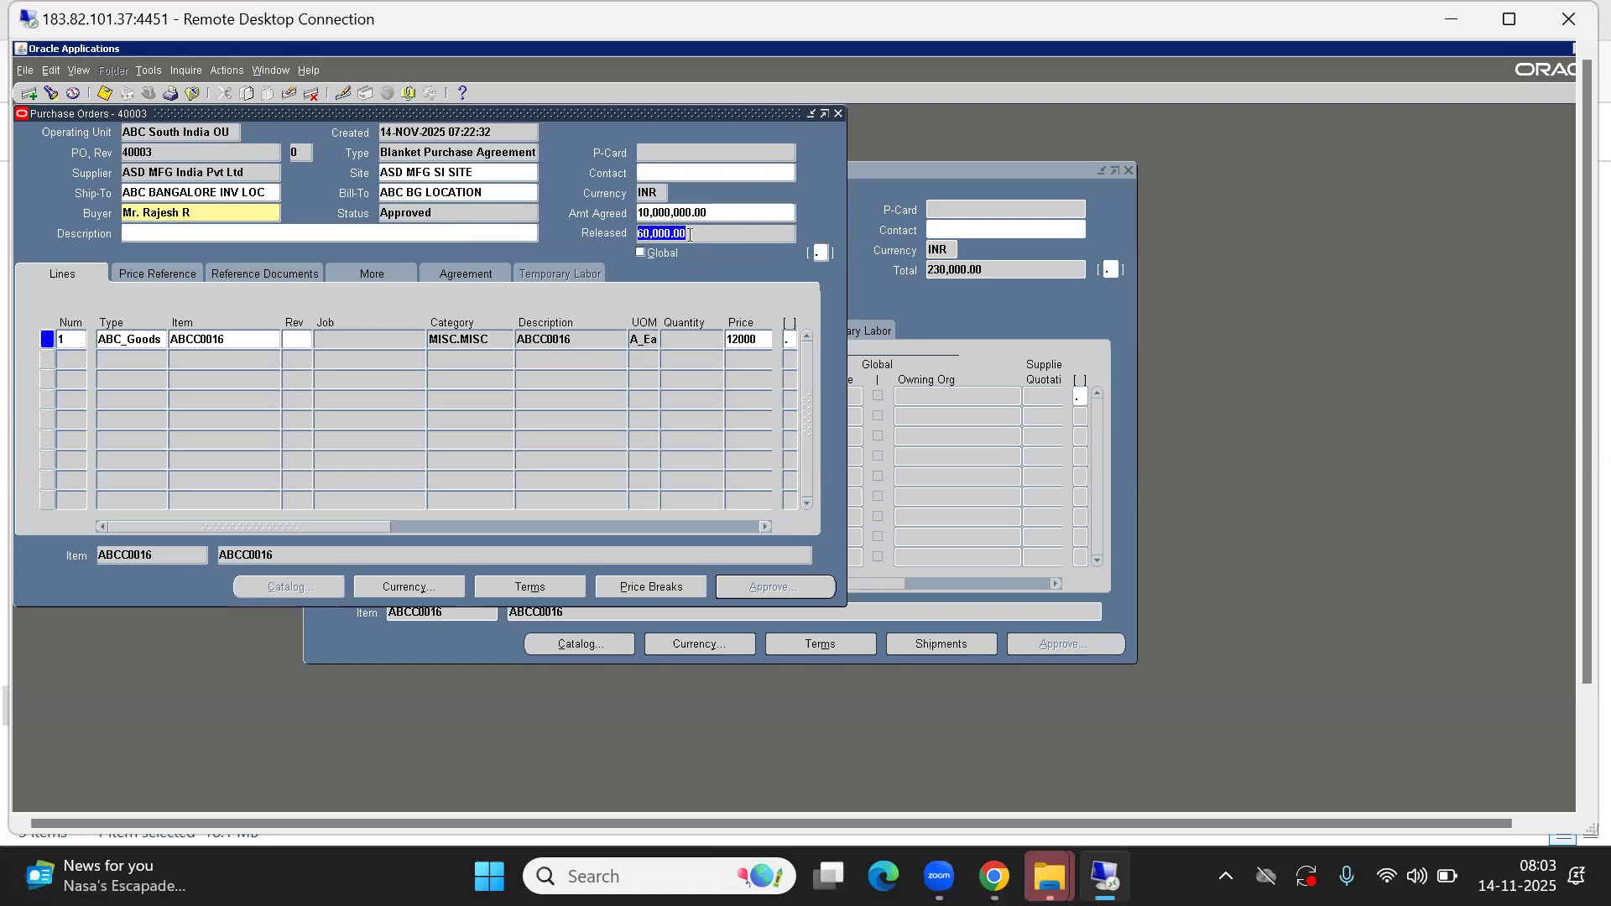
pyautogui.click(687, 232)
pyautogui.doubleClick(168, 152)
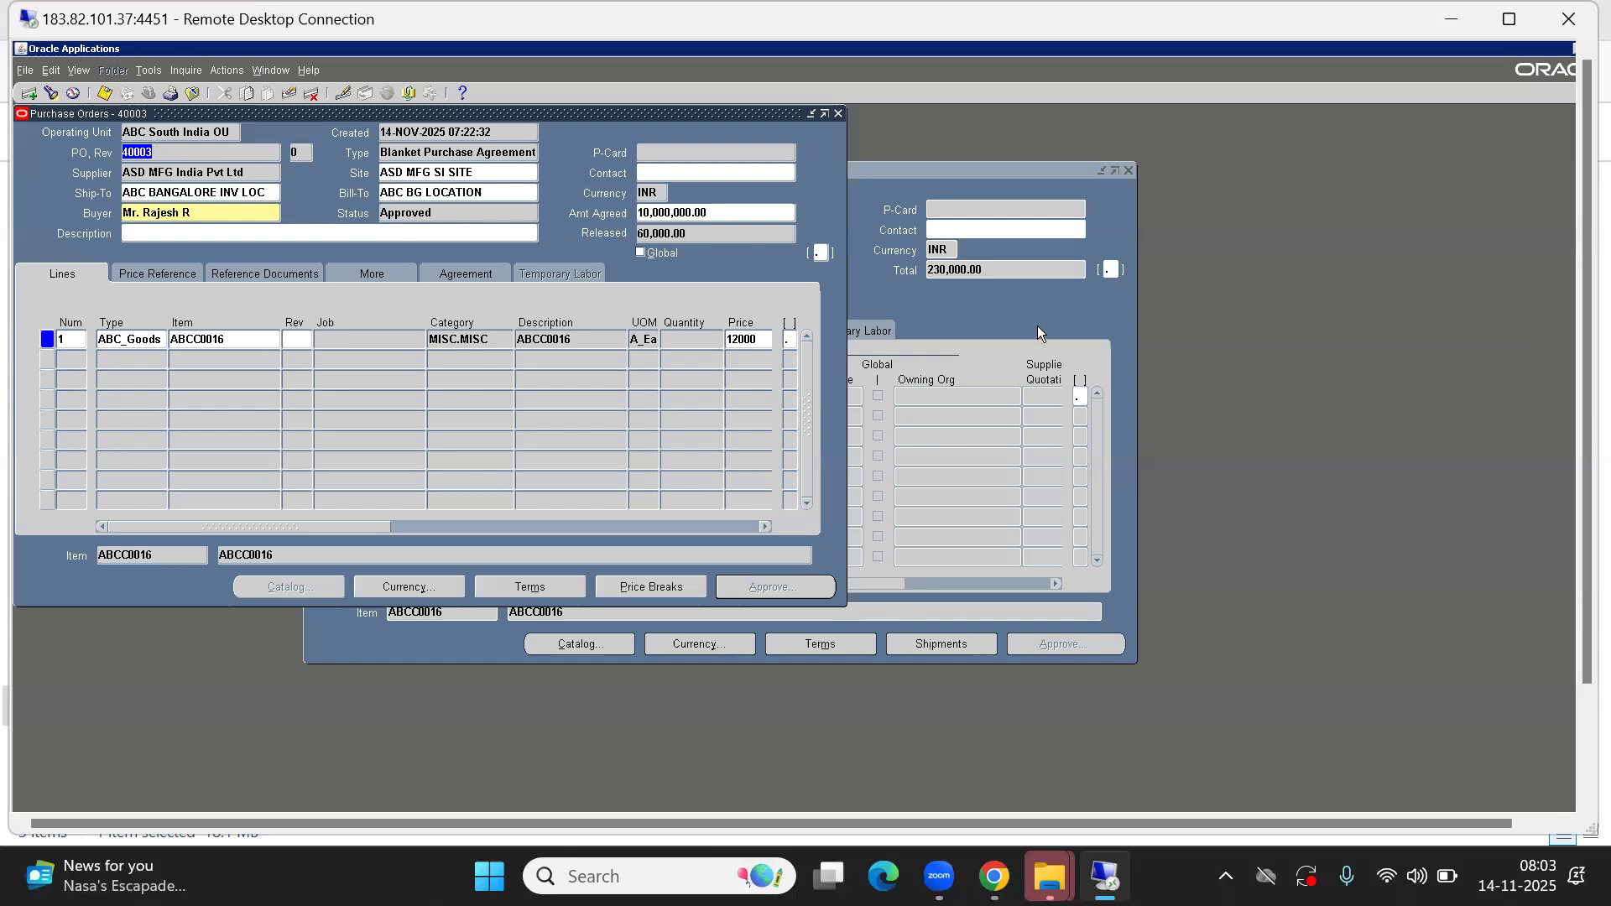
# Close the blanket purchase agreement's window
pyautogui.click(953, 320)
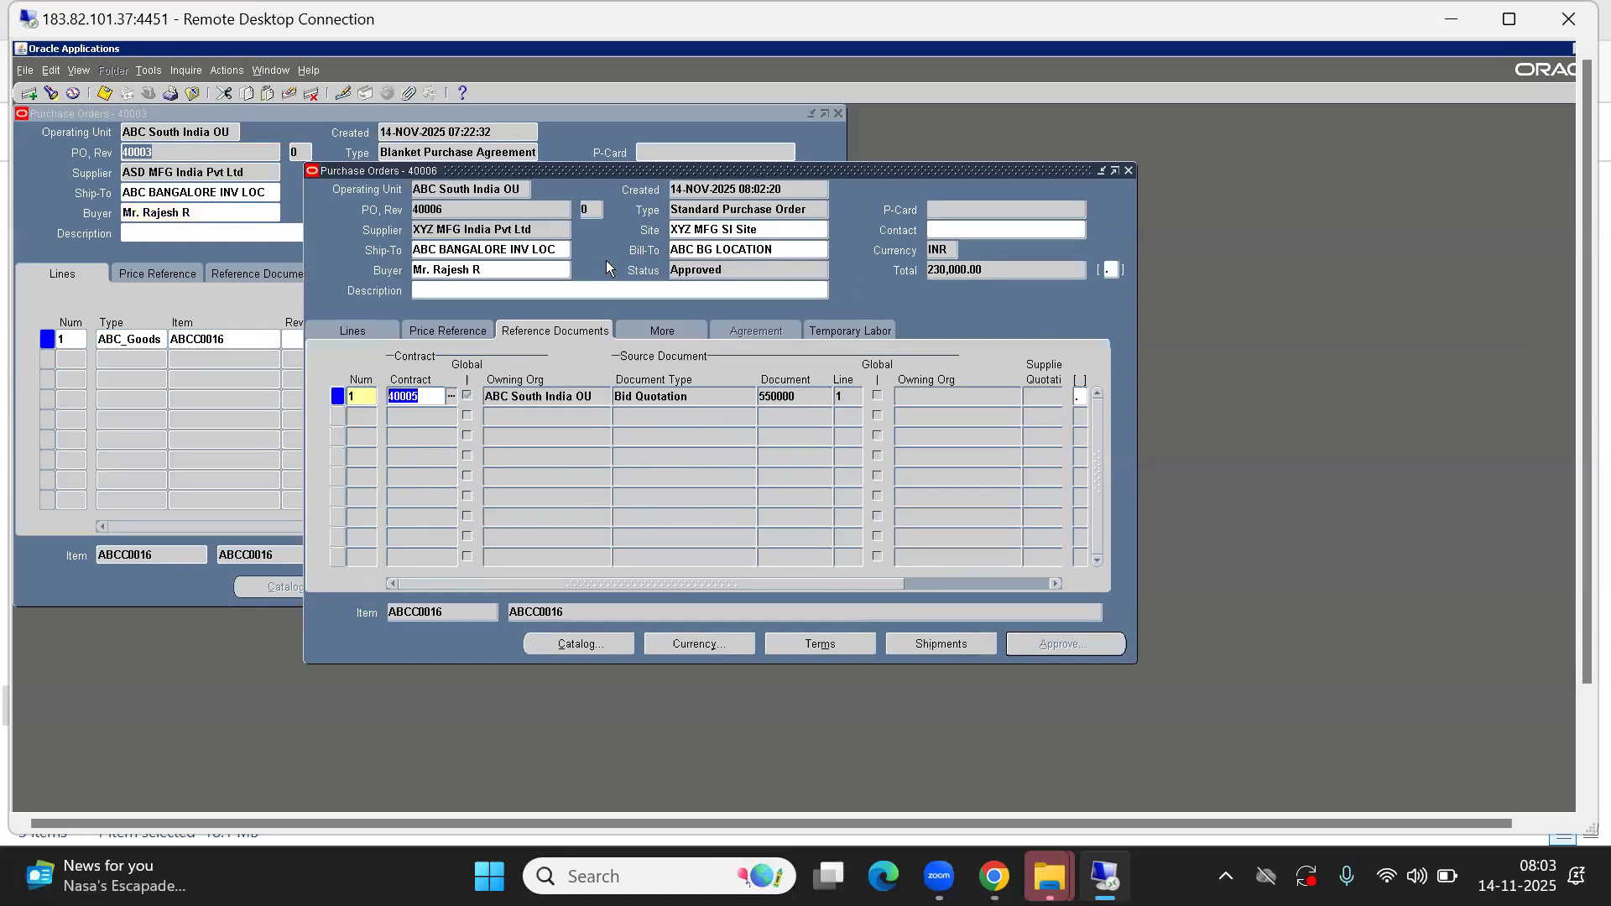
pyautogui.click(297, 124)
pyautogui.press('F4')
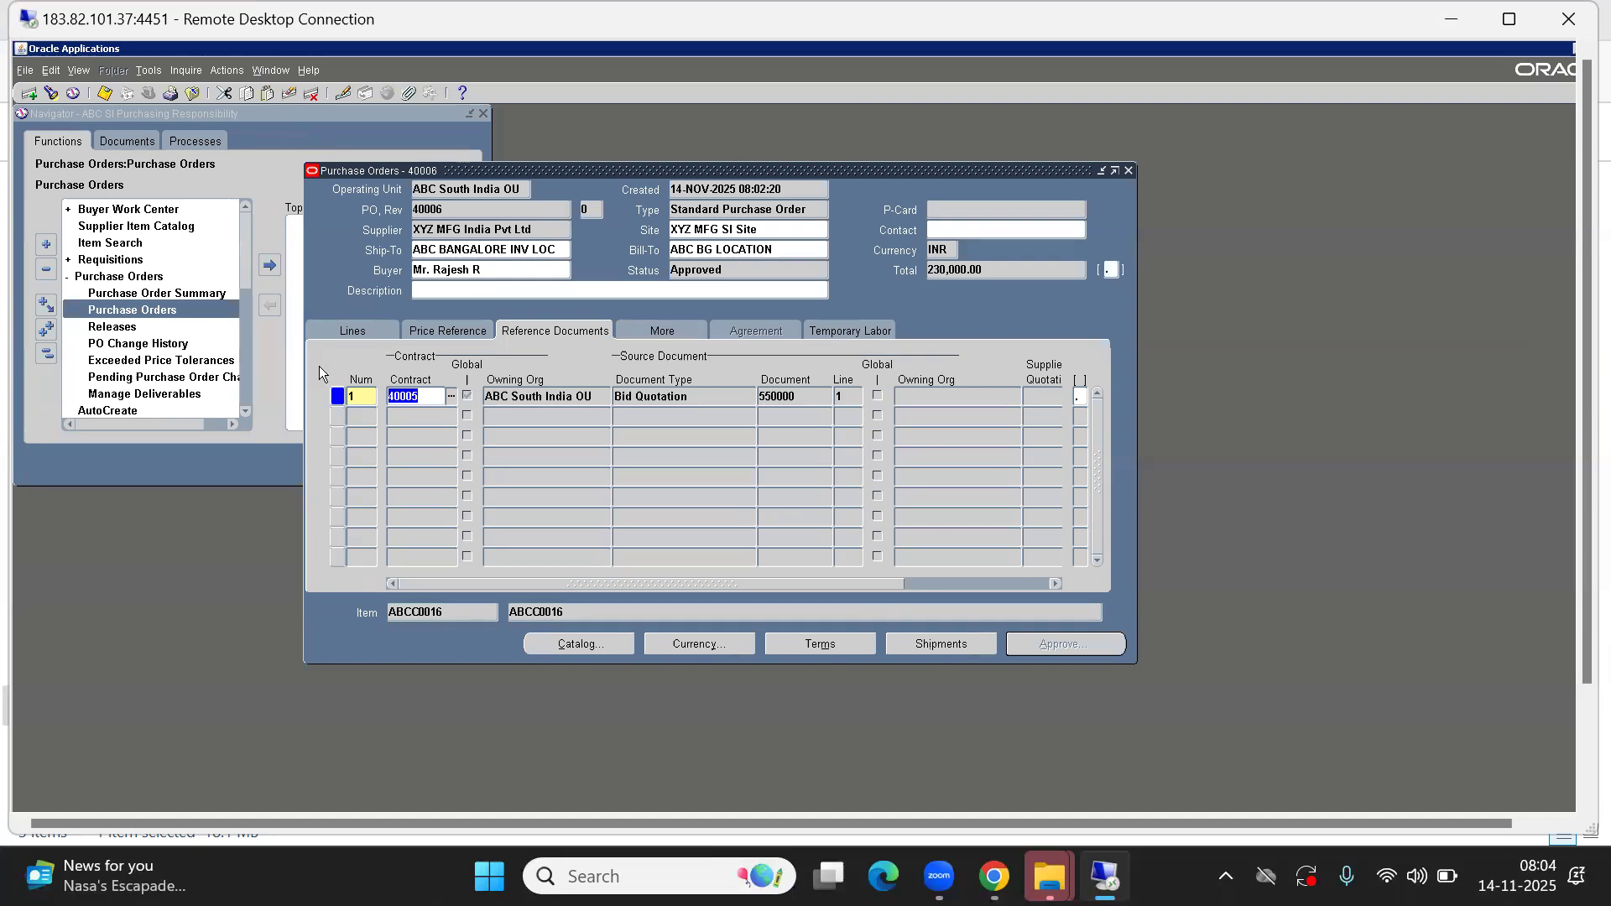
# Reopen the Purchase Orders form and query the contract purchase agreement by its number
pyautogui.doubleClick(135, 315)
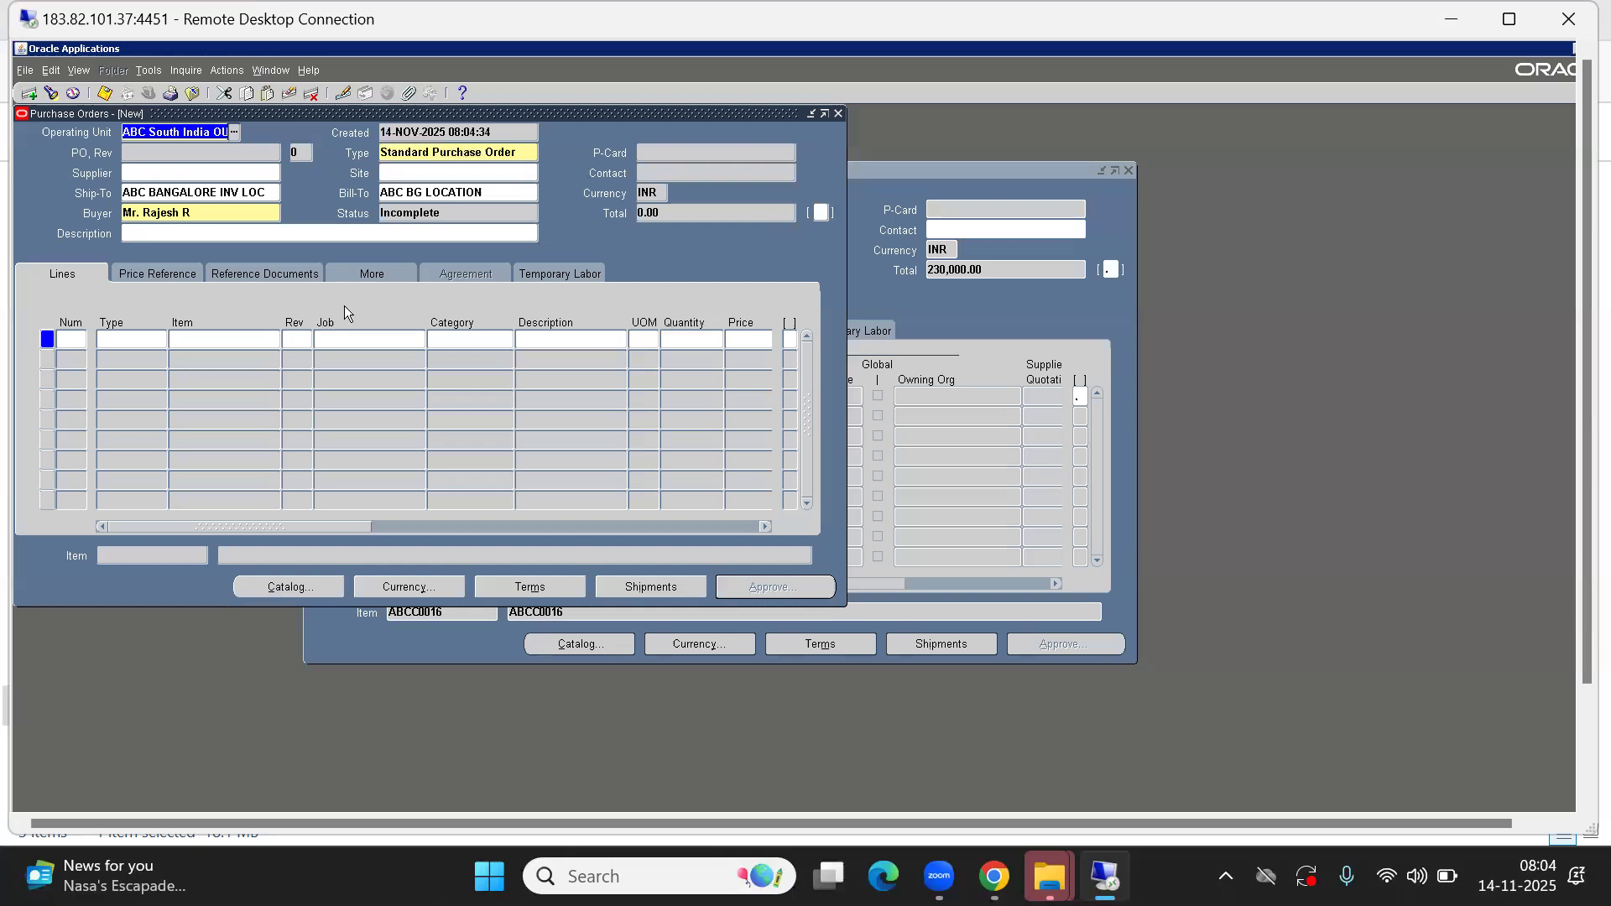
pyautogui.press('F11')
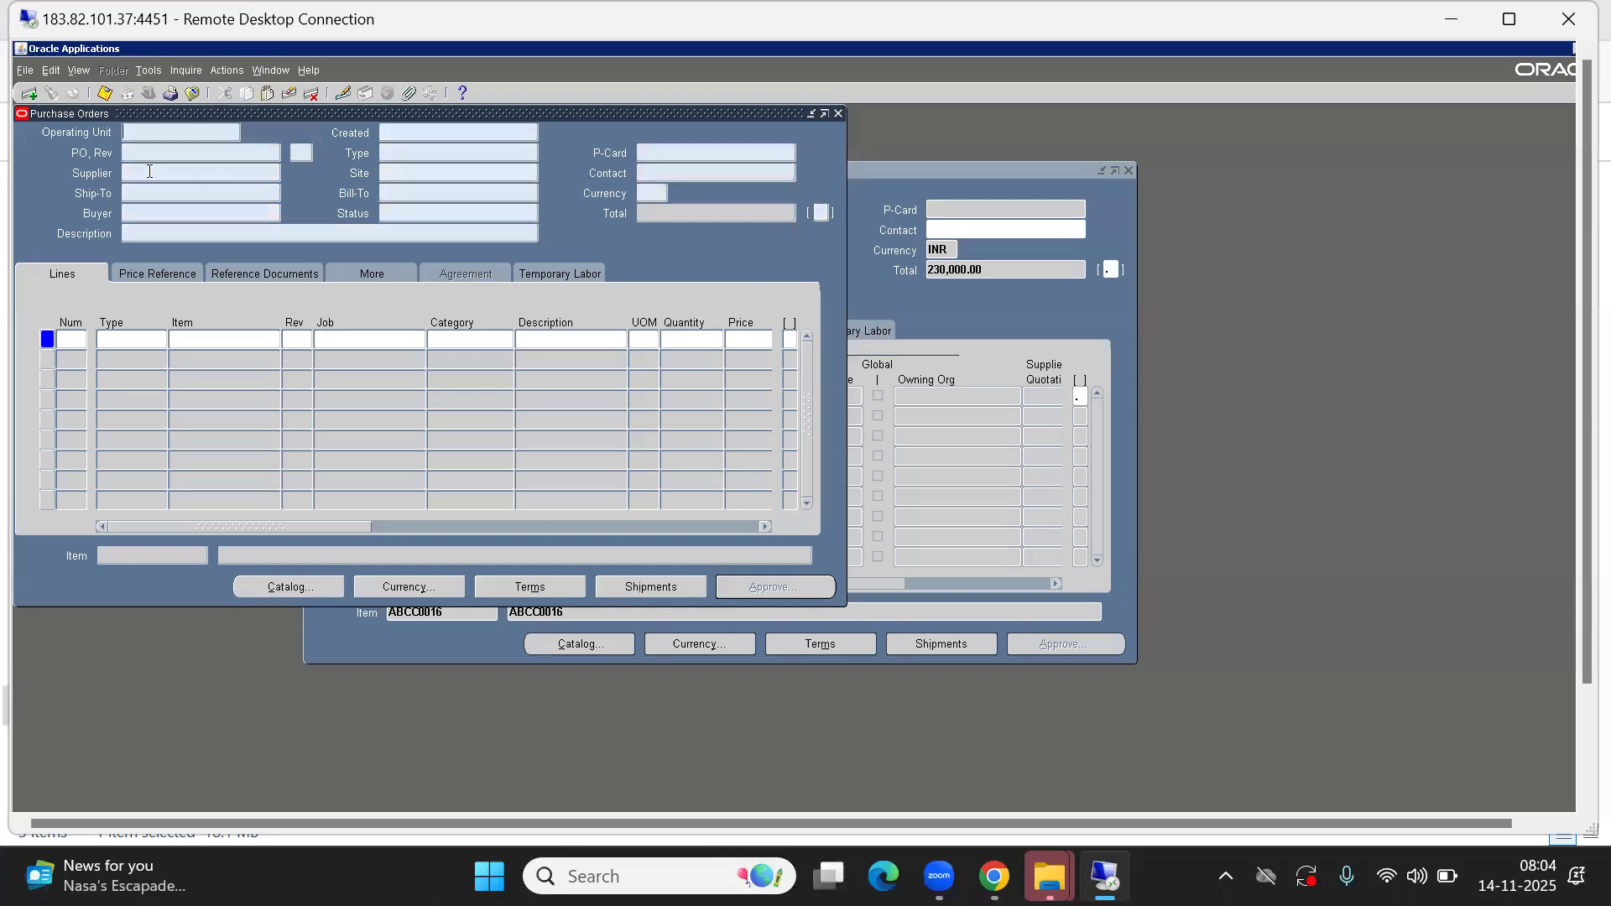
pyautogui.write('40005')
pyautogui.hotkey('ctrl', 'F11')
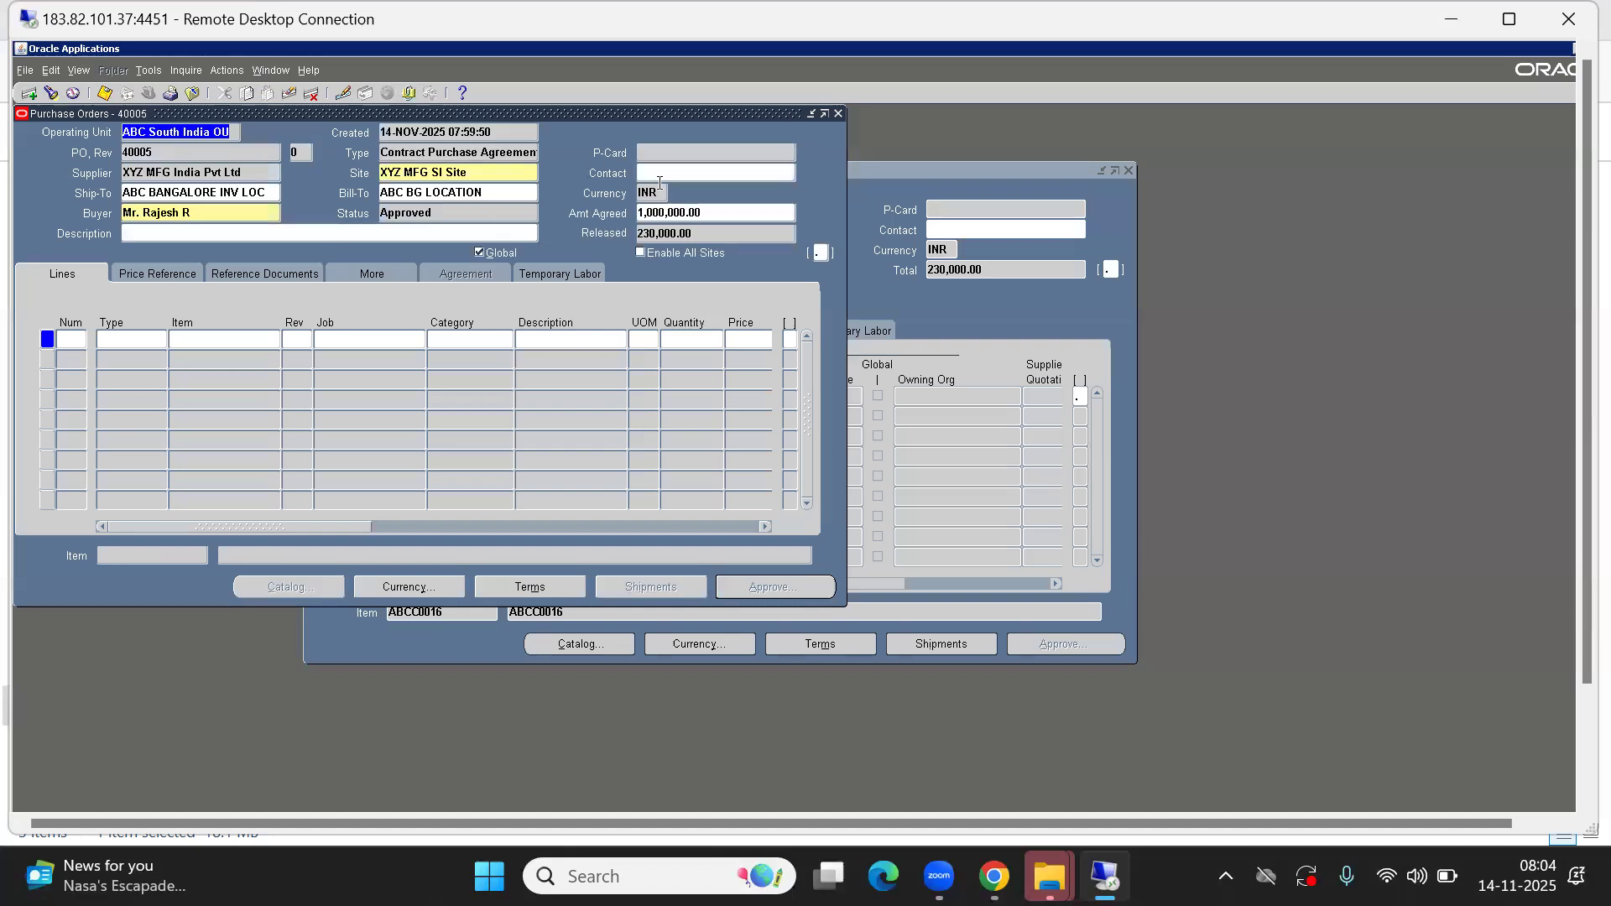
# Move the standard purchase order's window beside the contract agreement to compare them, and close the purchase order
pyautogui.click(862, 180)
pyautogui.moveTo(844, 171); pyautogui.dragTo(1284, 227)
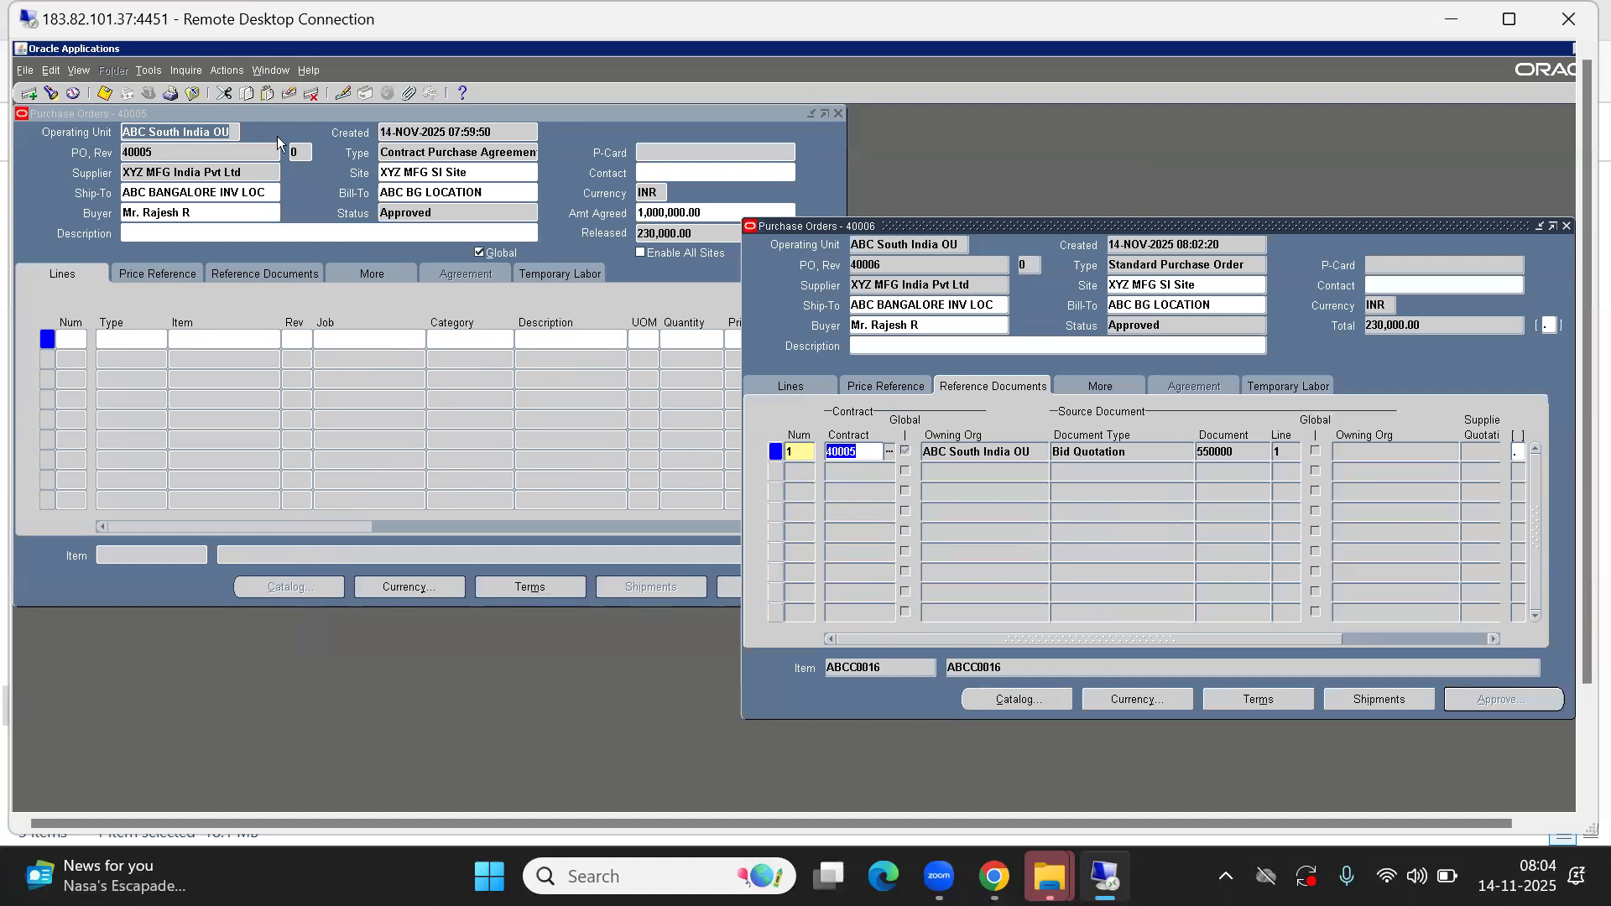
pyautogui.click(147, 154)
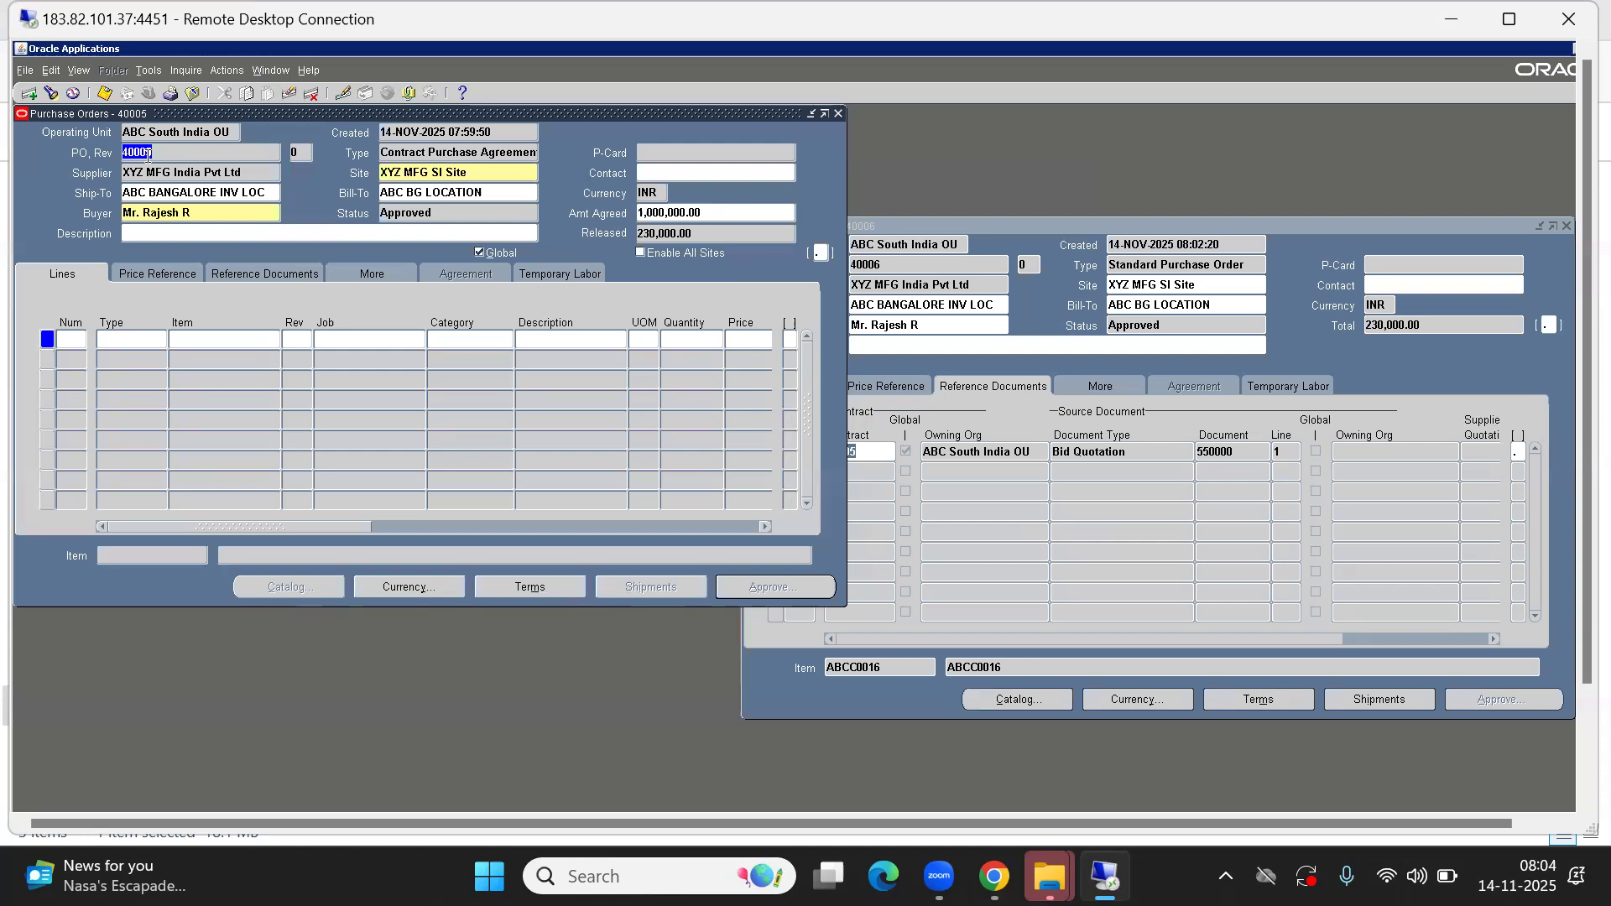
pyautogui.click(1198, 245)
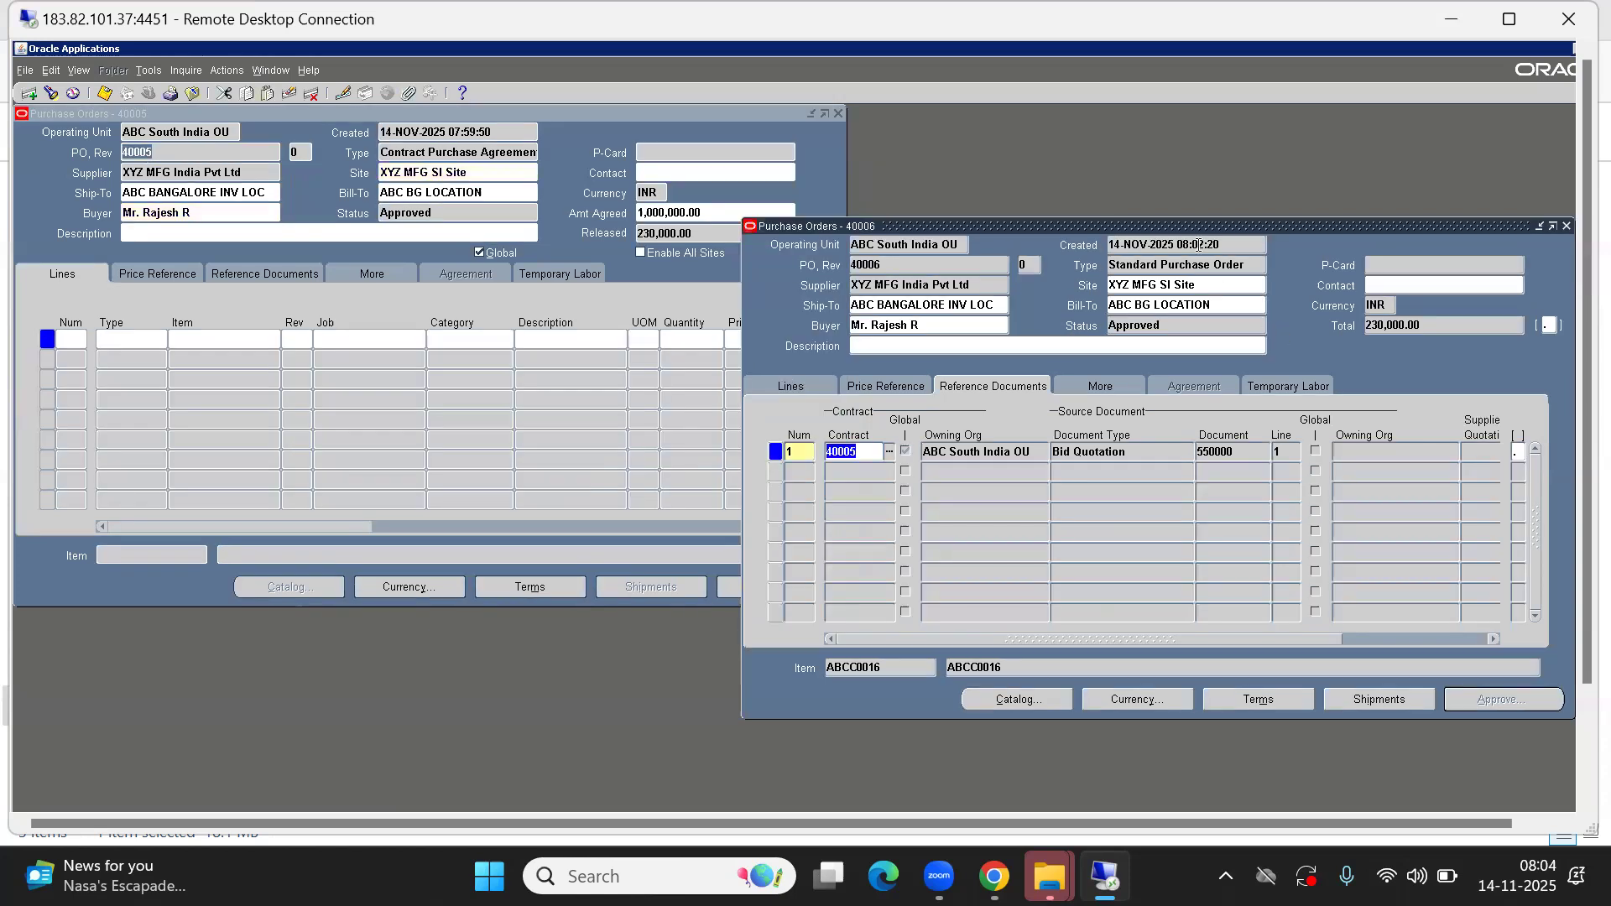
pyautogui.hotkey('alt', 'f')
pyautogui.press('c')
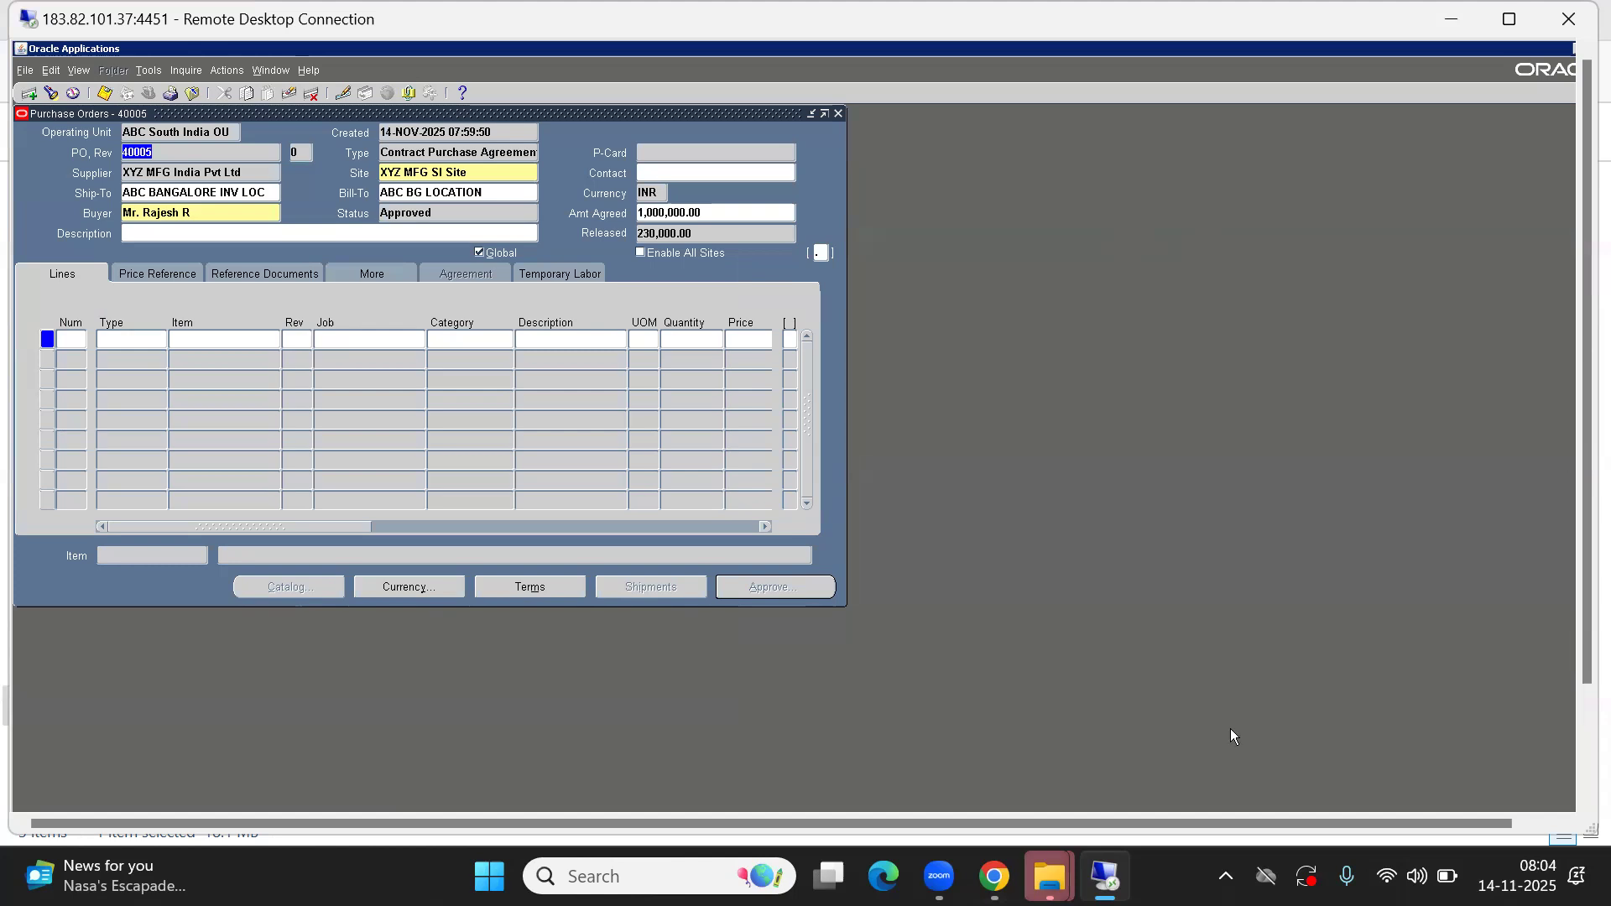
# Switch to SQL Developer and run the po_headers_all query with segment1 set to the contract agreement's number
pyautogui.click(1509, 20)
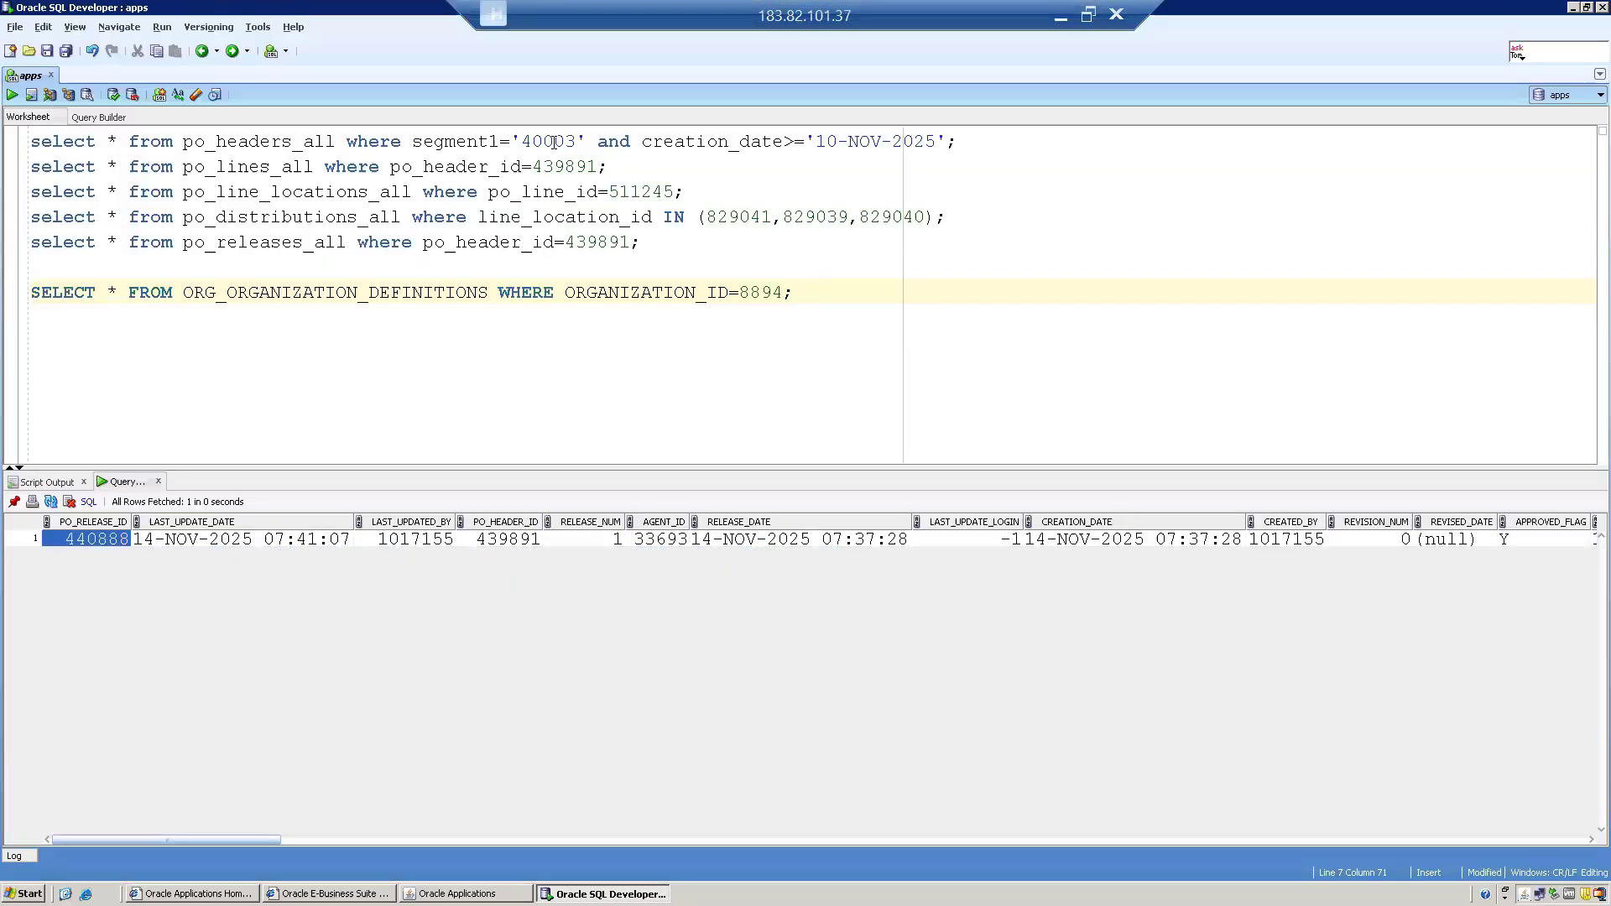
pyautogui.doubleClick(553, 141)
pyautogui.hotkey('ctrl', 'Return')
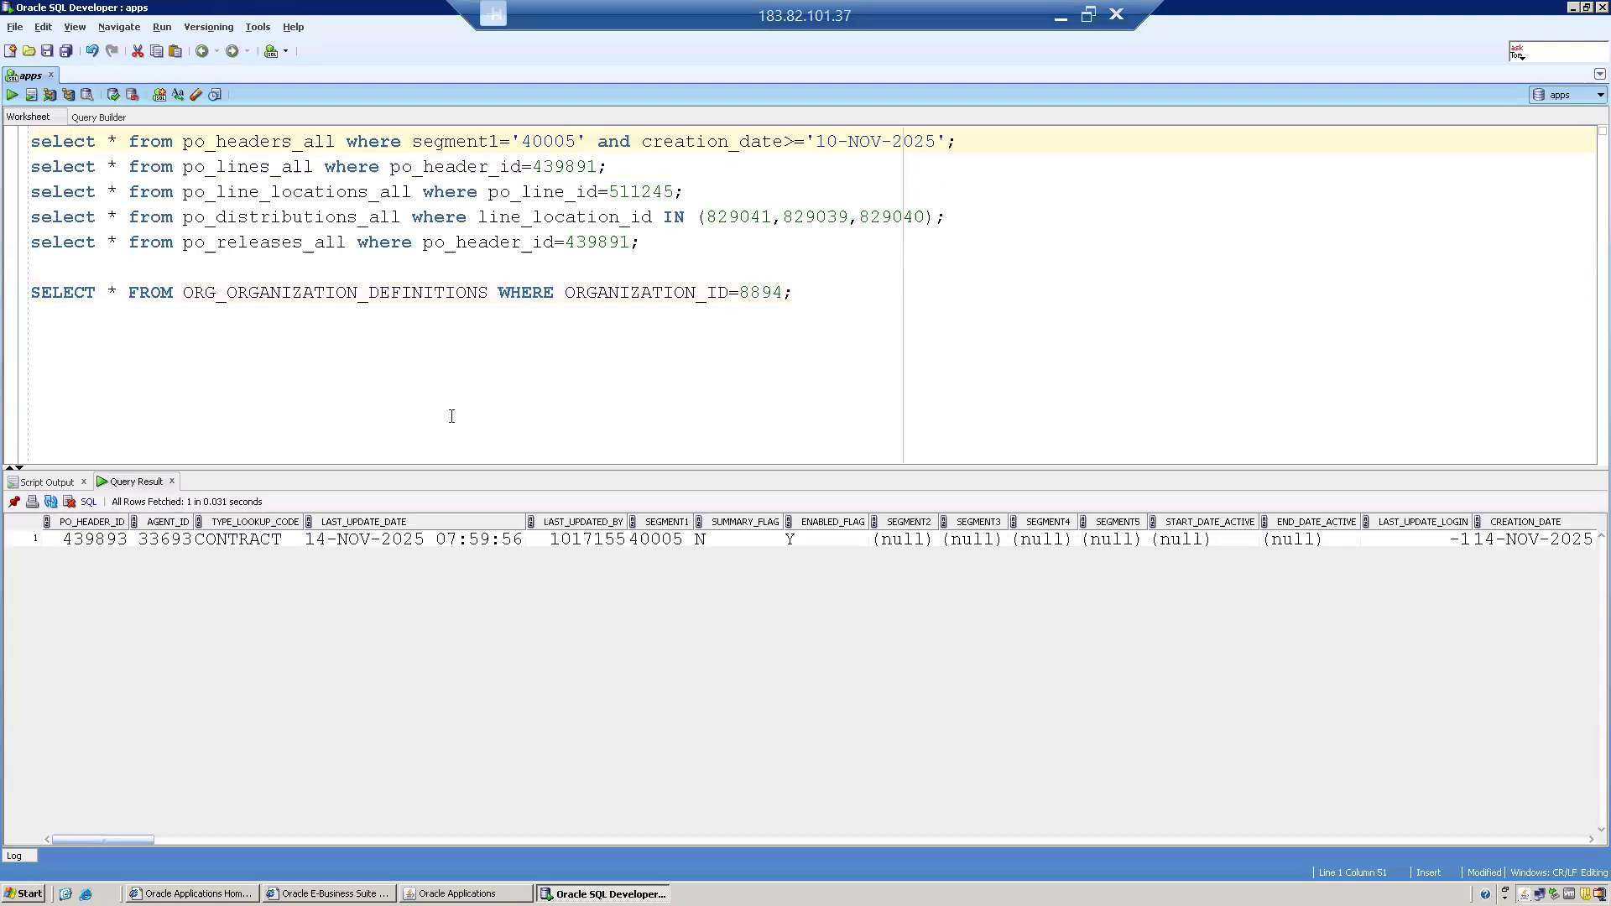
# Run the po_lines_all query with the contract's po_header_id 439893
pyautogui.click(89, 541)
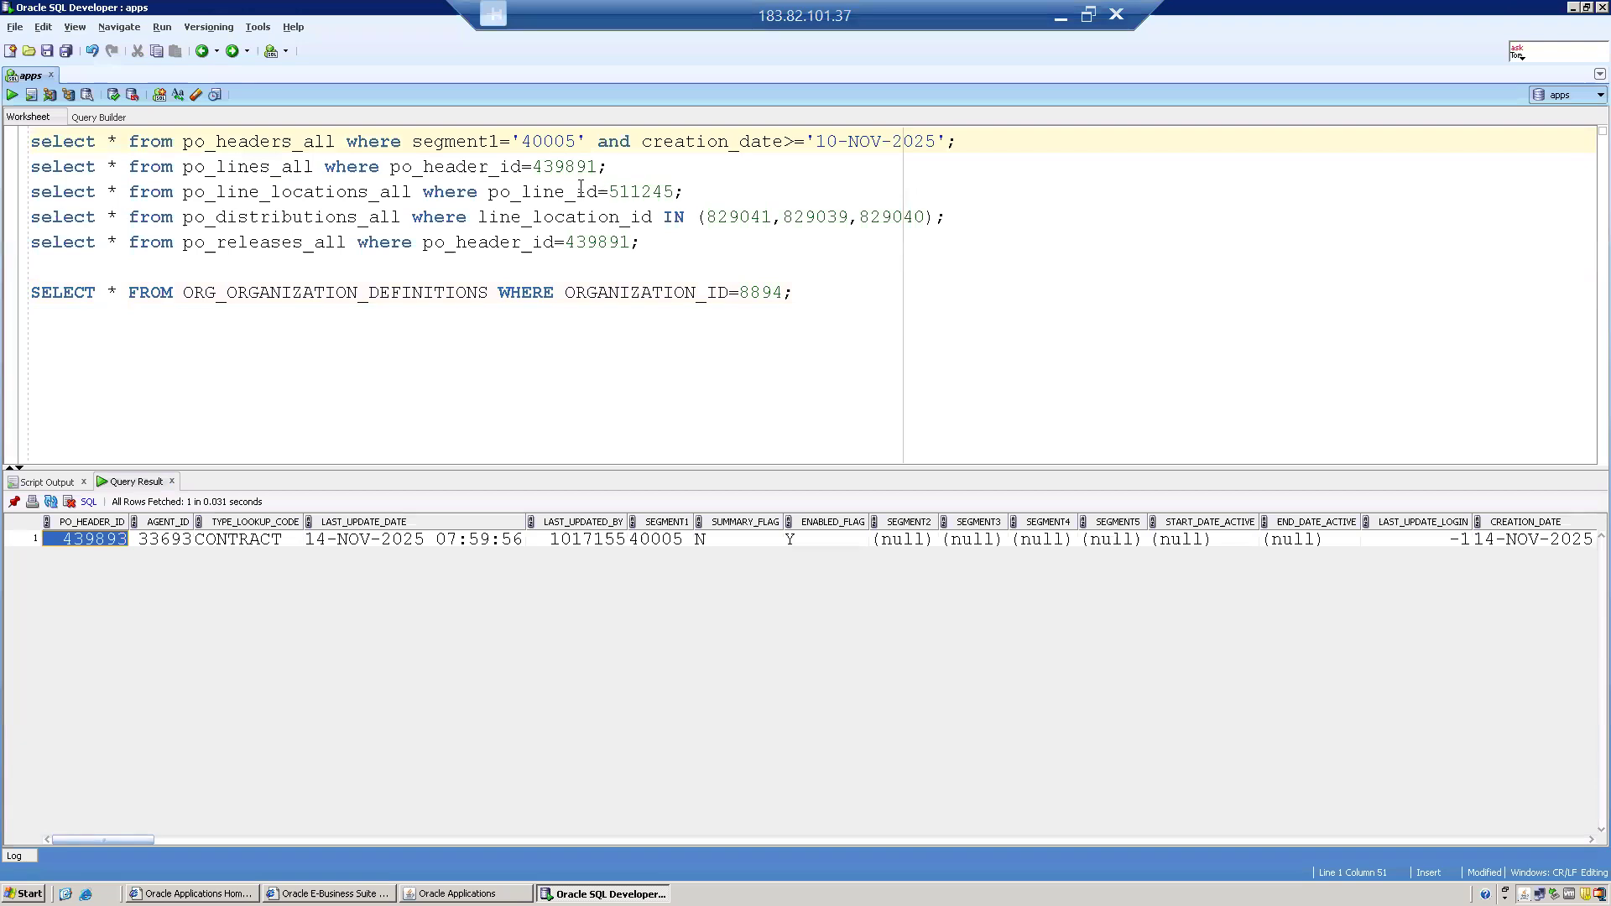
pyautogui.doubleClick(561, 166)
pyautogui.write('439893')
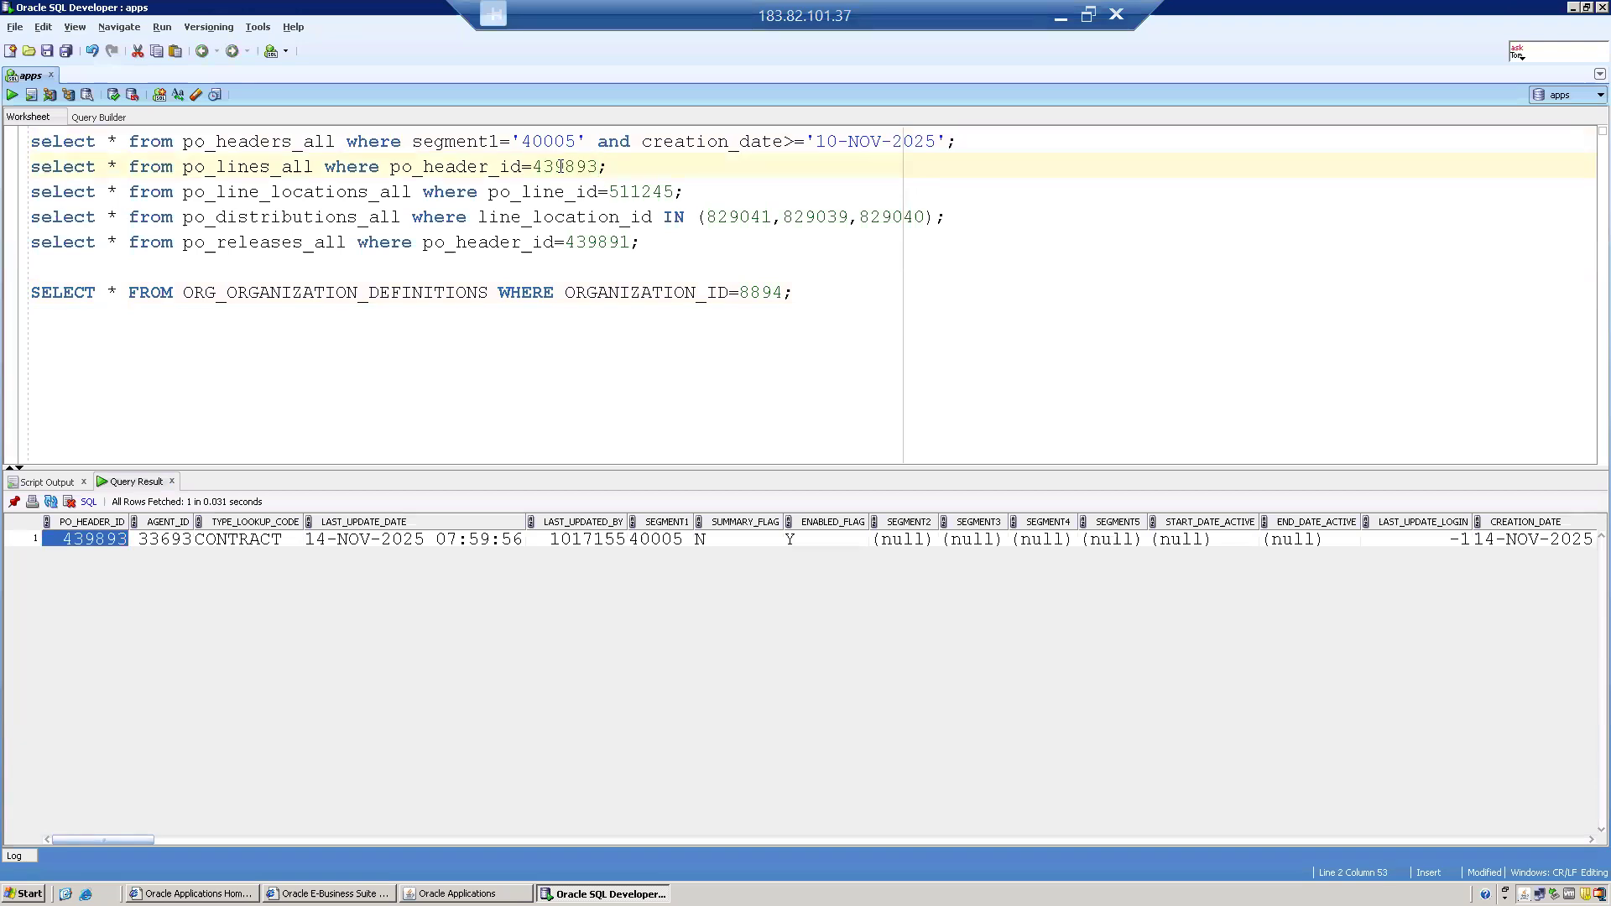
pyautogui.hotkey('ctrl', 'Return')
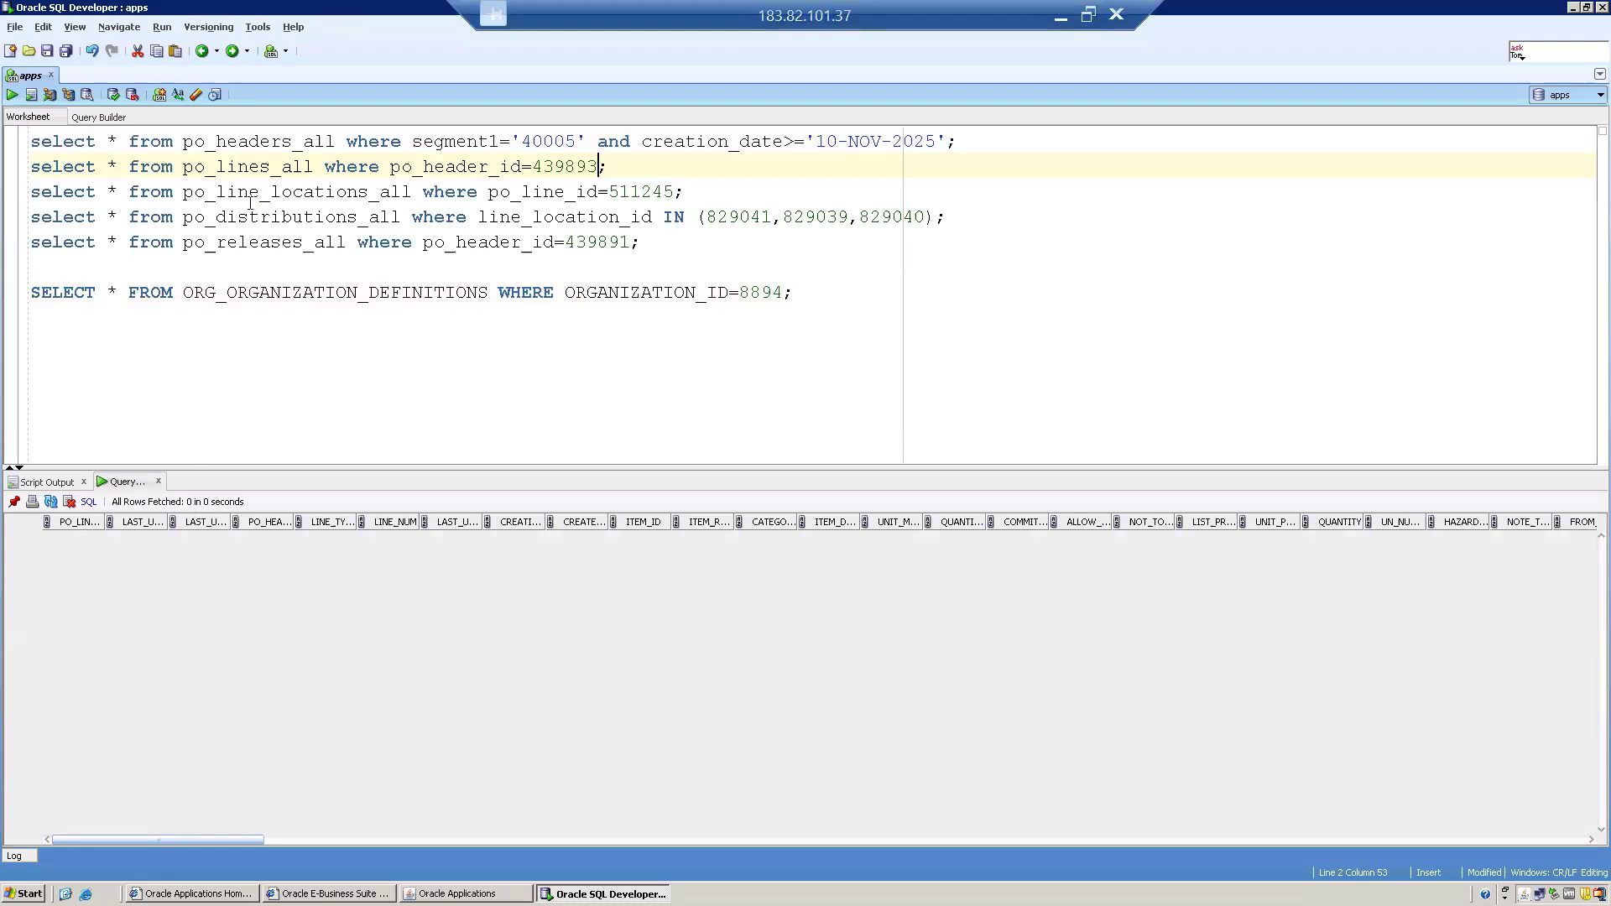
pyautogui.doubleClick(277, 215)
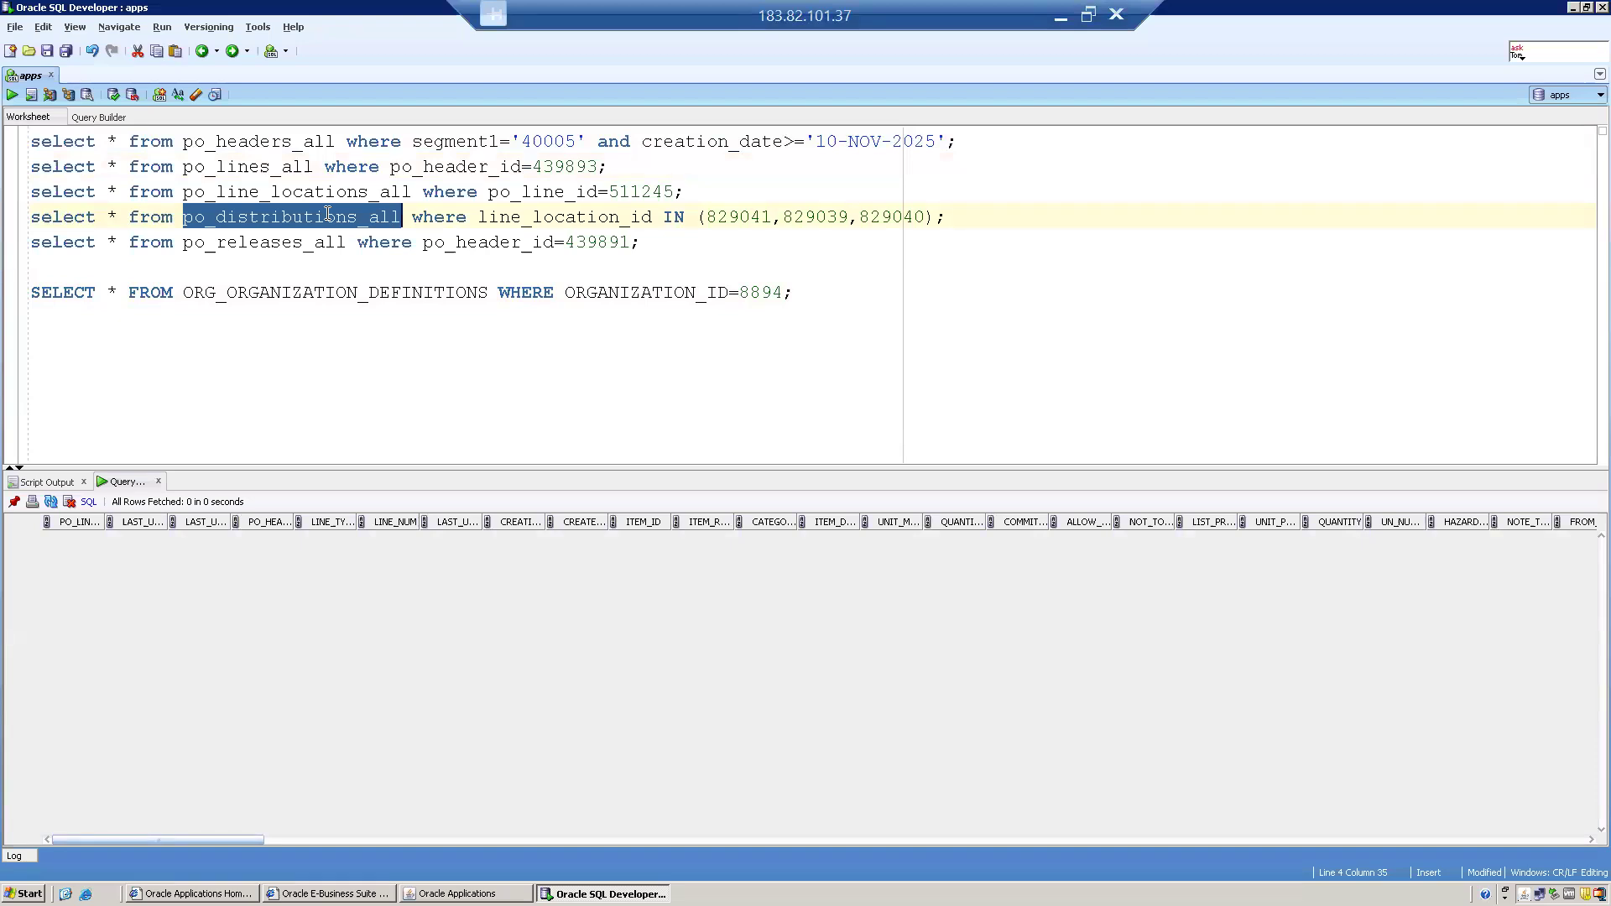
pyautogui.click(302, 242)
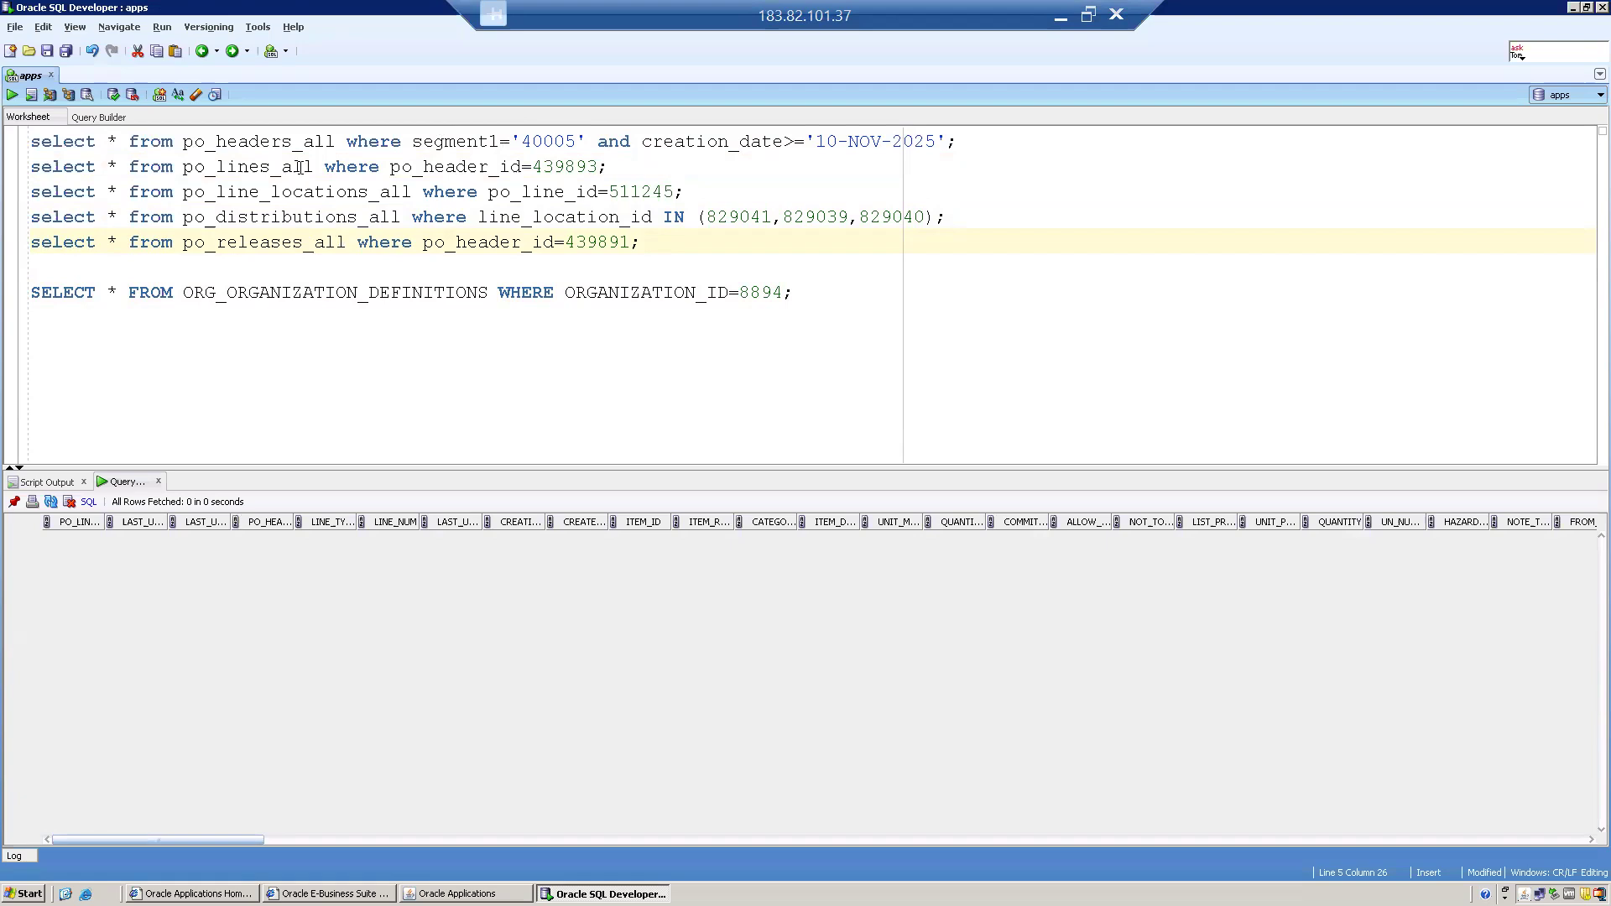
pyautogui.doubleClick(208, 146)
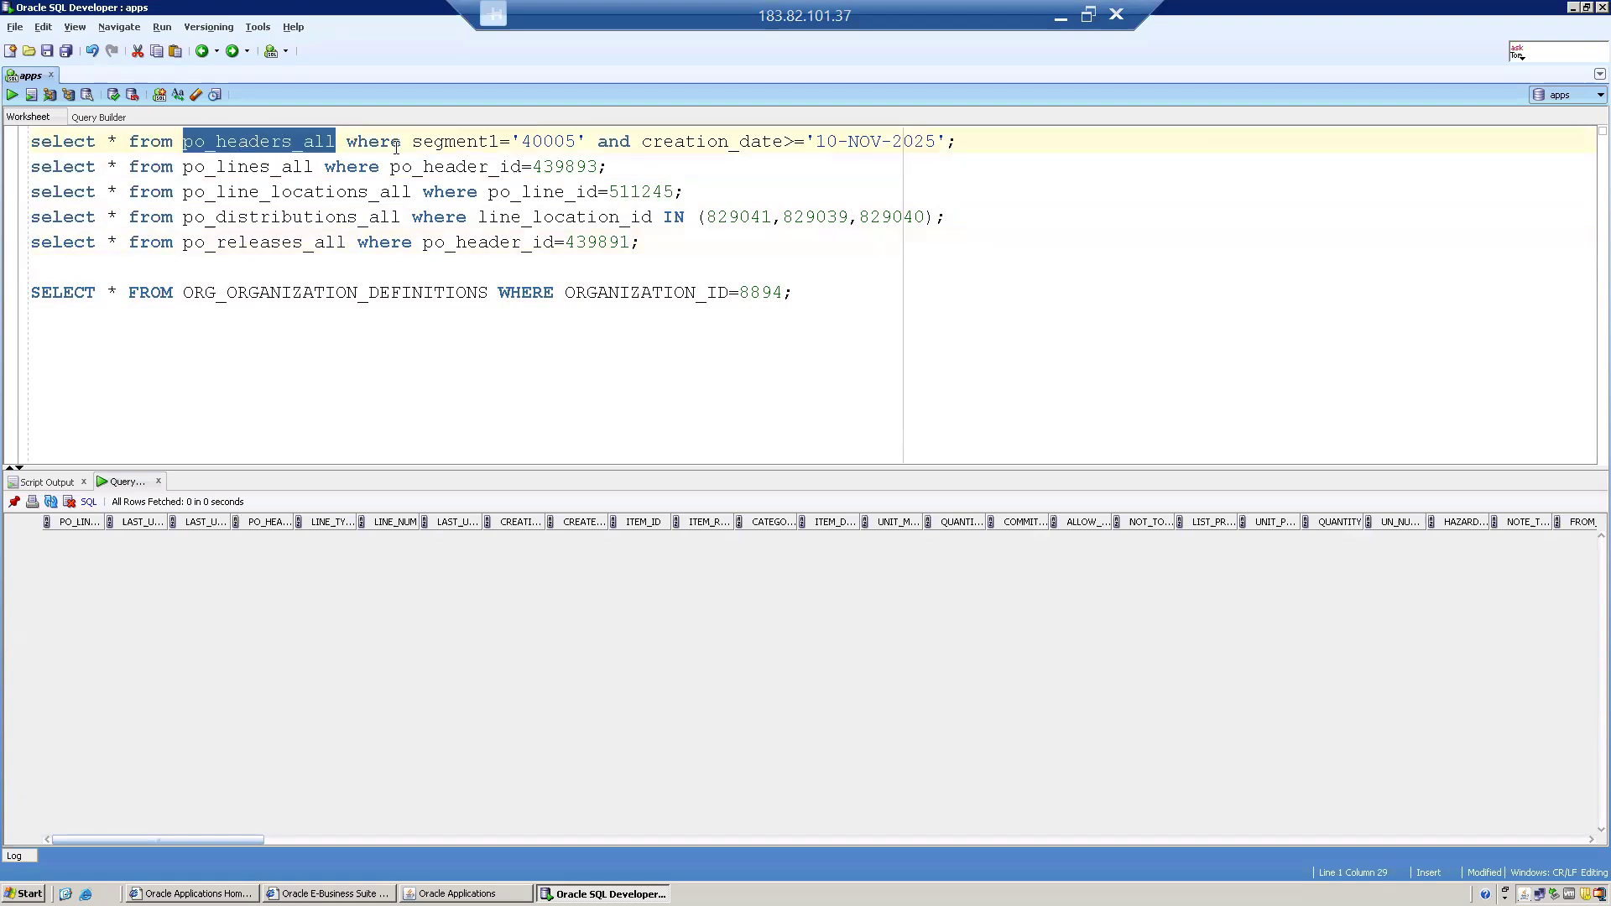
pyautogui.click(576, 141)
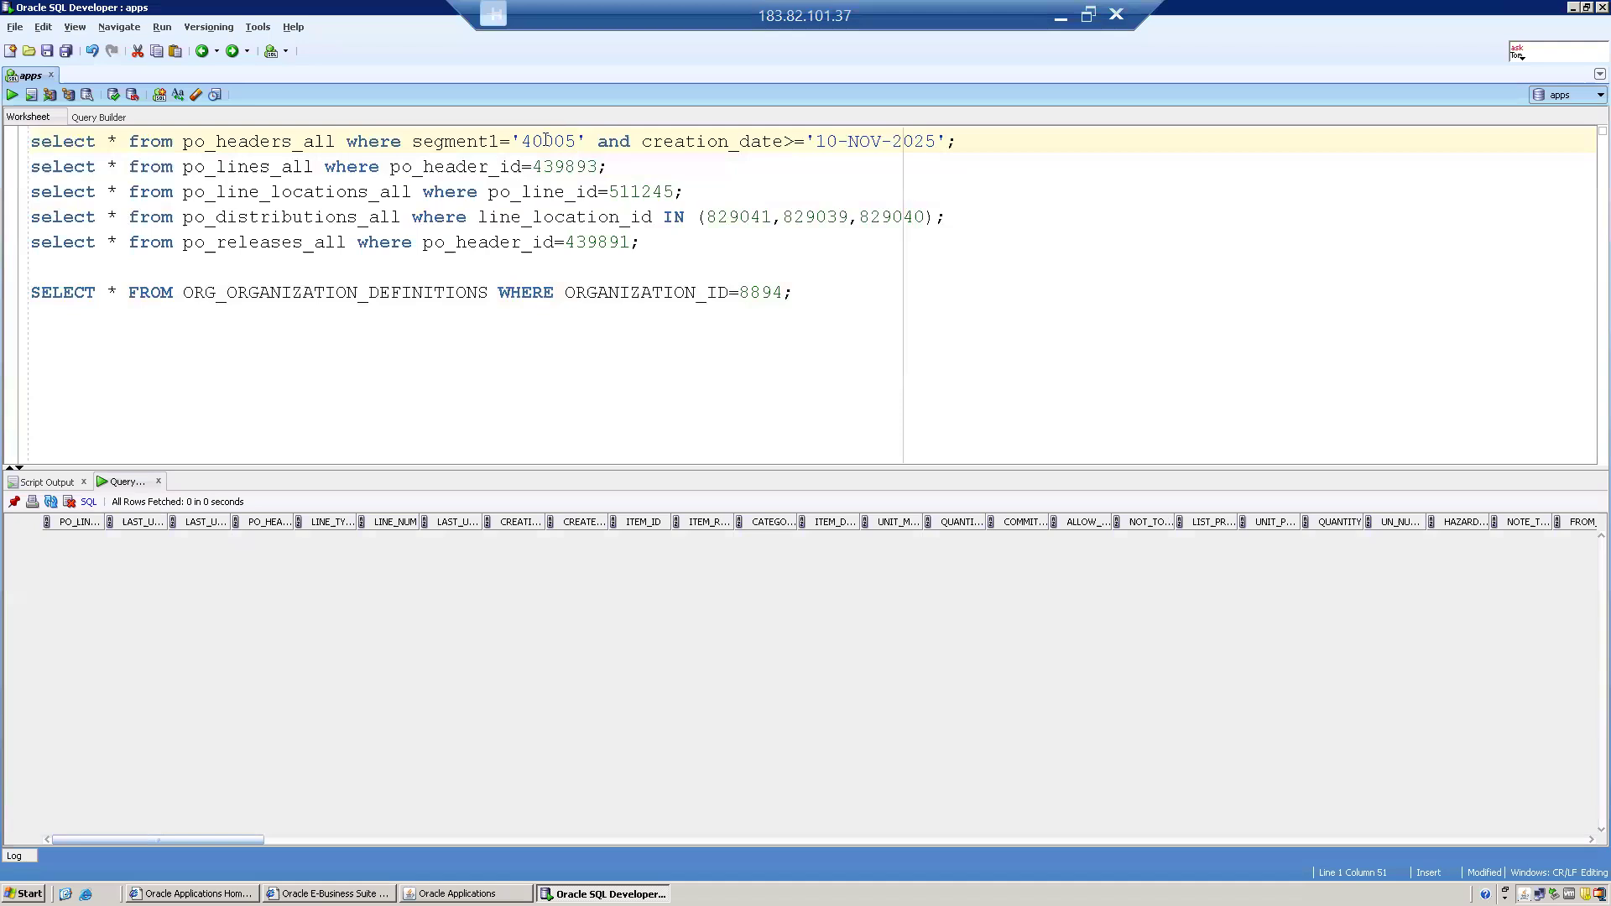
# Copy po_header_id 439893 into the po_releases_all query and run it
pyautogui.doubleClick(572, 166)
pyautogui.hotkey('ctrl', 'c')
pyautogui.doubleClick(603, 242)
pyautogui.hotkey('ctrl', 'v')
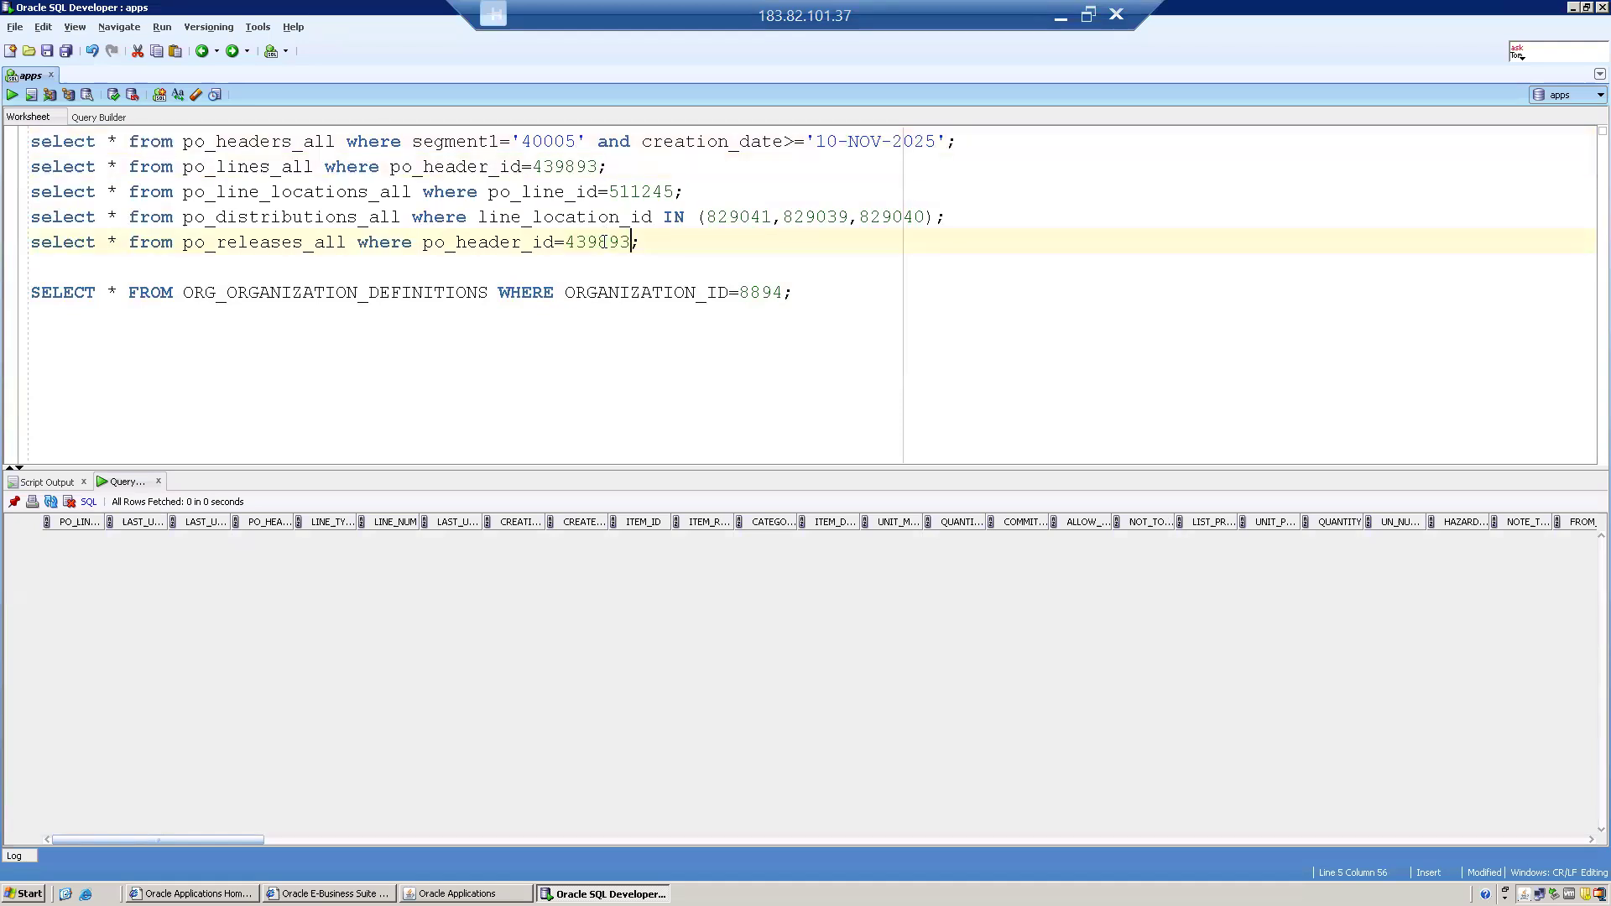
pyautogui.hotkey('ctrl', 'Return')
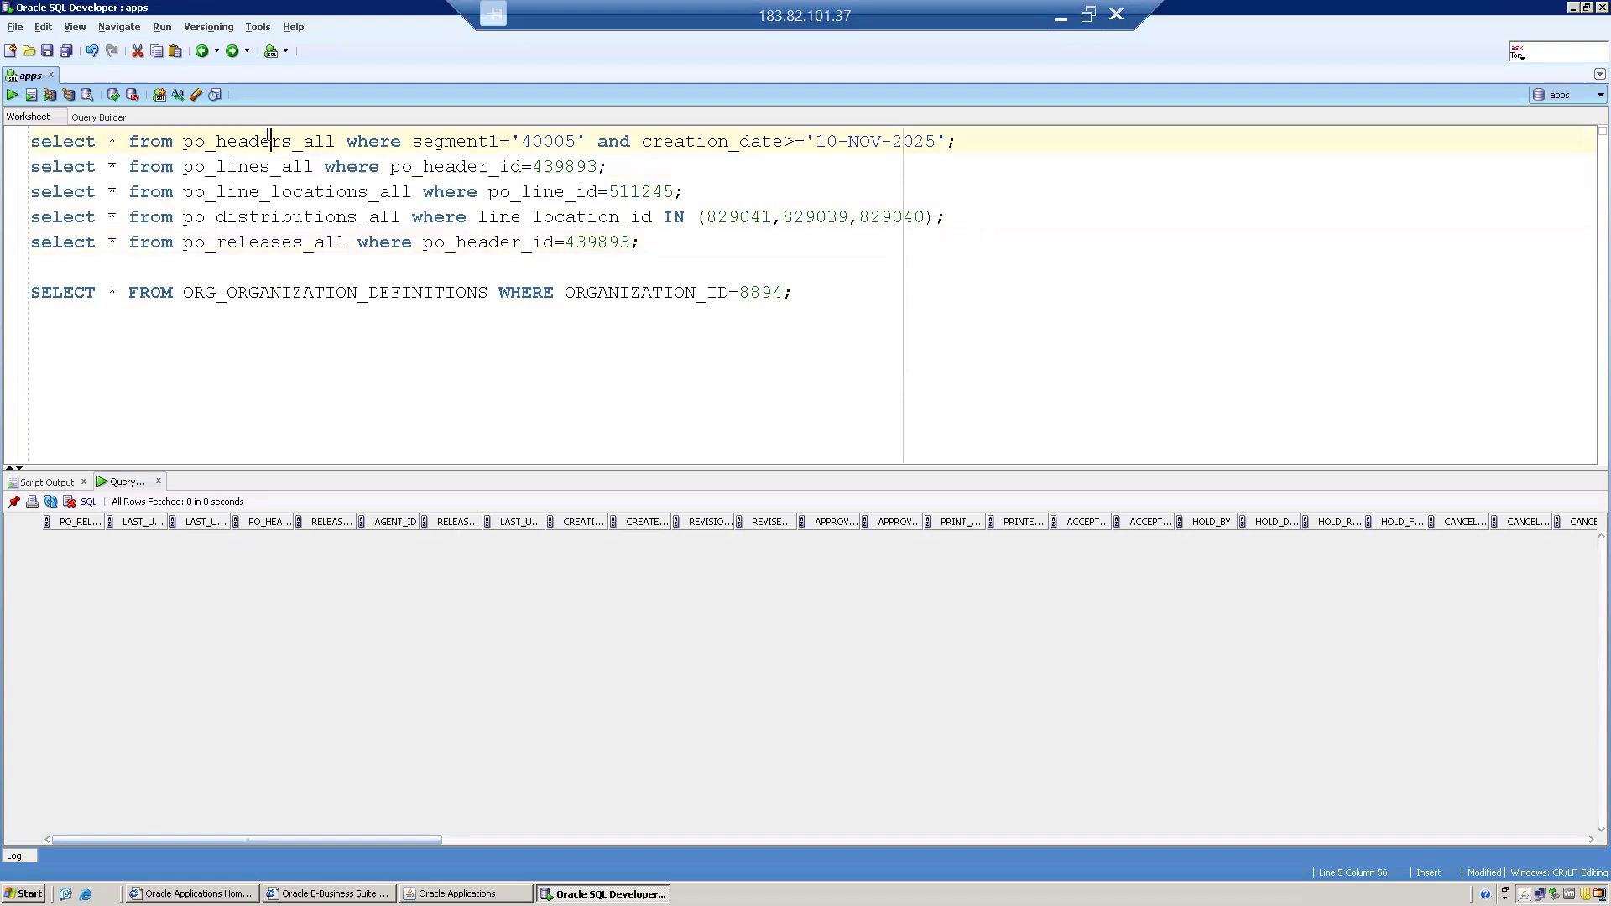
# Run the po_headers_all query with segment1 set to the standard purchase order's number and check the returned header's type and number
pyautogui.doubleClick(269, 140)
pyautogui.click(568, 141)
pyautogui.press('Left')
pyautogui.press('BackSpace')
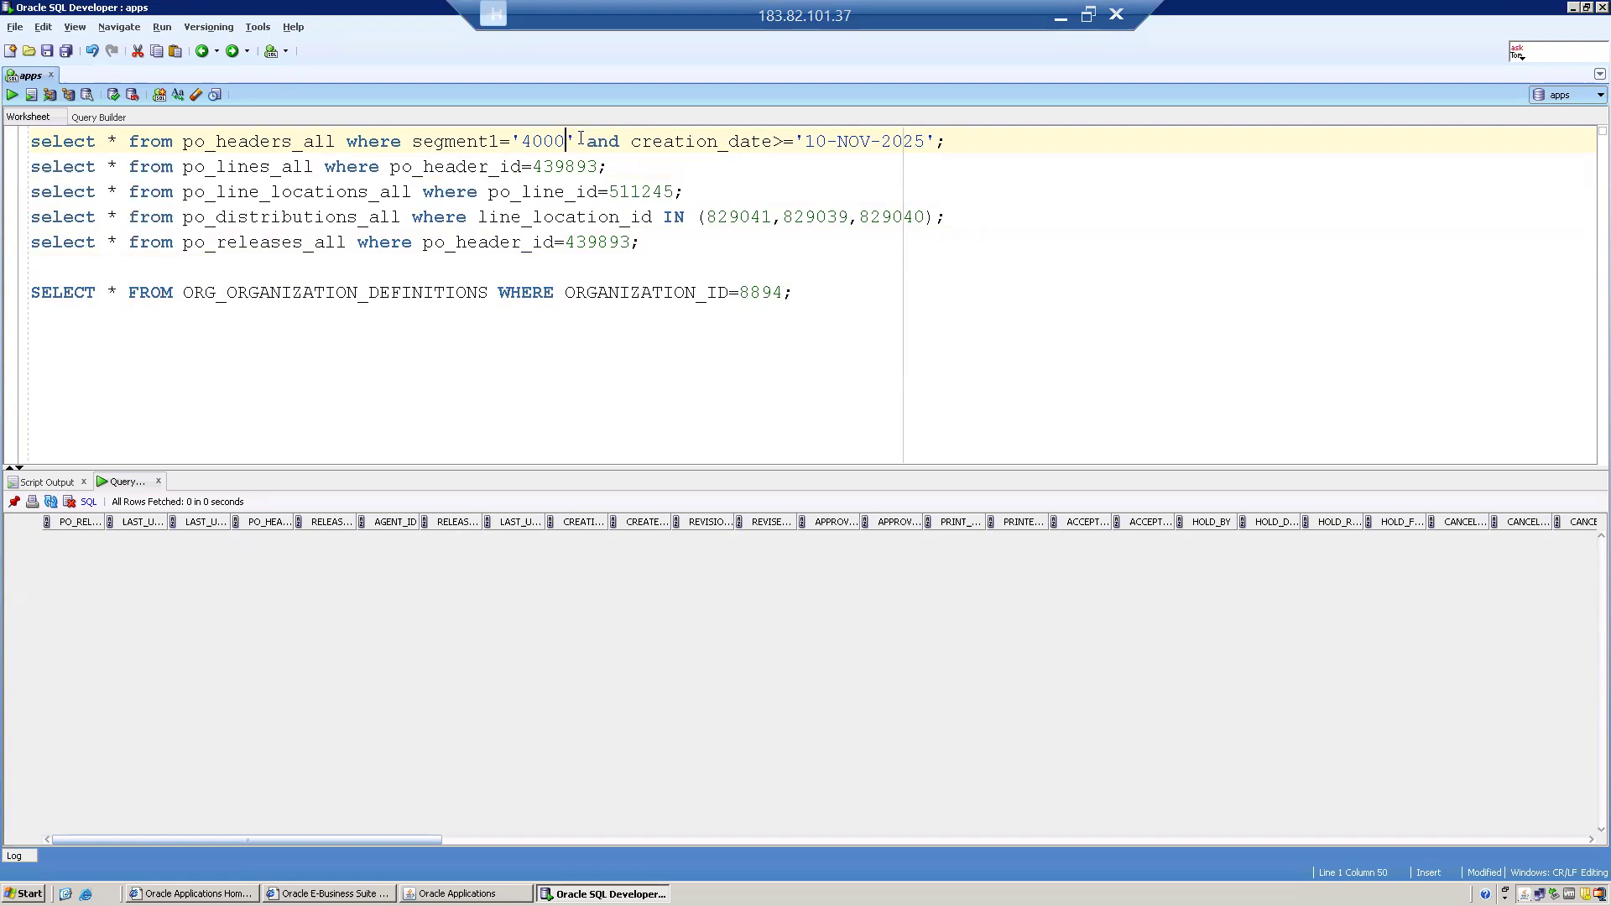
pyautogui.write('6')
pyautogui.hotkey('ctrl', 'Return')
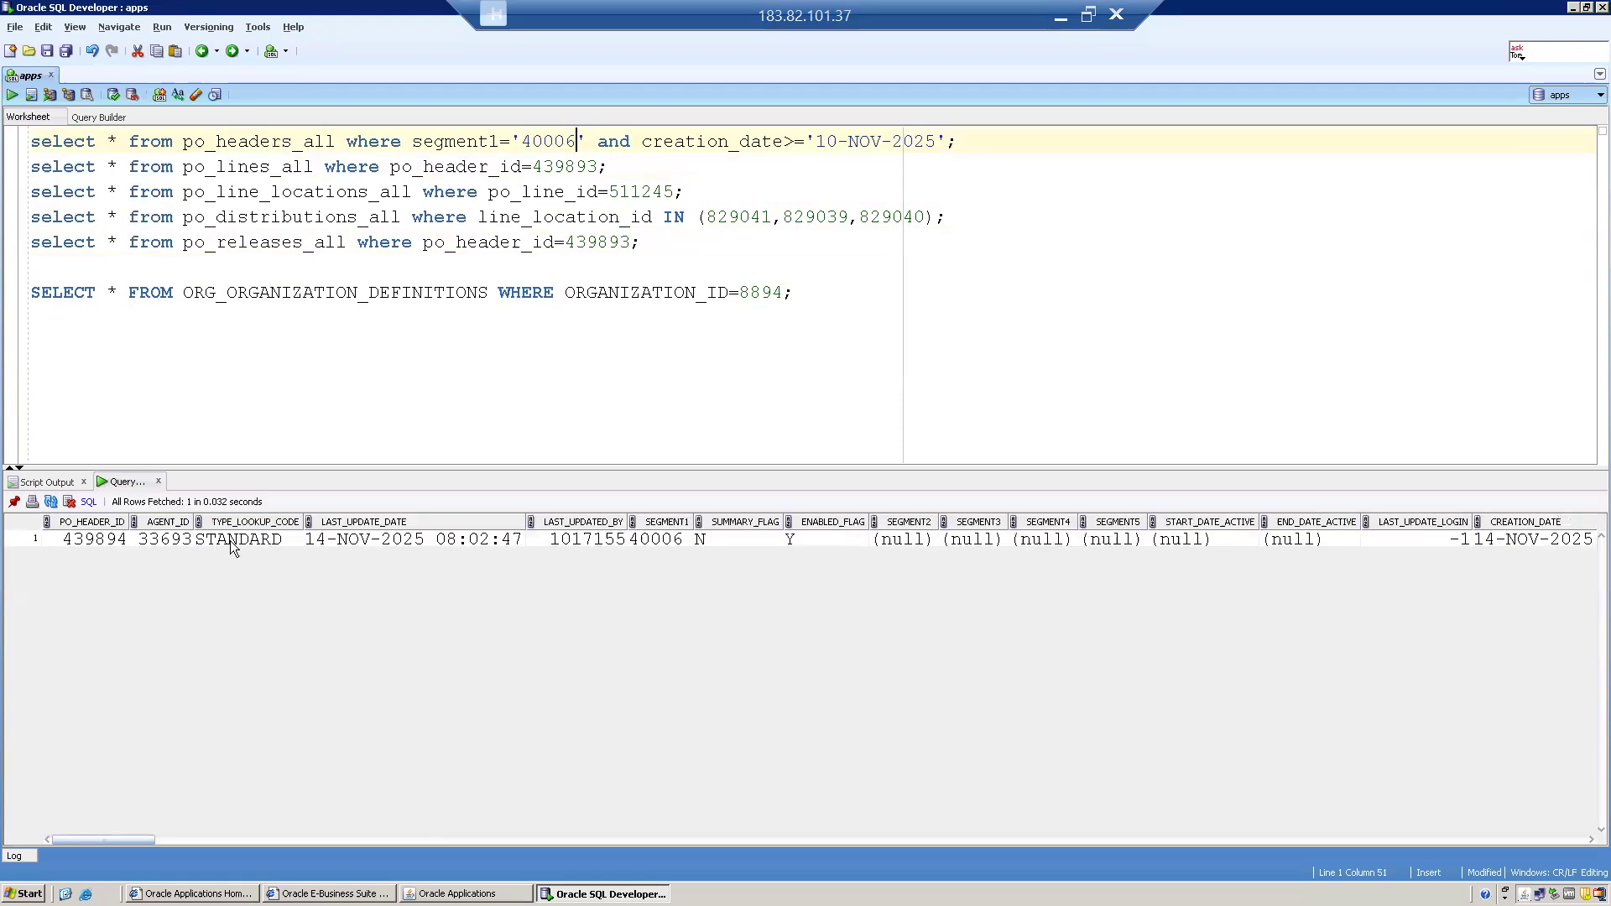
pyautogui.click(233, 539)
pyautogui.press('Right')
pyautogui.press('Right')
pyautogui.press('Right')
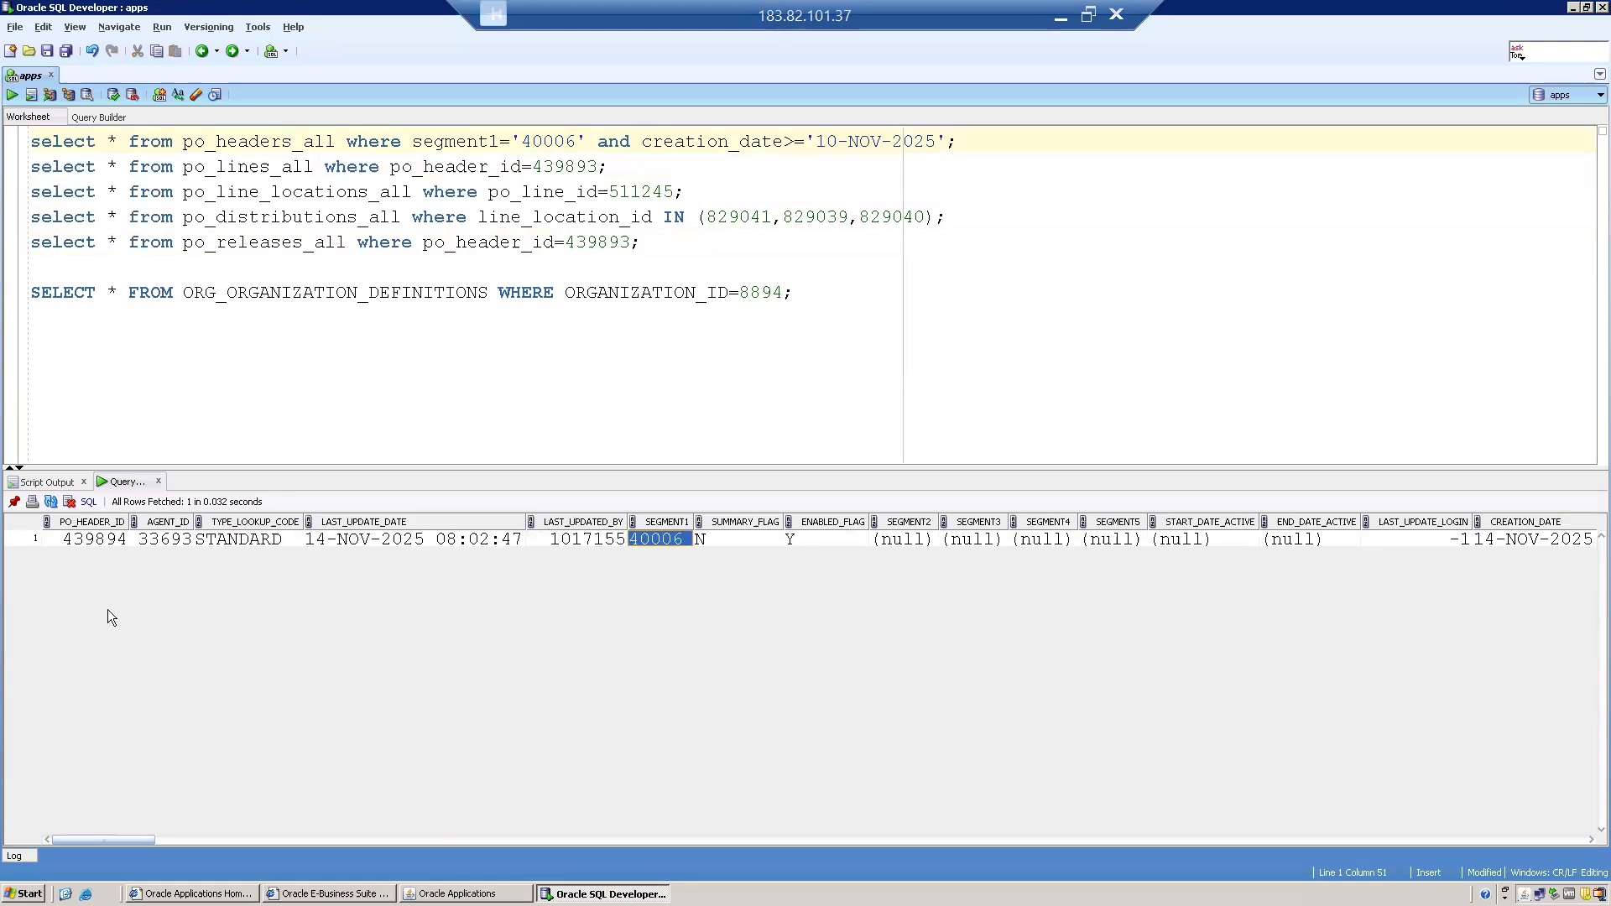
# Copy the standard purchase order's po_header_id 439894 into the po_lines_all query and run it
pyautogui.click(75, 542)
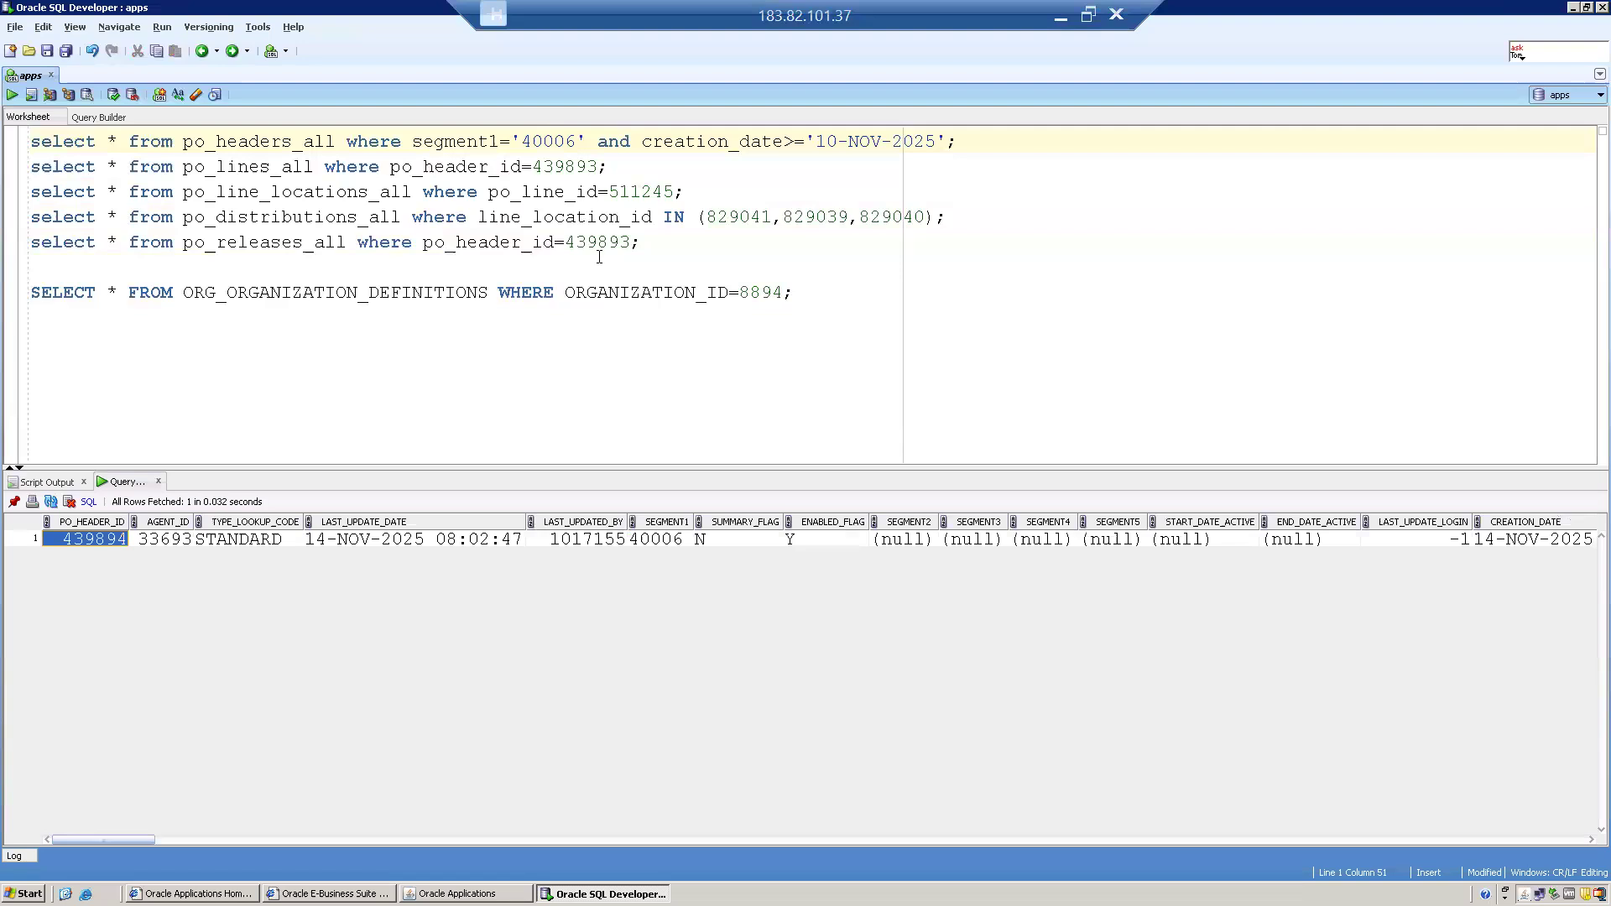
pyautogui.doubleClick(558, 172)
pyautogui.hotkey('ctrl', 'v')
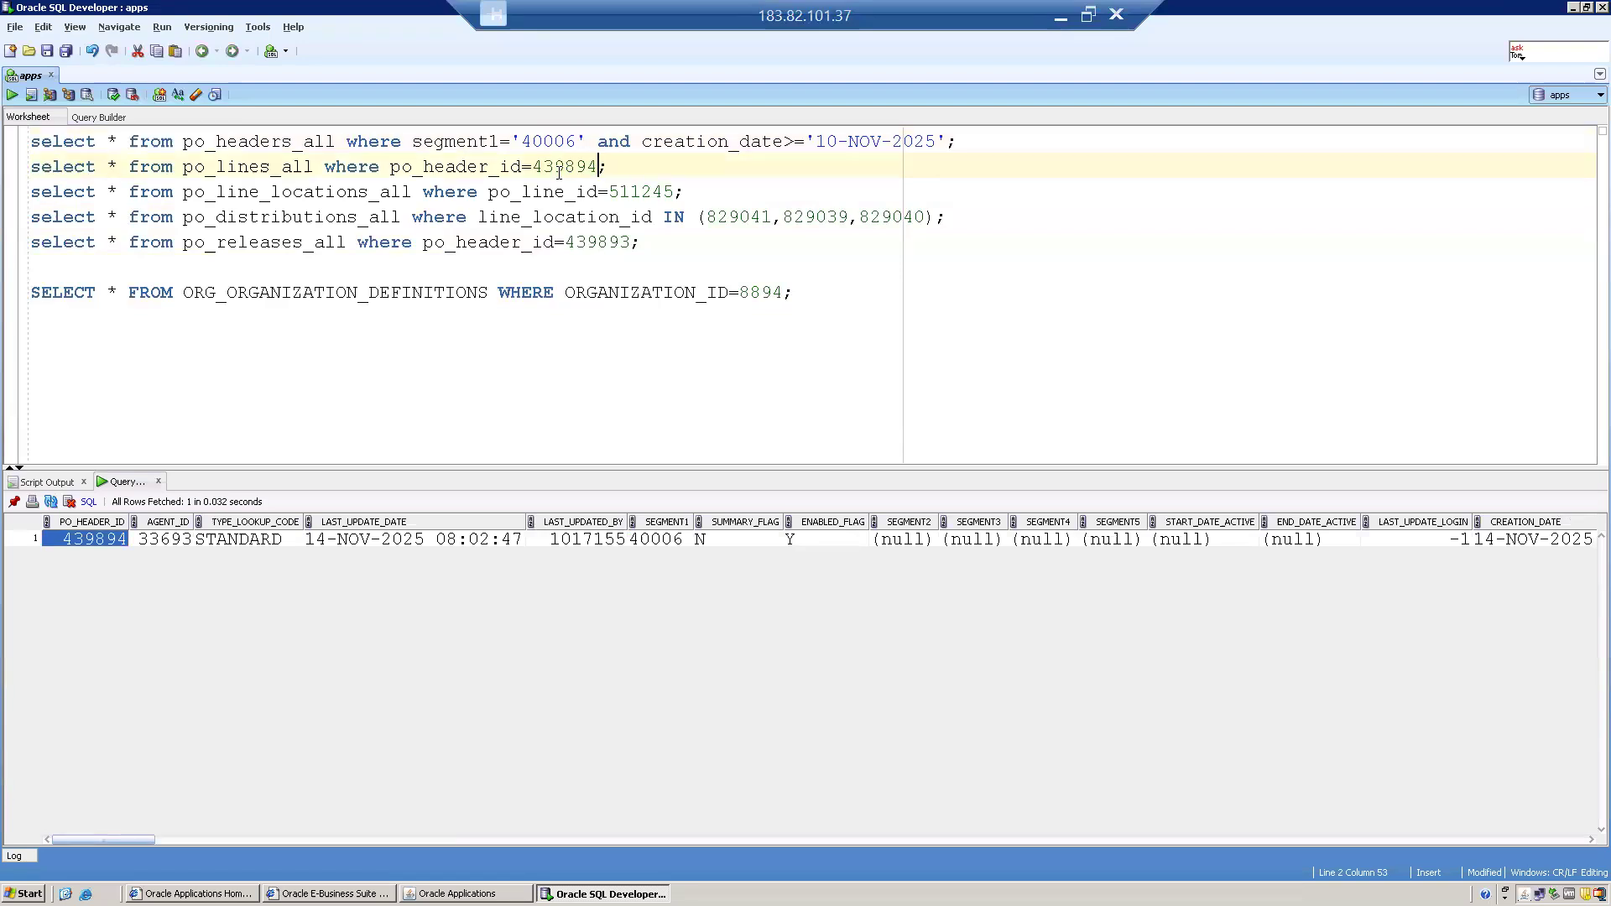
pyautogui.tripleClick(559, 172)
pyautogui.hotkey('ctrl', 'Return')
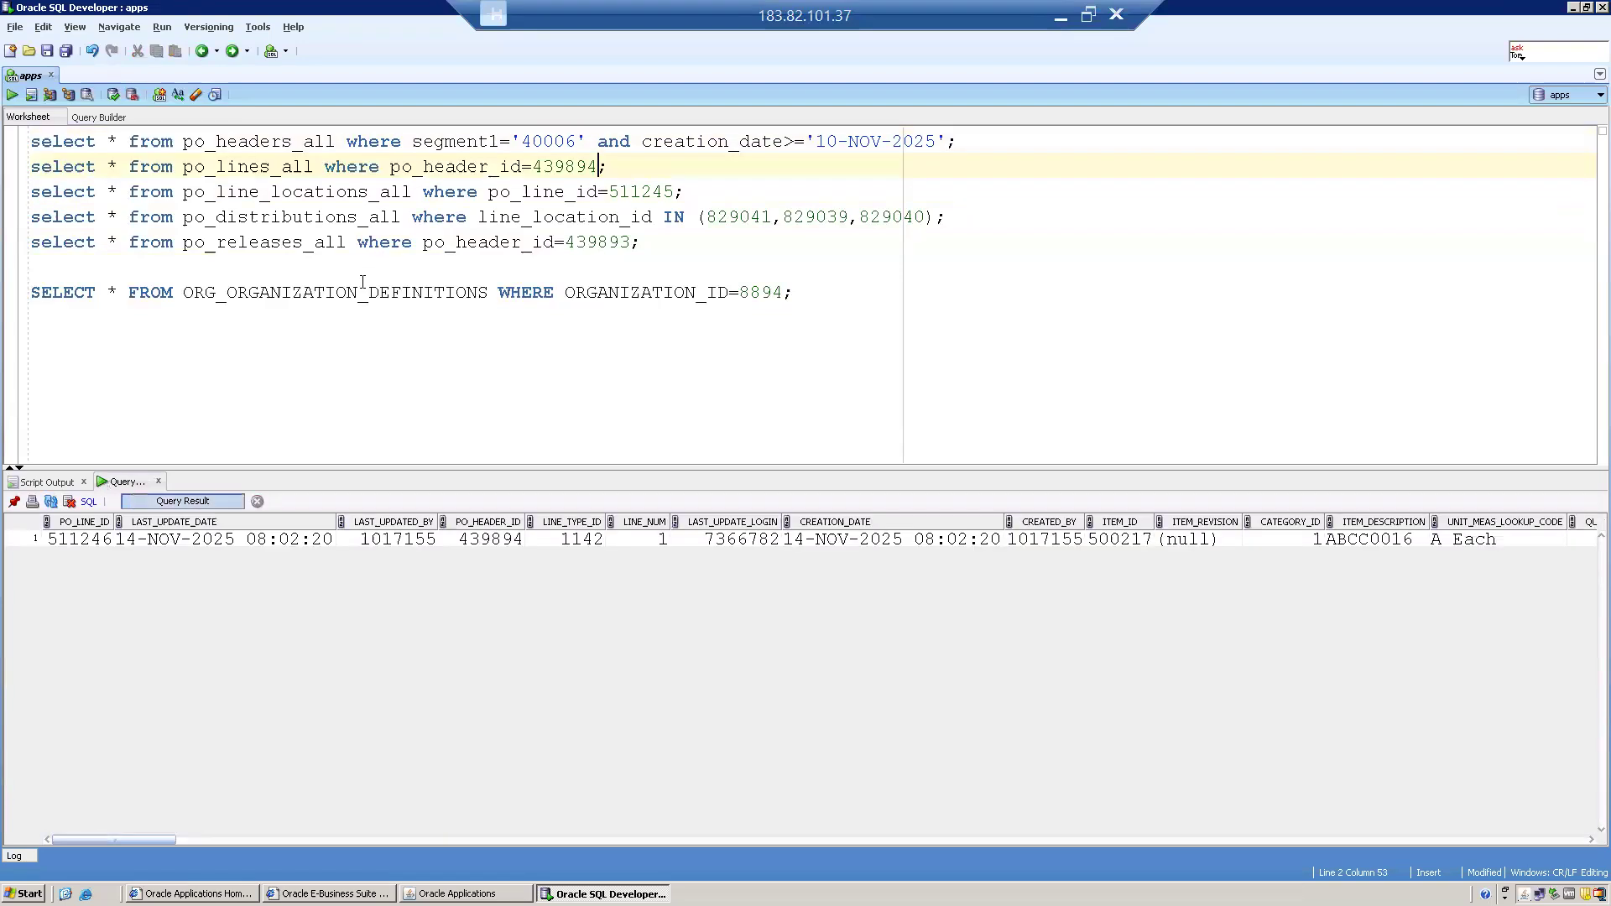
# Examine the purchase order line record's item, price and quantity columns, and its FROM_HEADER_ID source reference
pyautogui.click(161, 545)
pyautogui.press('Right')
pyautogui.press('Right')
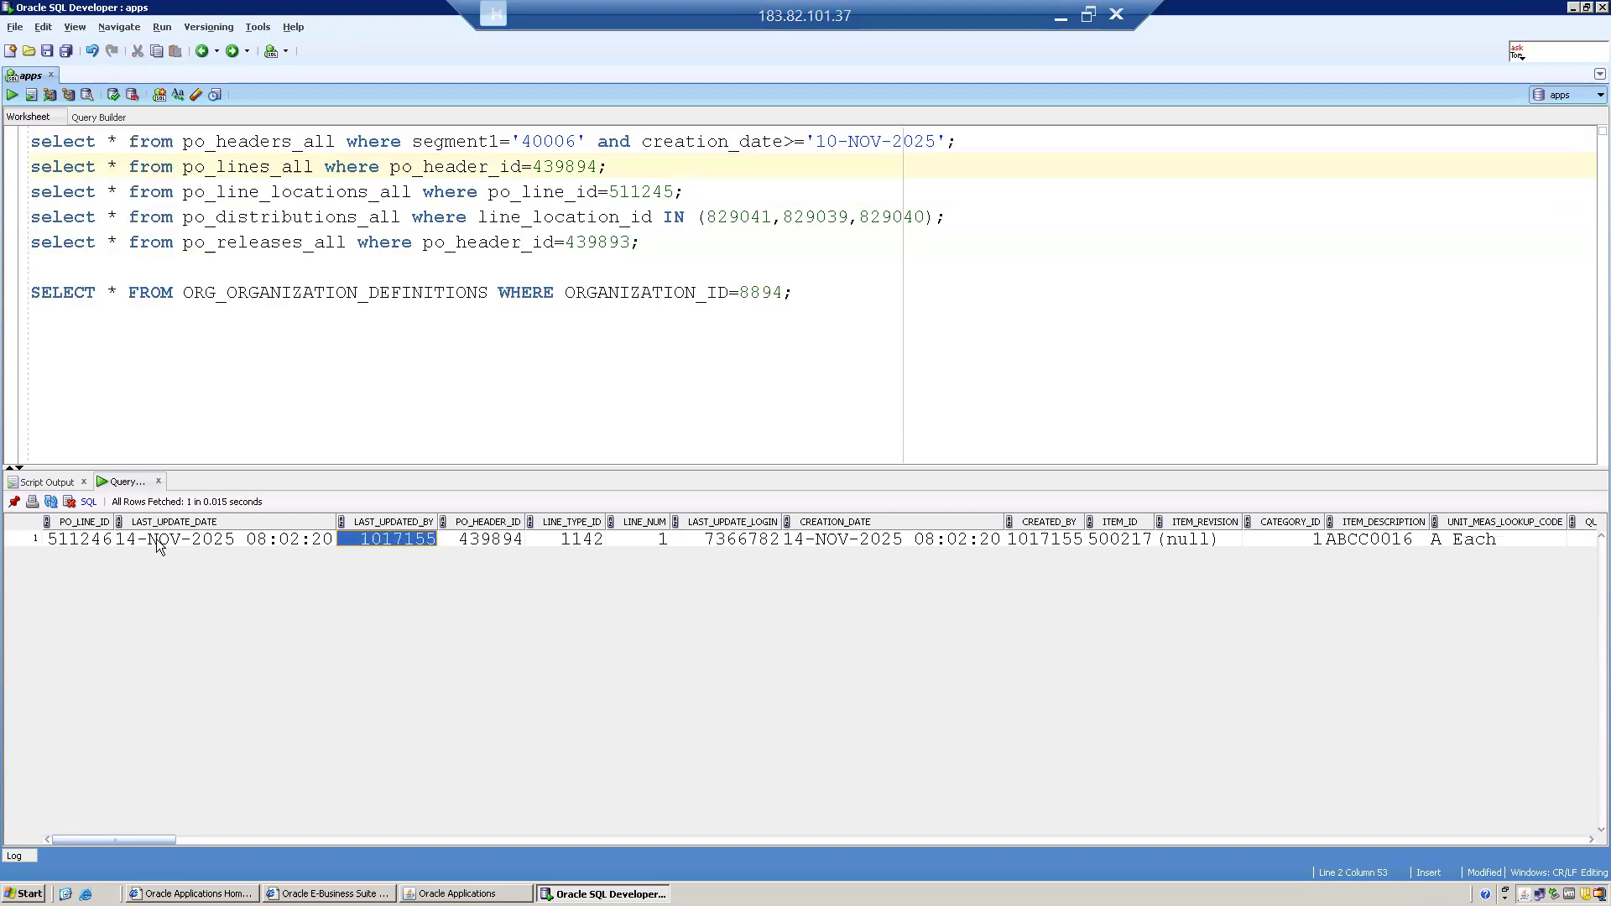
pyautogui.press('Right')
pyautogui.press('Right')
pyautogui.press('Right')
pyautogui.press('Right')
pyautogui.press('Right')
pyautogui.press('Right')
pyautogui.press('Right')
pyautogui.press('Right')
pyautogui.press('Right')
pyautogui.press('Right')
pyautogui.press('Right')
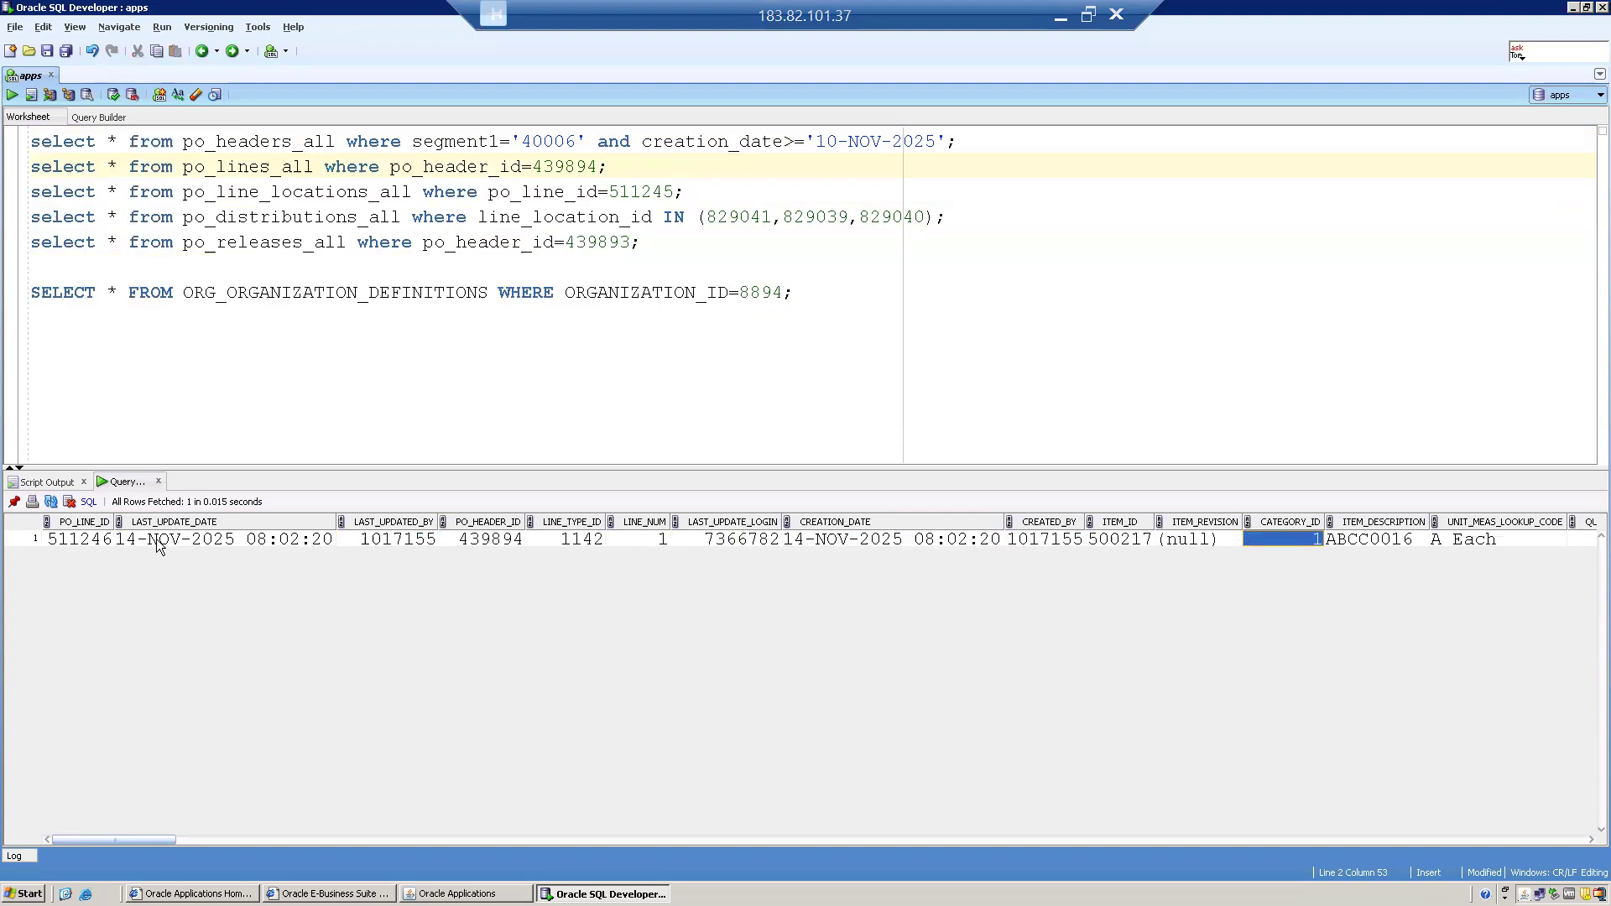
pyautogui.press('Right')
pyautogui.press('Right')
pyautogui.press('Right')
pyautogui.press('Right')
pyautogui.press('Right')
pyautogui.press('Right')
pyautogui.press('Right')
pyautogui.press('Right')
pyautogui.press('Right')
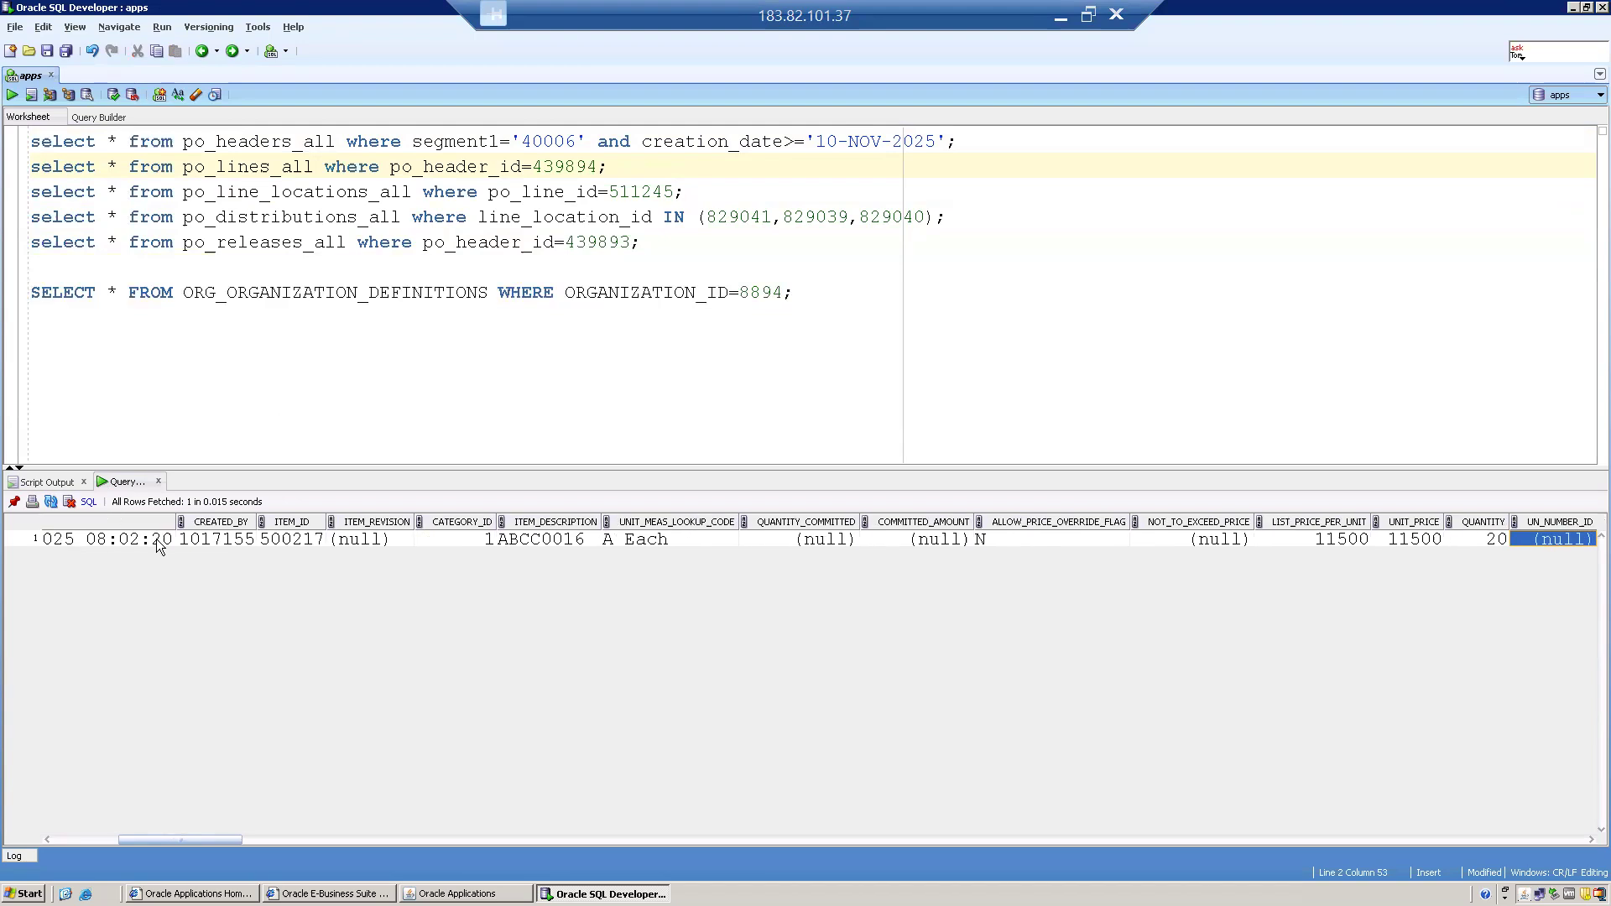
pyautogui.press('Right')
pyautogui.press('Right')
pyautogui.press('Right')
pyautogui.press('Right')
pyautogui.press('Right')
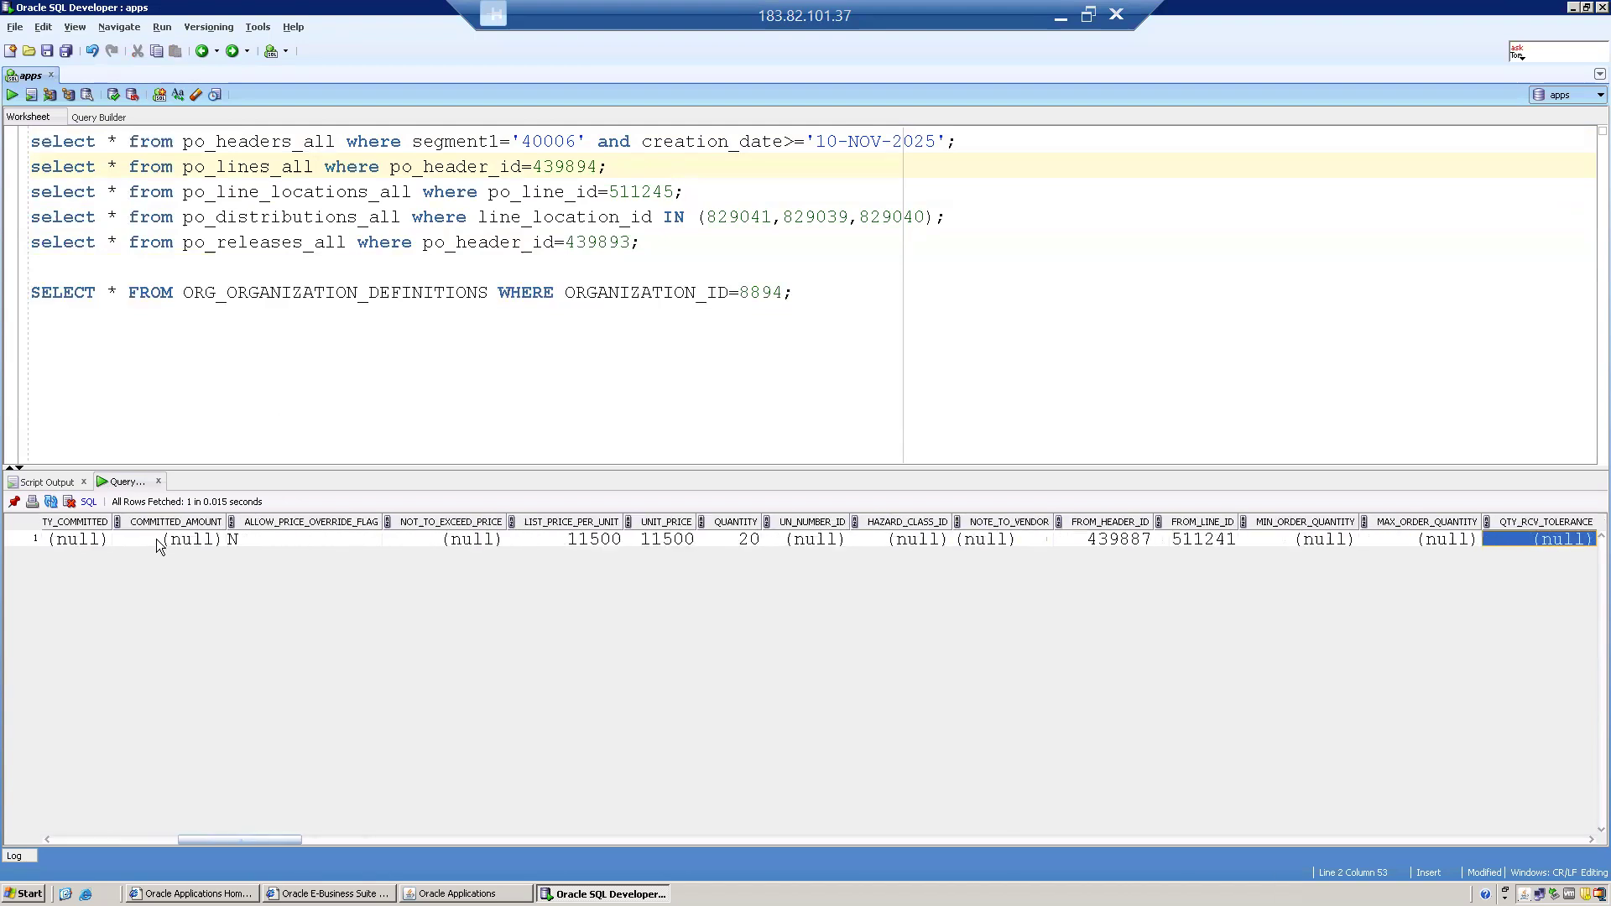
pyautogui.press('Right')
pyautogui.press('Right')
pyautogui.press('Right')
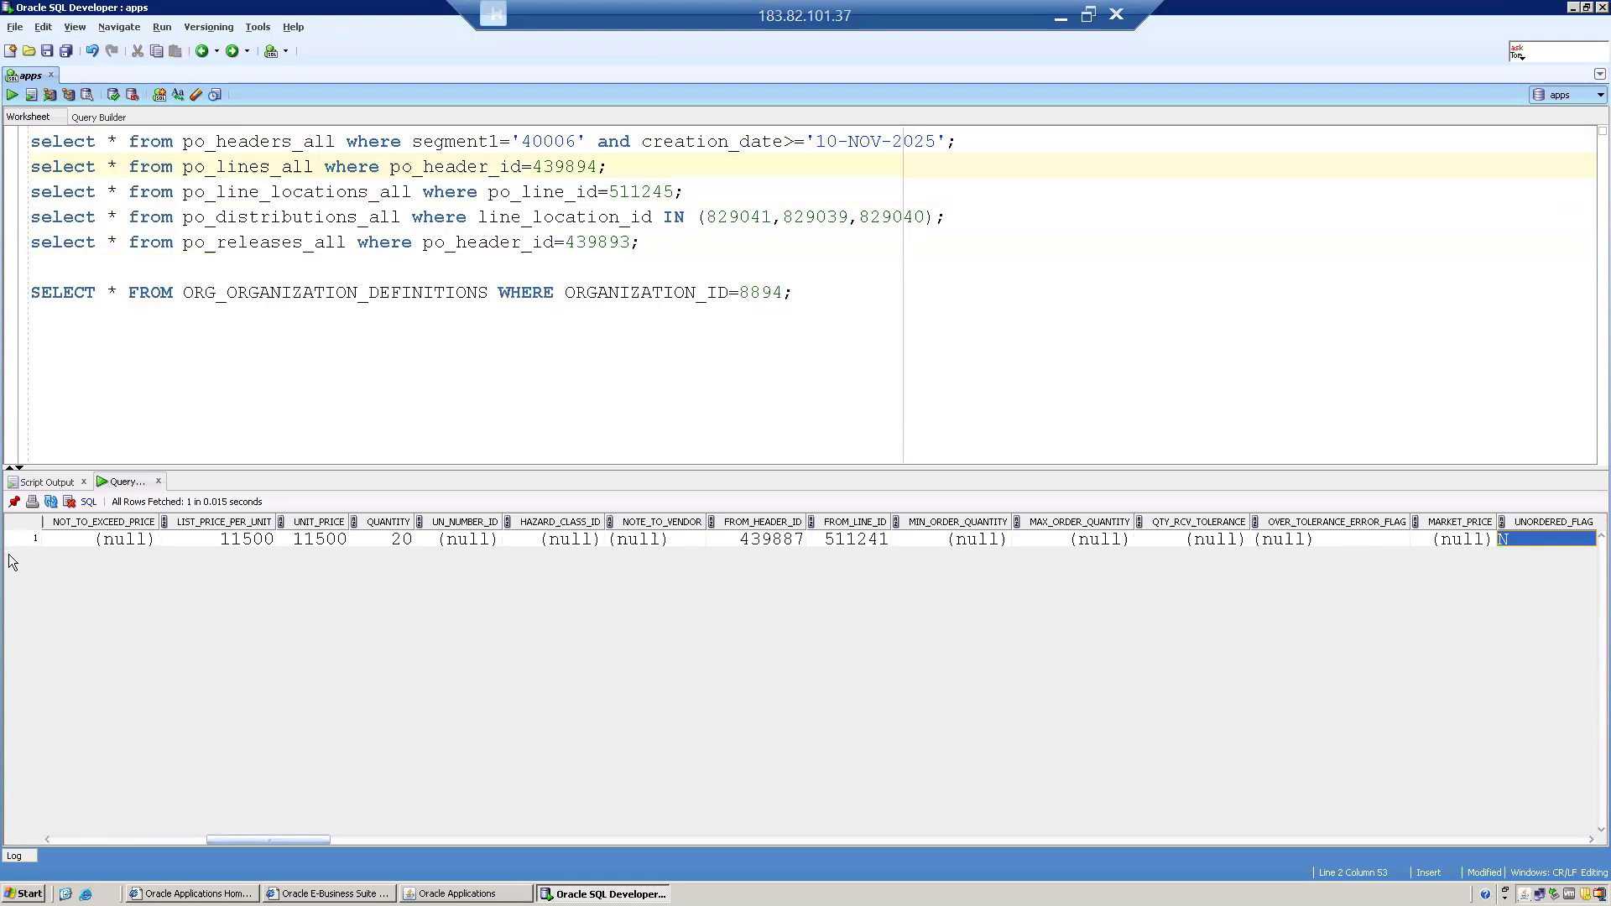
pyautogui.click(771, 541)
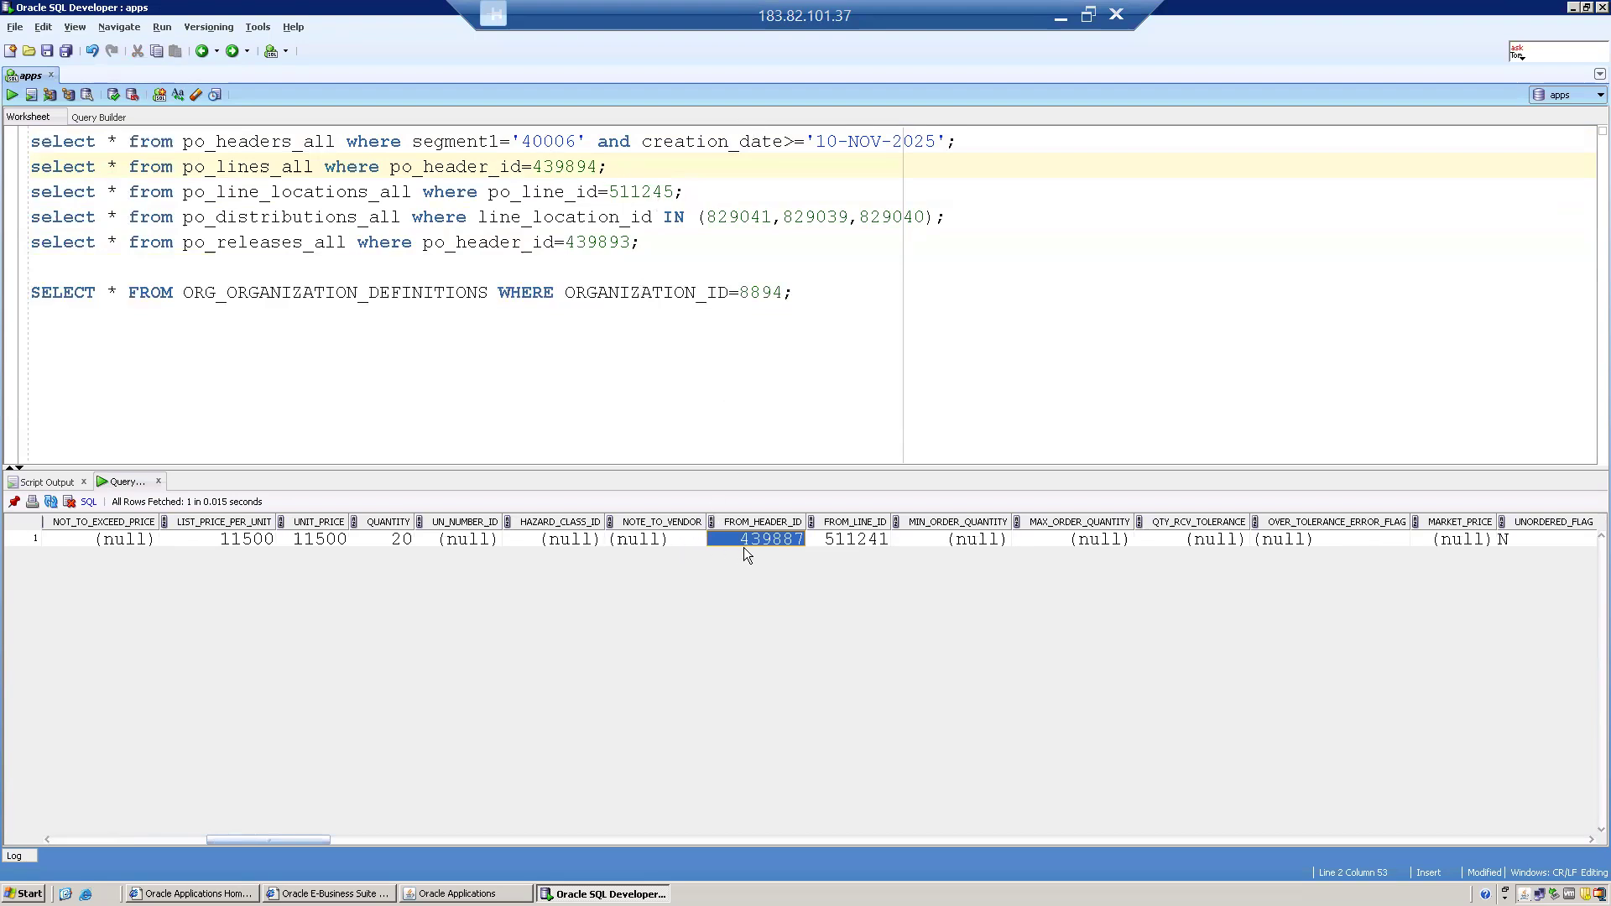
# Check the line record's columns after FROM_HEADER_ID, including FROM_LINE_ID and CONTRACT_NUM, for a contract reference
pyautogui.press('Right')
pyautogui.press('Right')
pyautogui.press('Right')
pyautogui.press('Right')
pyautogui.press('Right')
pyautogui.press('Right')
pyautogui.press('Right')
pyautogui.press('Right')
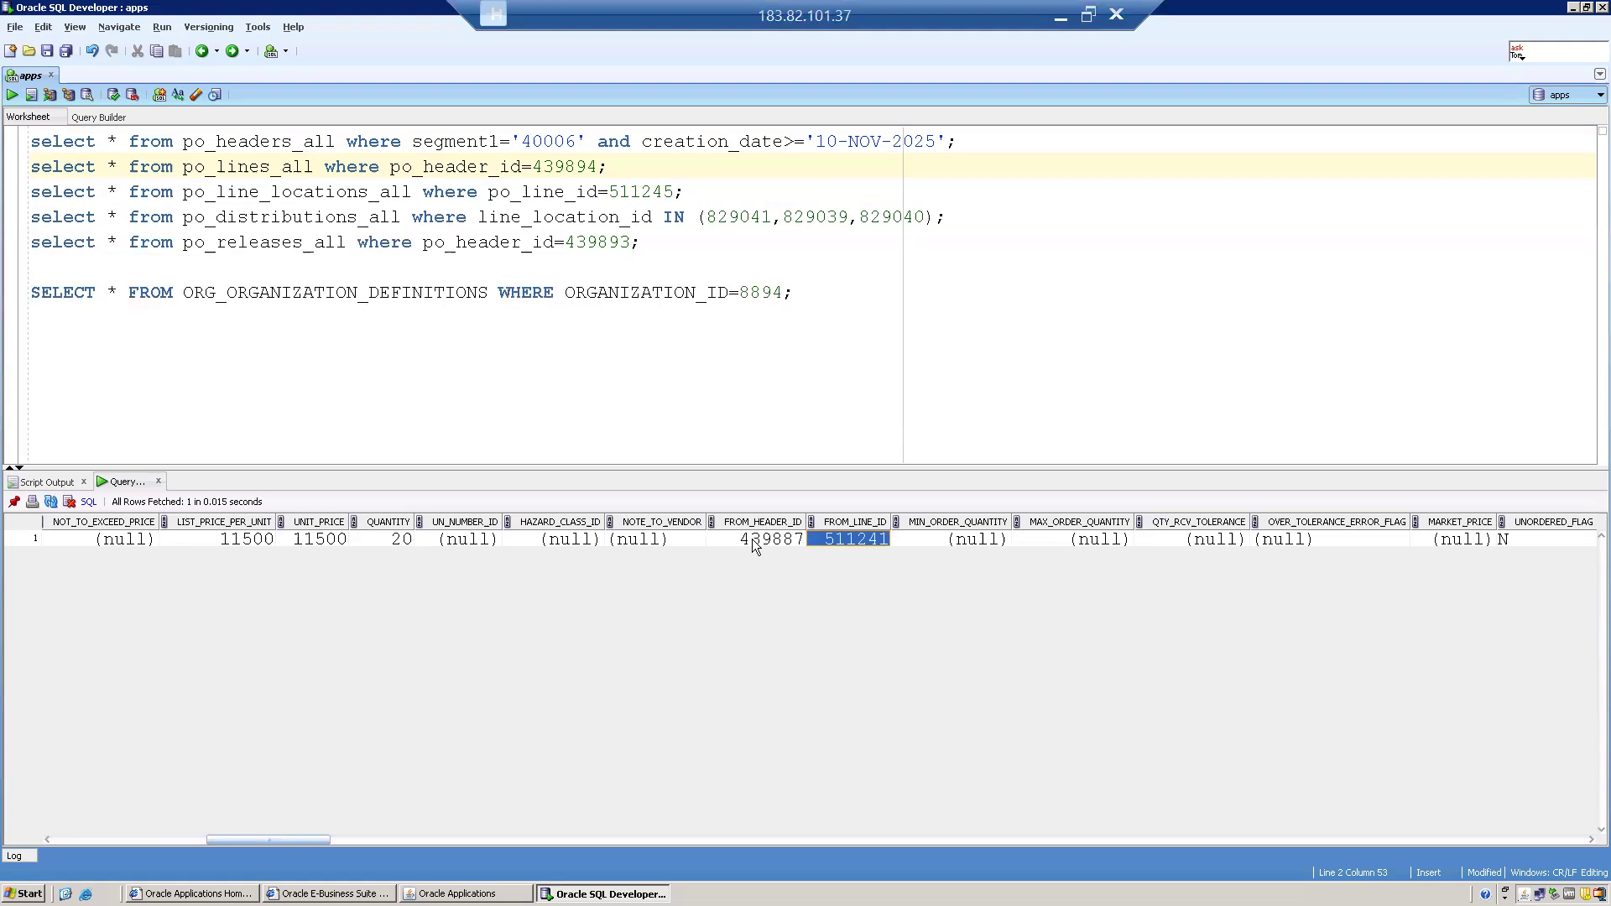
pyautogui.press('Right')
pyautogui.press('Right')
pyautogui.press('Right')
pyautogui.press('Right')
pyautogui.press('Right')
pyautogui.press('Right')
pyautogui.press('Right')
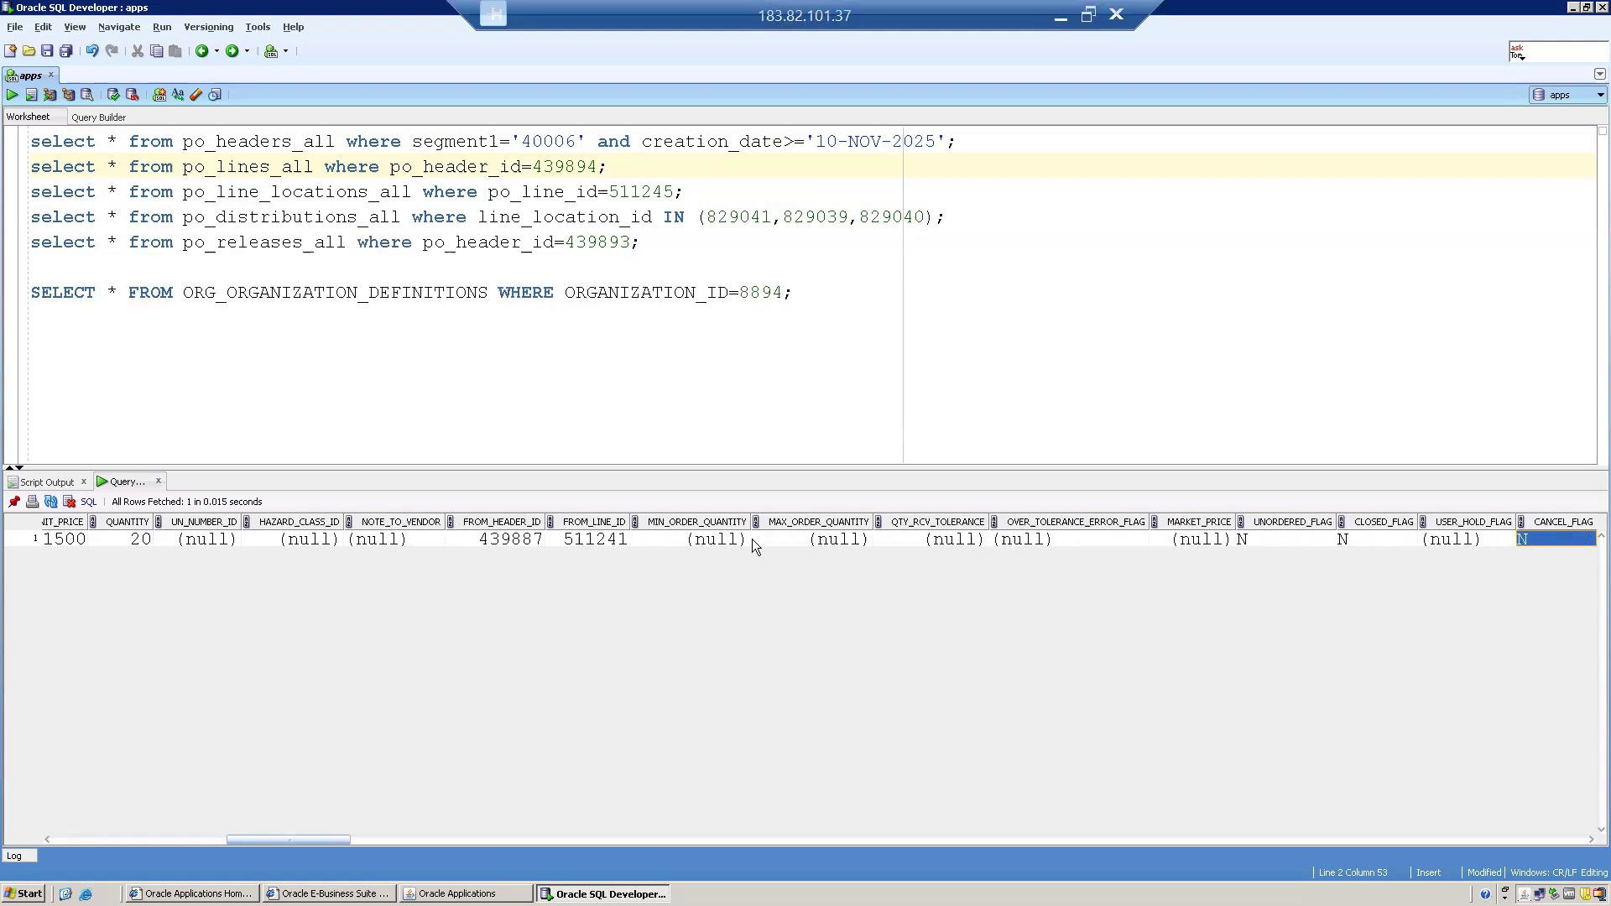
pyautogui.press('Right')
pyautogui.press('Right')
pyautogui.press('Right')
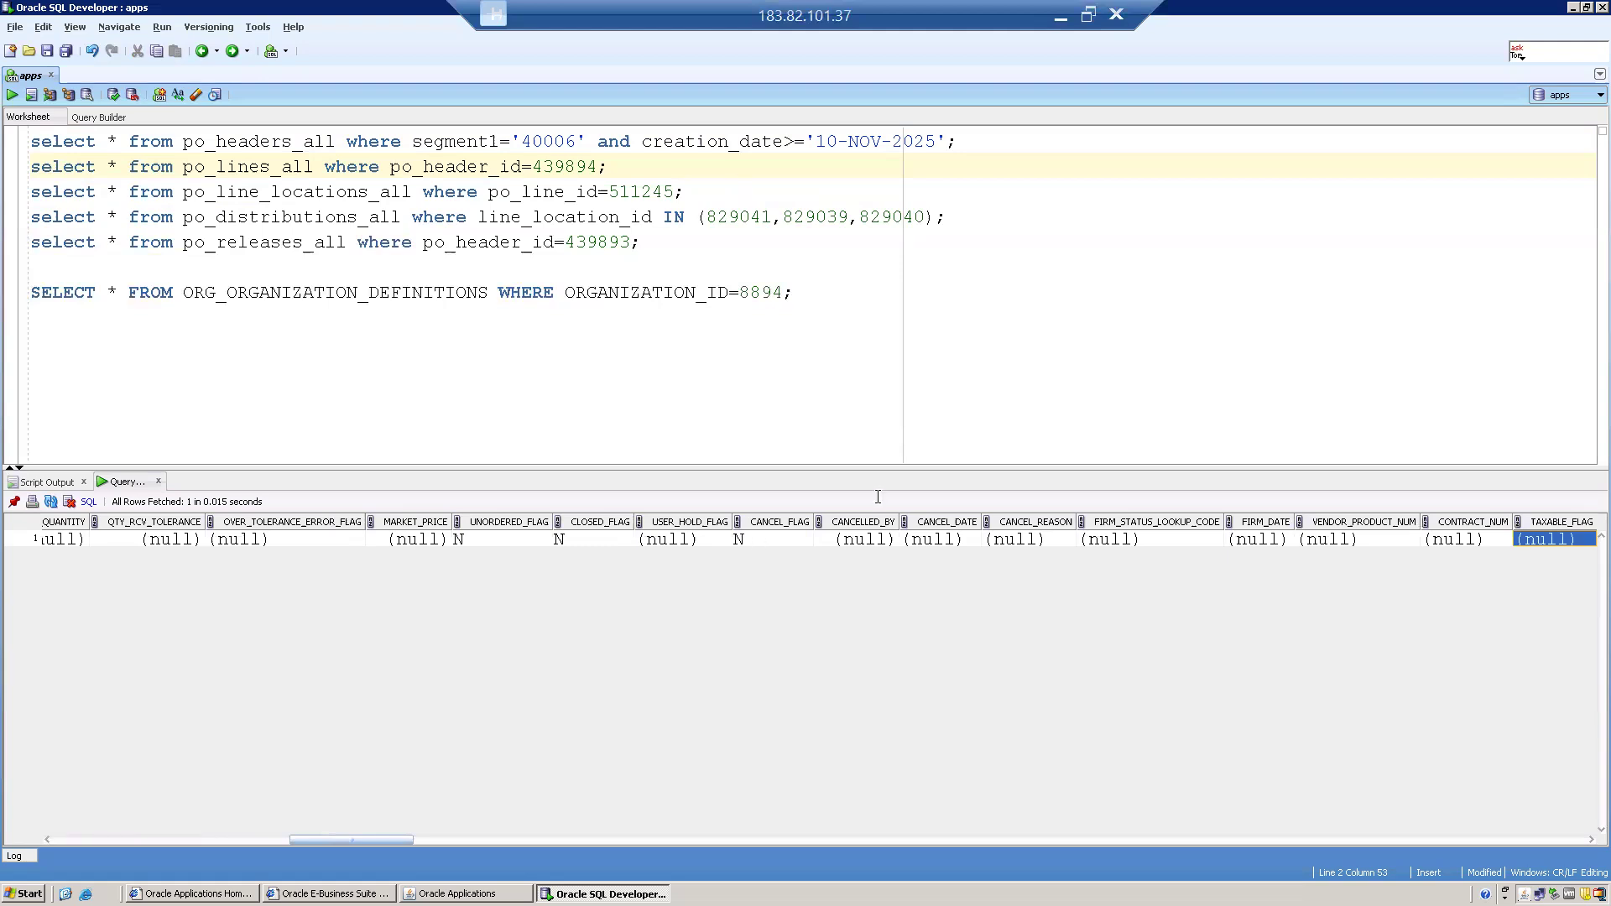
pyautogui.click(1020, 539)
pyautogui.press('Right')
pyautogui.press('Right')
pyautogui.press('Right')
pyautogui.press('Right')
pyautogui.press('Right')
pyautogui.press('Right')
pyautogui.press('Right')
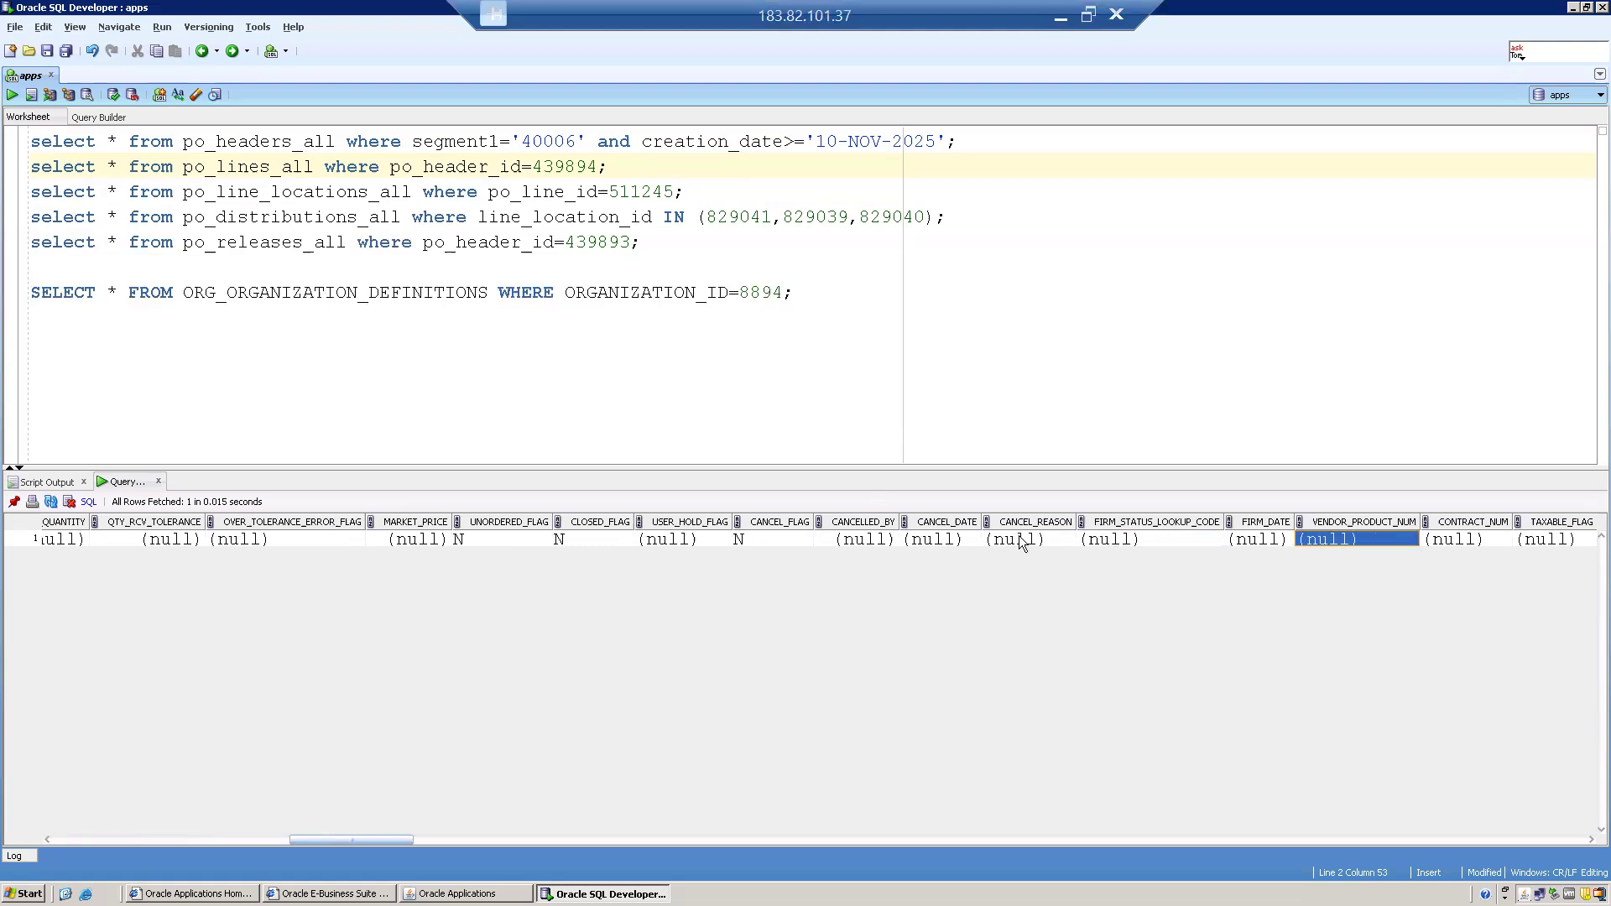
pyautogui.press('Right')
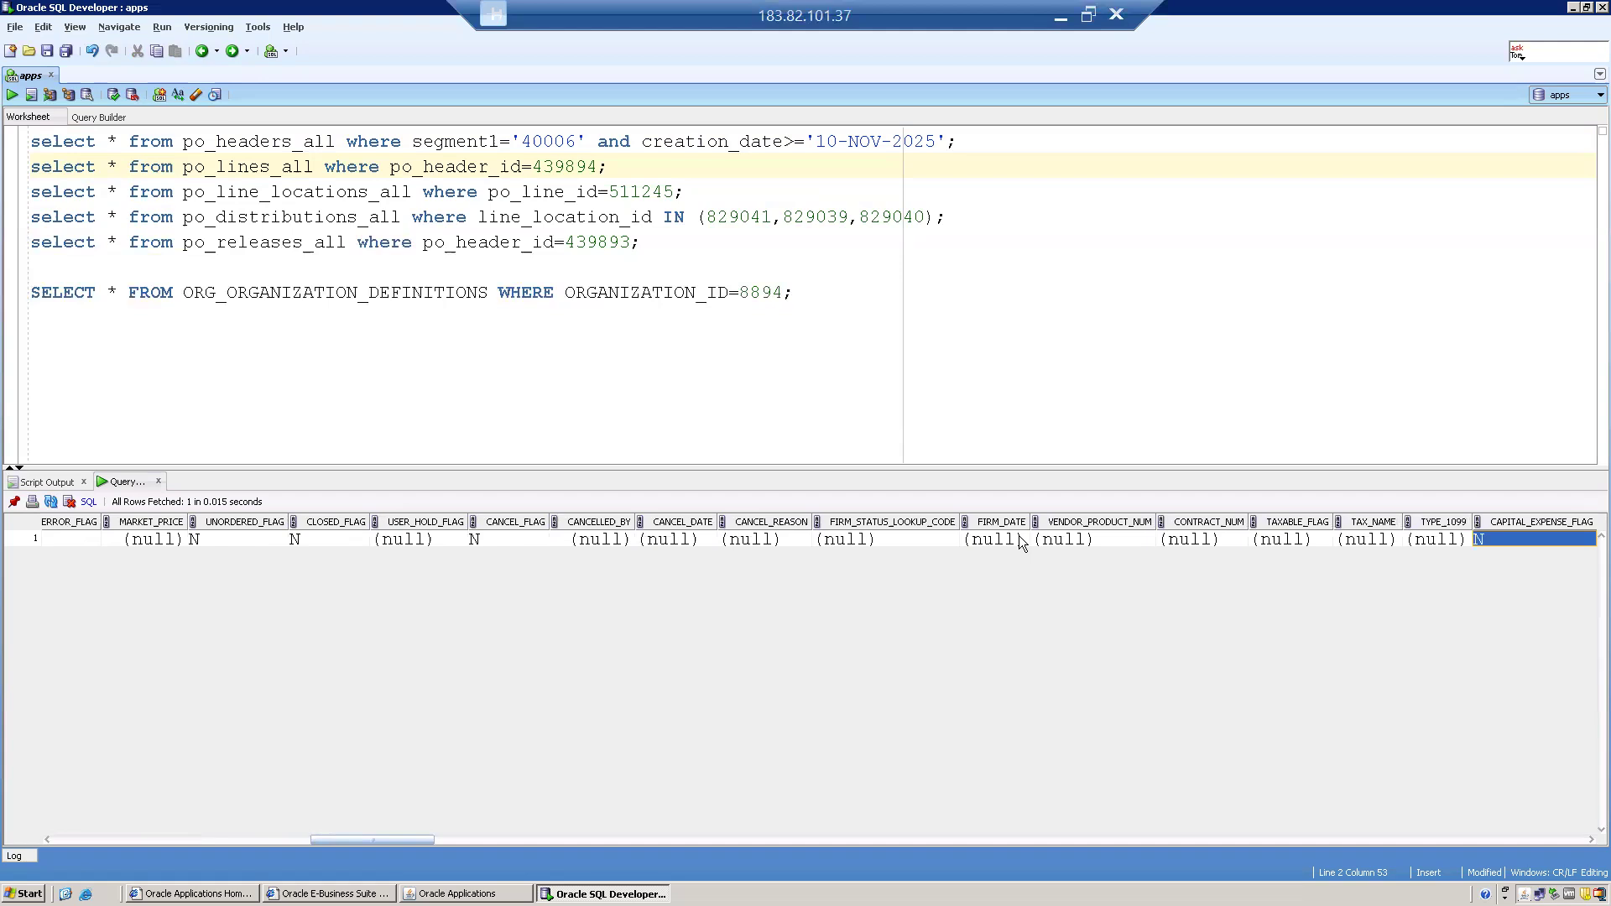
pyautogui.press('Left')
pyautogui.press('Left')
pyautogui.press('Left')
pyautogui.press('Left')
pyautogui.press('Left')
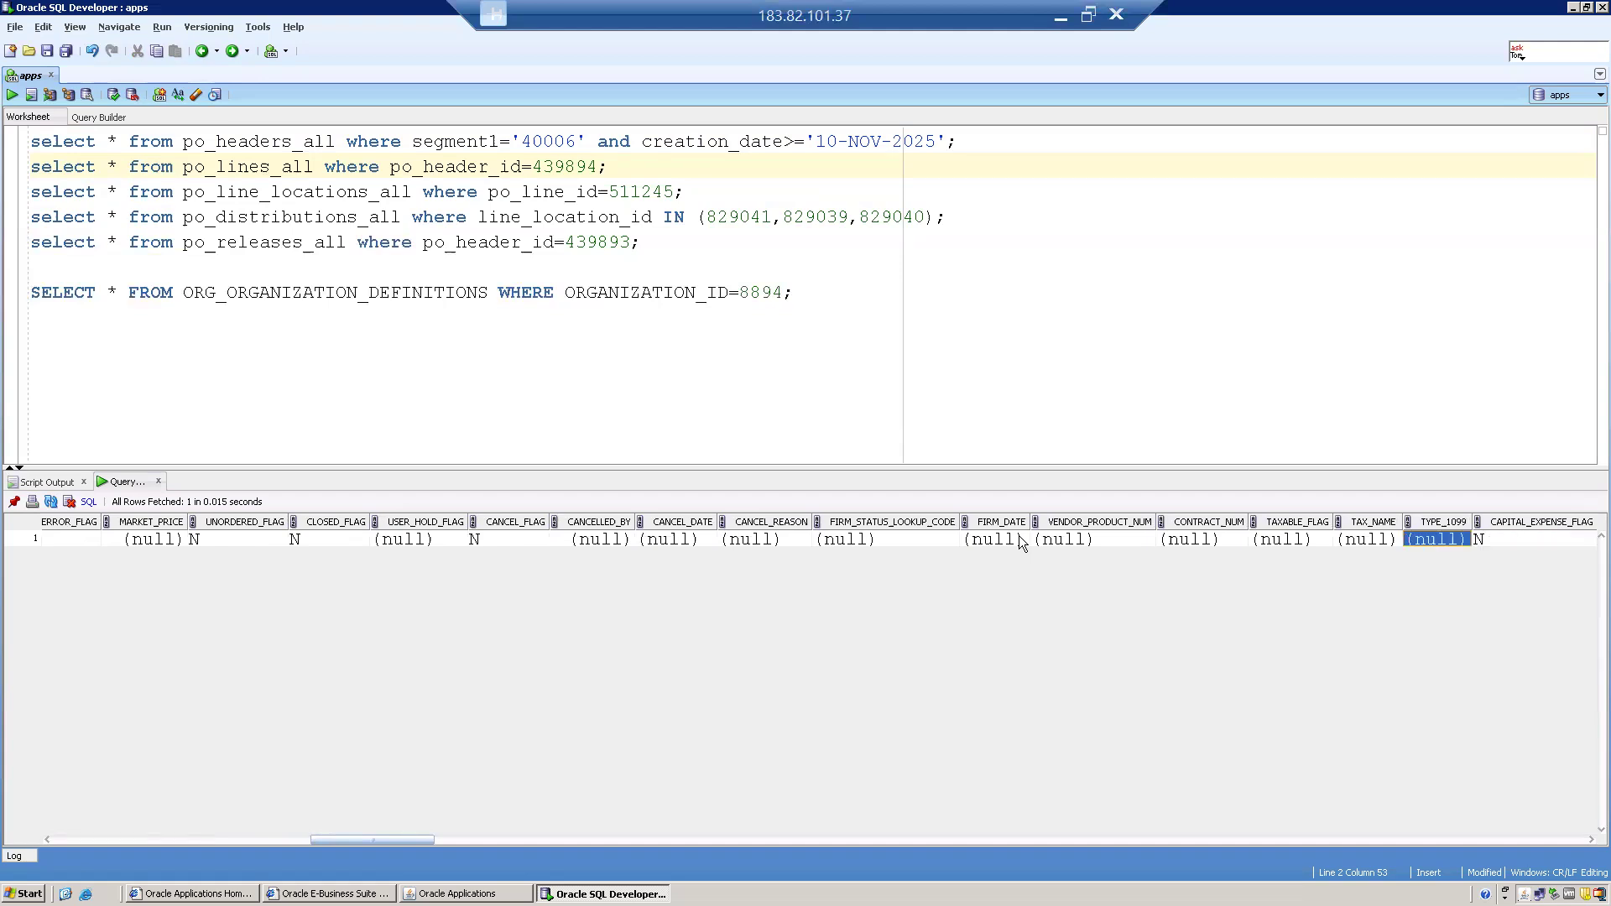
# Examine the line record's remaining columns after TYPE_1099 for the contract reference, as far as CONTRACT_ID
pyautogui.press('Right')
pyautogui.press('Right')
pyautogui.press('Right')
pyautogui.press('Right')
pyautogui.press('Right')
pyautogui.press('Right')
pyautogui.press('Right')
pyautogui.press('Right')
pyautogui.press('Right')
pyautogui.press('Right')
pyautogui.press('Right')
pyautogui.press('Right')
pyautogui.press('Right')
pyautogui.press('Right')
pyautogui.press('Right')
pyautogui.press('Right')
pyautogui.press('Right')
pyautogui.press('Right')
pyautogui.press('Right')
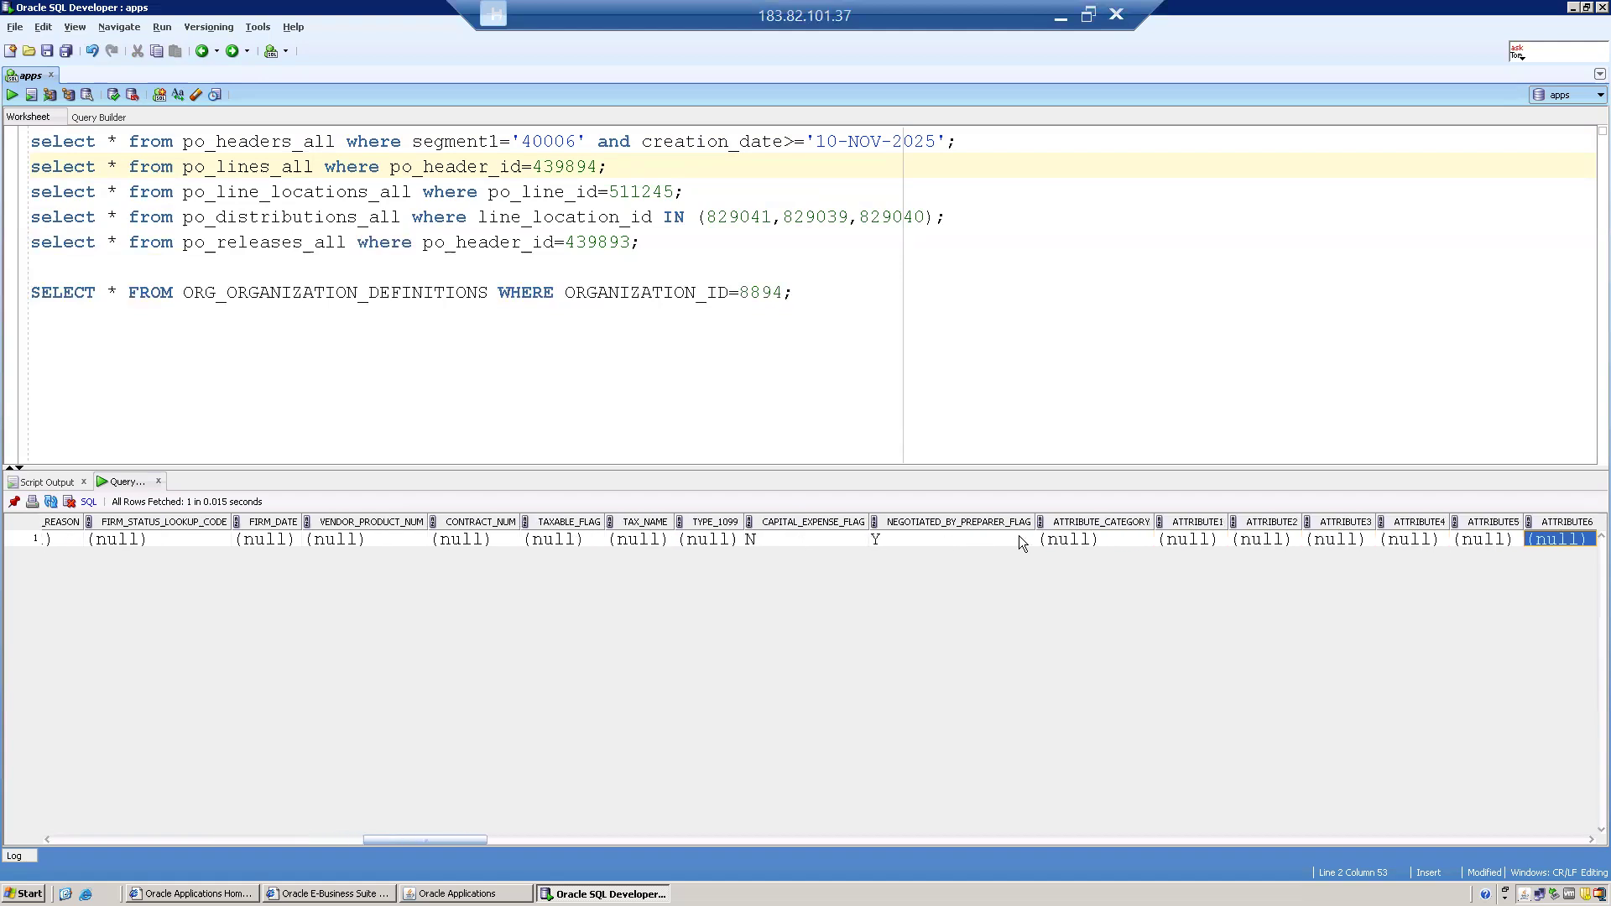
pyautogui.press('Right')
pyautogui.press('Right')
pyautogui.press('Right')
pyautogui.press('Right')
pyautogui.press('Right')
pyautogui.press('Right')
pyautogui.press('Right')
pyautogui.press('Right')
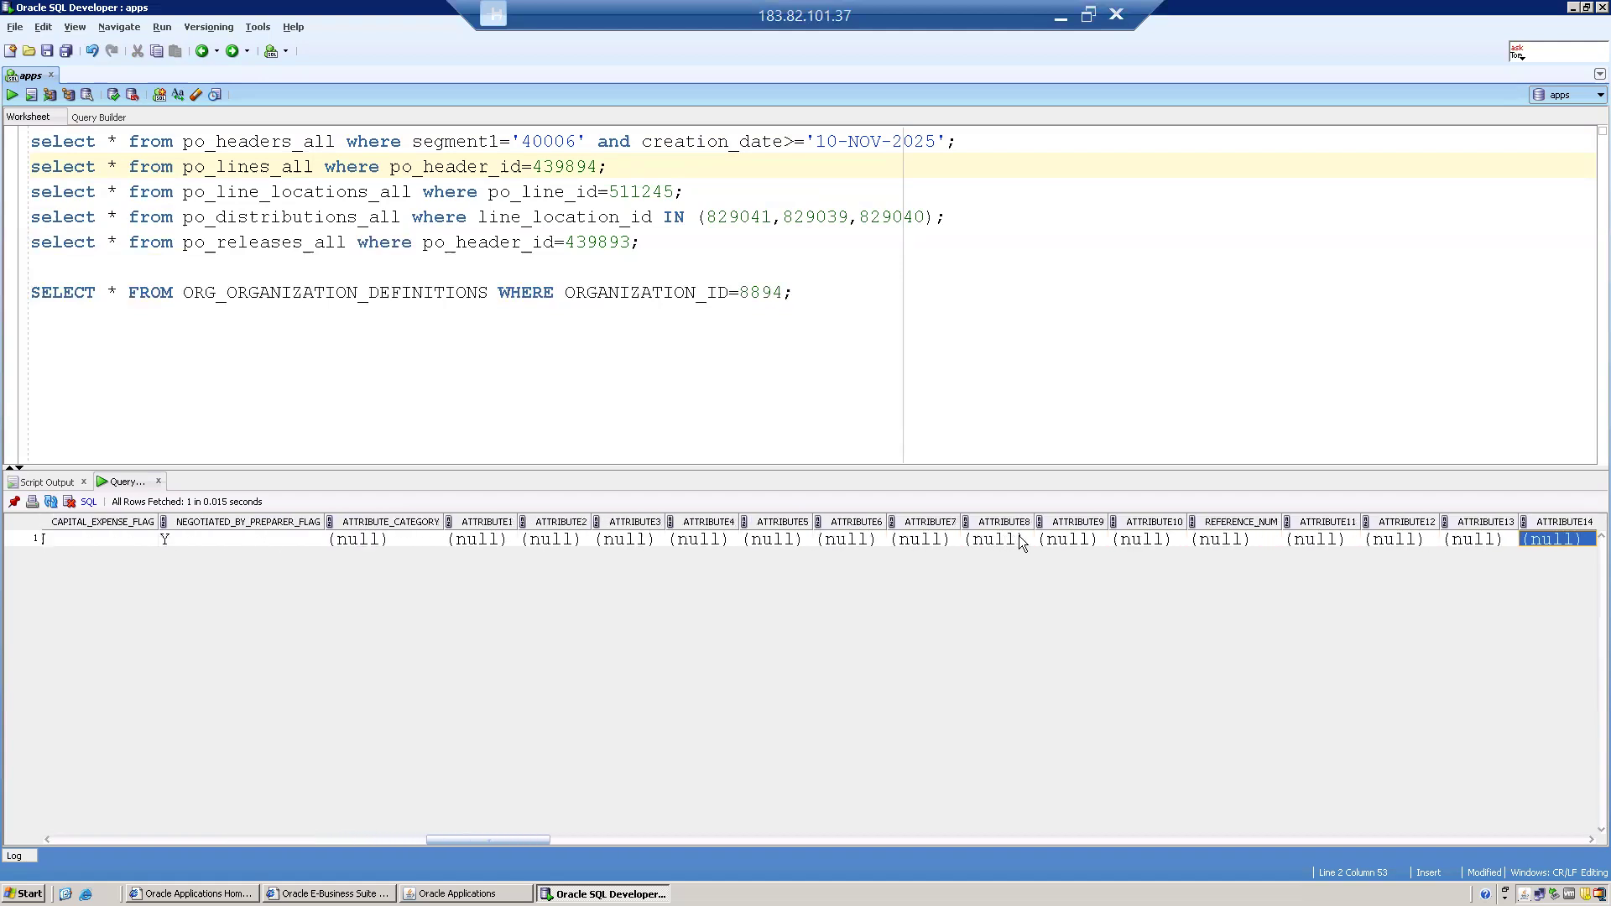
pyautogui.press('Right')
pyautogui.press('Right')
pyautogui.press('Right')
pyautogui.press('Right')
pyautogui.press('Right')
pyautogui.press('Right')
pyautogui.press('Right')
pyautogui.press('Right')
pyautogui.press('Right')
pyautogui.press('Right')
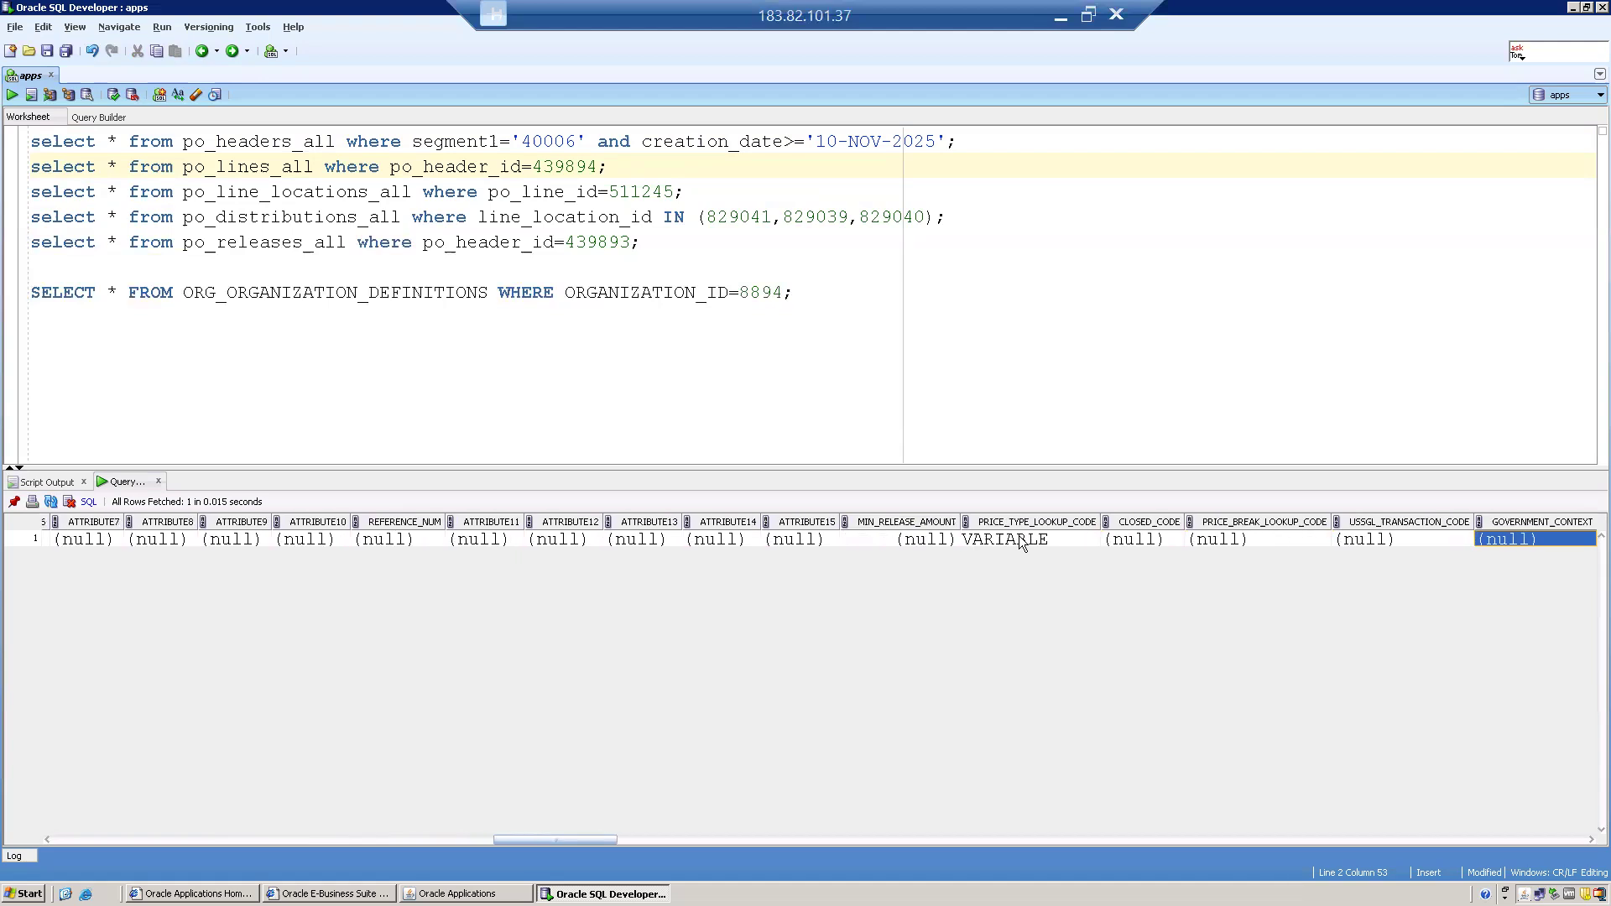
pyautogui.press('Right')
pyautogui.press('Right')
pyautogui.press('Right')
pyautogui.press('Right')
pyautogui.press('Right')
pyautogui.press('Right')
pyautogui.press('Right')
pyautogui.press('Right')
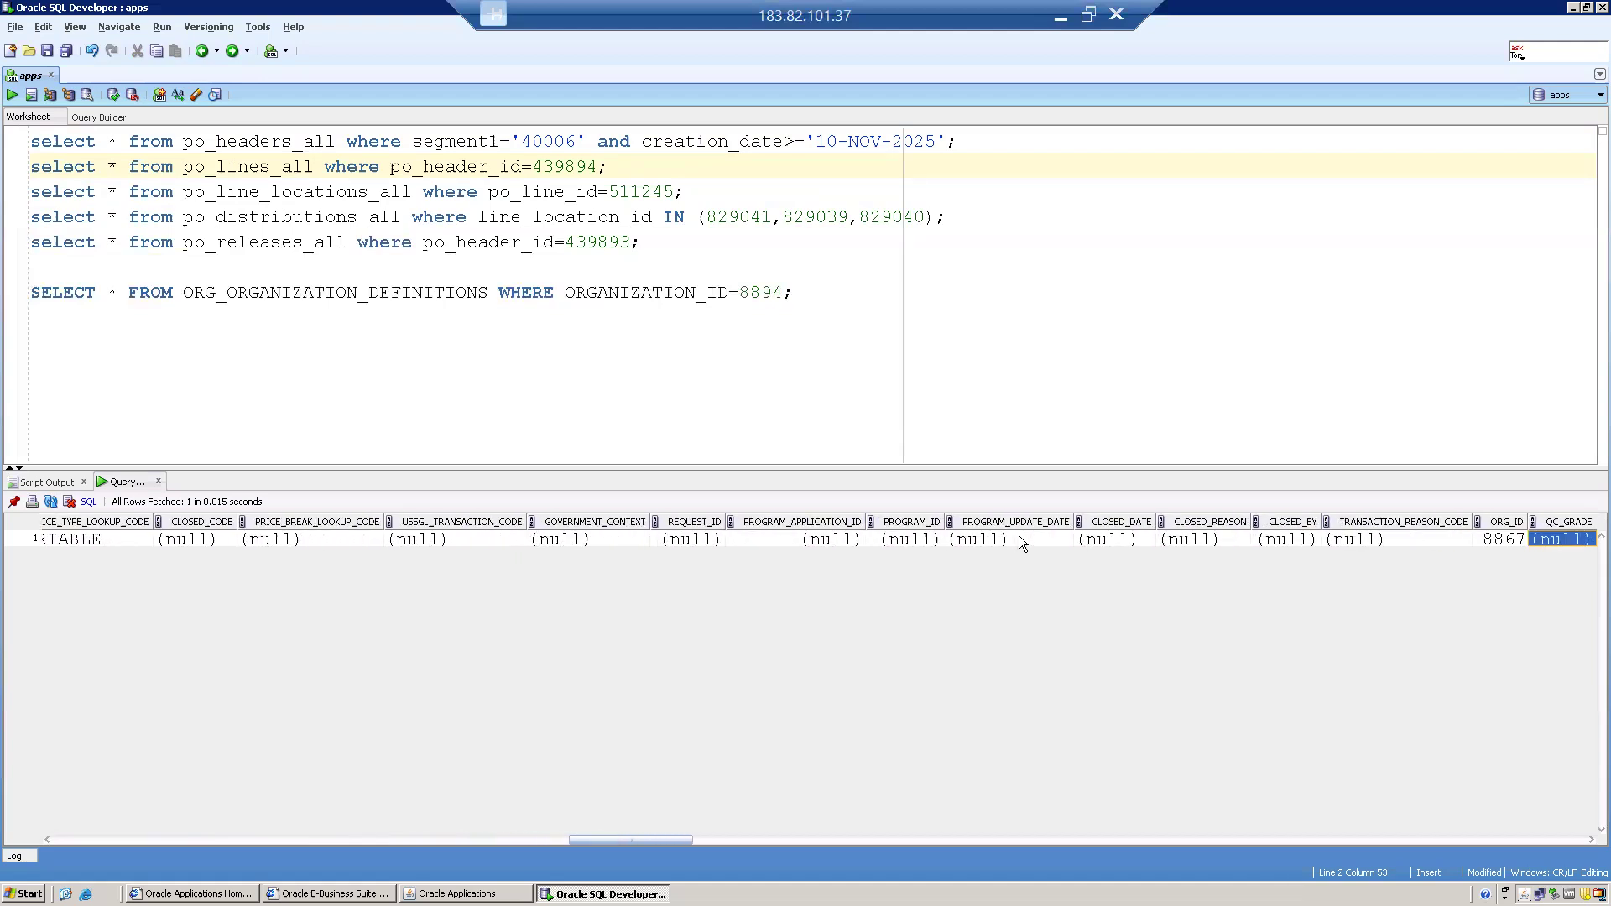
pyautogui.press('Right')
pyautogui.press('Right')
pyautogui.press('Right')
pyautogui.press('Right')
pyautogui.press('Right')
pyautogui.press('Right')
pyautogui.press('Right')
pyautogui.press('Right')
pyautogui.press('Right')
pyautogui.press('Right')
pyautogui.press('Right')
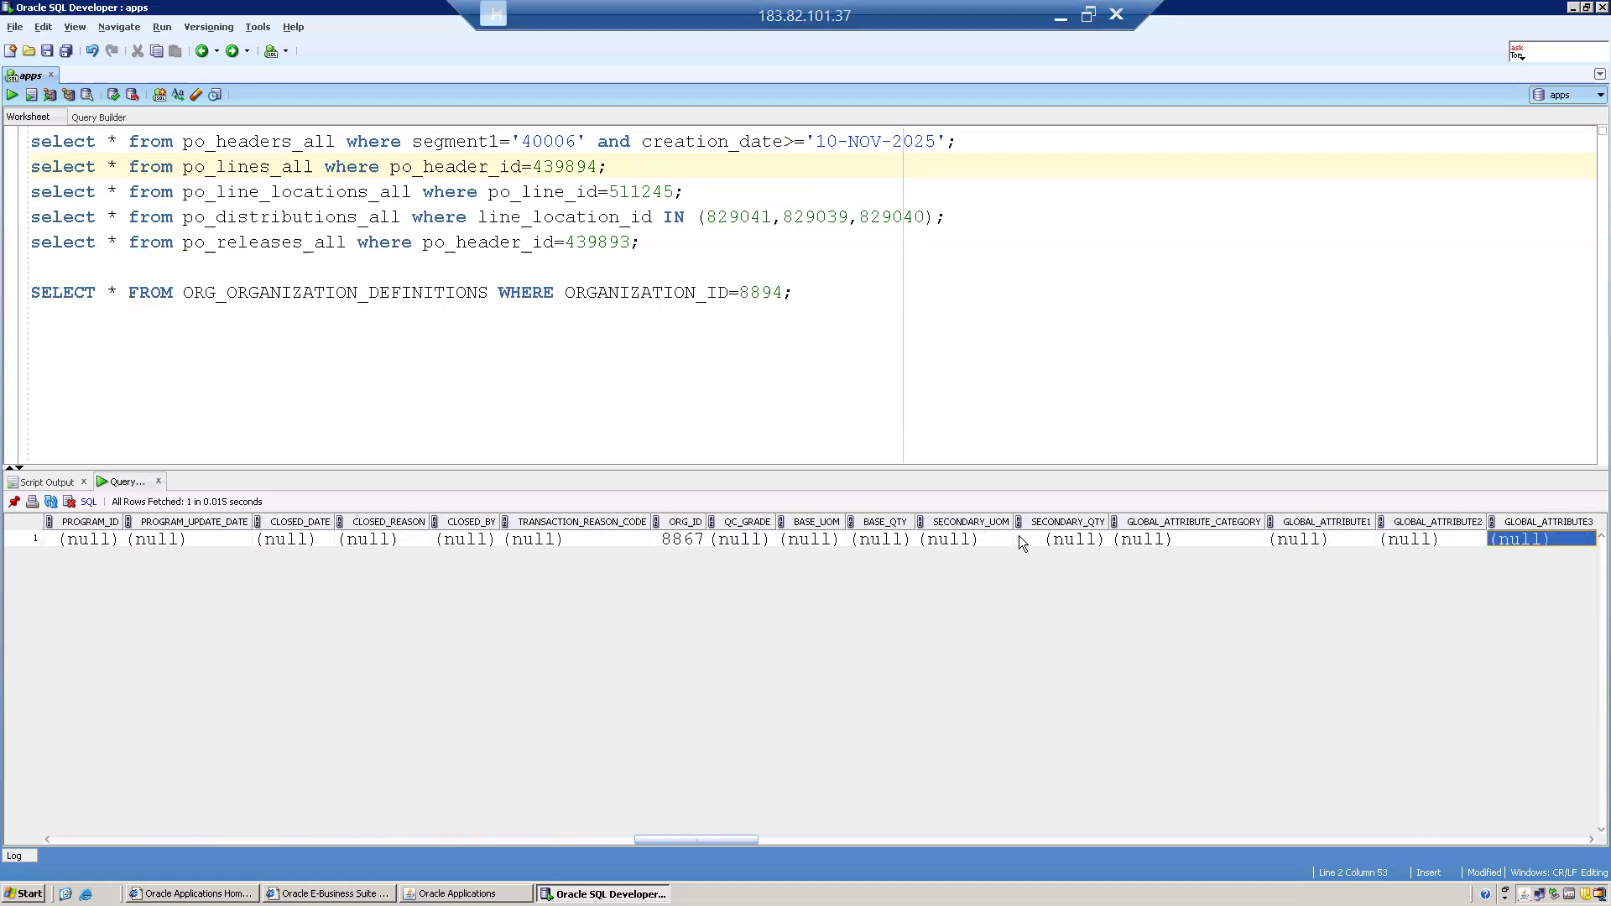
pyautogui.press('Right')
pyautogui.press('Right')
pyautogui.press('Right')
pyautogui.press('Right')
pyautogui.press('Right')
pyautogui.press('Right')
pyautogui.press('Right')
pyautogui.press('Right')
pyautogui.press('Right')
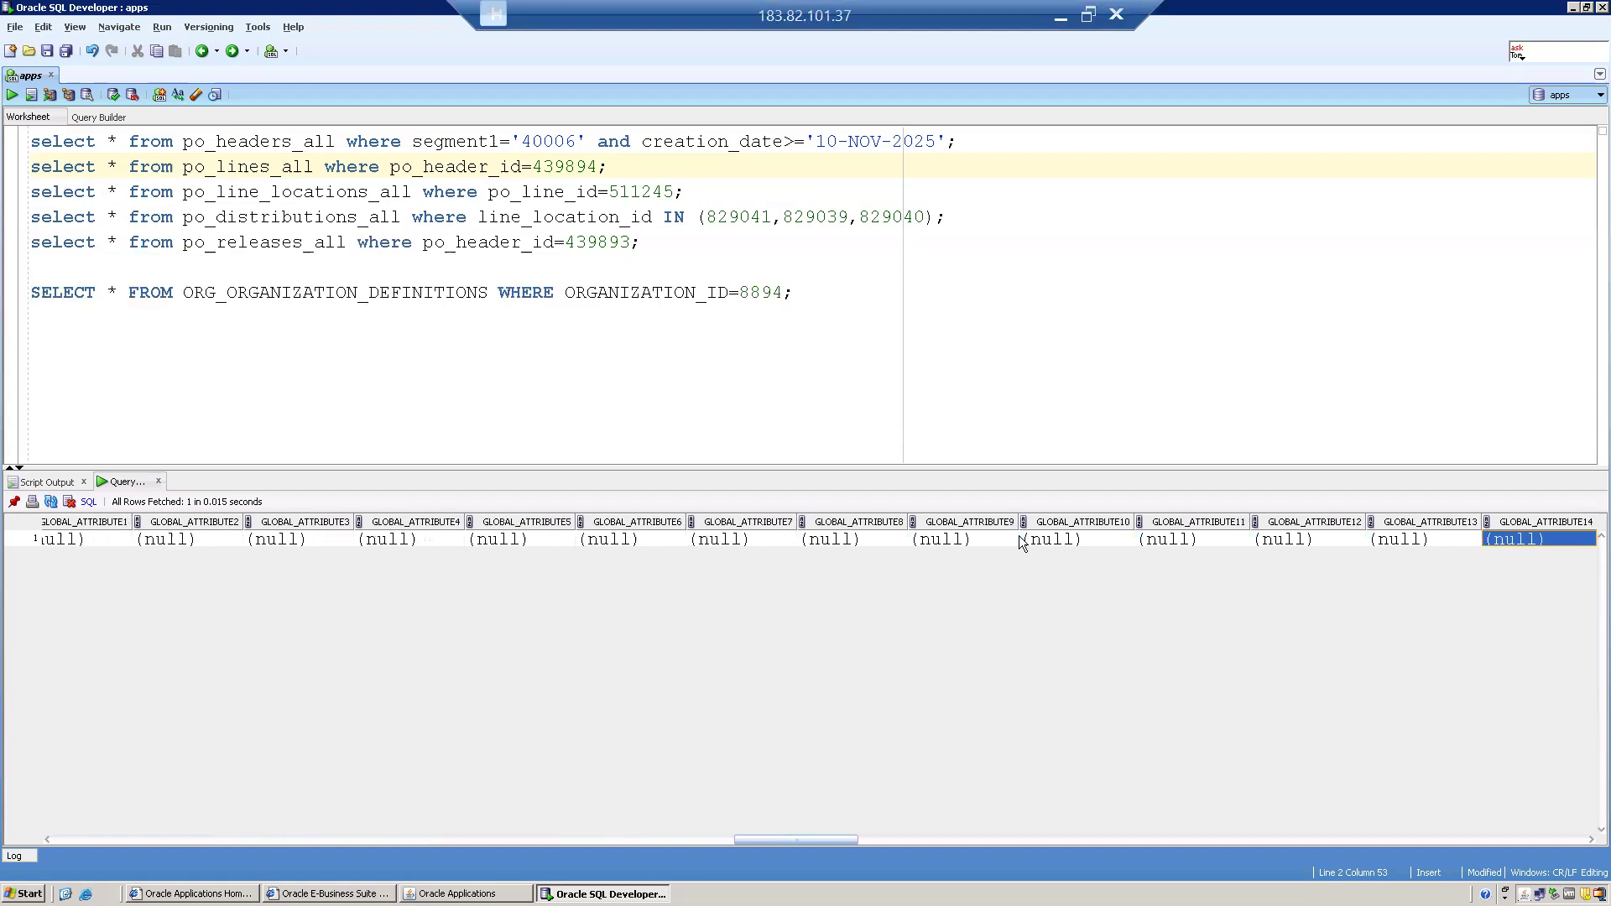
pyautogui.press('Right')
pyautogui.press('Right')
pyautogui.press('Right')
pyautogui.press('Right')
pyautogui.press('Right')
pyautogui.press('Right')
pyautogui.press('Right')
pyautogui.press('Right')
pyautogui.press('Right')
pyautogui.press('Right')
pyautogui.press('Right')
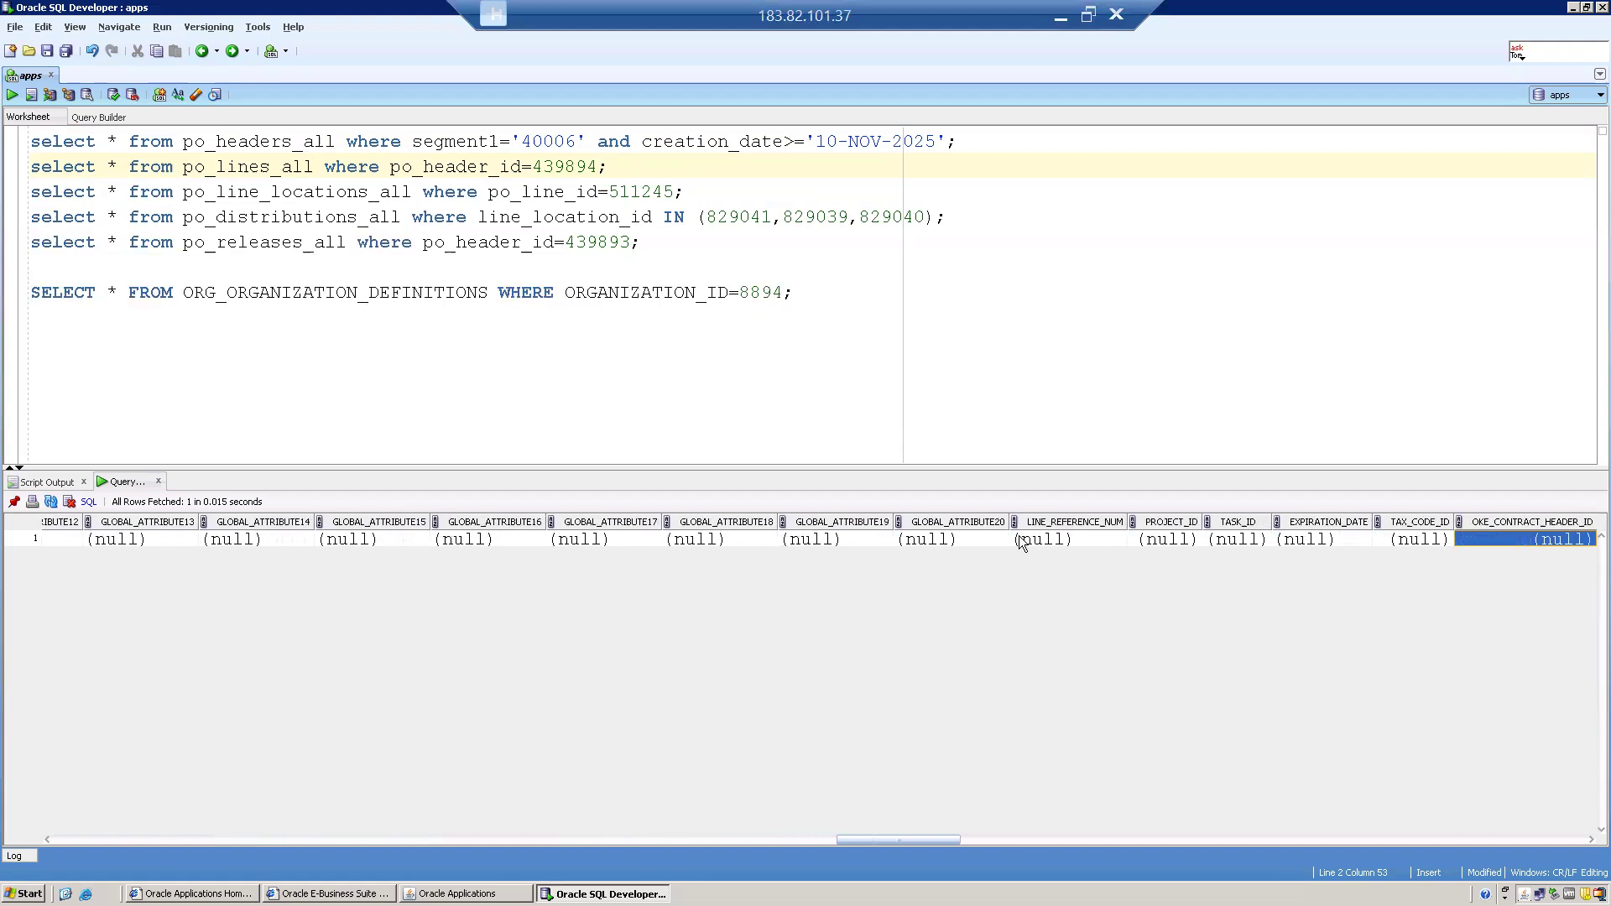
pyautogui.press('Right')
pyautogui.press('Right')
pyautogui.press('Right')
pyautogui.press('Right')
pyautogui.press('Right')
pyautogui.press('Right')
pyautogui.press('Right')
pyautogui.press('Right')
pyautogui.press('Right')
pyautogui.press('Right')
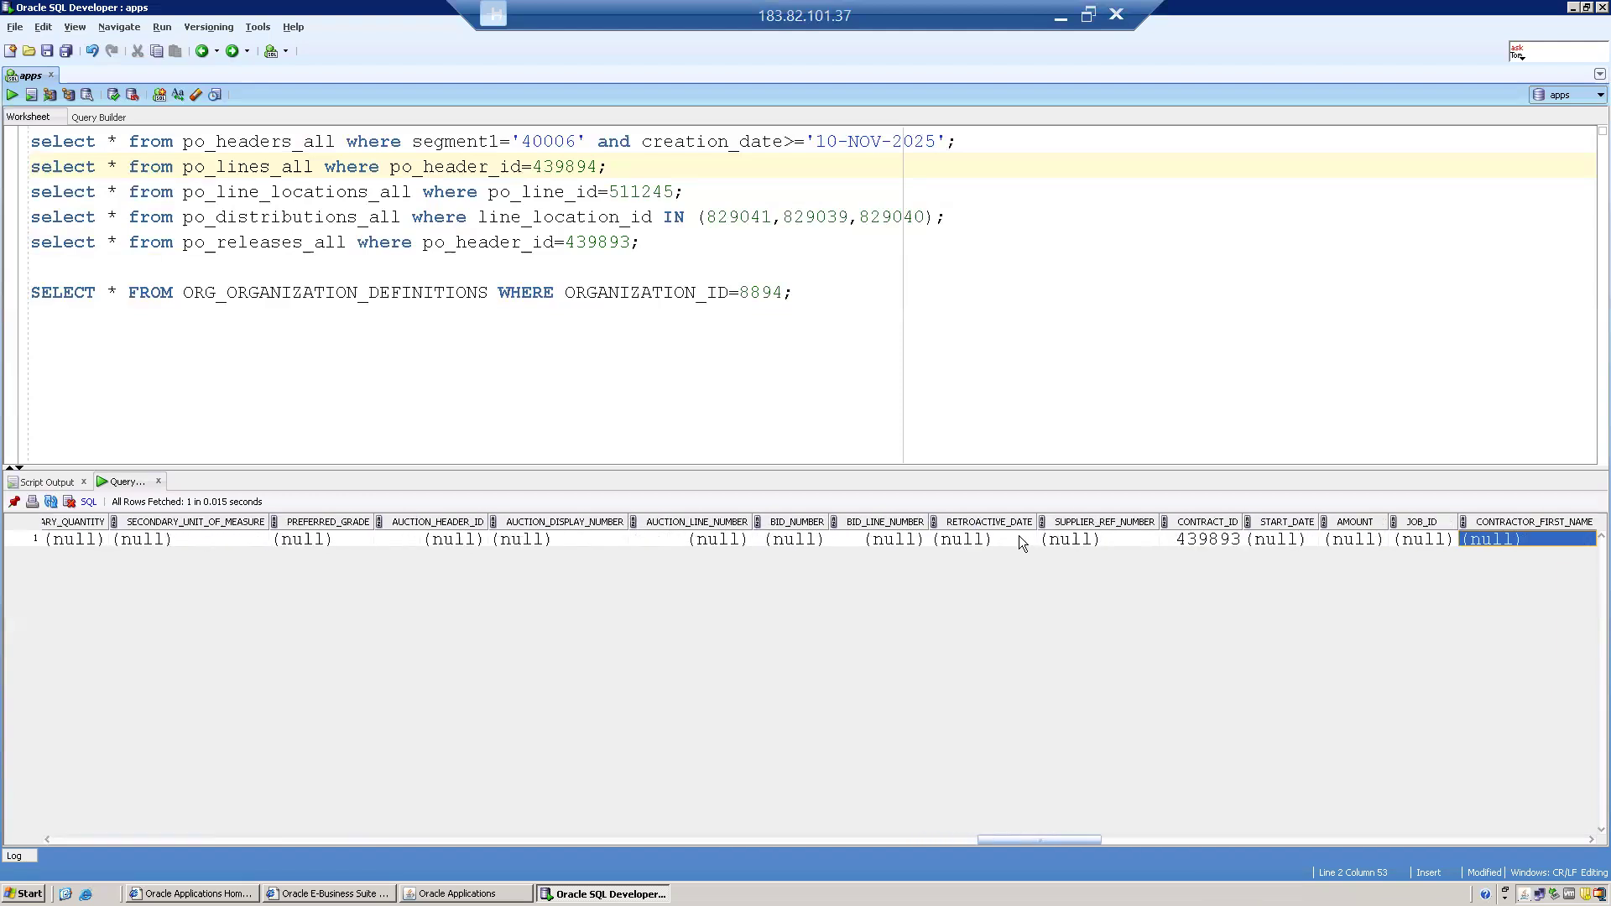
pyautogui.press('Left')
pyautogui.press('Left')
pyautogui.press('Left')
pyautogui.press('Left')
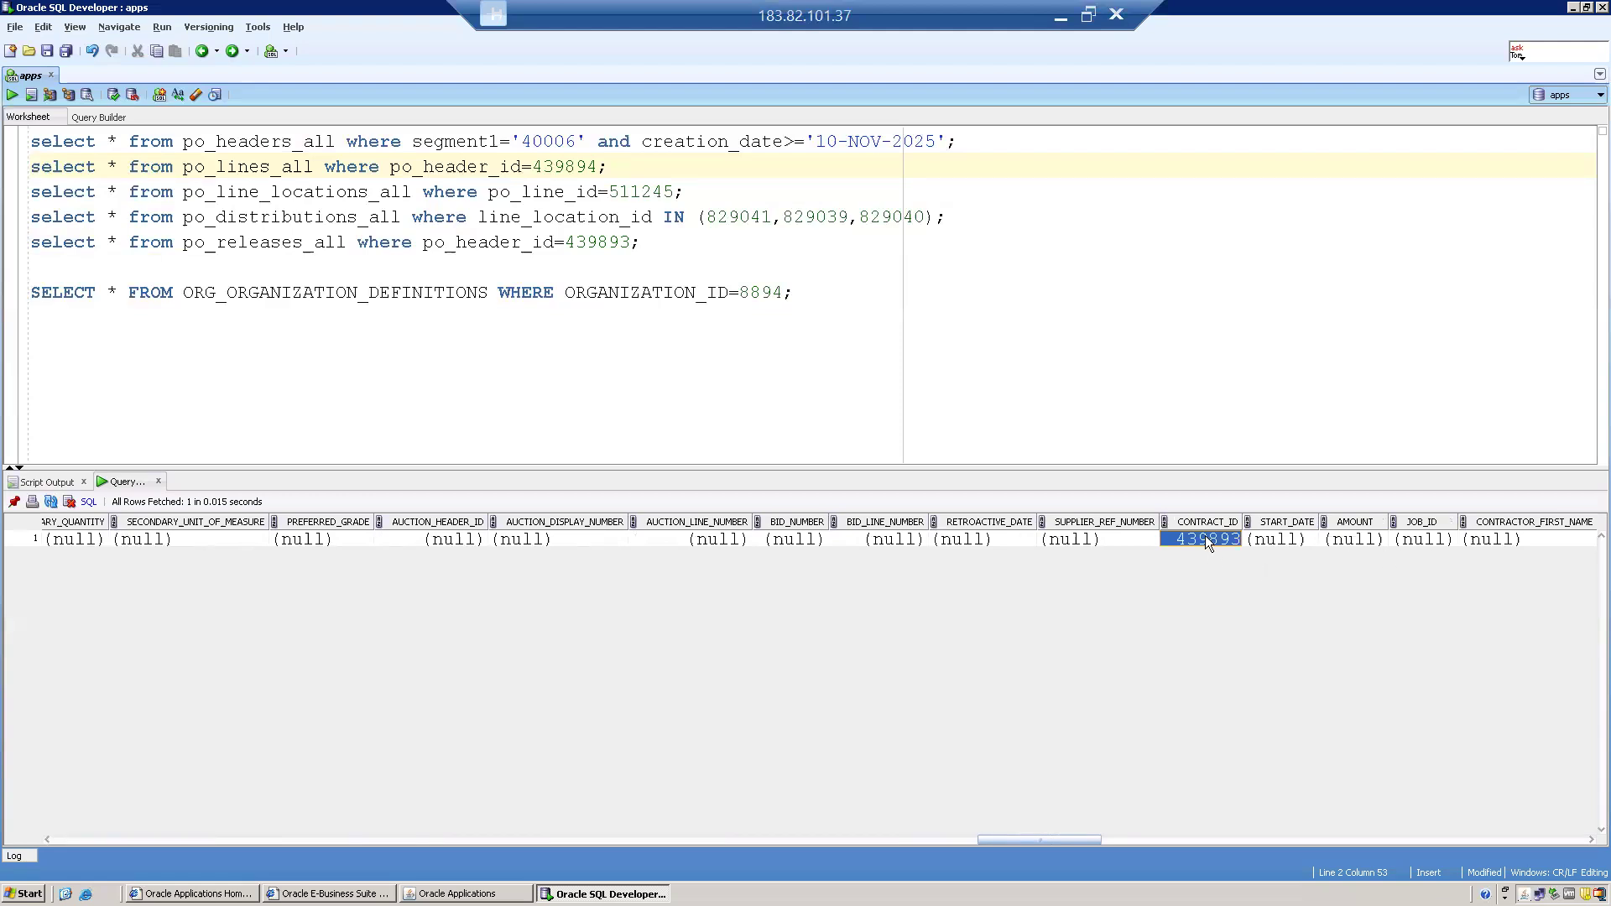
# Add and run a PO_HEADERS_ALL query with PO_HEADER_ID=439893, the line's CONTRACT_ID, and check the returned header's type
pyautogui.click(798, 292)
pyautogui.press('Return')
pyautogui.write('SELECT * F')
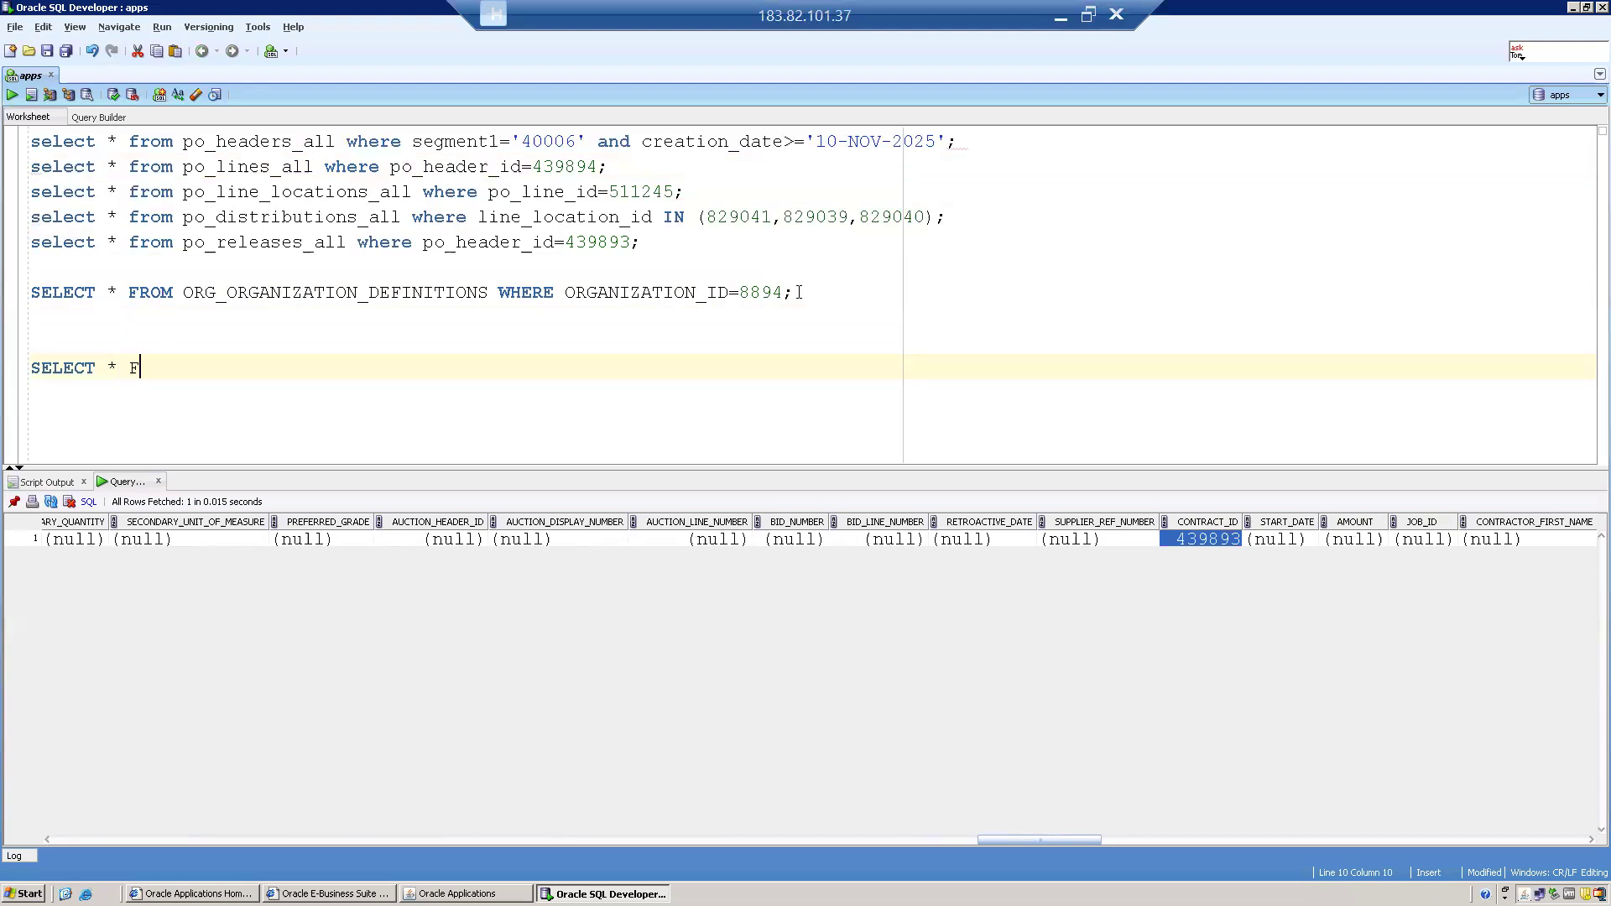
pyautogui.write('ROM PO_HEADERS_ALL W')
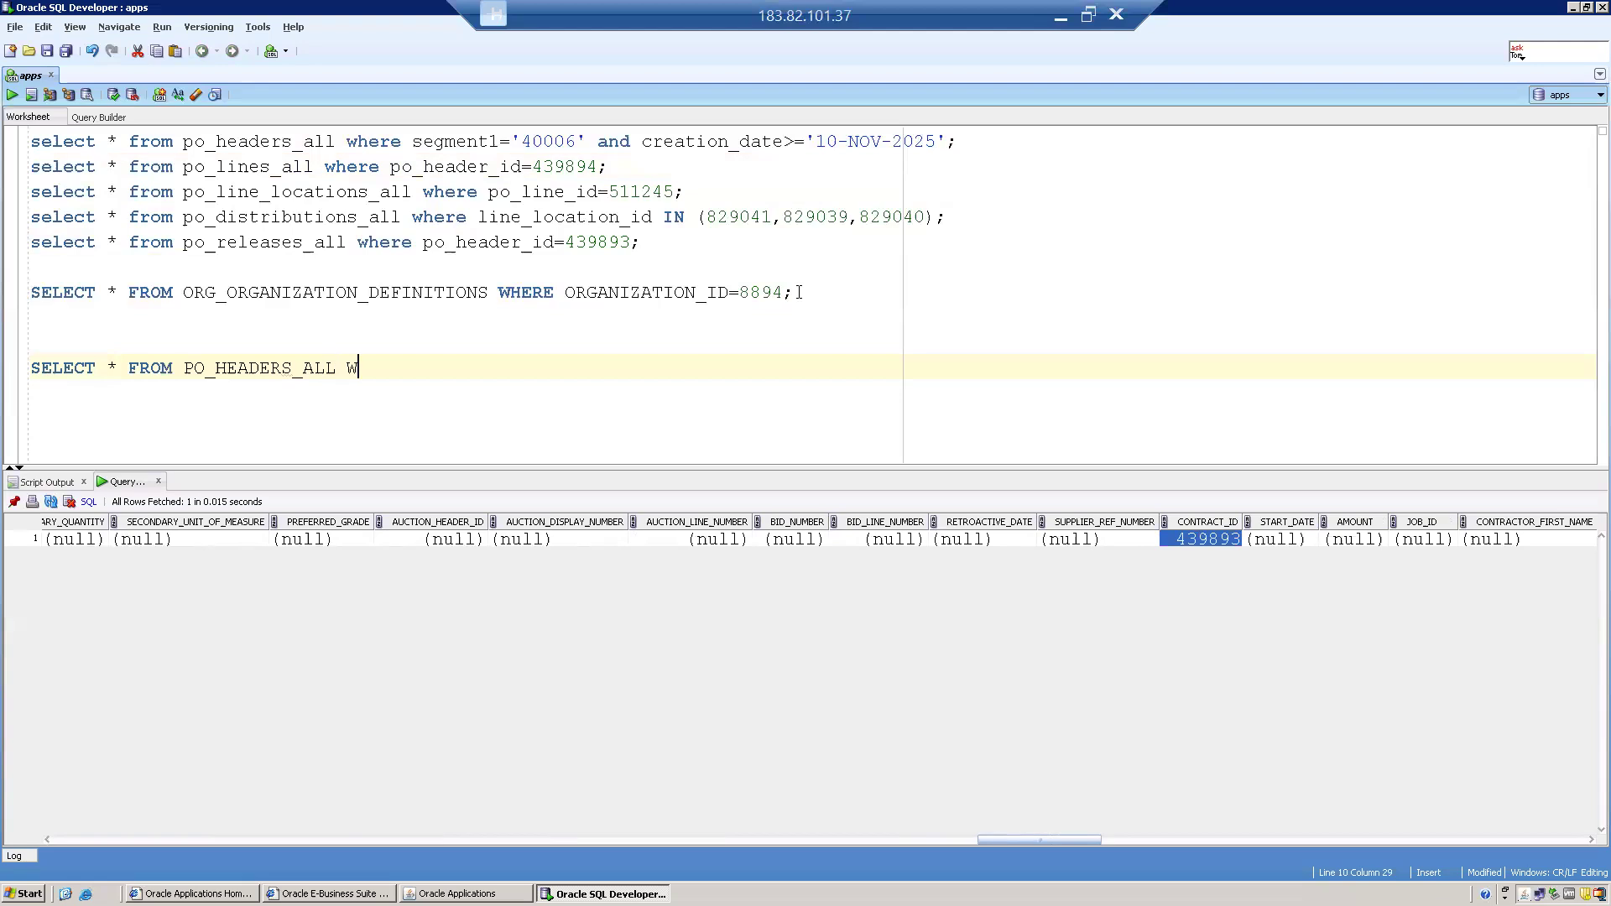
pyautogui.write('HERE PO_HEADER_ID=')
pyautogui.click(1202, 540)
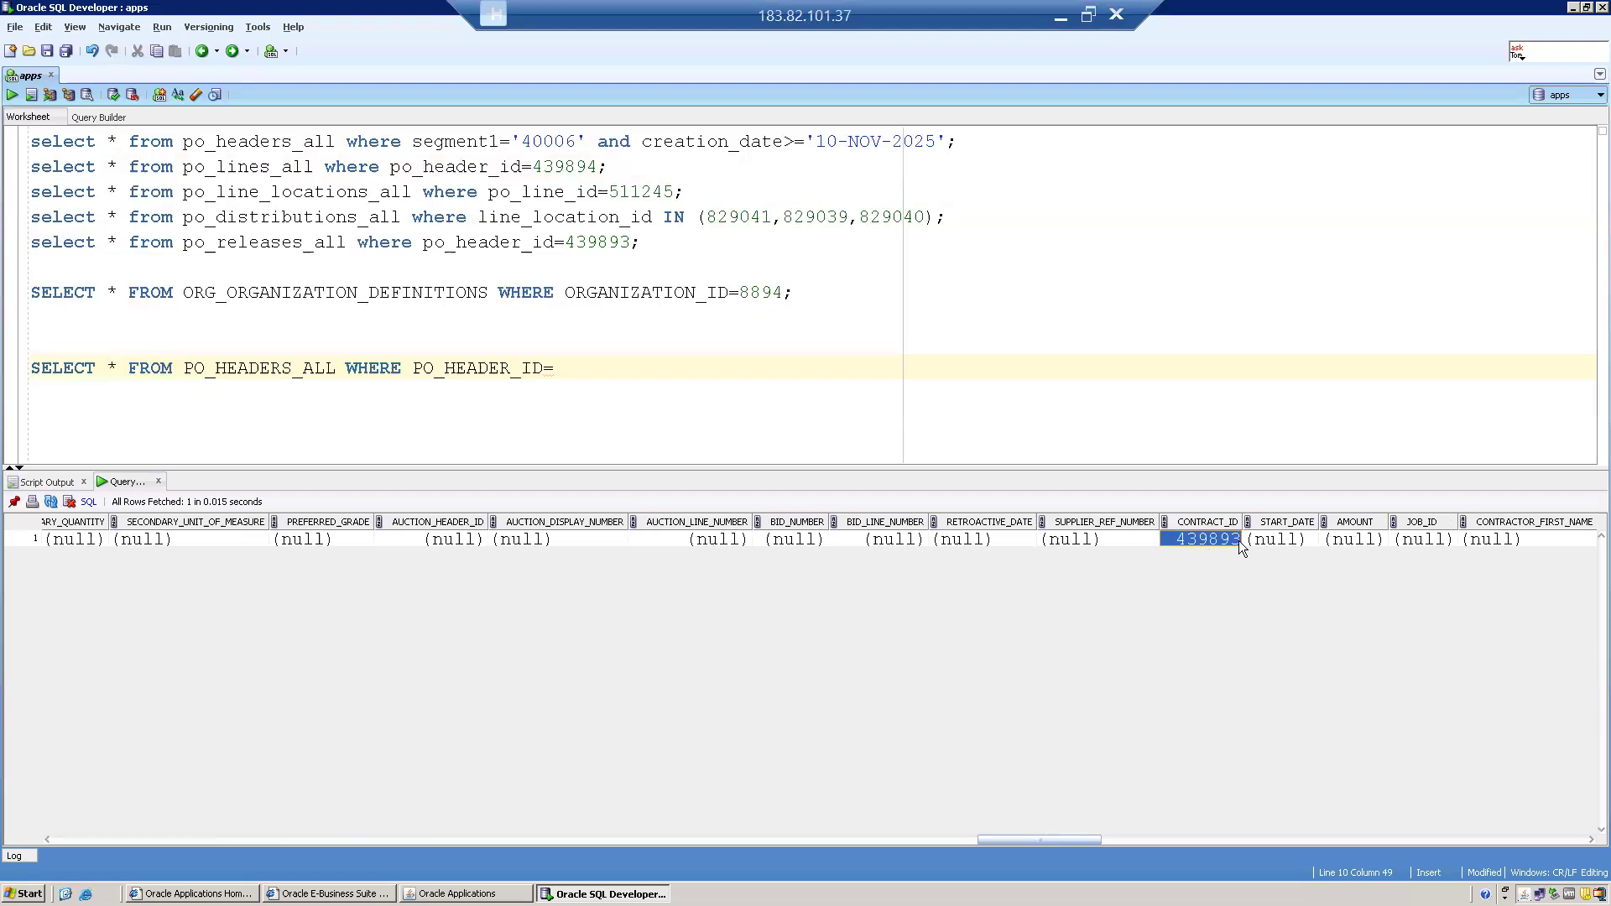
pyautogui.click(573, 369)
pyautogui.write('439893')
pyautogui.write(';')
pyautogui.hotkey('ctrl', 'Return')
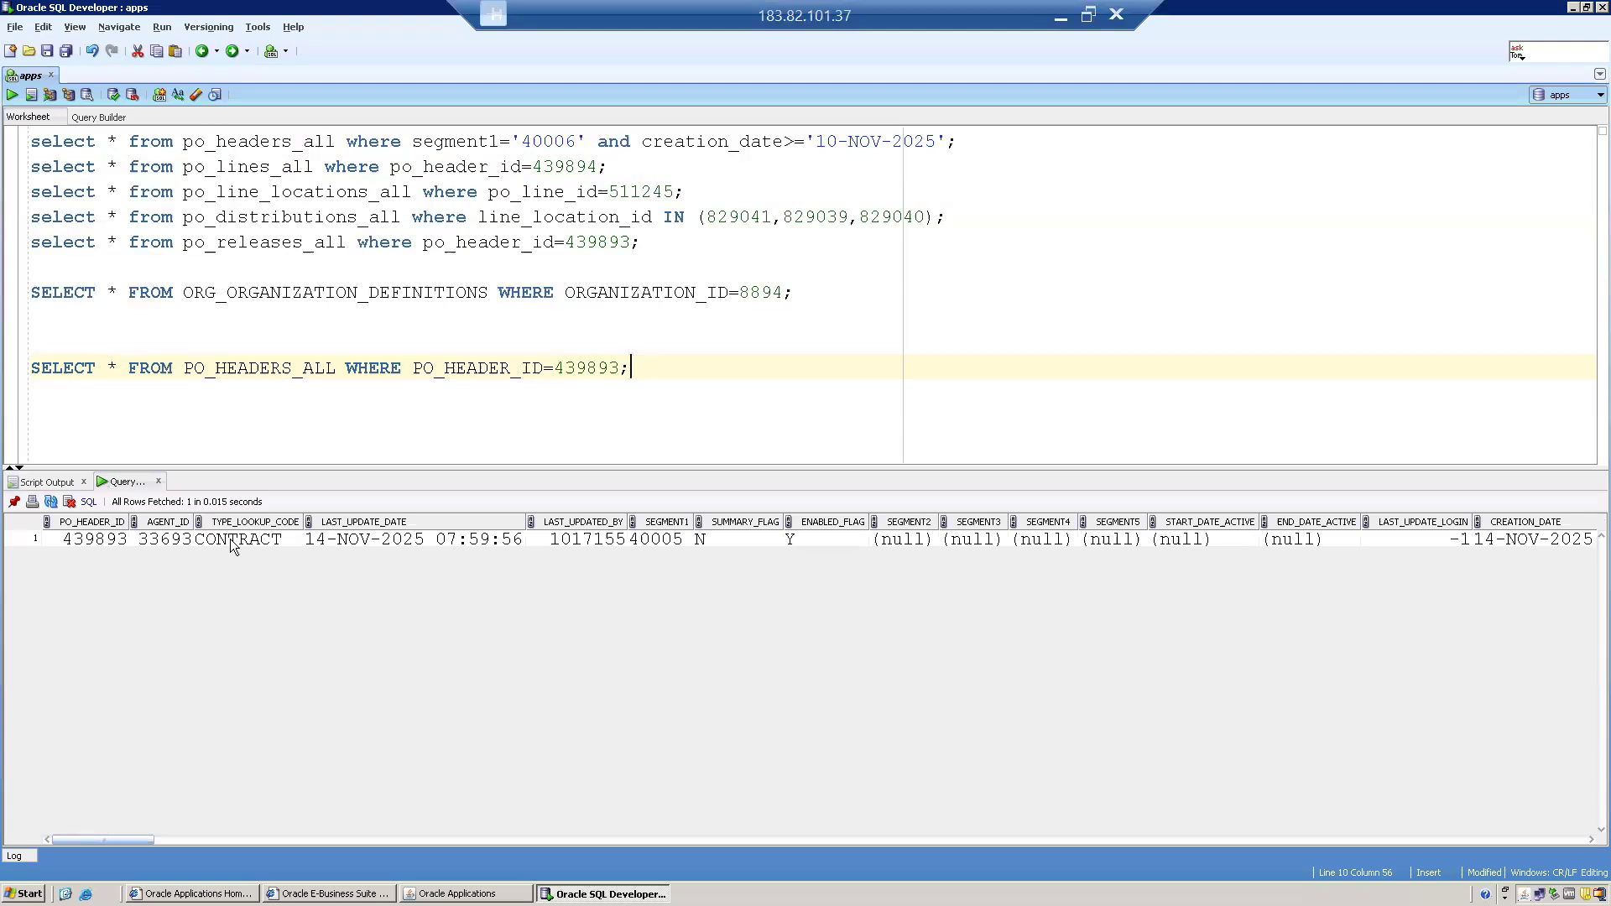
pyautogui.click(211, 543)
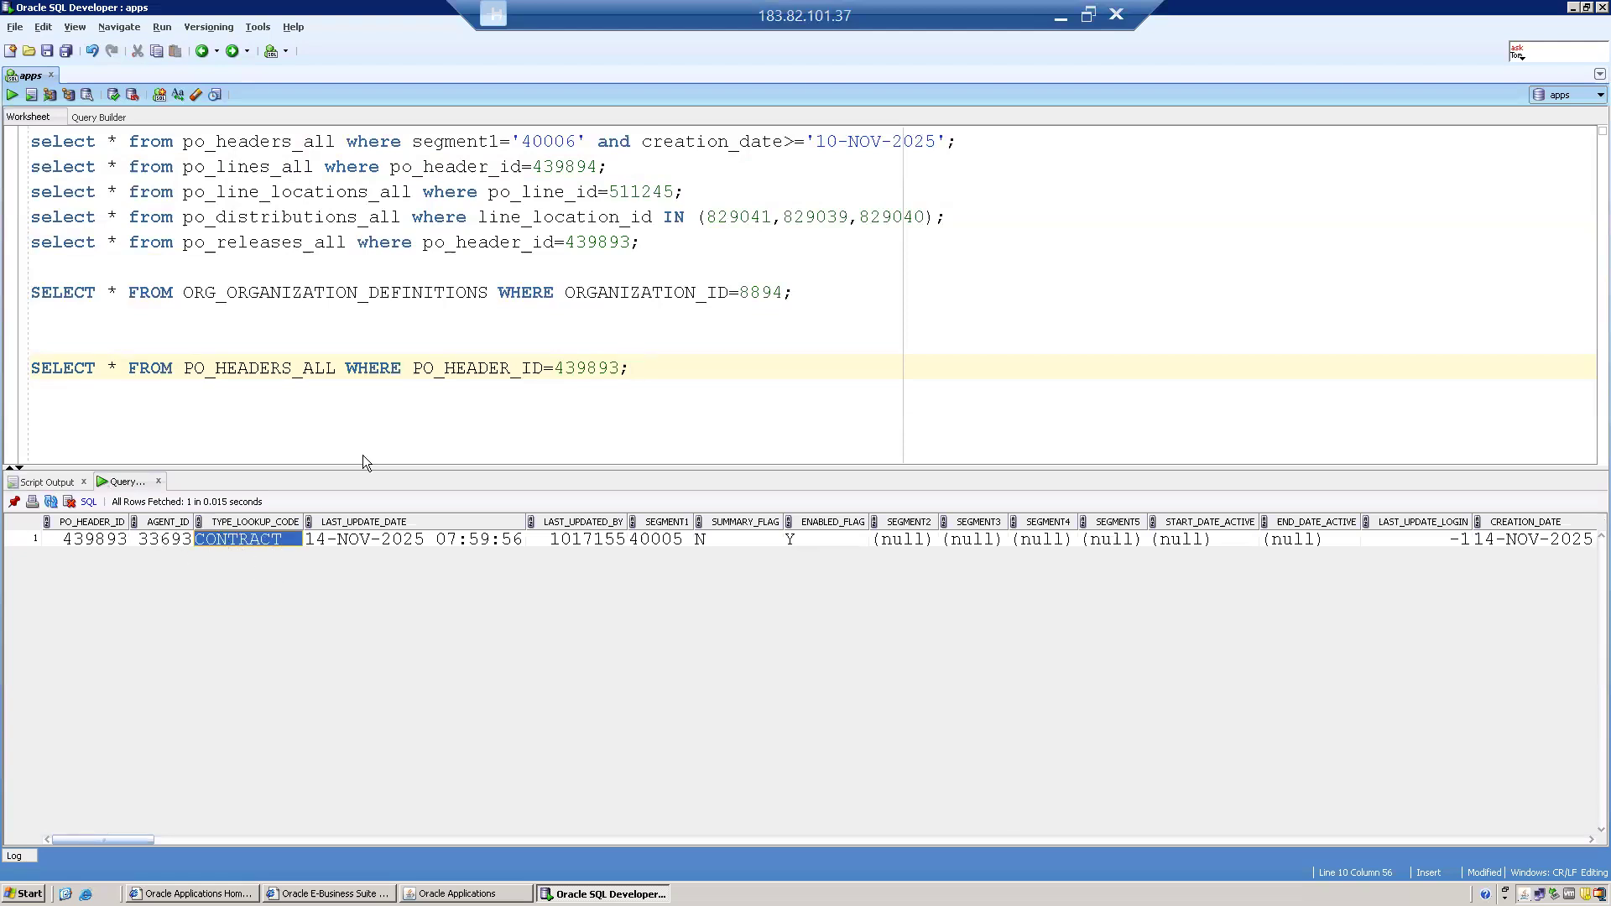
# Copy the contract's po_header_id 439893 into the po_lines_all query and run it to look for contract lines
pyautogui.click(94, 544)
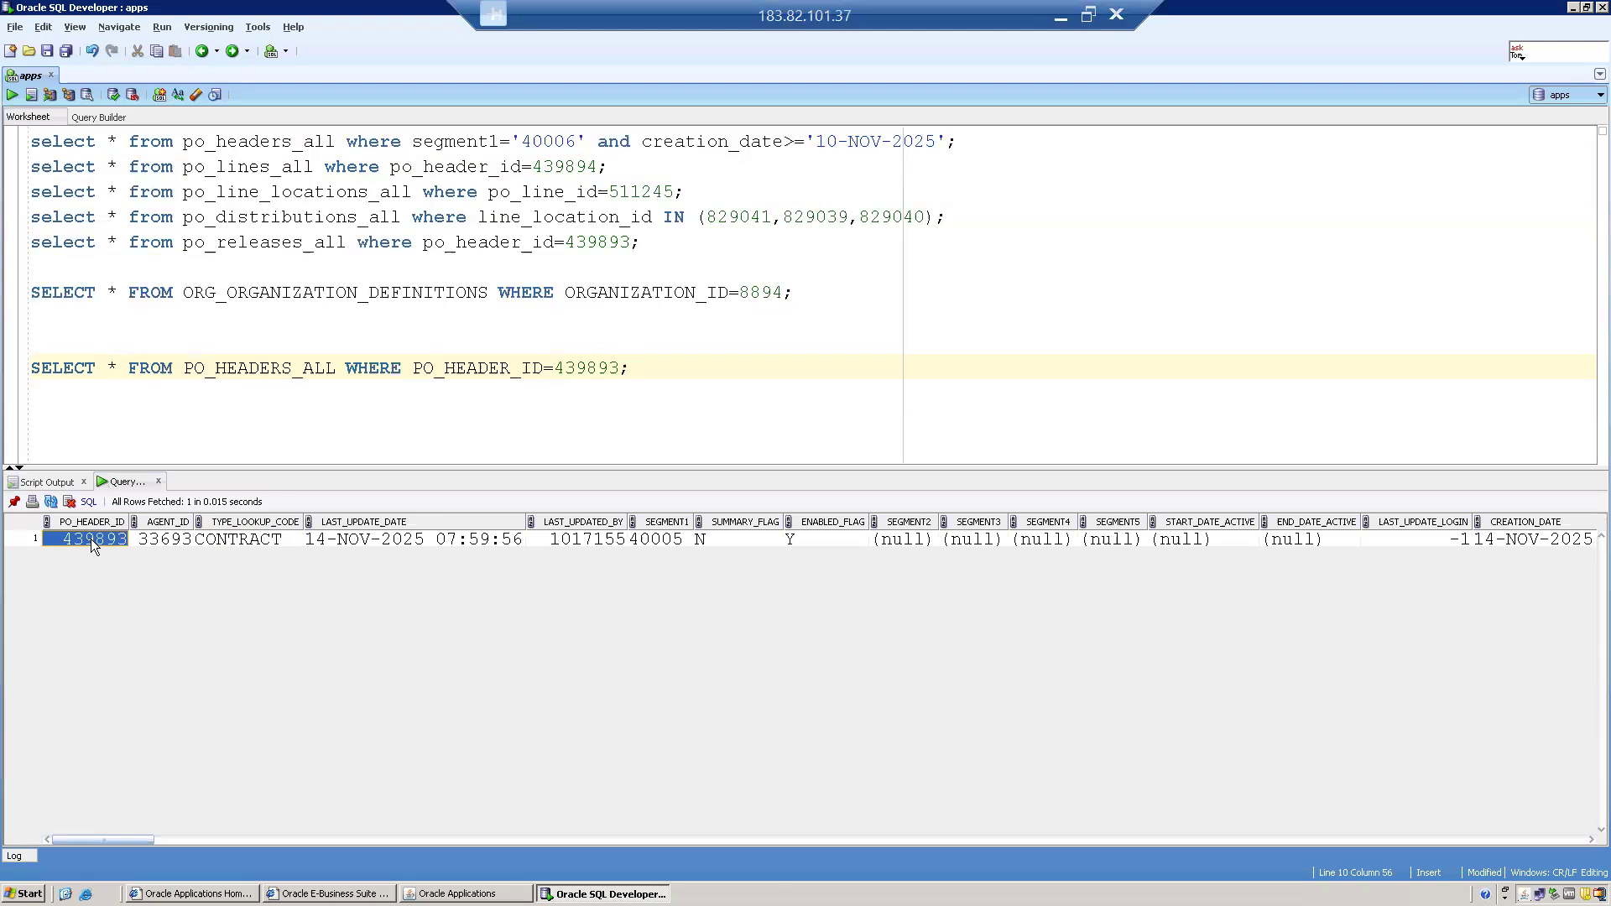
pyautogui.doubleClick(559, 168)
pyautogui.write('439893')
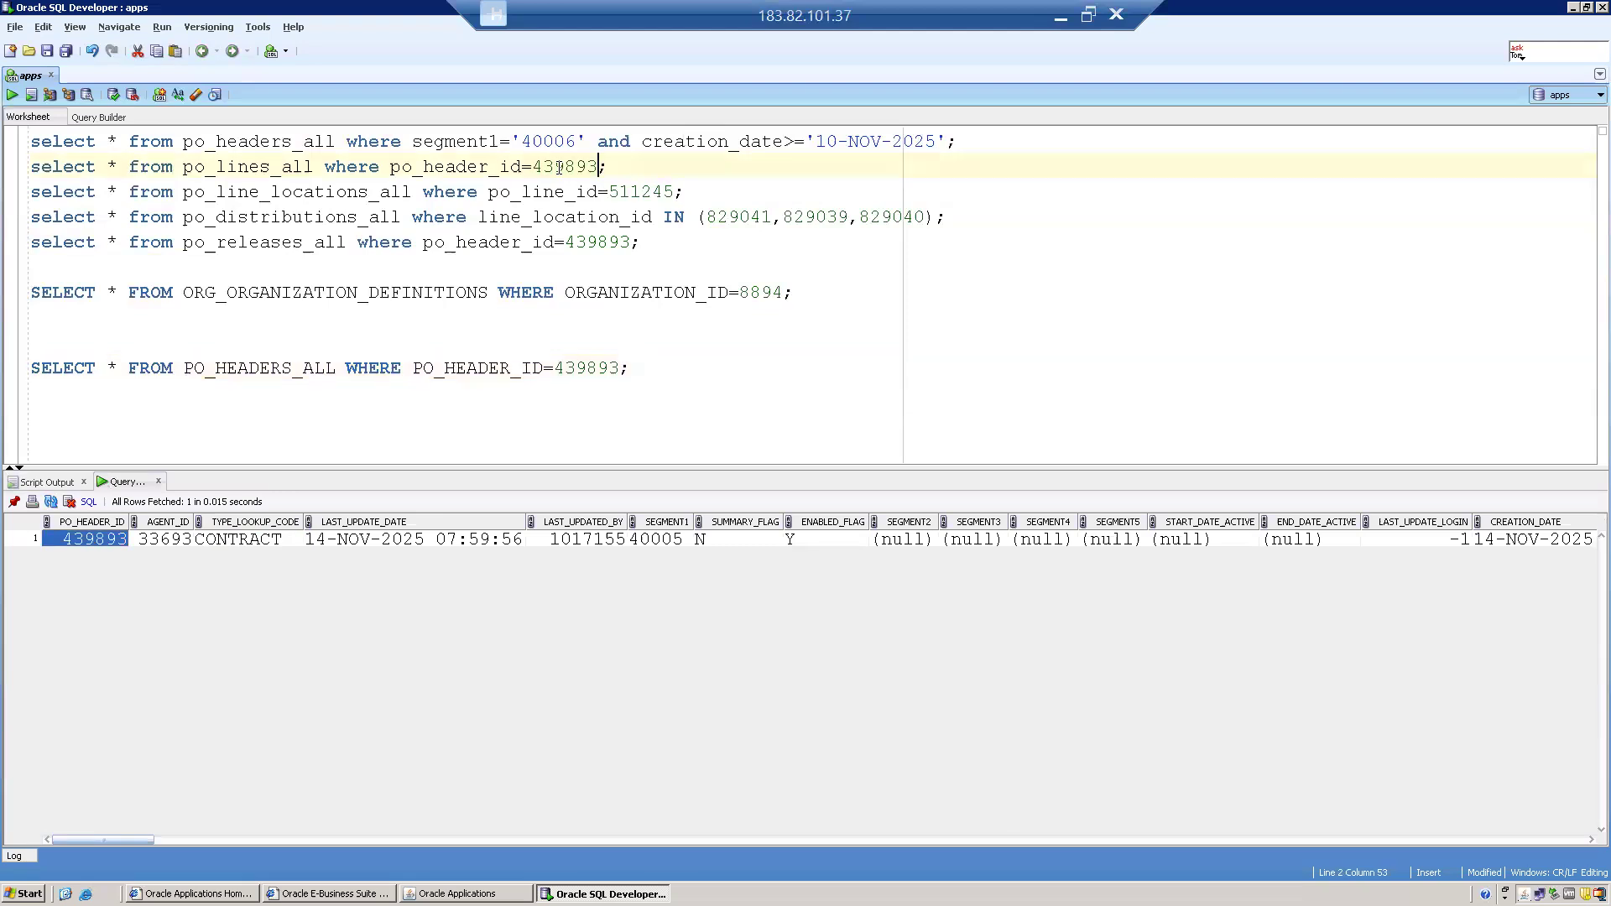
pyautogui.hotkey('ctrl', 'Return')
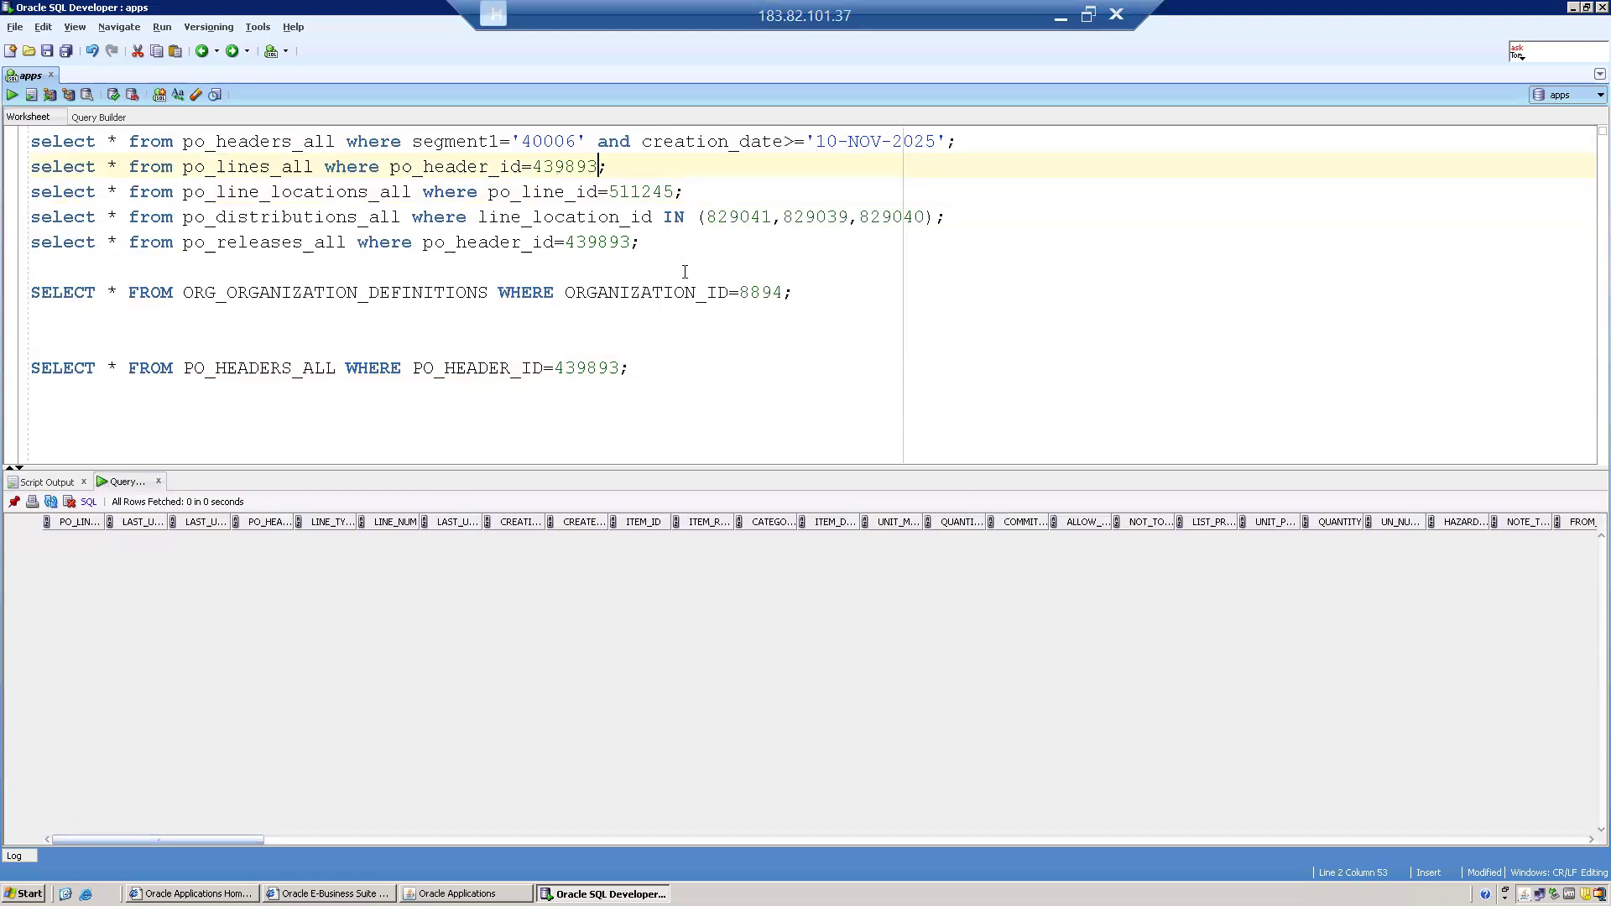
# Rerun the contract header query and the standard purchase order's header query, and copy the table name po_headers_all
pyautogui.click(566, 366)
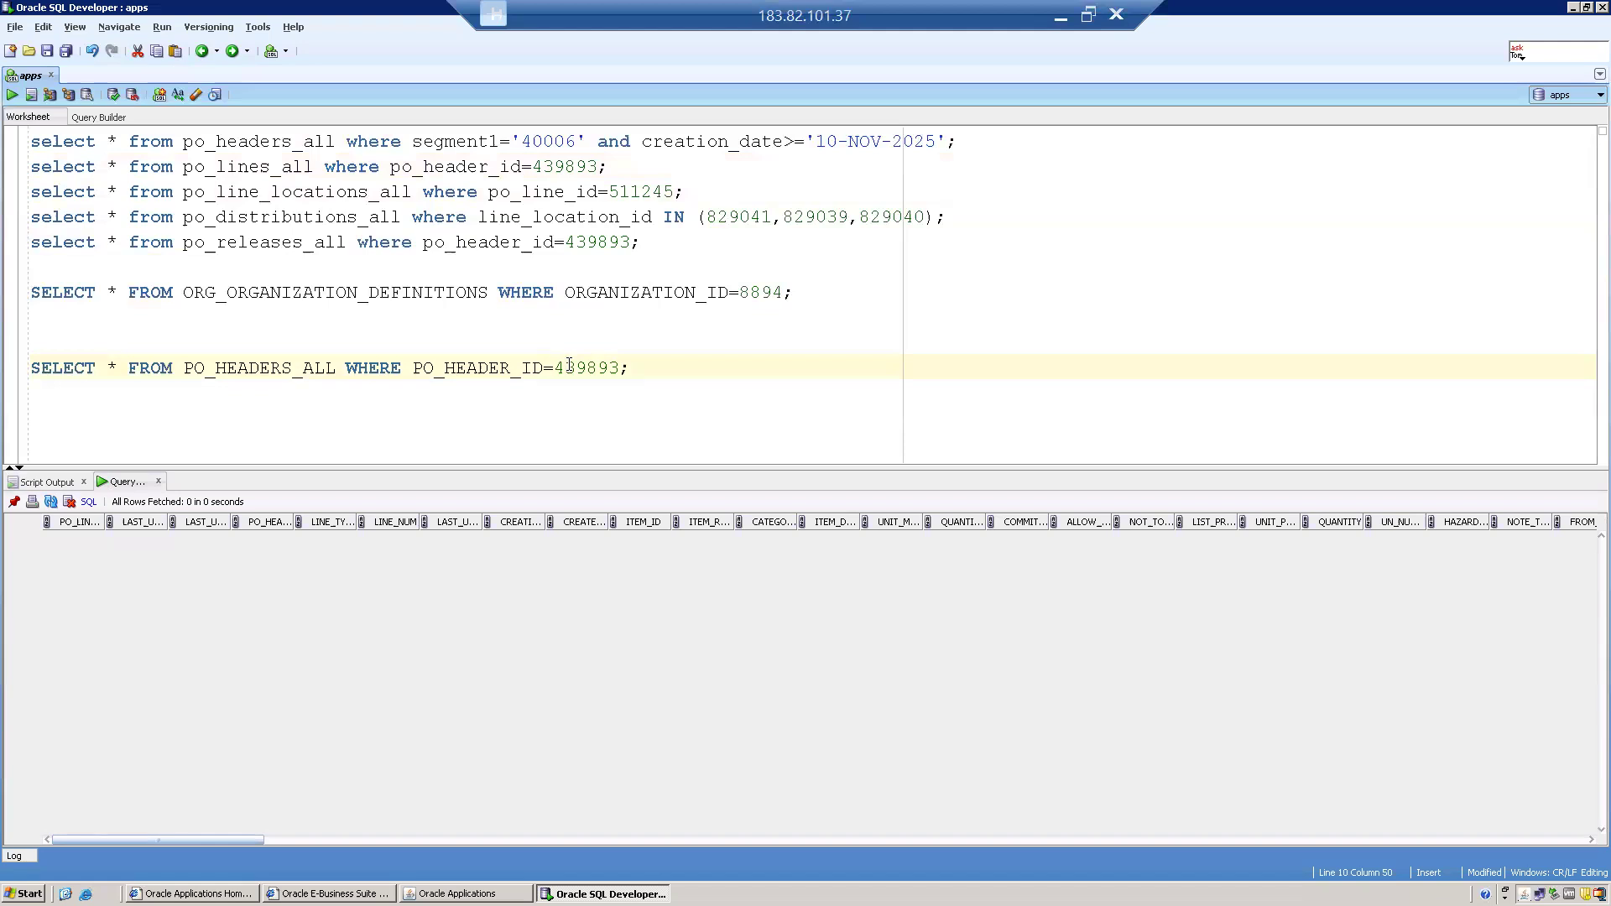
pyautogui.hotkey('ctrl', 'Return')
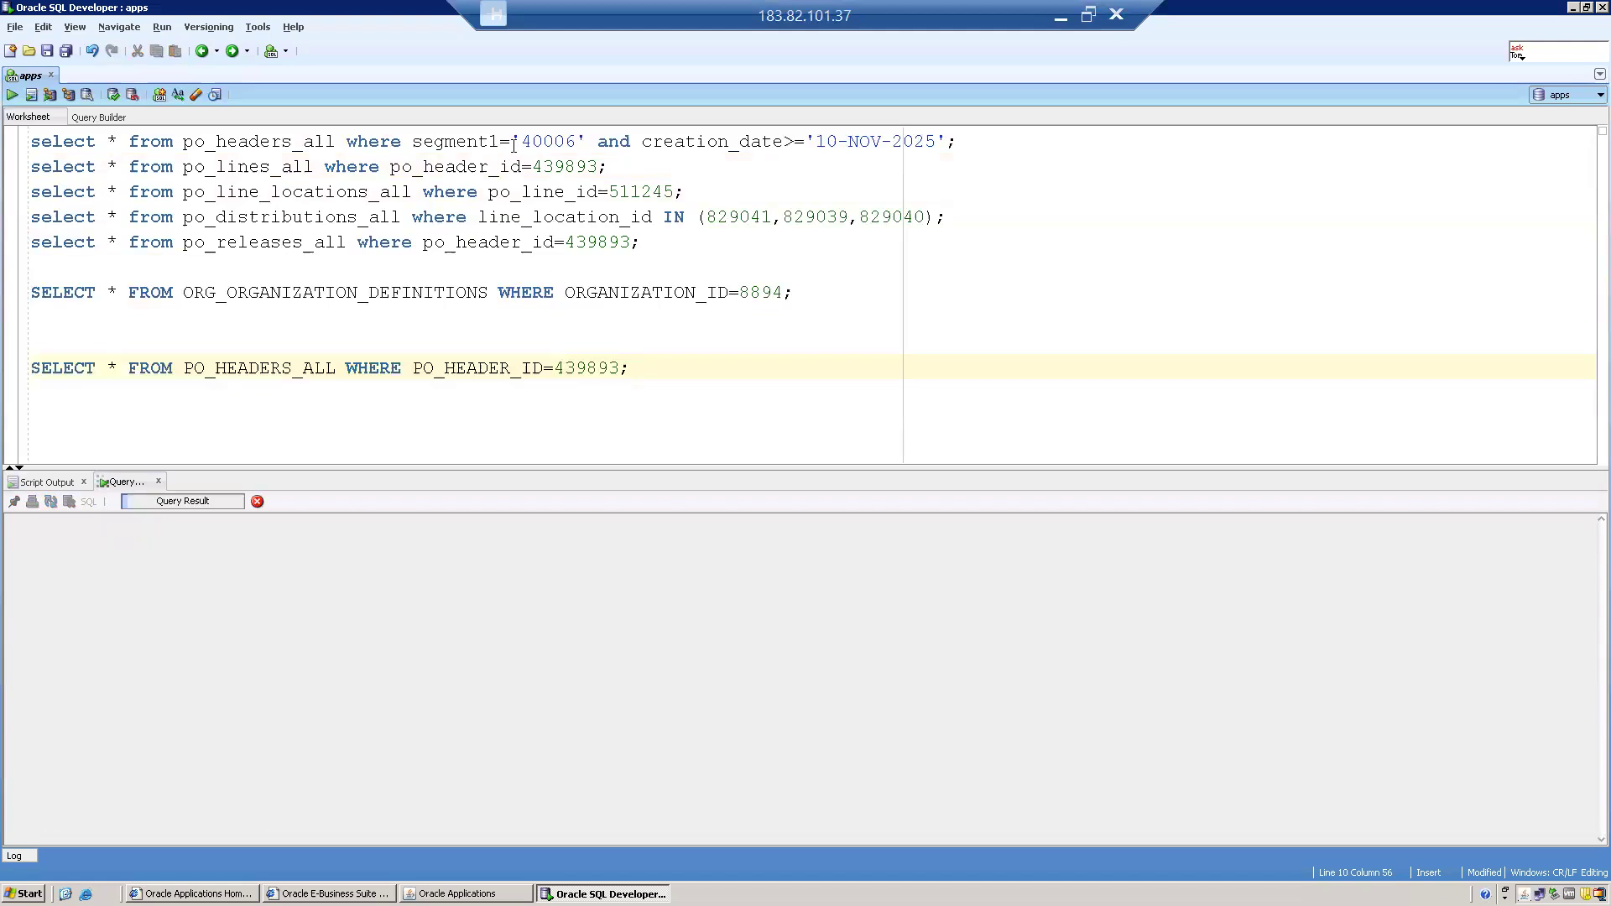
pyautogui.click(513, 141)
pyautogui.hotkey('ctrl', 'Return')
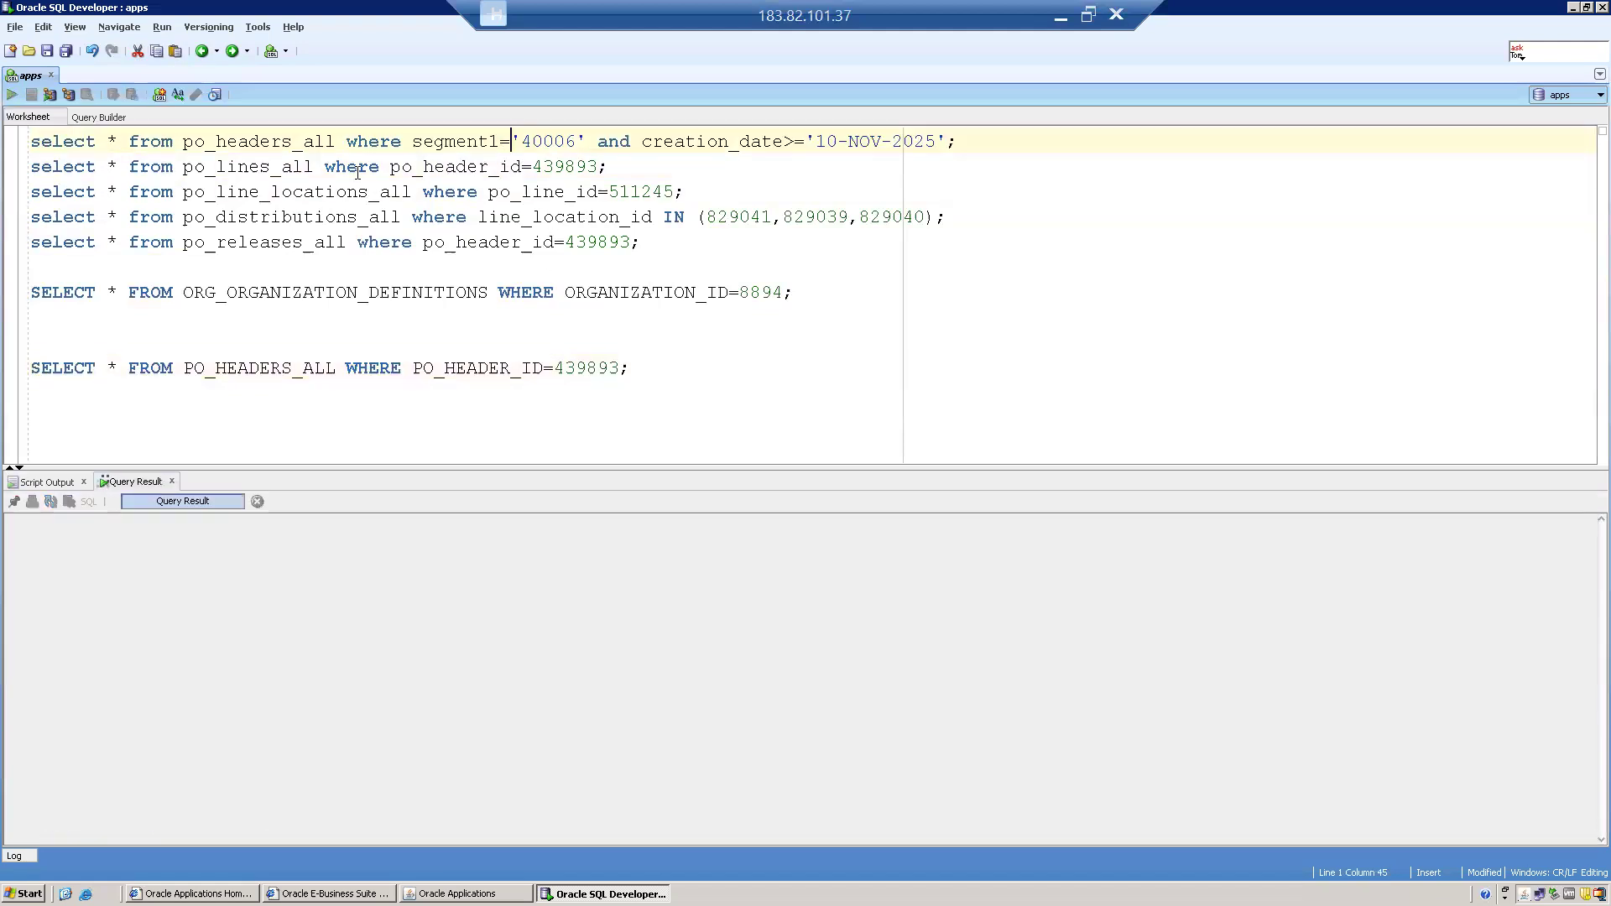
pyautogui.doubleClick(233, 142)
pyautogui.hotkey('ctrl', 'c')
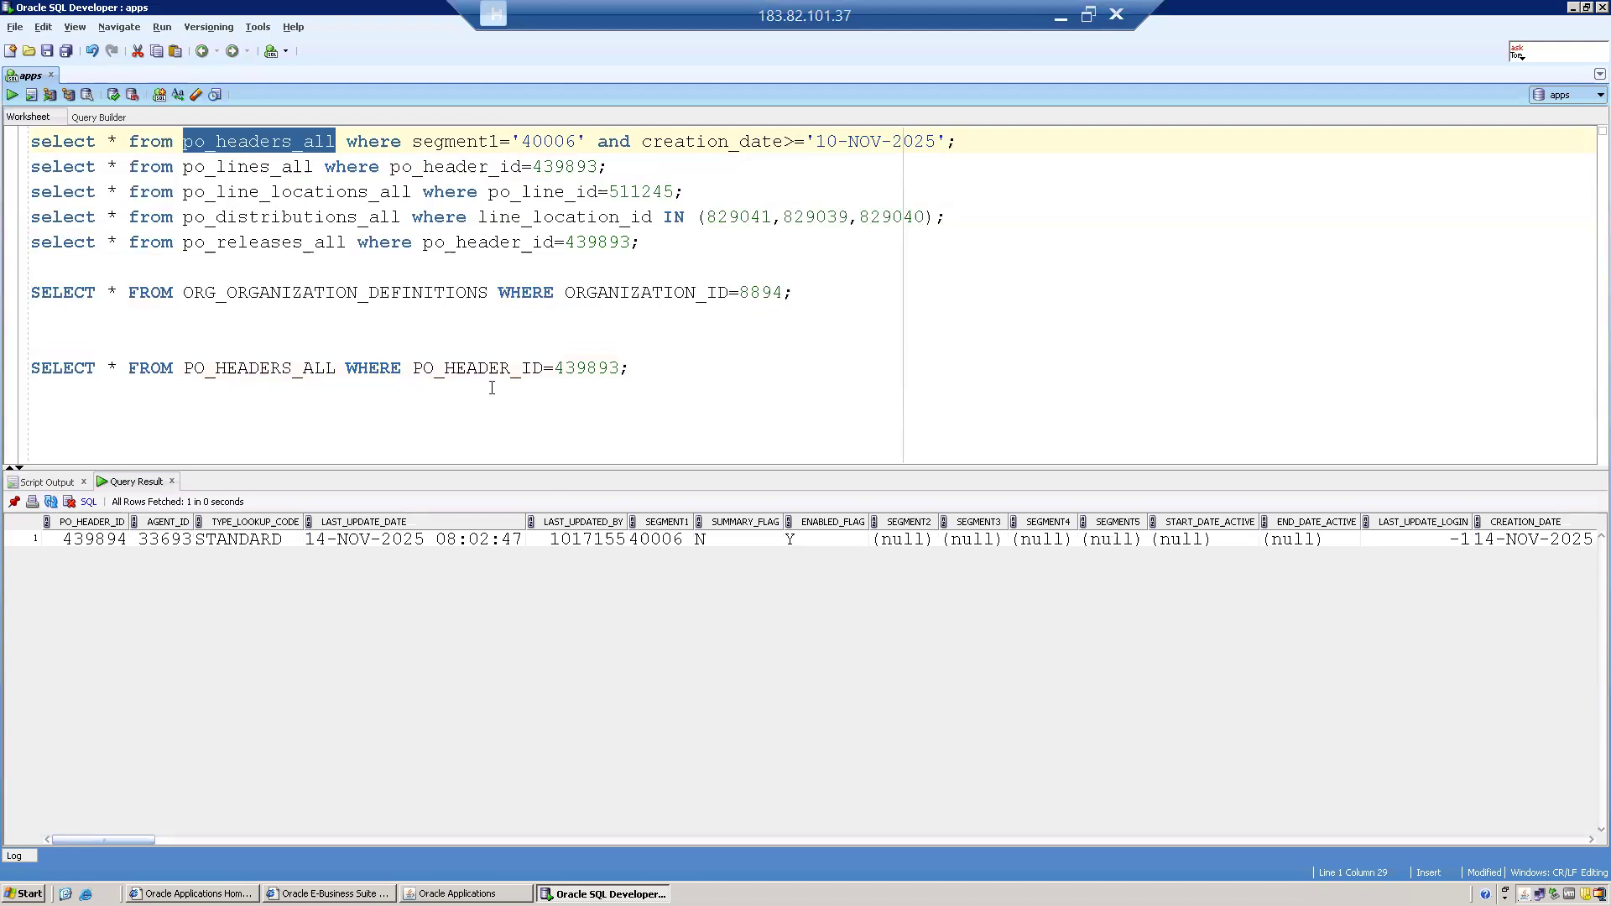
# Examine the standard purchase order header's columns through BLANKET_TOTAL_AMOUNT, including FROM_HEADER_ID
pyautogui.click(445, 534)
pyautogui.press('Right')
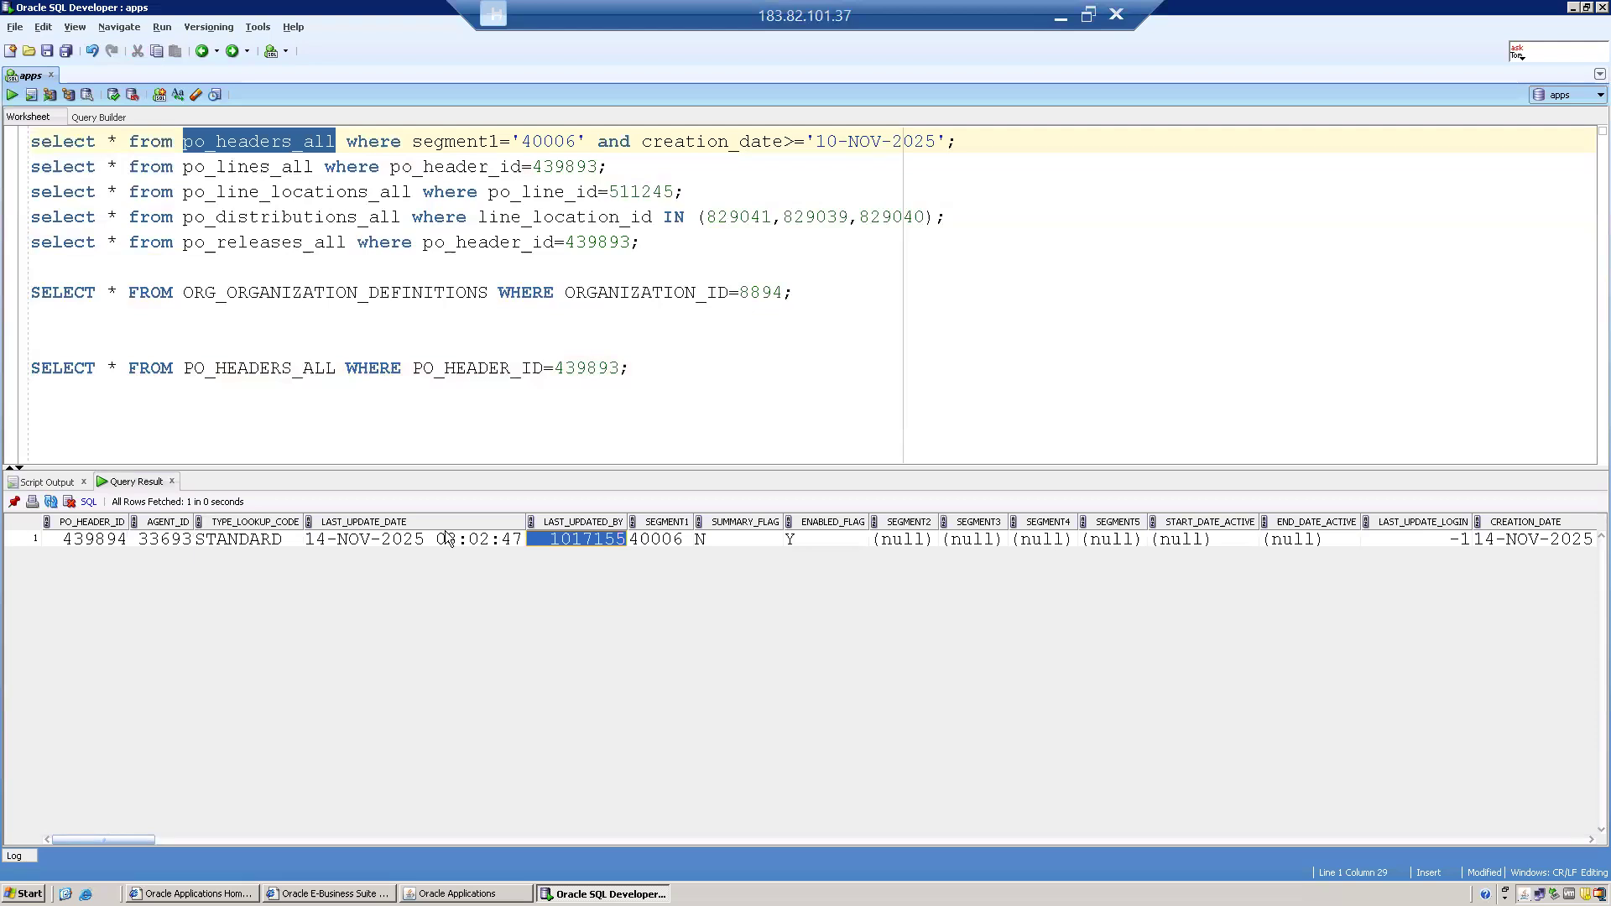
pyautogui.press('Right')
pyautogui.press('Right')
pyautogui.press('Right')
pyautogui.press('Right')
pyautogui.press('Right')
pyautogui.press('Right')
pyautogui.press('Right')
pyautogui.press('Right')
pyautogui.press('Right')
pyautogui.press('Right')
pyautogui.press('Right')
pyautogui.press('Right')
pyautogui.press('Right')
pyautogui.press('Right')
pyautogui.press('Right')
pyautogui.press('Right')
pyautogui.press('Right')
pyautogui.press('Right')
pyautogui.press('Right')
pyautogui.press('Right')
pyautogui.press('Right')
pyautogui.press('Right')
pyautogui.press('Right')
pyautogui.press('Right')
pyautogui.press('Right')
pyautogui.press('Right')
pyautogui.press('Right')
pyautogui.press('Right')
pyautogui.press('Right')
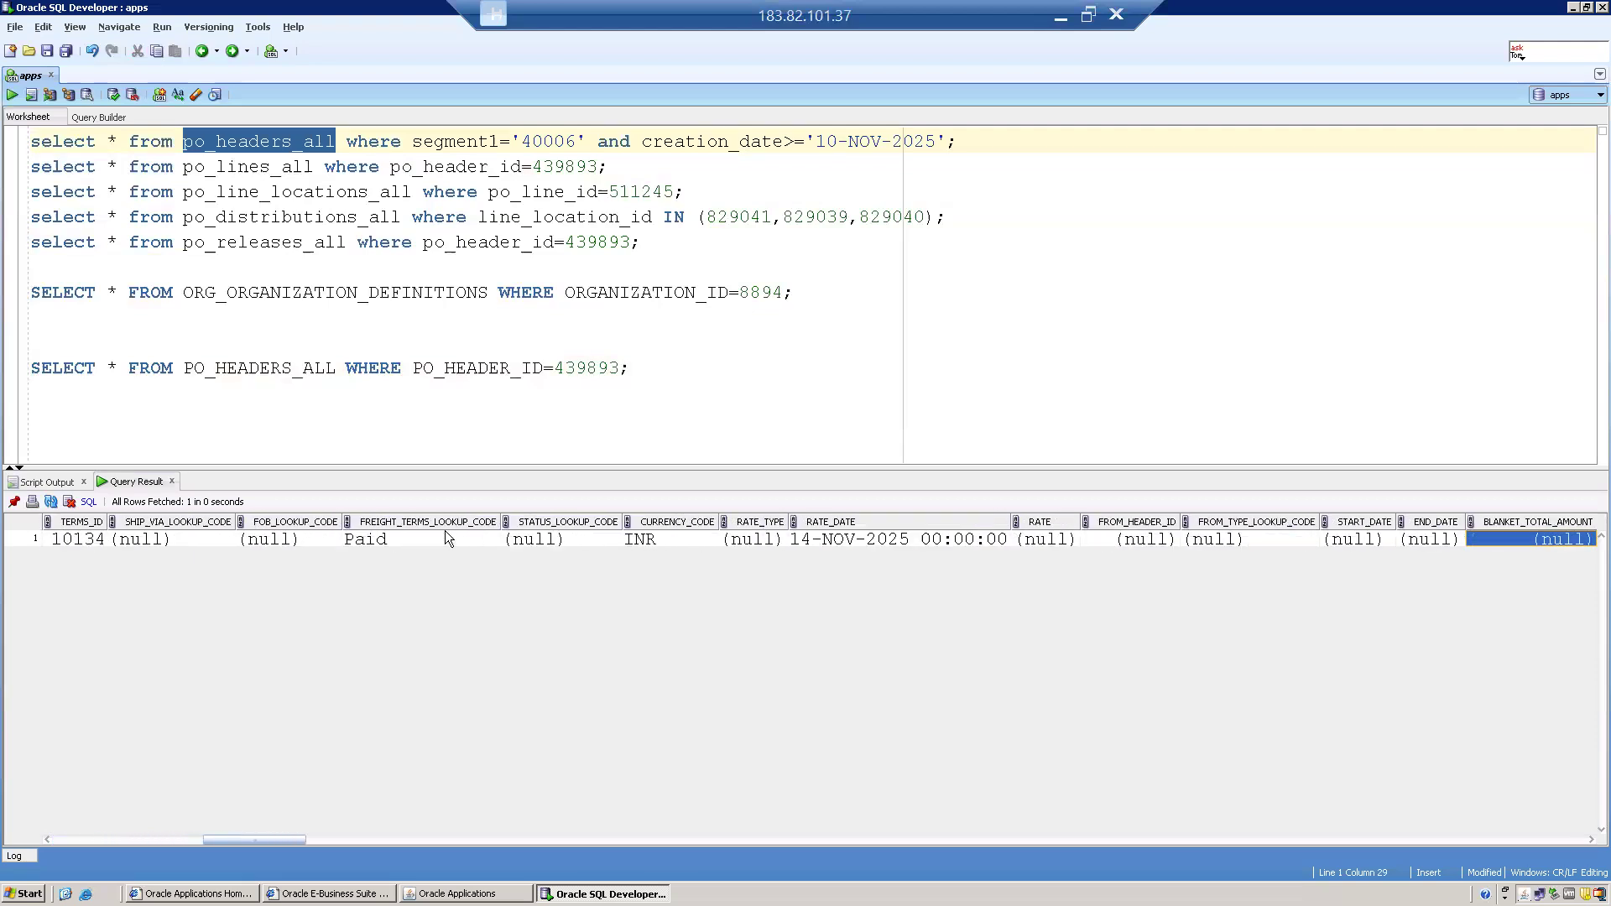
# Restore the remote desktop window down, switch to Chrome and open a new browser tab
pyautogui.click(1088, 15)
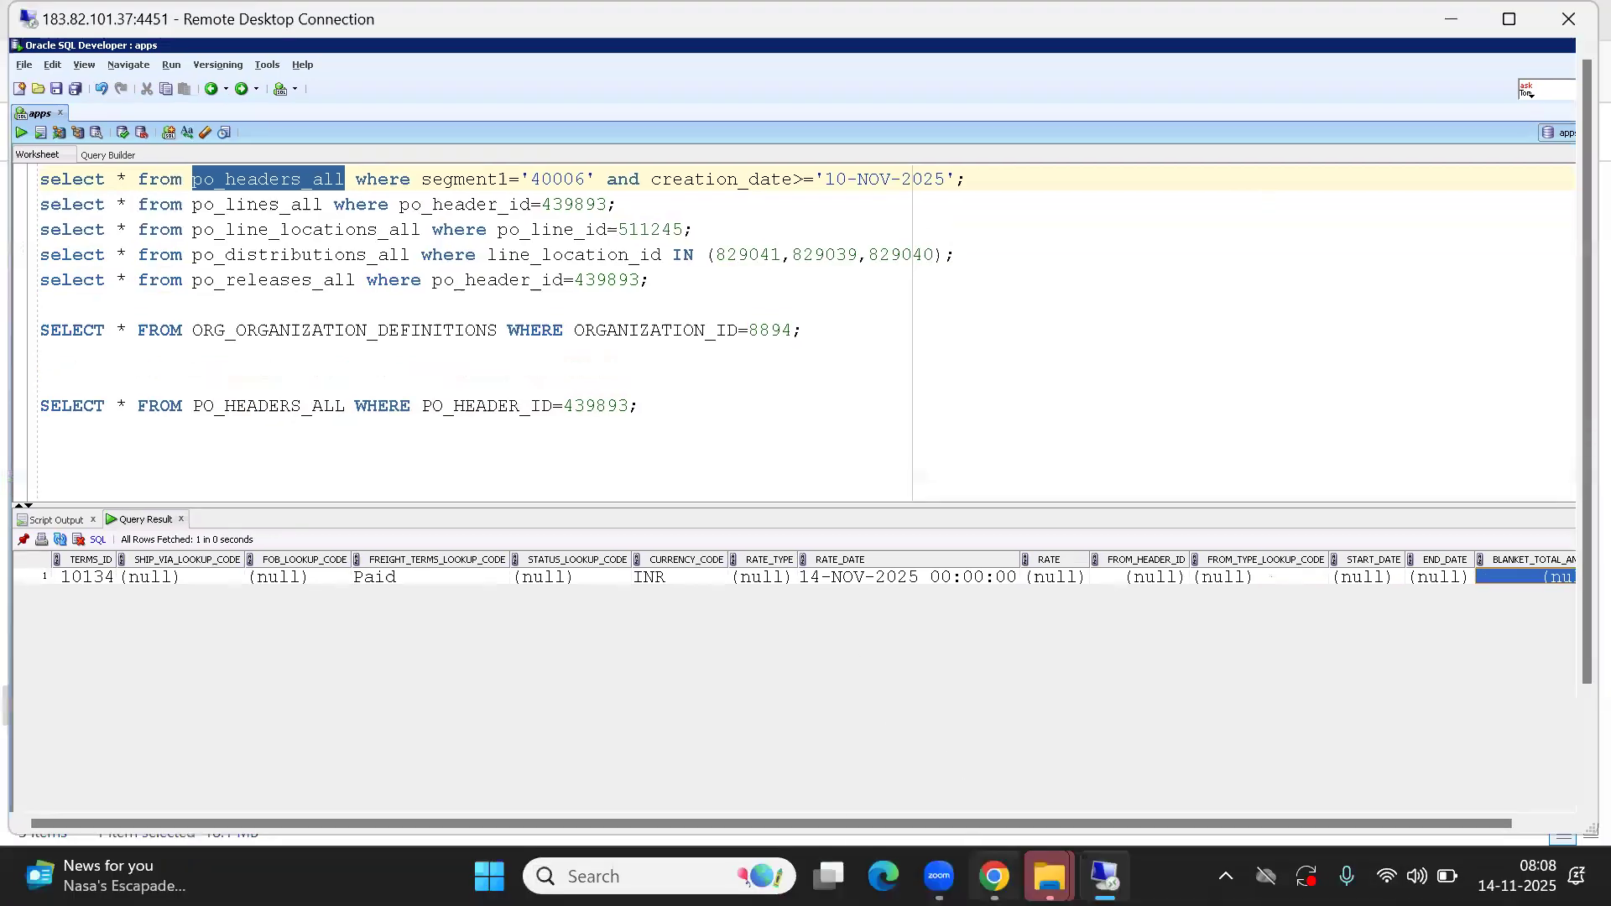
pyautogui.click(994, 876)
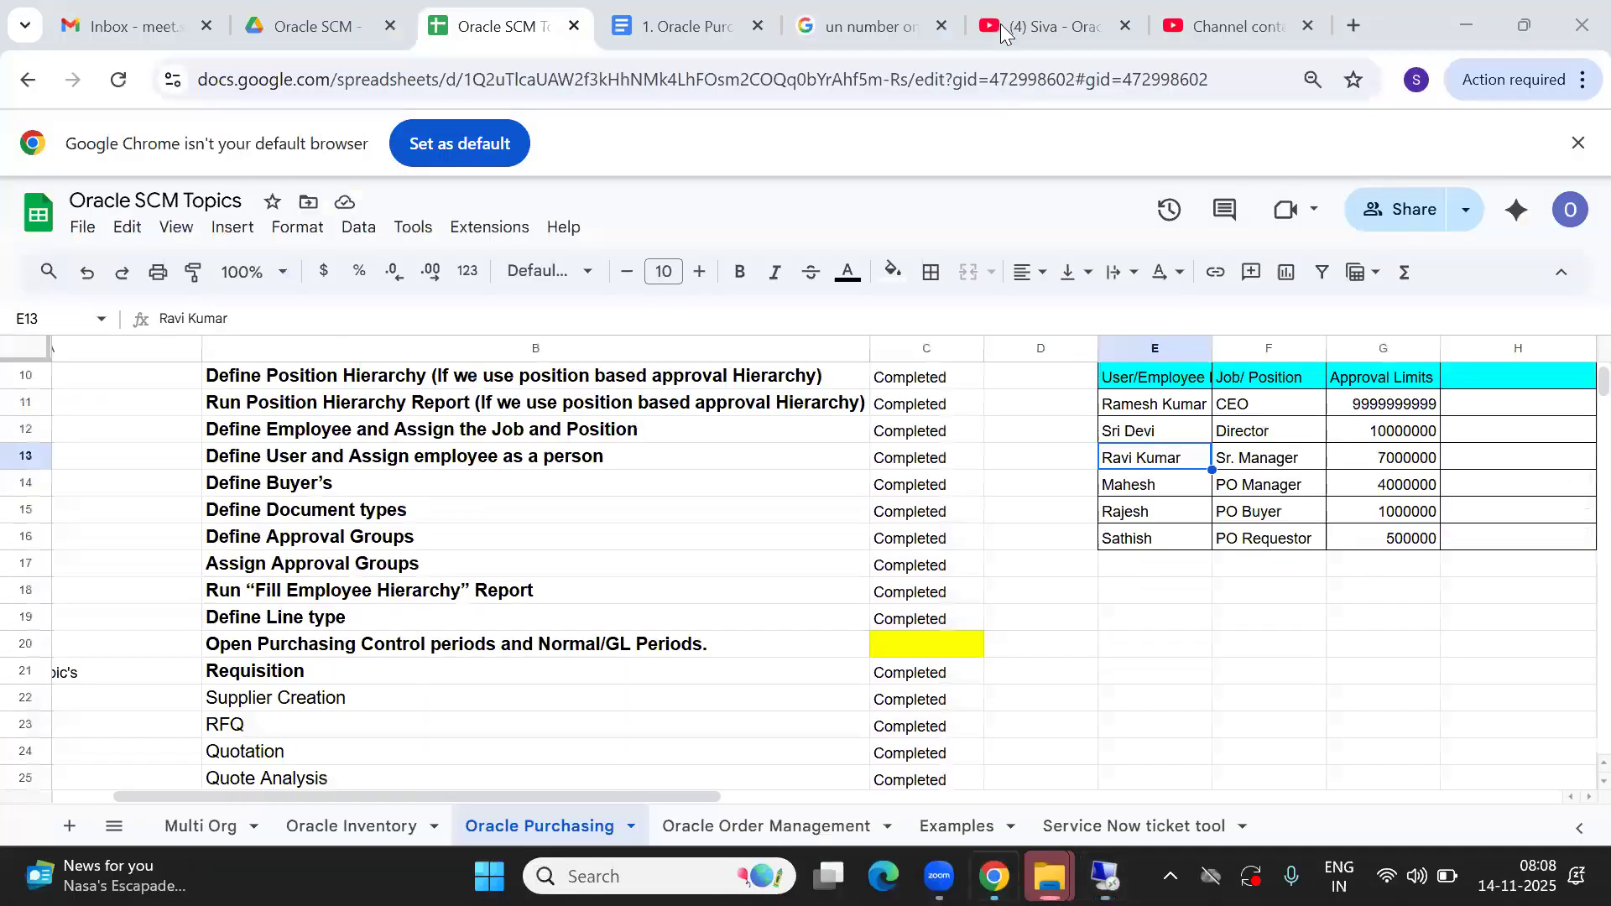
pyautogui.click(1357, 22)
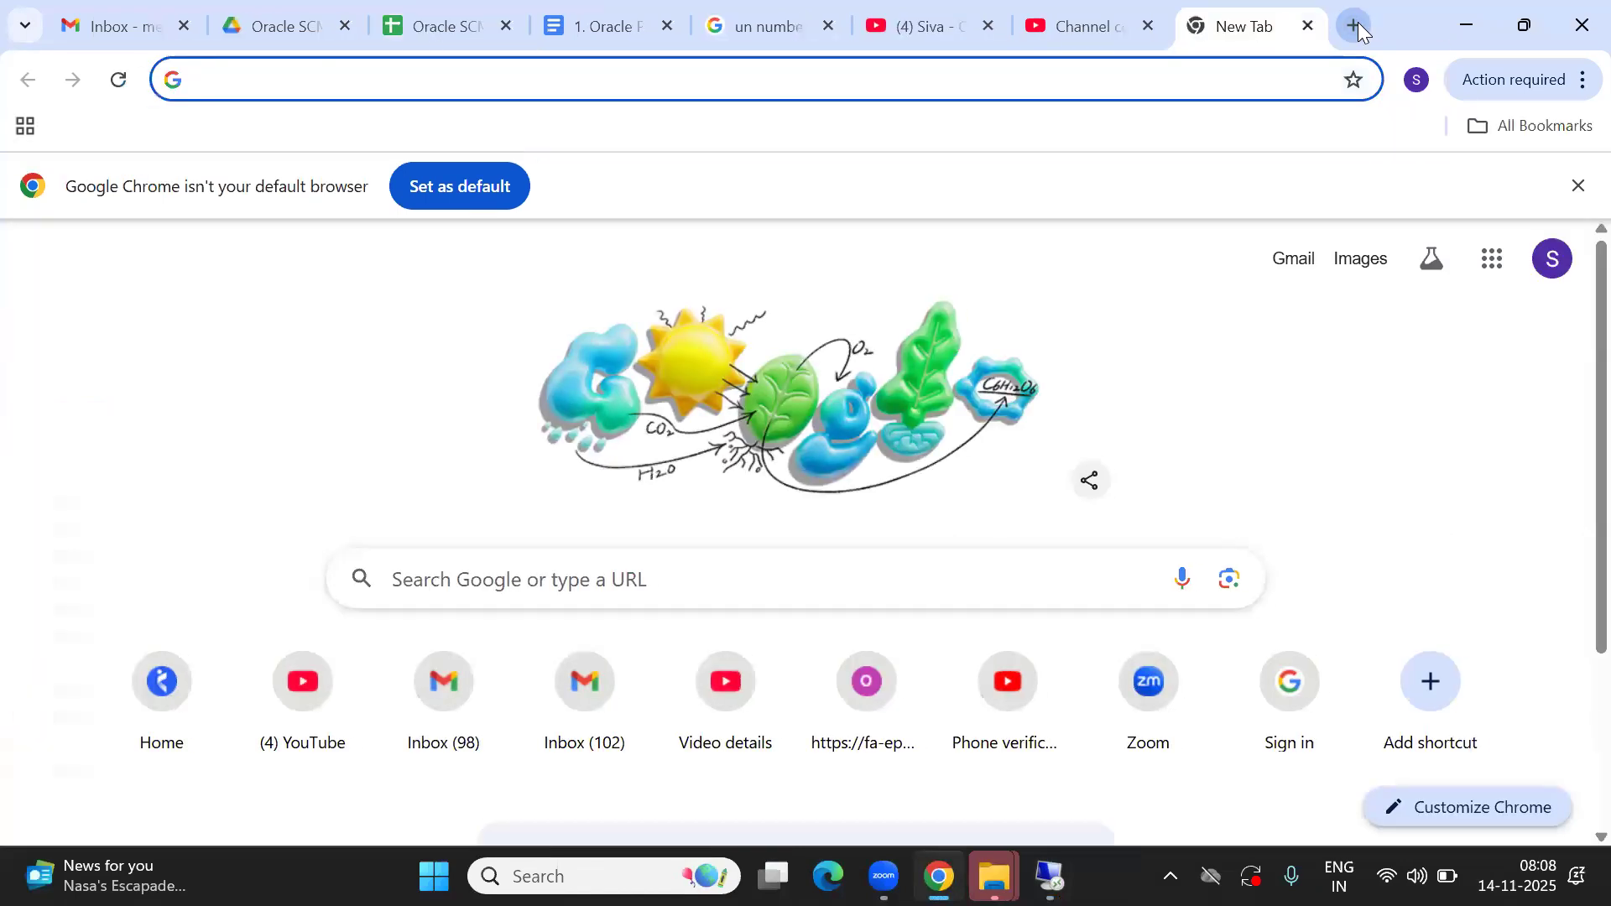
pyautogui.hotkey('ctrl', 'v')
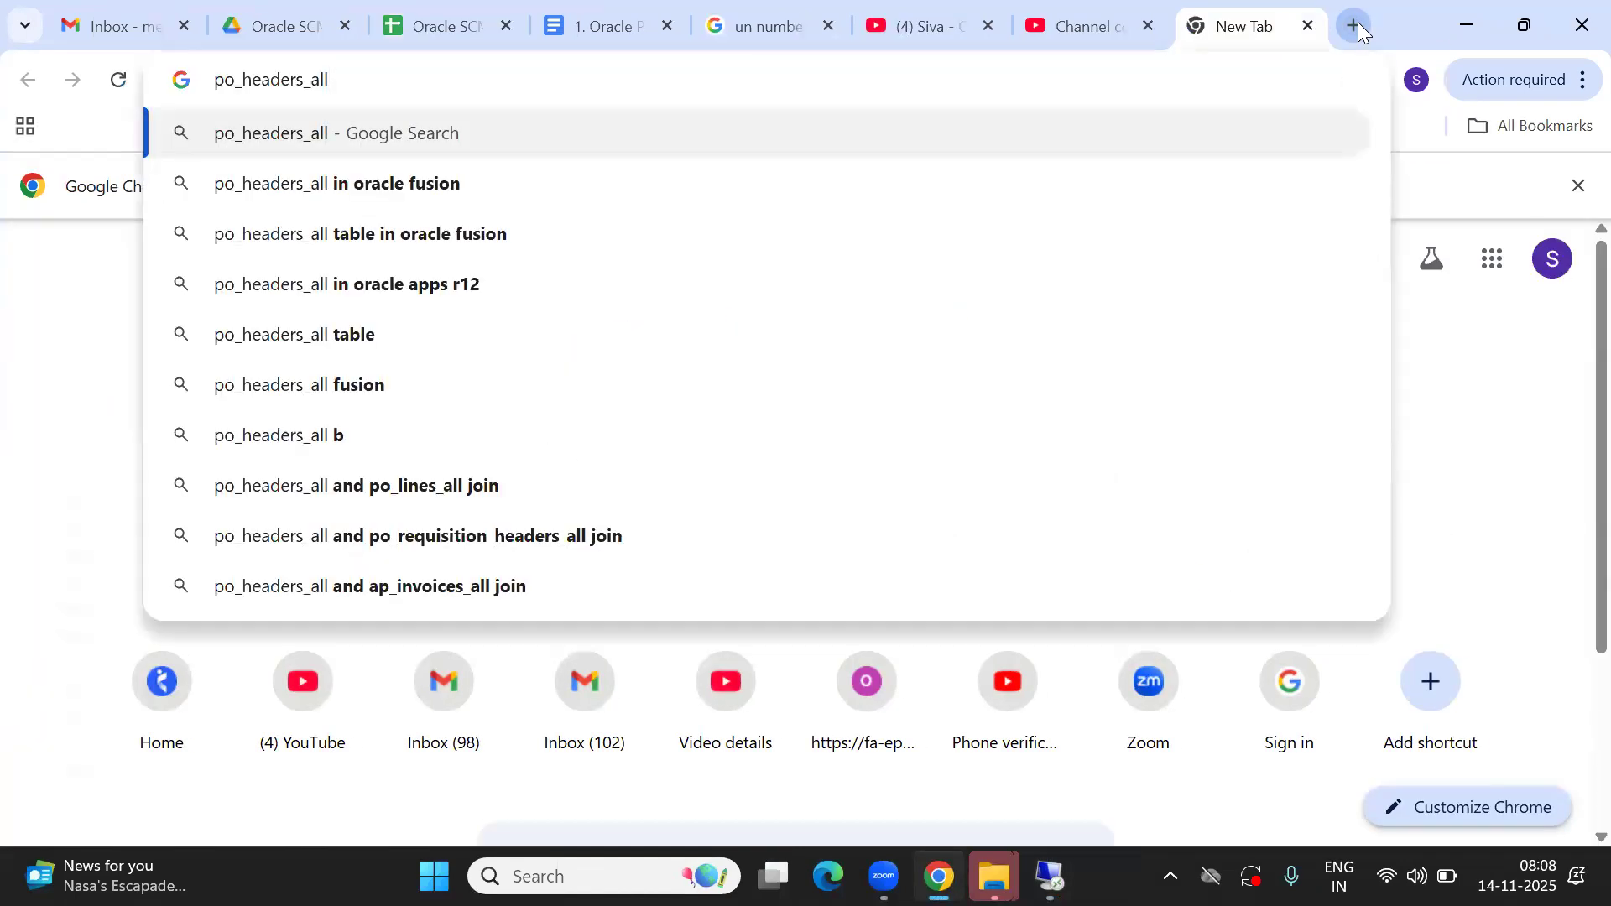
pyautogui.press('BackSpace')
pyautogui.press('BackSpace')
pyautogui.press('BackSpace')
pyautogui.press('BackSpace')
pyautogui.press('BackSpace')
pyautogui.press('BackSpace')
pyautogui.press('BackSpace')
pyautogui.press('BackSpace')
pyautogui.press('BackSpace')
pyautogui.press('BackSpace')
pyautogui.press('BackSpace')
pyautogui.press('BackSpace')
pyautogui.press('BackSpace')
pyautogui.press('BackSpace')
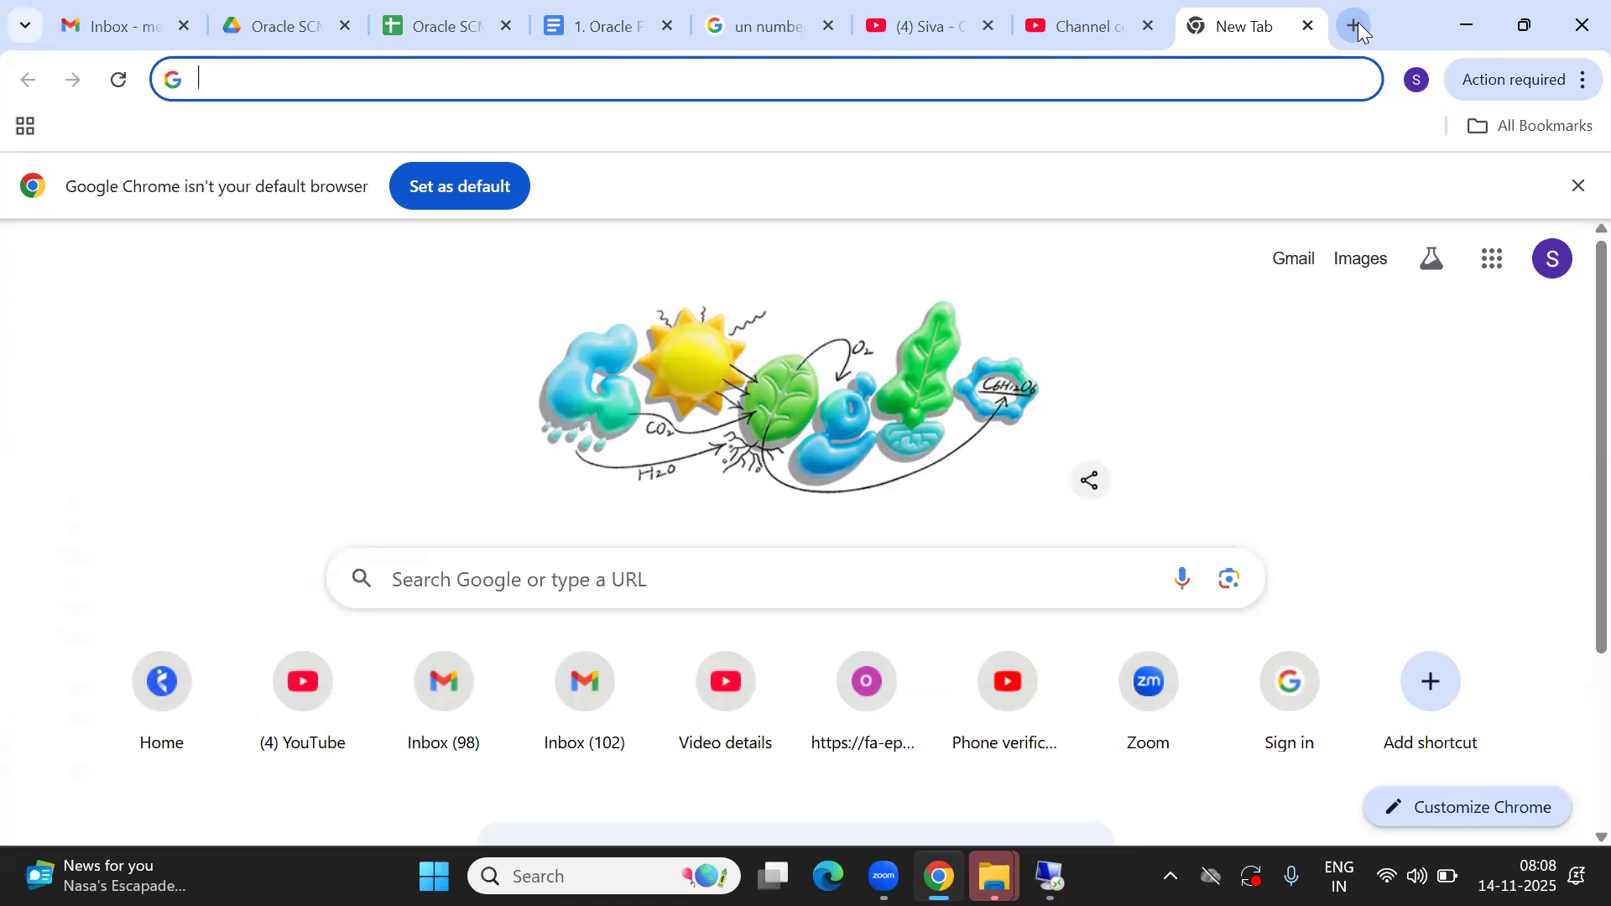
pyautogui.write('PO')
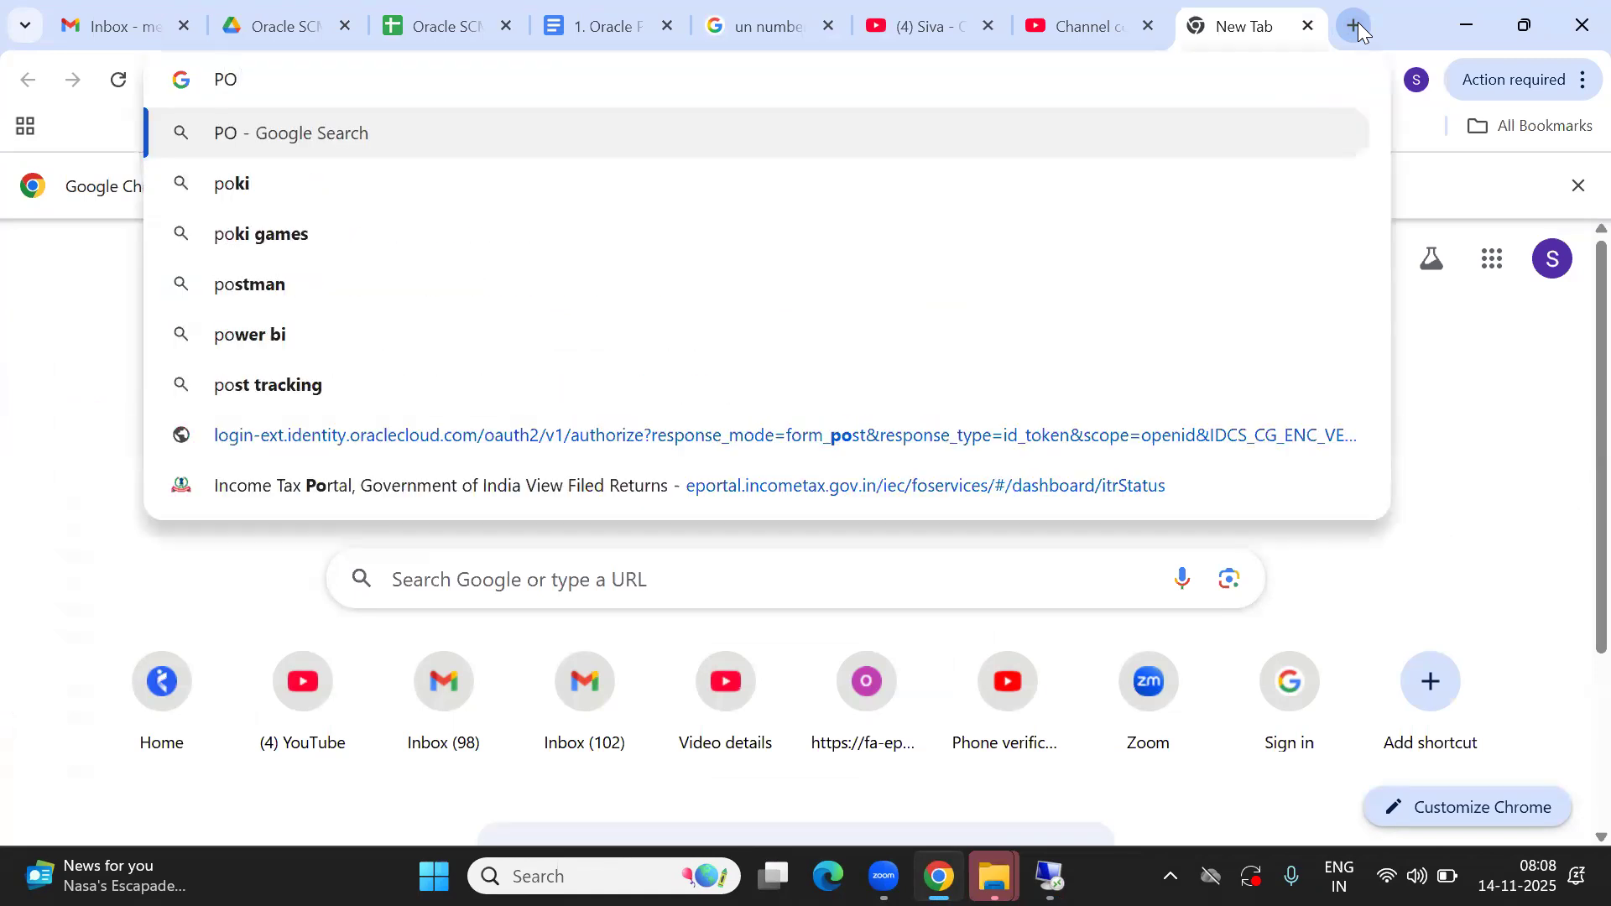
pyautogui.write('_')
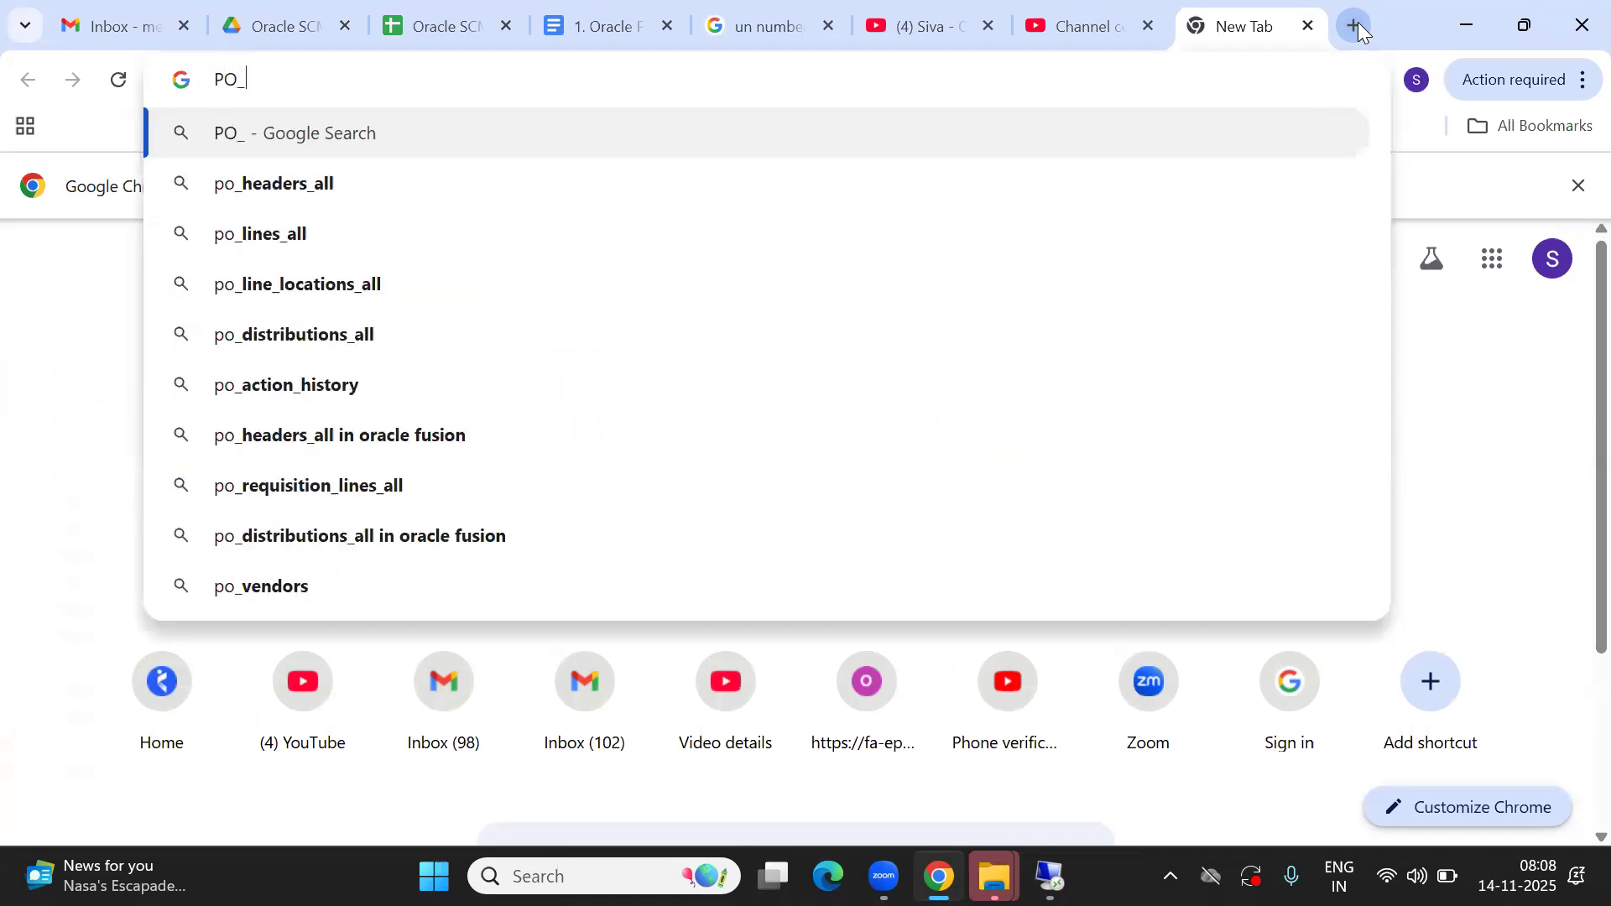
pyautogui.press('Down')
pyautogui.press('Down')
pyautogui.press('Down')
pyautogui.press('Down')
pyautogui.press('Down')
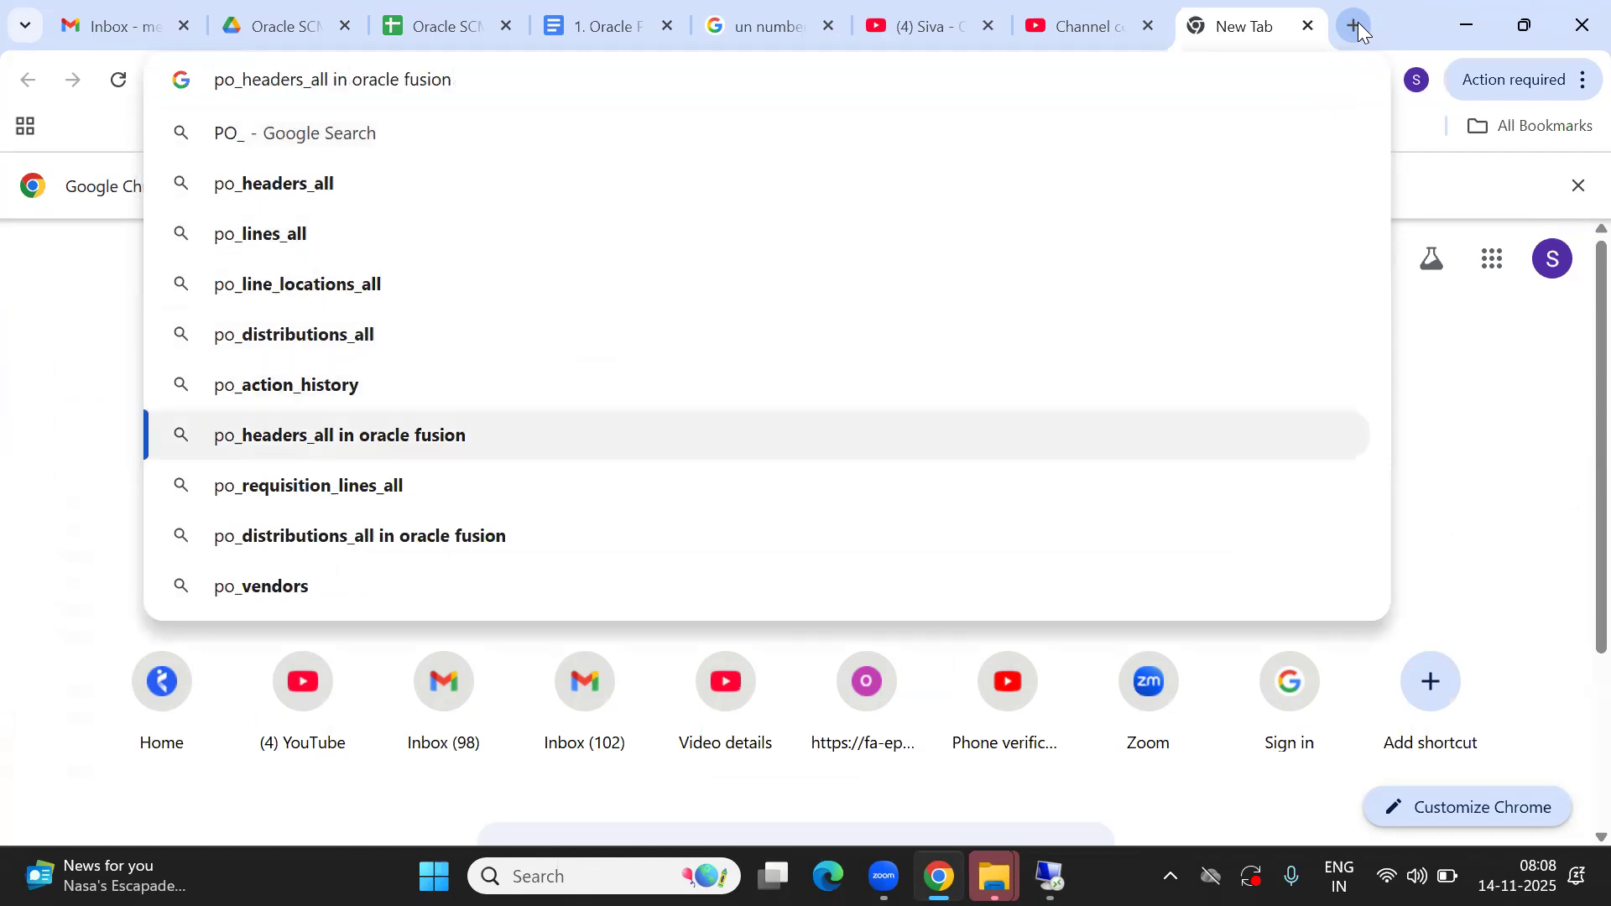
pyautogui.press('Up')
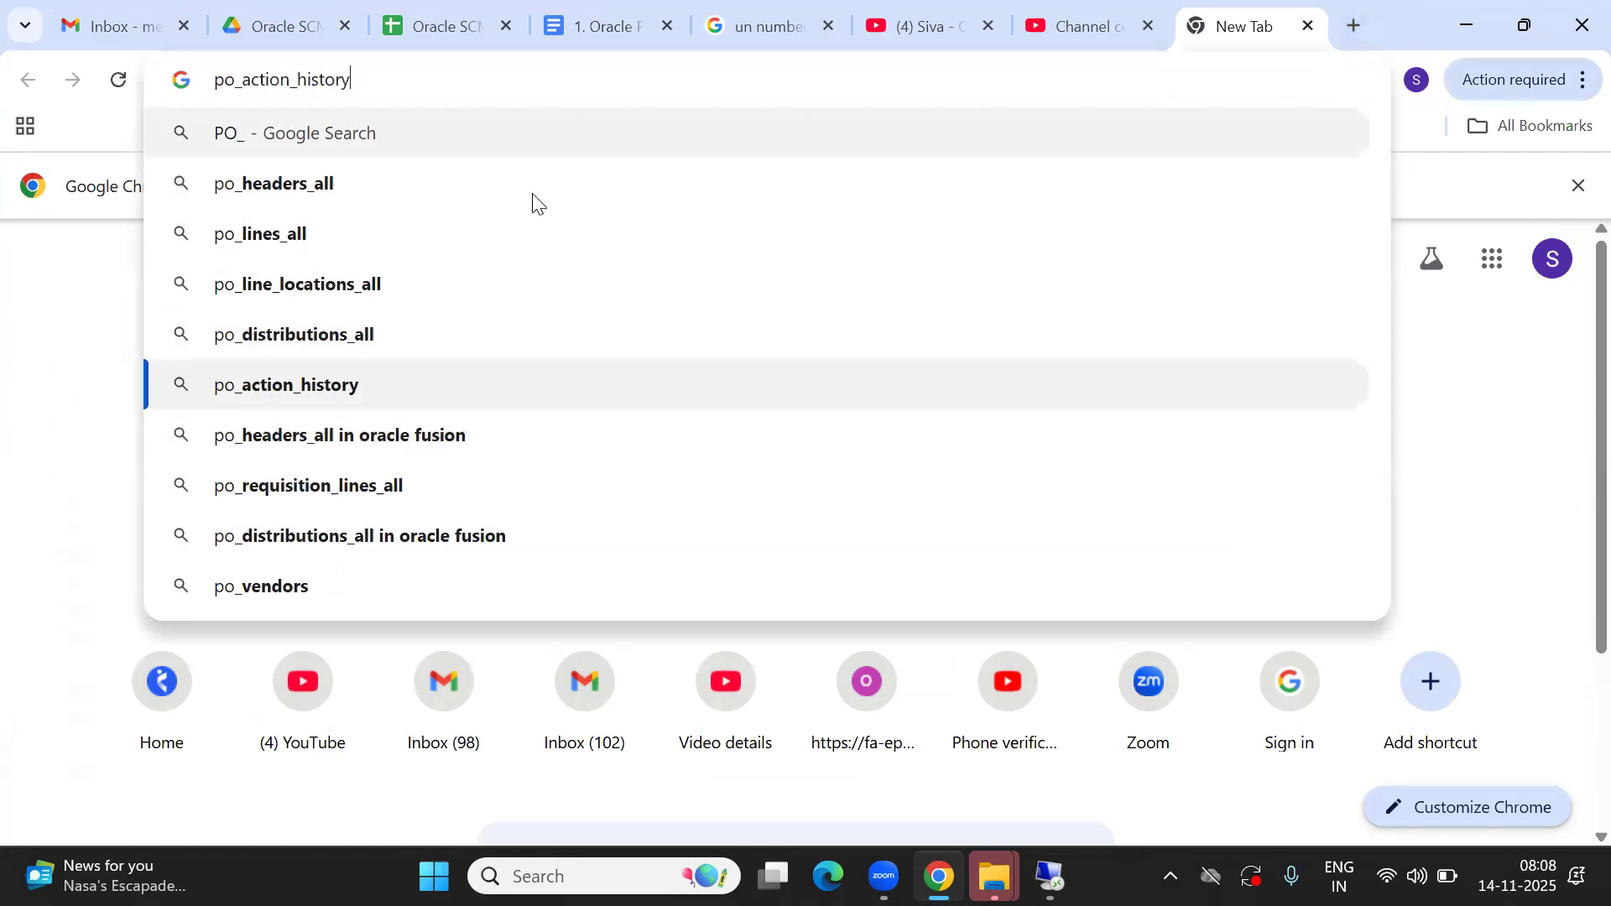
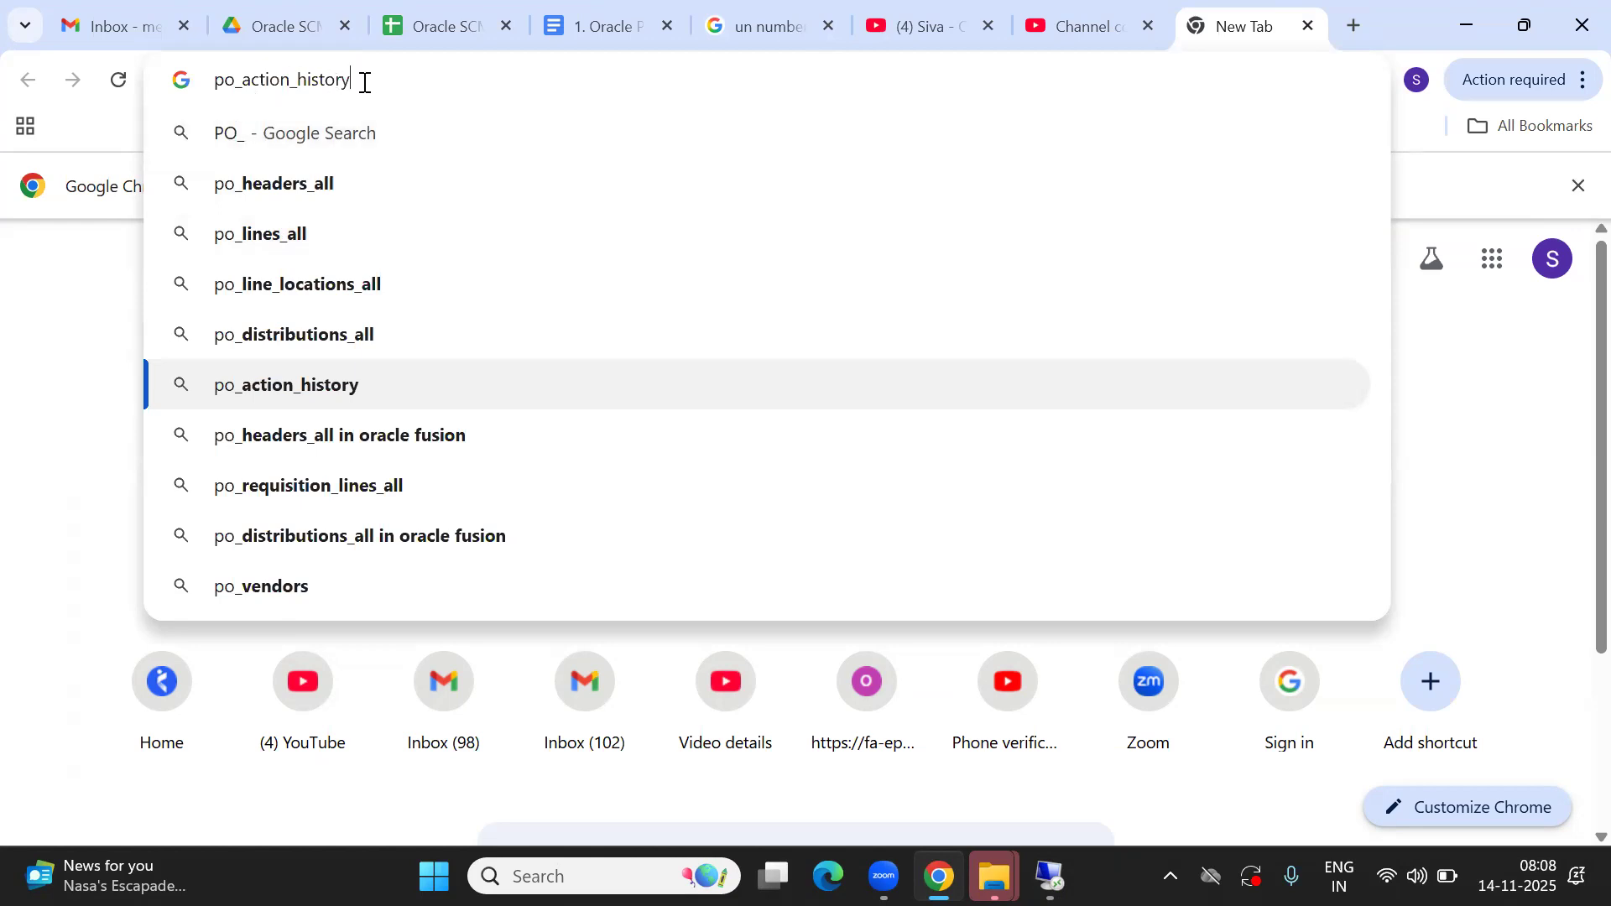
pyautogui.press('BackSpace')
pyautogui.press('BackSpace')
pyautogui.press('BackSpace')
pyautogui.press('BackSpace')
pyautogui.press('BackSpace')
pyautogui.press('BackSpace')
pyautogui.press('BackSpace')
pyautogui.press('BackSpace')
pyautogui.press('BackSpace')
pyautogui.press('BackSpace')
pyautogui.press('BackSpace')
pyautogui.press('BackSpace')
pyautogui.press('BackSpace')
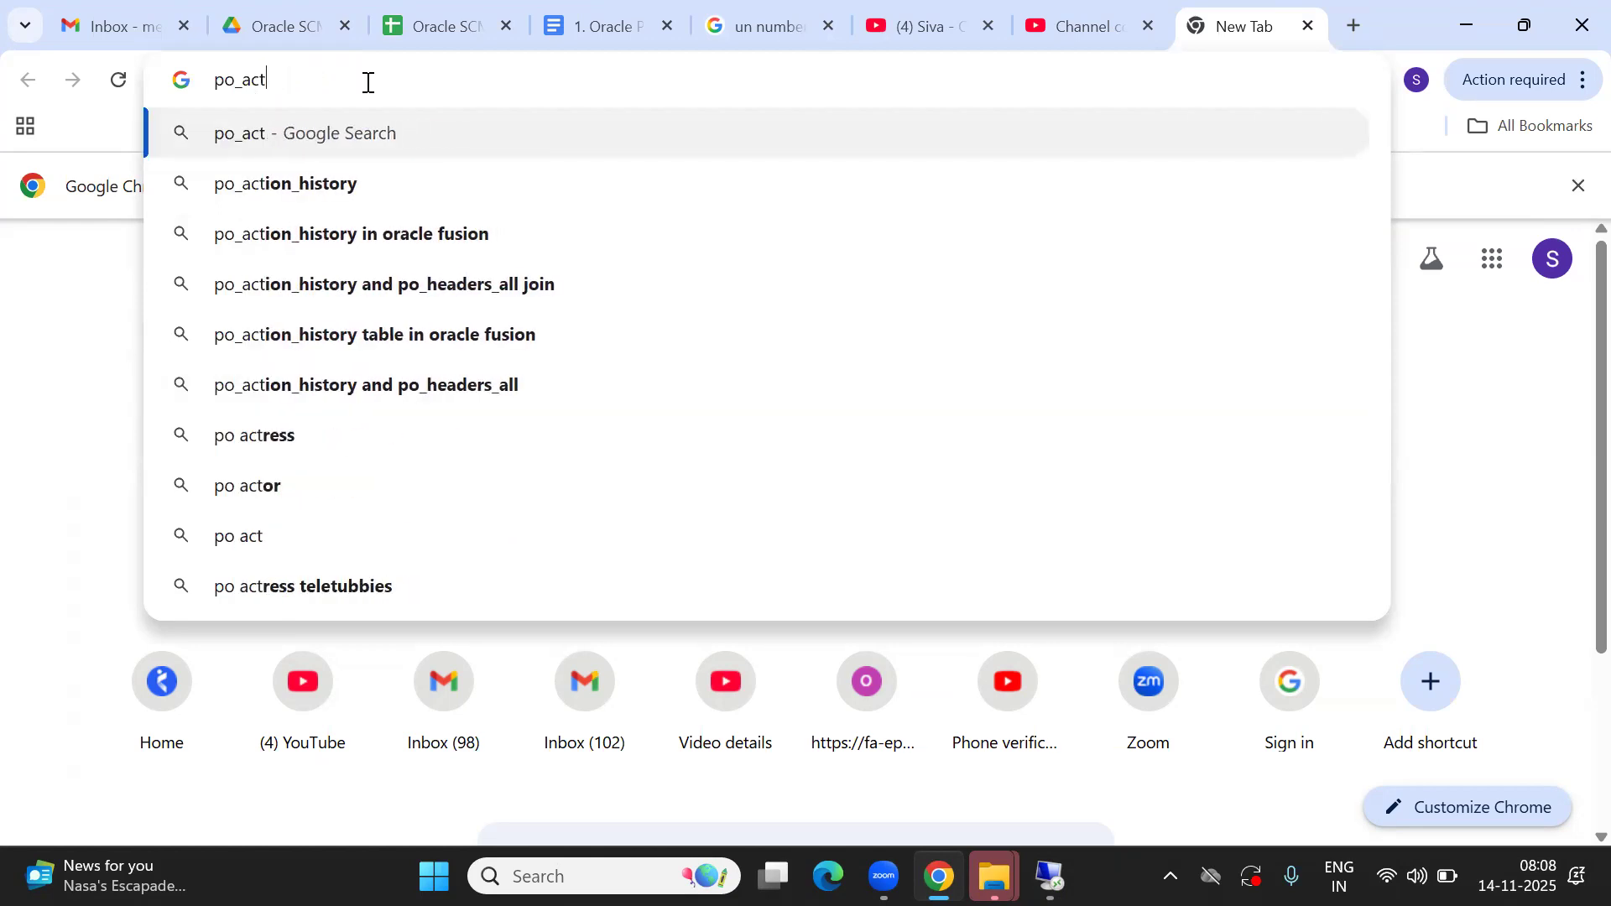
pyautogui.press('BackSpace')
pyautogui.press('BackSpace')
pyautogui.press('BackSpace')
pyautogui.press('BackSpace')
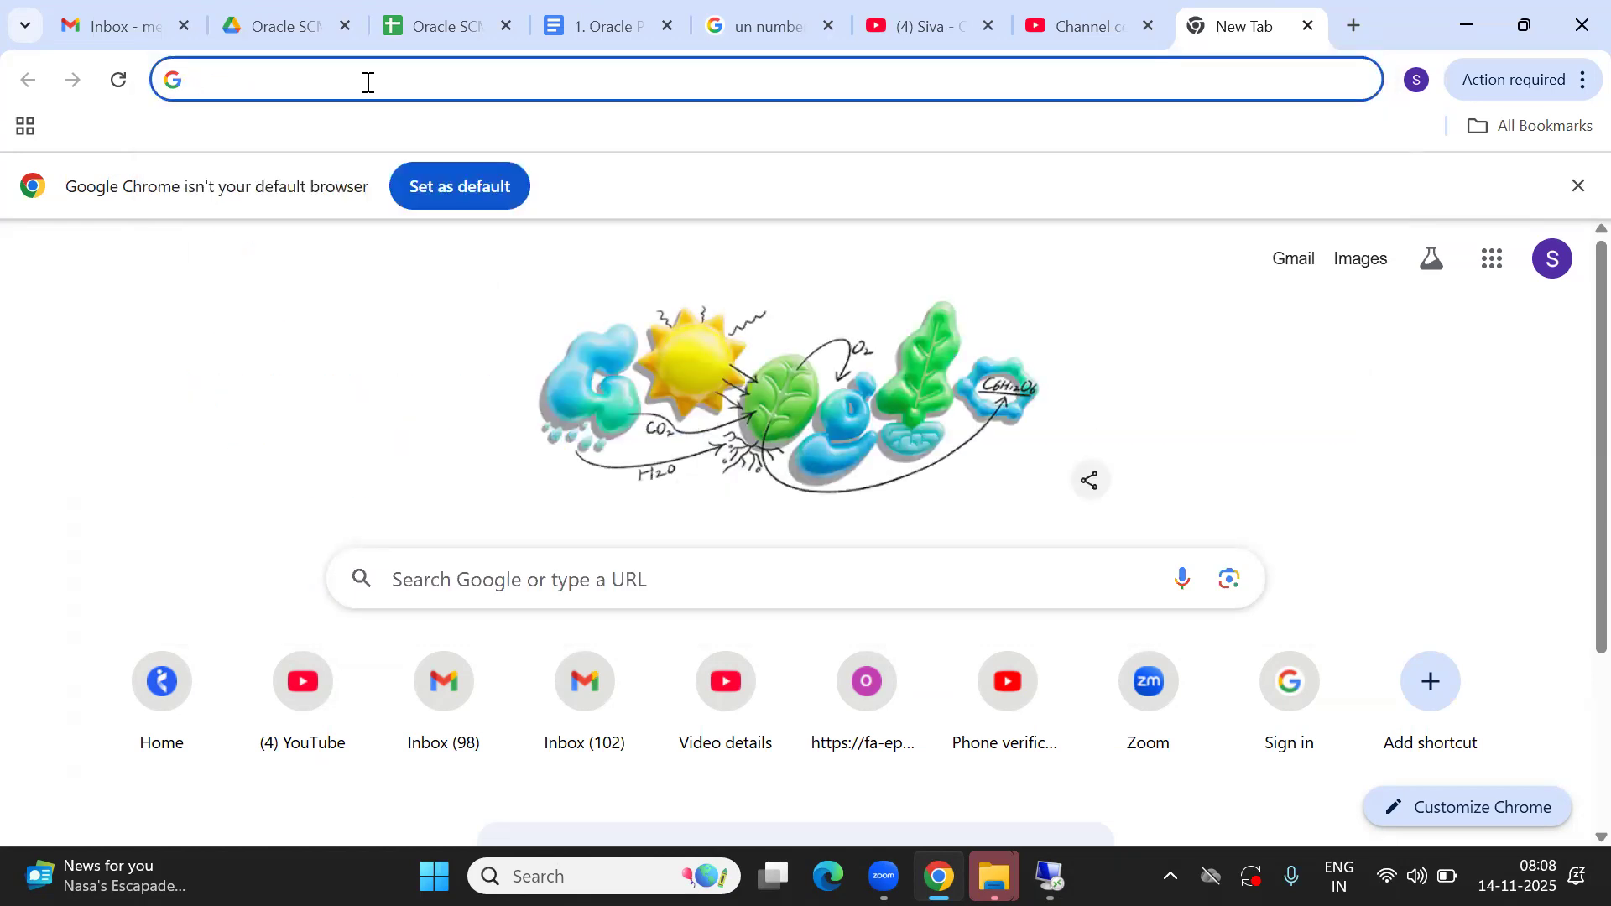
# Search Google for po_headers_all and open the etrm.live page for the PO.PO_HEADERS_ALL table in a separate tab, dismissing its ad
pyautogui.write('po_headers_all')
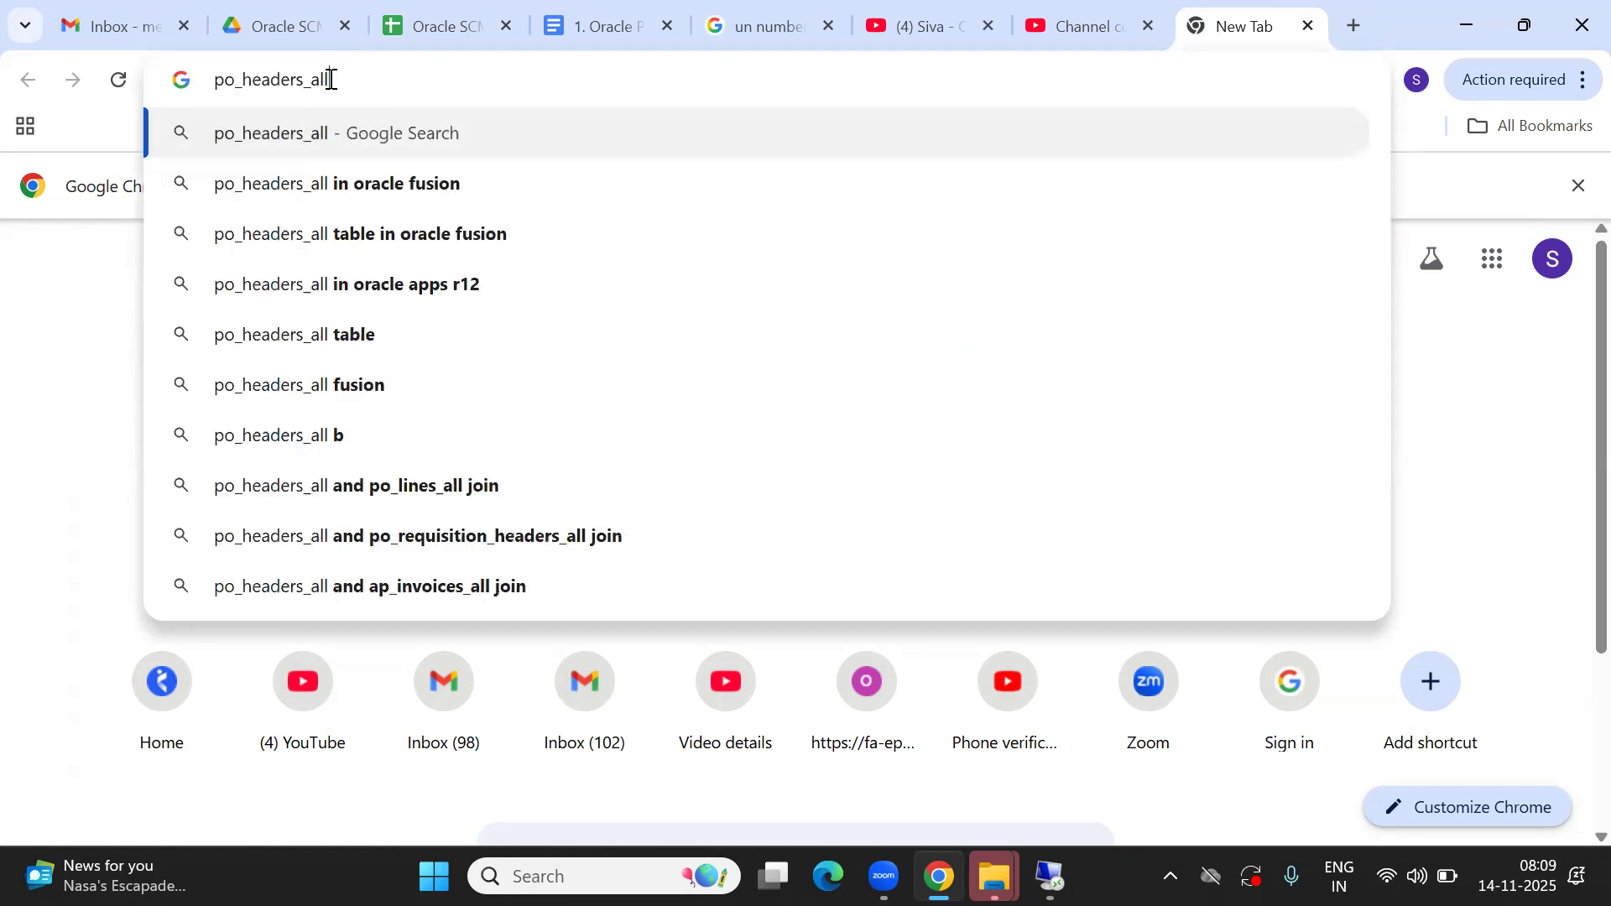
pyautogui.press('Return')
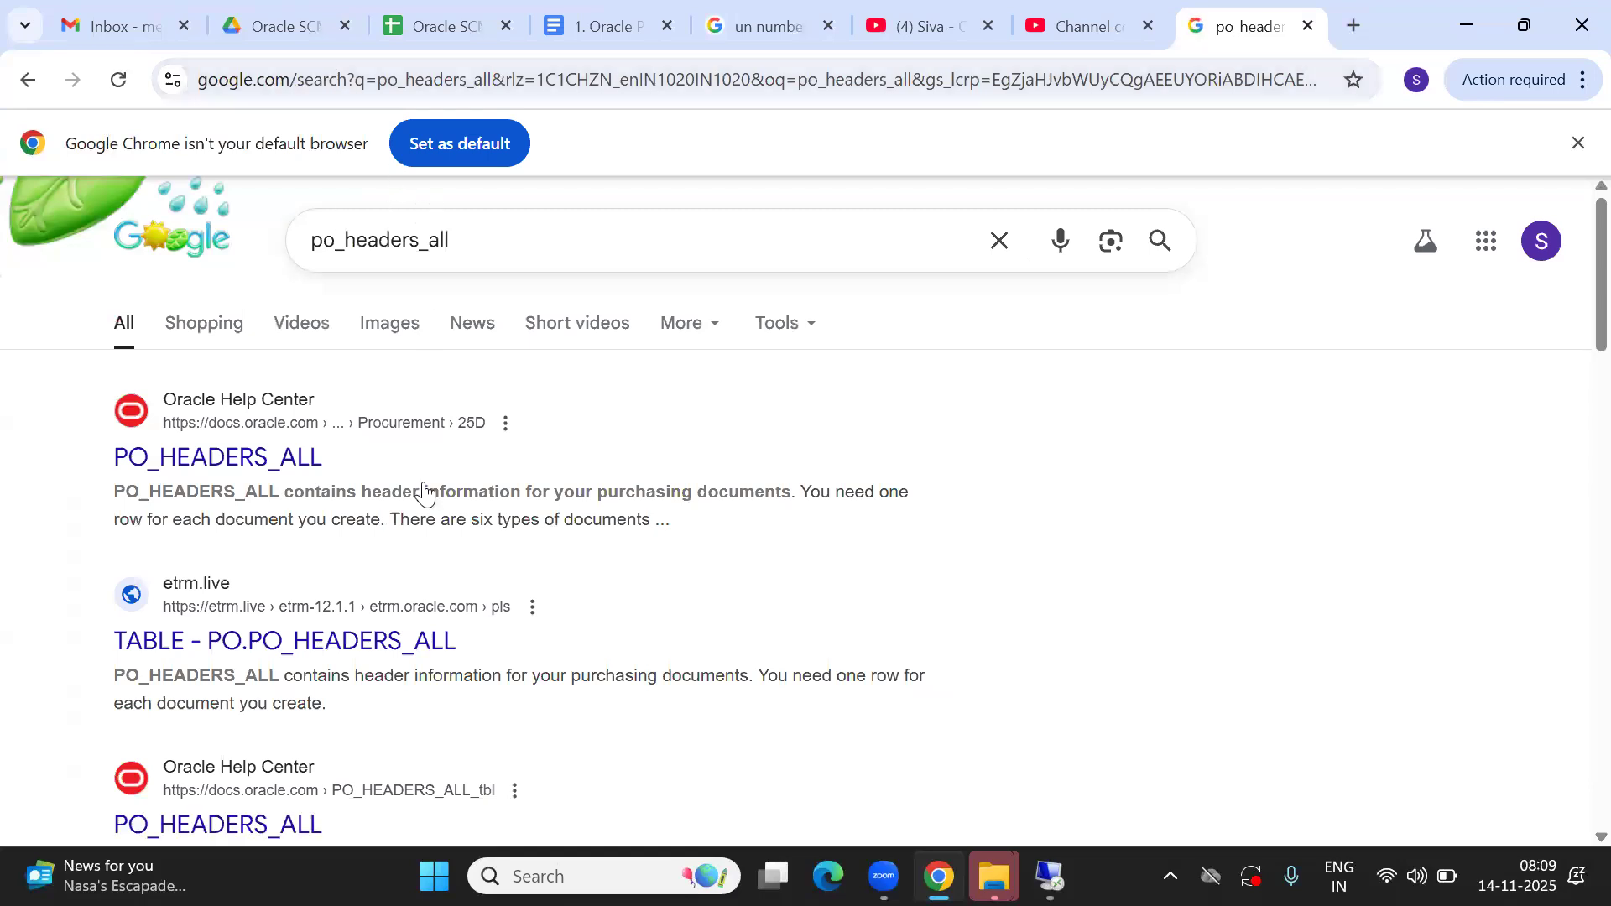
pyautogui.keyDown('ctrl'); pyautogui.click(297, 646); pyautogui.keyUp('ctrl')
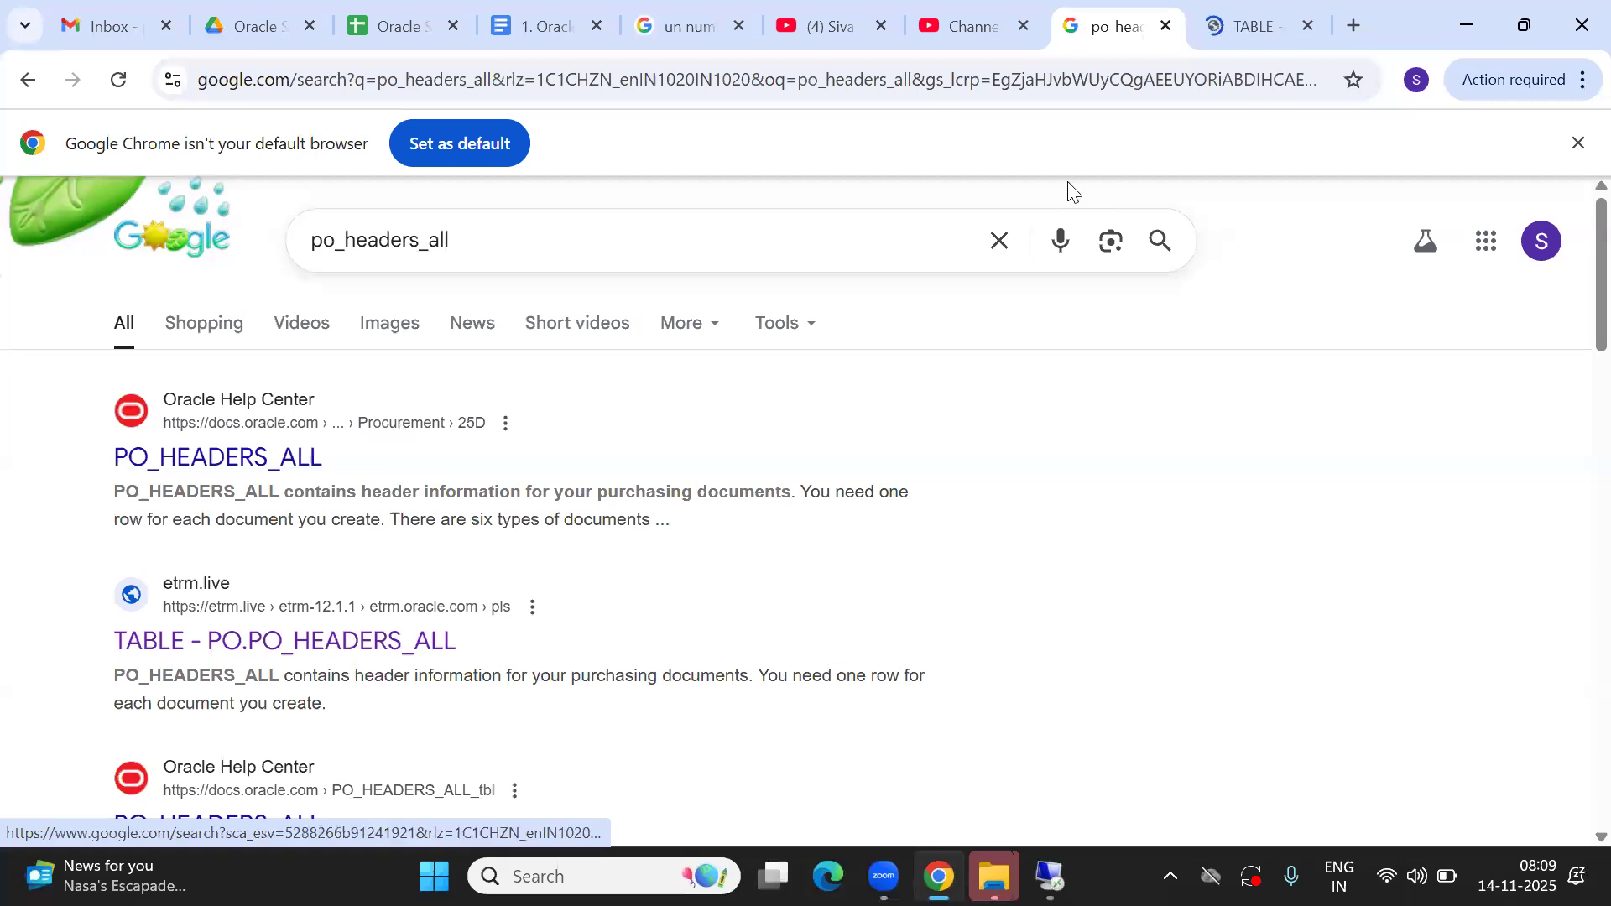
pyautogui.click(1255, 27)
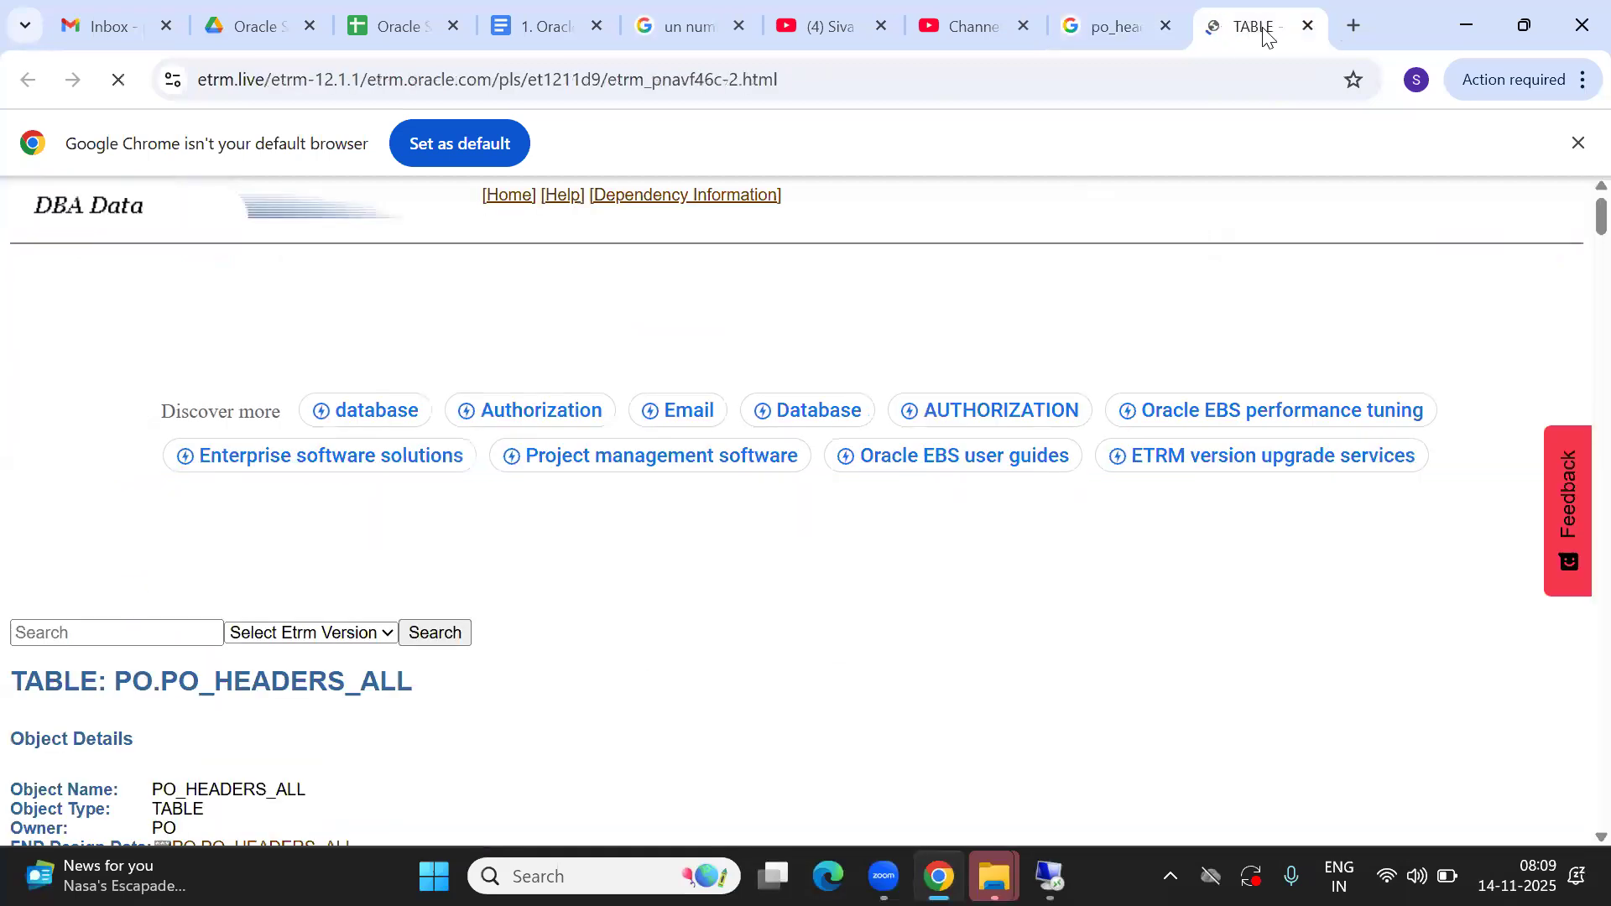
pyautogui.click(1114, 17)
pyautogui.click(1256, 14)
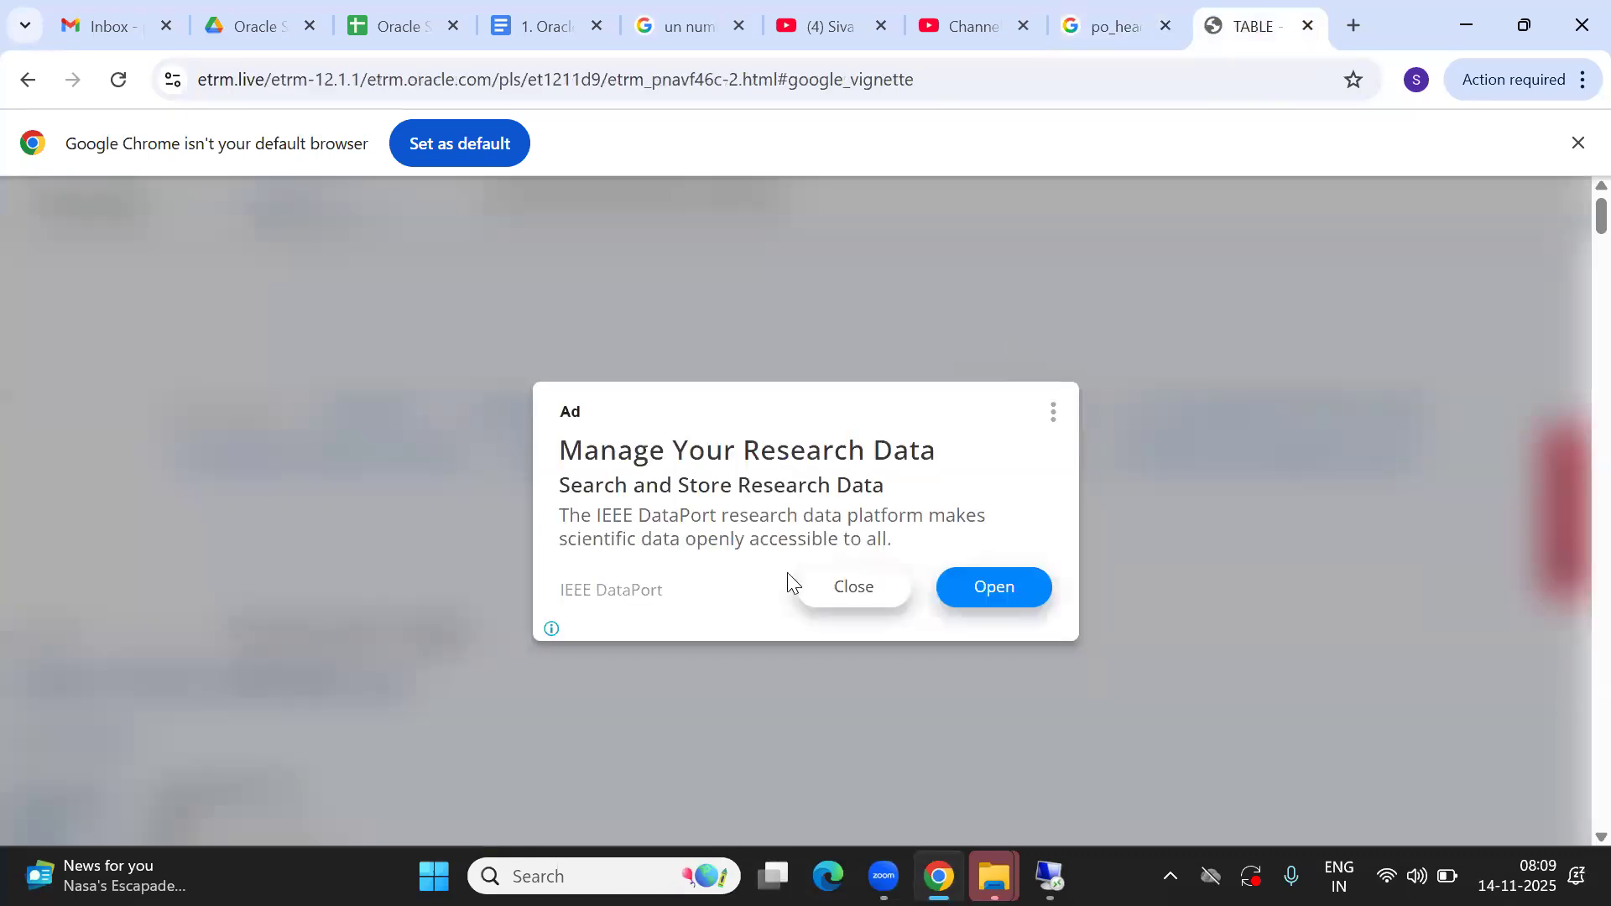
pyautogui.click(843, 589)
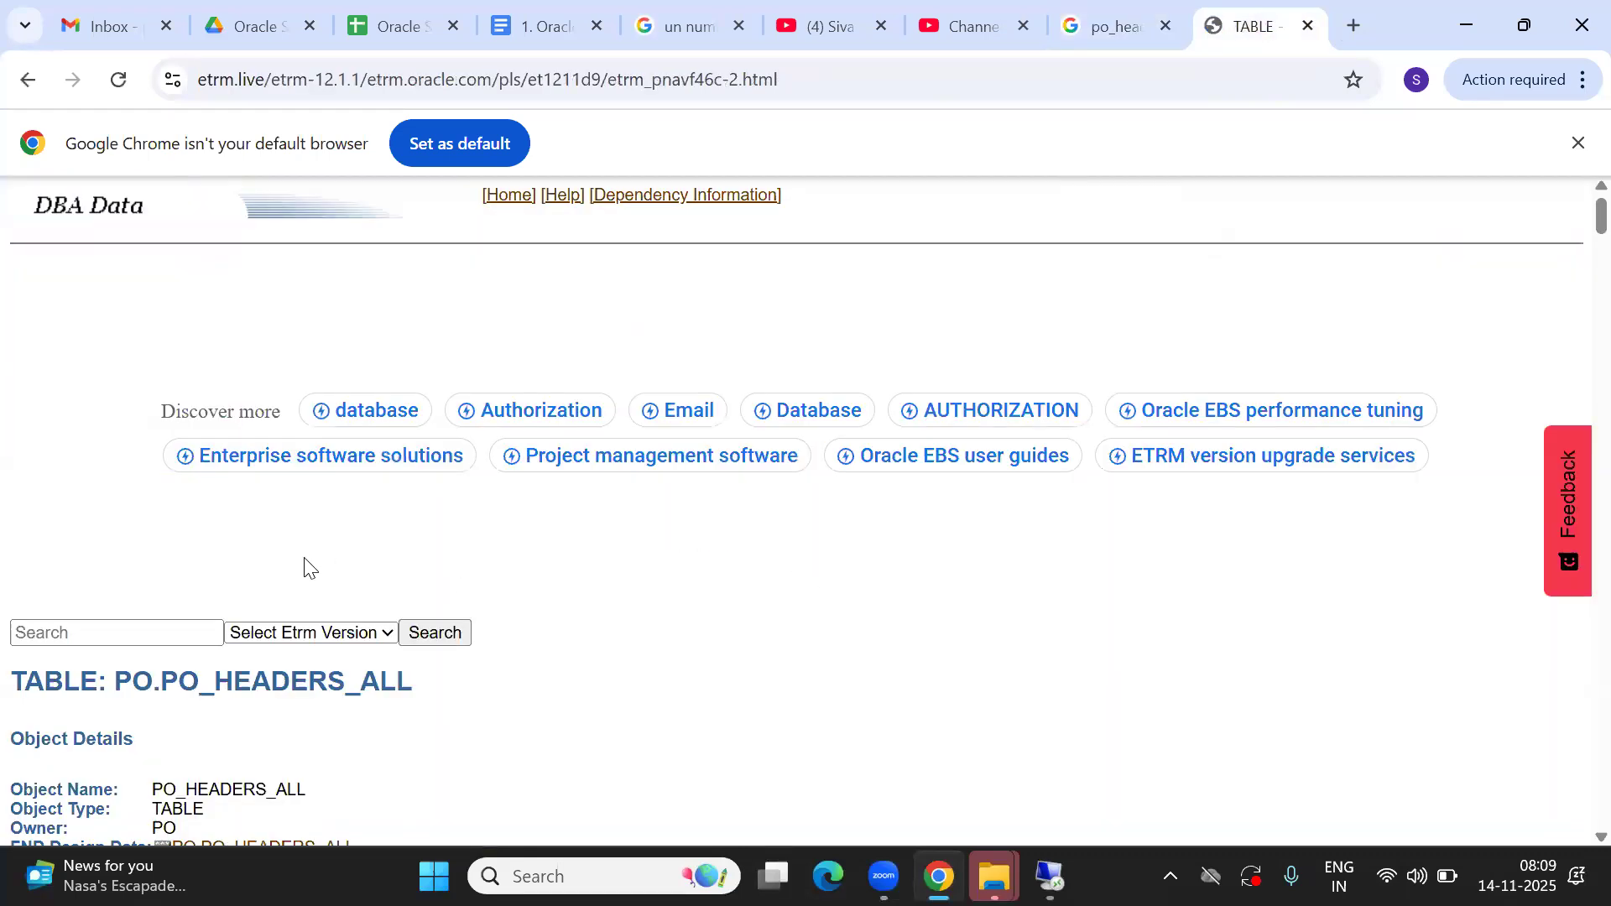
# Examine the etrm.live description of PO_HEADERS_ALL, including the document types it stores and the explanation of PO_HEADER_ID and SEGMENT1
pyautogui.scroll(-4, 306, 568)
pyautogui.scroll(-5, 306, 567)
pyautogui.scroll(-10, 306, 560)
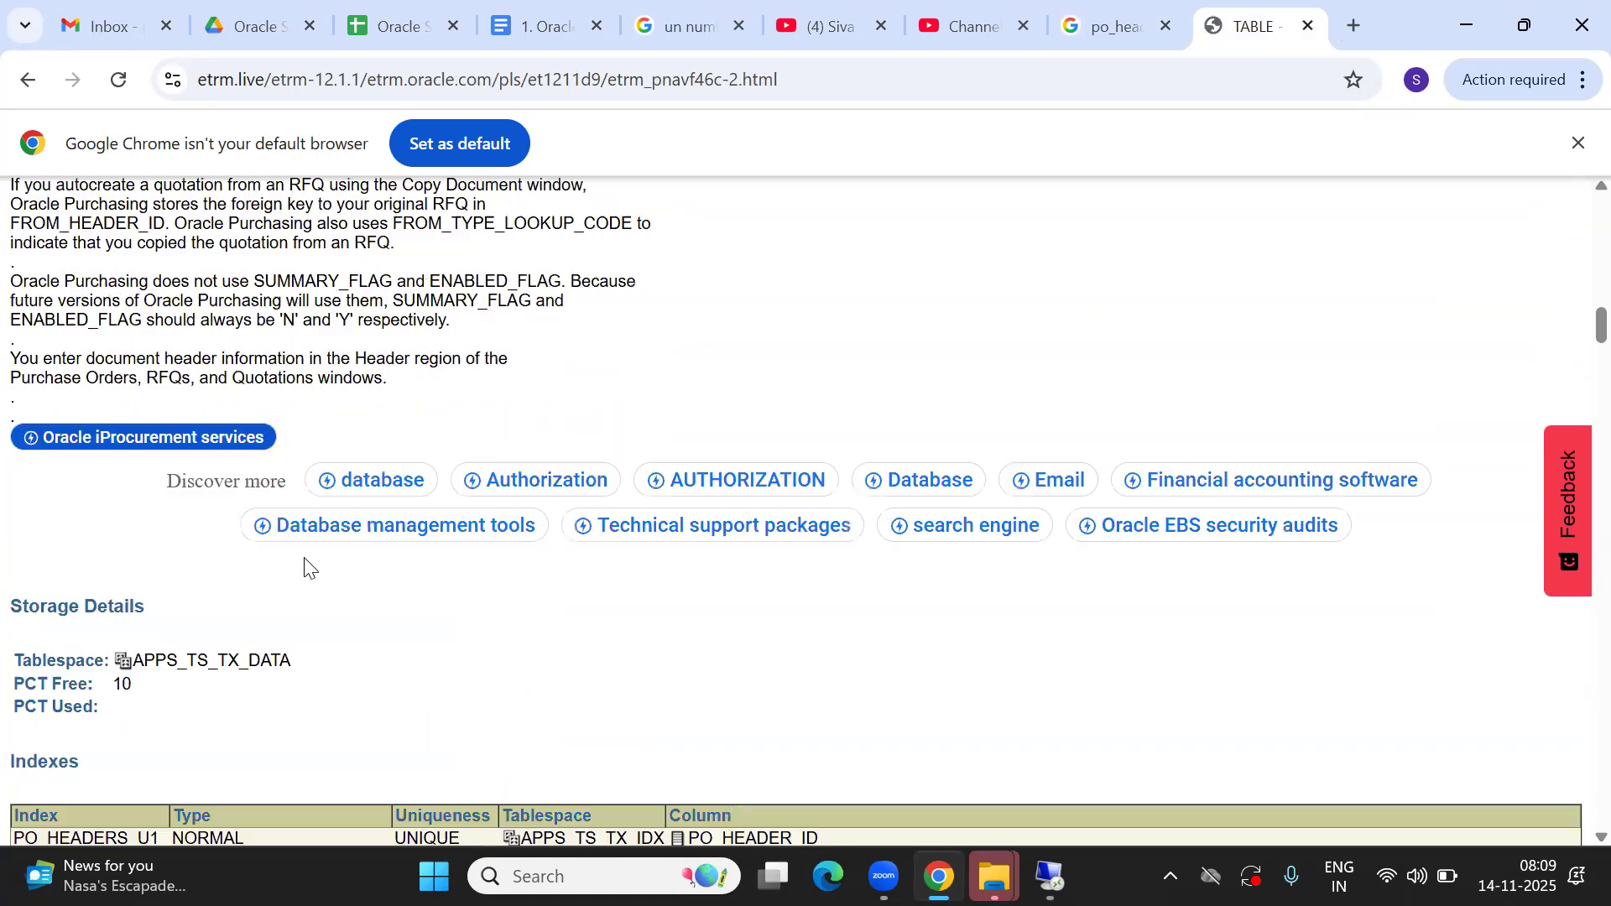
pyautogui.scroll(17, 306, 567)
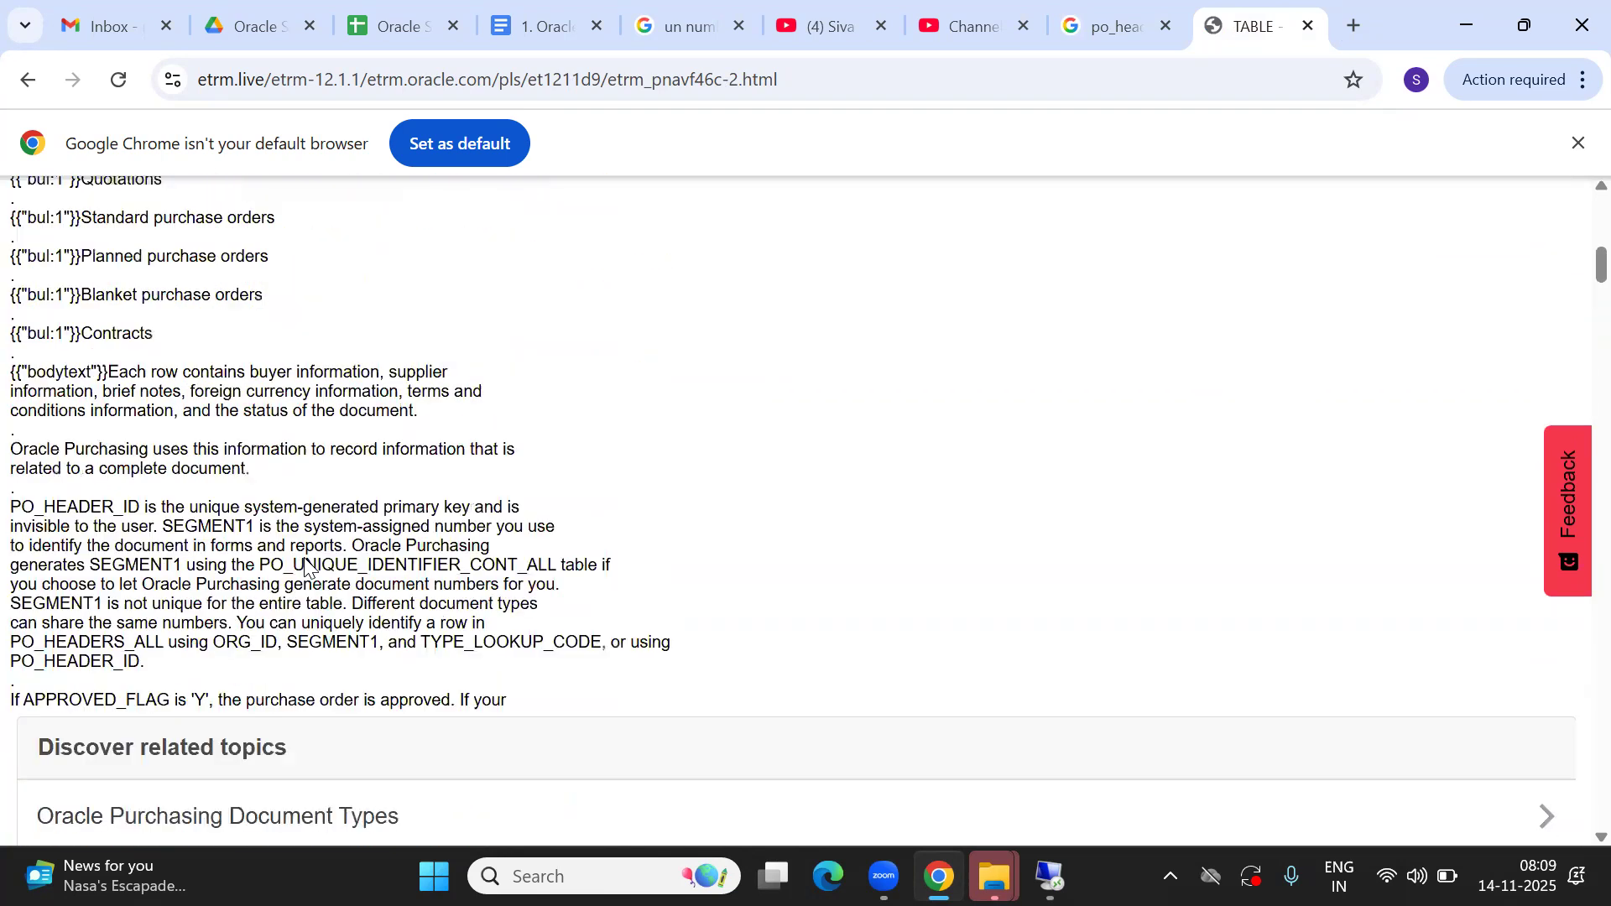
pyautogui.scroll(-1, 304, 557)
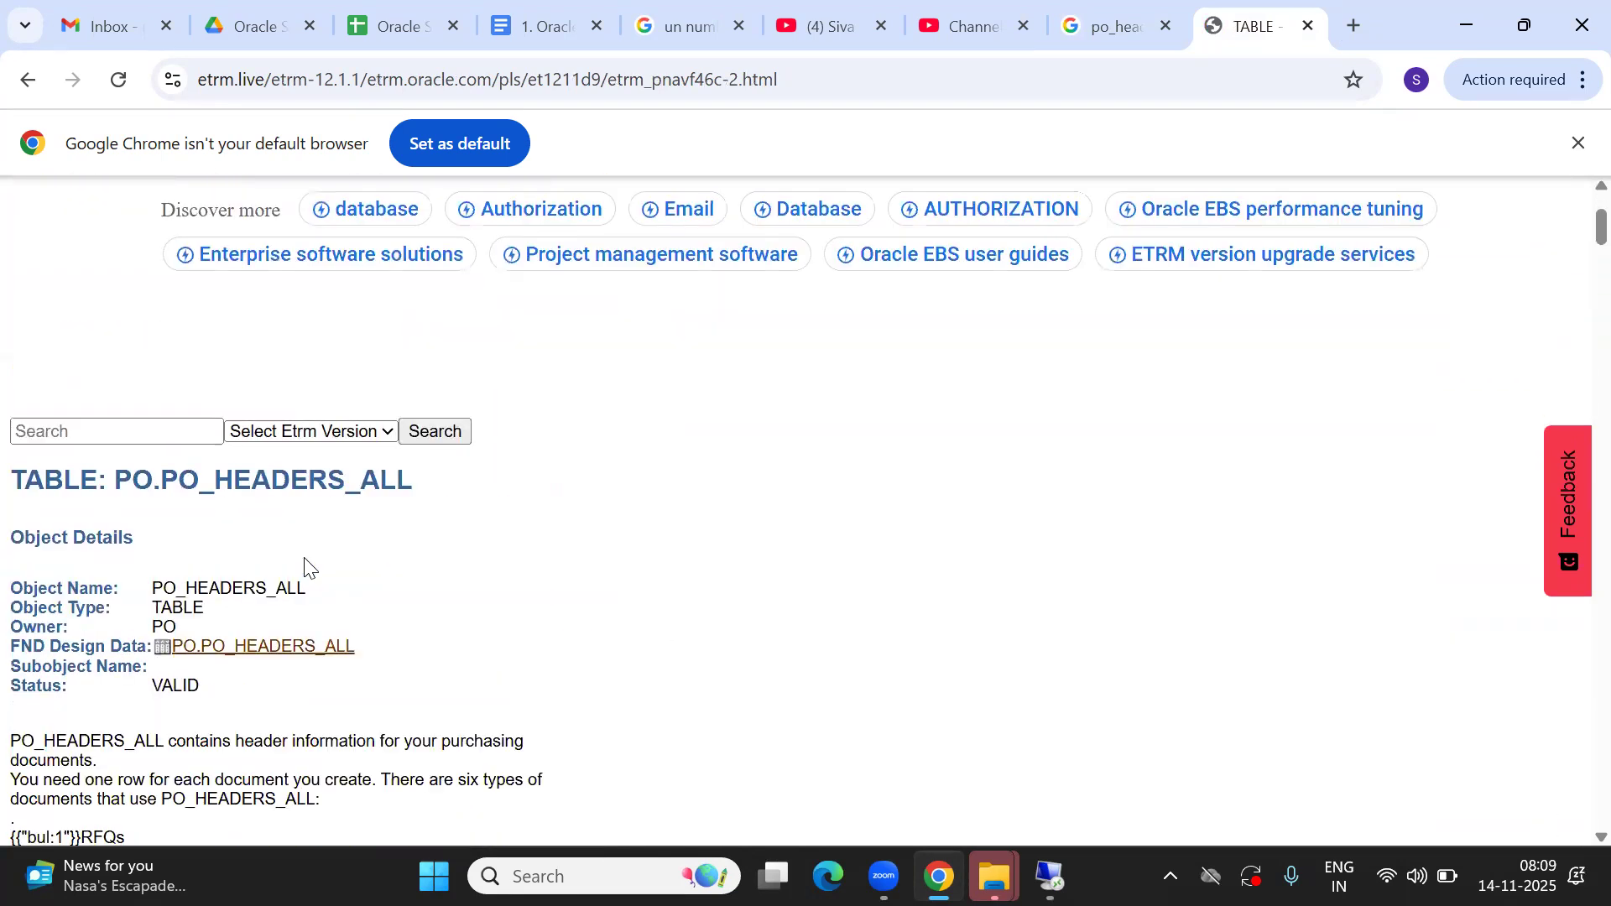
pyautogui.scroll(-5, 306, 567)
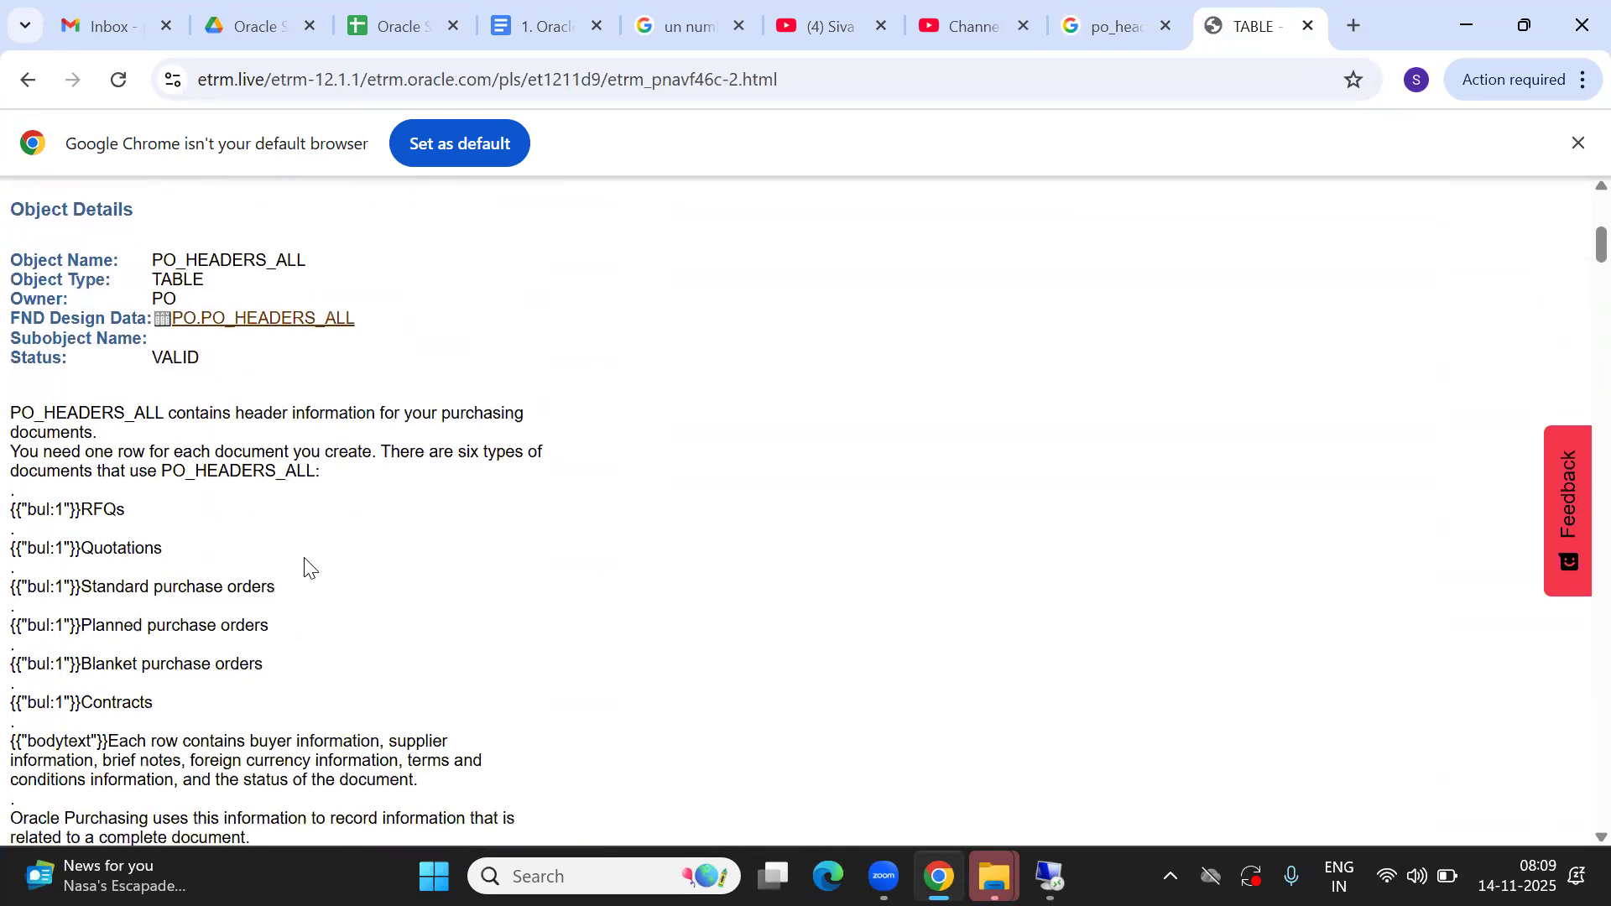
pyautogui.scroll(-1, 305, 567)
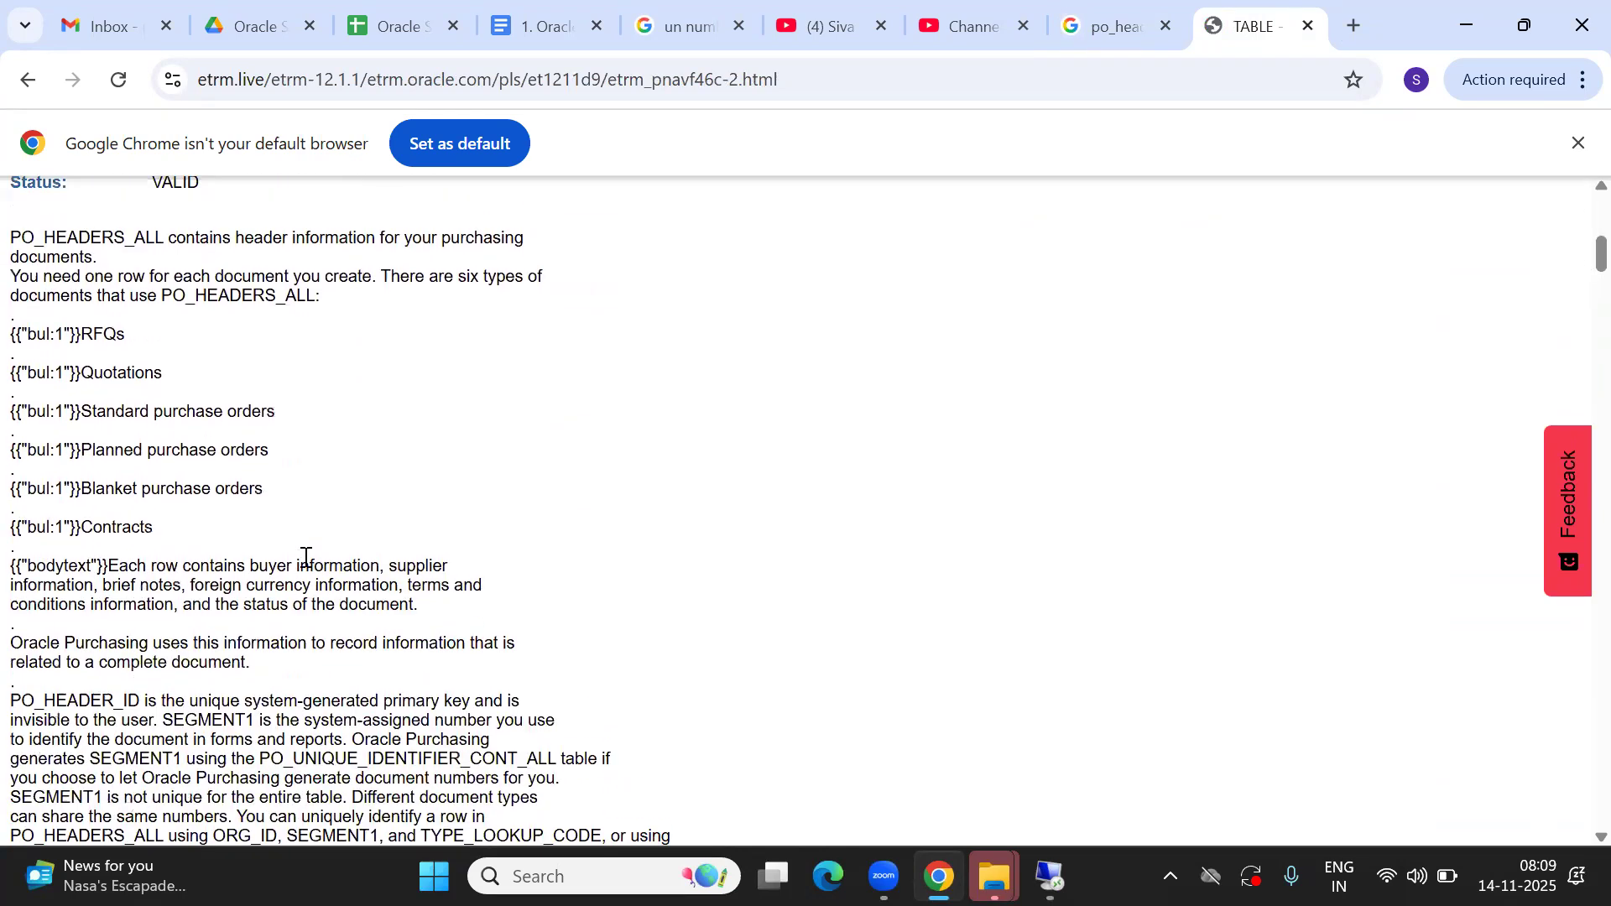
pyautogui.scroll(-3, 306, 558)
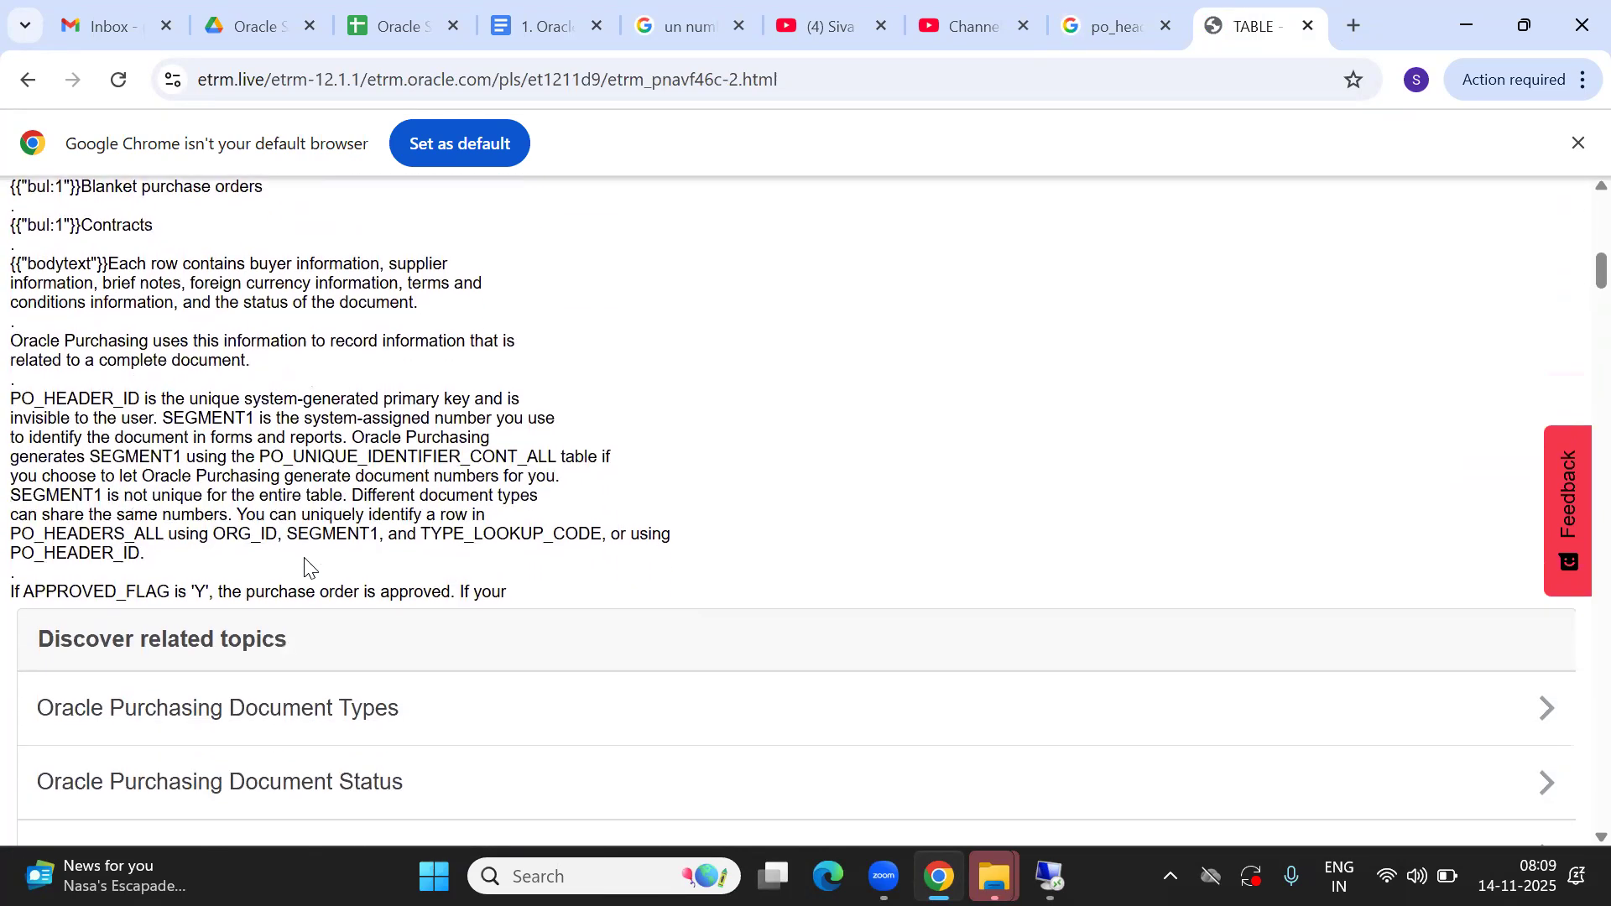
pyautogui.scroll(-1, 306, 567)
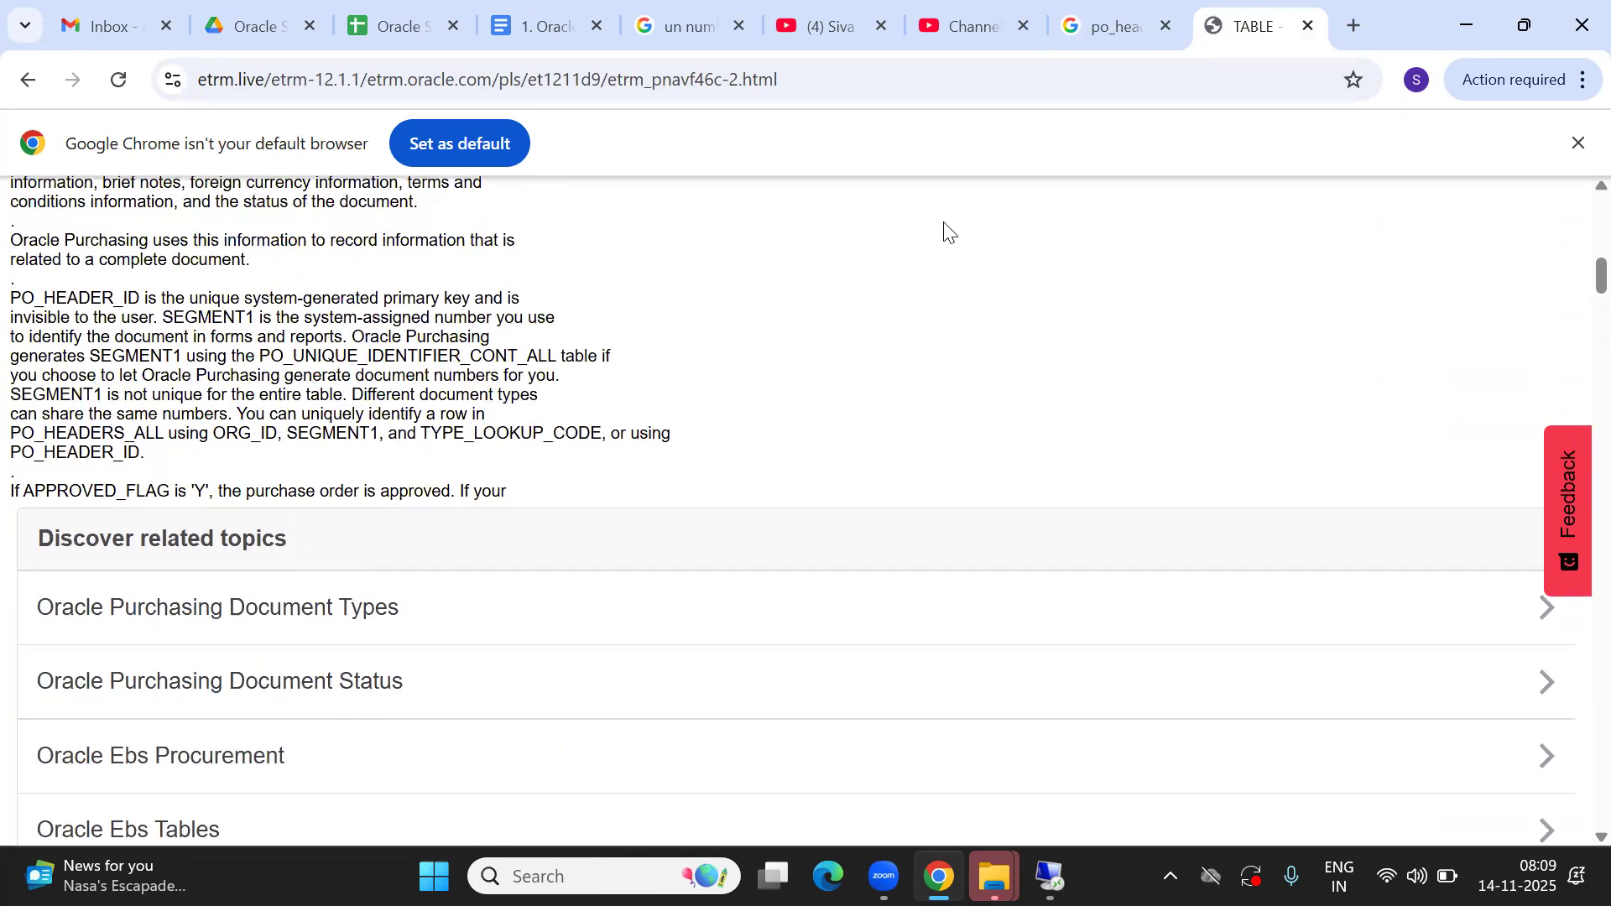
# Return to the po_headers_all search results and open the oraclebytes.com article on PO table columns and indexes in a background tab
pyautogui.click(1119, 38)
pyautogui.scroll(-4, 386, 574)
pyautogui.scroll(-5, 381, 574)
pyautogui.scroll(-4, 381, 574)
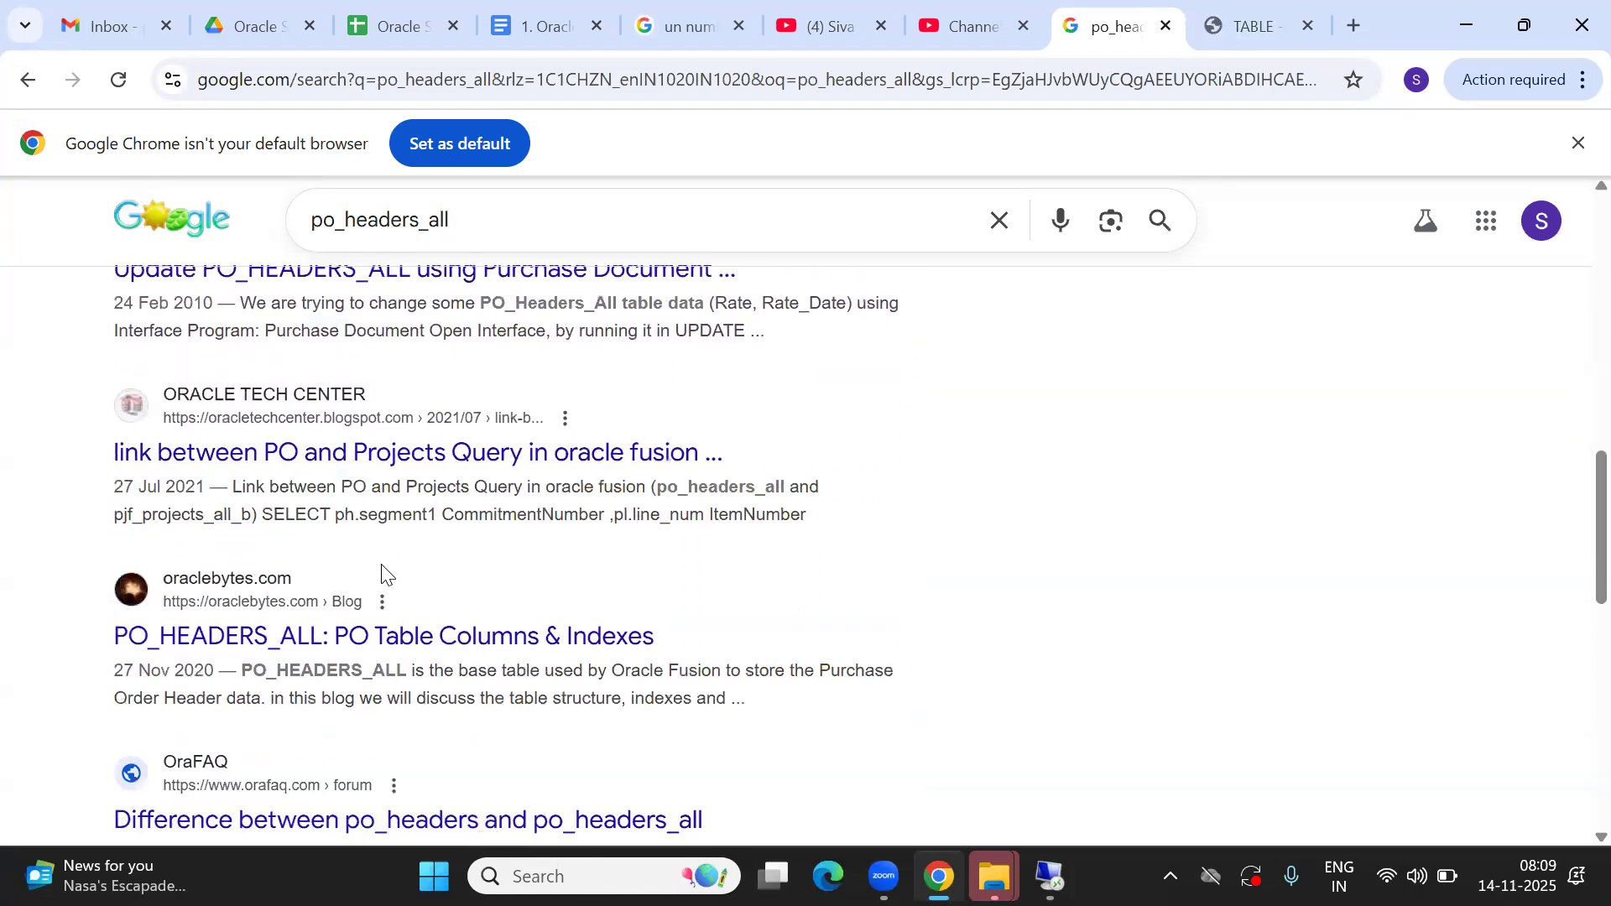
pyautogui.scroll(-1, 382, 573)
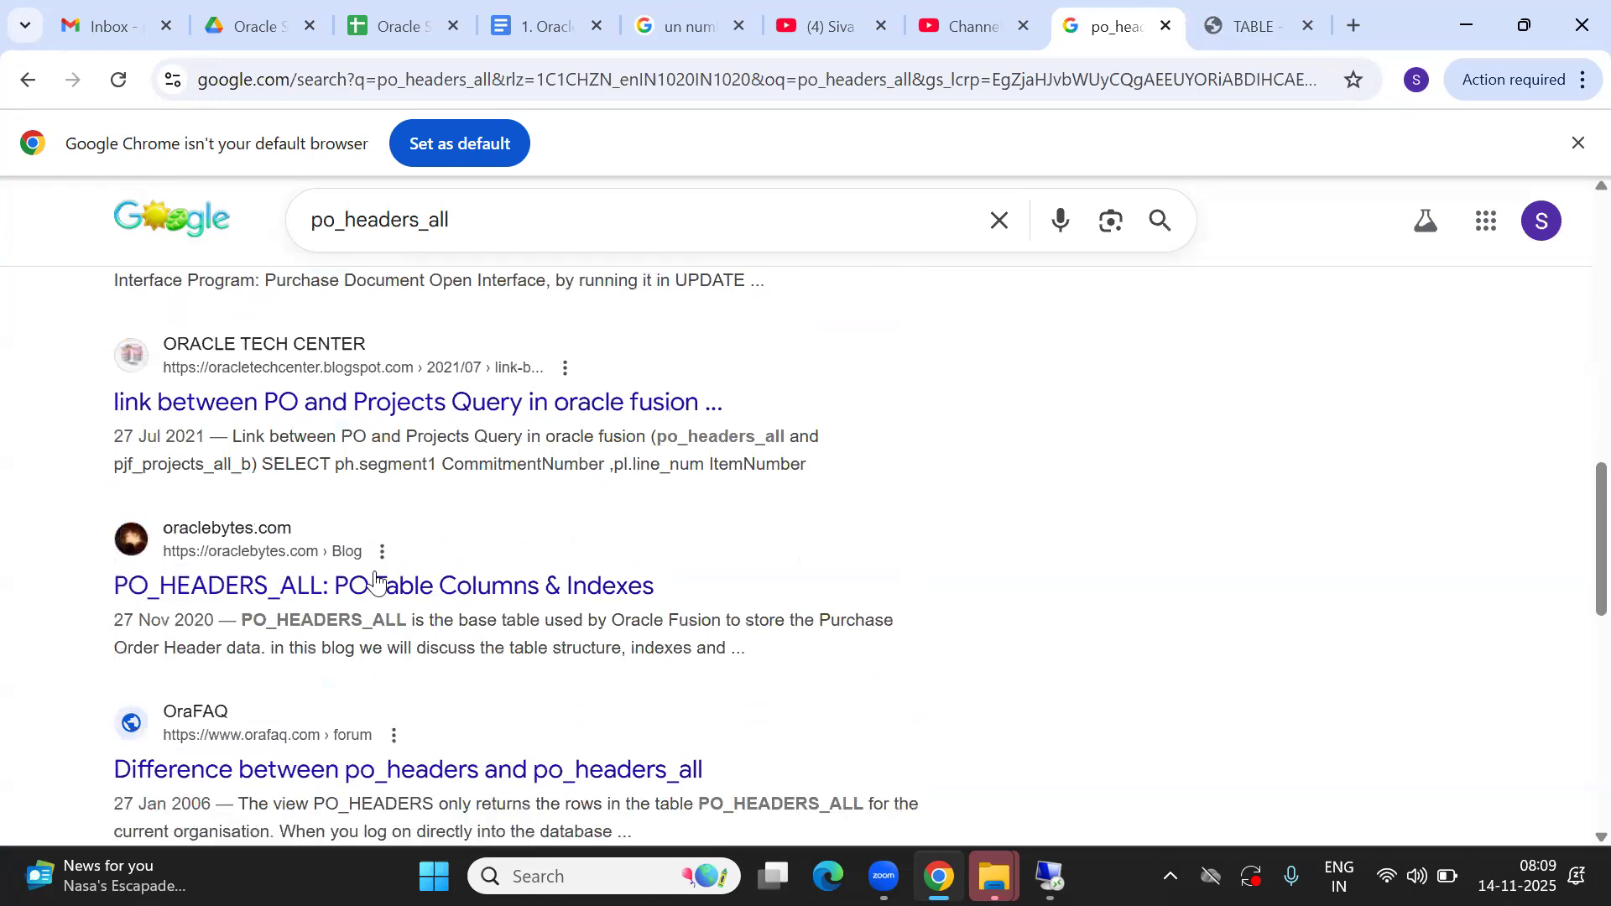
pyautogui.middleClick(338, 600)
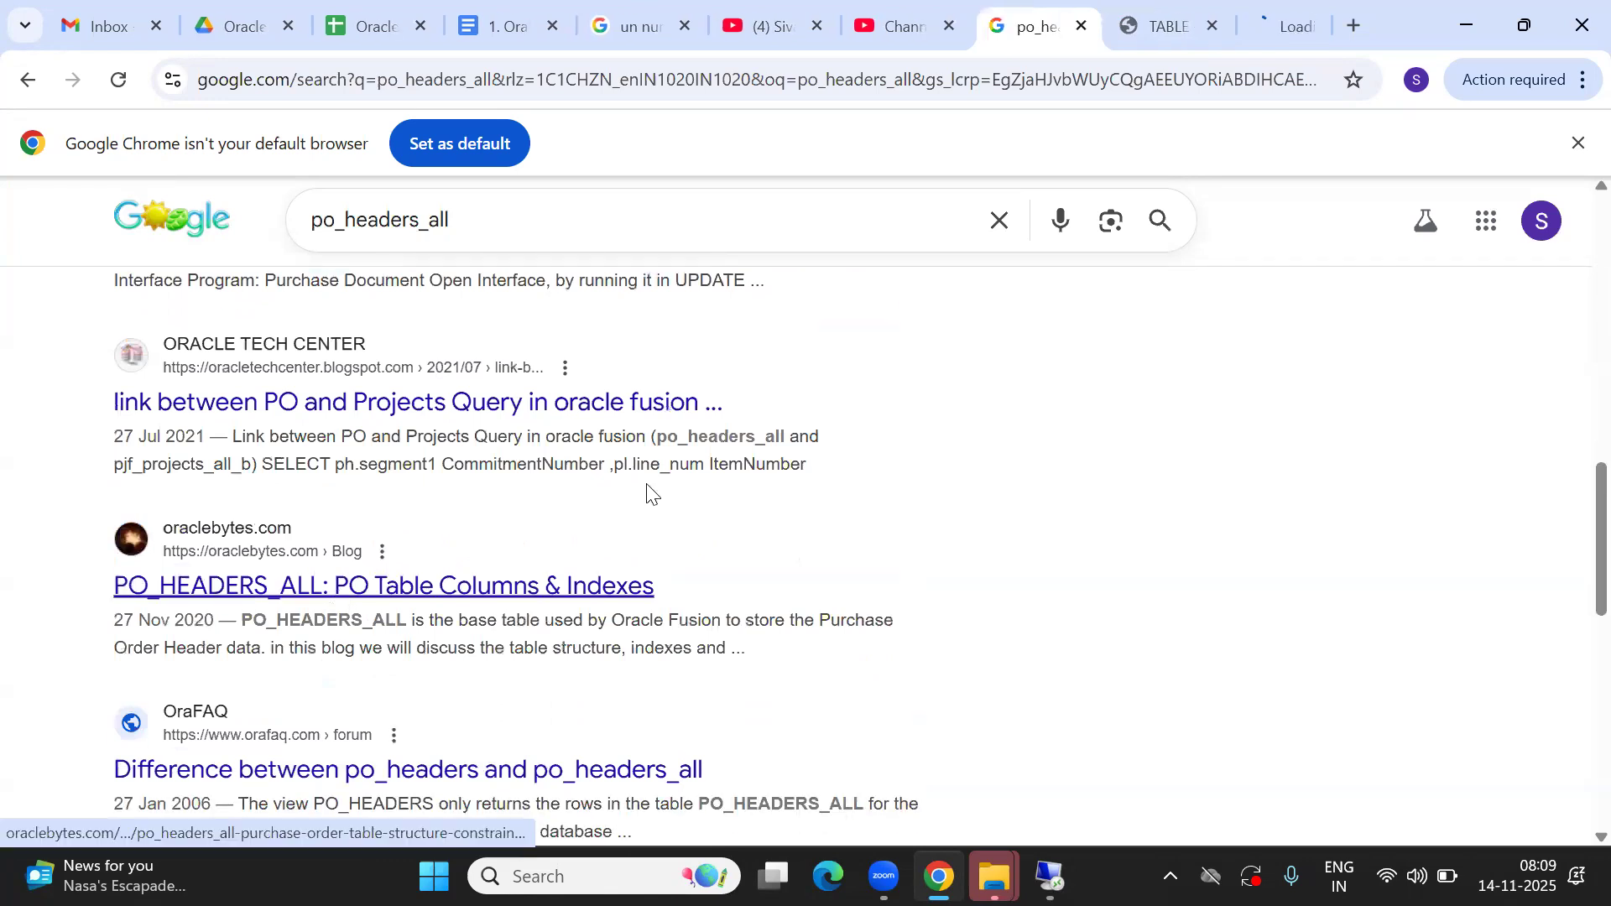
# Open the Oracle Help Center 25D Procurement page for PO_HEADERS_ALL from the search results in its own tab and switch to it
pyautogui.scroll(-2, 715, 463)
pyautogui.scroll(-1, 714, 463)
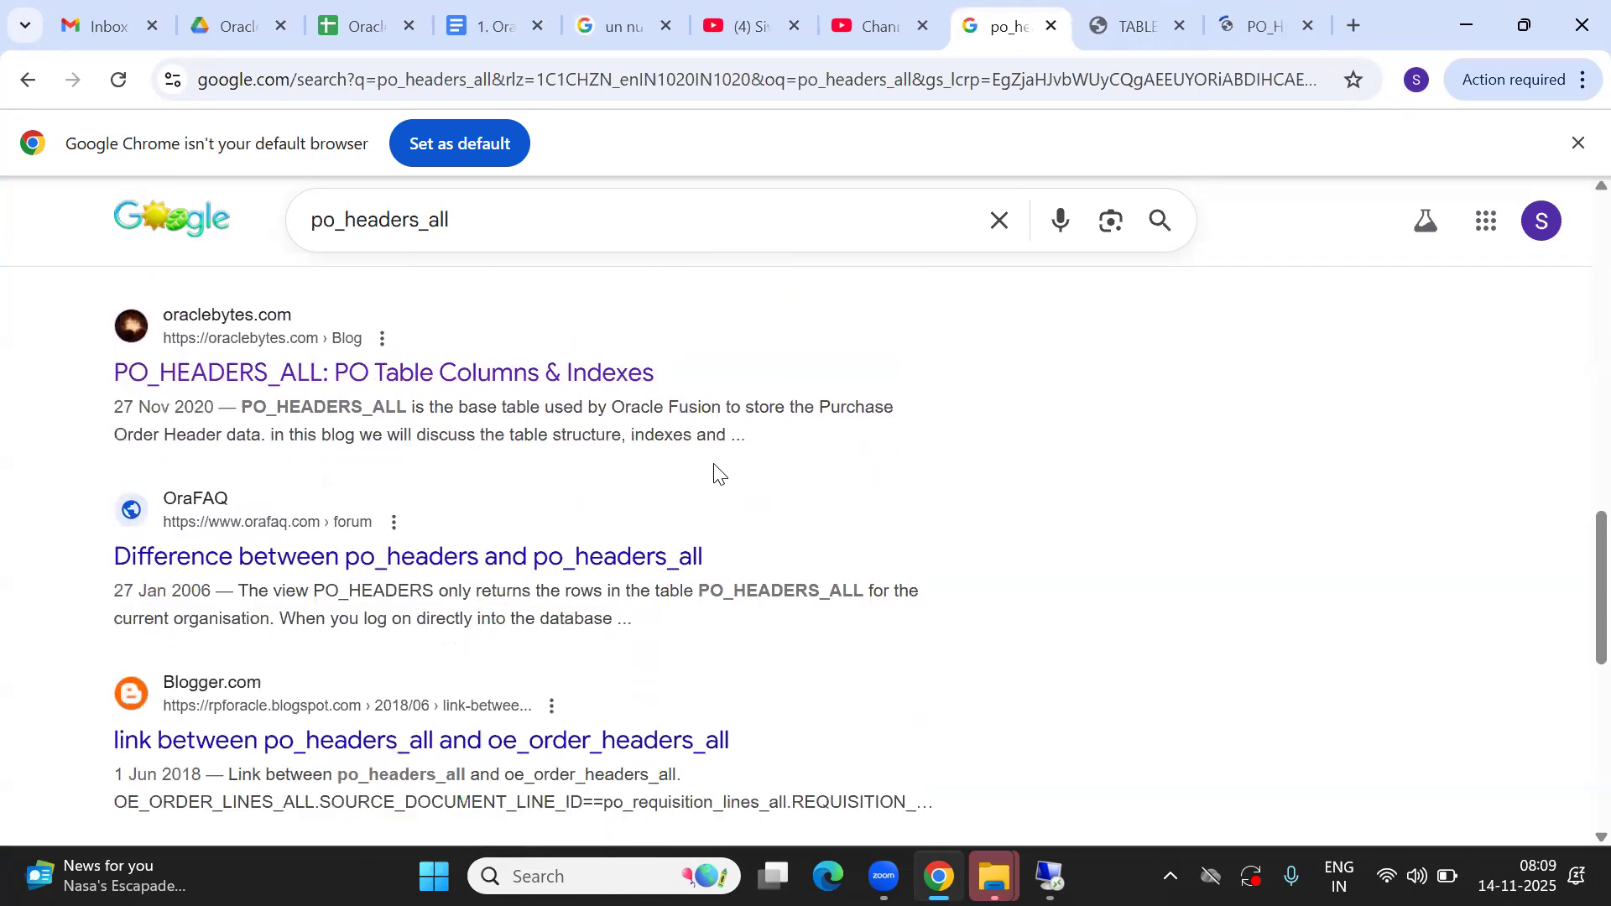
pyautogui.scroll(2, 717, 474)
pyautogui.scroll(10, 715, 472)
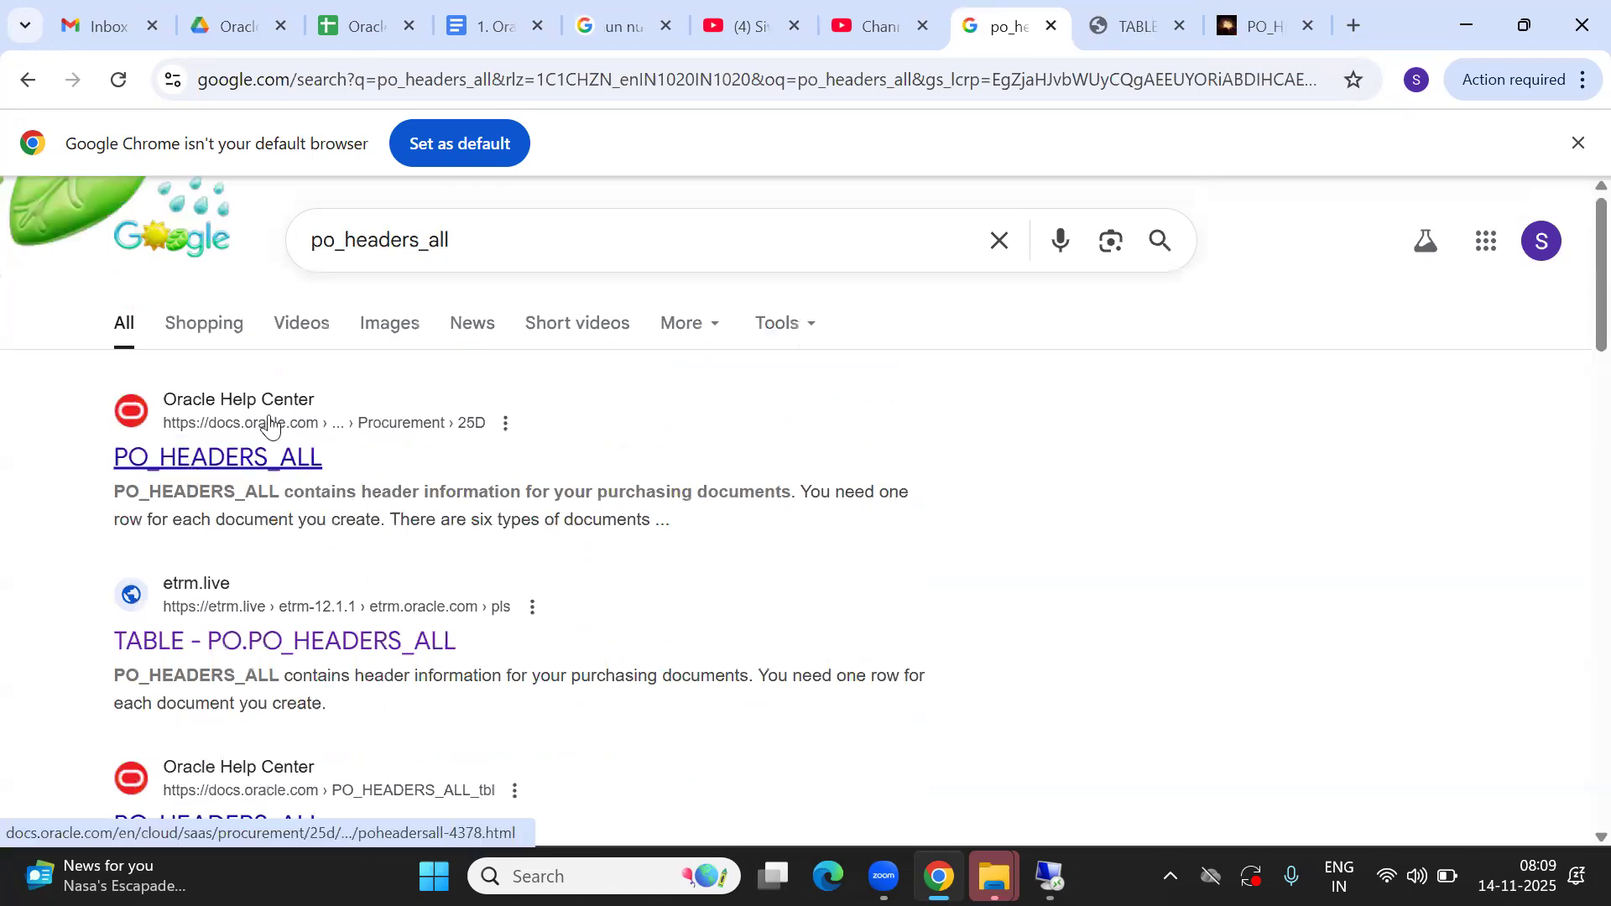
pyautogui.middleClick(198, 462)
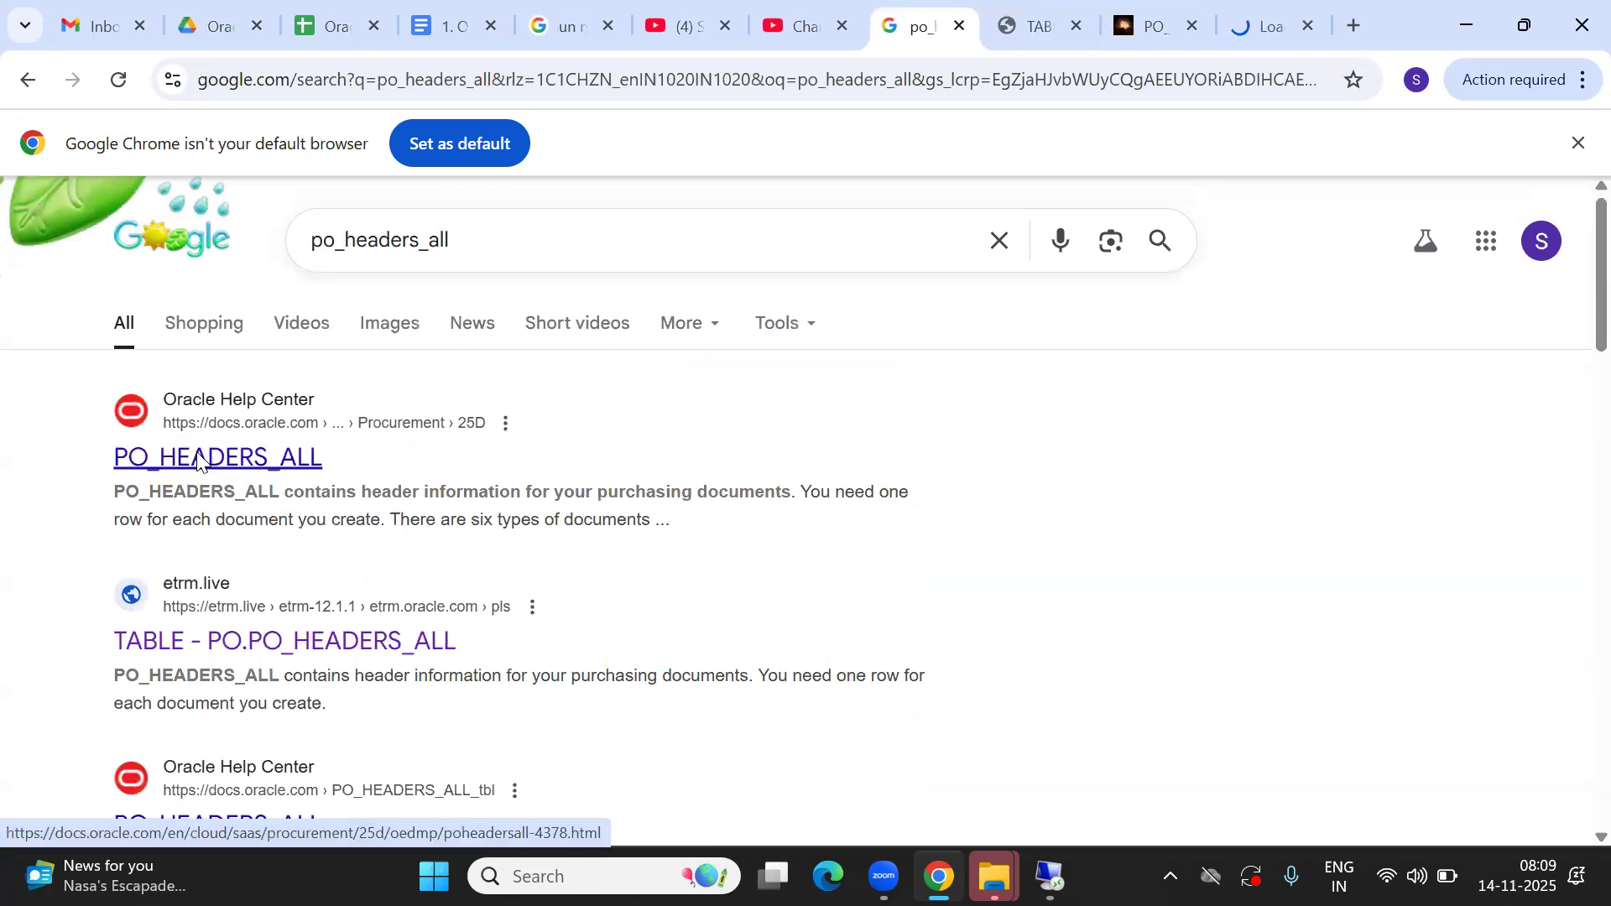
pyautogui.click(1263, 25)
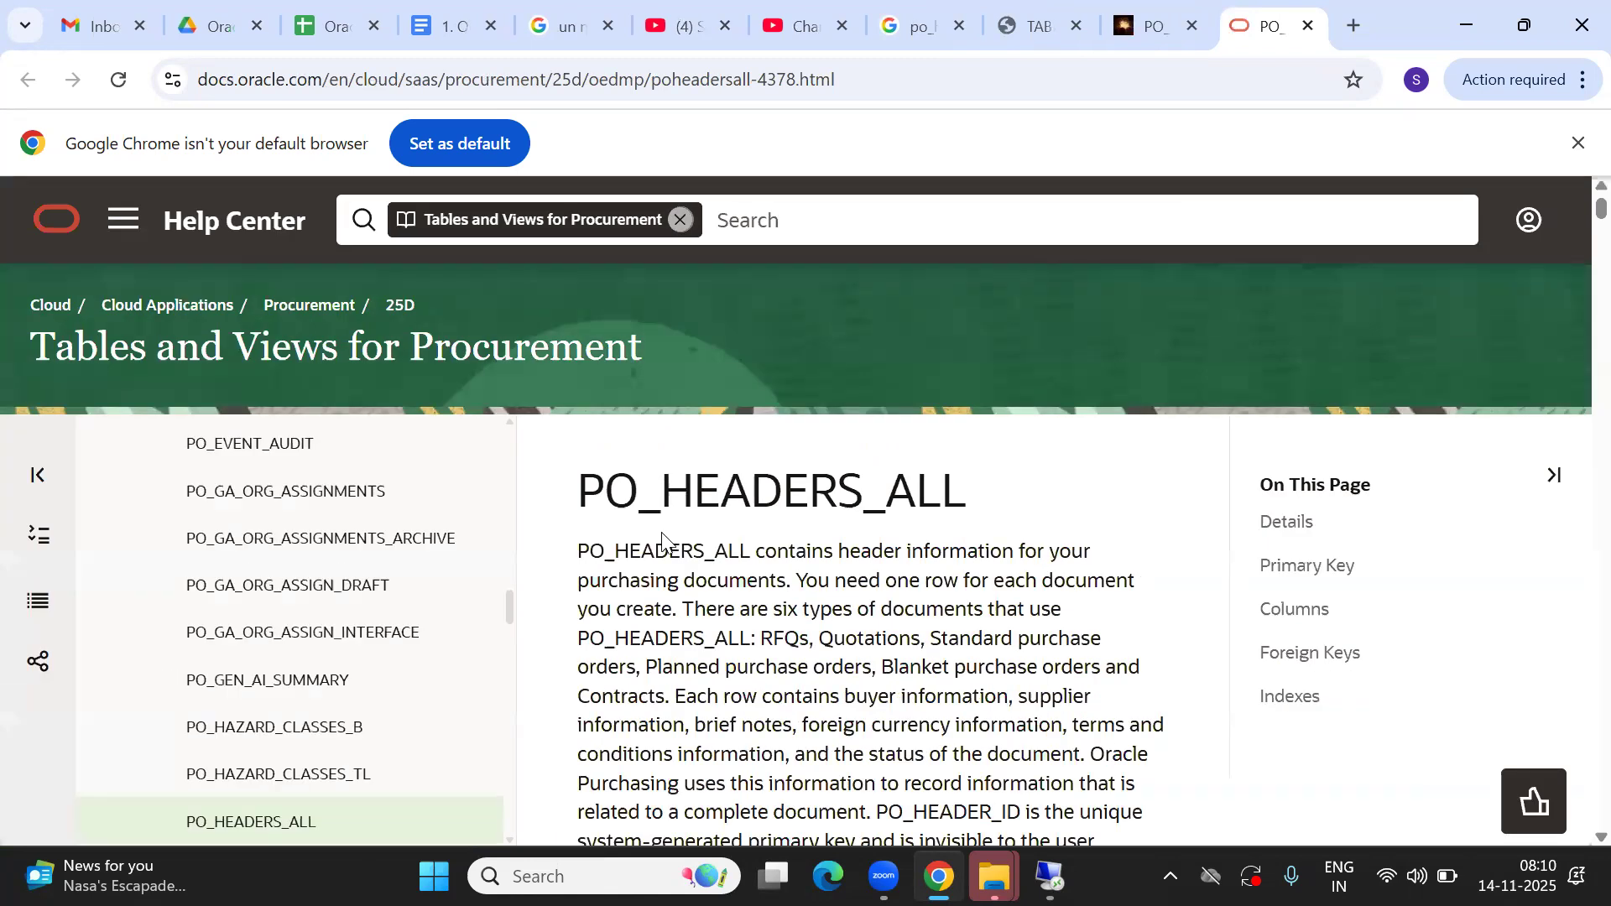
# Examine the PO_HEADERS_ALL details, primary key and column list, including the comment describing PO_HEADER_ID
pyautogui.scroll(-10, 661, 592)
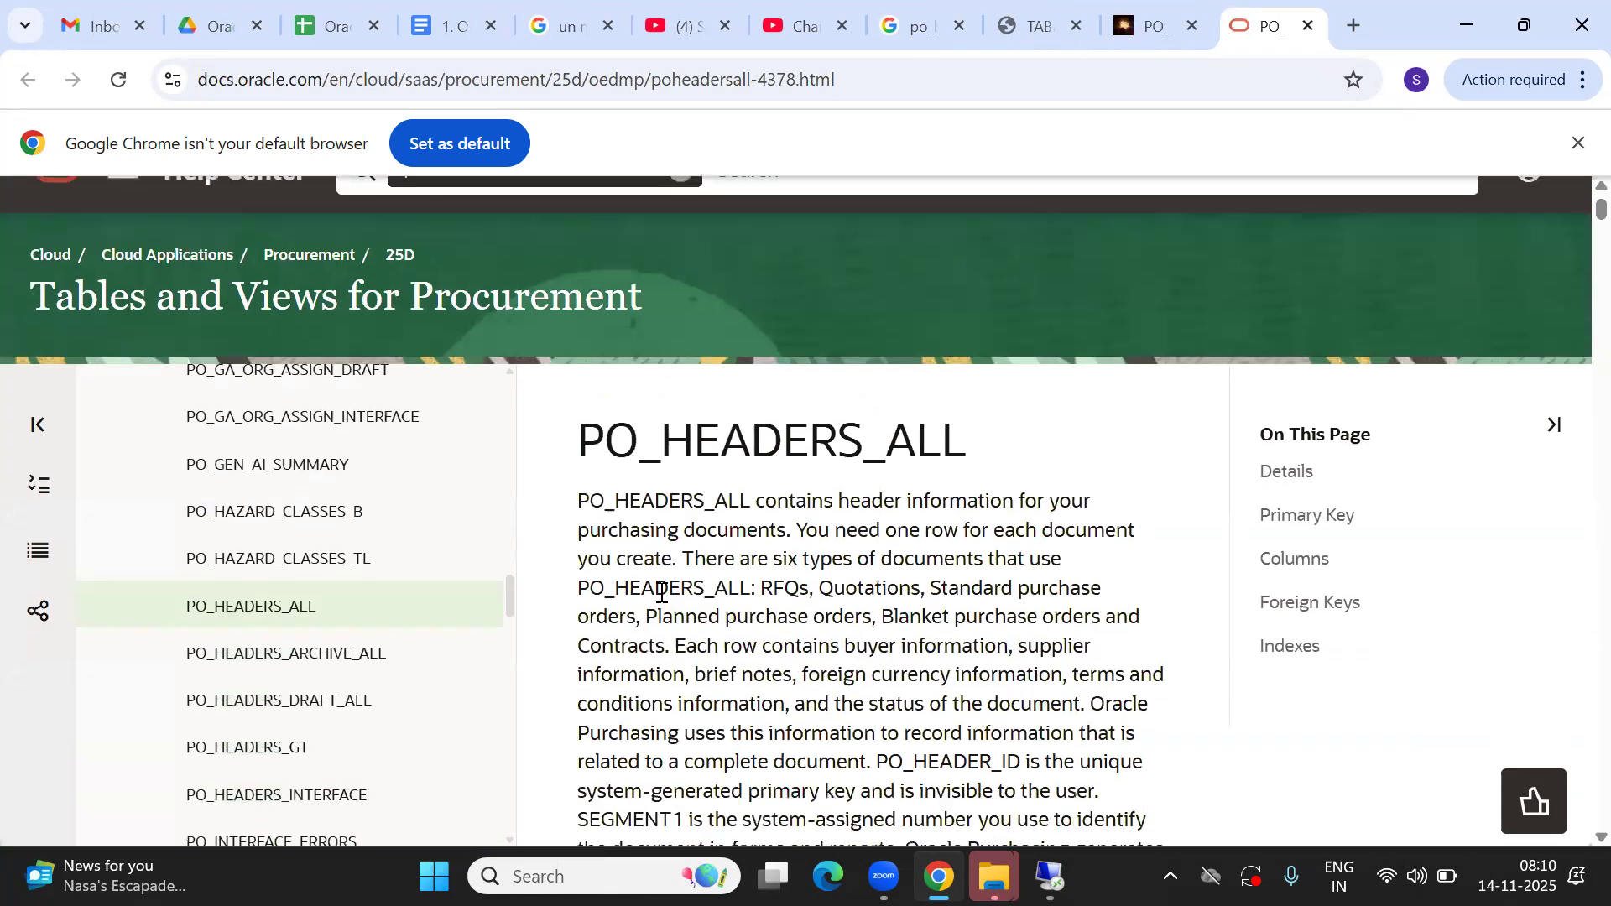
pyautogui.scroll(-7, 661, 592)
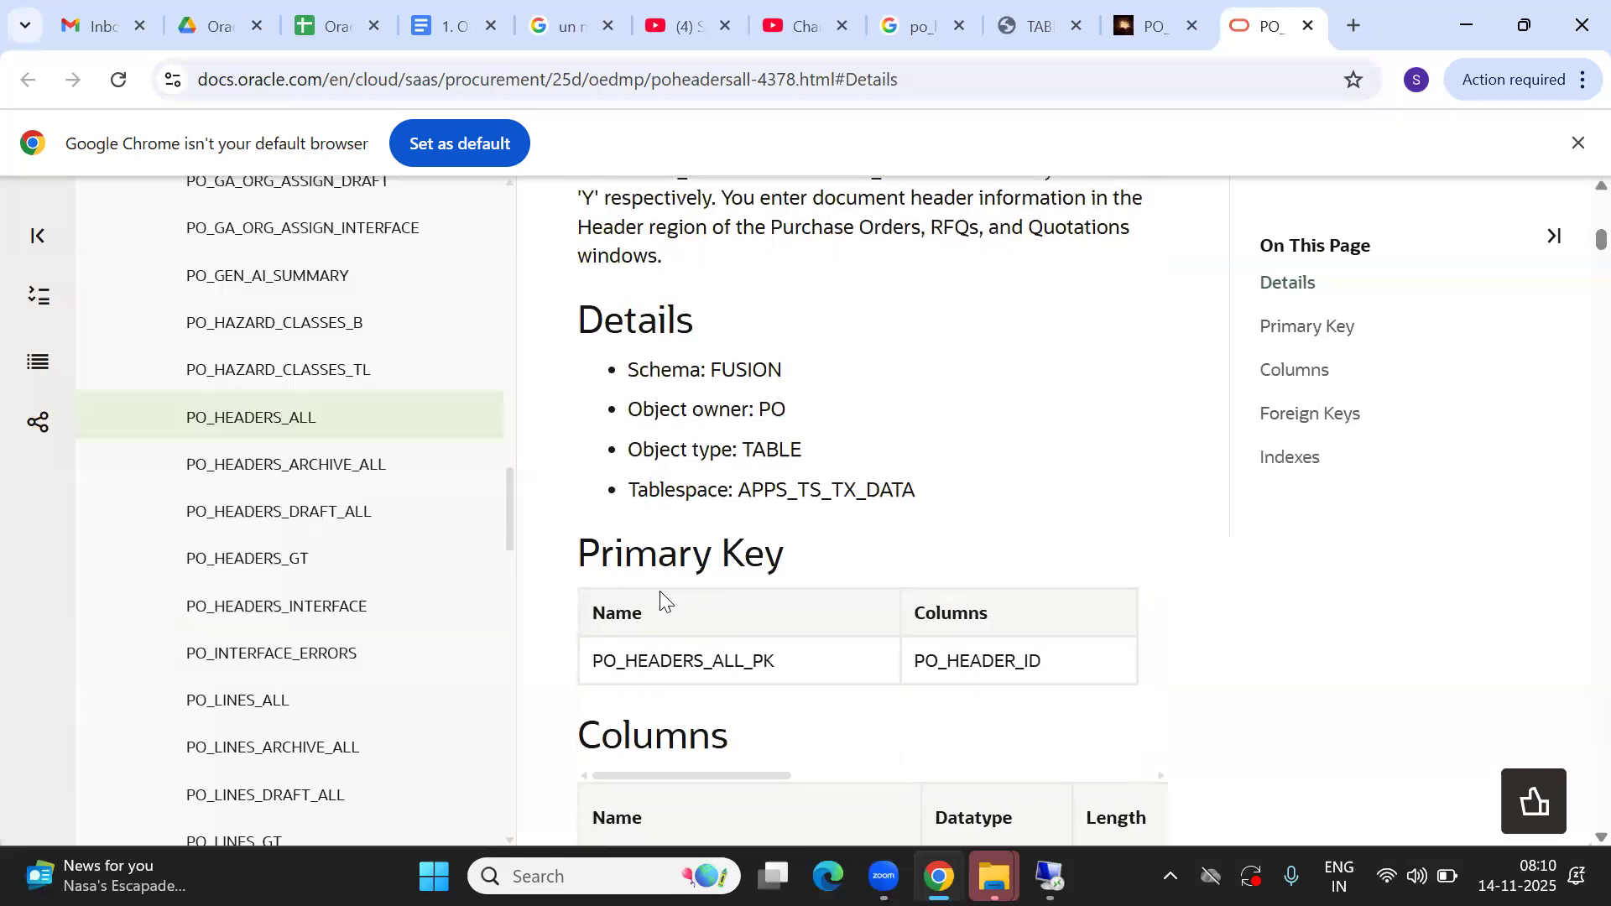
pyautogui.scroll(-5, 661, 593)
pyautogui.scroll(4, 661, 592)
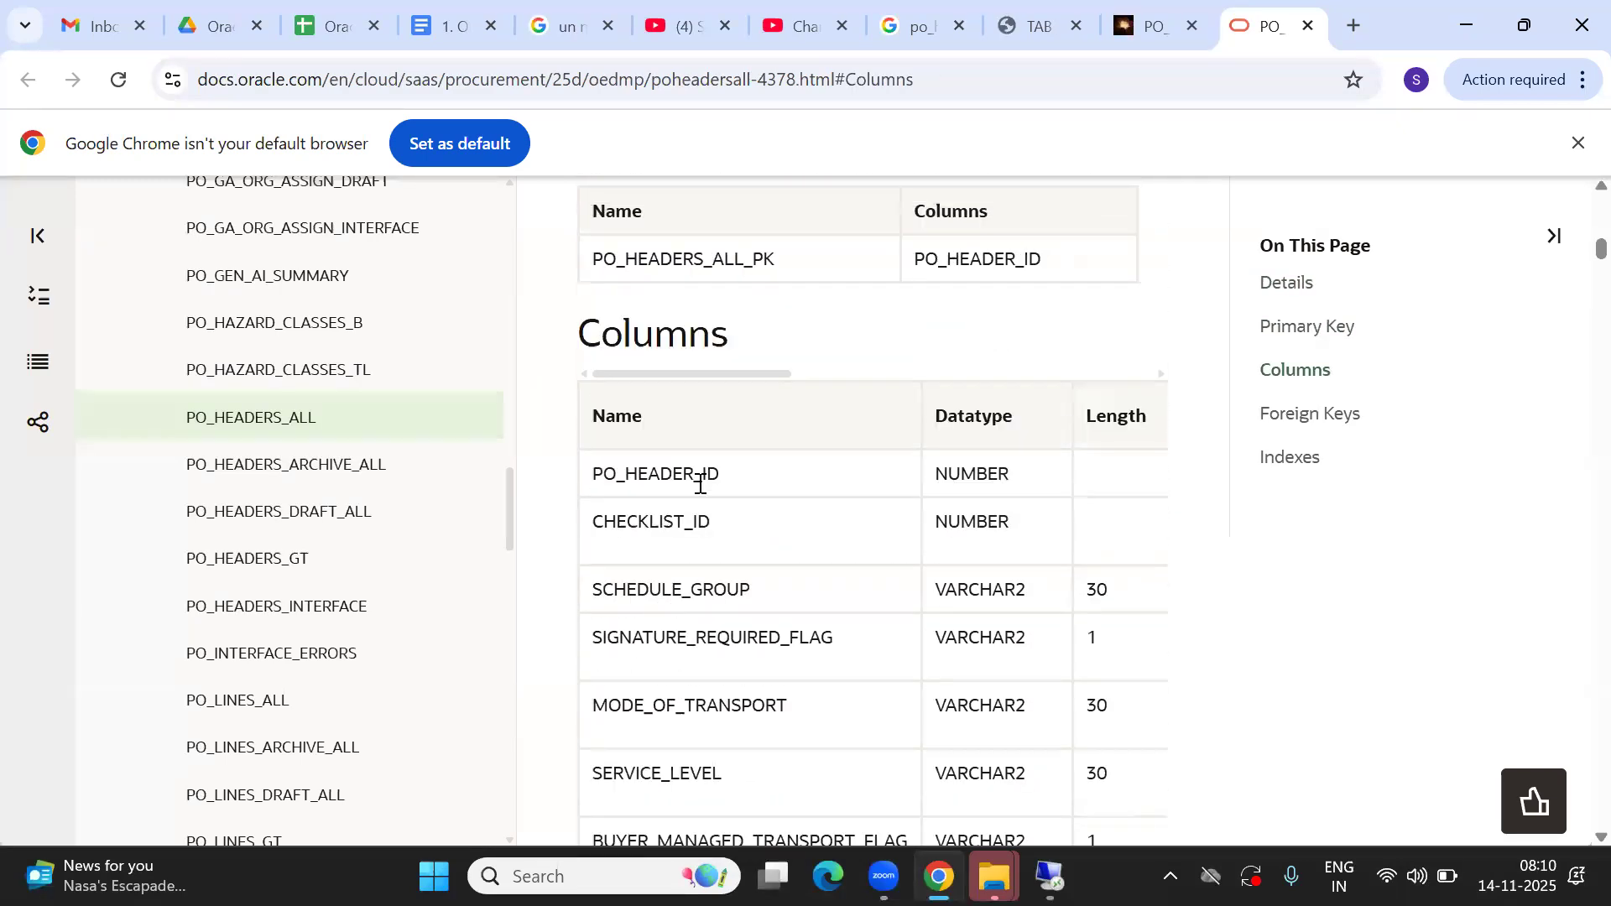
pyautogui.hscroll(10, 700, 479)
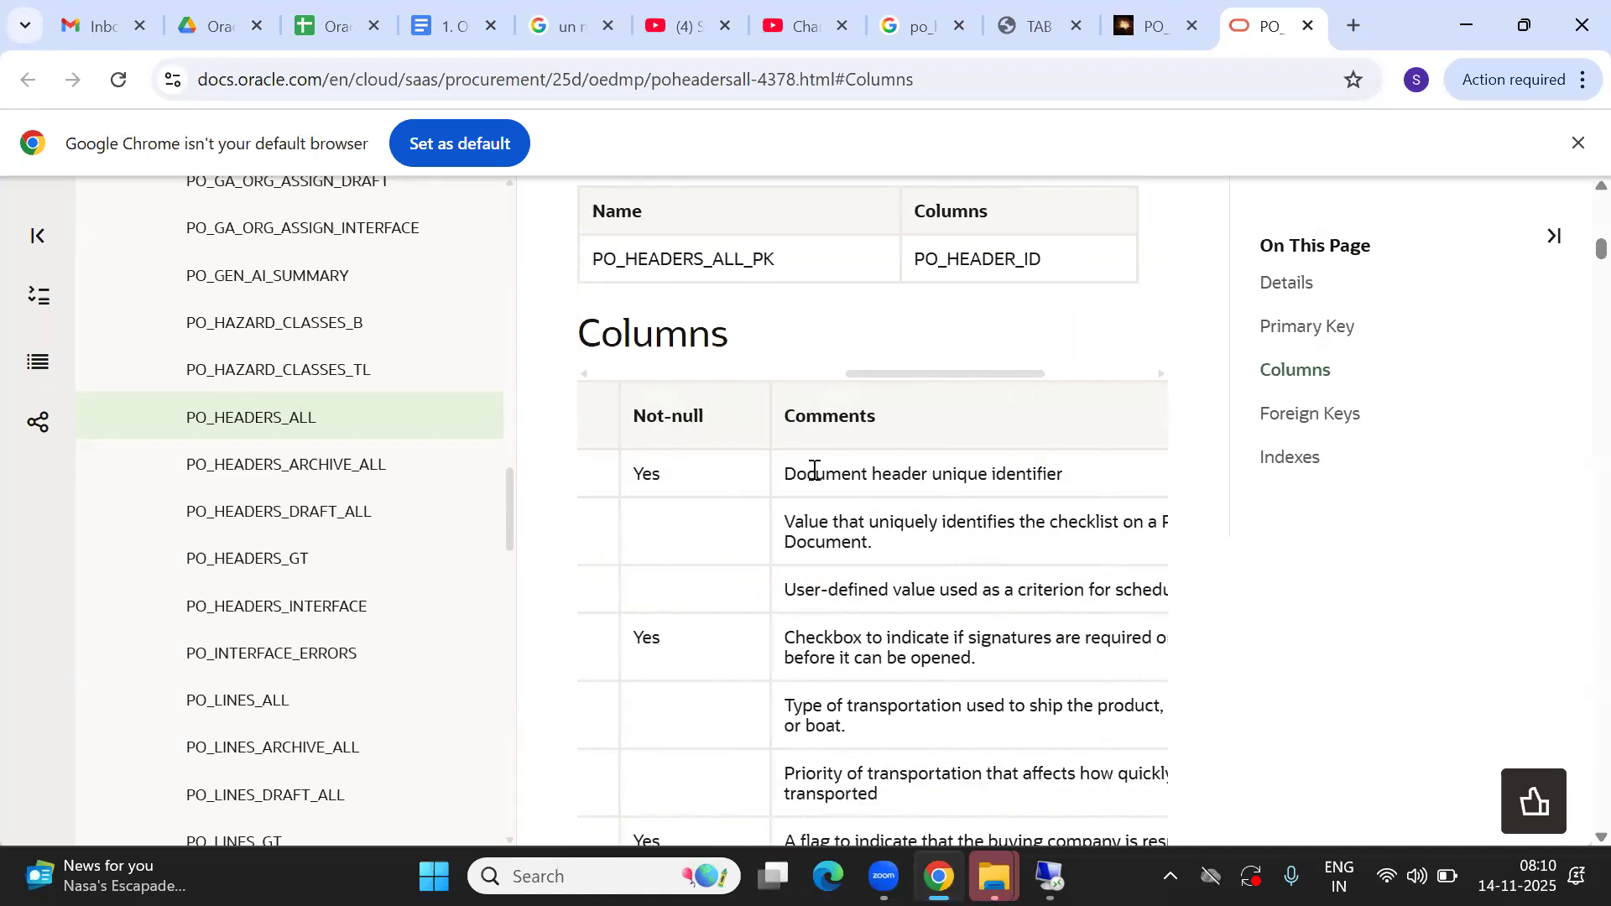
pyautogui.moveTo(789, 474); pyautogui.dragTo(1083, 484)
pyautogui.click(685, 468)
pyautogui.hscroll(-10, 686, 467)
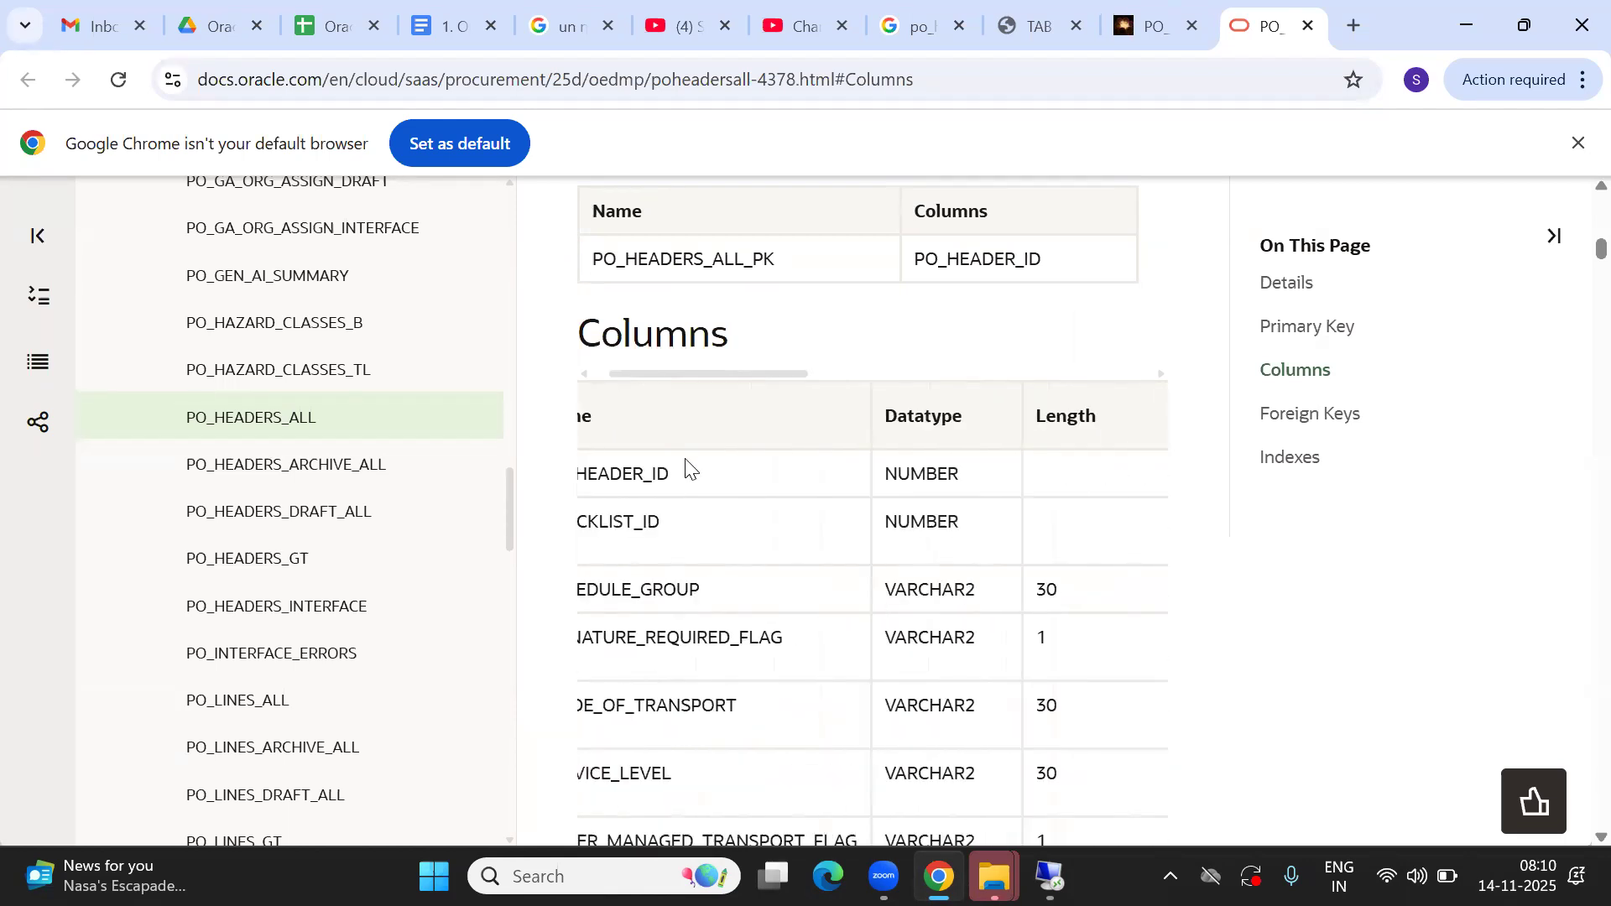
pyautogui.hscroll(-1, 686, 467)
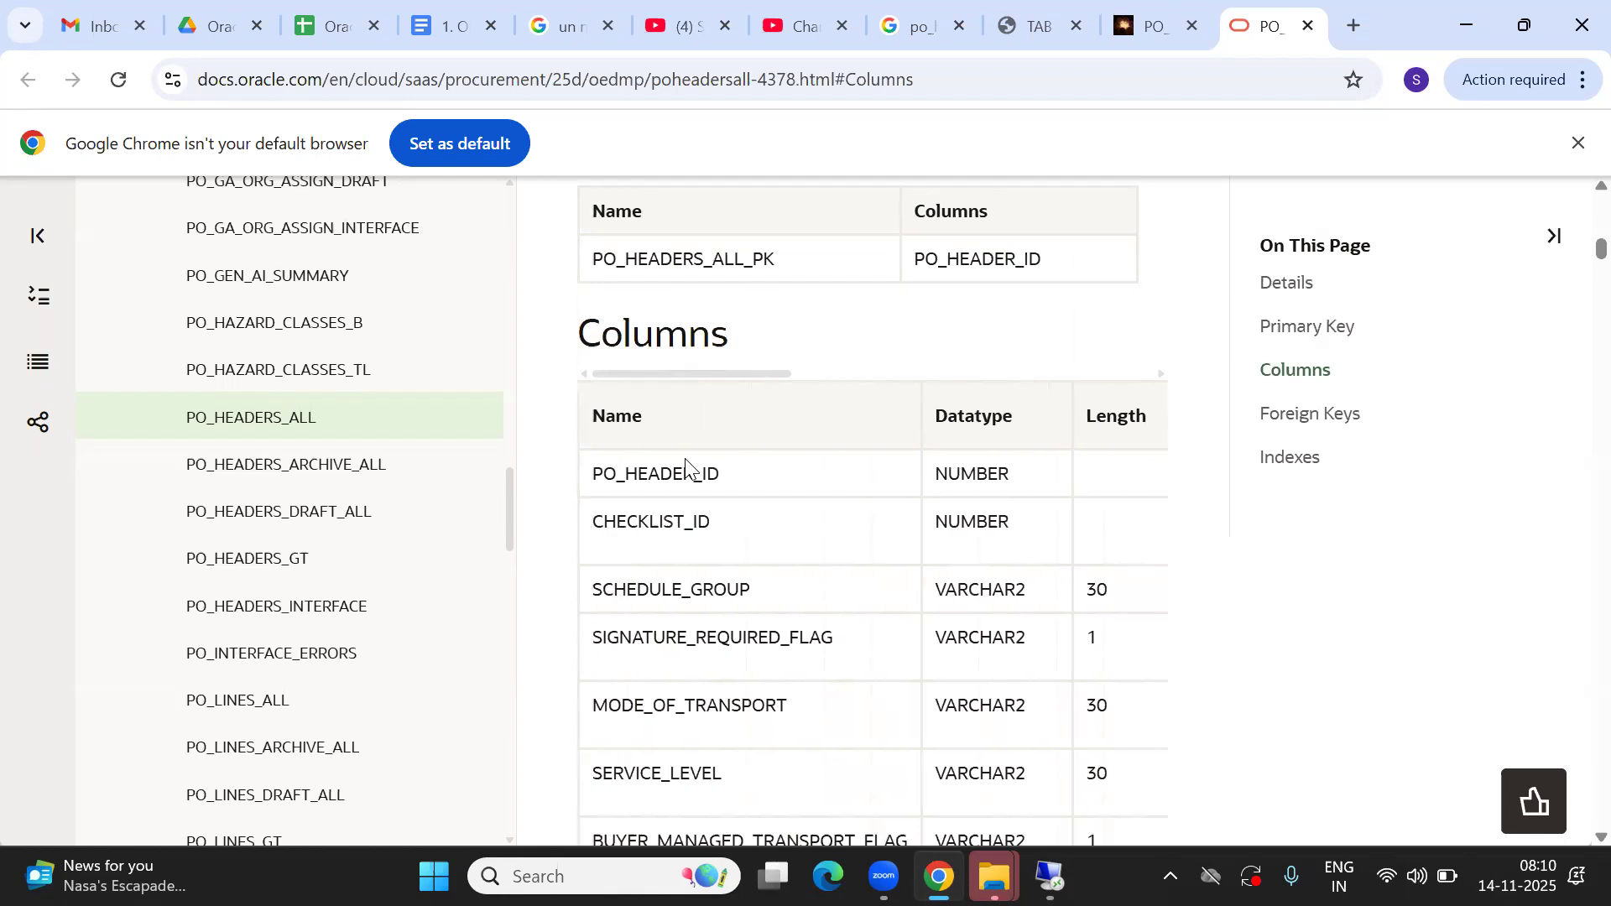
pyautogui.scroll(1, 546, 389)
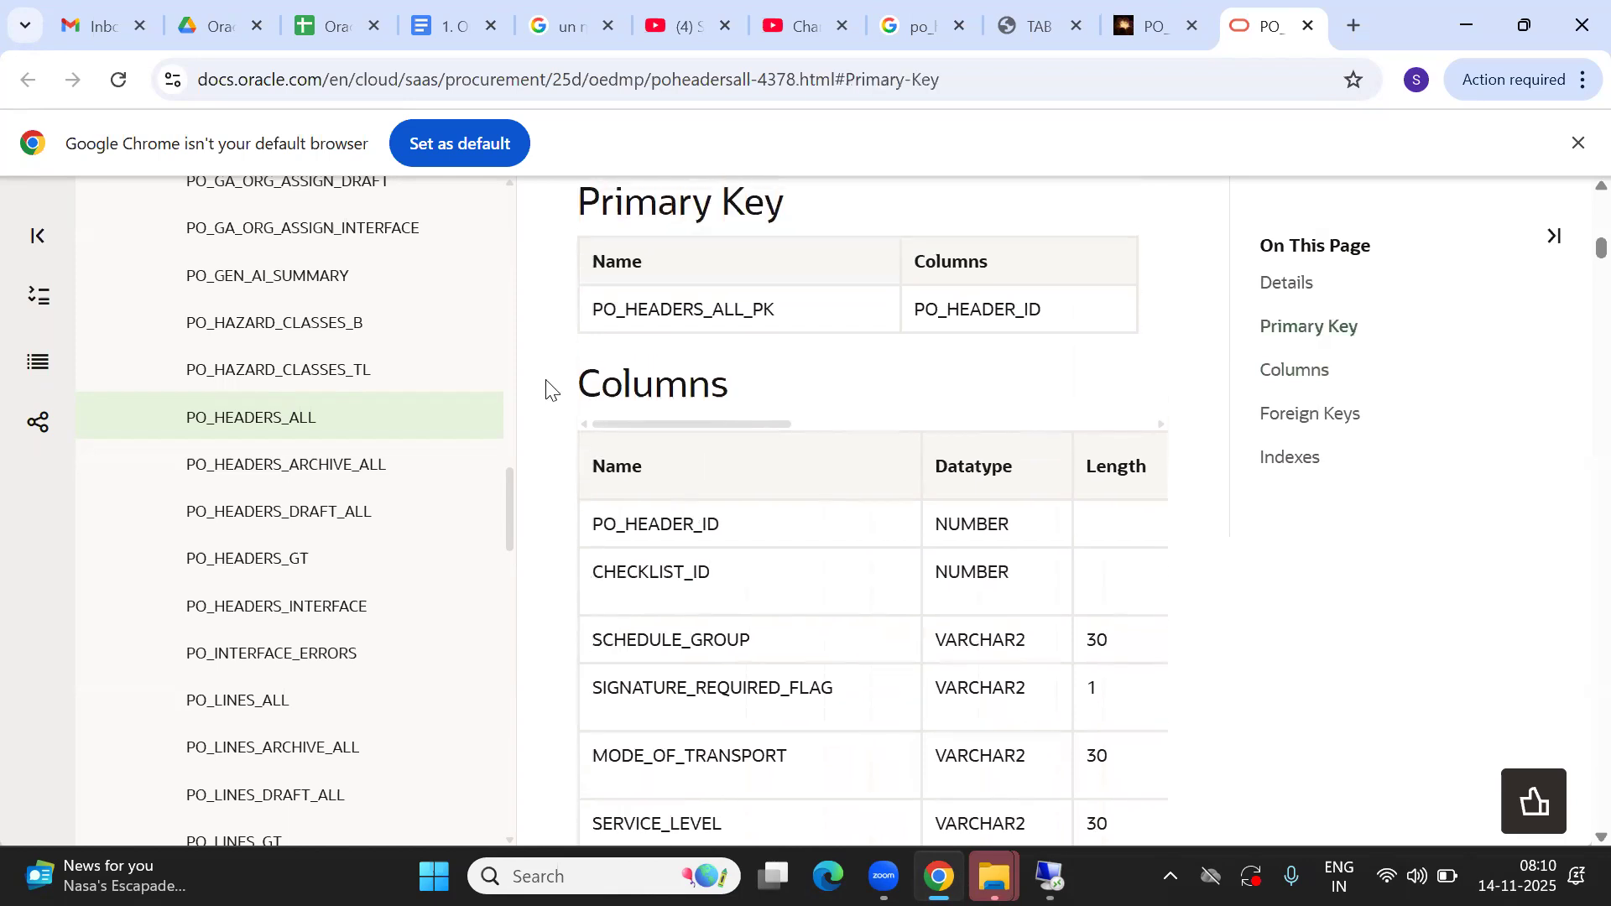
pyautogui.click(296, 376)
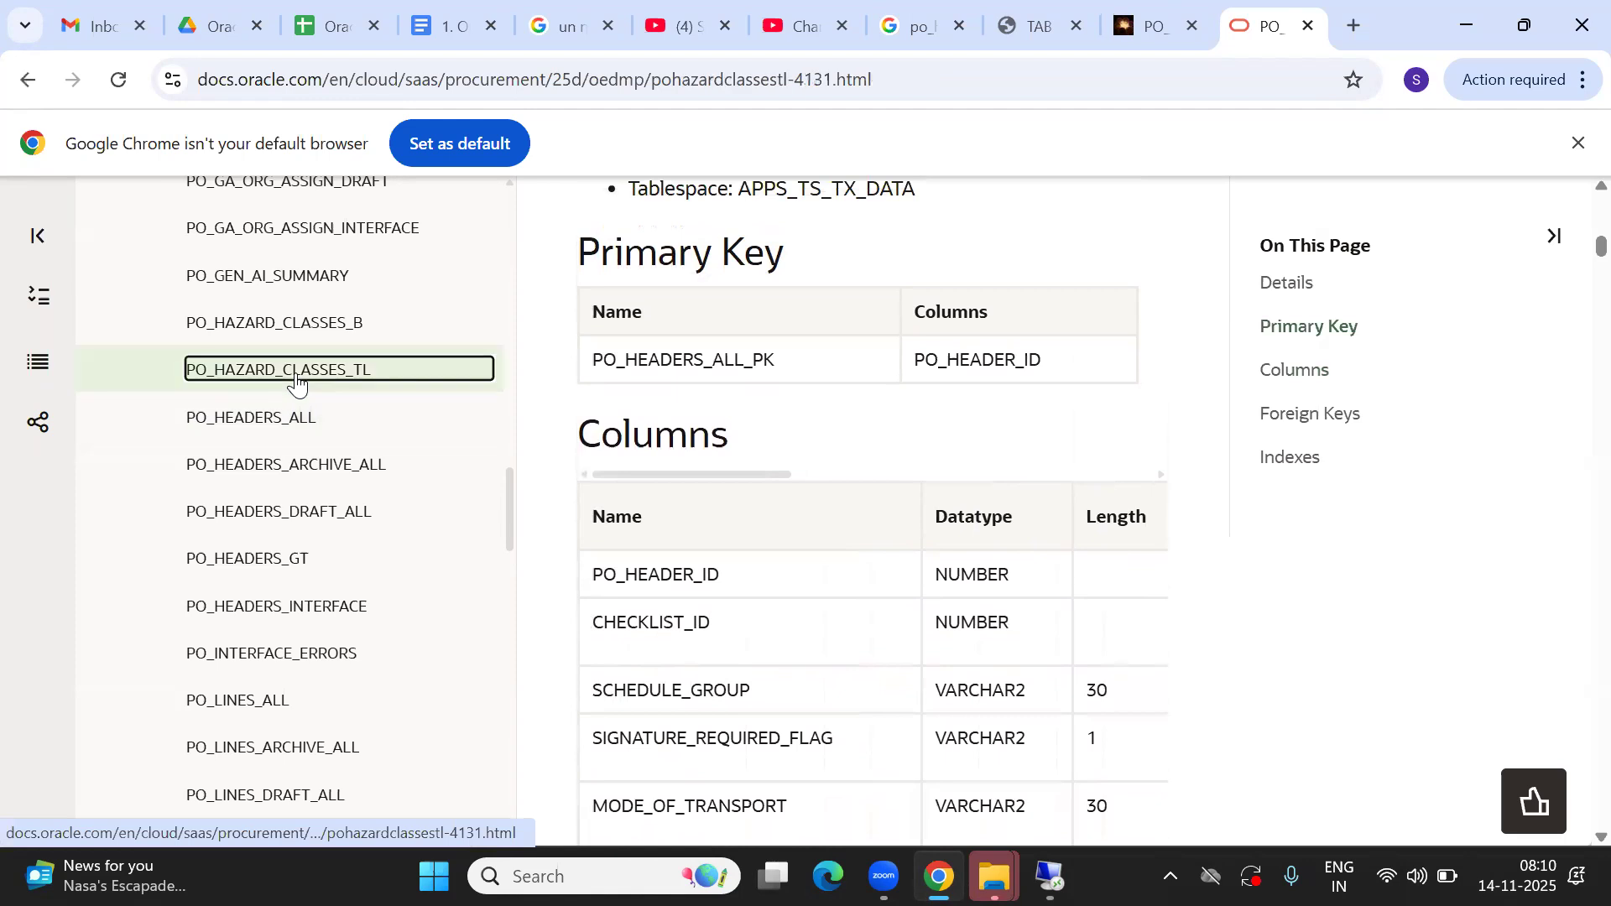
pyautogui.press('Down')
pyautogui.press('Down')
pyautogui.press('Down')
pyautogui.press('Down')
pyautogui.press('Down')
pyautogui.press('Down')
pyautogui.press('Down')
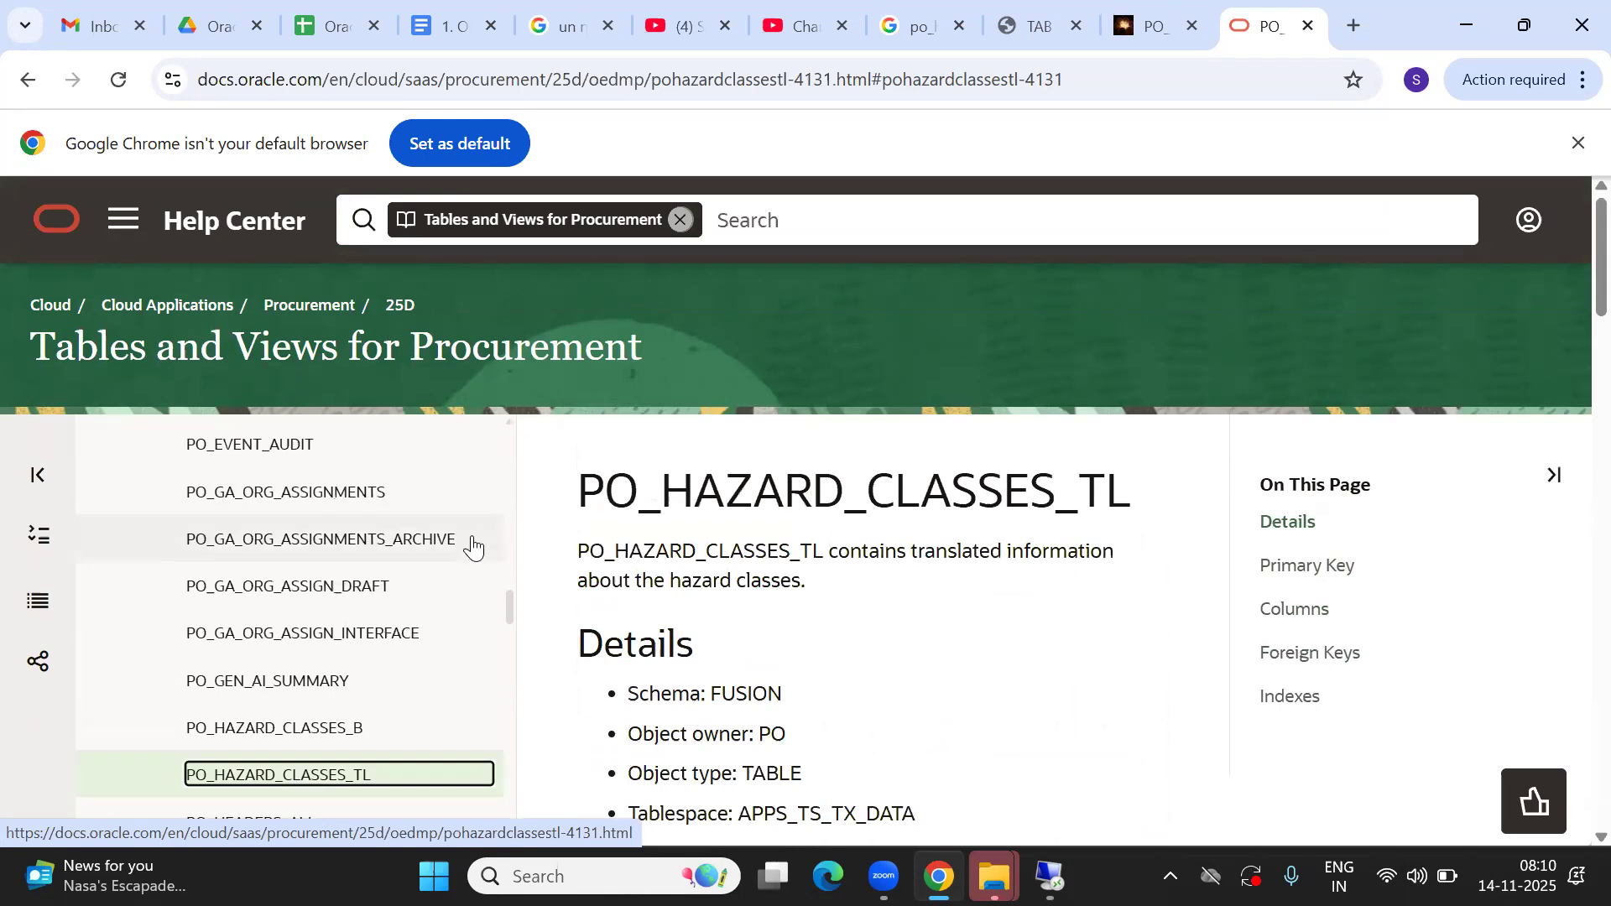
pyautogui.click(553, 644)
pyautogui.scroll(-5, 553, 644)
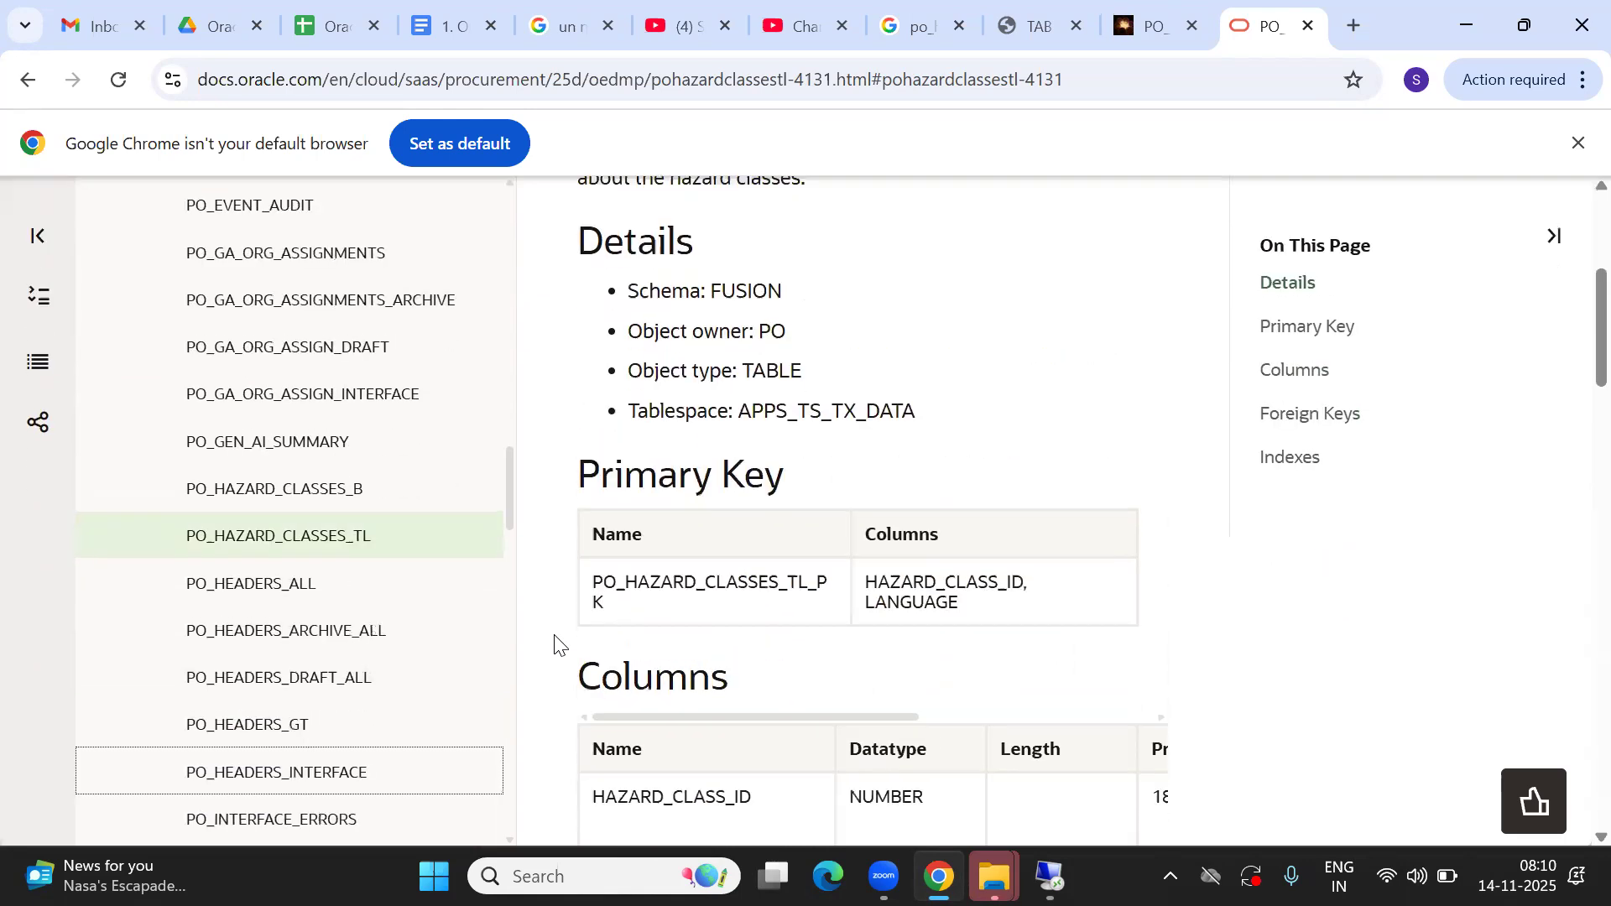
pyautogui.click(252, 585)
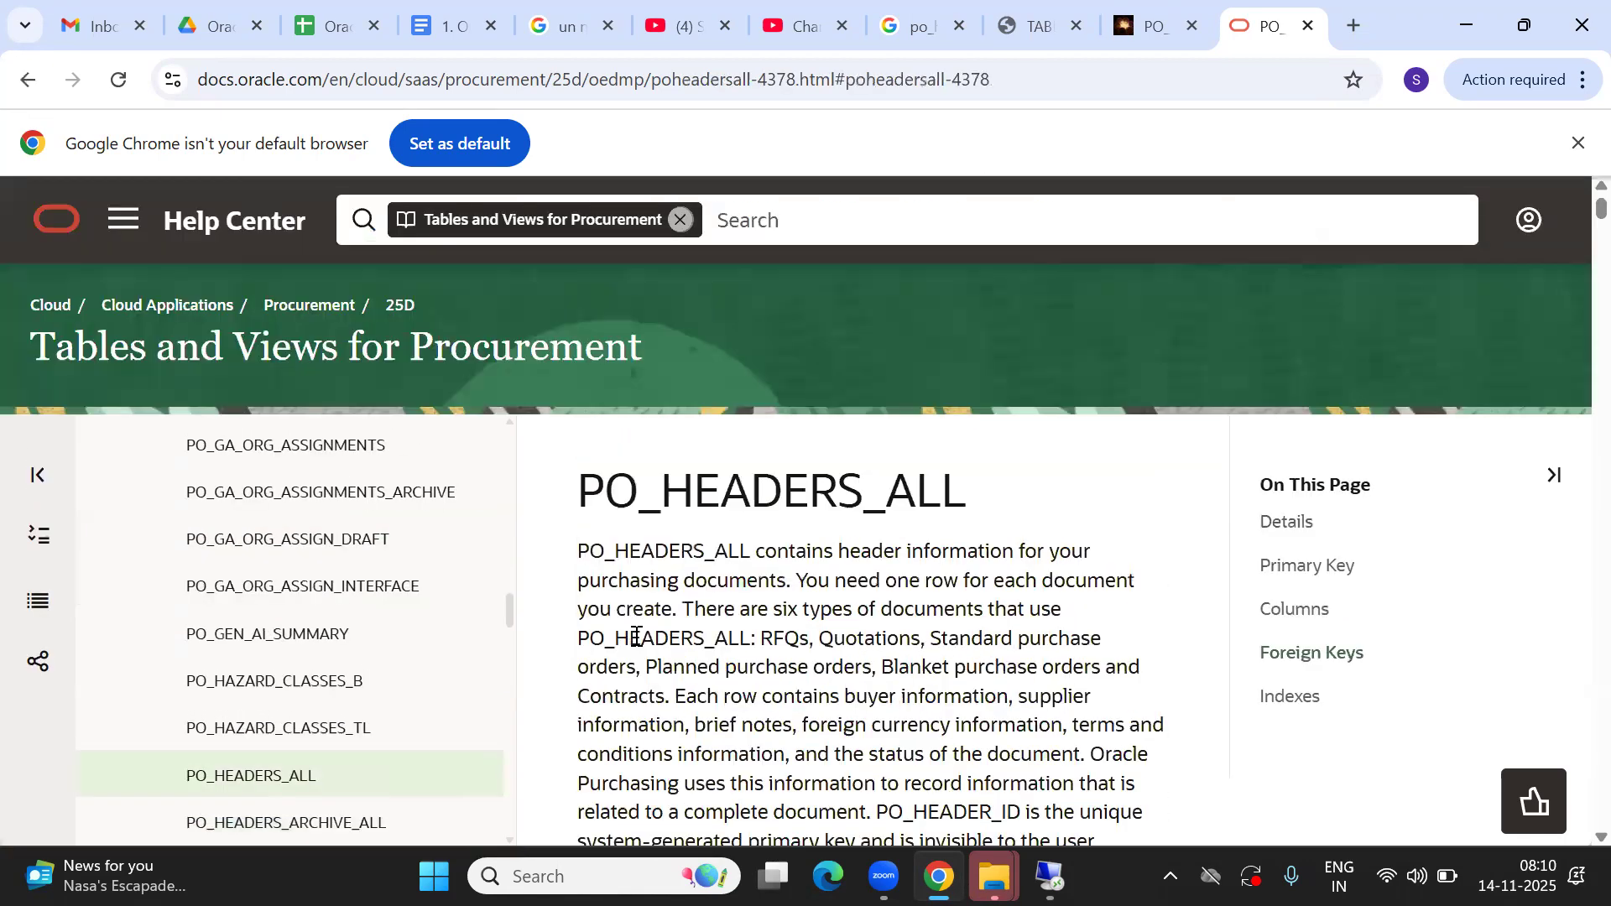
# Look through the PO_HEADERS_ALL columns and search the page for CONTRACT_ID
pyautogui.scroll(-10, 637, 637)
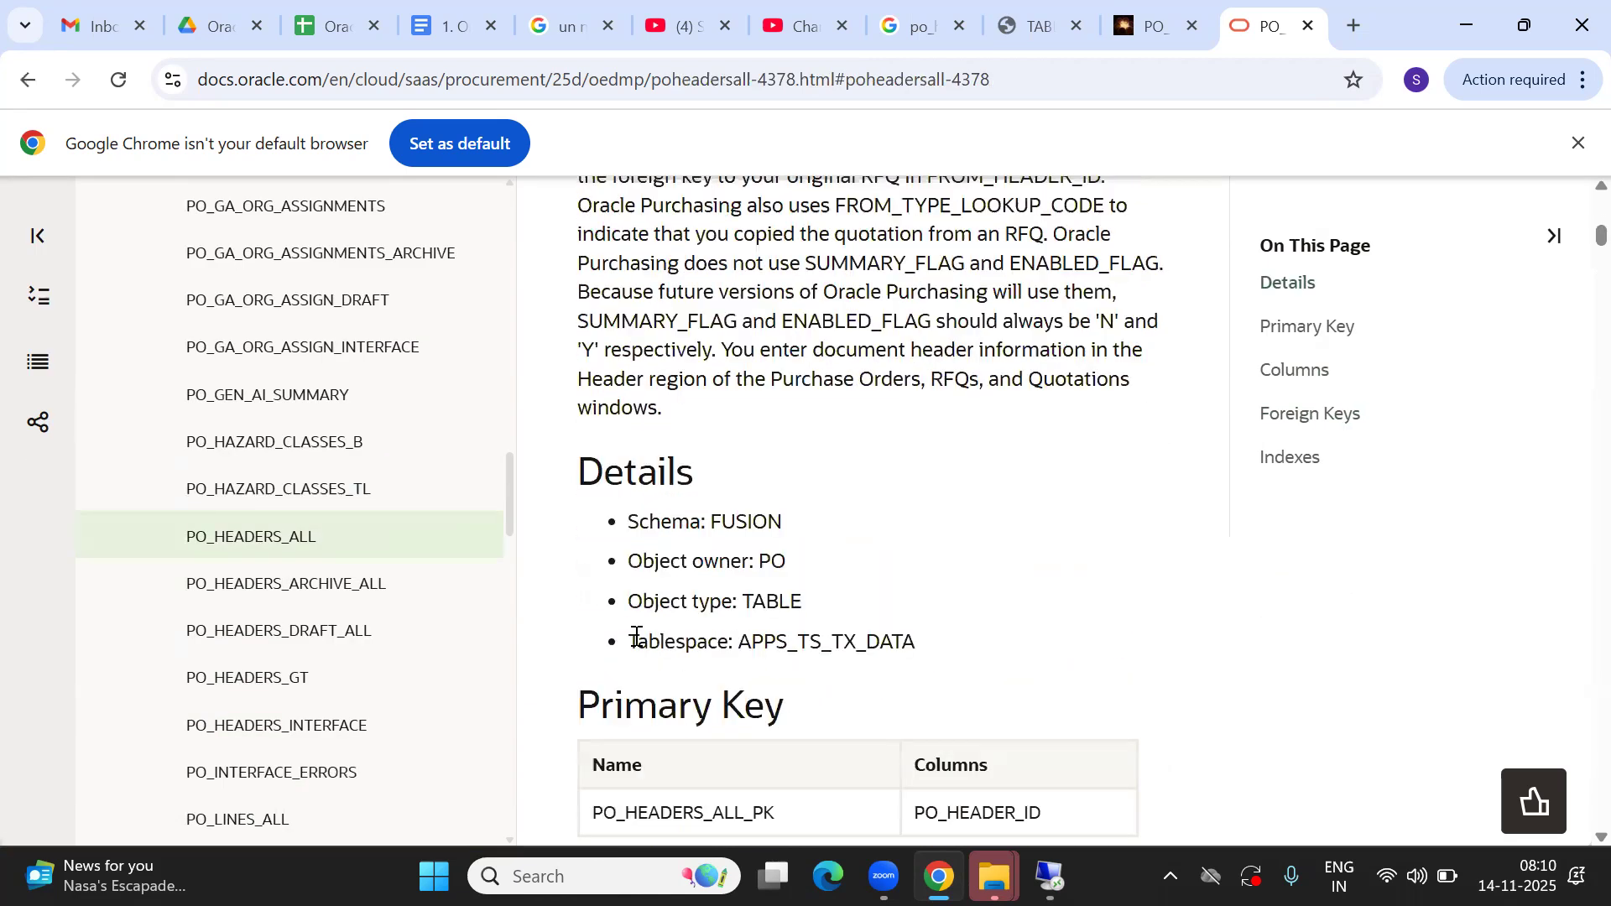
pyautogui.scroll(-10, 637, 637)
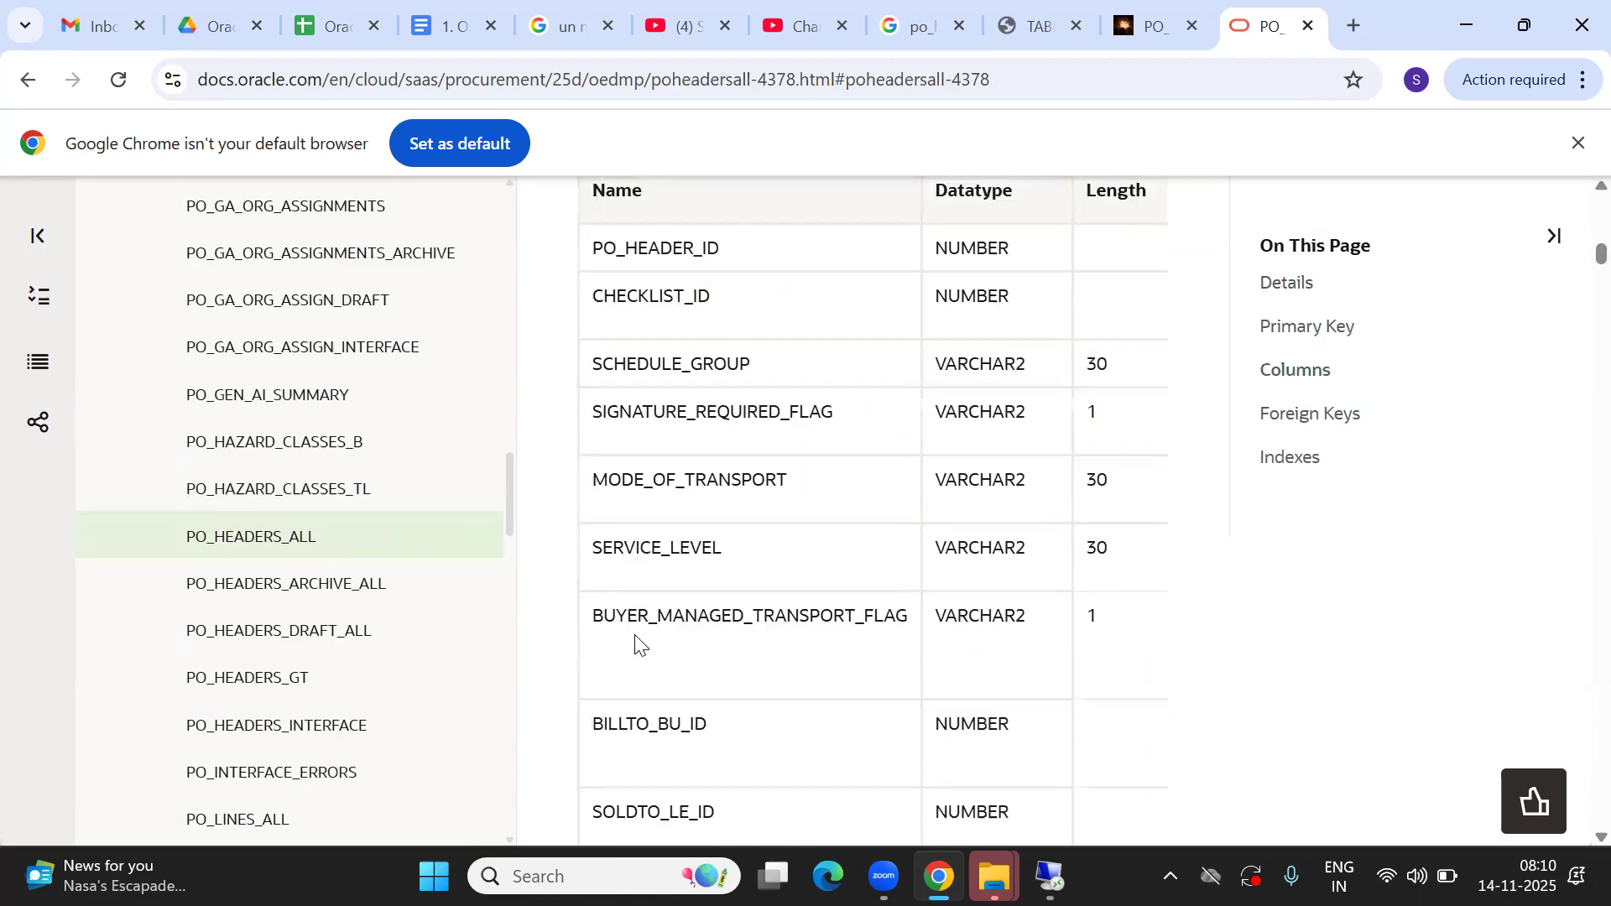
pyautogui.scroll(-10, 637, 643)
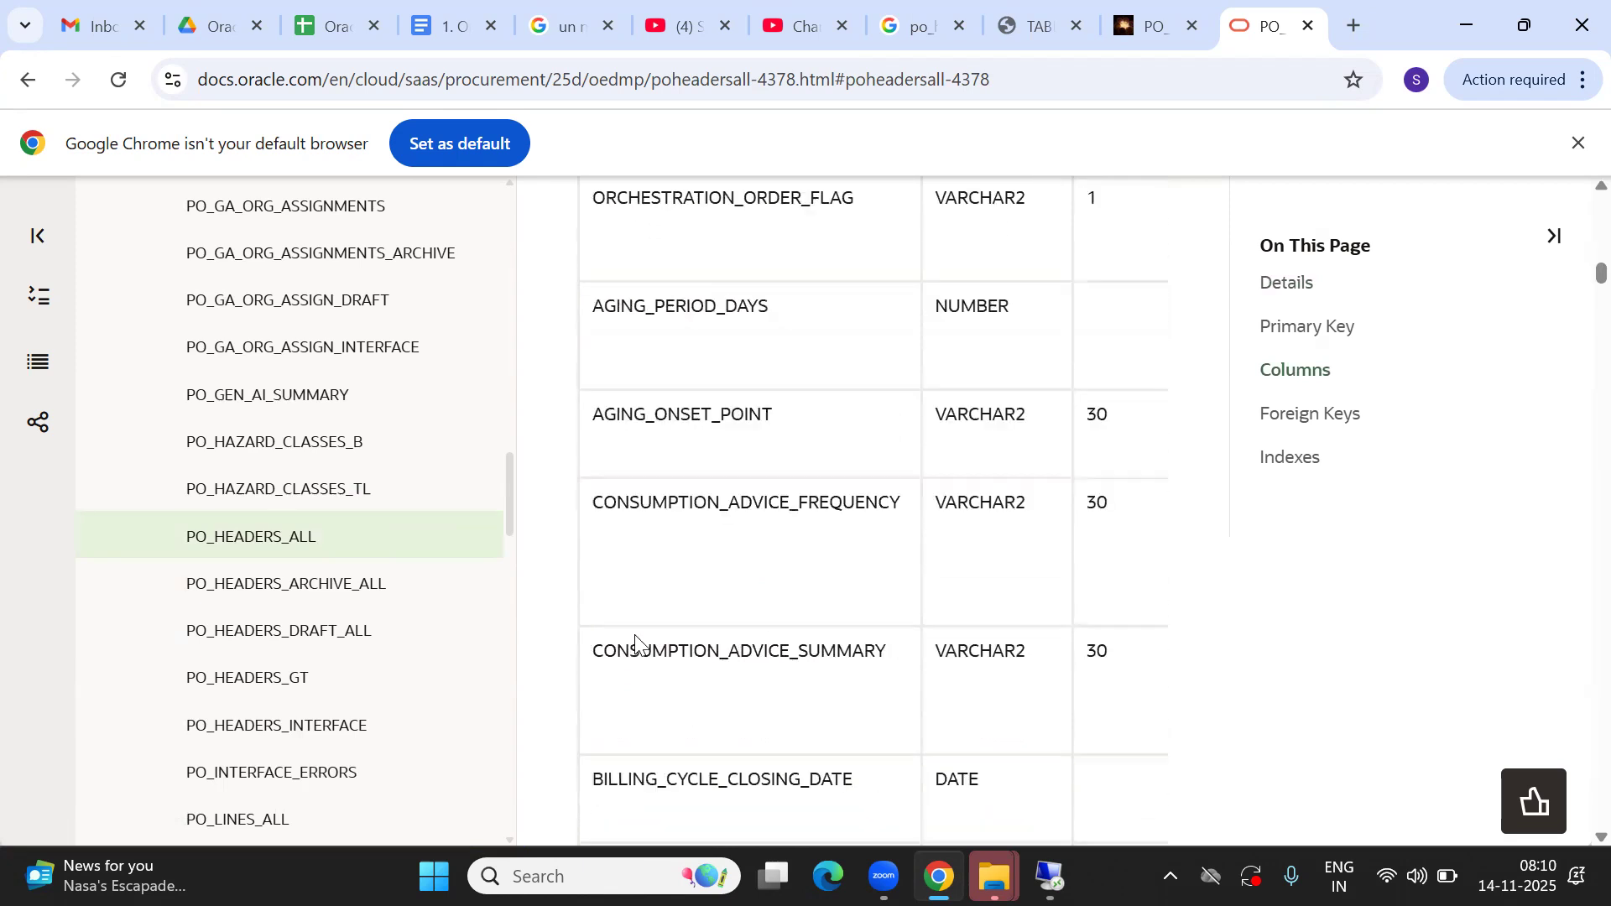
pyautogui.scroll(-2, 634, 635)
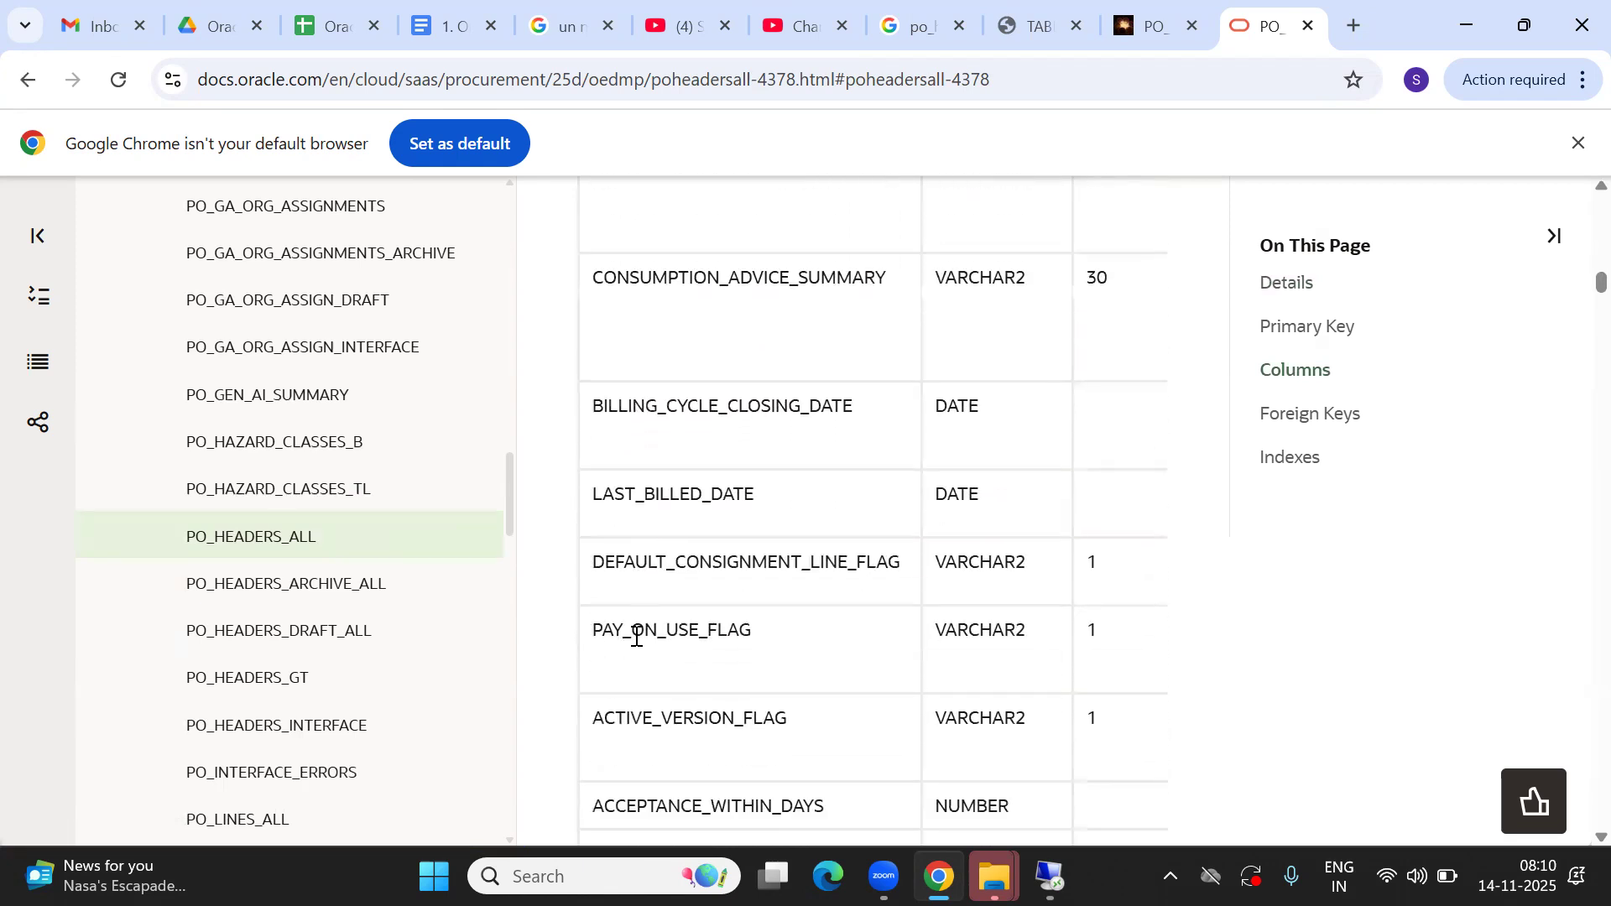
pyautogui.hotkey('ctrl', 'f')
pyautogui.write('CONTRA')
pyautogui.press('Return')
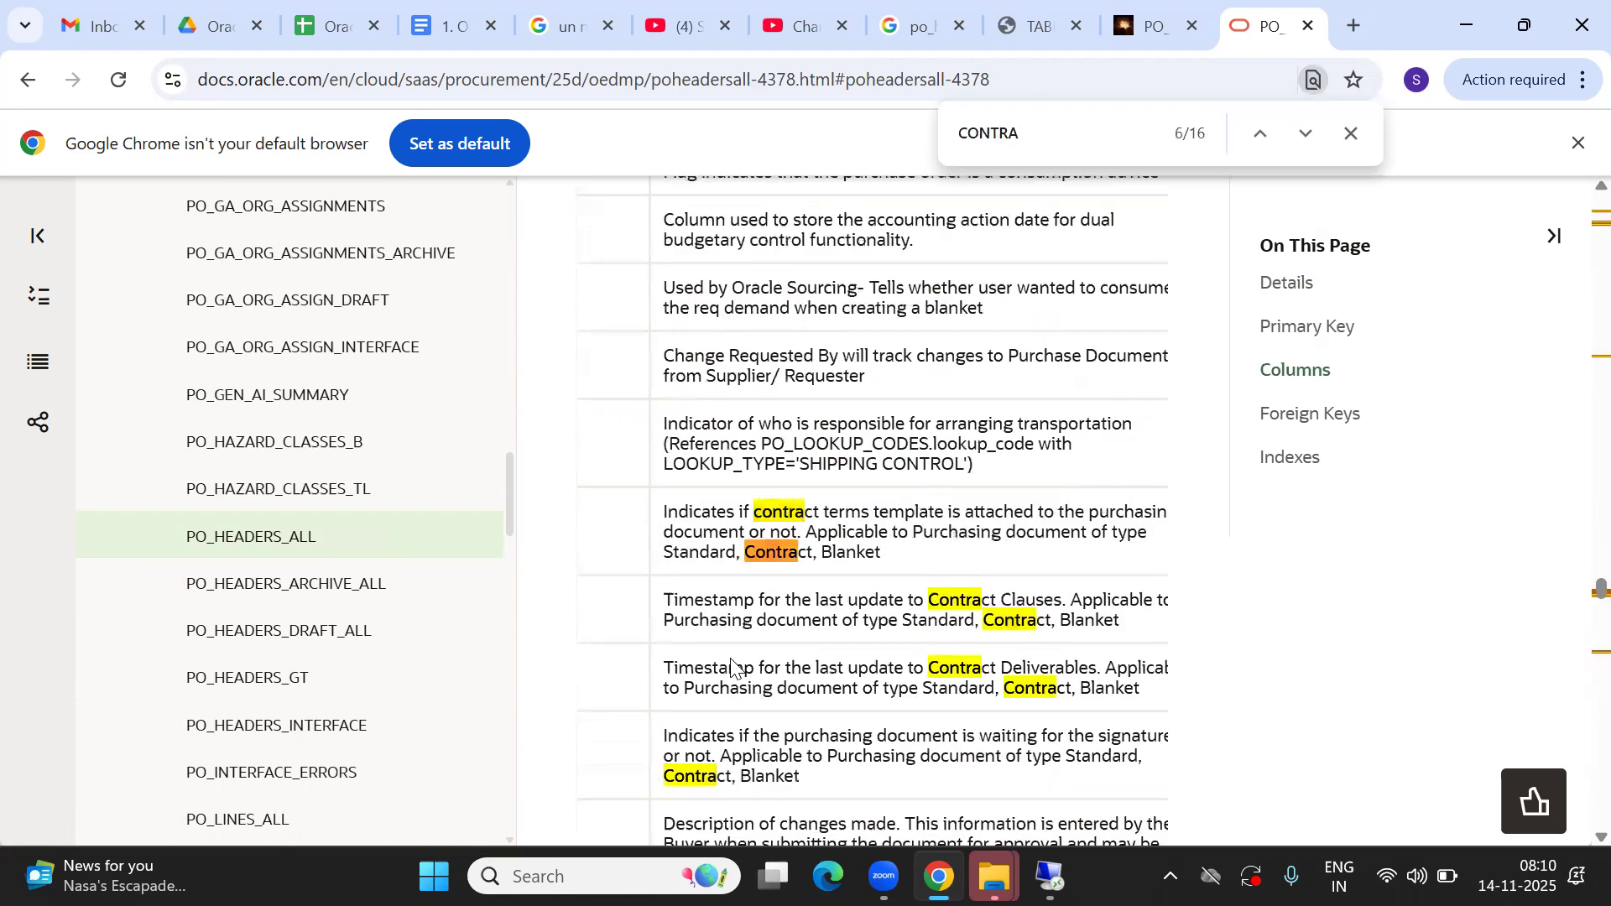
pyautogui.press('Return')
pyautogui.write('T')
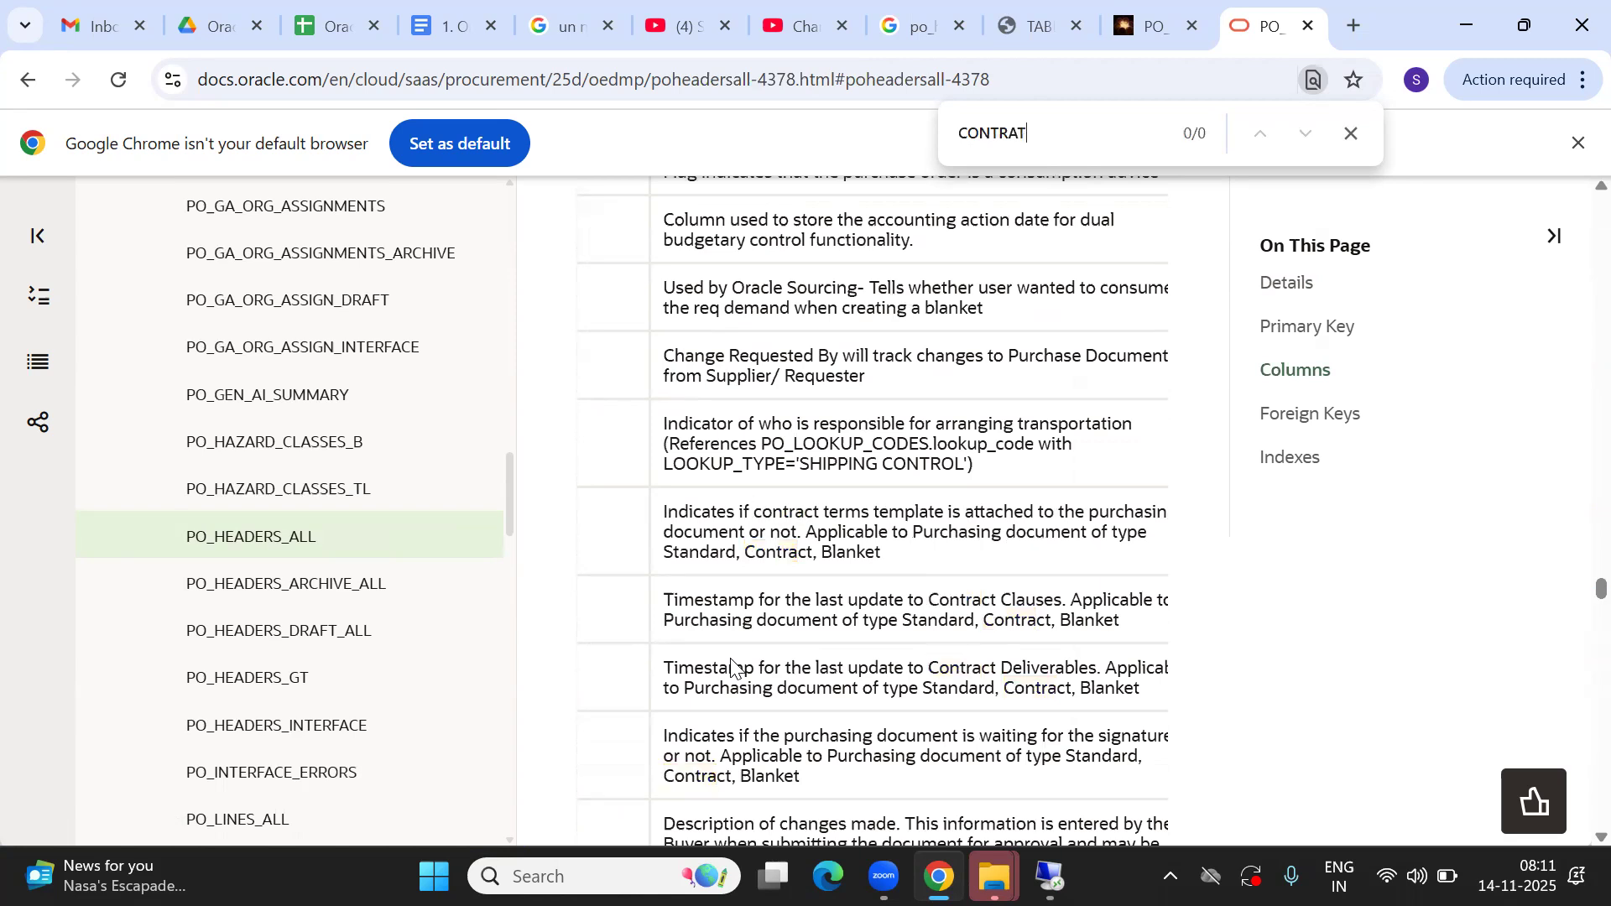
pyautogui.press('BackSpace')
pyautogui.write('C')
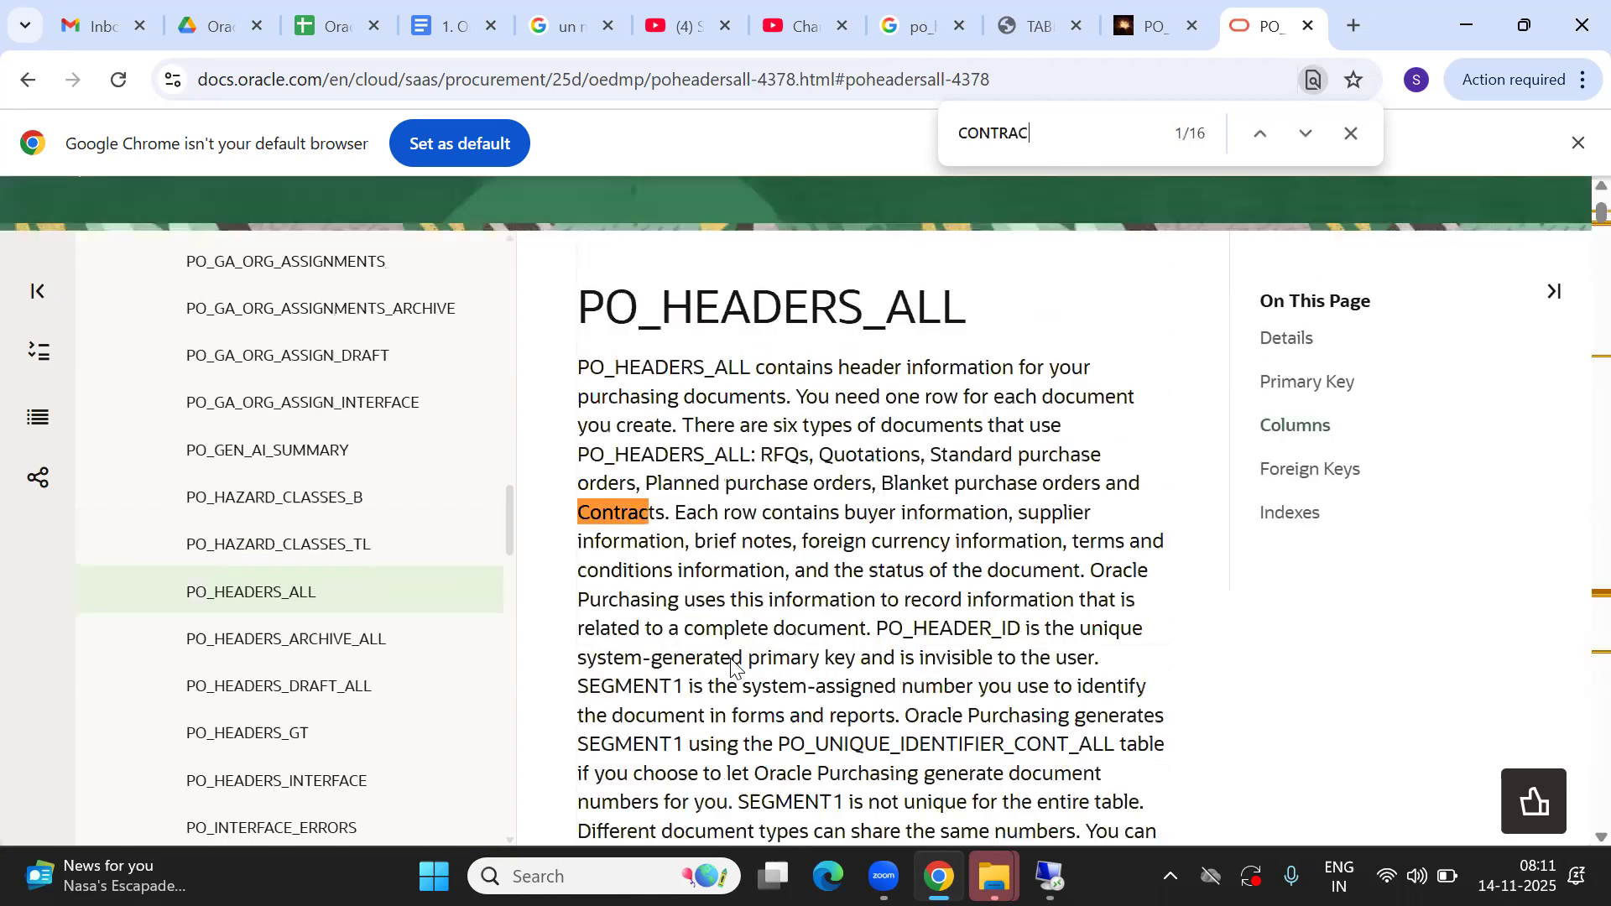
pyautogui.write('T_ID')
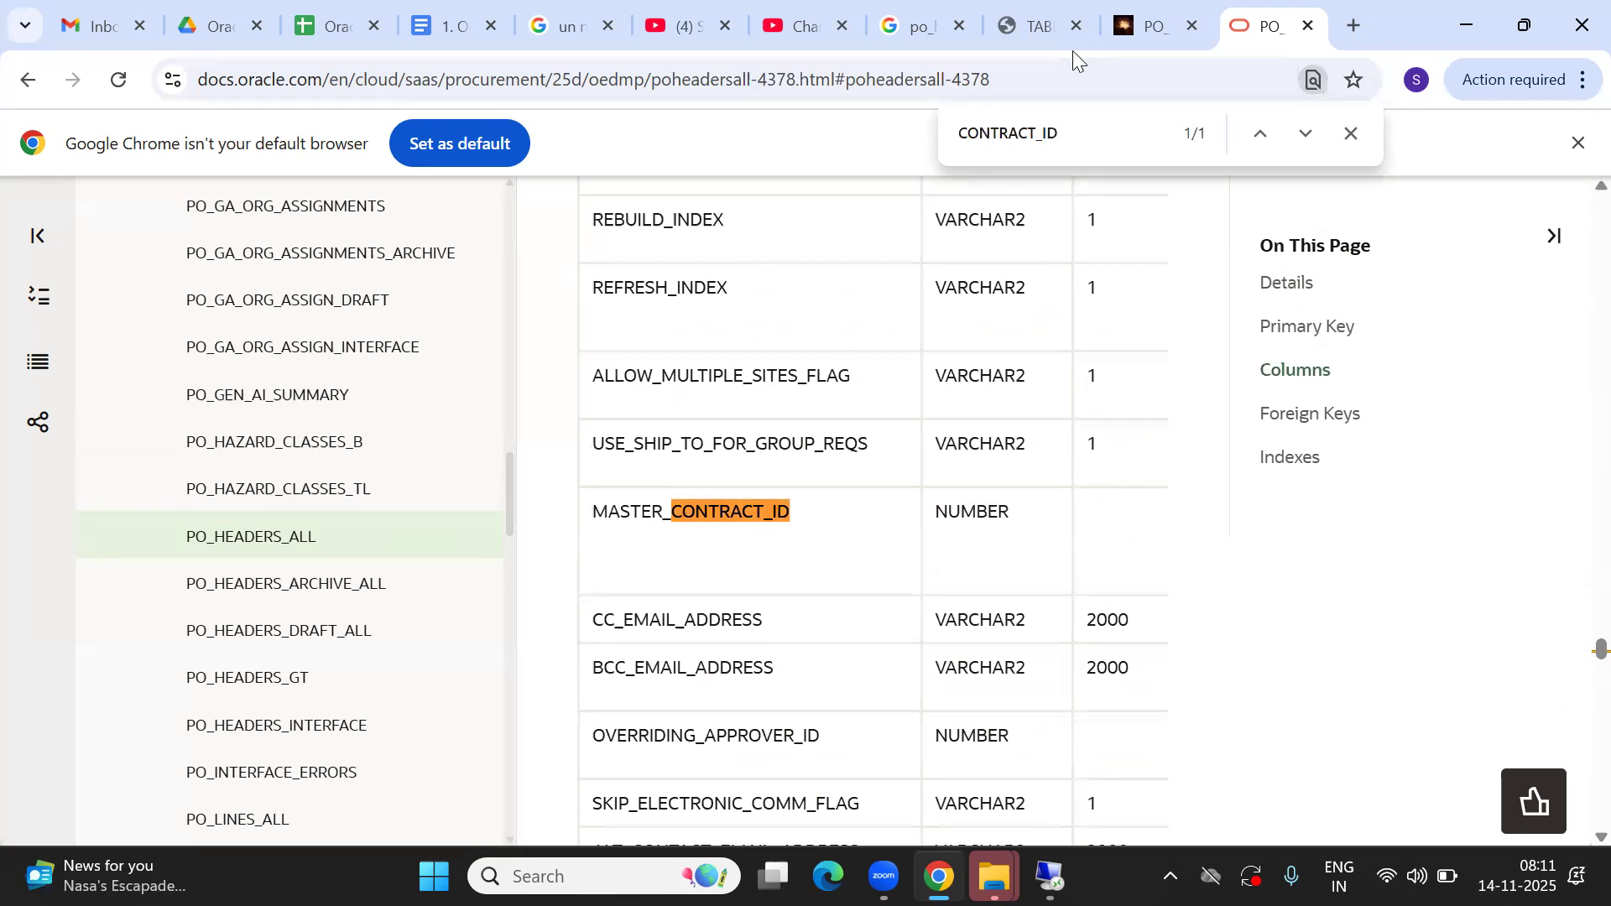
# Return to the po_headers_all Google results and search for "po_headers_all in oracle apps r12"
pyautogui.click(1145, 17)
pyautogui.click(999, 27)
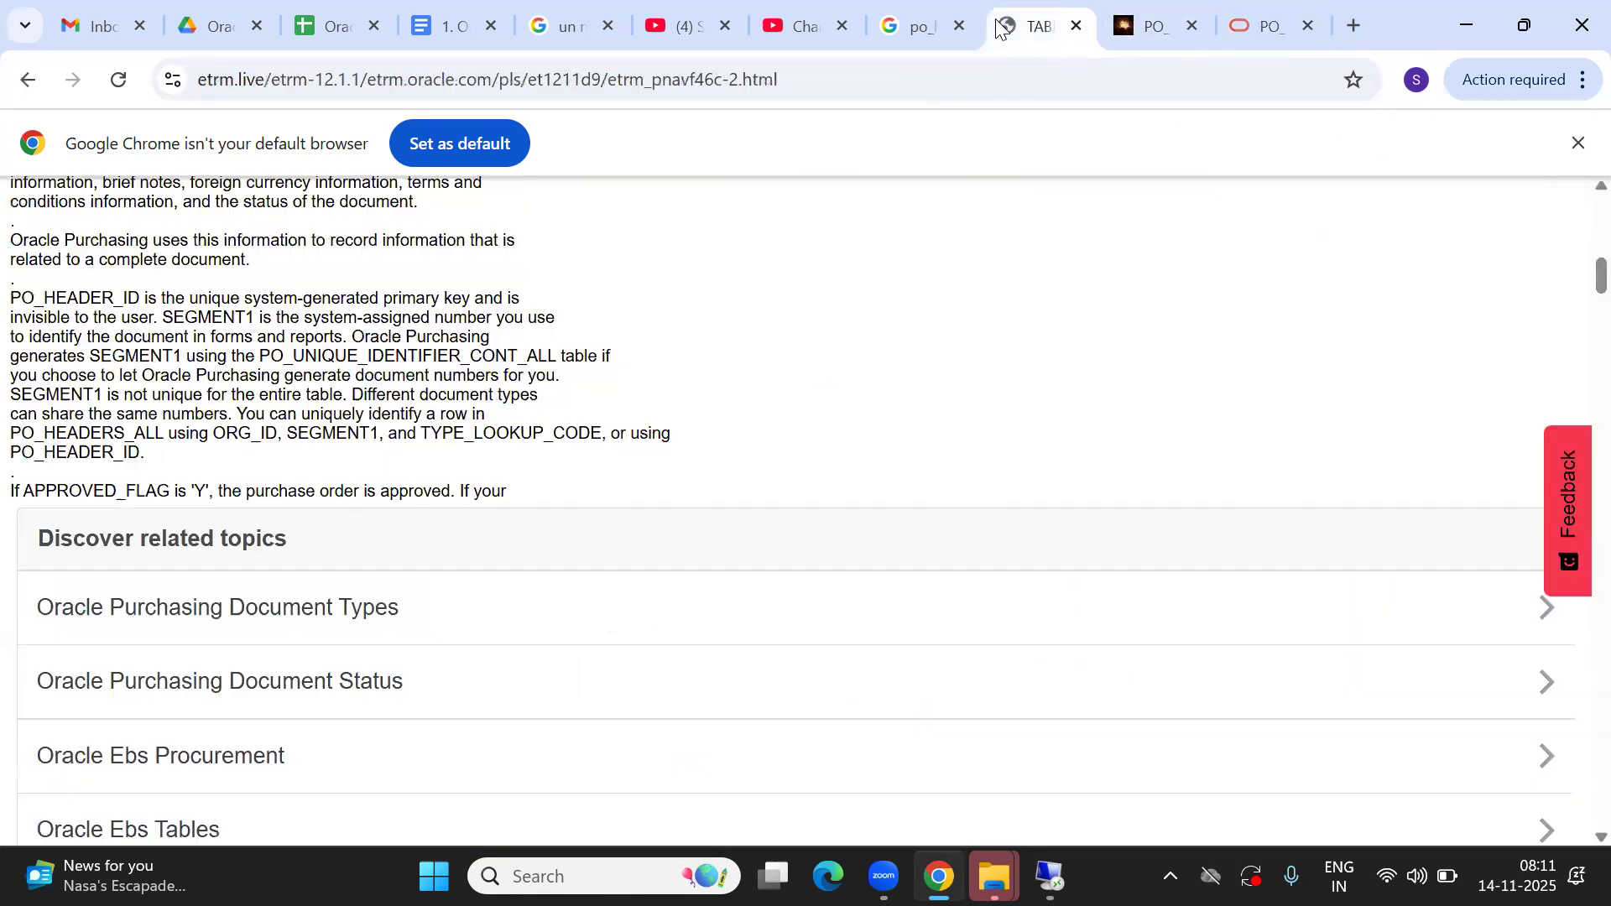
pyautogui.click(919, 29)
pyautogui.click(485, 240)
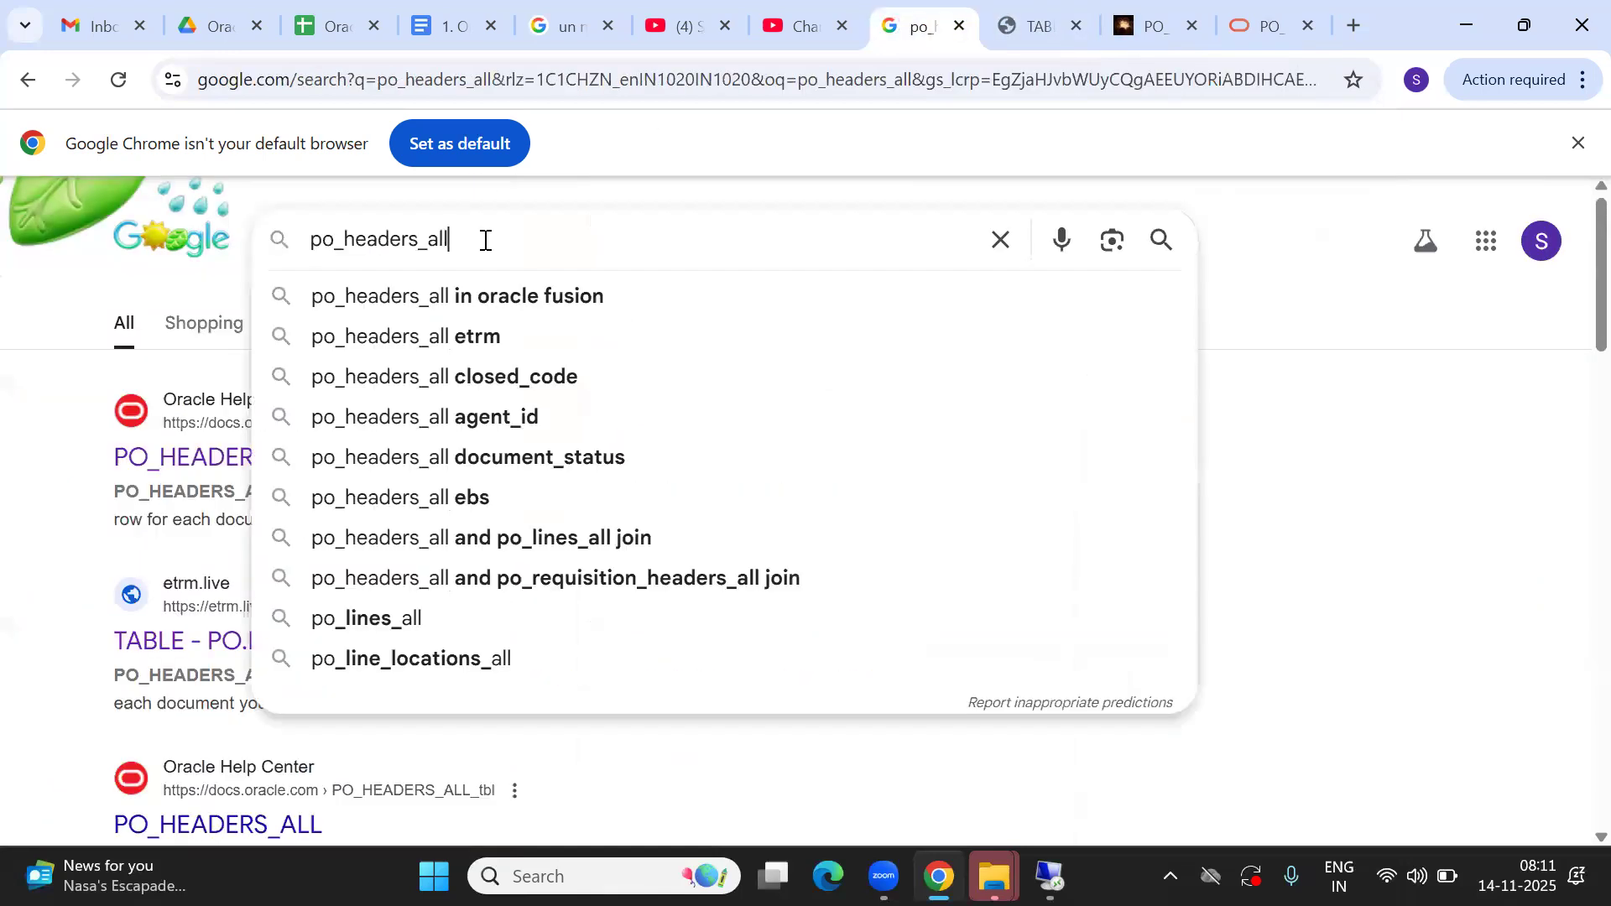
pyautogui.press('Down')
pyautogui.press('Down')
pyautogui.press('Down')
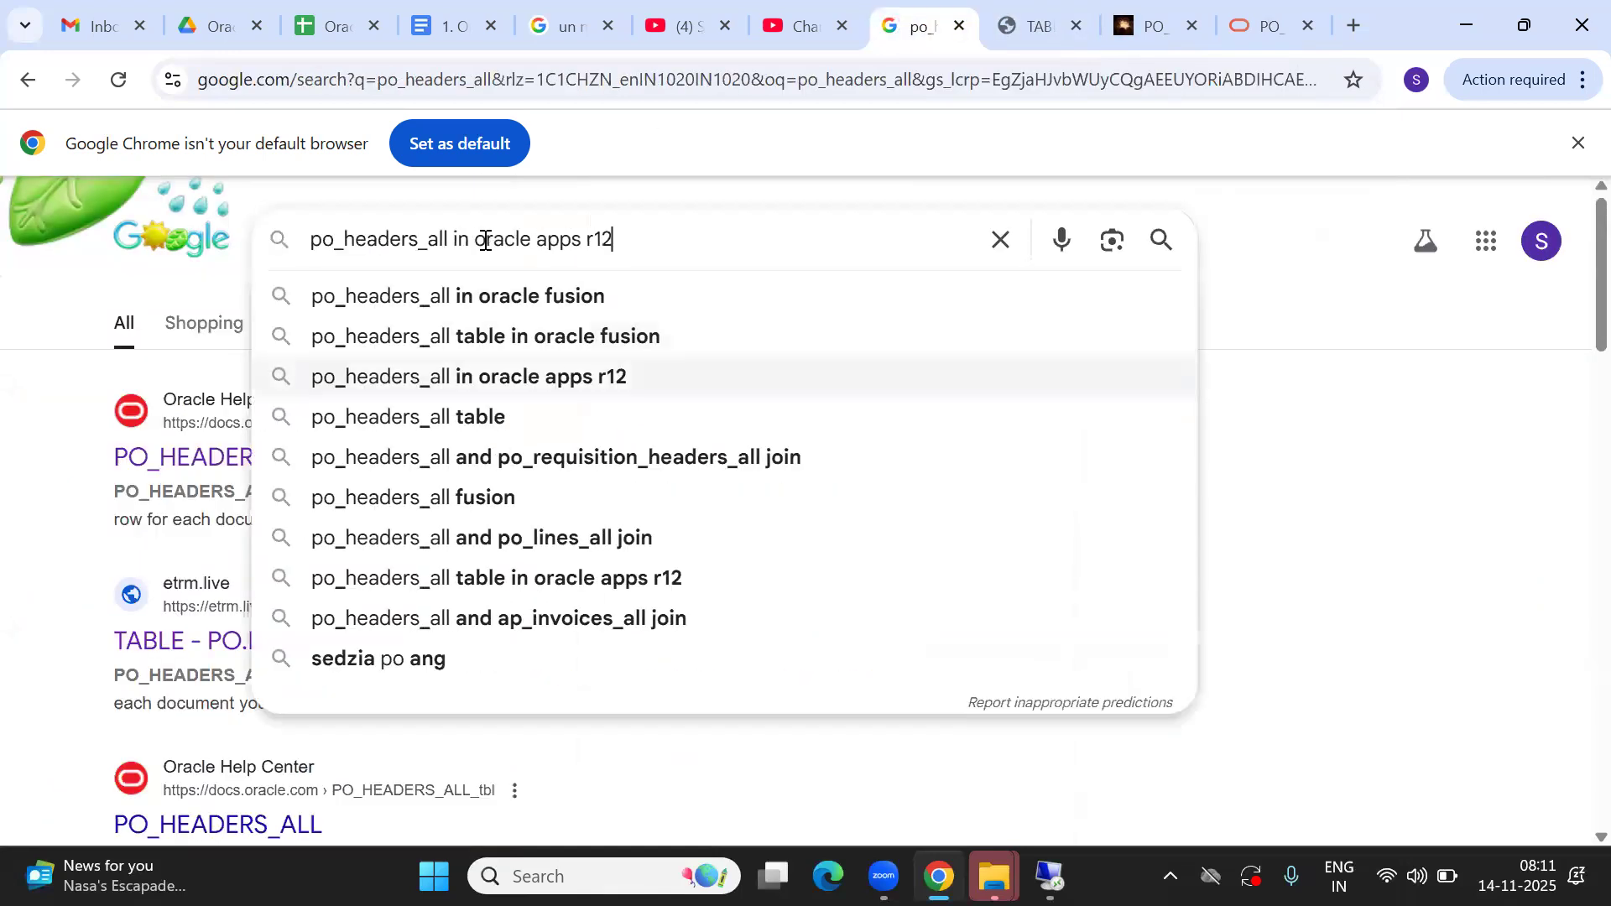
pyautogui.press('Return')
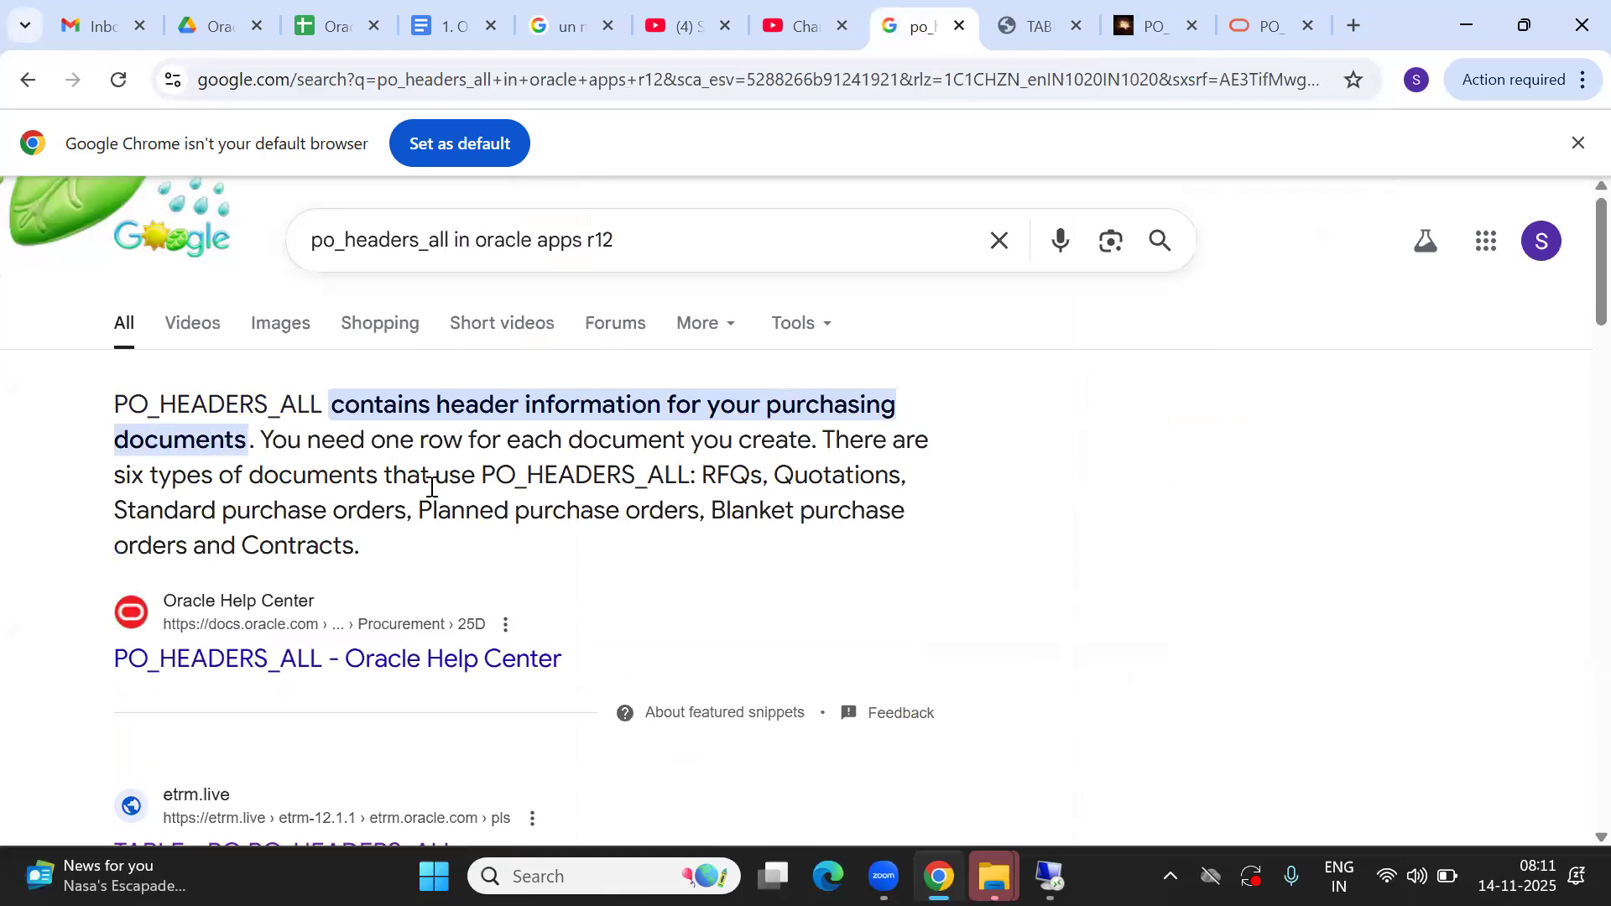
# Open the etrm.live result TABLE - PO.PO_HEADERS_ALL in its own tab and switch to it
pyautogui.scroll(-5, 430, 490)
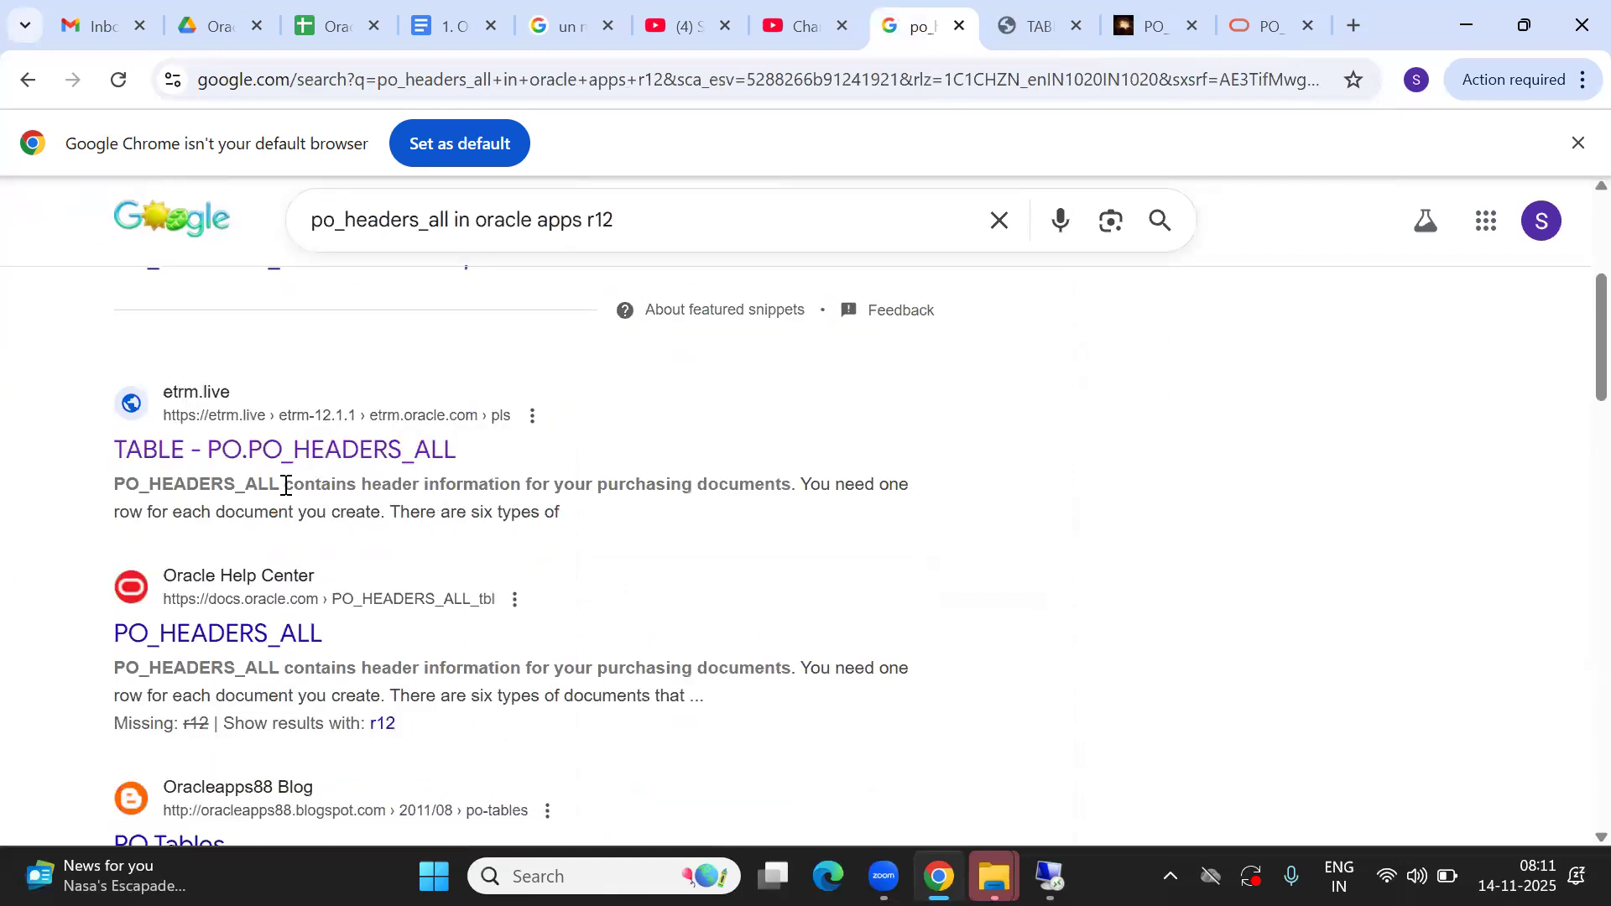
pyautogui.middleClick(335, 458)
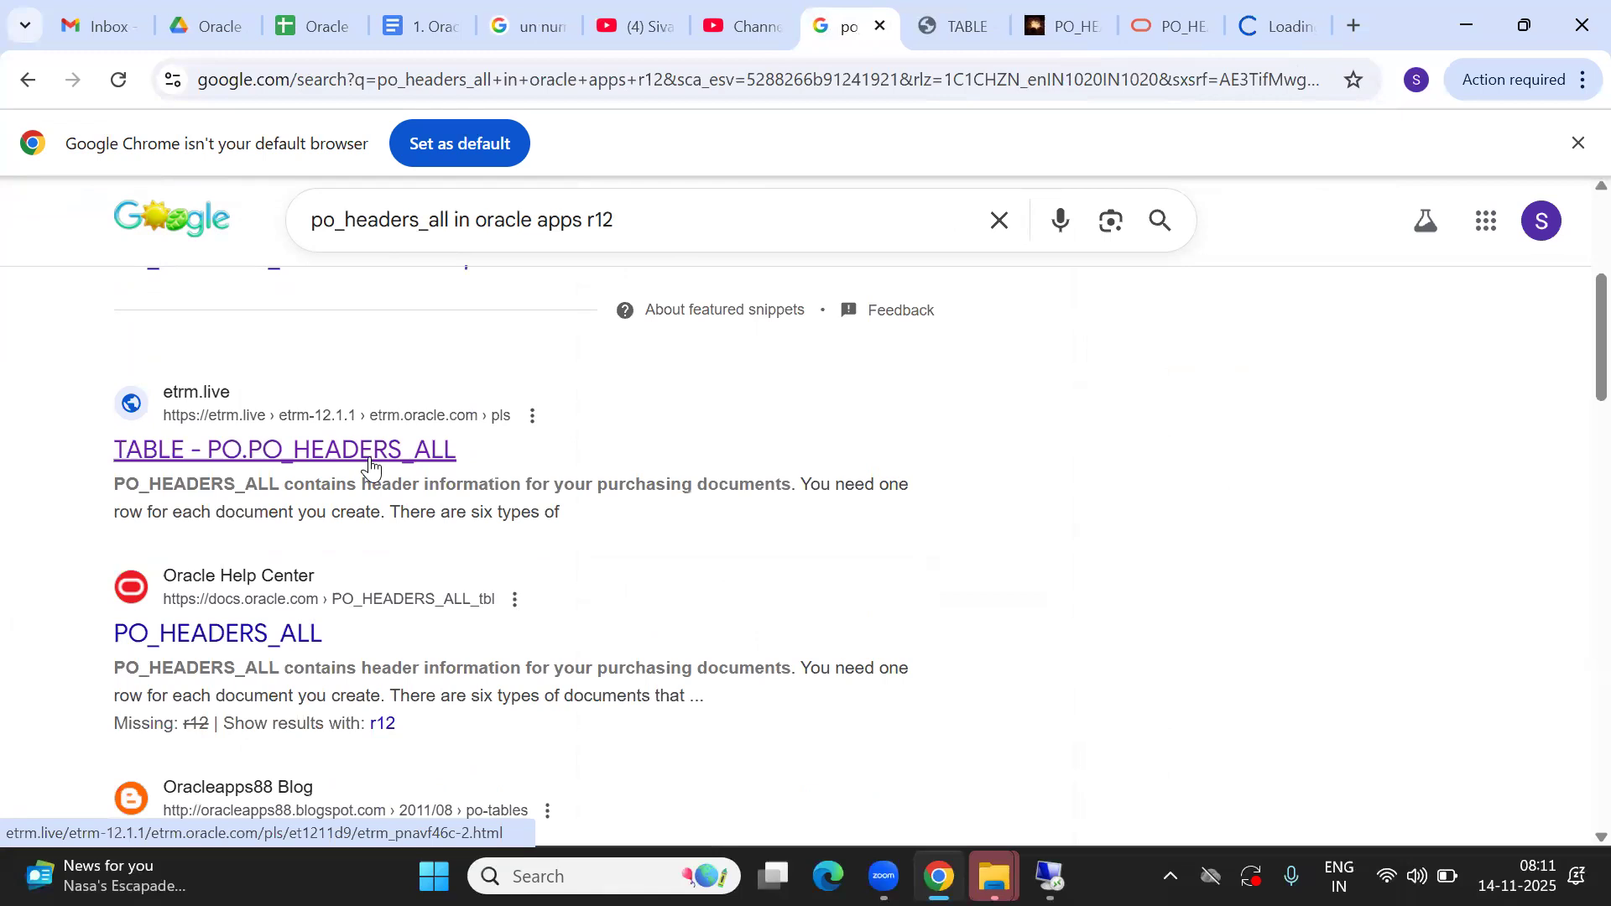
pyautogui.click(1270, 23)
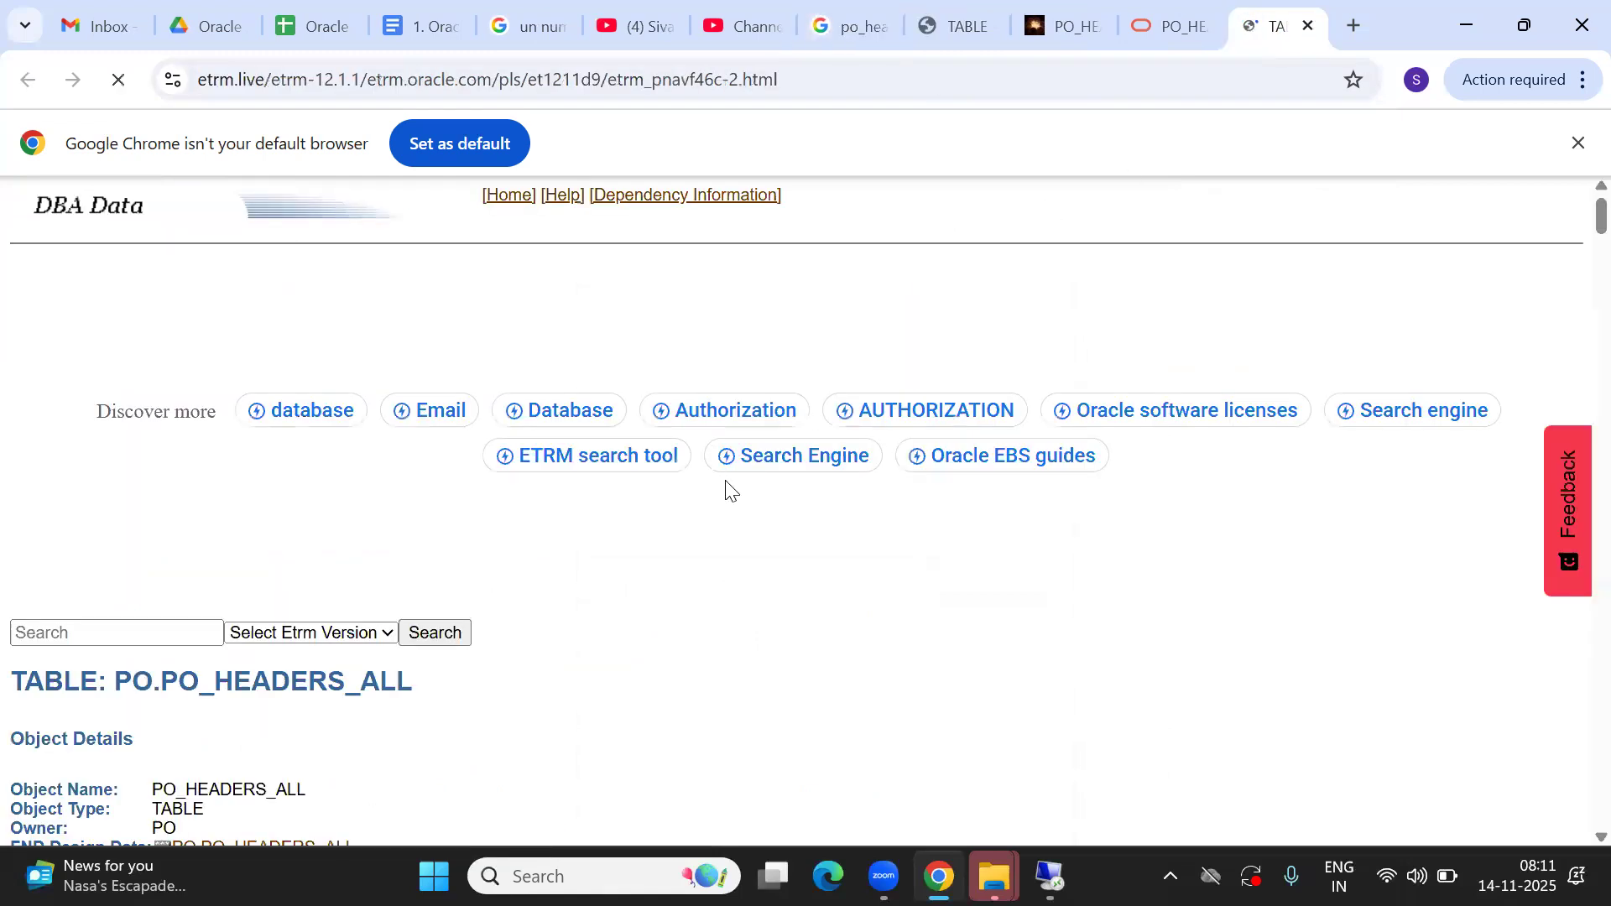
# Examine the PO.PO_HEADERS_ALL storage details, indexes and the first part of the column list, including the SEGMENT columns
pyautogui.scroll(-10, 579, 591)
pyautogui.scroll(-7, 578, 592)
pyautogui.scroll(-10, 577, 591)
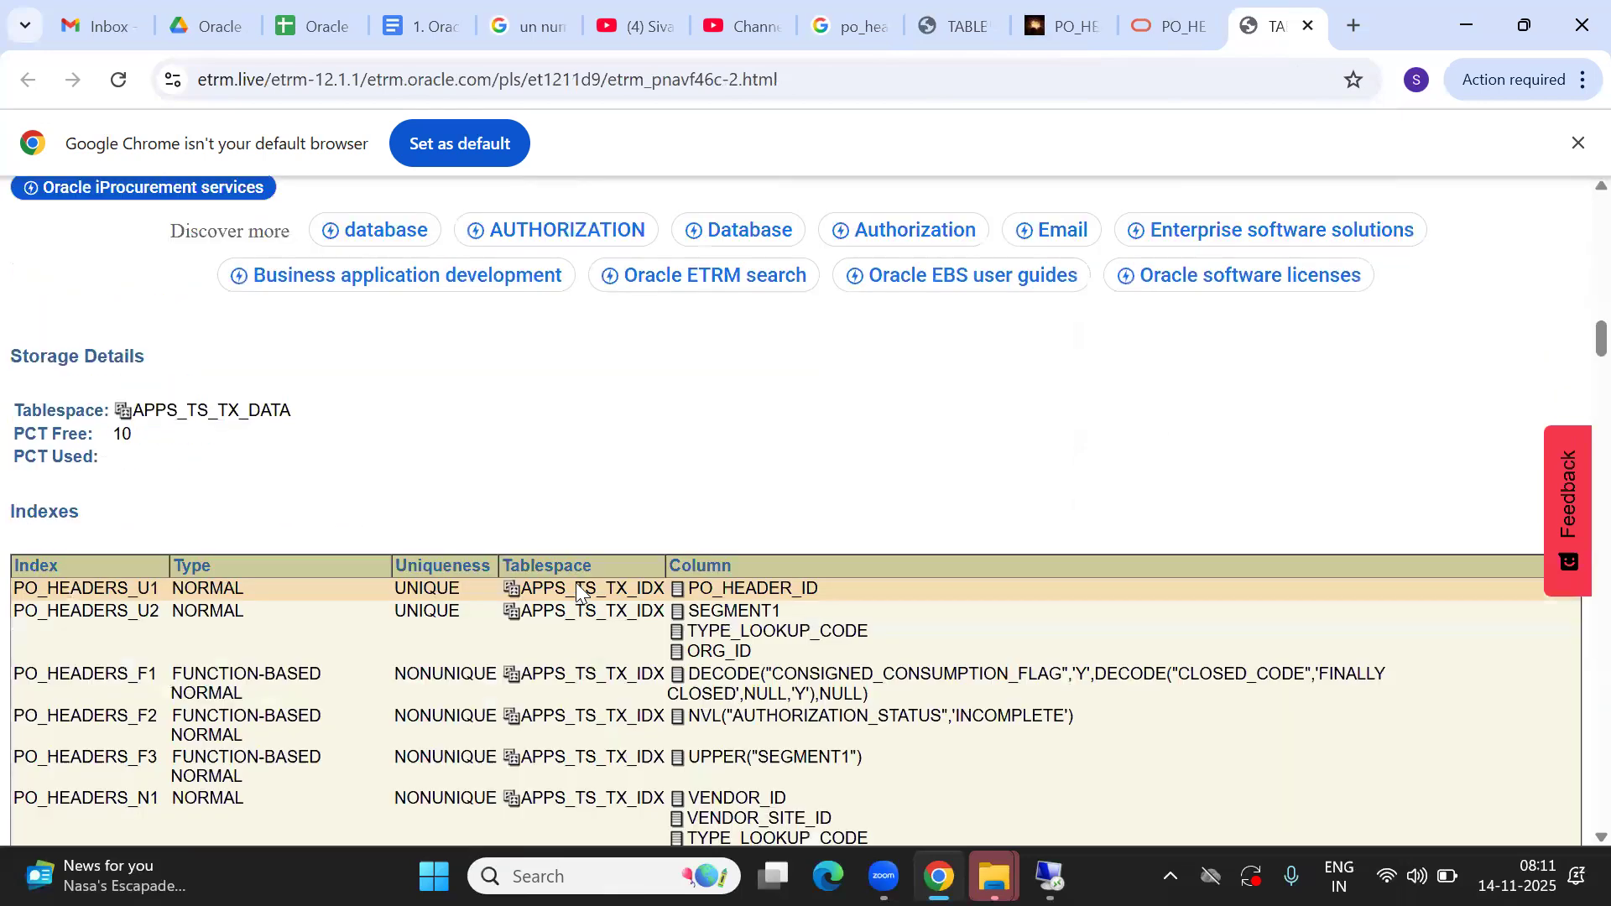
pyautogui.scroll(-5, 578, 591)
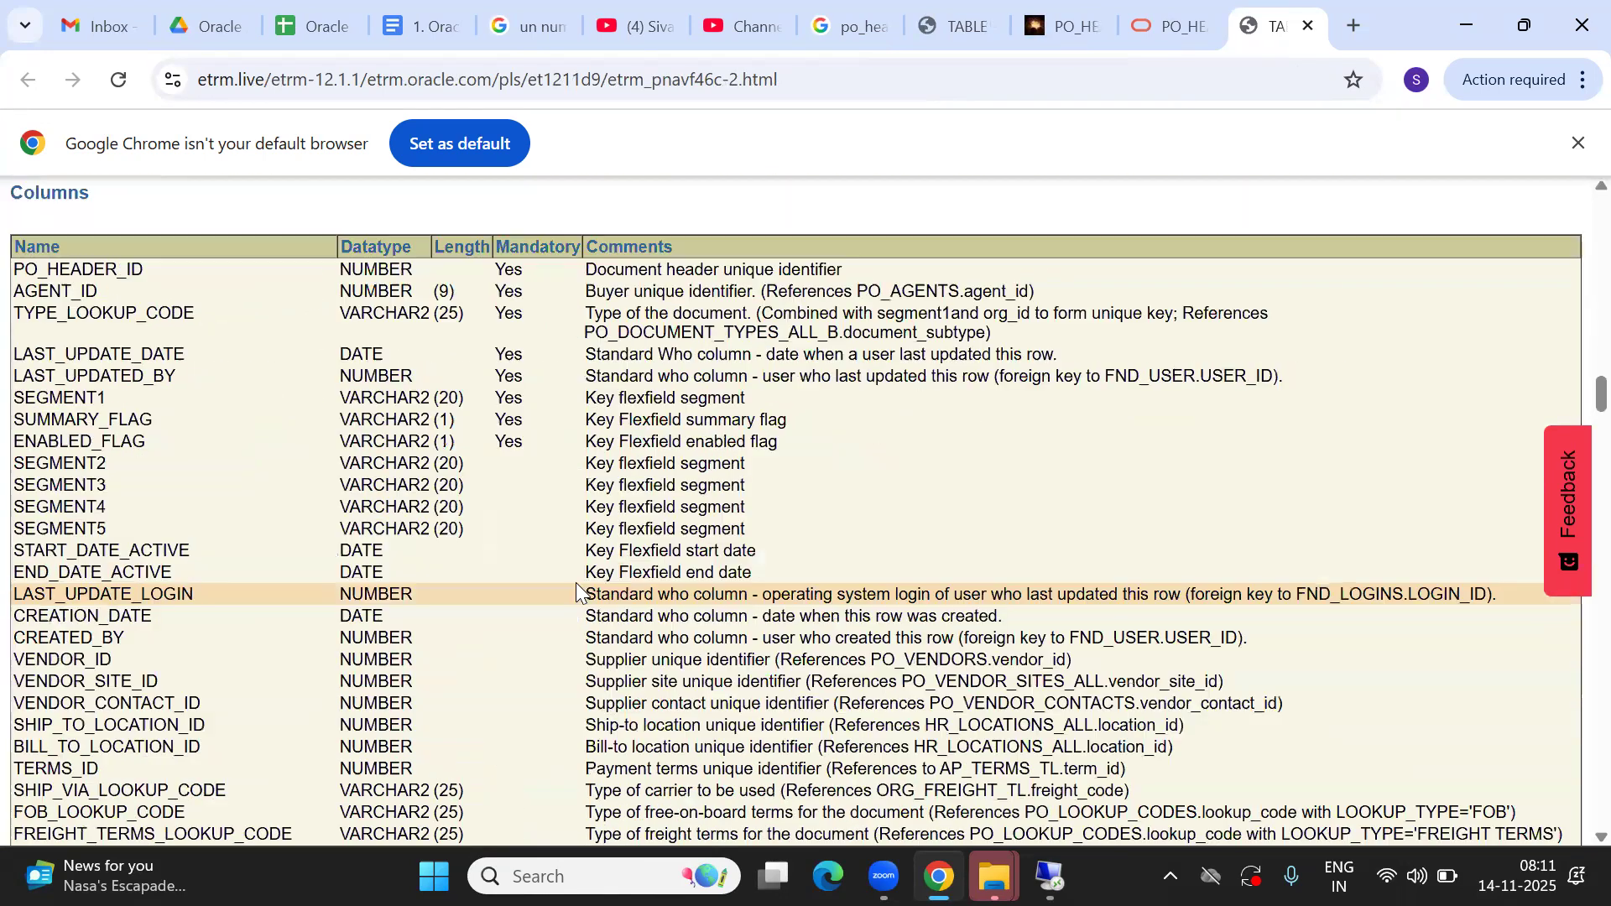
pyautogui.scroll(-2, 577, 591)
pyautogui.scroll(1, 577, 591)
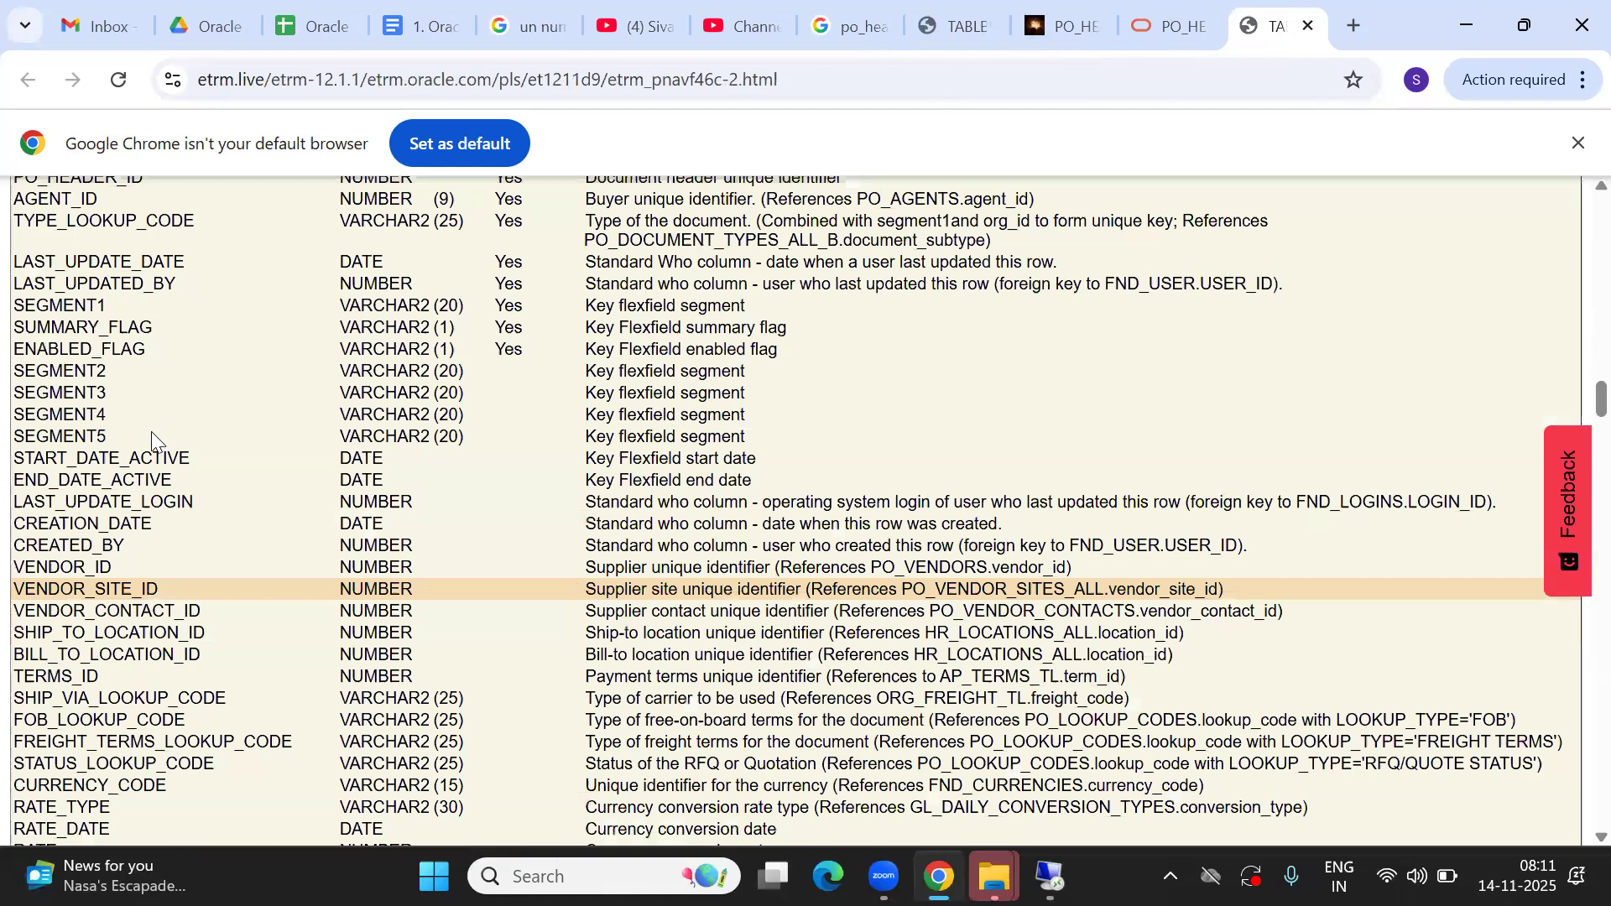
pyautogui.scroll(1, 25, 392)
pyautogui.moveTo(37, 391); pyautogui.dragTo(172, 394)
pyautogui.click(635, 586)
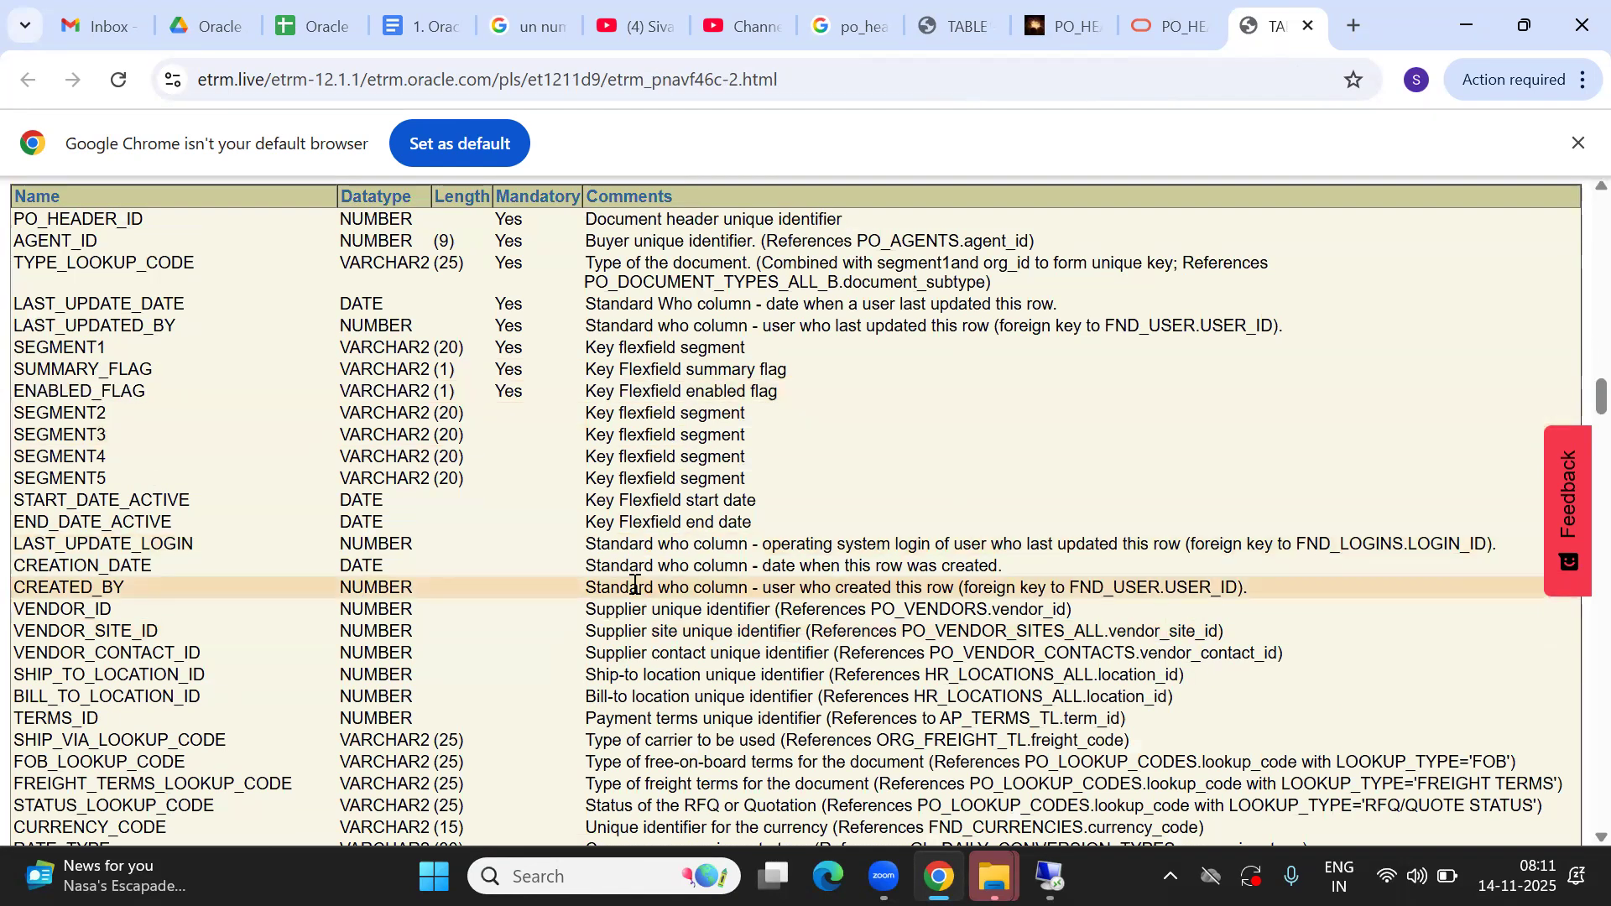
# Examine the rest of the PO_HEADERS_ALL column list, from FROM_HEADER_ID through the ATTRIBUTE and GLOBAL_ATTRIBUTE columns
pyautogui.scroll(-1, 635, 585)
pyautogui.scroll(-6, 635, 584)
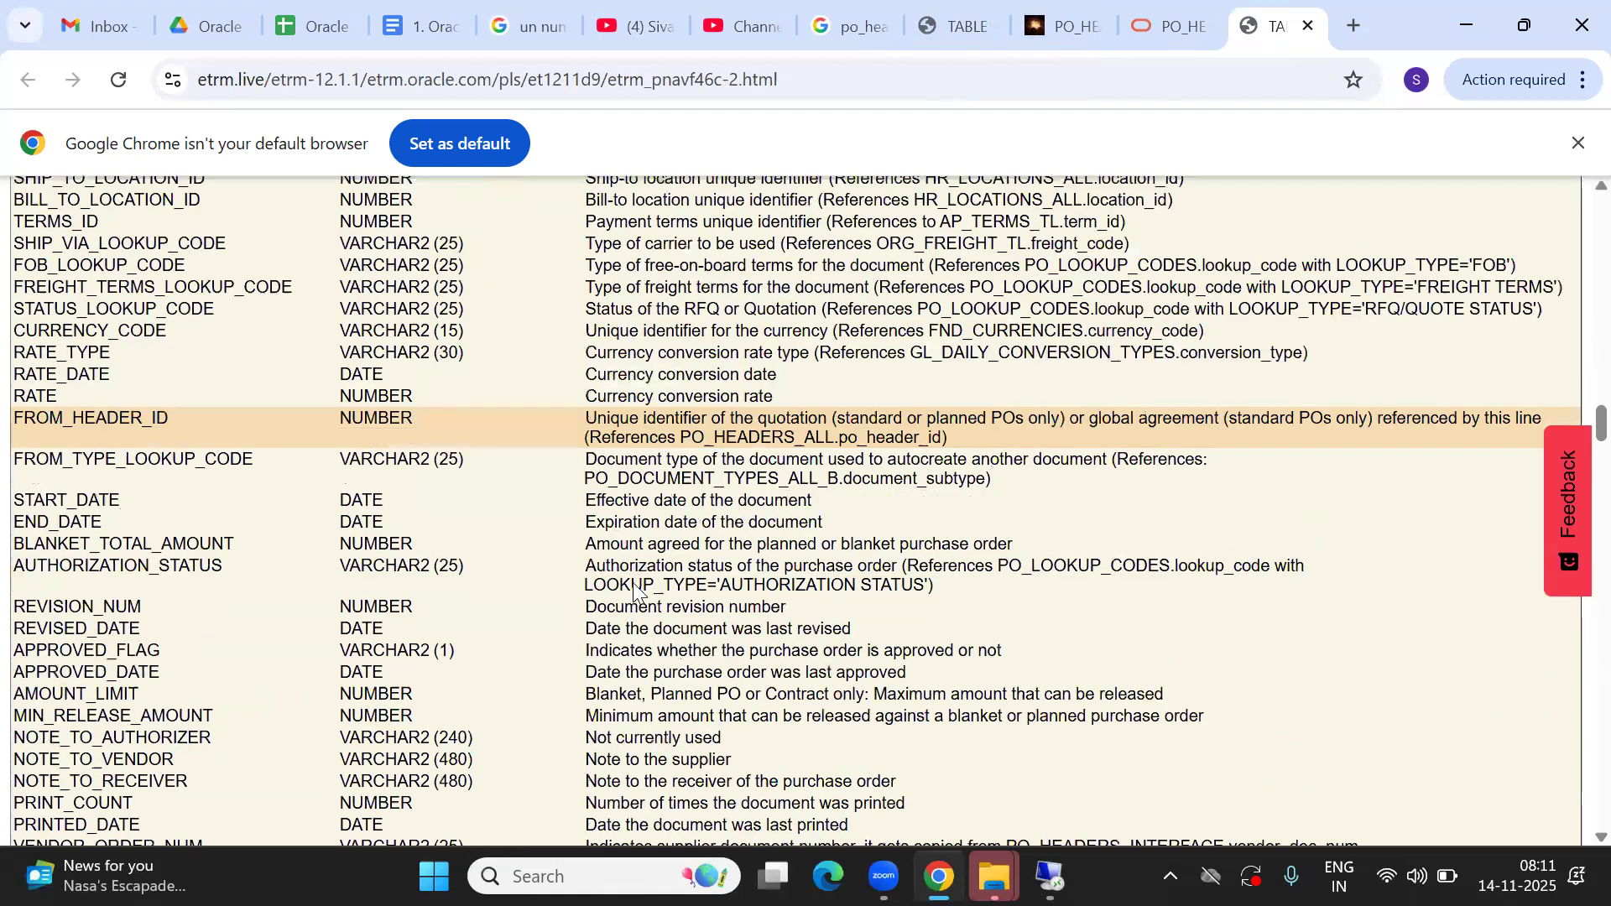
pyautogui.scroll(-5, 635, 584)
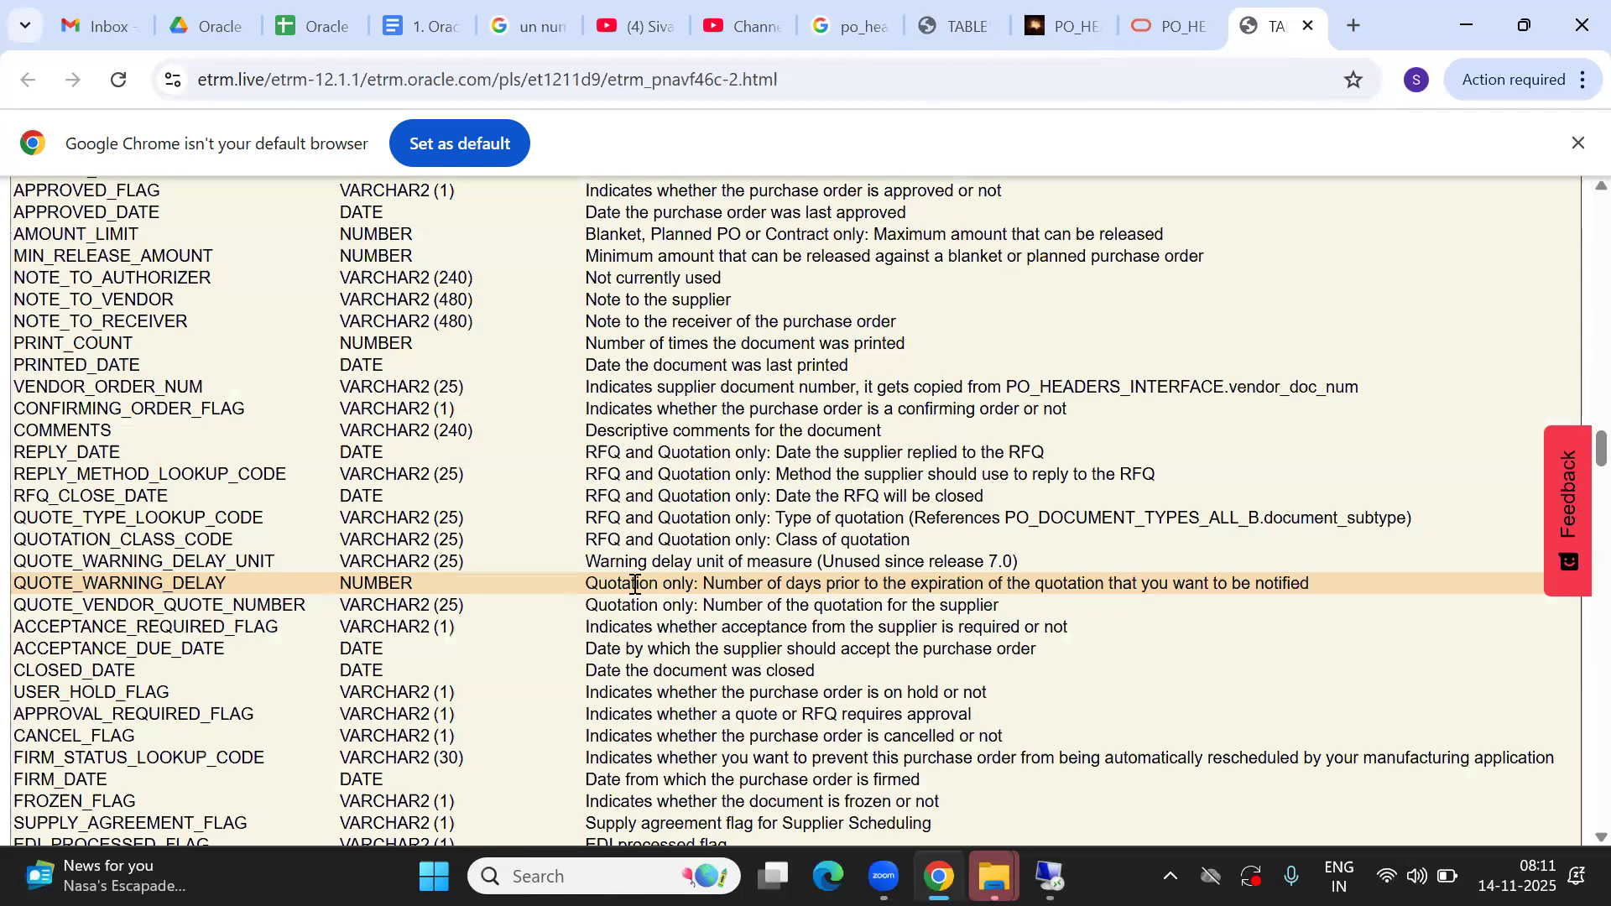
pyautogui.scroll(1, 635, 585)
pyautogui.scroll(-4, 635, 585)
pyautogui.scroll(-4, 635, 585)
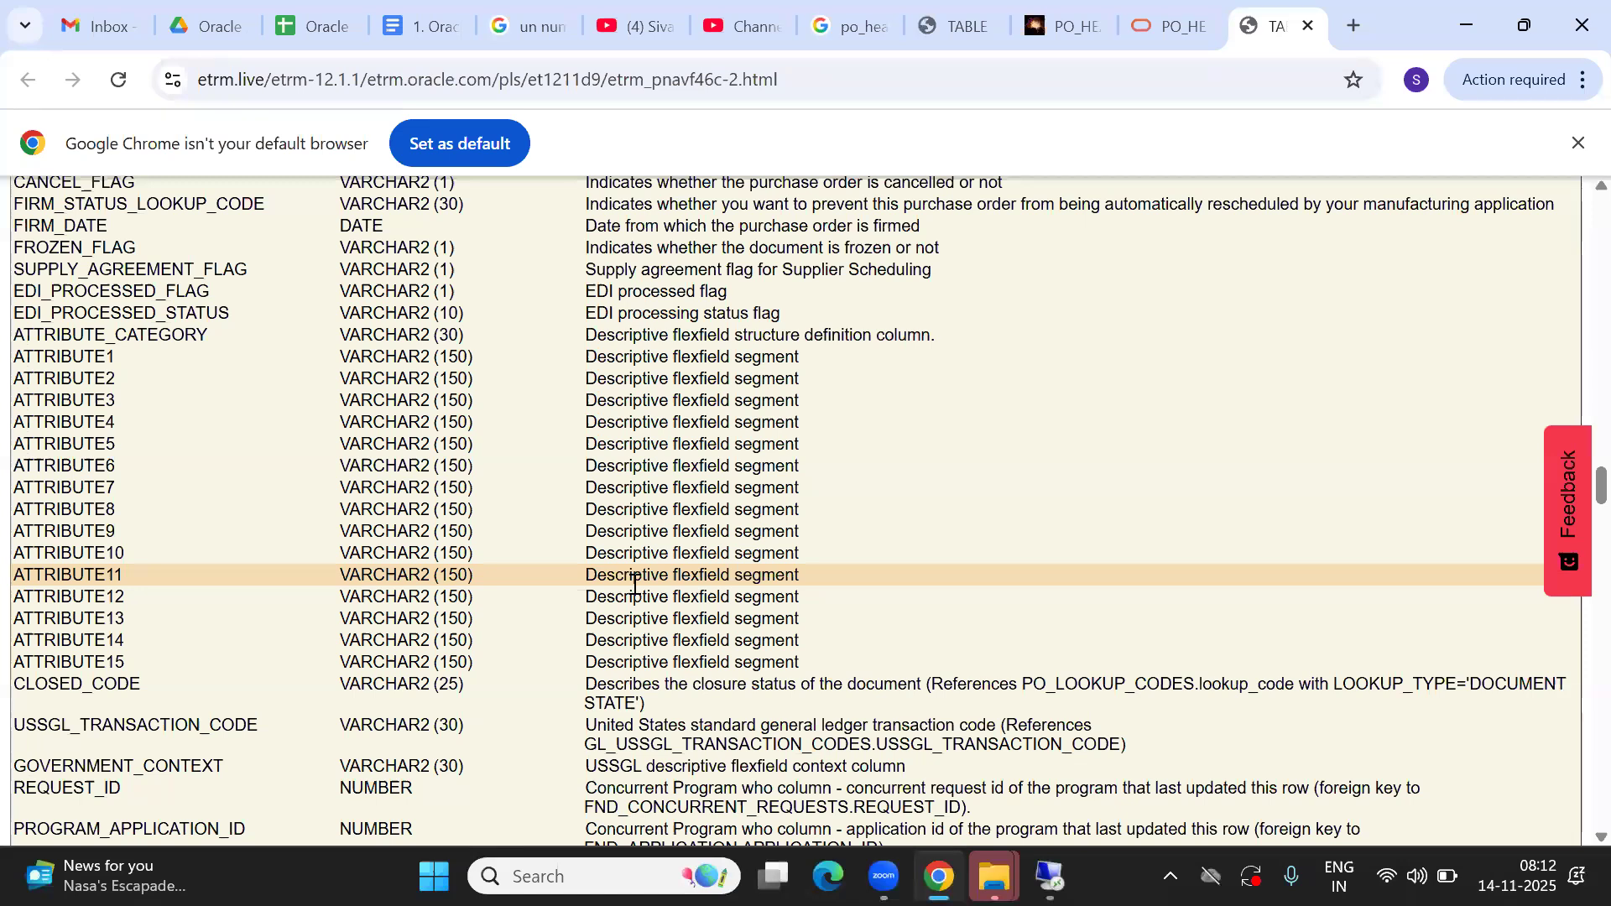
pyautogui.scroll(-8, 634, 585)
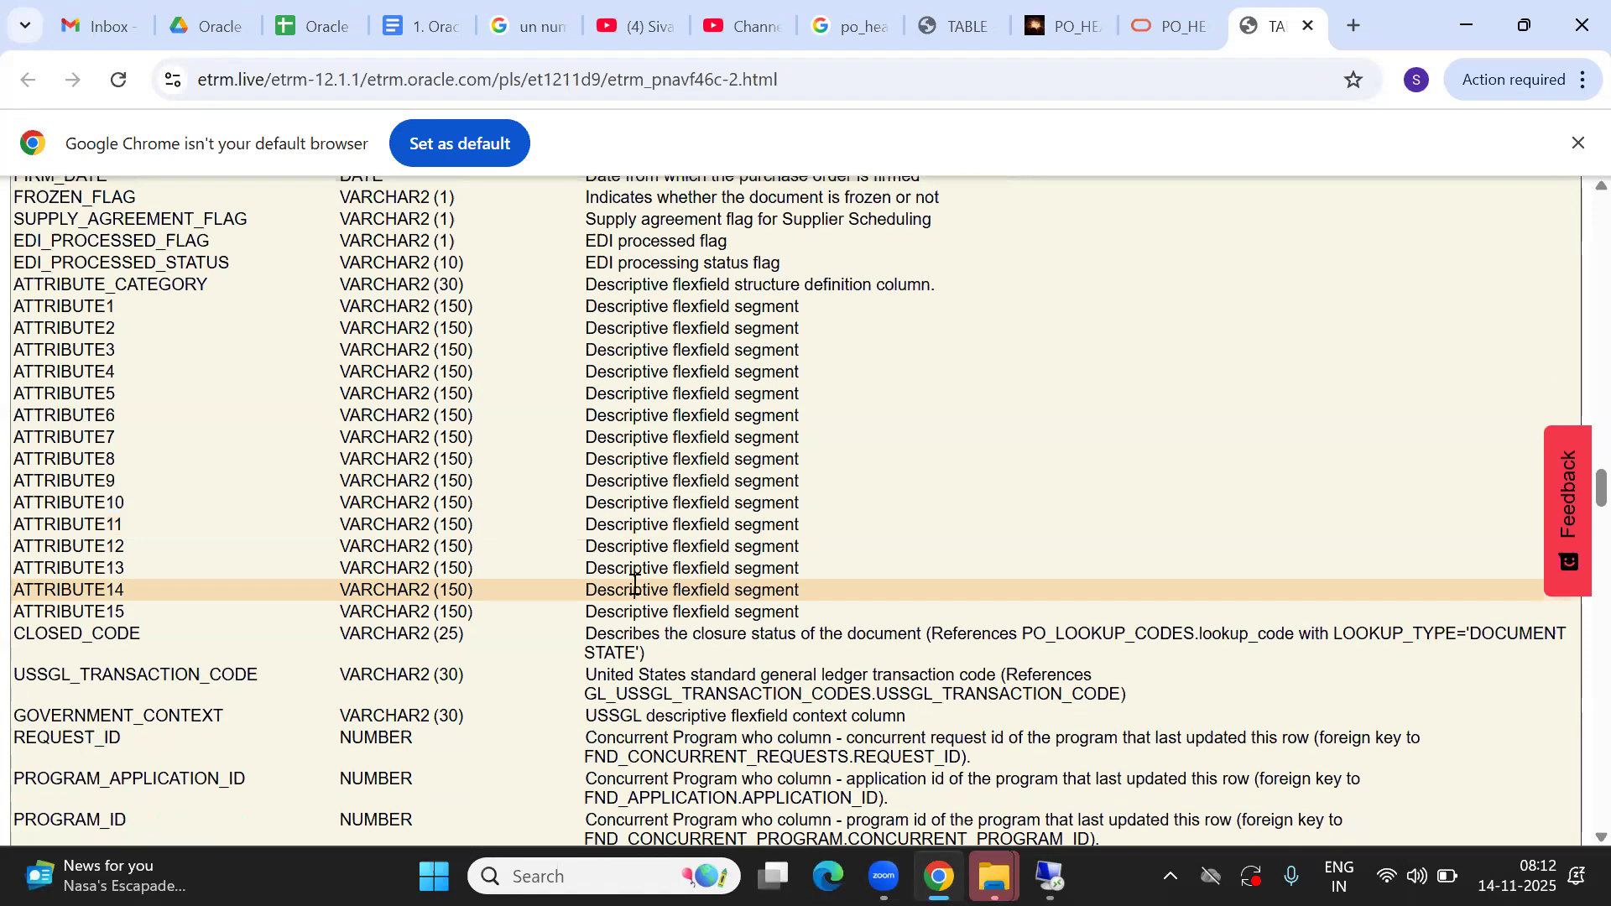
pyautogui.scroll(-1, 635, 585)
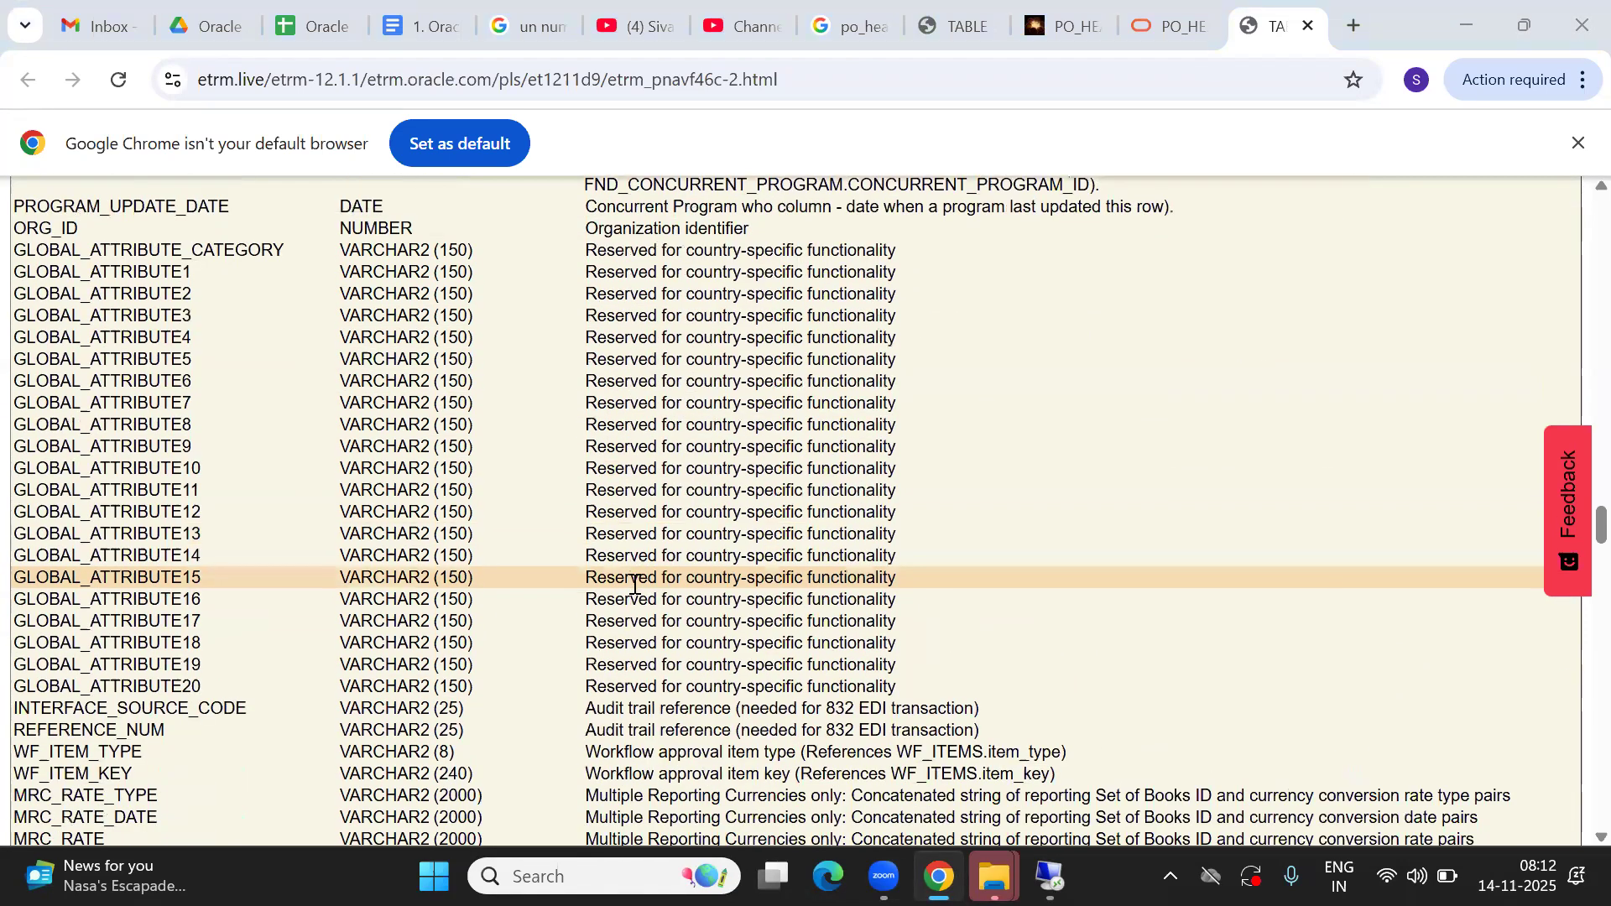
# Switch to SQL Developer in the Remote Desktop session and place the cursor on the blank line below the po_releases_all query
pyautogui.hotkey('alt', 'Tab')
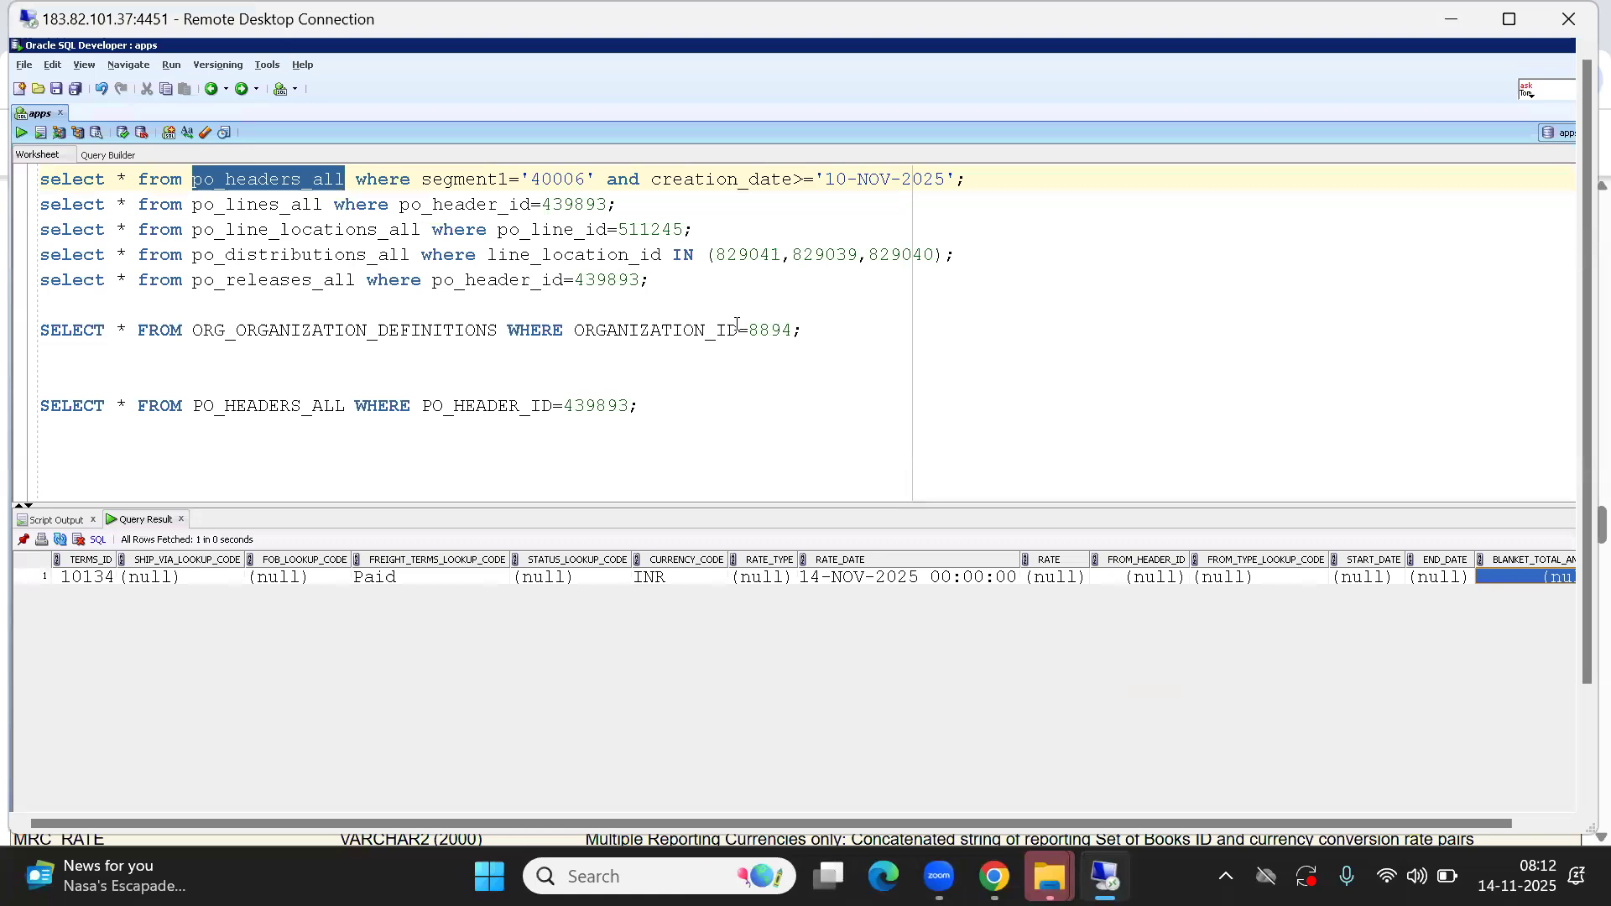
pyautogui.click(972, 299)
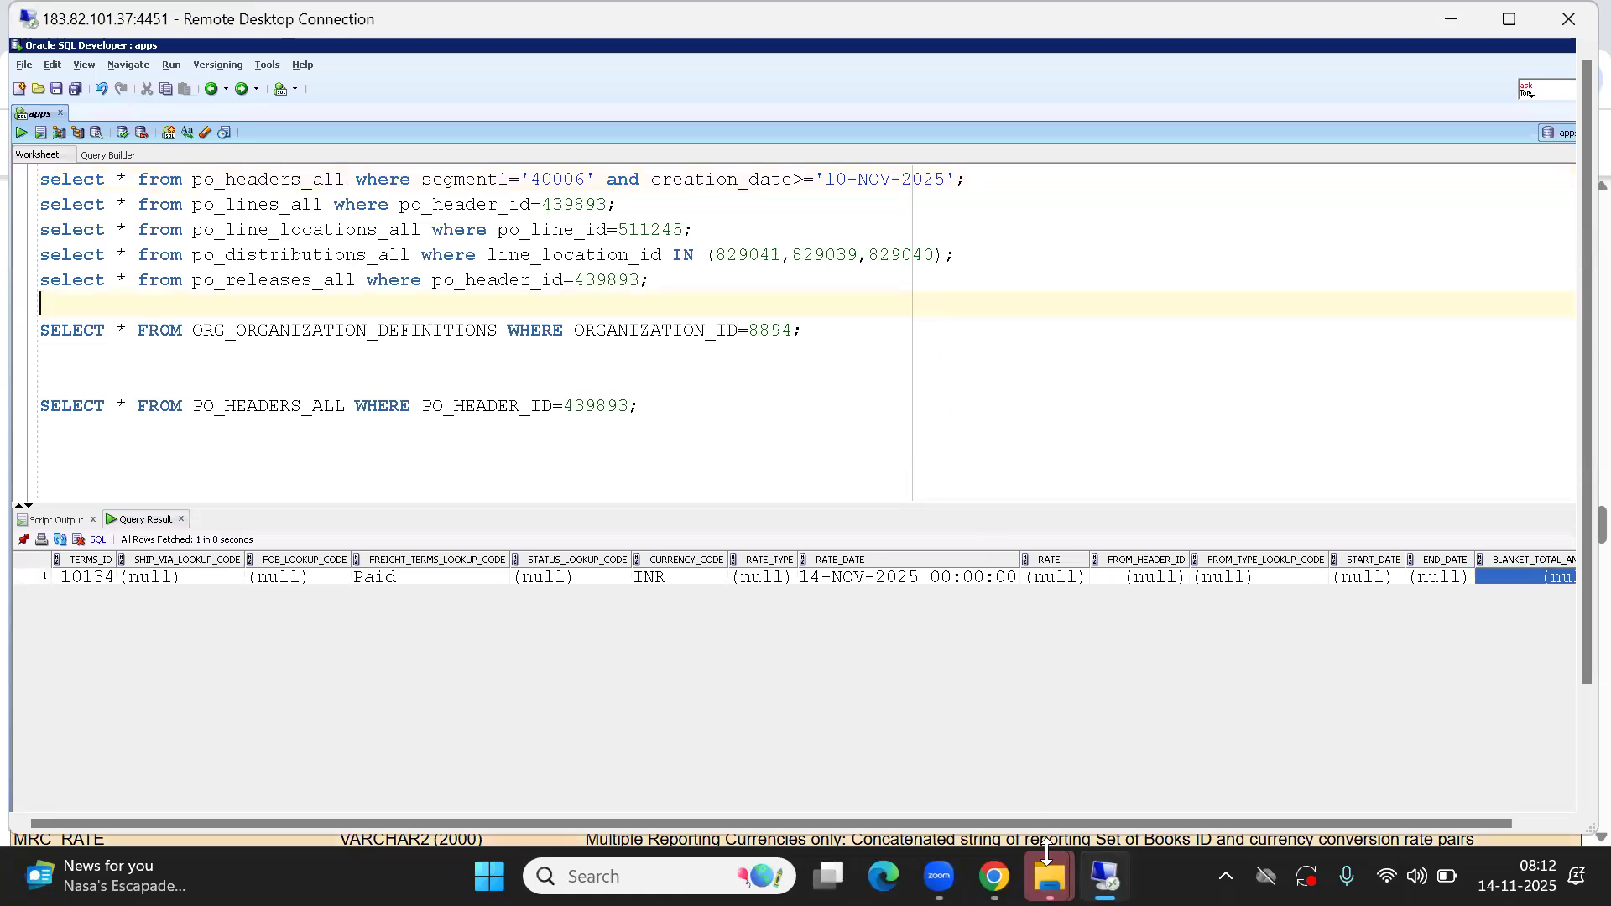